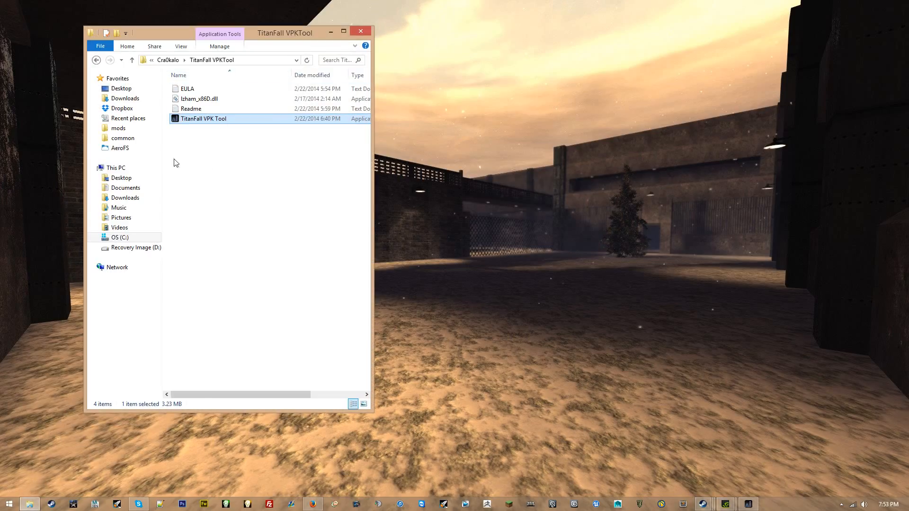
Open the Steam common folder in a new window and go up to the Program Files (x86) folder.
{"action": "right_click", "coordinate": [133, 140]}
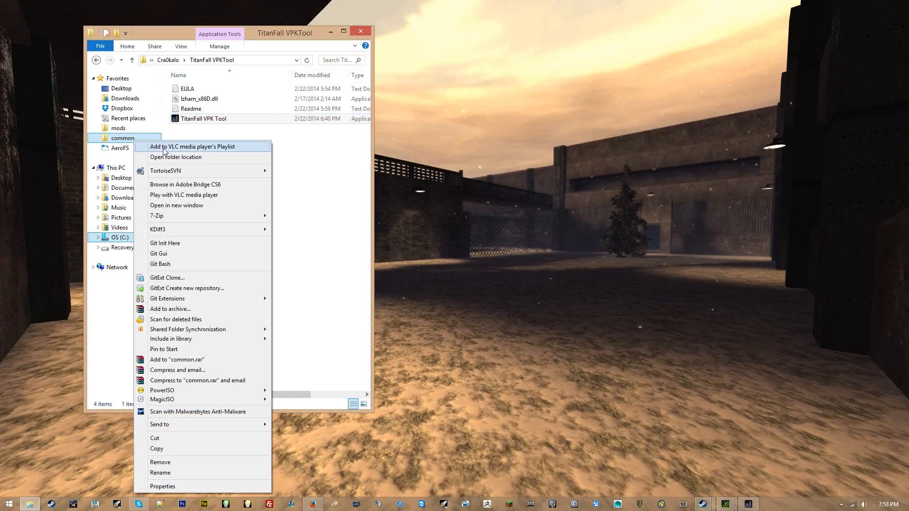
{"action": "left_click", "coordinate": [196, 206]}
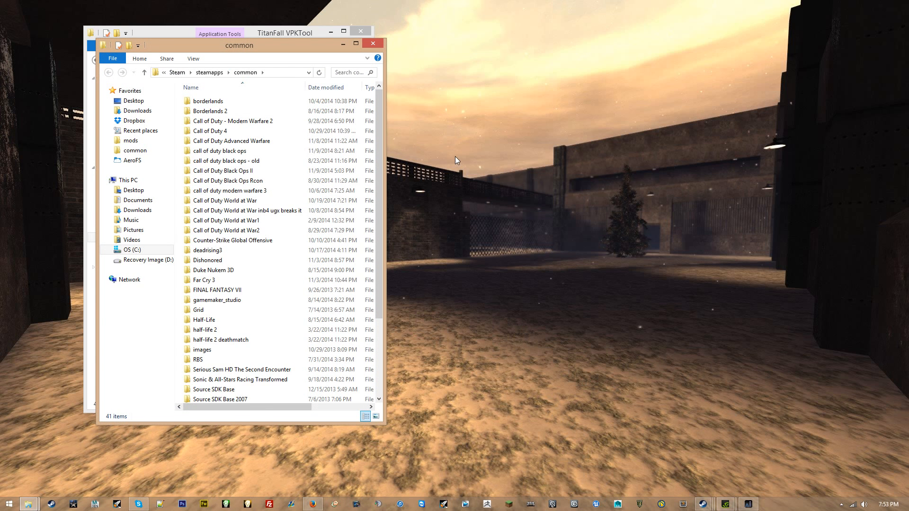
{"action": "scroll", "coordinate": [282, 308], "scroll_direction": "down", "scroll_amount": 3}
{"action": "scroll", "coordinate": [285, 292], "scroll_direction": "up", "scroll_amount": 4}
{"action": "left_click", "coordinate": [177, 73]}
{"action": "left_click", "coordinate": [218, 72]}
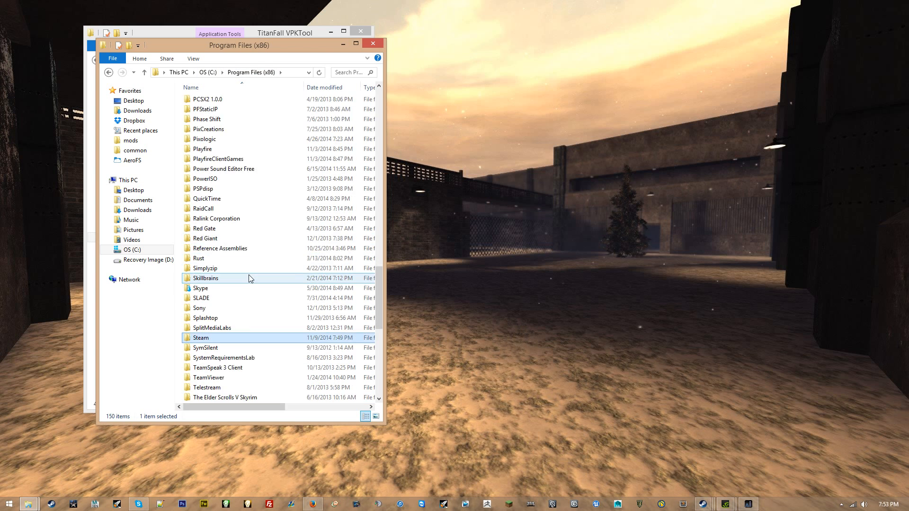
Open Origin Games\Titanfall-Beta\vpk in Program Files (x86) and place its window beside the TitanFall VPKTool window.
{"action": "scroll", "coordinate": [249, 278], "scroll_direction": "down", "scroll_amount": 2}
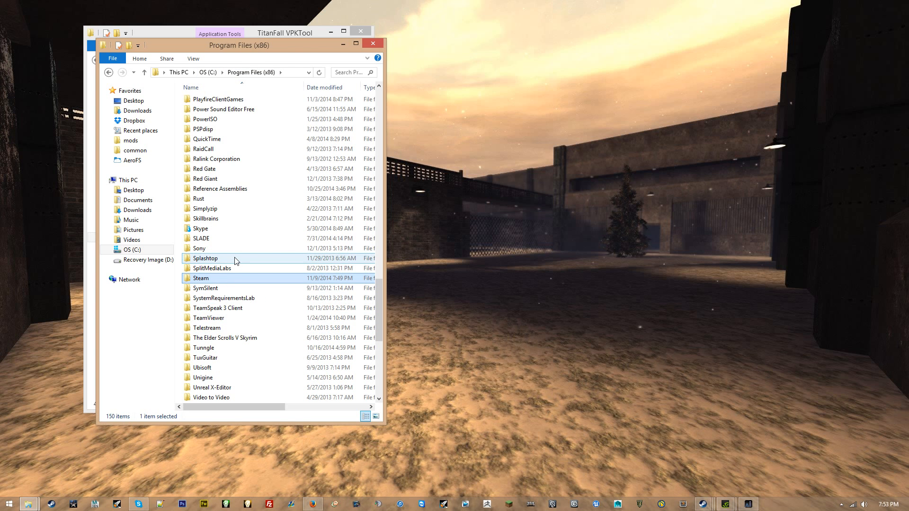
{"action": "left_click", "coordinate": [244, 199]}
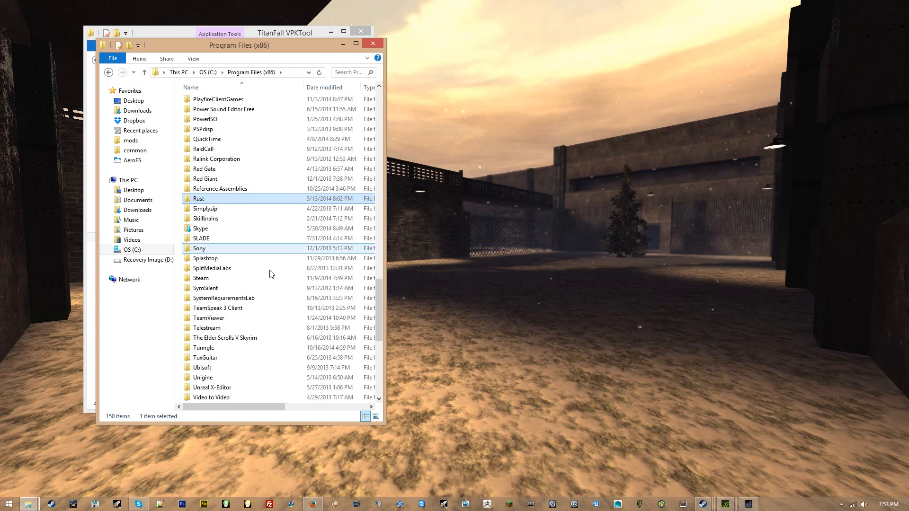
{"action": "scroll", "coordinate": [277, 279], "scroll_direction": "up", "scroll_amount": 2}
{"action": "scroll", "coordinate": [277, 280], "scroll_direction": "down", "scroll_amount": 5}
{"action": "scroll", "coordinate": [276, 282], "scroll_direction": "up", "scroll_amount": 4}
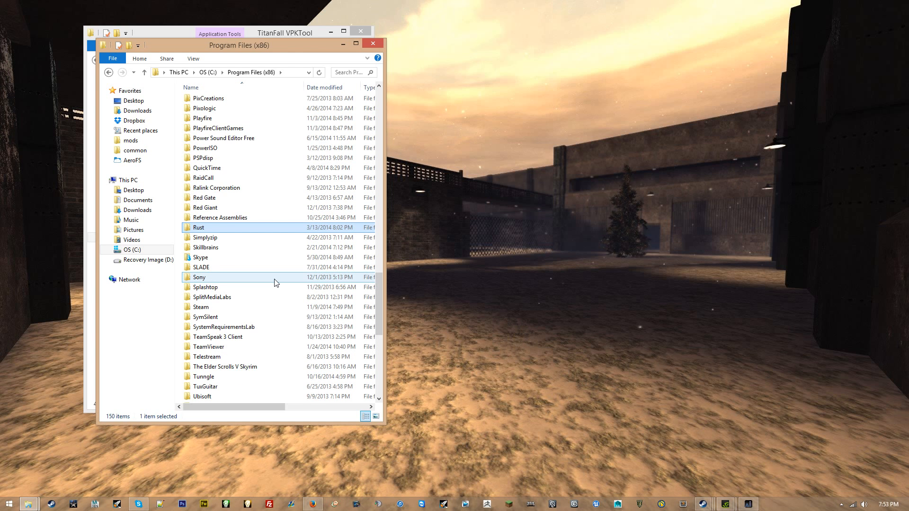
{"action": "scroll", "coordinate": [276, 282], "scroll_direction": "up", "scroll_amount": 3}
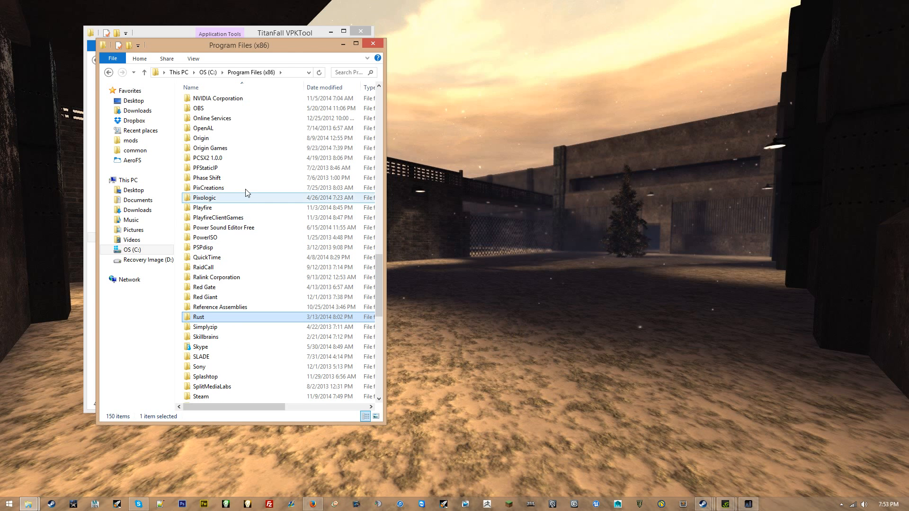
{"action": "double_click", "coordinate": [241, 149]}
{"action": "double_click", "coordinate": [235, 101]}
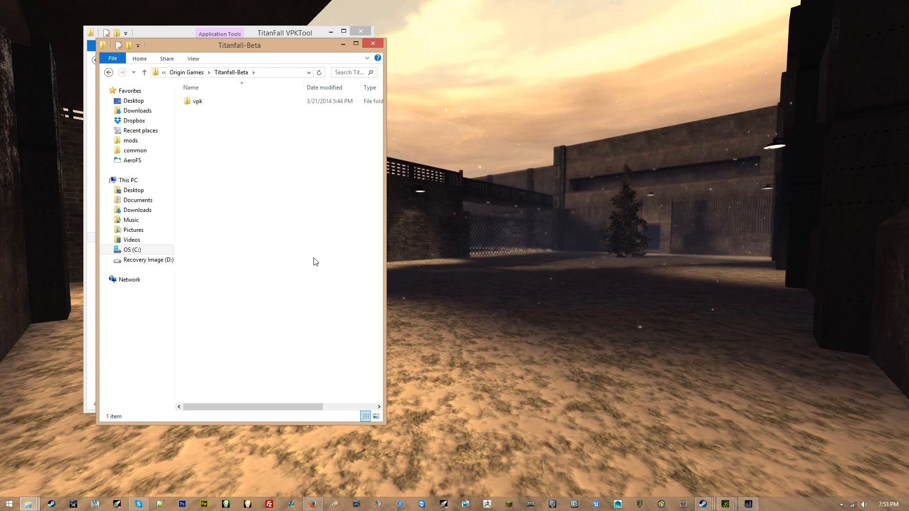
{"action": "double_click", "coordinate": [262, 102]}
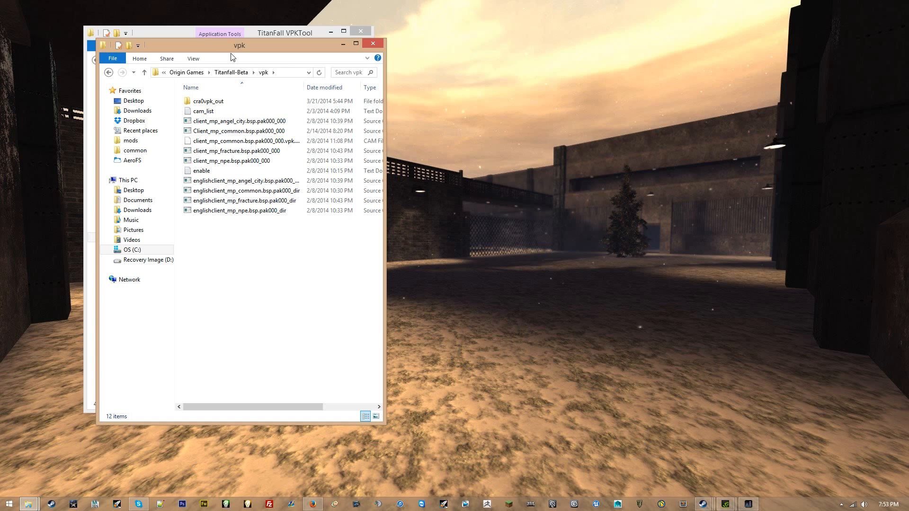
{"action": "left_click_drag", "start_coordinate": [286, 46], "coordinate": [633, 36]}
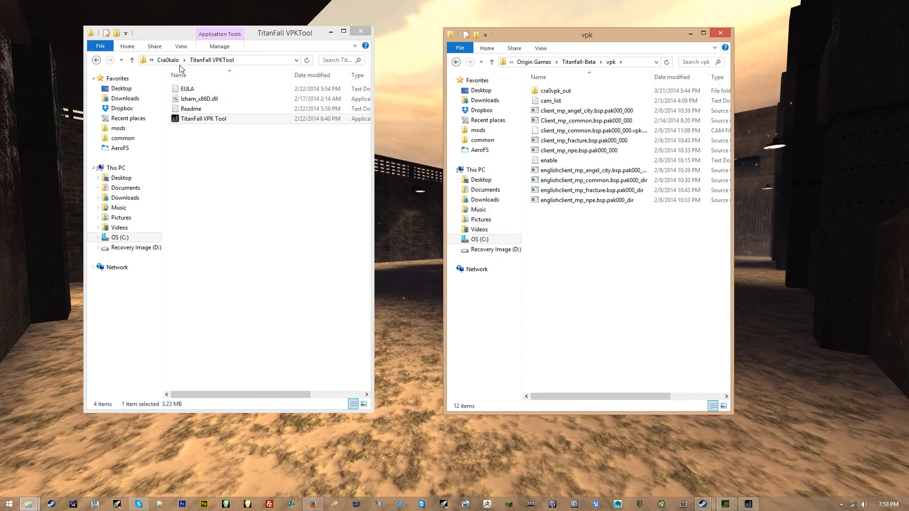
In the vpk folder window, go to the Steam common folder and select the SourceSDK folder.
{"action": "left_click", "coordinate": [211, 60]}
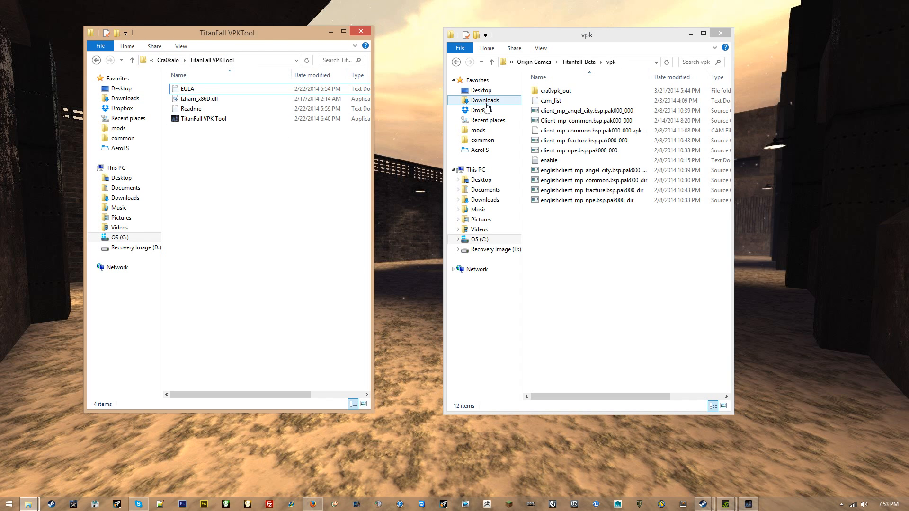
{"action": "left_click", "coordinate": [488, 140]}
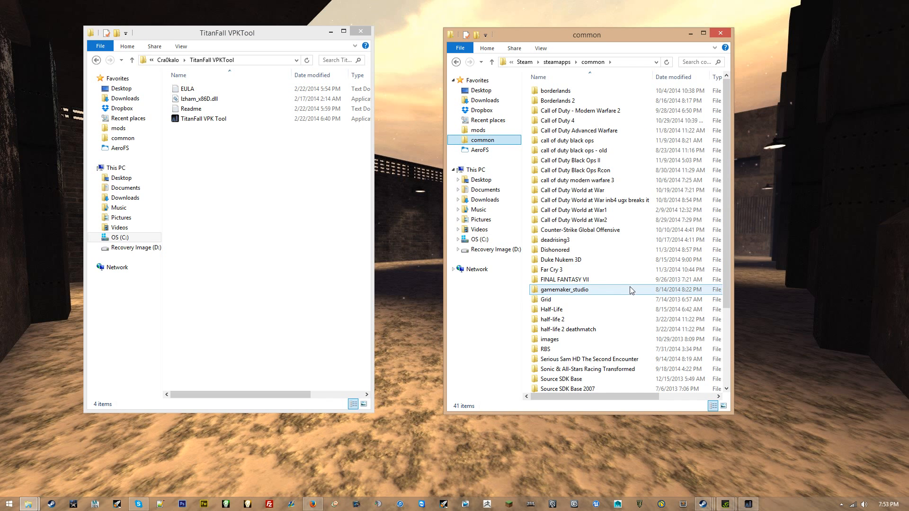
{"action": "left_click", "coordinate": [637, 309]}
{"action": "scroll", "coordinate": [637, 307], "scroll_direction": "down", "scroll_amount": 4}
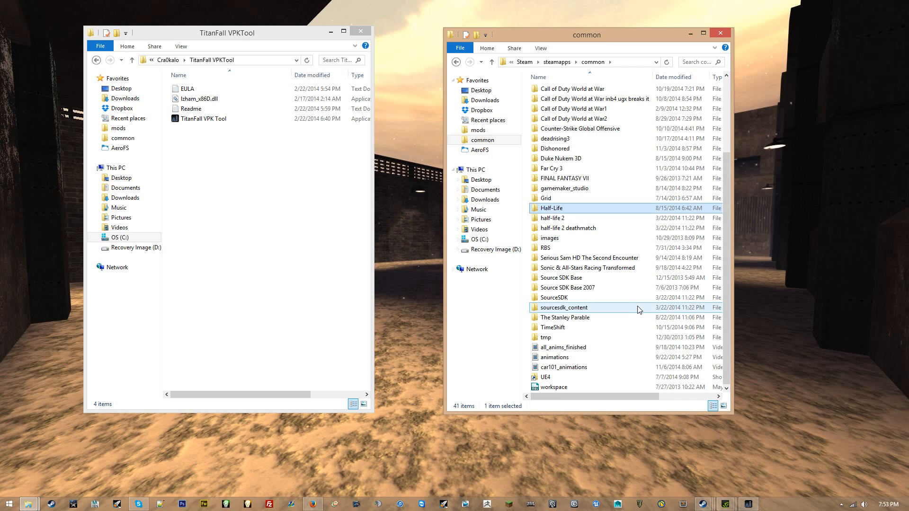
{"action": "left_click", "coordinate": [563, 298]}
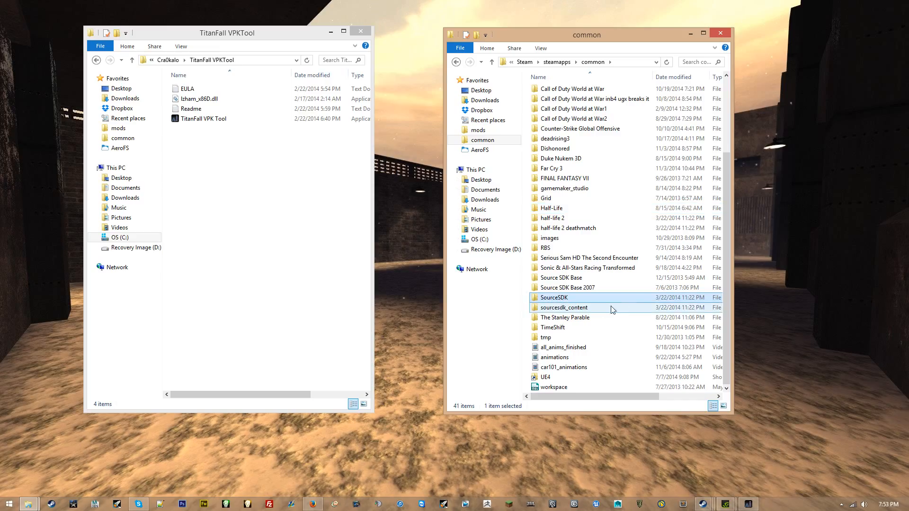
Switch to Steam, look up Source SDK in the library's tools list, and minimize Steam.
{"action": "mouse_move", "coordinate": [704, 507]}
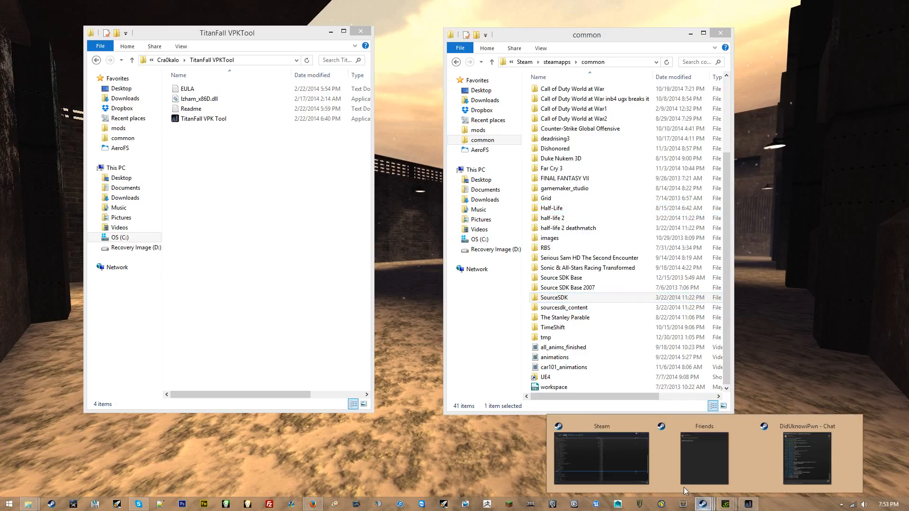
{"action": "left_click", "coordinate": [609, 443]}
{"action": "mouse_move", "coordinate": [103, 27]}
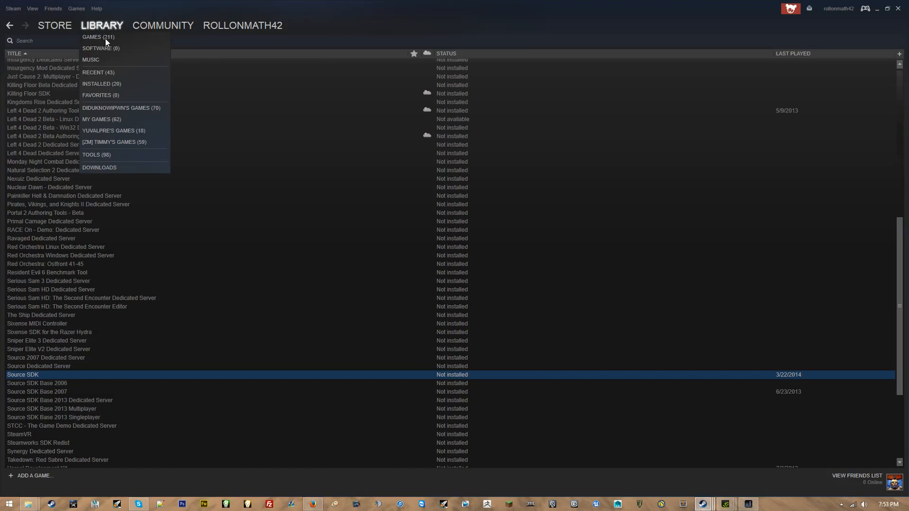
{"action": "left_click", "coordinate": [104, 157]}
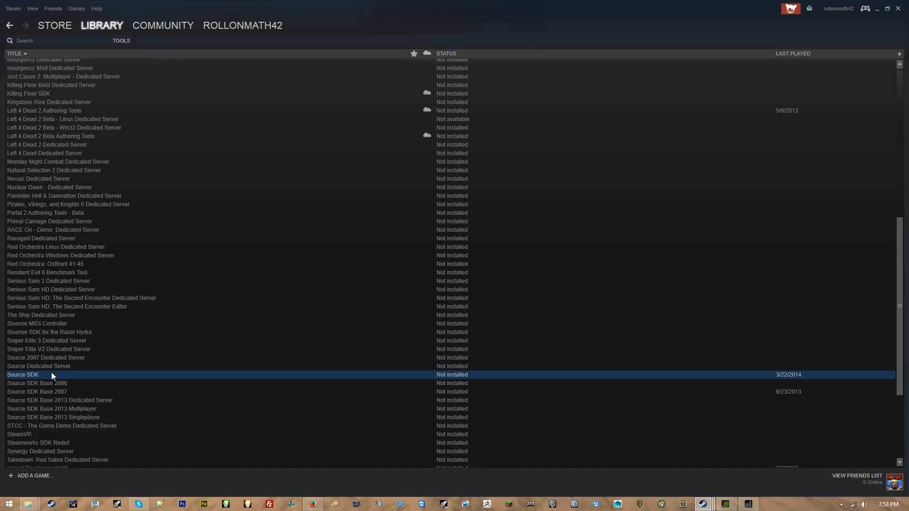
{"action": "left_click", "coordinate": [879, 9]}
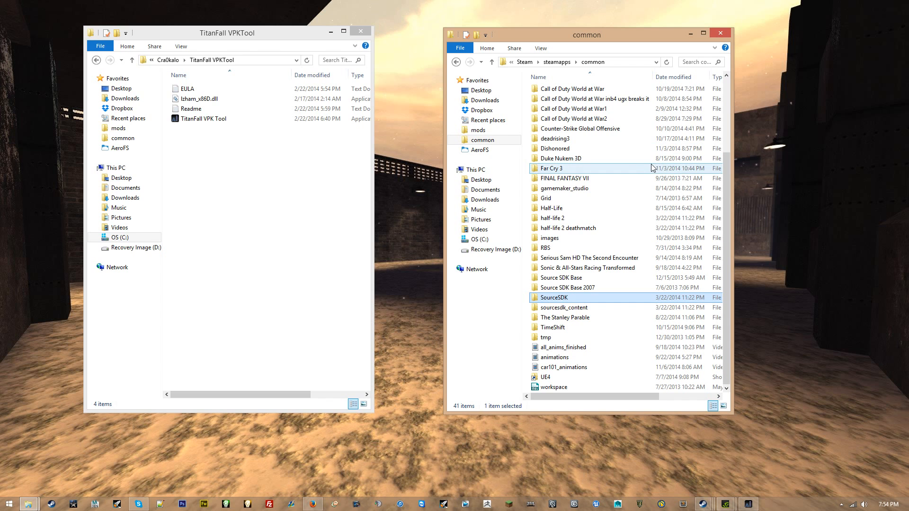
Open SourceSDK\bin\ep1\bin, select mdldecompiler, and slightly widen the TitanFall VPKTool folder window.
{"action": "double_click", "coordinate": [570, 297]}
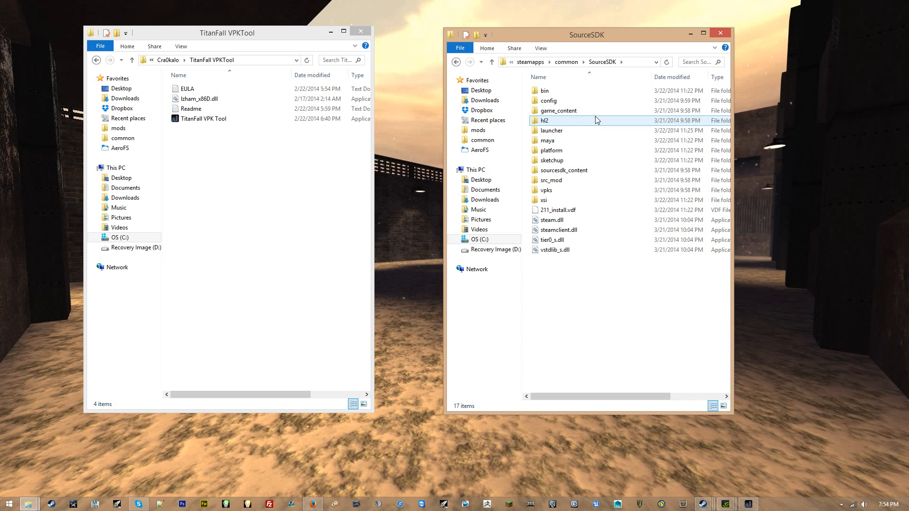
{"action": "double_click", "coordinate": [564, 94]}
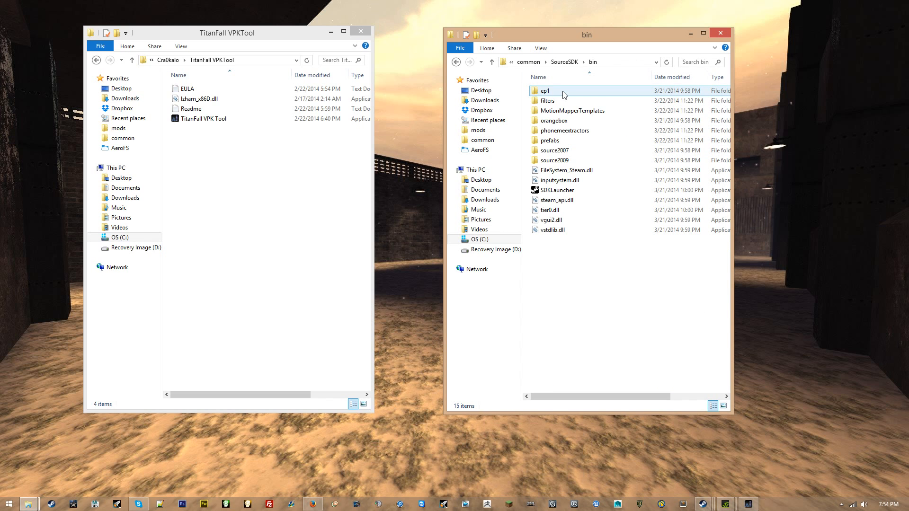
{"action": "double_click", "coordinate": [563, 91]}
{"action": "double_click", "coordinate": [564, 92]}
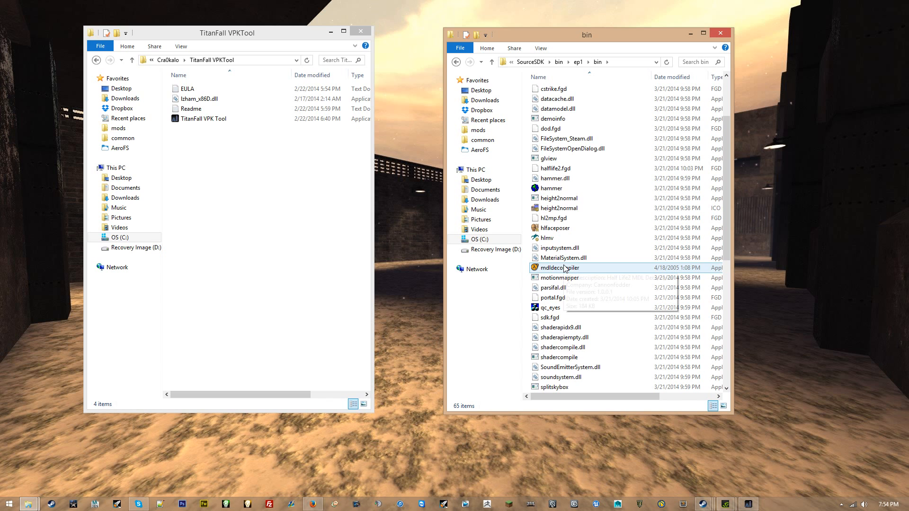
{"action": "left_click", "coordinate": [547, 269]}
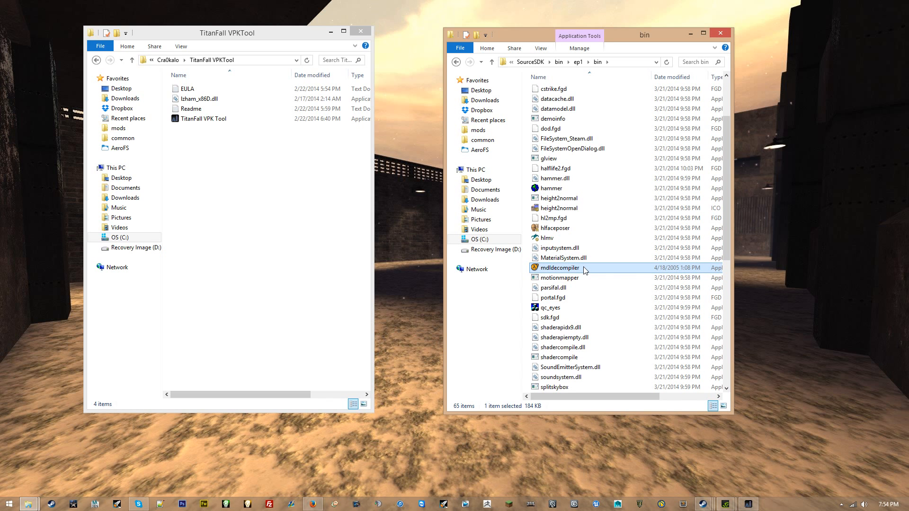
{"action": "left_click", "coordinate": [585, 298]}
{"action": "left_click", "coordinate": [569, 269]}
{"action": "left_click", "coordinate": [310, 197]}
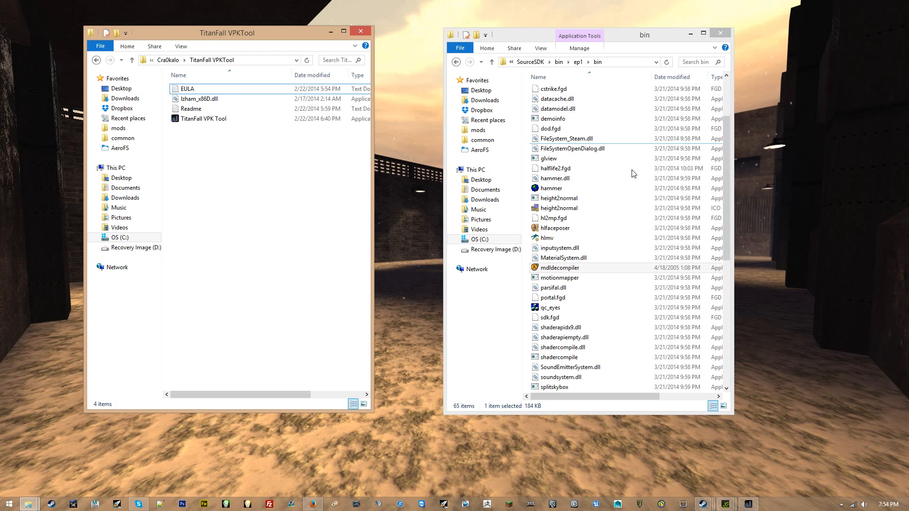
{"action": "left_click_drag", "start_coordinate": [373, 132], "coordinate": [393, 136]}
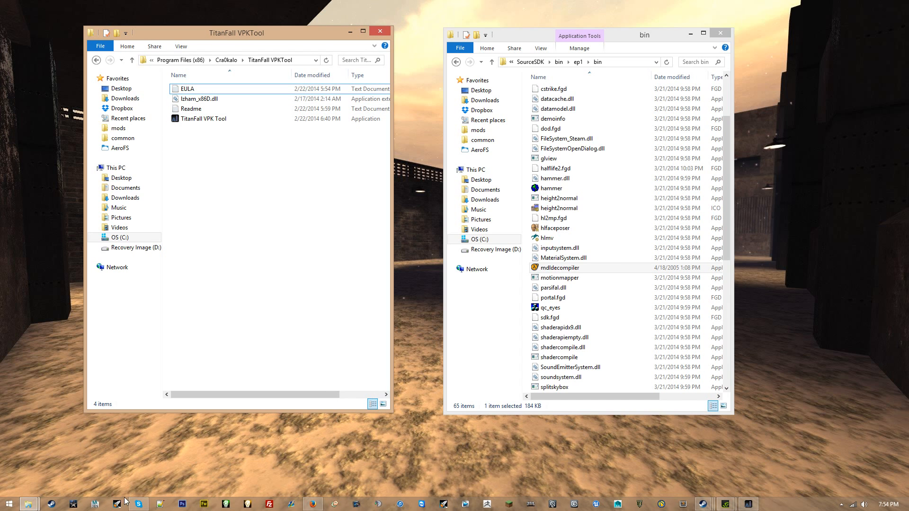
Check which versions of Autodesk 3ds Max and Maya are pinned for launching.
{"action": "right_click", "coordinate": [97, 505]}
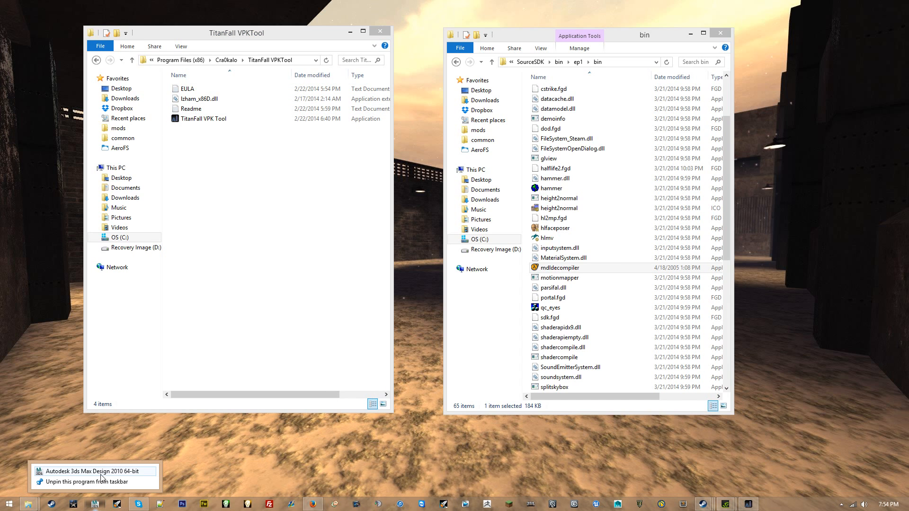
{"action": "left_click", "coordinate": [206, 453]}
{"action": "right_click", "coordinate": [558, 506]}
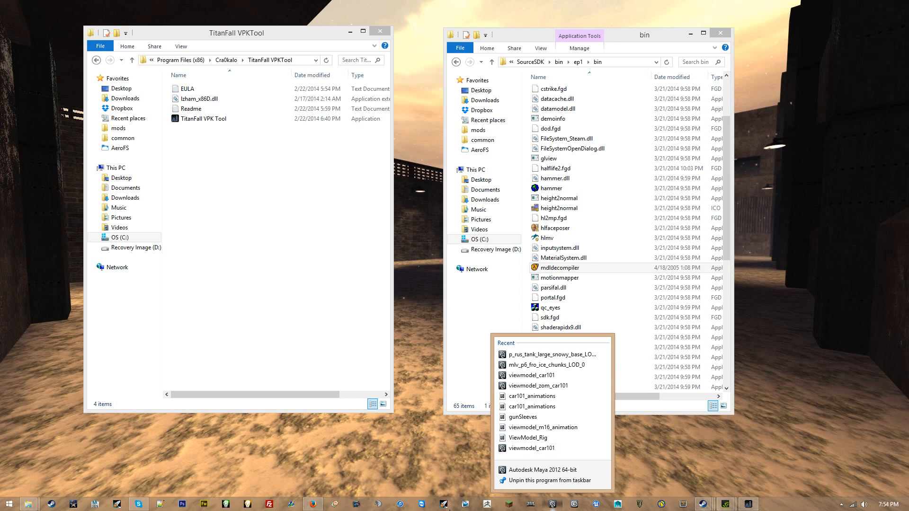
{"action": "left_click", "coordinate": [109, 458]}
{"action": "right_click", "coordinate": [97, 505]}
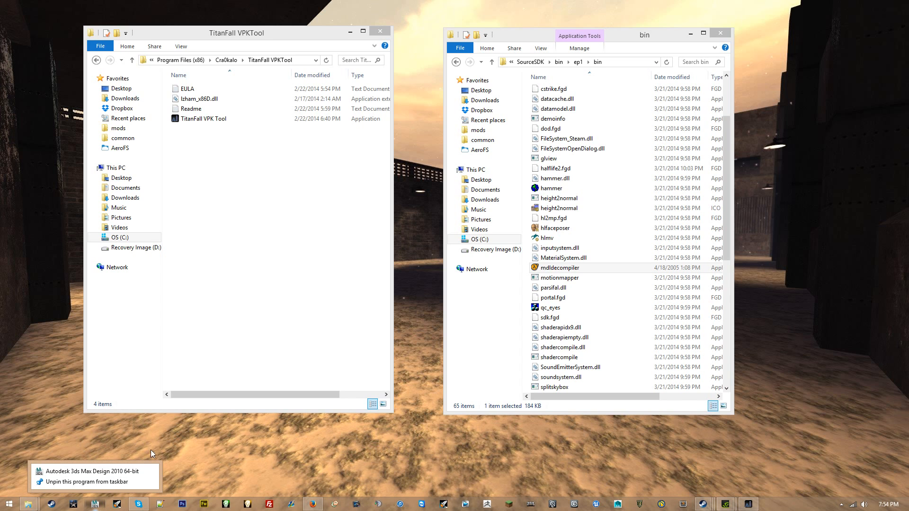
{"action": "right_click", "coordinate": [553, 506]}
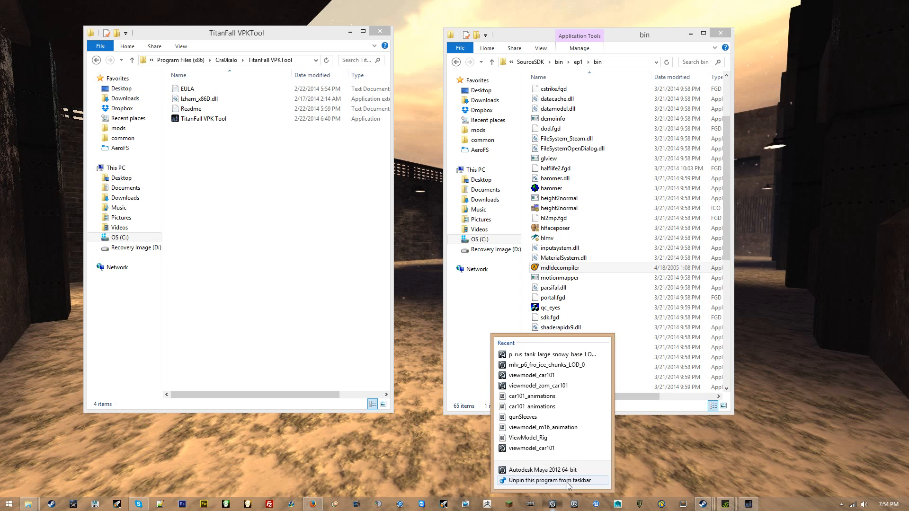
{"action": "left_click", "coordinate": [114, 486]}
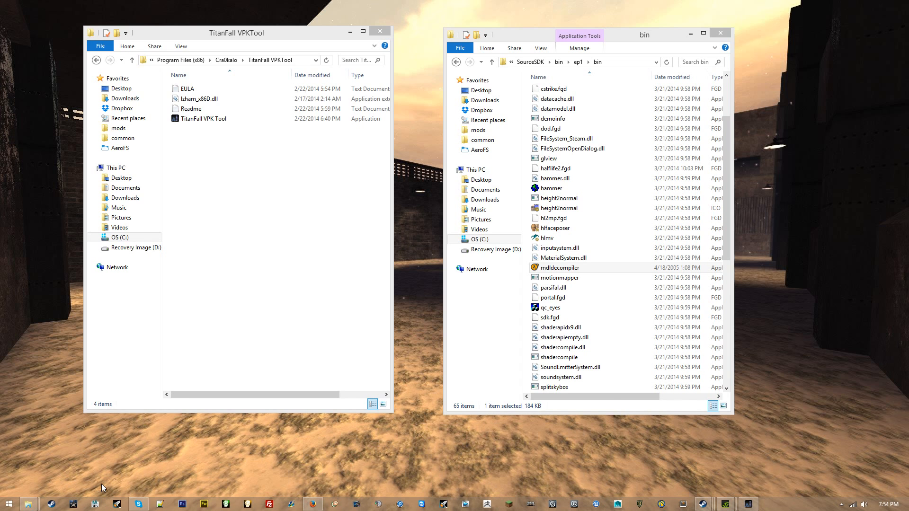
{"action": "right_click", "coordinate": [96, 505]}
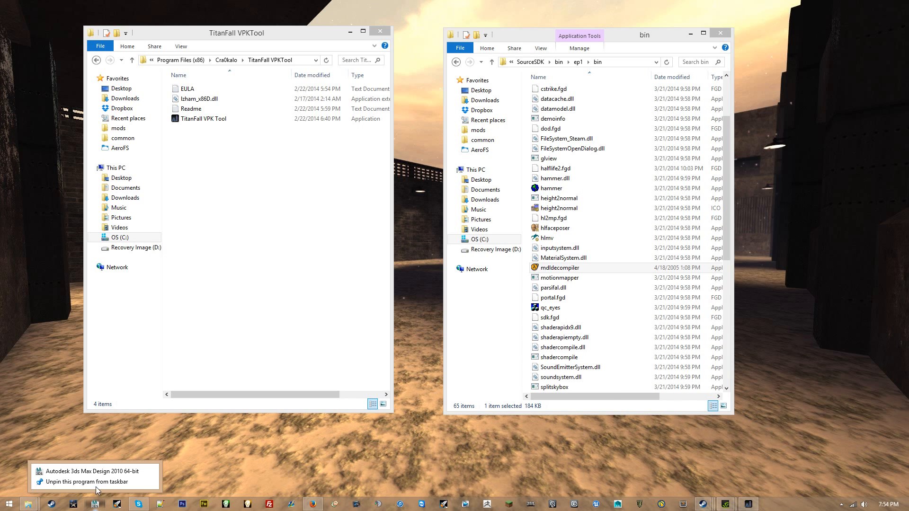
{"action": "left_click", "coordinate": [271, 301]}
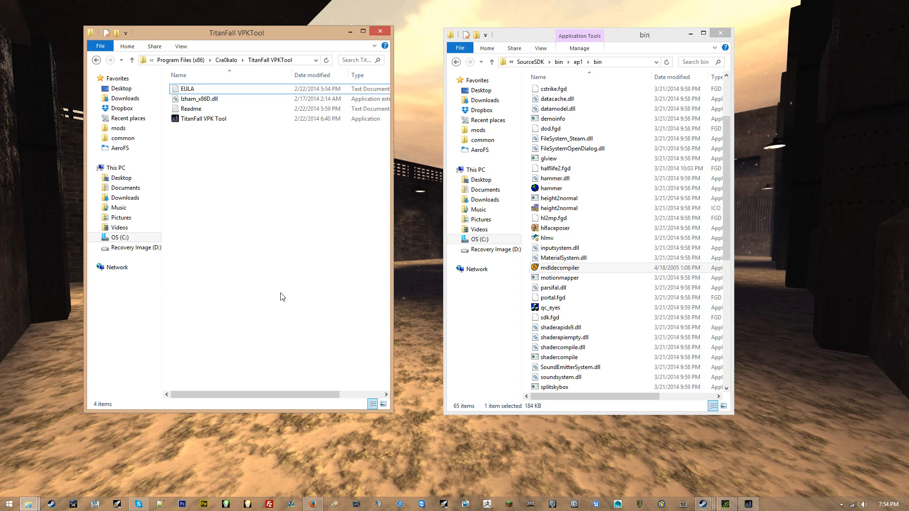
Switch to Titanfall VPK Tool, move its window up, and start opening a VPK archive, dismissing the missing-disk error.
{"action": "left_click", "coordinate": [748, 504]}
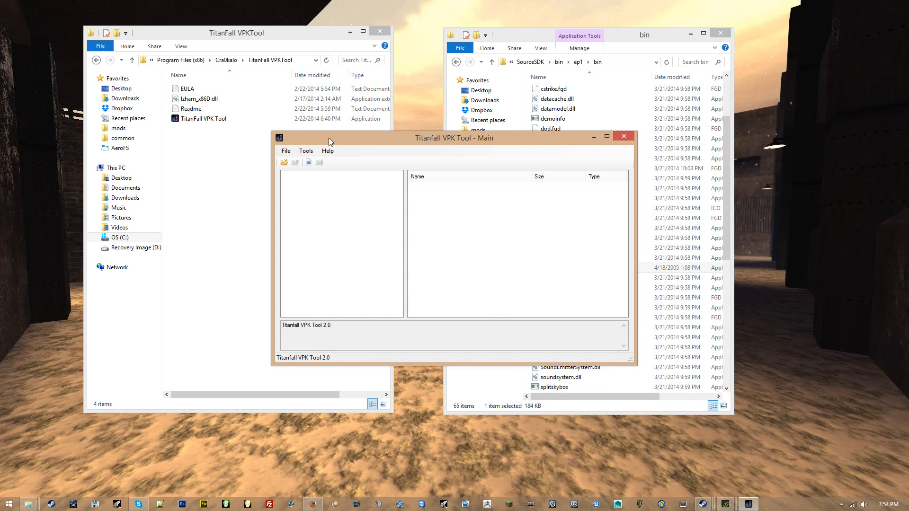
{"action": "left_click_drag", "start_coordinate": [329, 138], "coordinate": [295, 97]}
{"action": "left_click", "coordinate": [252, 110]}
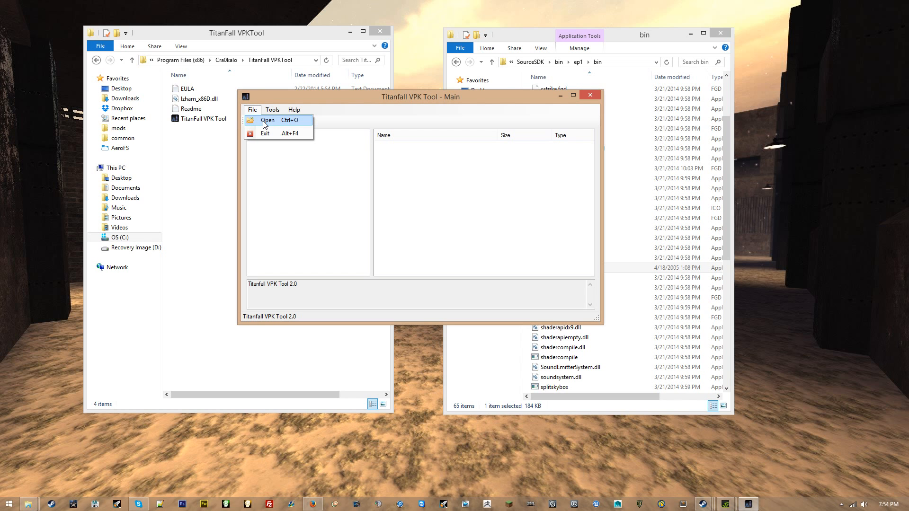
{"action": "left_click", "coordinate": [264, 120]}
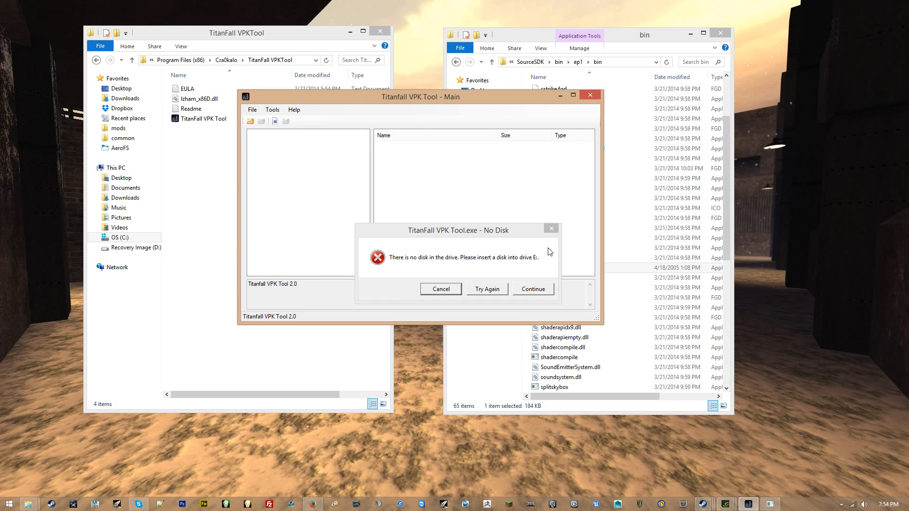
{"action": "left_click", "coordinate": [552, 228]}
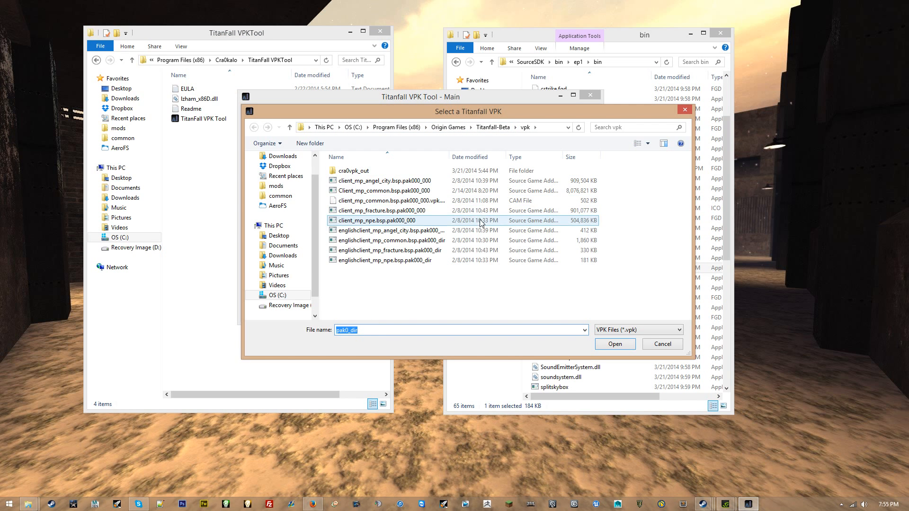
Select and open englishclient_mp_common.bsp.pak000_dir from the Titanfall-Beta vpk folder, widening the Name column to show the full file names.
{"action": "left_click", "coordinate": [509, 241]}
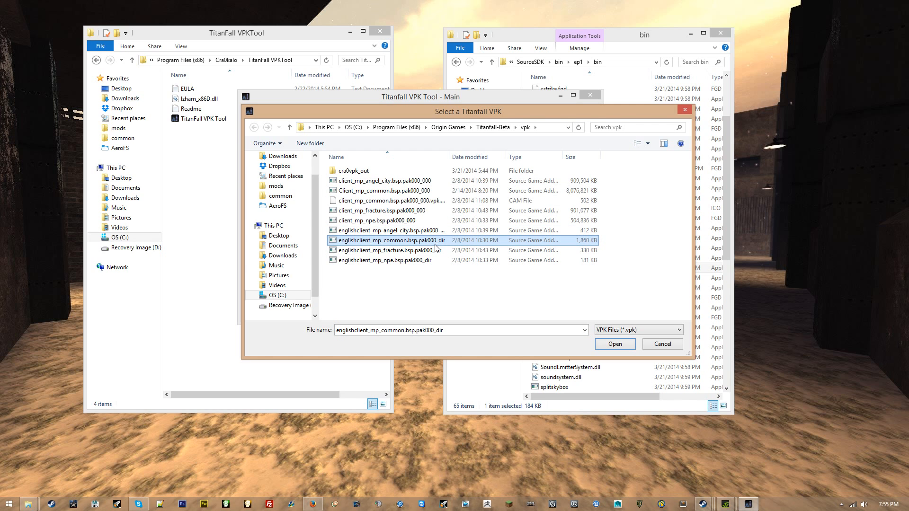
{"action": "double_click", "coordinate": [449, 157]}
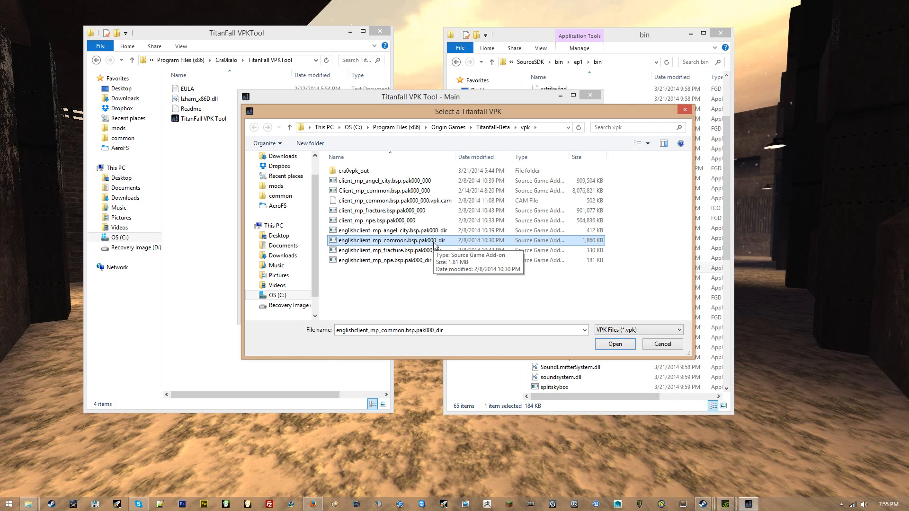
{"action": "left_click_drag", "start_coordinate": [472, 112], "coordinate": [416, 89]}
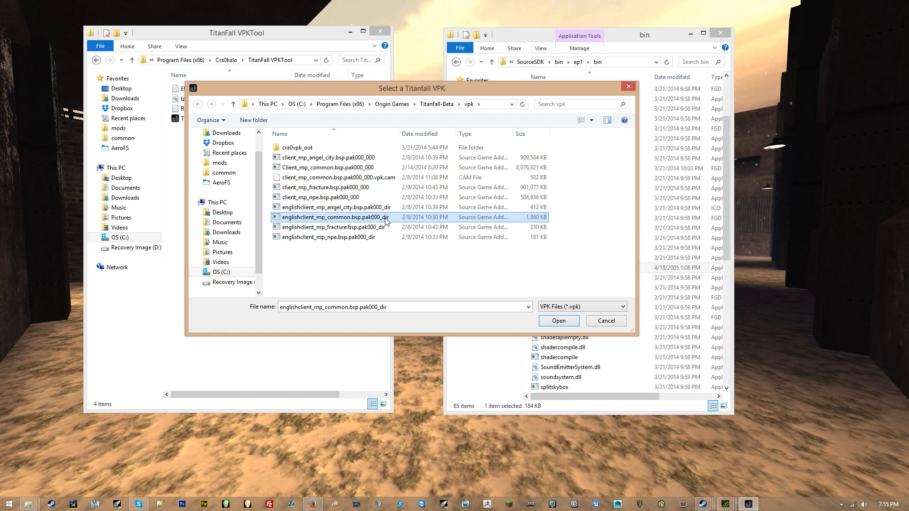
{"action": "double_click", "coordinate": [385, 219]}
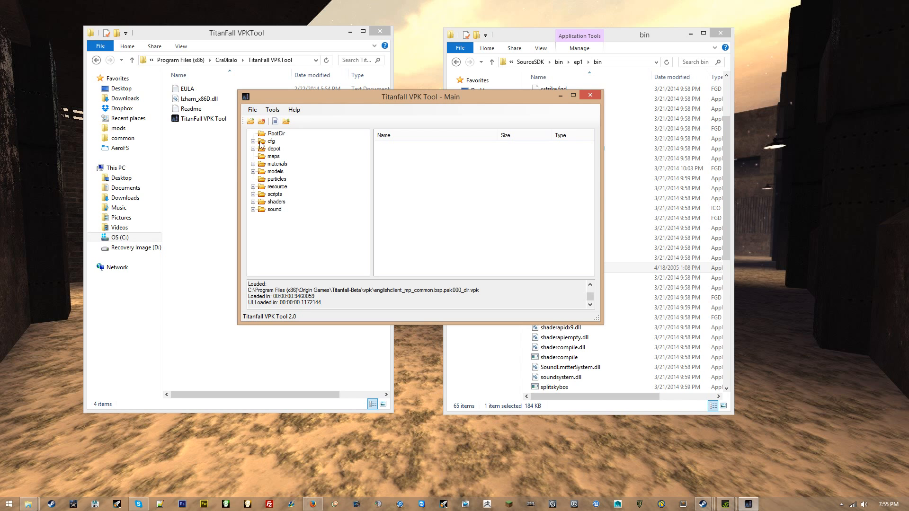
Expand the archive's models folder and its weapons subfolder in the folder tree.
{"action": "left_click", "coordinate": [254, 172]}
{"action": "scroll", "coordinate": [299, 191], "scroll_direction": "up", "scroll_amount": 1}
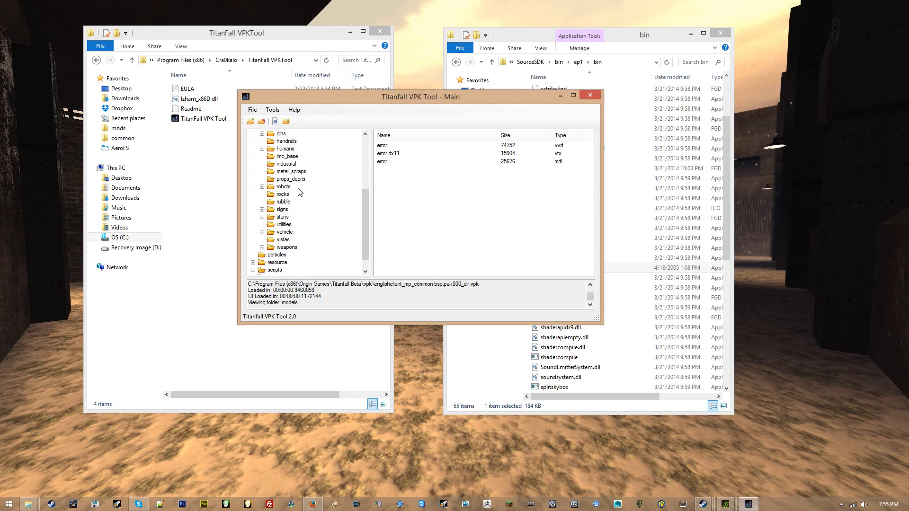
{"action": "scroll", "coordinate": [275, 199], "scroll_direction": "down", "scroll_amount": 5}
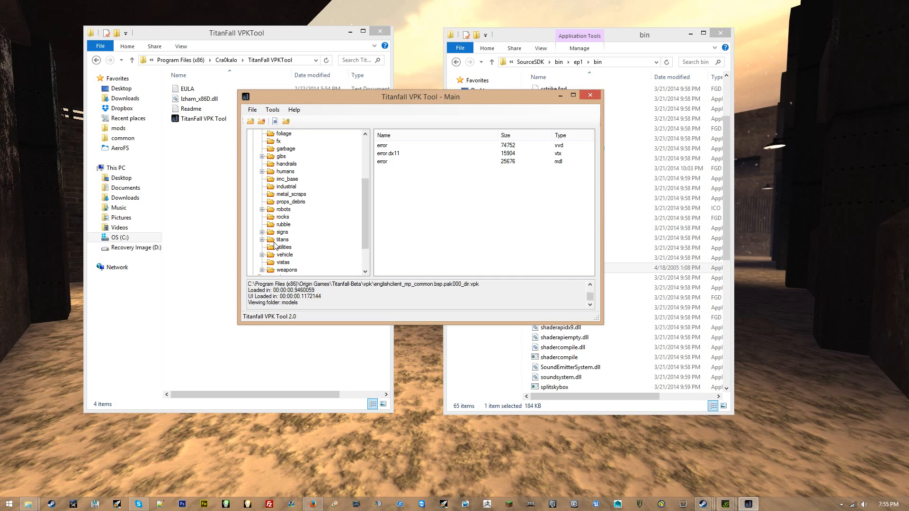
{"action": "scroll", "coordinate": [275, 223], "scroll_direction": "up", "scroll_amount": 4}
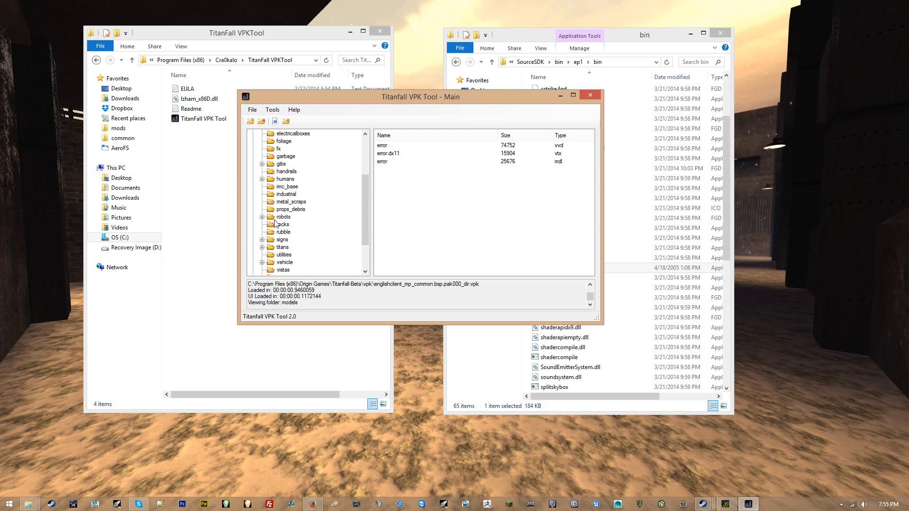
{"action": "scroll", "coordinate": [294, 258], "scroll_direction": "down", "scroll_amount": 3}
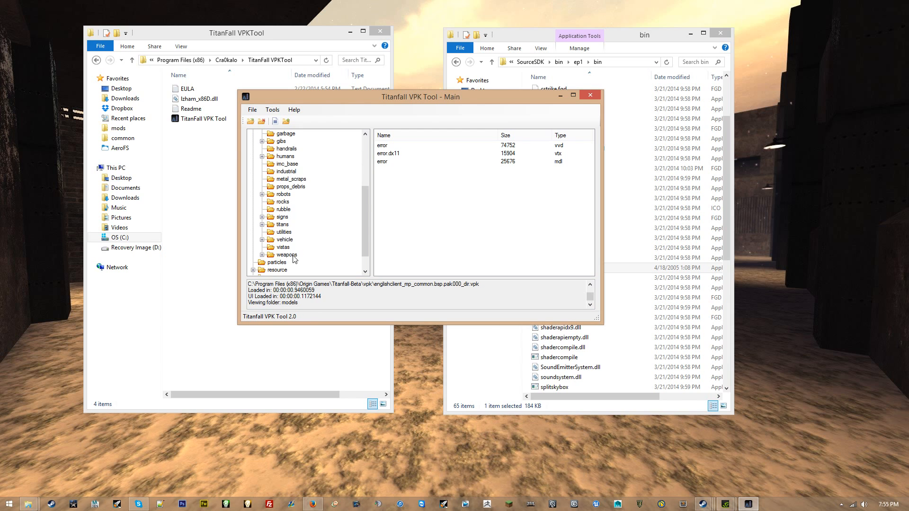
{"action": "left_click", "coordinate": [263, 255]}
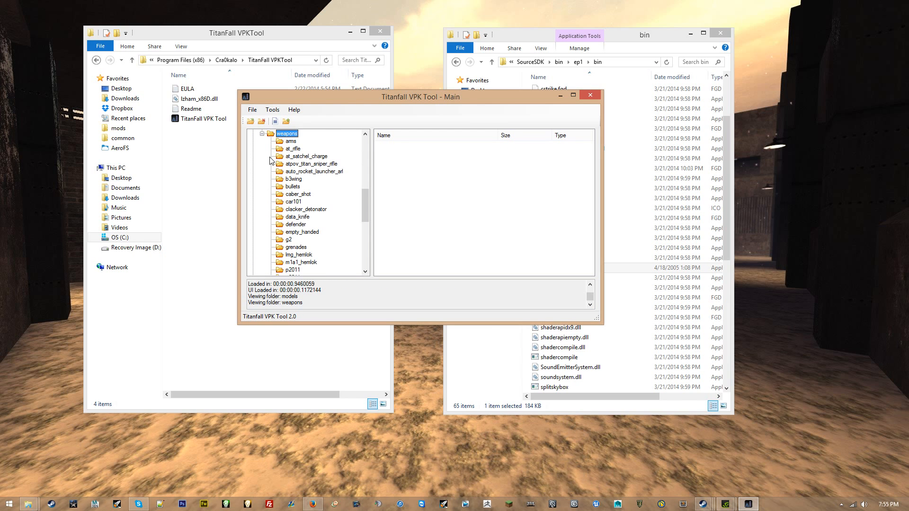
Look through the weapons subfolders and view the files in p2011sp and p2011, returning to p2011sp.
{"action": "scroll", "coordinate": [313, 201], "scroll_direction": "down", "scroll_amount": 3}
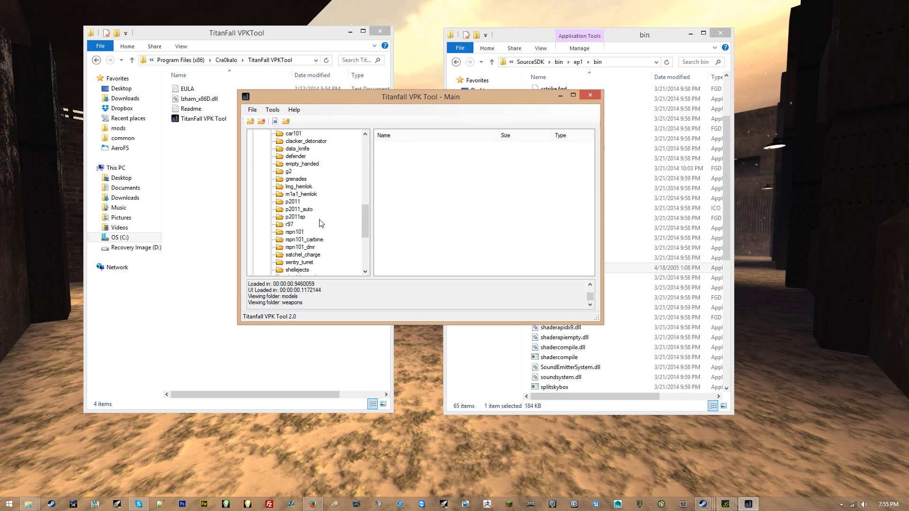
{"action": "scroll", "coordinate": [322, 224], "scroll_direction": "down", "scroll_amount": 1}
{"action": "scroll", "coordinate": [322, 223], "scroll_direction": "down", "scroll_amount": 1}
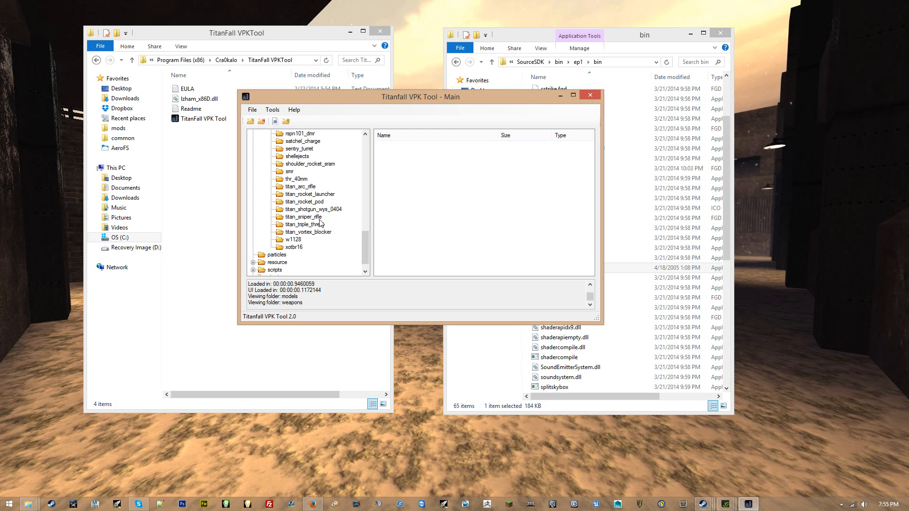
{"action": "scroll", "coordinate": [307, 195], "scroll_direction": "up", "scroll_amount": 2}
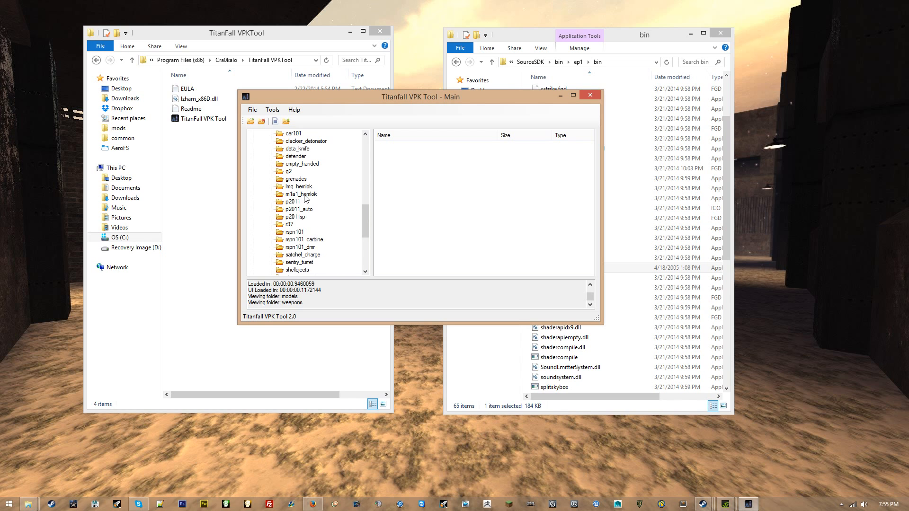
{"action": "left_click", "coordinate": [298, 217]}
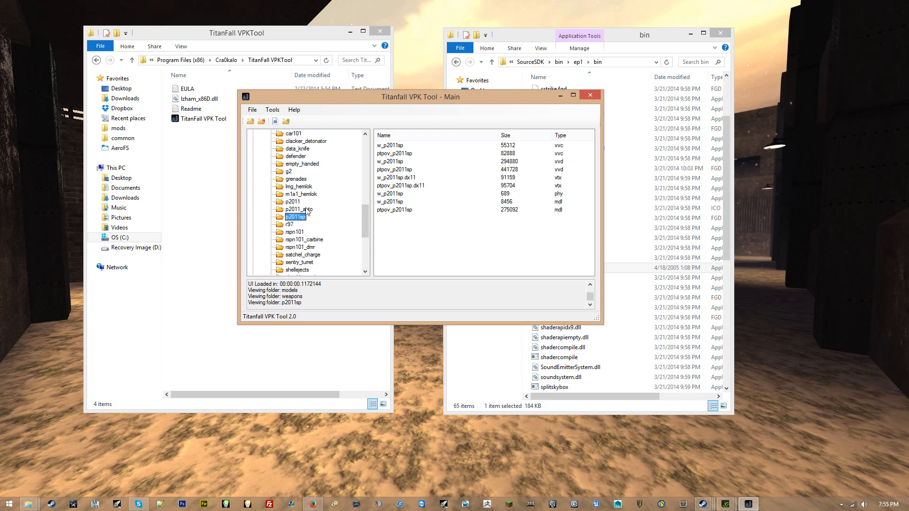
{"action": "left_click", "coordinate": [293, 202]}
{"action": "left_click", "coordinate": [298, 218]}
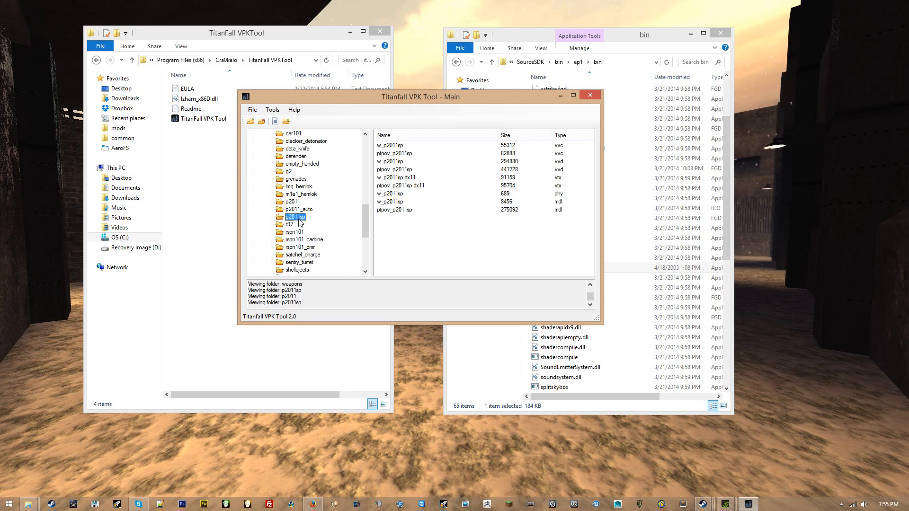
Compare the model files in the p2011_auto and p2011 weapon folders, ending on p2011_auto.
{"action": "scroll", "coordinate": [307, 179], "scroll_direction": "up", "scroll_amount": 4}
{"action": "scroll", "coordinate": [317, 243], "scroll_direction": "down", "scroll_amount": 3}
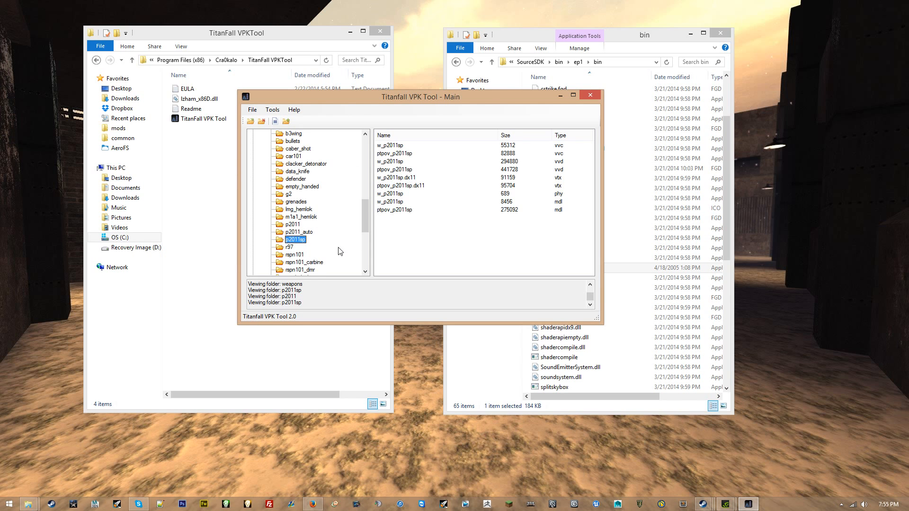
{"action": "scroll", "coordinate": [321, 254], "scroll_direction": "down", "scroll_amount": 2}
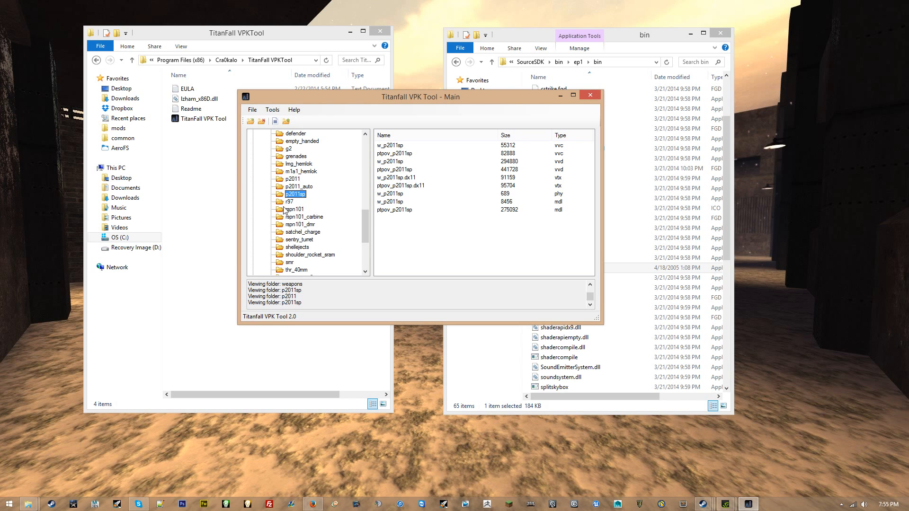
{"action": "scroll", "coordinate": [285, 209], "scroll_direction": "up", "scroll_amount": 2}
{"action": "left_click", "coordinate": [298, 232]}
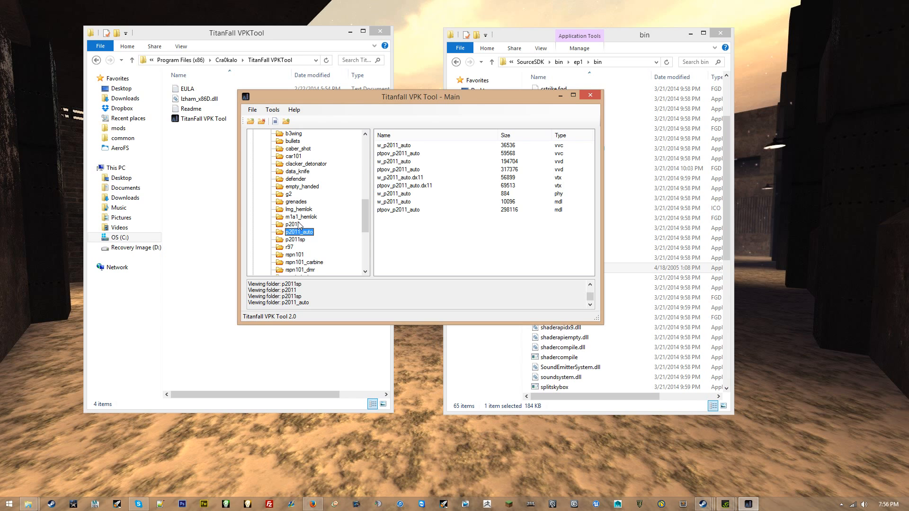
{"action": "left_click", "coordinate": [293, 224]}
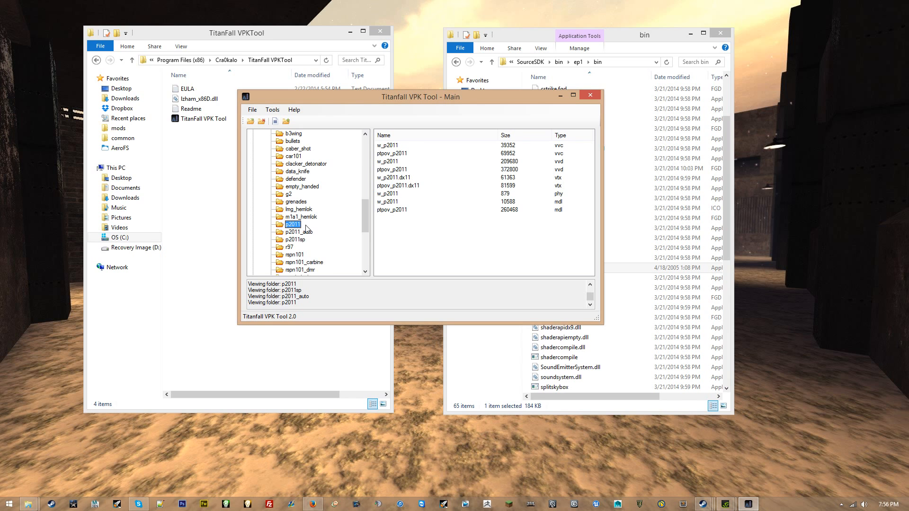
{"action": "left_click", "coordinate": [303, 233]}
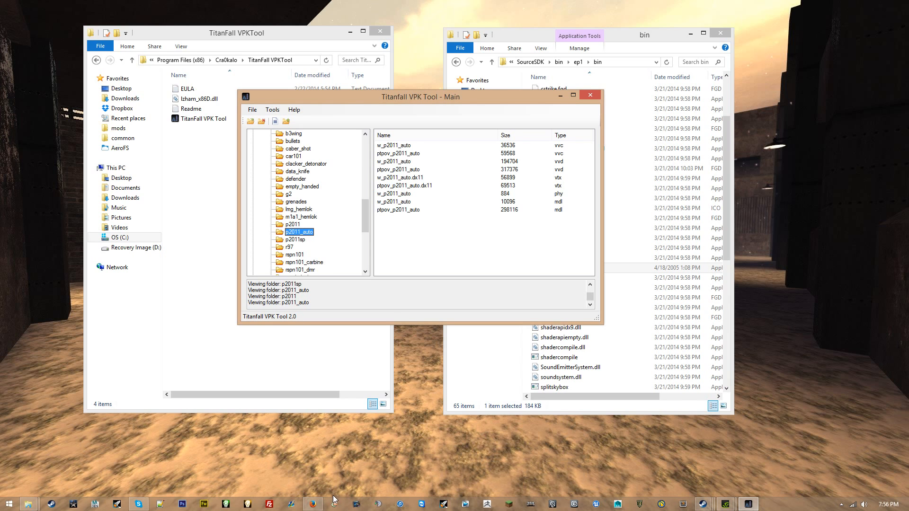
Switch to Firefox and open the Titanfall Wiki page titanfall.wikia.com/wiki/Weapons.
{"action": "left_click", "coordinate": [316, 506]}
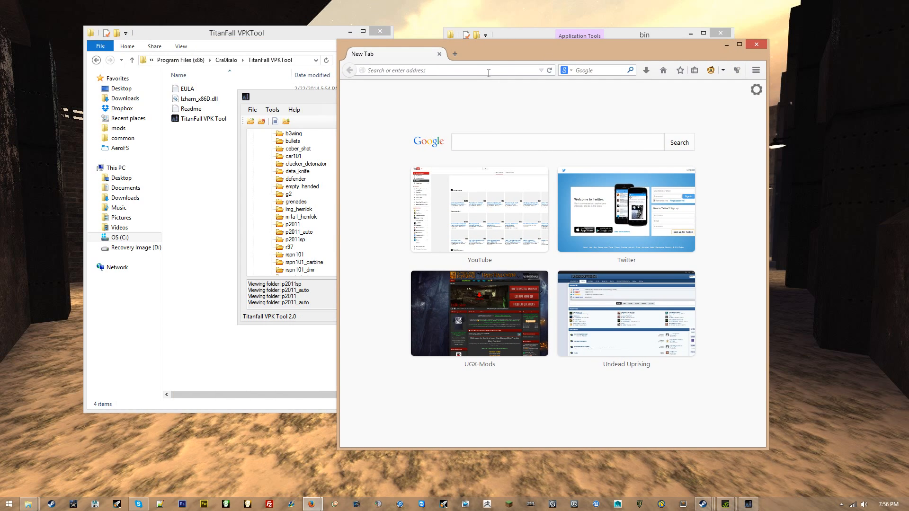
{"action": "left_click", "coordinate": [489, 71]}
{"action": "type", "text": "titanfall.wikia.com/"}
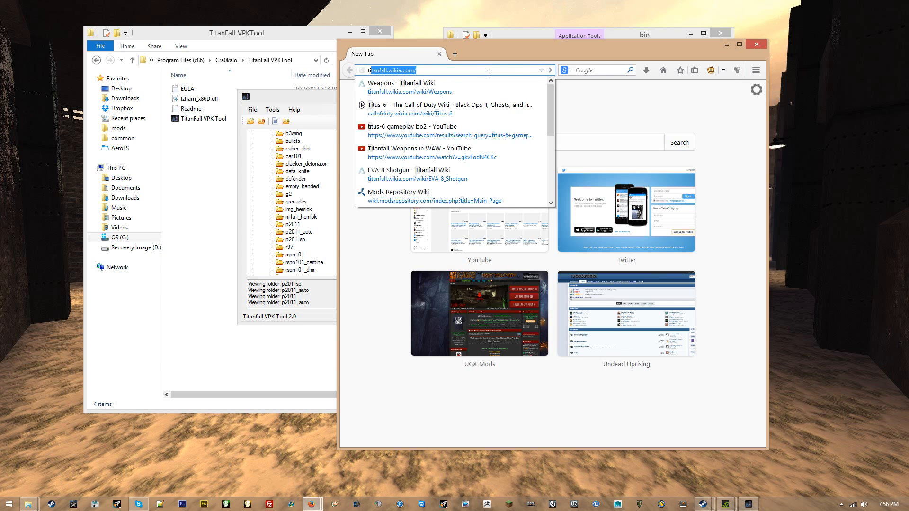
{"action": "key", "text": "Down"}
{"action": "key", "text": "Return"}
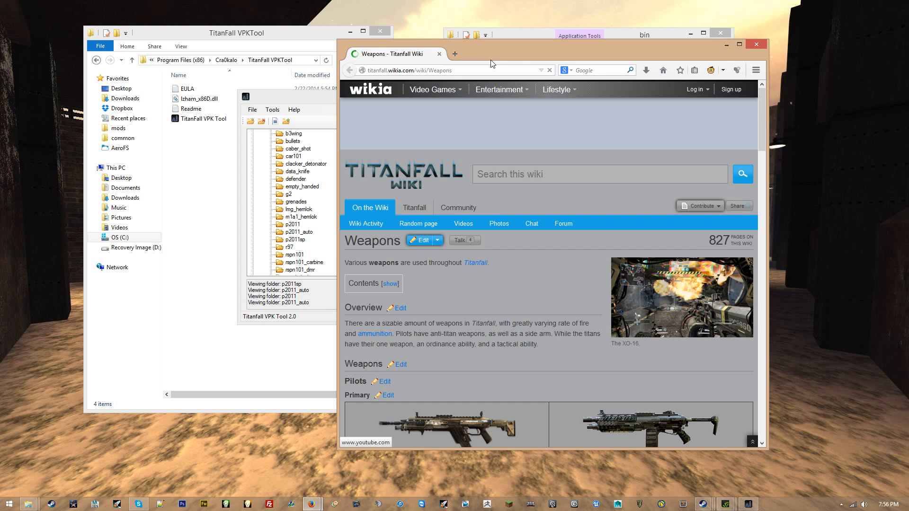
Move the browser window beside the VPK tool, stretch it to full screen height, and examine the wiki's weapon pictures down to the sidearms.
{"action": "left_click_drag", "start_coordinate": [491, 60], "coordinate": [625, 19]}
{"action": "left_click", "coordinate": [629, 1]}
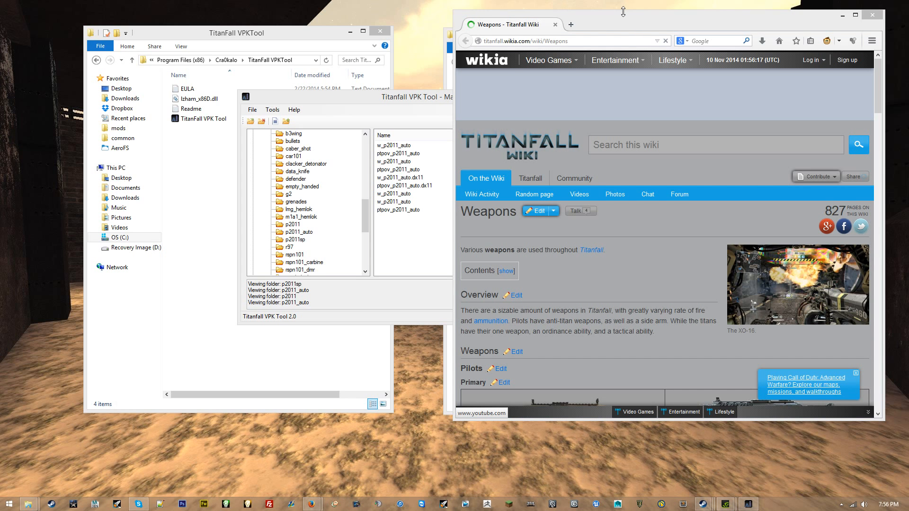
{"action": "double_click", "coordinate": [623, 12]}
{"action": "scroll", "coordinate": [637, 318], "scroll_direction": "down", "scroll_amount": 10}
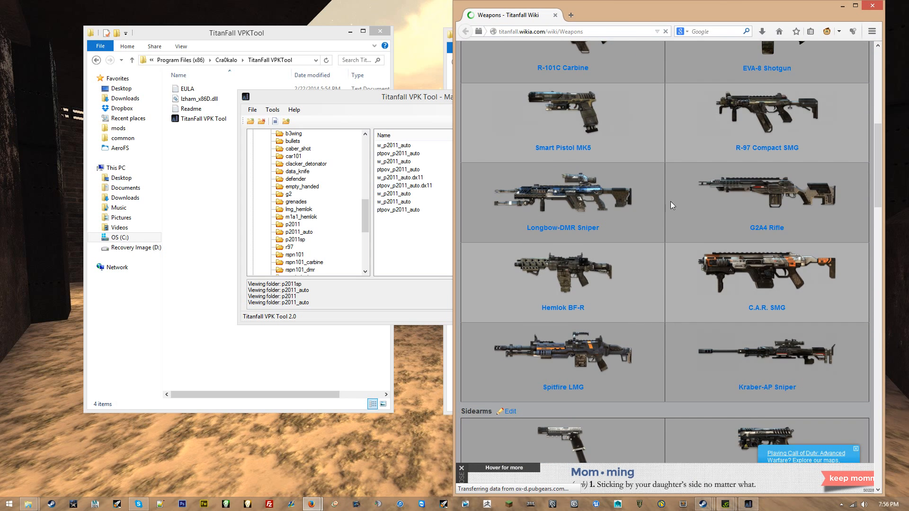
{"action": "scroll", "coordinate": [692, 314], "scroll_direction": "down", "scroll_amount": 5}
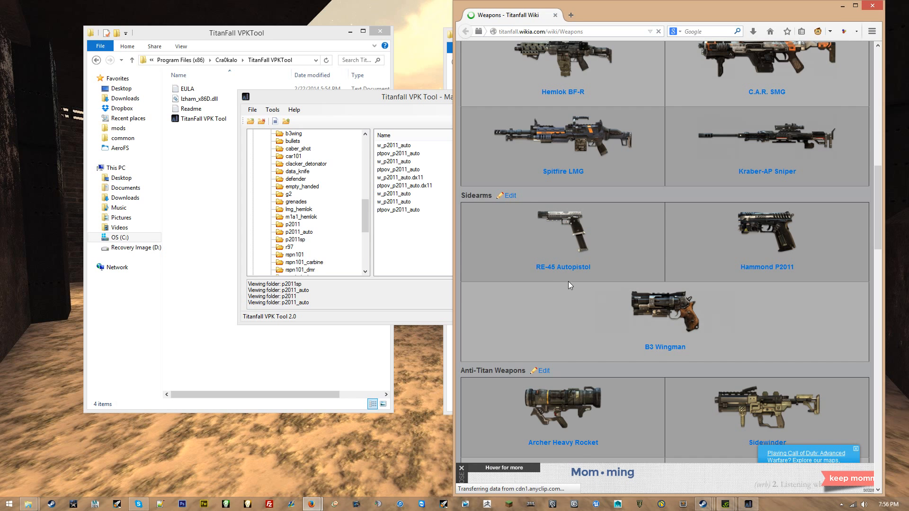
Back in Titanfall VPK Tool, view the files in m1a1_hemlok, auto_rocket_launcher_arl, defender, car101 and bullets, ending on the b3wing folder.
{"action": "left_click", "coordinate": [313, 217]}
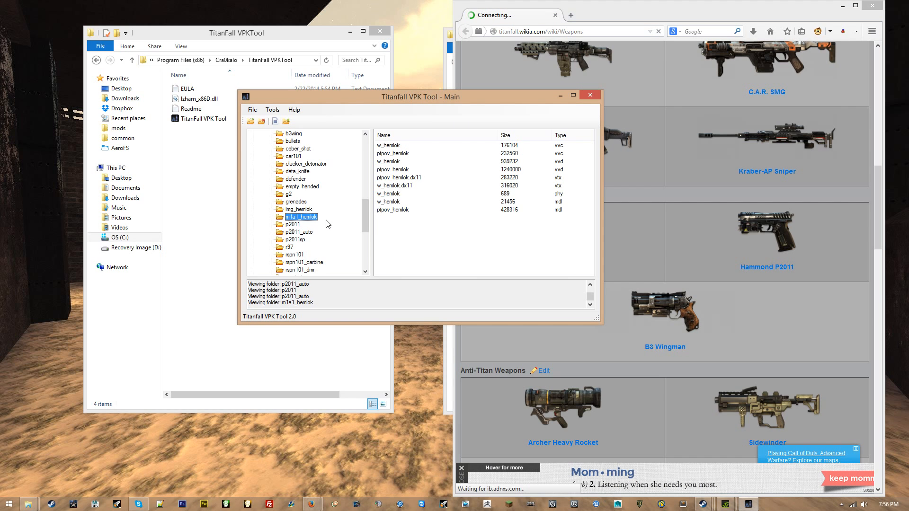
{"action": "scroll", "coordinate": [326, 224], "scroll_direction": "up", "scroll_amount": 2}
{"action": "left_click", "coordinate": [311, 171]}
{"action": "left_click", "coordinate": [294, 180]}
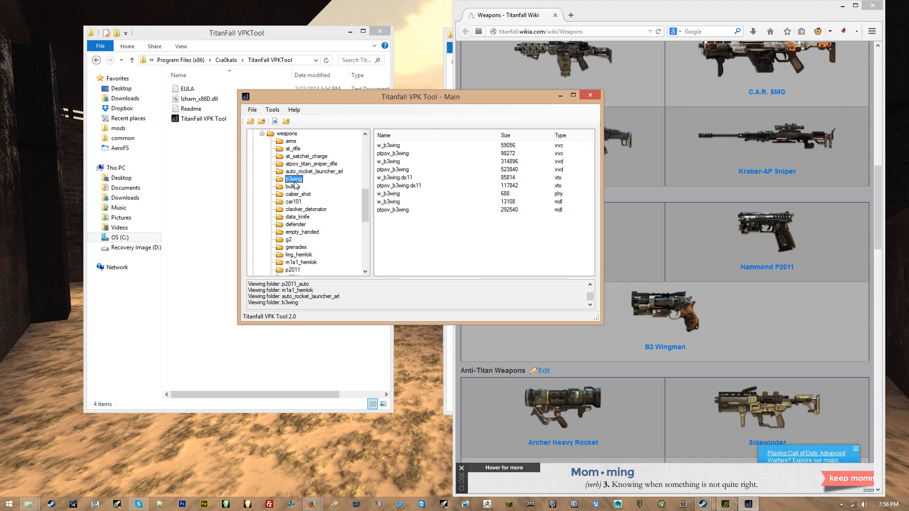
{"action": "left_click", "coordinate": [296, 225]}
{"action": "left_click", "coordinate": [294, 202]}
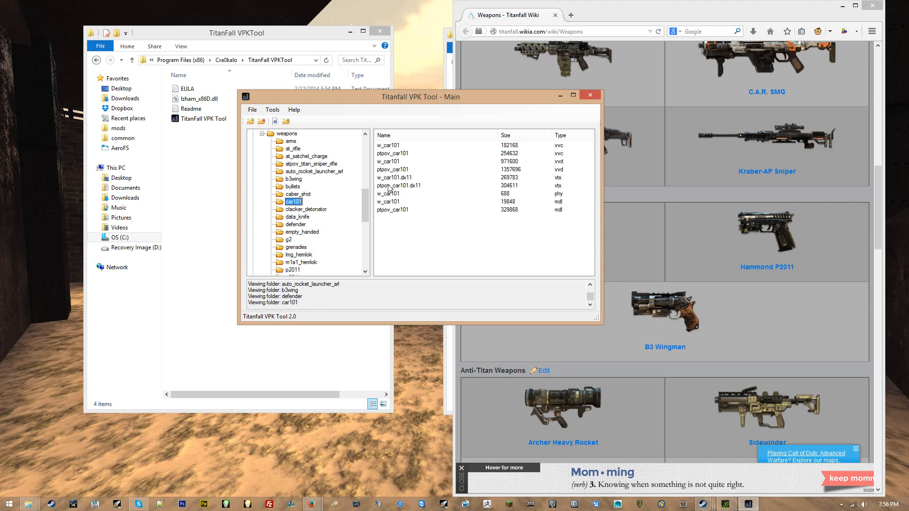
{"action": "left_click", "coordinate": [302, 187]}
{"action": "left_click", "coordinate": [298, 180]}
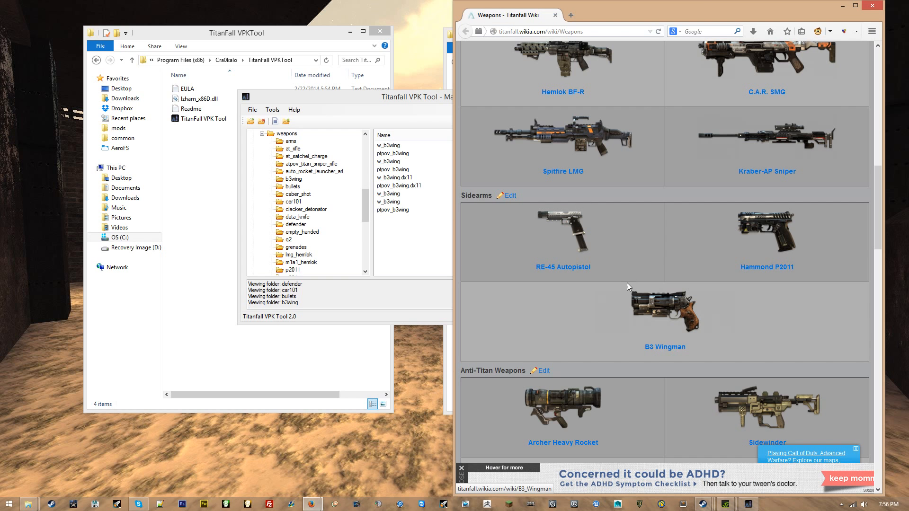
Review the primary weapon and sidearm pictures on the Titanfall Wiki weapons page to choose a weapon to extract.
{"action": "scroll", "coordinate": [613, 201], "scroll_direction": "up", "scroll_amount": 7}
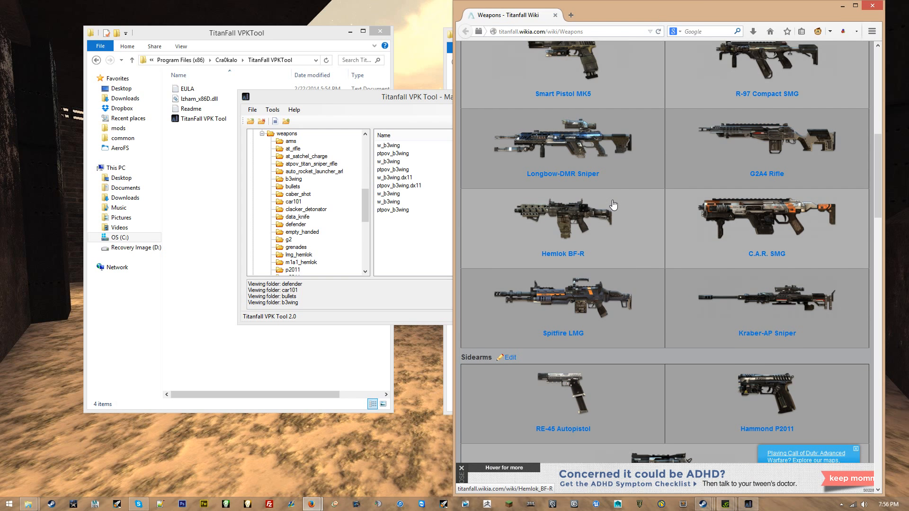
{"action": "scroll", "coordinate": [613, 204], "scroll_direction": "down", "scroll_amount": 2}
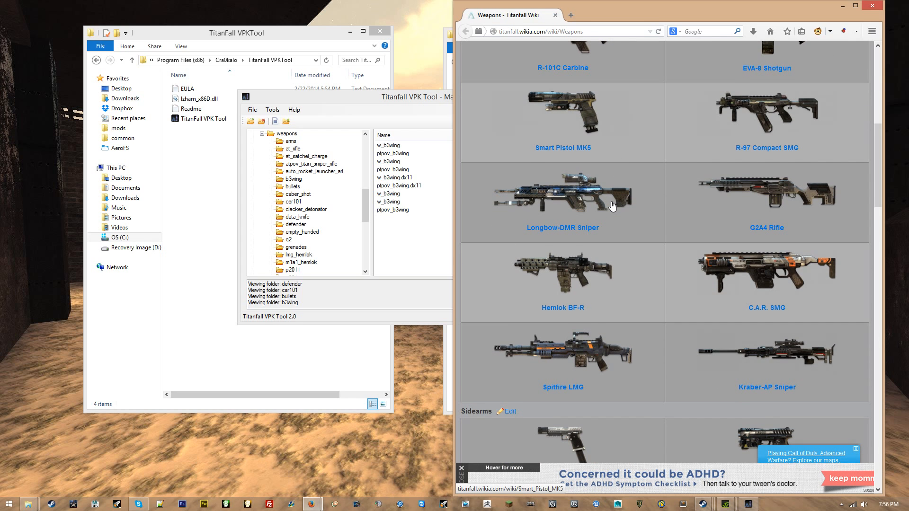
{"action": "scroll", "coordinate": [611, 207], "scroll_direction": "down", "scroll_amount": 5}
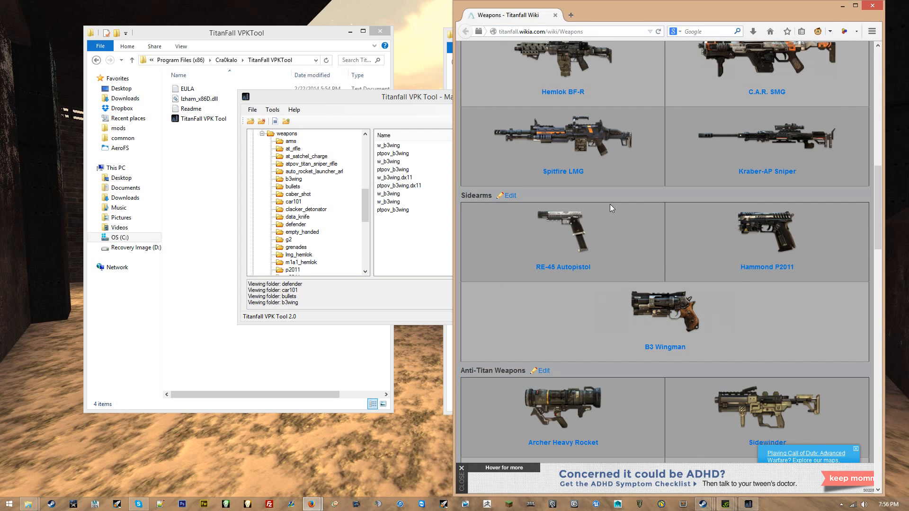
{"action": "scroll", "coordinate": [611, 208], "scroll_direction": "up", "scroll_amount": 5}
{"action": "scroll", "coordinate": [610, 207], "scroll_direction": "down", "scroll_amount": 3}
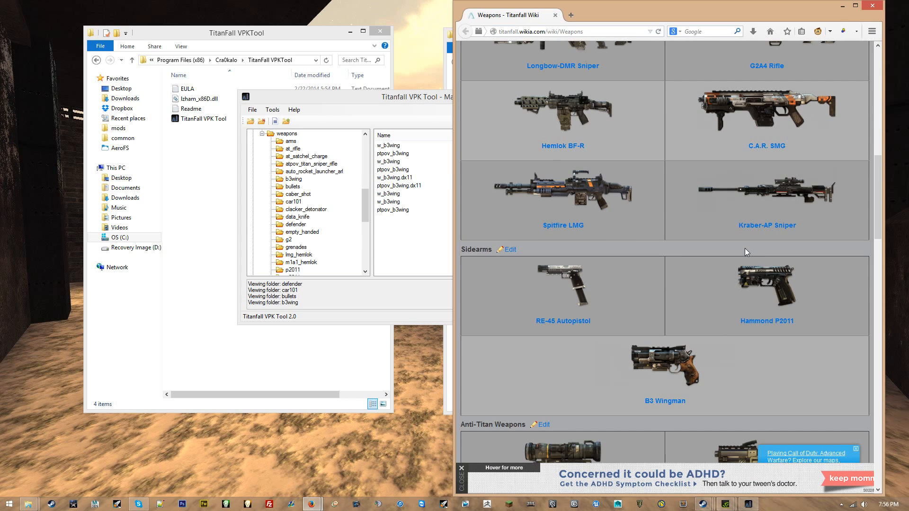
In Titanfall VPK Tool, view the p2011 folder under models/weapons and start extracting it.
{"action": "left_click", "coordinate": [285, 271]}
{"action": "scroll", "coordinate": [350, 261], "scroll_direction": "down", "scroll_amount": 2}
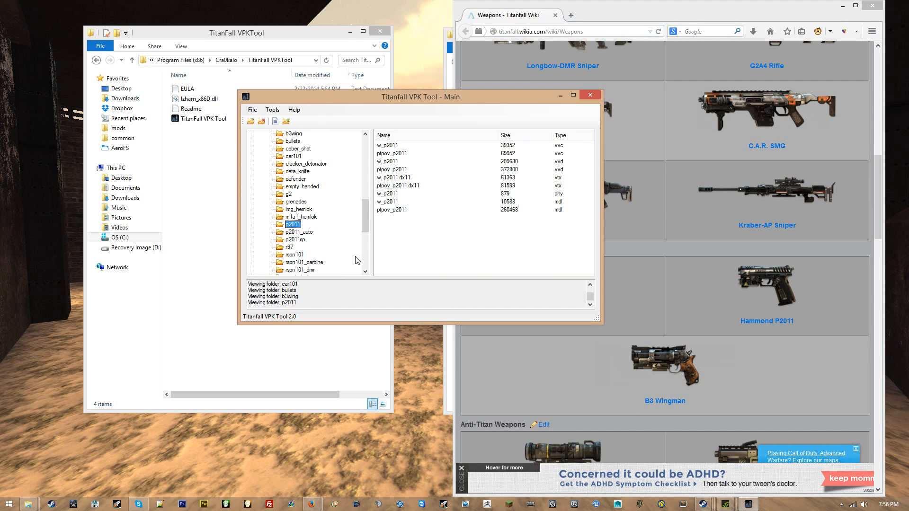
{"action": "right_click", "coordinate": [298, 226]}
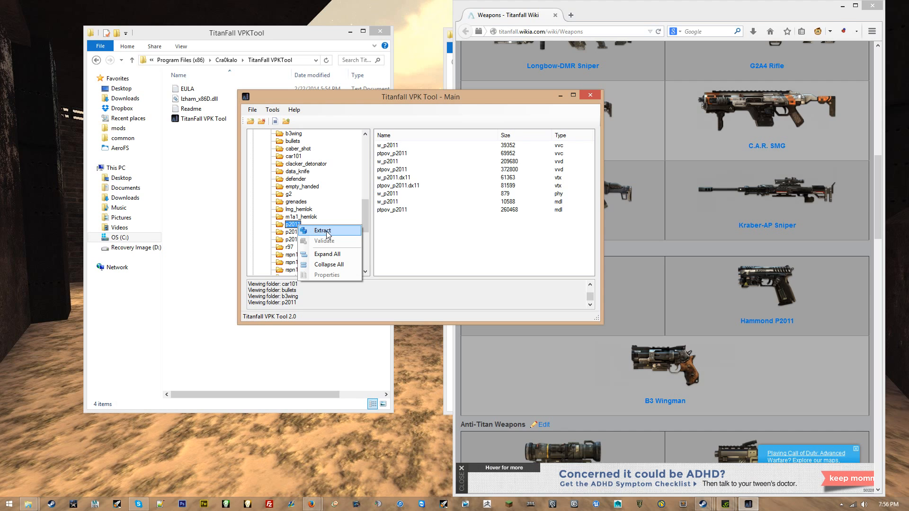
{"action": "left_click", "coordinate": [322, 230]}
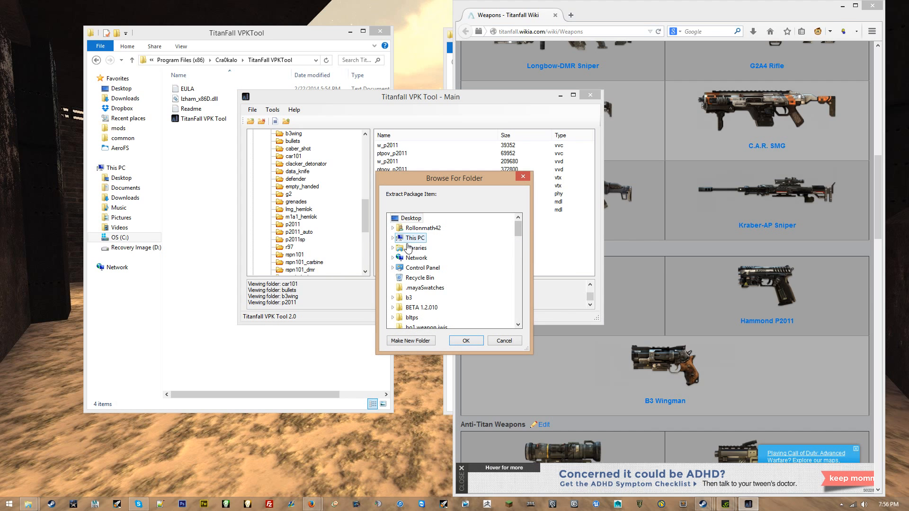
Browse the extraction destination to the Steam/steamapps/common folder inside Program Files (x86) on the C drive.
{"action": "left_click", "coordinate": [393, 238]}
{"action": "scroll", "coordinate": [401, 257], "scroll_direction": "down", "scroll_amount": 2}
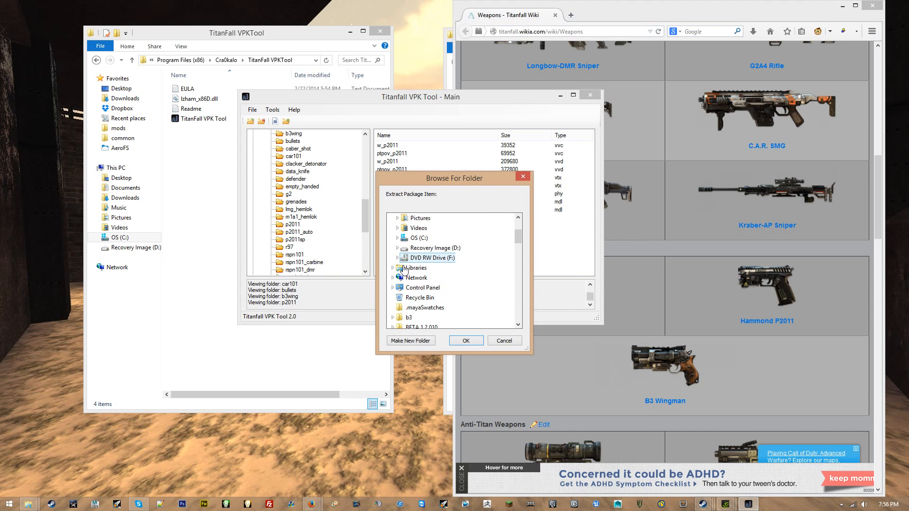
{"action": "left_click", "coordinate": [398, 238]}
{"action": "scroll", "coordinate": [416, 265], "scroll_direction": "down", "scroll_amount": 6}
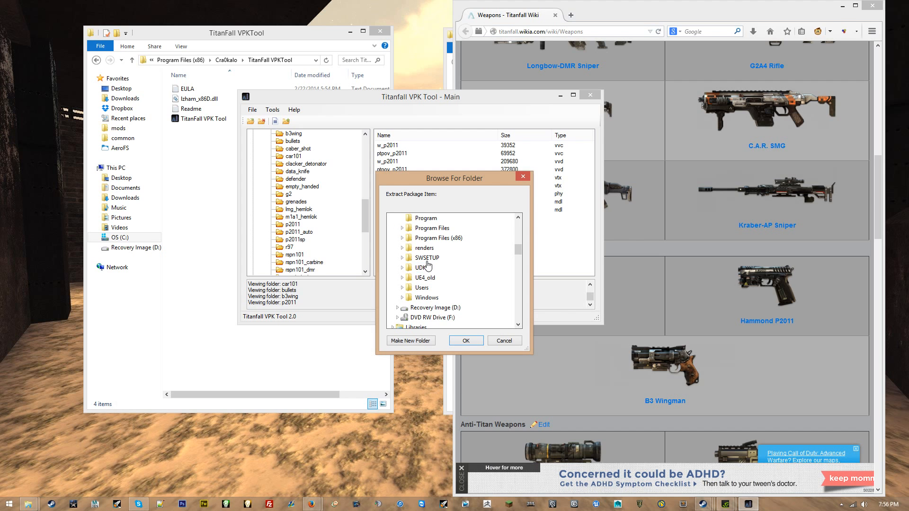
{"action": "left_click", "coordinate": [402, 238]}
{"action": "scroll", "coordinate": [418, 278], "scroll_direction": "down", "scroll_amount": 15}
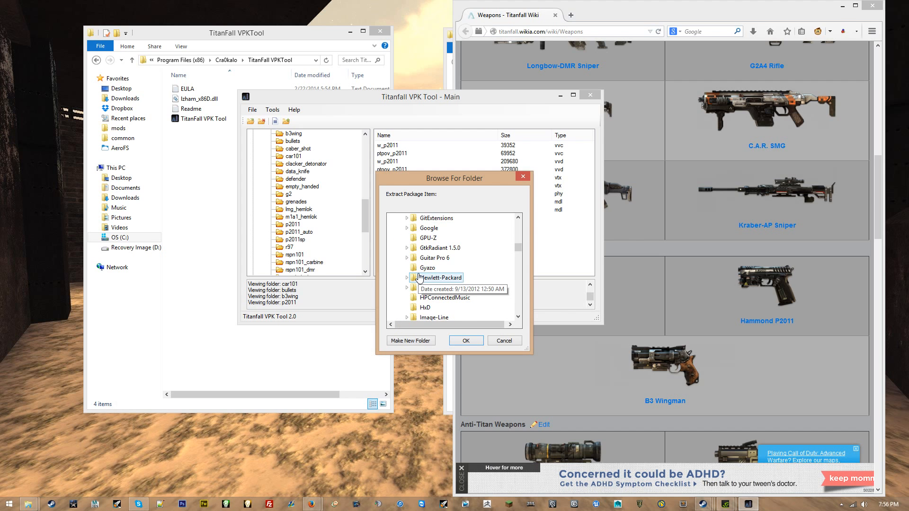
{"action": "scroll", "coordinate": [417, 280], "scroll_direction": "down", "scroll_amount": 1}
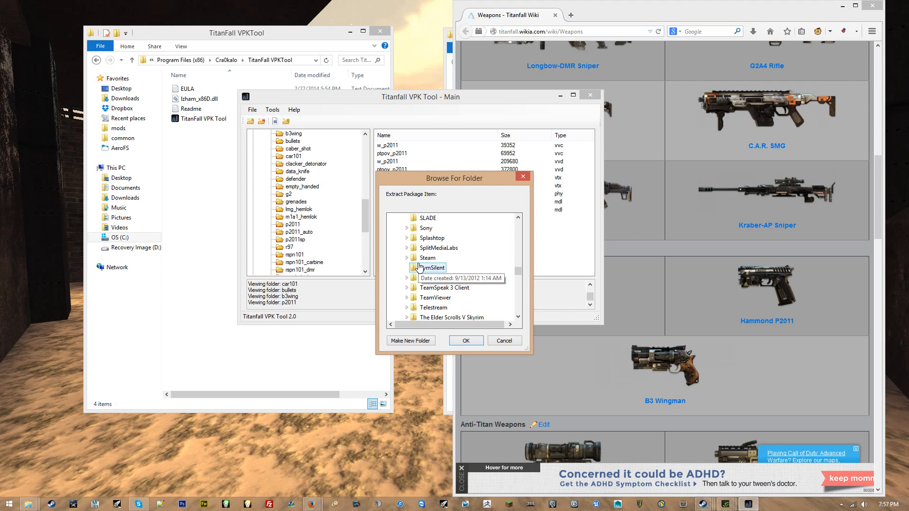
{"action": "left_click", "coordinate": [408, 258]}
{"action": "scroll", "coordinate": [422, 265], "scroll_direction": "down", "scroll_amount": 3}
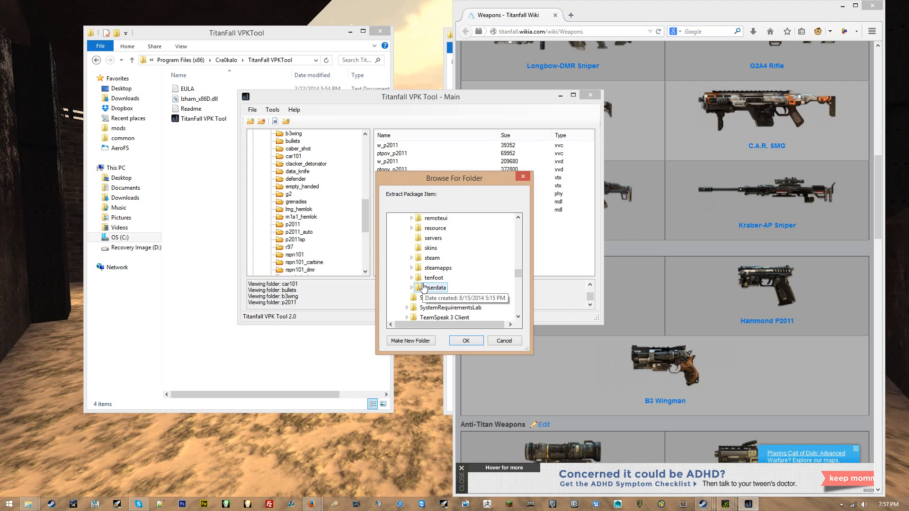
{"action": "left_click", "coordinate": [412, 268]}
{"action": "left_click", "coordinate": [415, 268]}
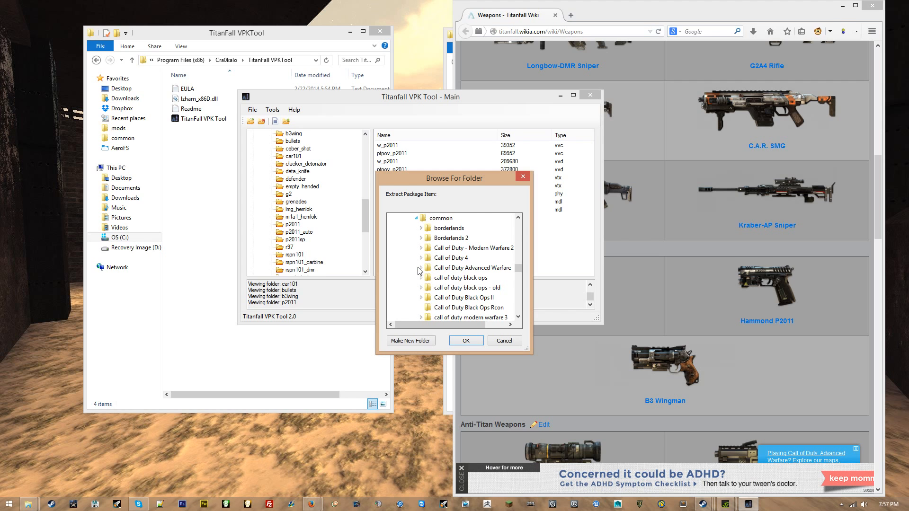
Continue the destination path through Call of Duty World at War and model_export to the custom_weapons folder.
{"action": "scroll", "coordinate": [420, 279], "scroll_direction": "down", "scroll_amount": 1}
{"action": "left_click", "coordinate": [422, 298]}
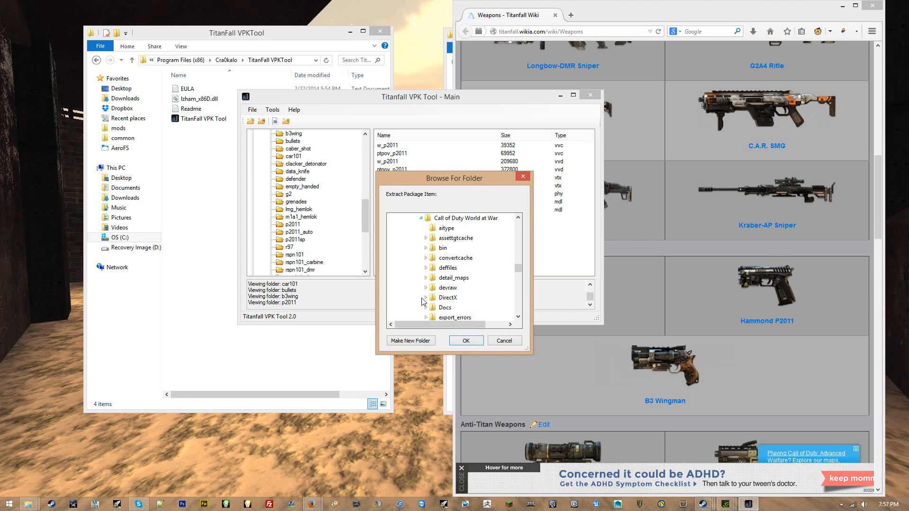
{"action": "scroll", "coordinate": [425, 299], "scroll_direction": "down", "scroll_amount": 3}
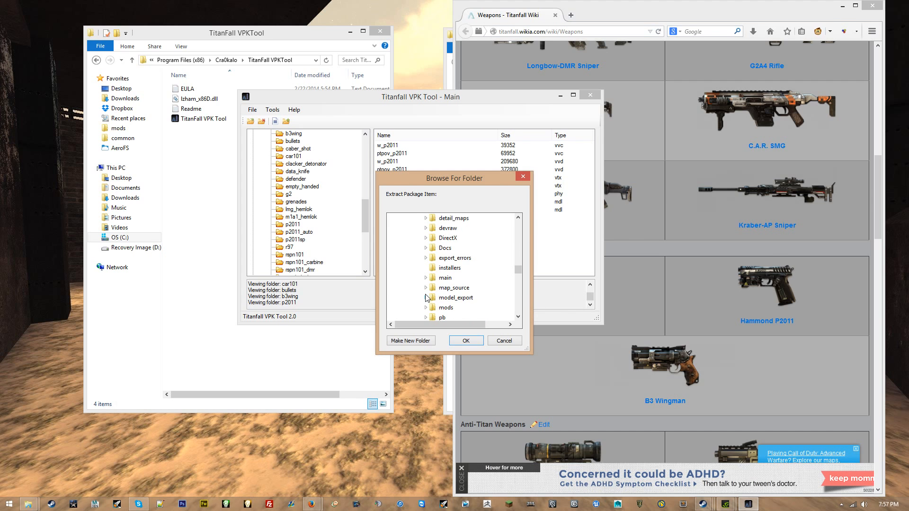
{"action": "left_click", "coordinate": [426, 268]}
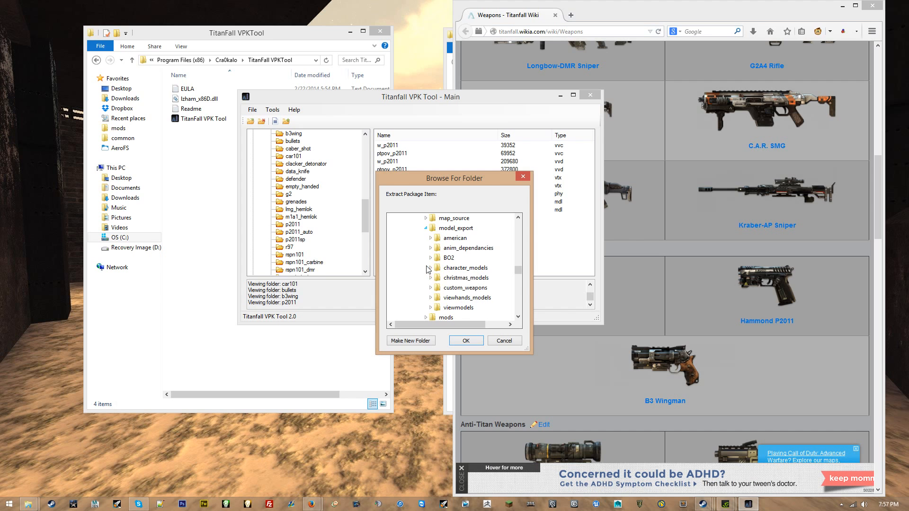
{"action": "left_click", "coordinate": [431, 288]}
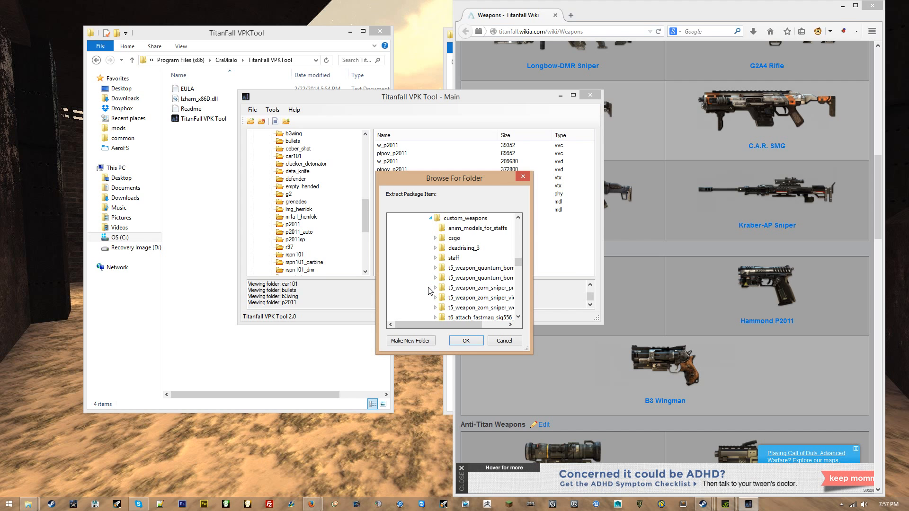
Choose the titanfall folder in custom_weapons as the destination, extract the p2011 models there and close the progress dialog.
{"action": "scroll", "coordinate": [435, 291], "scroll_direction": "down", "scroll_amount": 5}
{"action": "scroll", "coordinate": [436, 291], "scroll_direction": "down", "scroll_amount": 10}
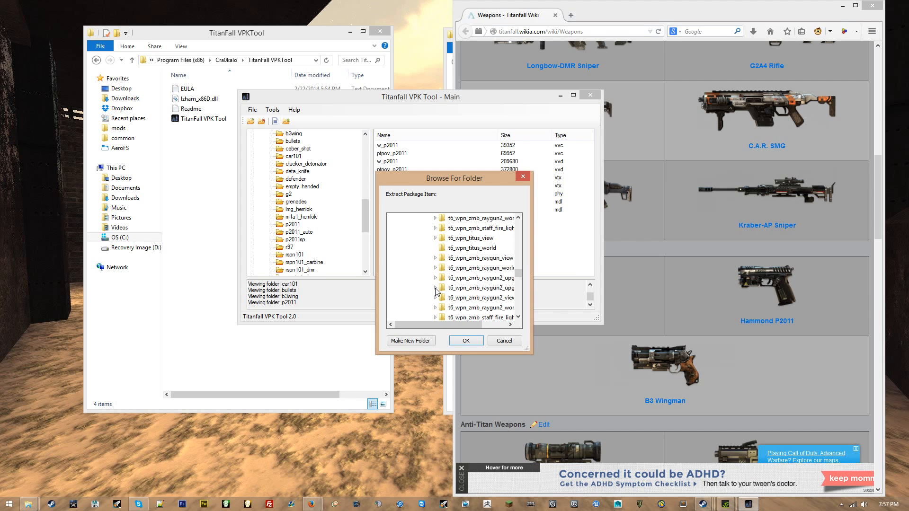
{"action": "scroll", "coordinate": [436, 291], "scroll_direction": "up", "scroll_amount": 4}
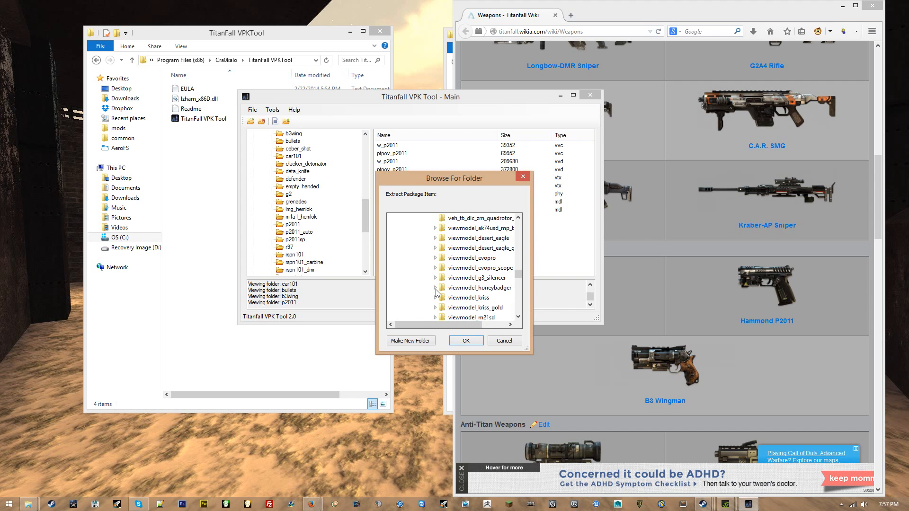
{"action": "left_click", "coordinate": [457, 298]}
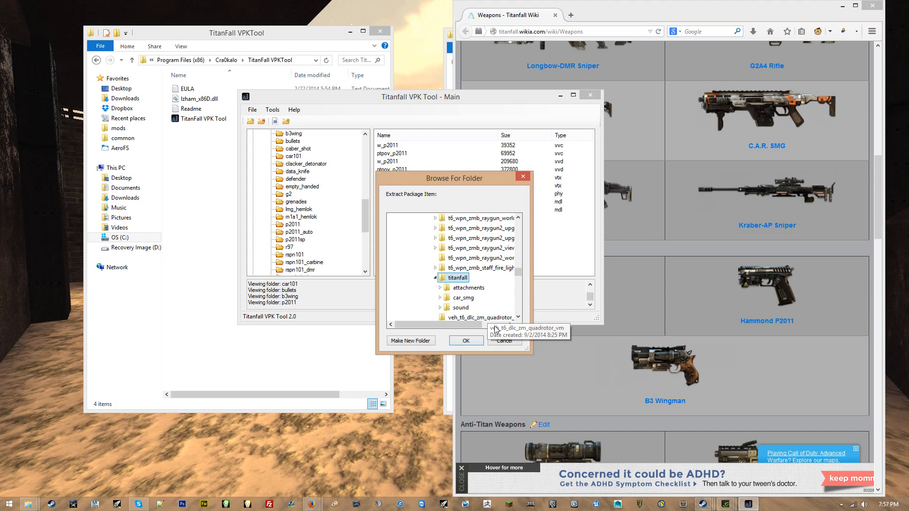
{"action": "left_click", "coordinate": [467, 341]}
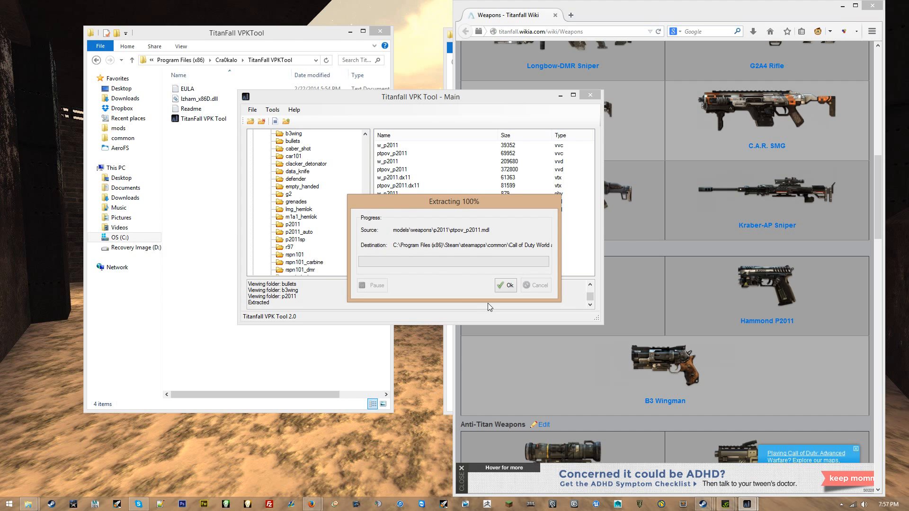
{"action": "left_click", "coordinate": [509, 287]}
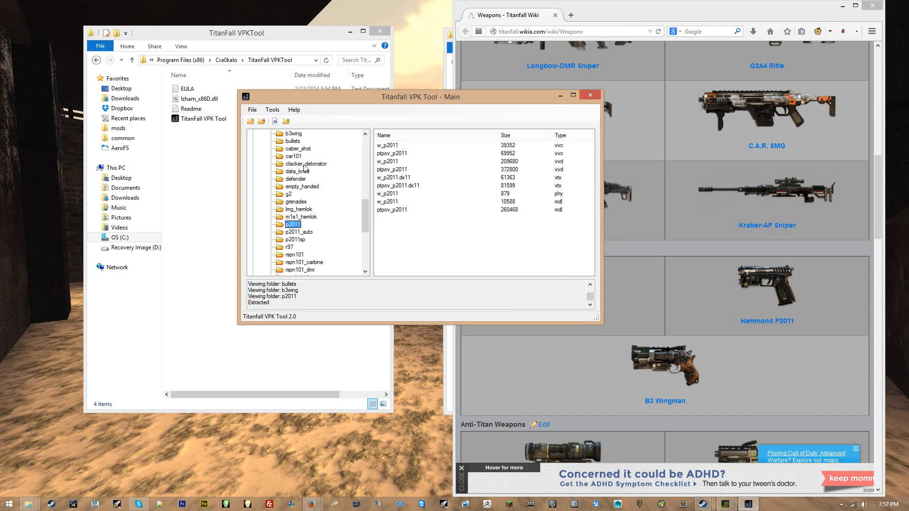
Collapse the weapons folder and its parent models folder in the archive tree.
{"action": "left_click_drag", "start_coordinate": [365, 205], "coordinate": [368, 183]}
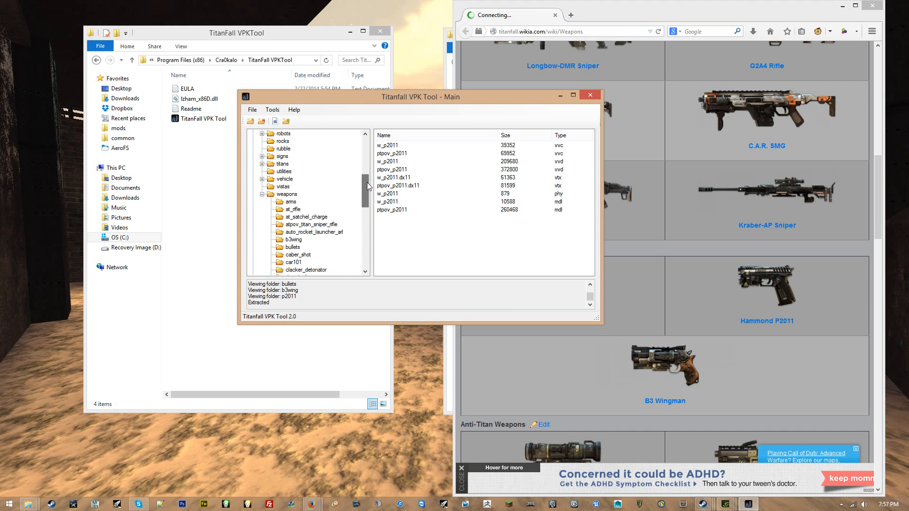
{"action": "left_click", "coordinate": [263, 194]}
{"action": "scroll", "coordinate": [265, 198], "scroll_direction": "up", "scroll_amount": 5}
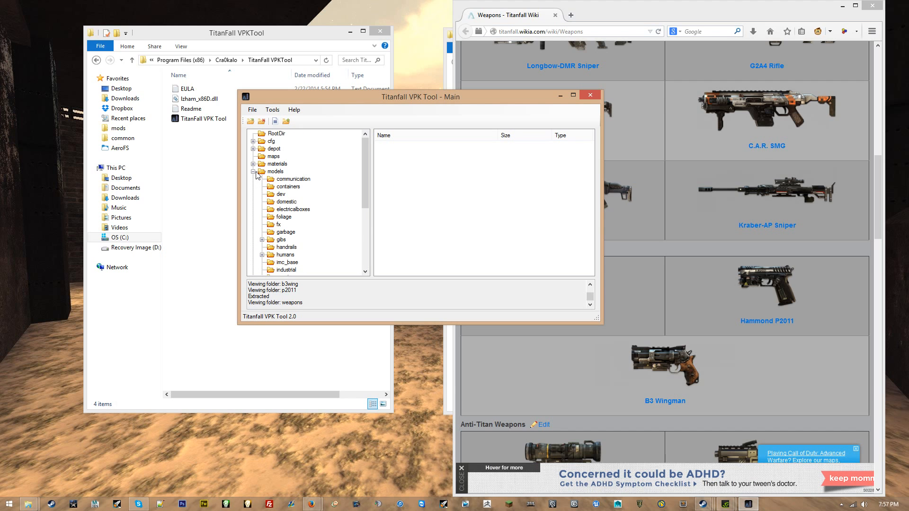
{"action": "left_click", "coordinate": [254, 171]}
Expand the archive tree to the materials/models/weapons folder.
{"action": "left_click", "coordinate": [253, 163]}
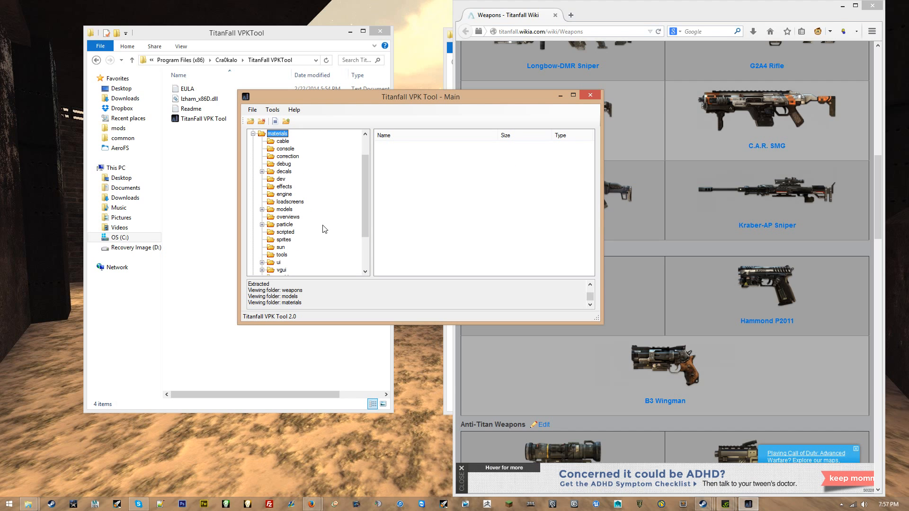
{"action": "scroll", "coordinate": [324, 229], "scroll_direction": "down", "scroll_amount": 2}
{"action": "left_click", "coordinate": [262, 156]}
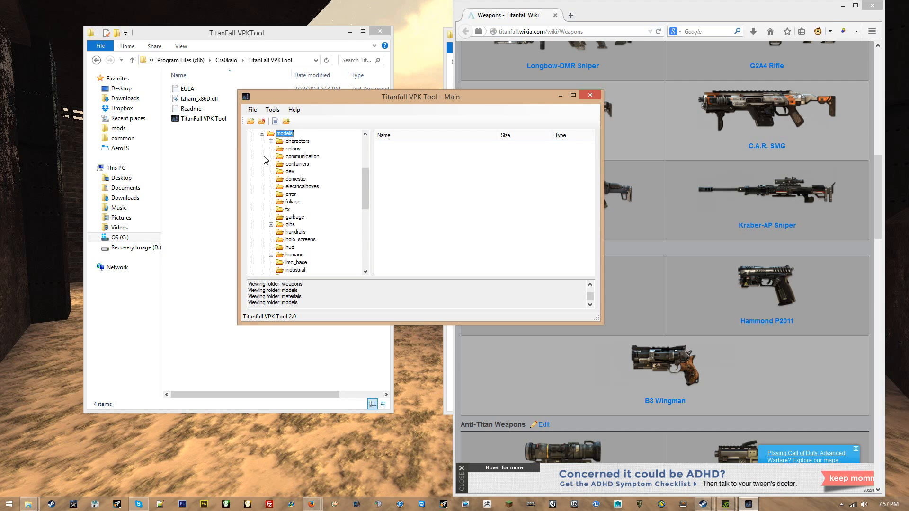
{"action": "scroll", "coordinate": [315, 229], "scroll_direction": "down", "scroll_amount": 6}
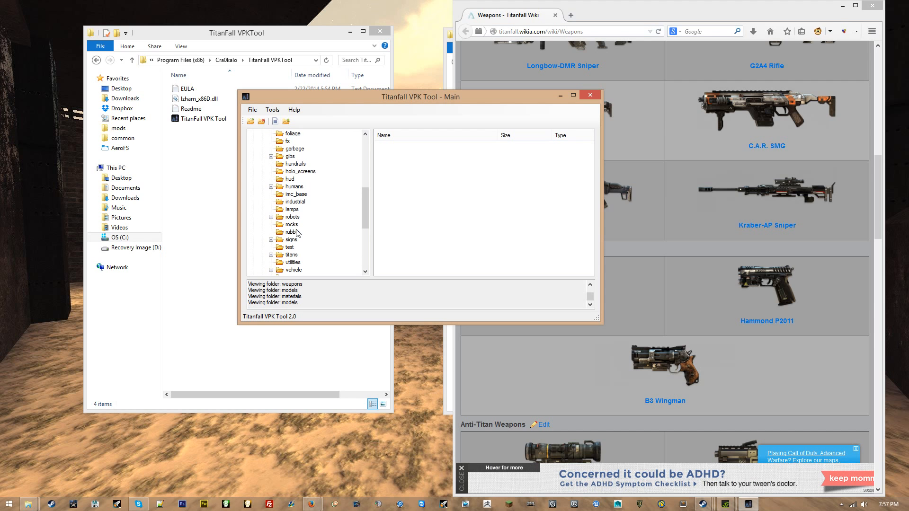
{"action": "left_click", "coordinate": [271, 240]}
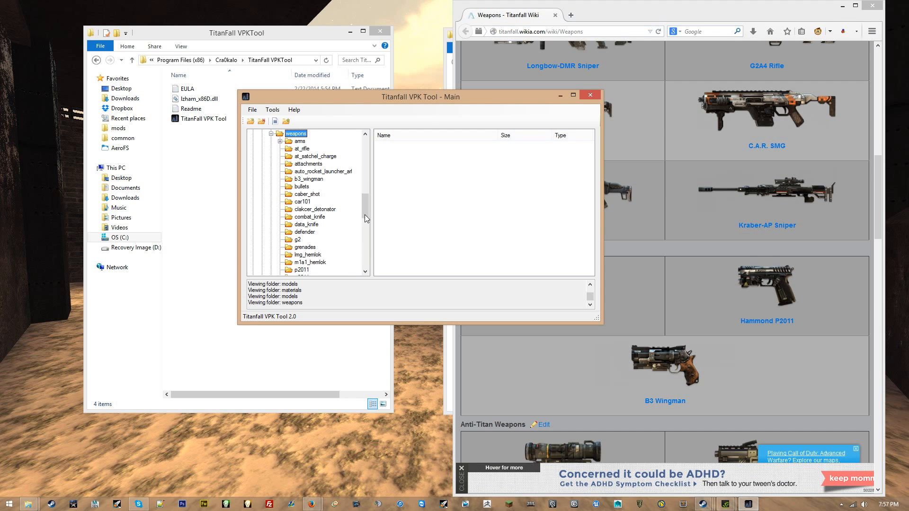
Extract the p2011 folder from materials/models/weapons to the same titanfall folder and close the progress dialog.
{"action": "scroll", "coordinate": [292, 203], "scroll_direction": "down", "scroll_amount": 2}
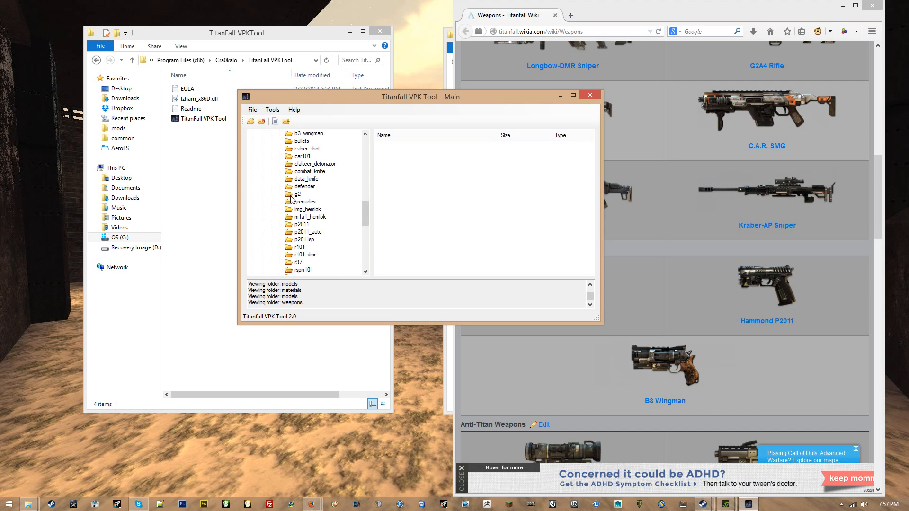
{"action": "right_click", "coordinate": [304, 225]}
{"action": "left_click", "coordinate": [326, 231]}
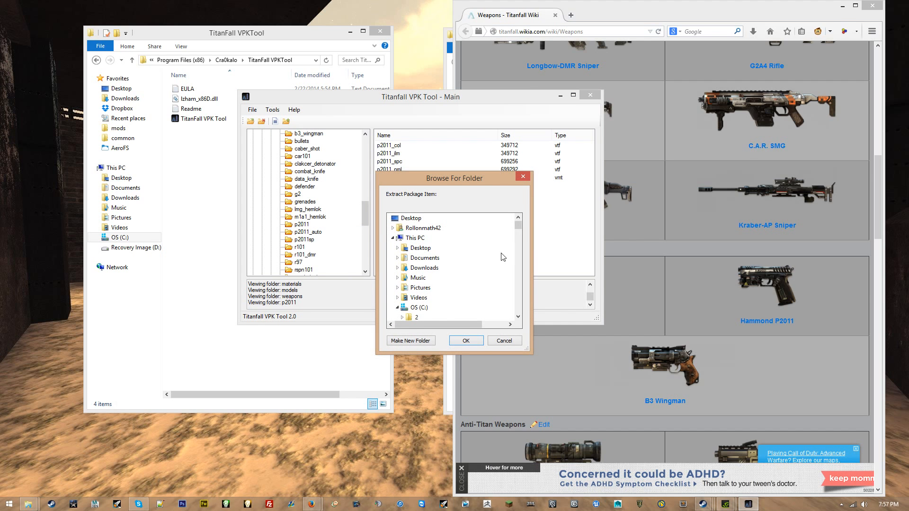
{"action": "left_click_drag", "start_coordinate": [520, 230], "coordinate": [520, 269]}
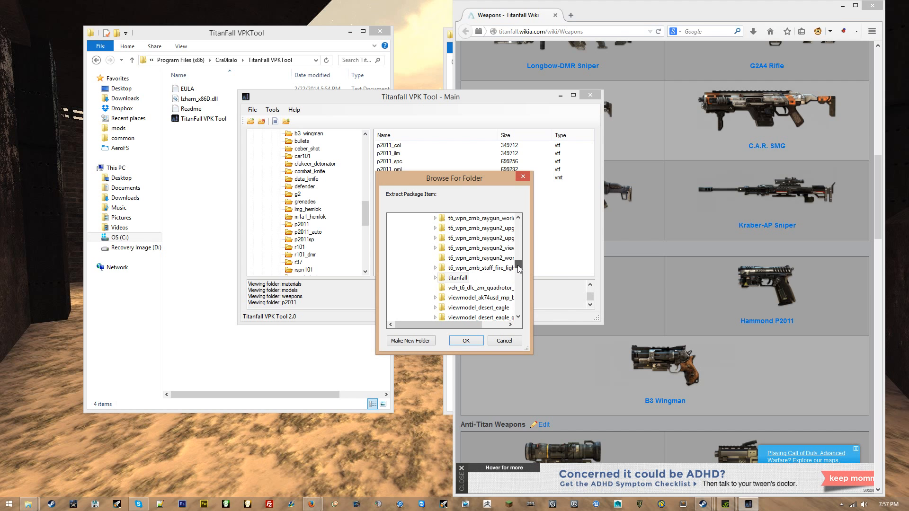
{"action": "double_click", "coordinate": [457, 278]}
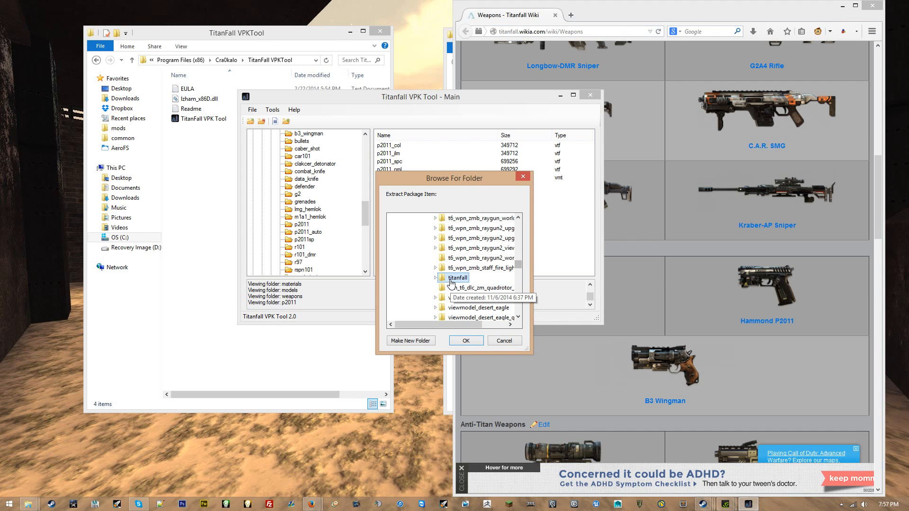
{"action": "left_click", "coordinate": [472, 342]}
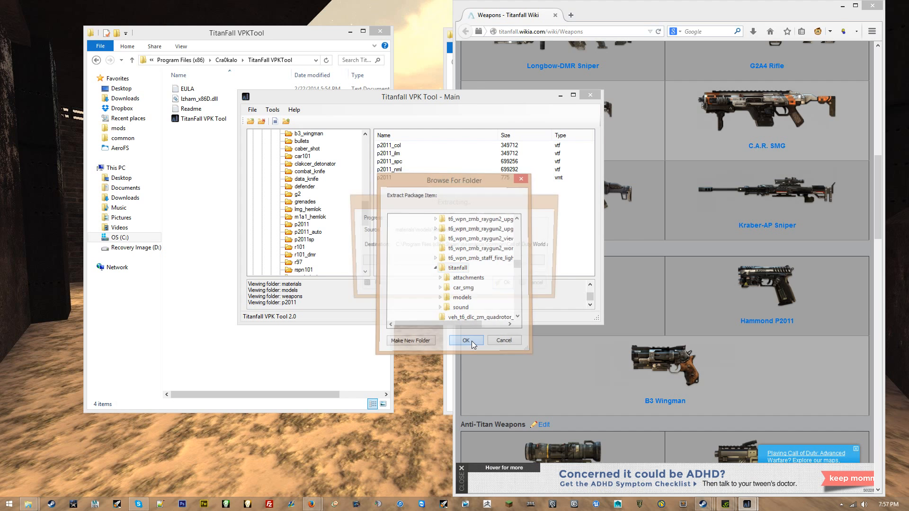
{"action": "left_click", "coordinate": [506, 286]}
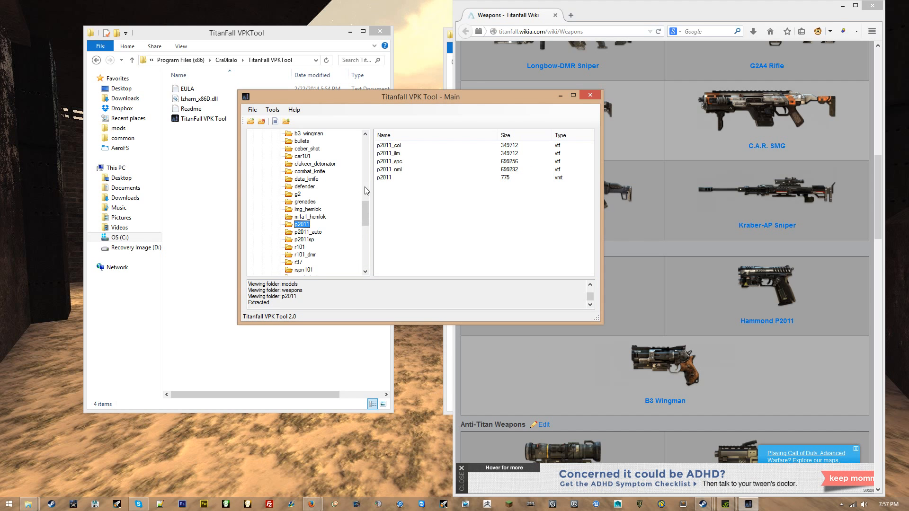
Collapse the materials folder in the archive tree and expand it to the sound/weapons folder.
{"action": "left_click", "coordinate": [310, 179]}
{"action": "scroll", "coordinate": [303, 198], "scroll_direction": "up", "scroll_amount": 15}
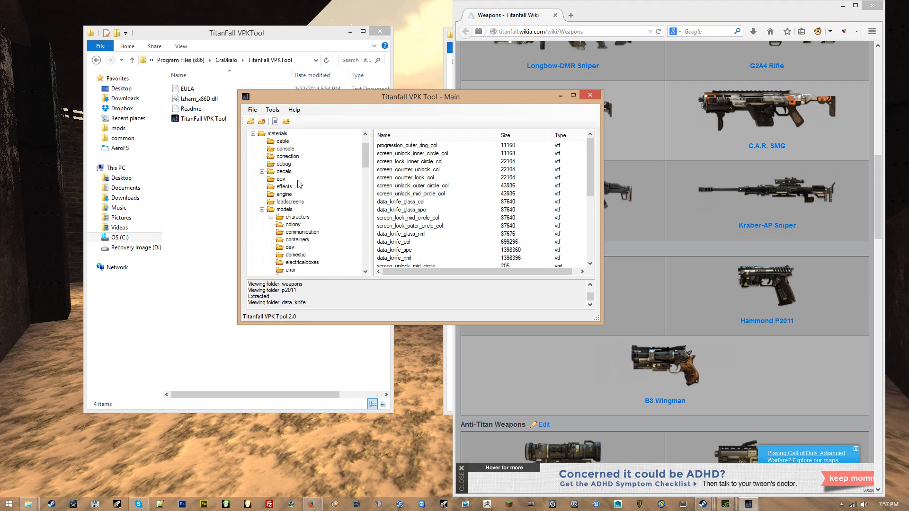
{"action": "left_click", "coordinate": [254, 134]}
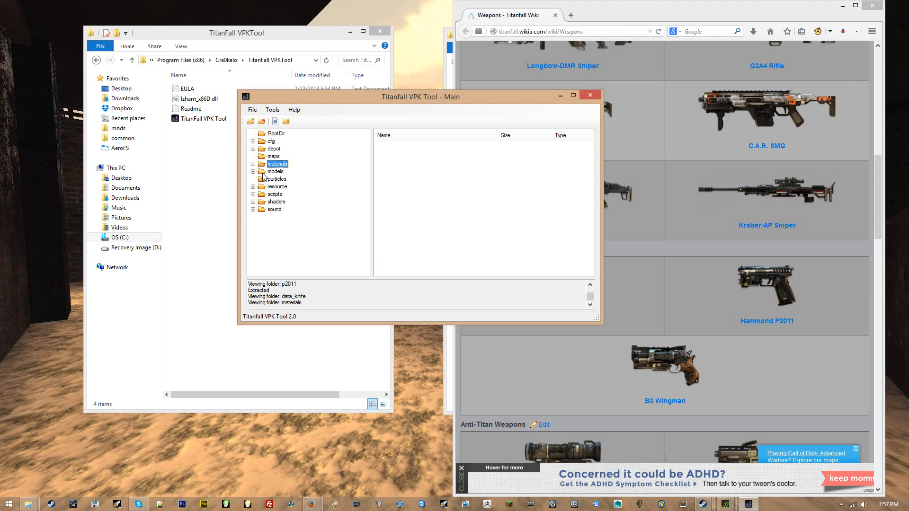
{"action": "left_click", "coordinate": [253, 210]}
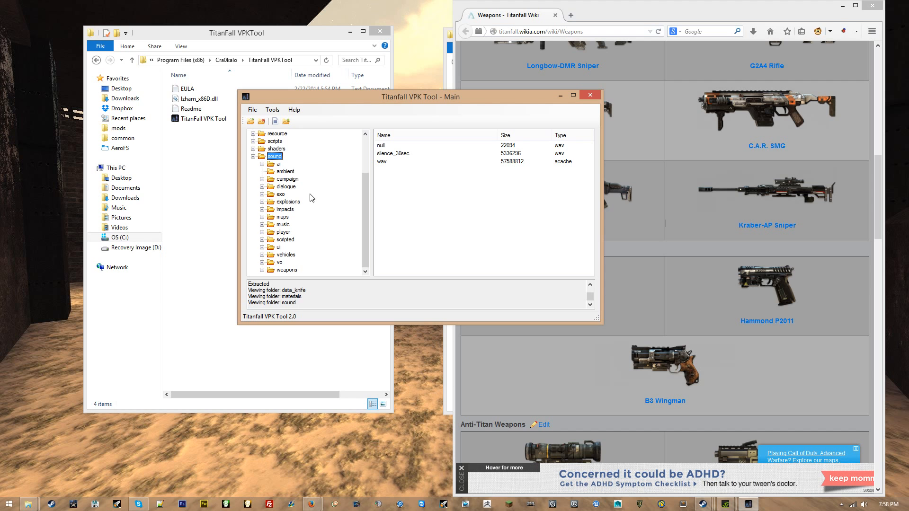
{"action": "left_click", "coordinate": [262, 270]}
{"action": "scroll", "coordinate": [268, 272], "scroll_direction": "down", "scroll_amount": 2}
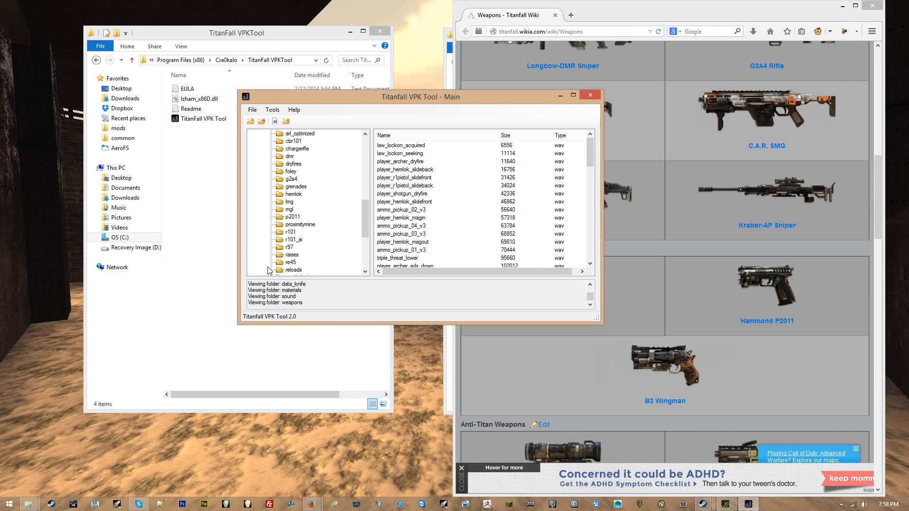
Extract the p2011 folder from sound/weapons to the titanfall folder in custom_weapons and close the progress dialog.
{"action": "left_click", "coordinate": [293, 217]}
{"action": "right_click", "coordinate": [295, 217]}
{"action": "left_click", "coordinate": [318, 220]}
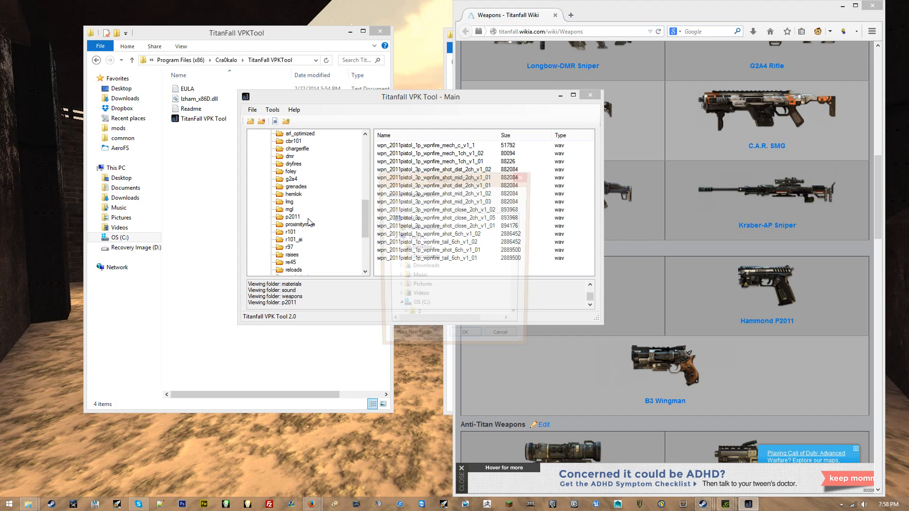
{"action": "left_click_drag", "start_coordinate": [517, 230], "coordinate": [516, 265]}
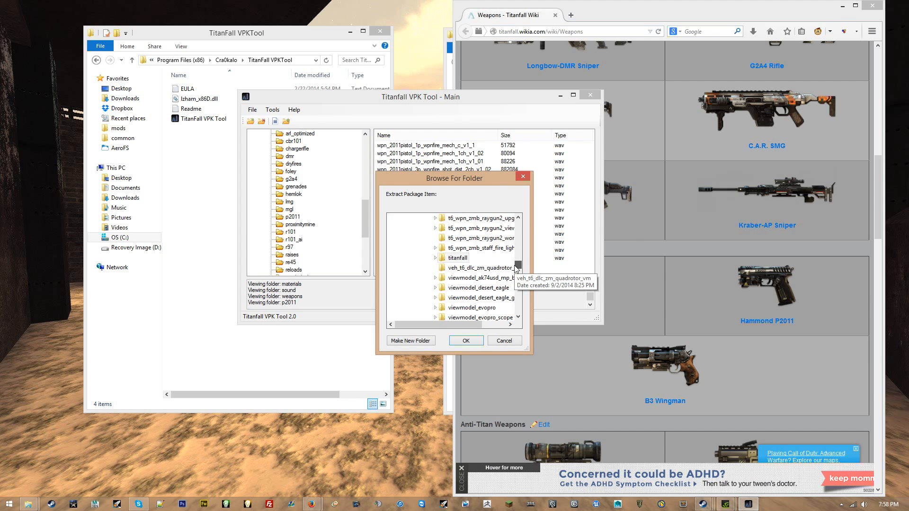
{"action": "left_click", "coordinate": [435, 259]}
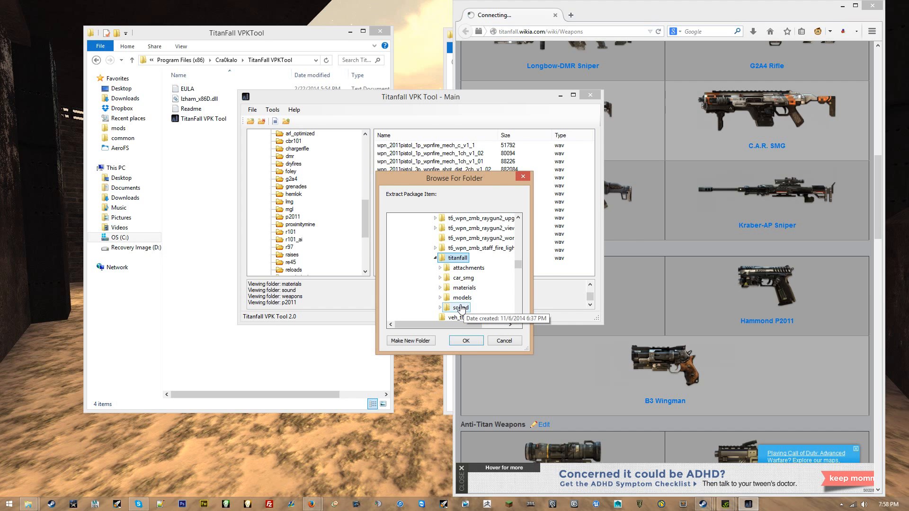
{"action": "double_click", "coordinate": [458, 308]}
{"action": "scroll", "coordinate": [459, 242], "scroll_direction": "up", "scroll_amount": 1}
{"action": "scroll", "coordinate": [459, 240], "scroll_direction": "up", "scroll_amount": 1}
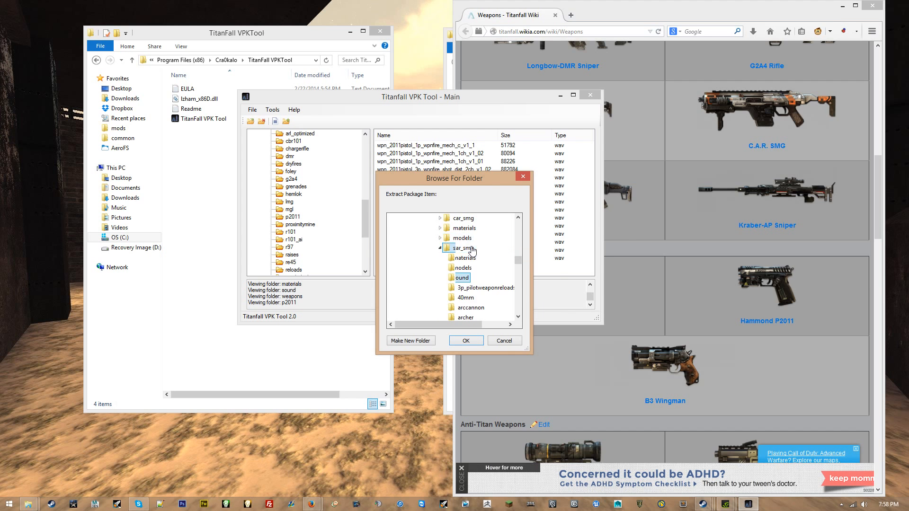
{"action": "left_click", "coordinate": [457, 229]}
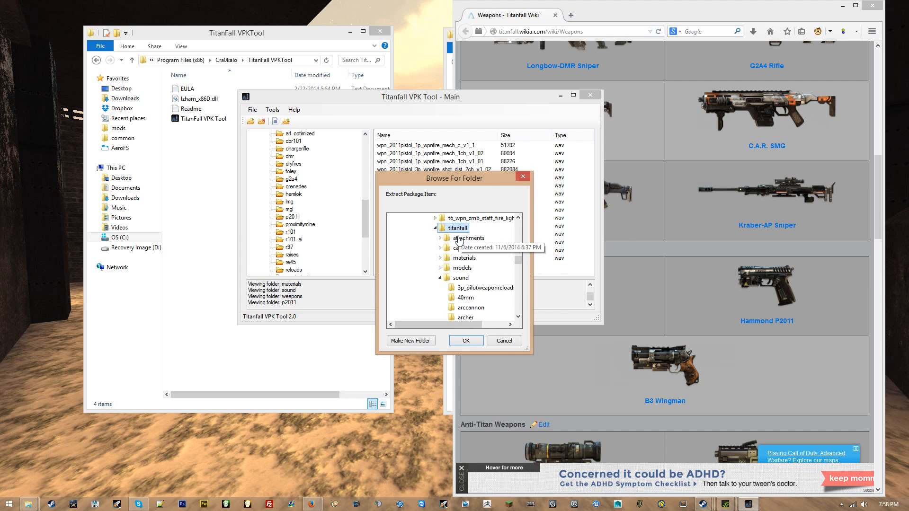
{"action": "left_click", "coordinate": [466, 341]}
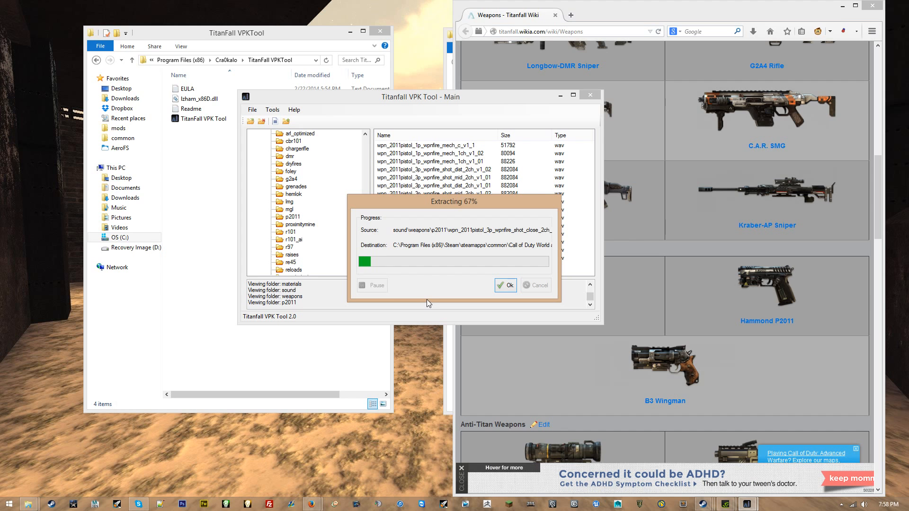
{"action": "left_click", "coordinate": [507, 285]}
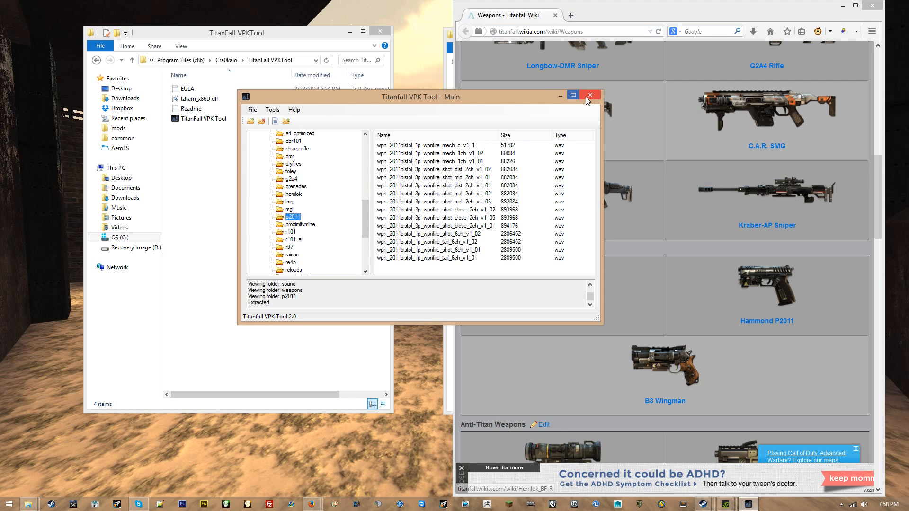
Collapse the sound folder in the archive tree and close the VPK tool.
{"action": "left_click_drag", "start_coordinate": [368, 233], "coordinate": [369, 153]}
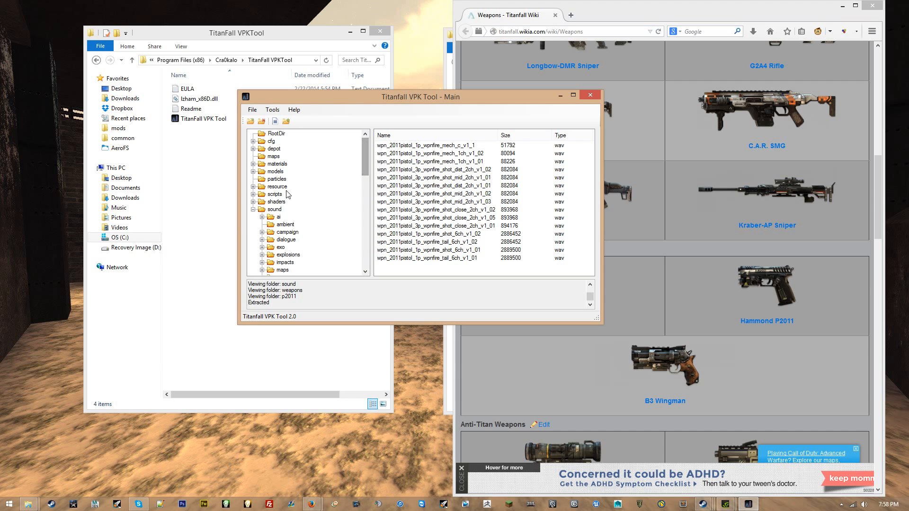
{"action": "left_click", "coordinate": [253, 209]}
{"action": "left_click", "coordinate": [595, 97]}
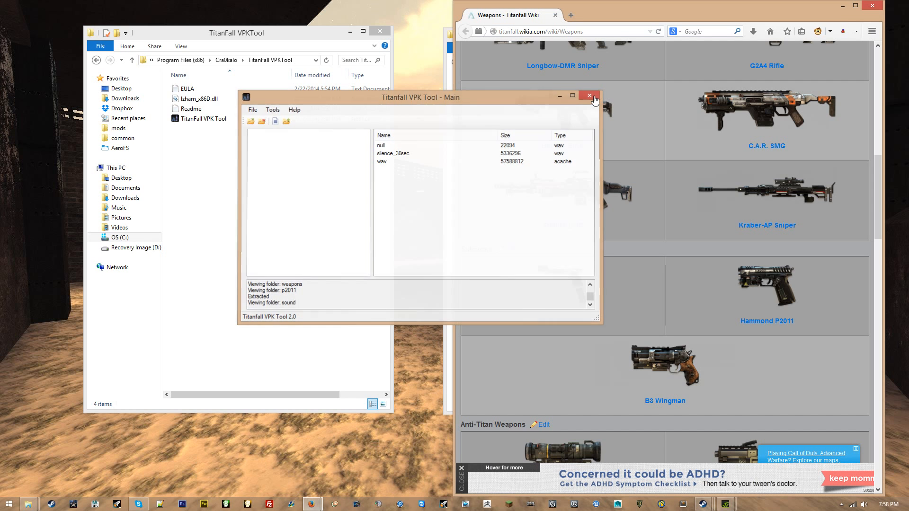
Switch to the second File Explorer window and open common/Call of Duty World at War/model_export/custom_weapons/titanfall.
{"action": "left_click", "coordinate": [444, 165]}
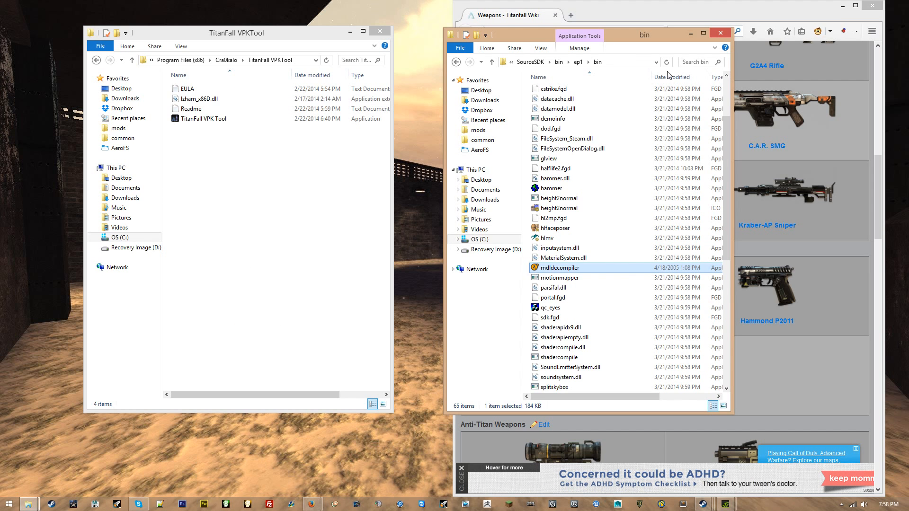
{"action": "left_click", "coordinate": [488, 142]}
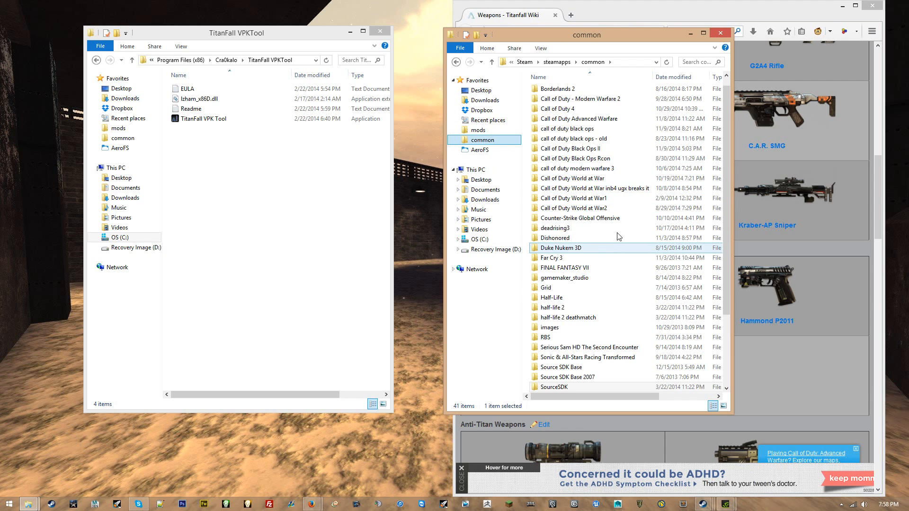
{"action": "double_click", "coordinate": [564, 181]}
{"action": "double_click", "coordinate": [586, 222]}
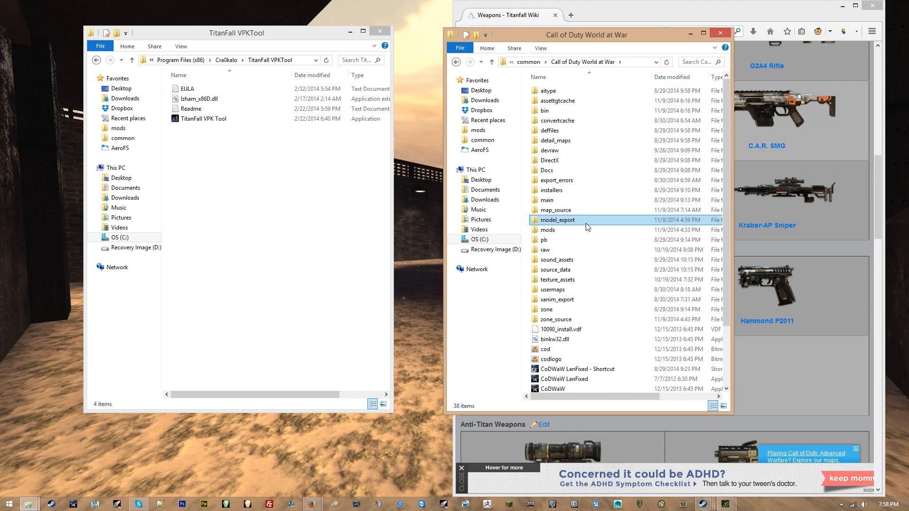
{"action": "double_click", "coordinate": [563, 141]}
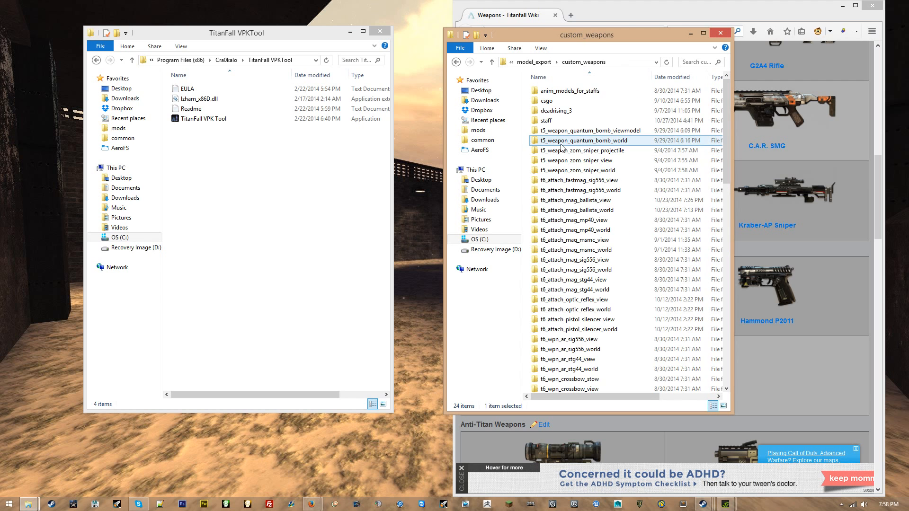
{"action": "scroll", "coordinate": [583, 240], "scroll_direction": "down", "scroll_amount": 15}
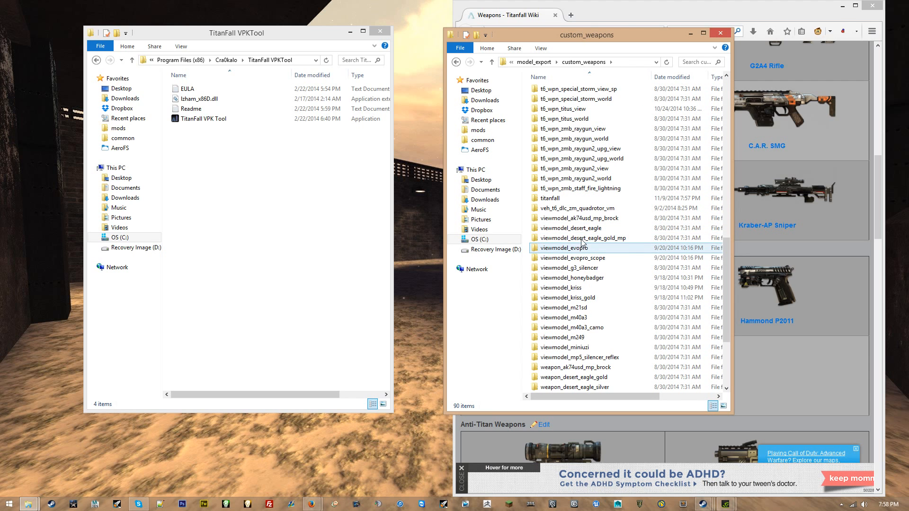
{"action": "double_click", "coordinate": [583, 199]}
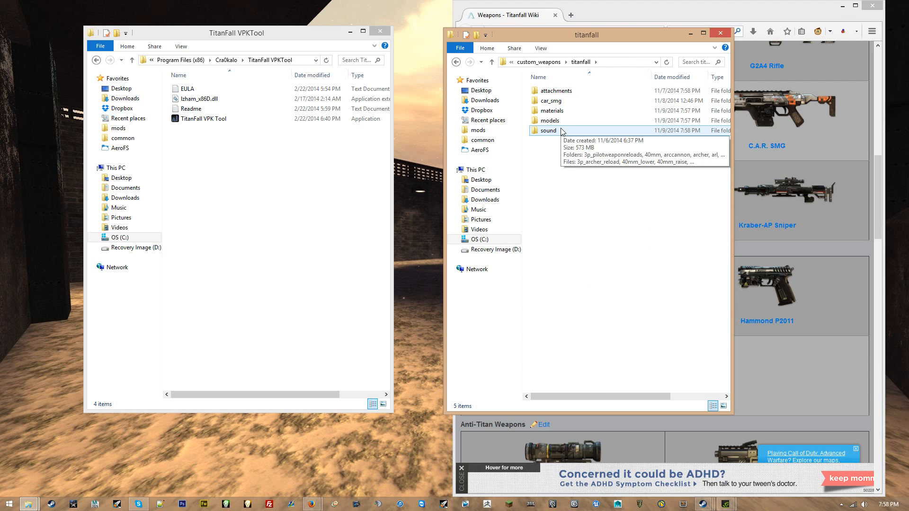
{"action": "left_click_drag", "start_coordinate": [568, 132], "coordinate": [562, 107]}
{"action": "left_click", "coordinate": [573, 228]}
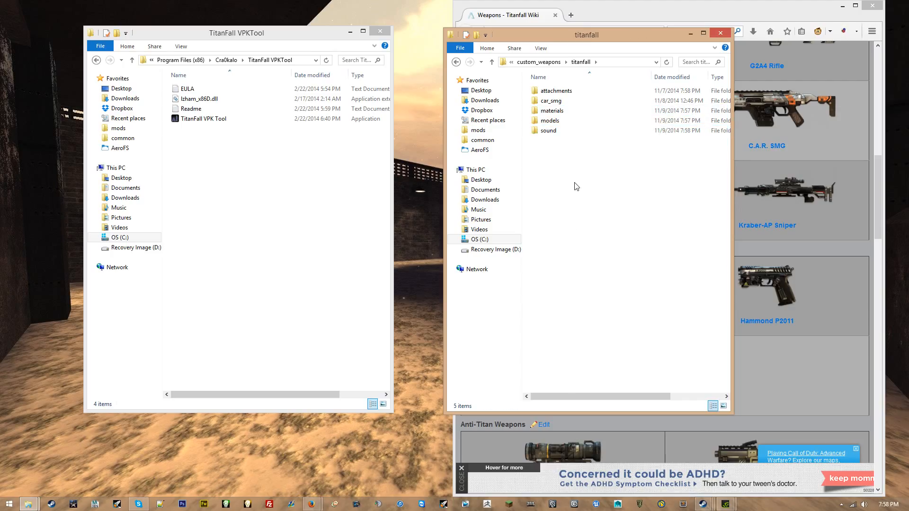
{"action": "left_click_drag", "start_coordinate": [575, 163], "coordinate": [556, 77]}
{"action": "left_click", "coordinate": [579, 188]}
Open the sound/p2011 folder and widen the Name column to examine the full names of the pistol sound files.
{"action": "double_click", "coordinate": [568, 132]}
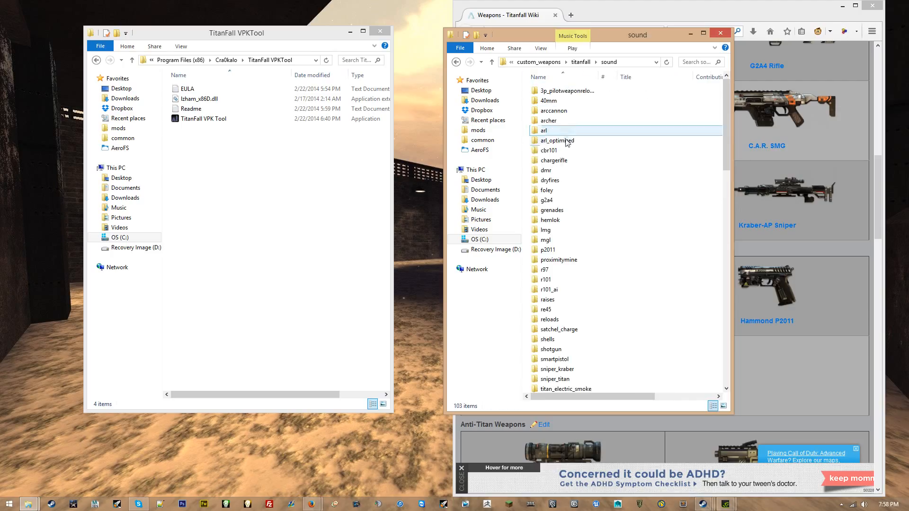
{"action": "double_click", "coordinate": [573, 250]}
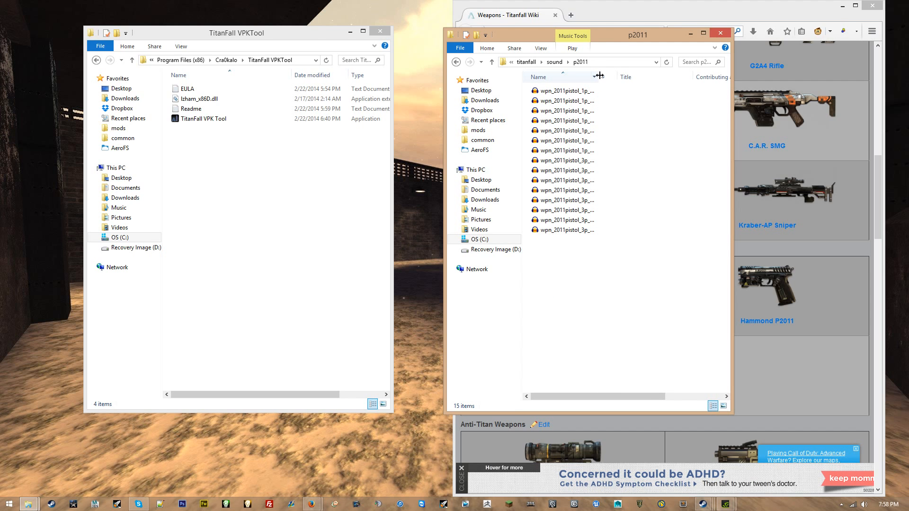
{"action": "double_click", "coordinate": [599, 76]}
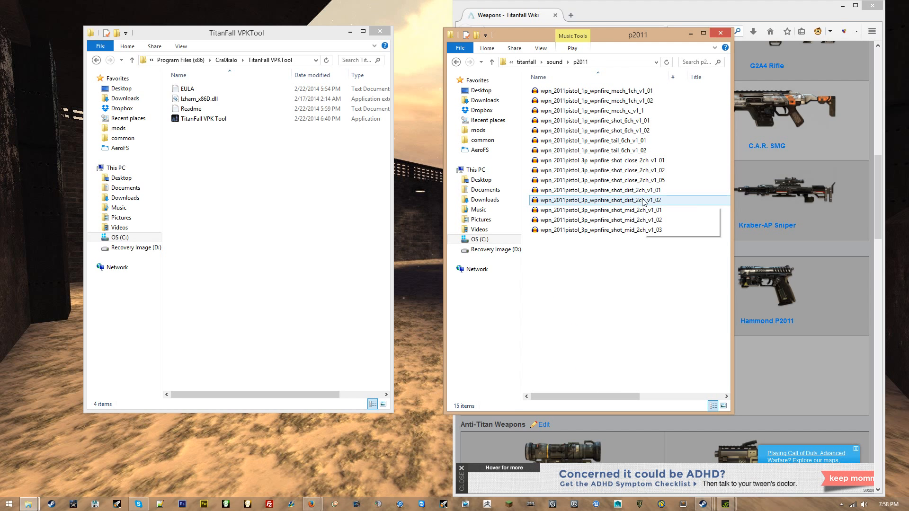
{"action": "left_click_drag", "start_coordinate": [653, 267], "coordinate": [655, 109]}
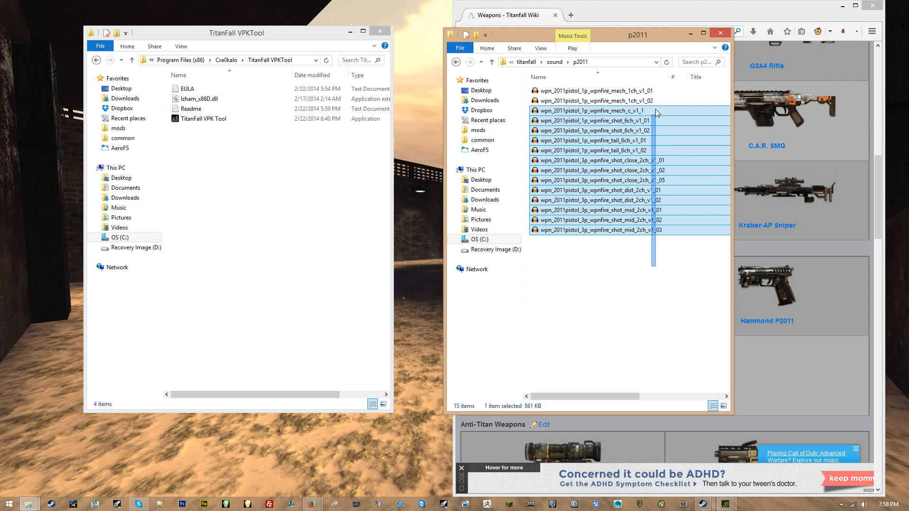
{"action": "left_click", "coordinate": [651, 288]}
Open the reloads folder inside sound and widen its Name column to examine the smartpistol reload sounds.
{"action": "left_click", "coordinate": [555, 62]}
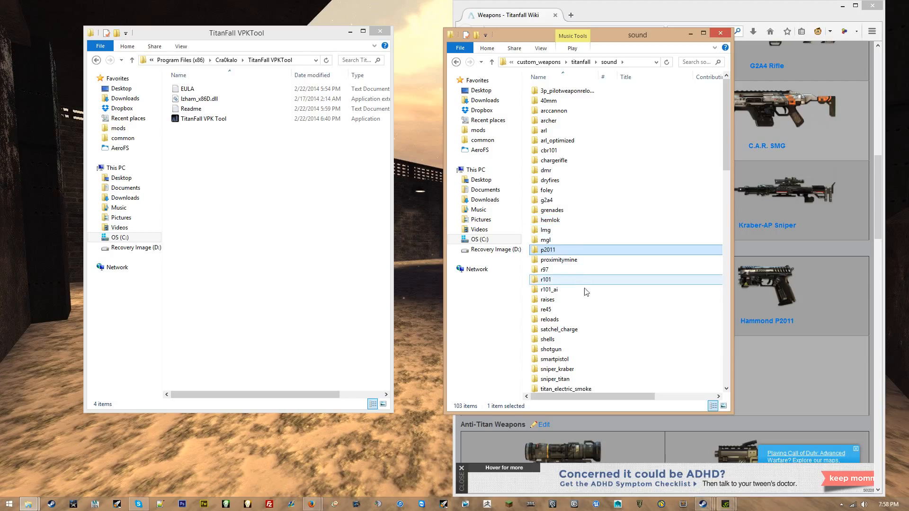
{"action": "double_click", "coordinate": [586, 320]}
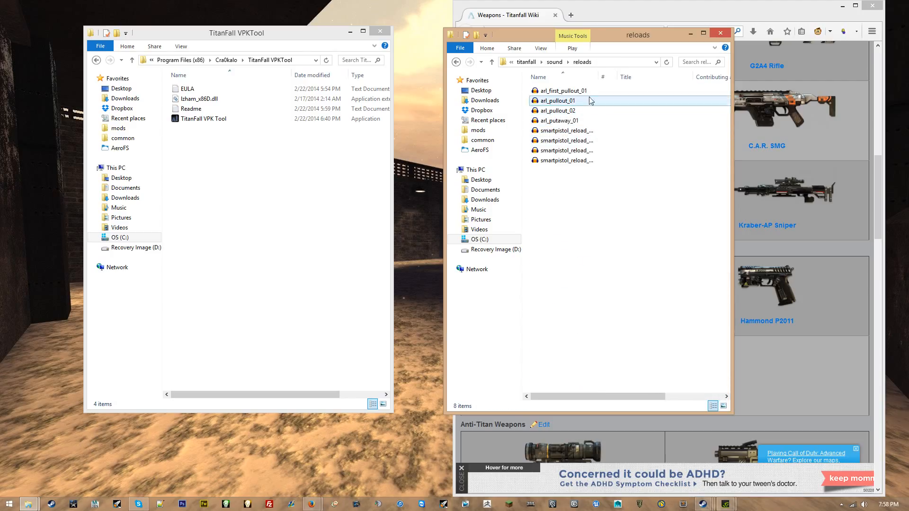
{"action": "left_click_drag", "start_coordinate": [599, 76], "coordinate": [627, 76]}
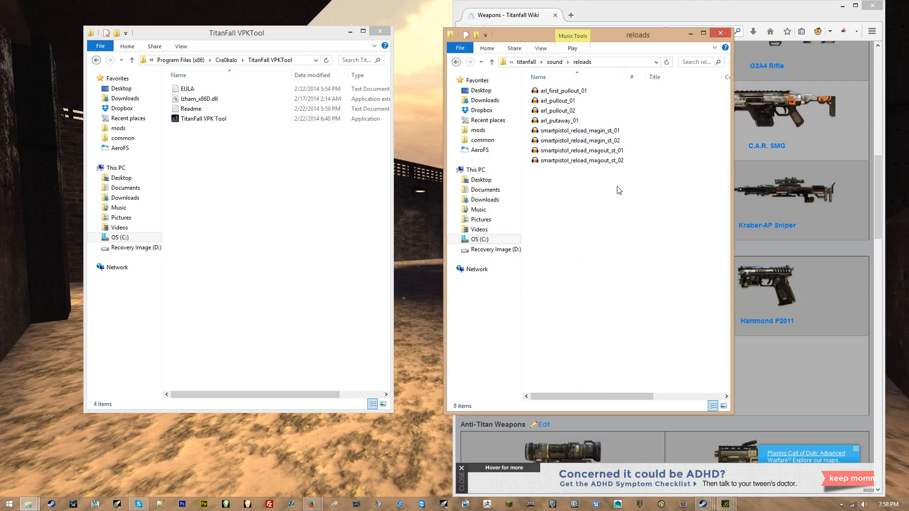
{"action": "left_click", "coordinate": [623, 134]}
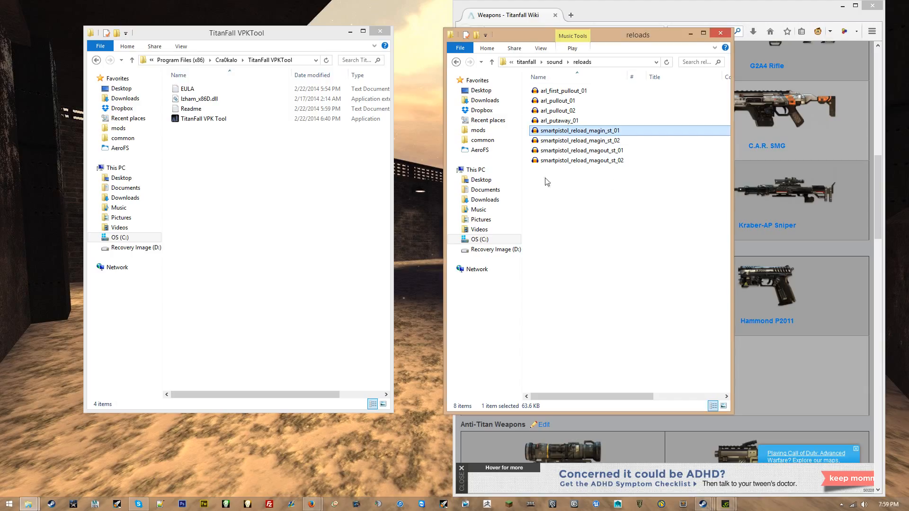
Return to the p2011 sound folder, select all its files and clear the selection.
{"action": "left_click", "coordinate": [555, 62]}
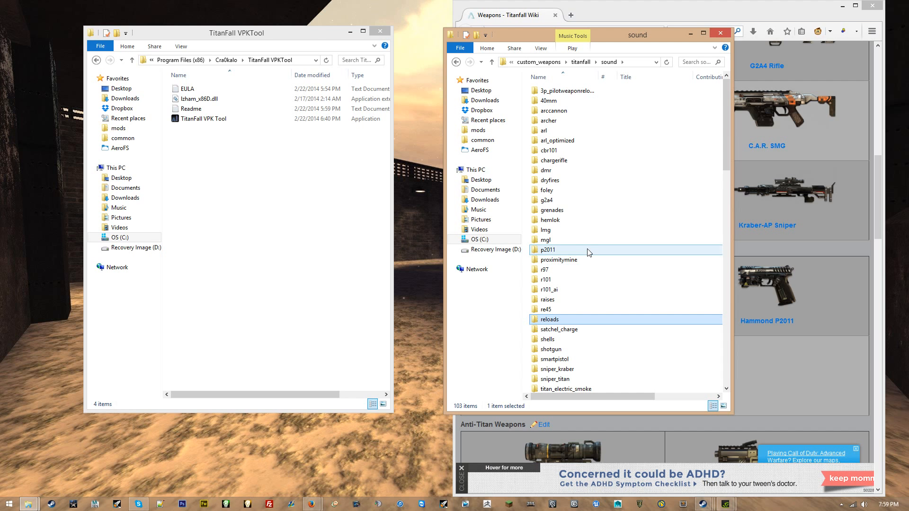
{"action": "double_click", "coordinate": [583, 250]}
{"action": "key", "text": "ctrl+a"}
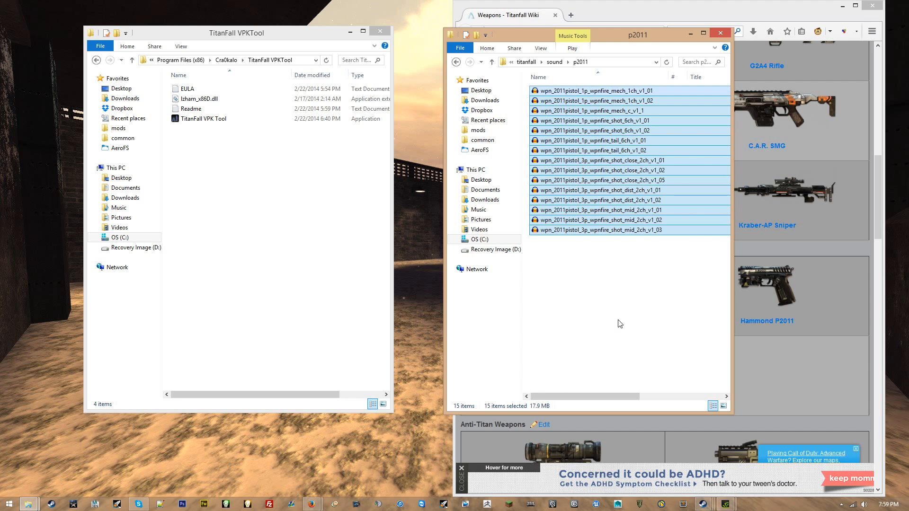
{"action": "left_click", "coordinate": [620, 324]}
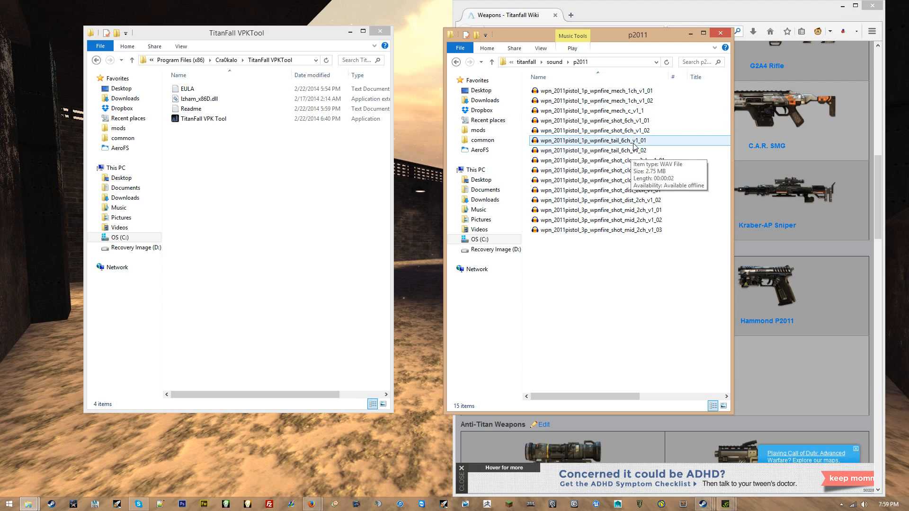
Open wpn_2011pistol_1p_wpnfire_shot_6ch_v1_01 in Audacity and play the firing sound.
{"action": "left_click", "coordinate": [613, 125]}
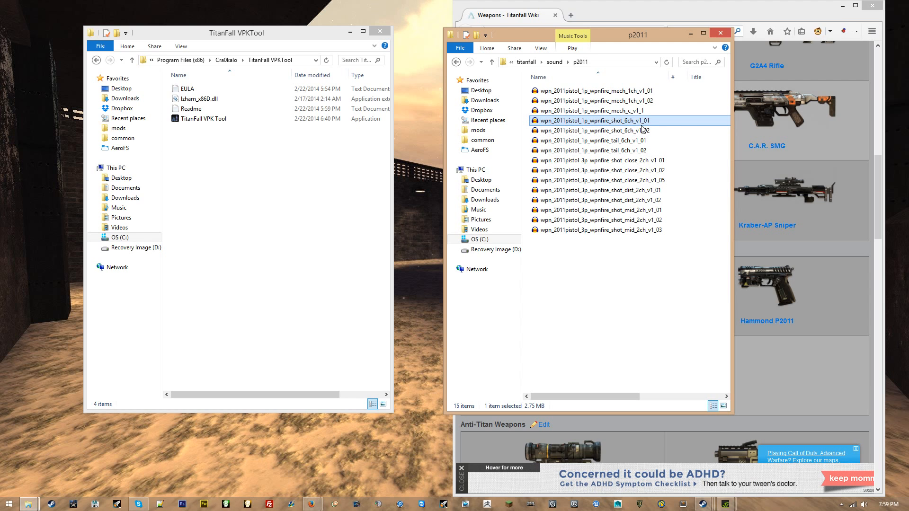
{"action": "double_click", "coordinate": [630, 124]}
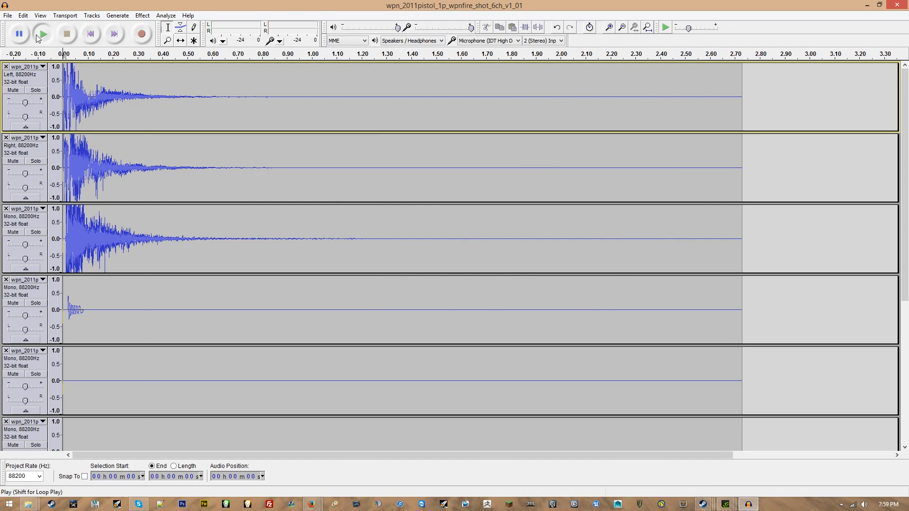
{"action": "left_click", "coordinate": [38, 38]}
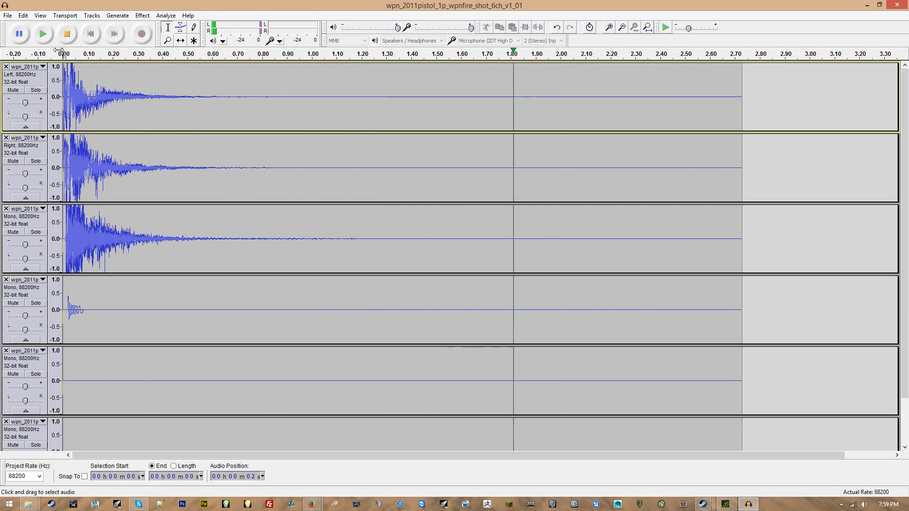
Mix and render the multichannel firing sound's tracks together and set the project rate to 44100 Hz.
{"action": "left_click", "coordinate": [65, 15]}
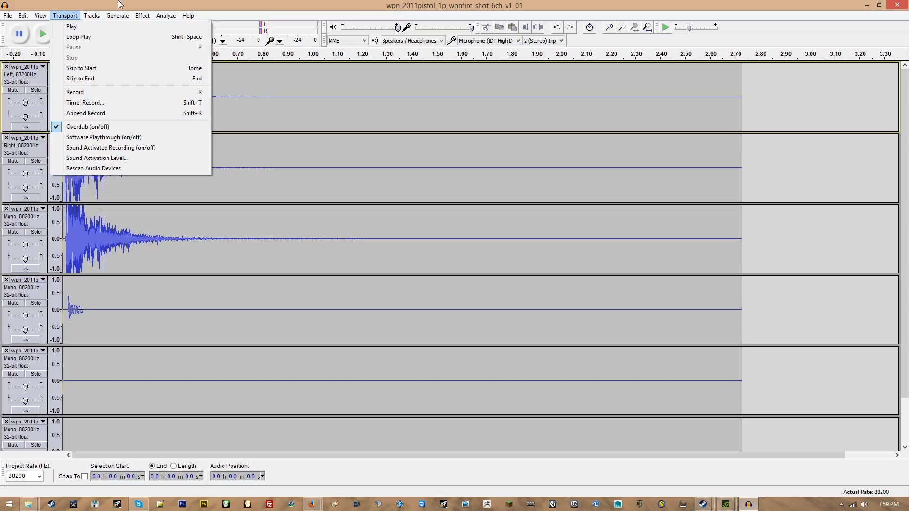
{"action": "left_click", "coordinate": [23, 15]}
{"action": "left_click", "coordinate": [92, 15]}
{"action": "left_click", "coordinate": [104, 53]}
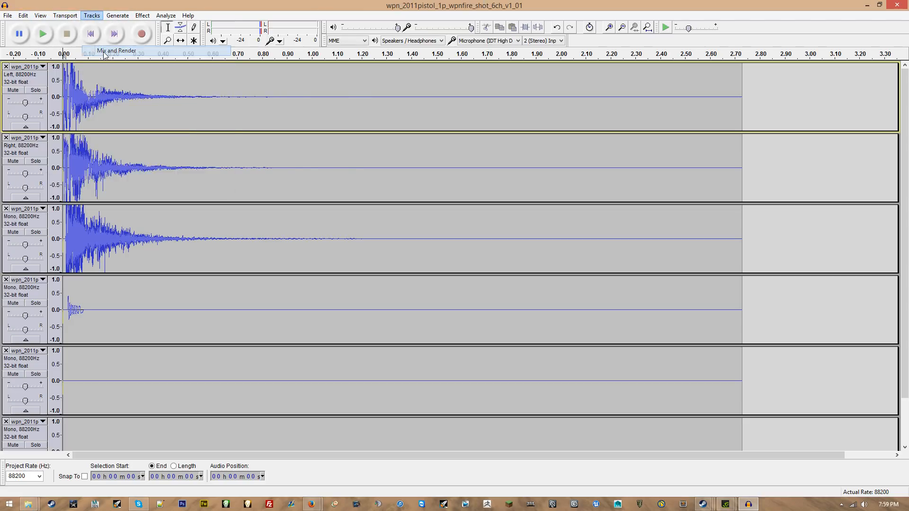
{"action": "left_click", "coordinate": [29, 160]}
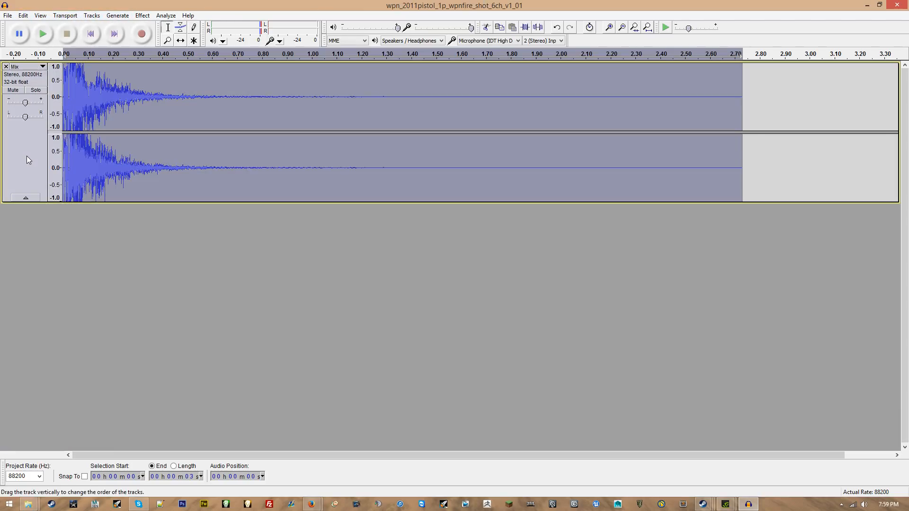
{"action": "left_click", "coordinate": [41, 476]}
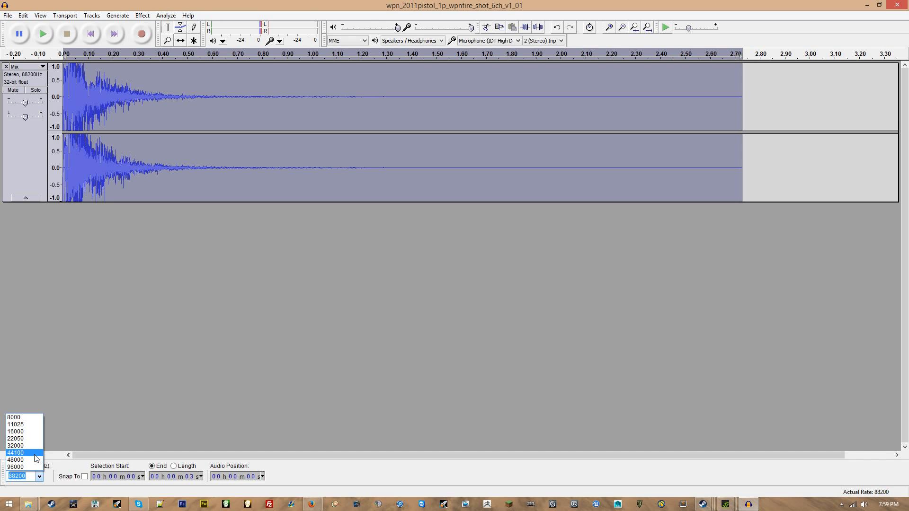
{"action": "left_click", "coordinate": [34, 453]}
Examine the header and encoding options for exporting the mixed sound as an uncompressed file, and cancel the export.
{"action": "left_click", "coordinate": [9, 17]}
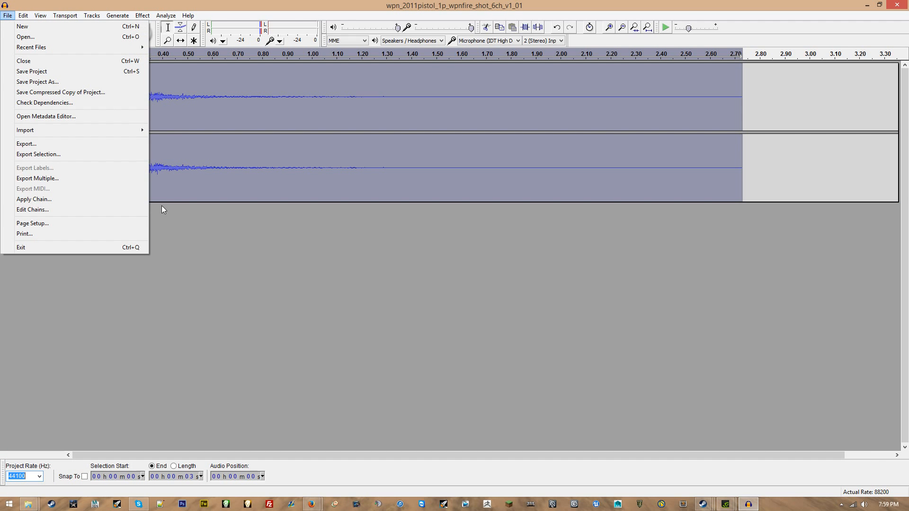
{"action": "left_click", "coordinate": [77, 152]}
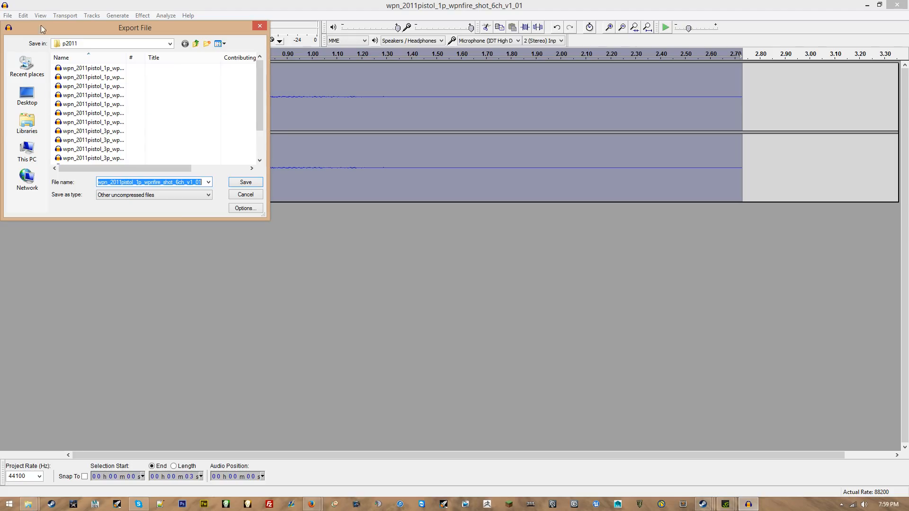
{"action": "left_click", "coordinate": [242, 209]}
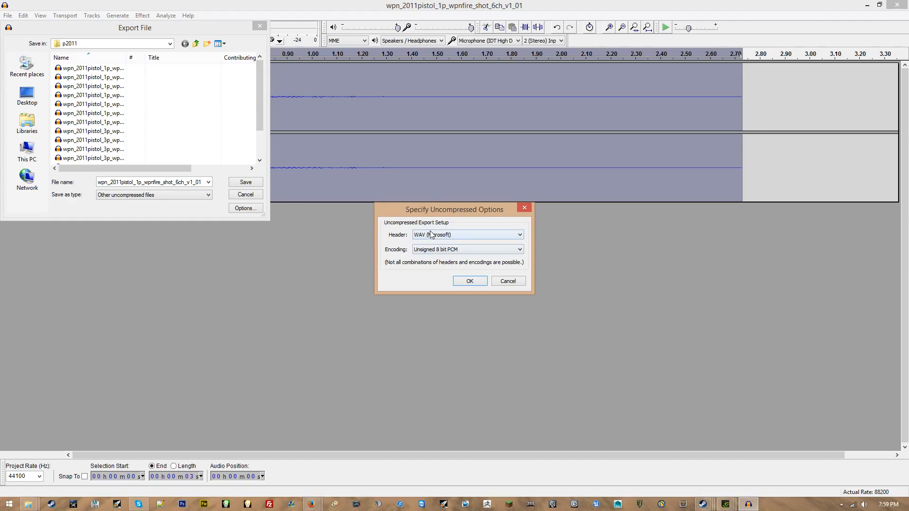
{"action": "left_click", "coordinate": [525, 207]}
{"action": "left_click", "coordinate": [260, 26]}
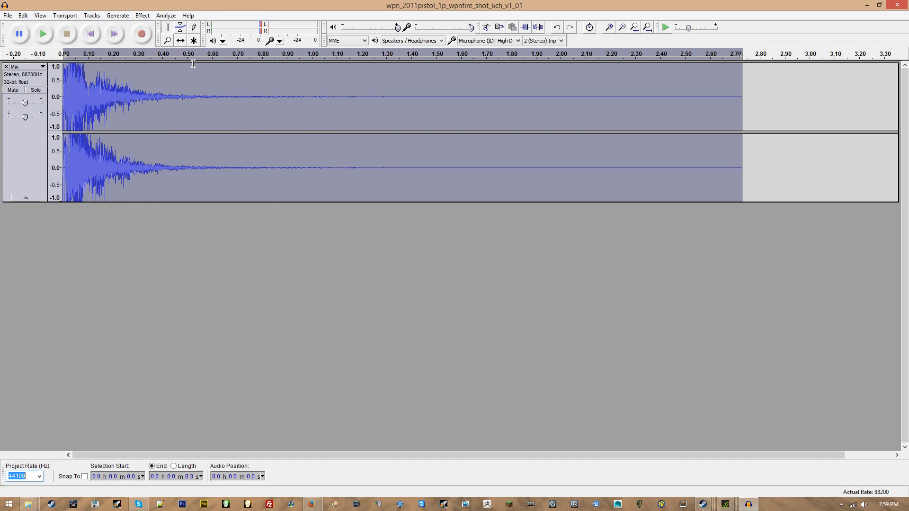
Restore the Audacity window to a smaller size and close the project without saving the changes.
{"action": "double_click", "coordinate": [113, 4]}
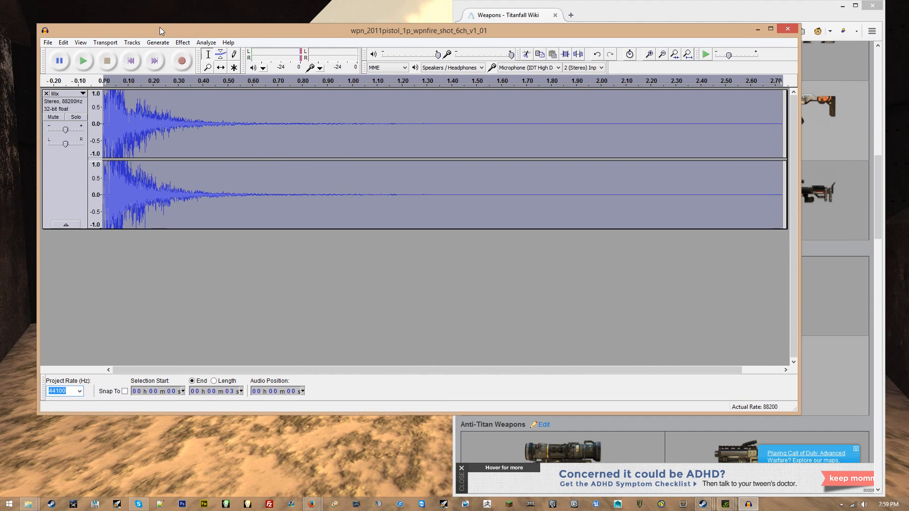
{"action": "left_click", "coordinate": [124, 187]}
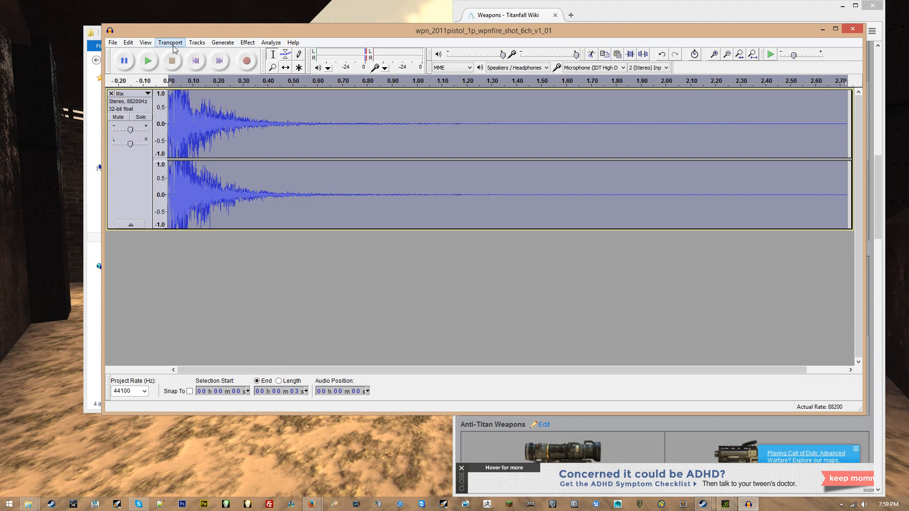
{"action": "left_click", "coordinate": [197, 42]}
{"action": "left_click", "coordinate": [530, 39]}
{"action": "left_click", "coordinate": [852, 29]}
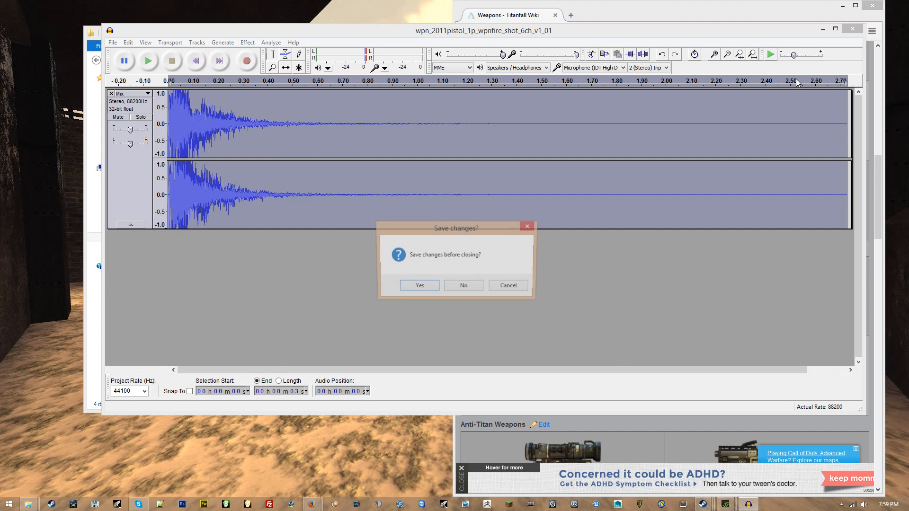
{"action": "left_click", "coordinate": [457, 288]}
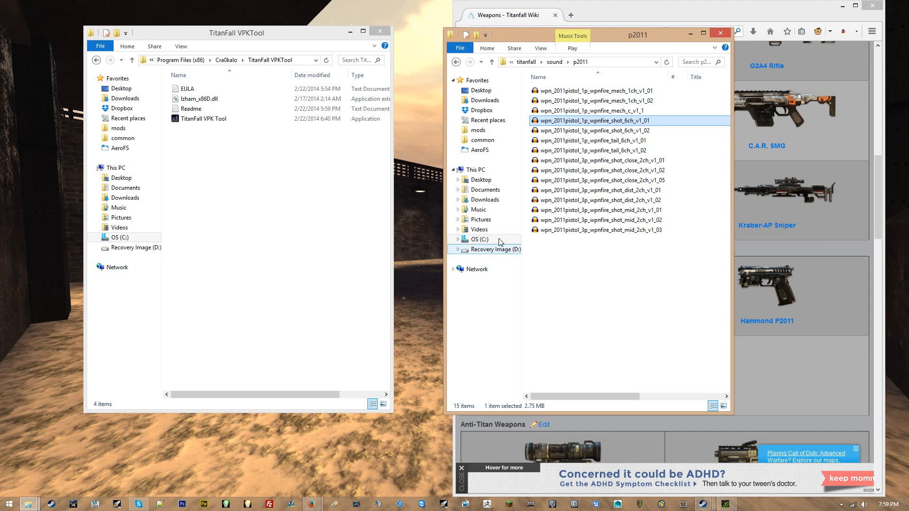
Return to the titanfall folder and create a new folder named p2011 in it.
{"action": "left_click", "coordinate": [554, 62]}
{"action": "left_click", "coordinate": [586, 62]}
{"action": "left_click", "coordinate": [590, 112]}
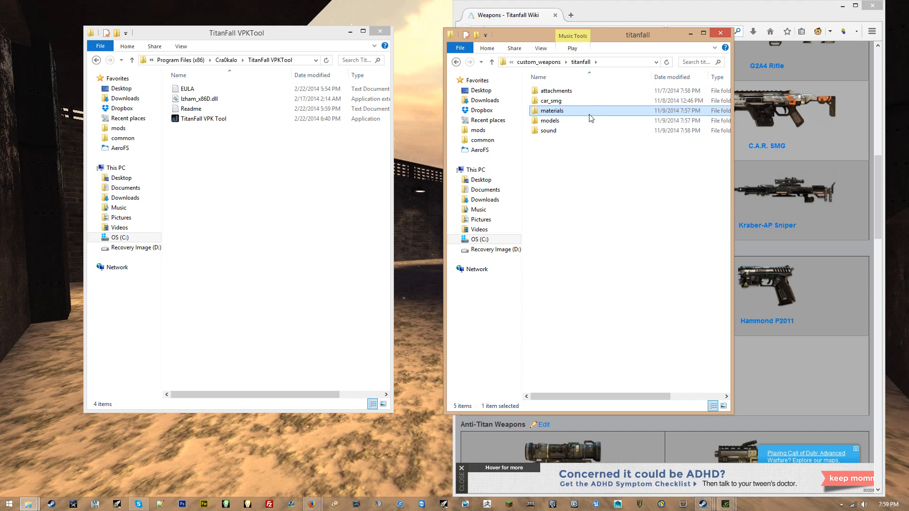
{"action": "left_click", "coordinate": [588, 121]}
{"action": "right_click", "coordinate": [573, 183]}
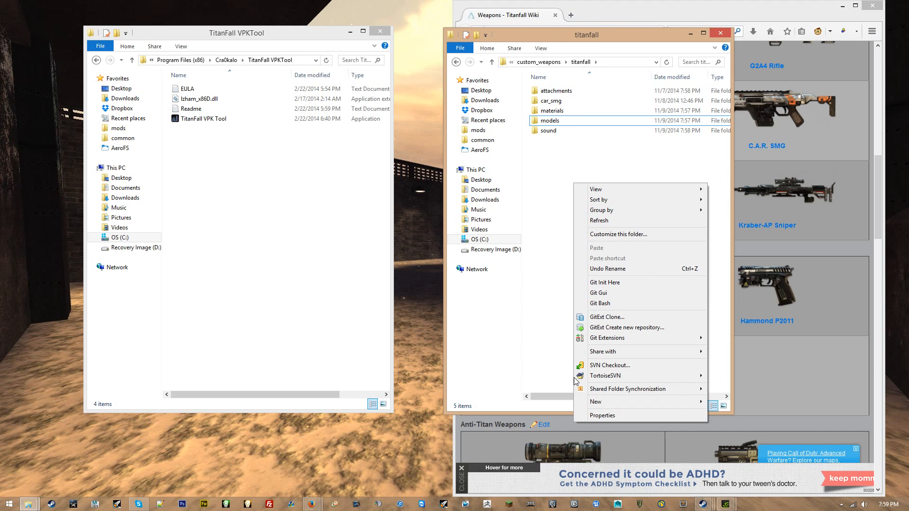
{"action": "mouse_move", "coordinate": [611, 407]}
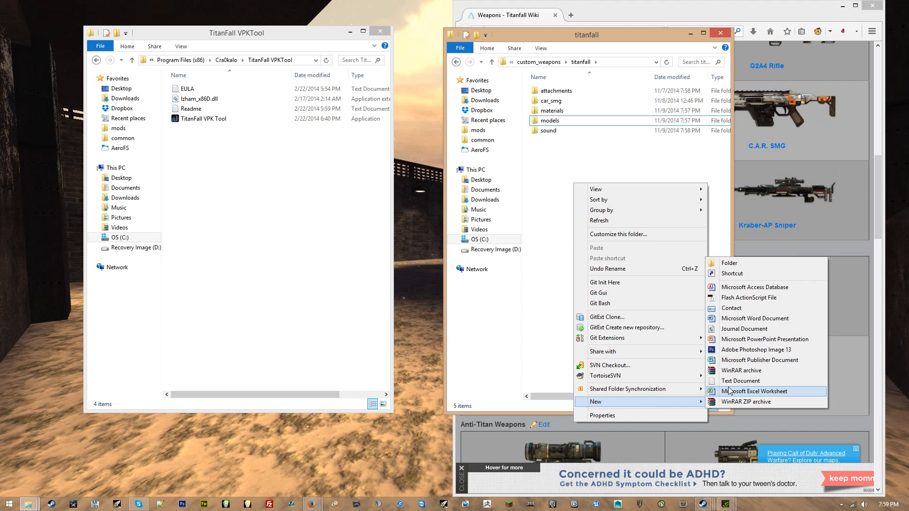
{"action": "left_click", "coordinate": [747, 262]}
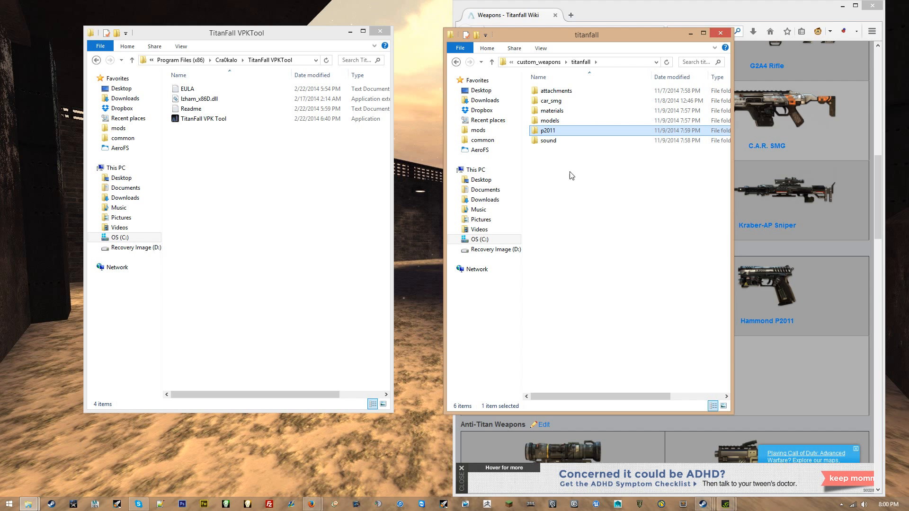
Open the new p2011 folder in its own window and place the titanfall window beside it.
{"action": "right_click", "coordinate": [561, 134]}
{"action": "left_click", "coordinate": [602, 134]}
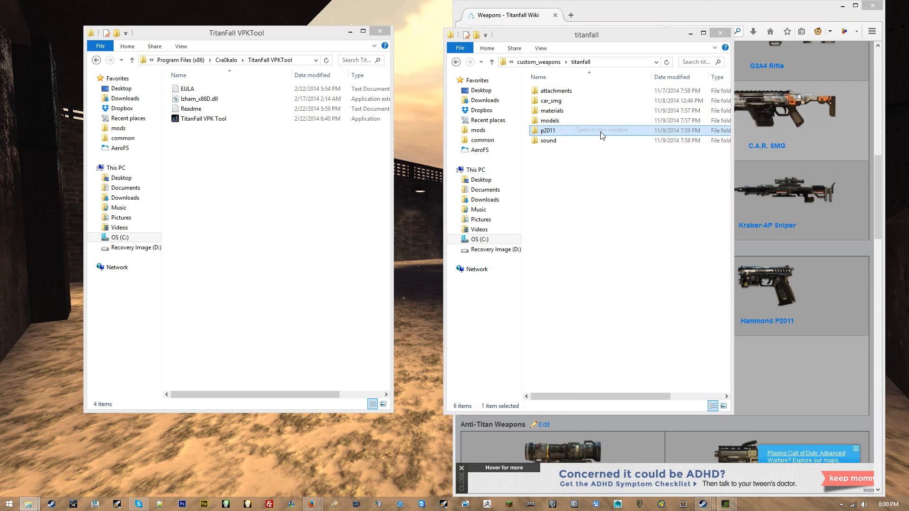
{"action": "left_click_drag", "start_coordinate": [600, 33], "coordinate": [277, 27]}
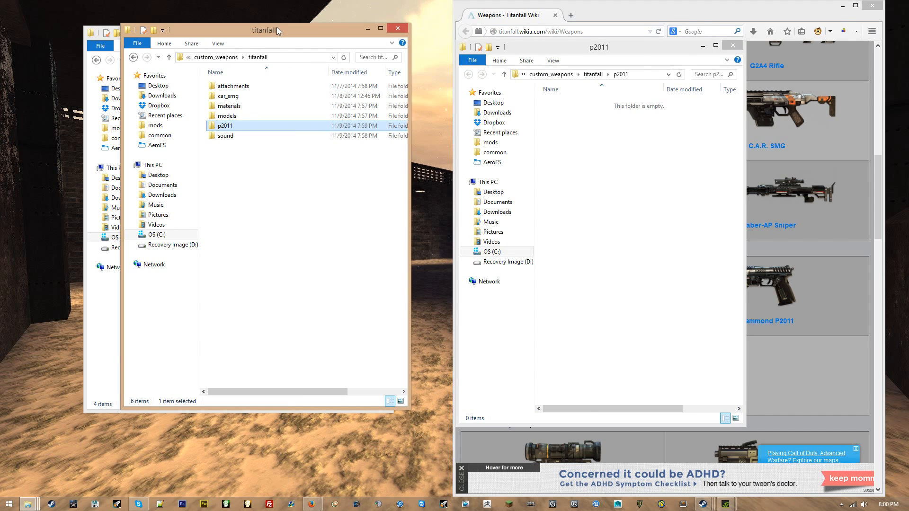
Copy all model files from titanfall/models/weapons/p2011 into the new titanfall/p2011 folder.
{"action": "double_click", "coordinate": [243, 117]}
{"action": "double_click", "coordinate": [257, 84]}
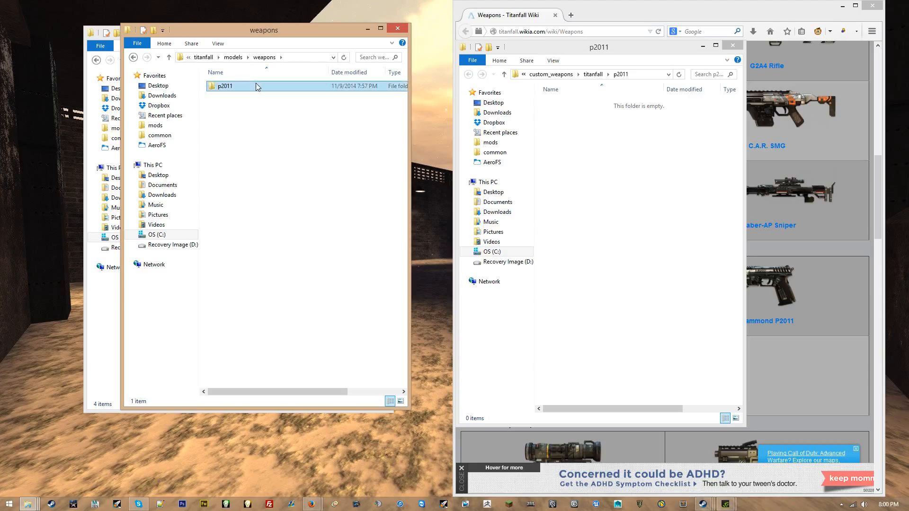
{"action": "left_click_drag", "start_coordinate": [285, 278], "coordinate": [251, 81]}
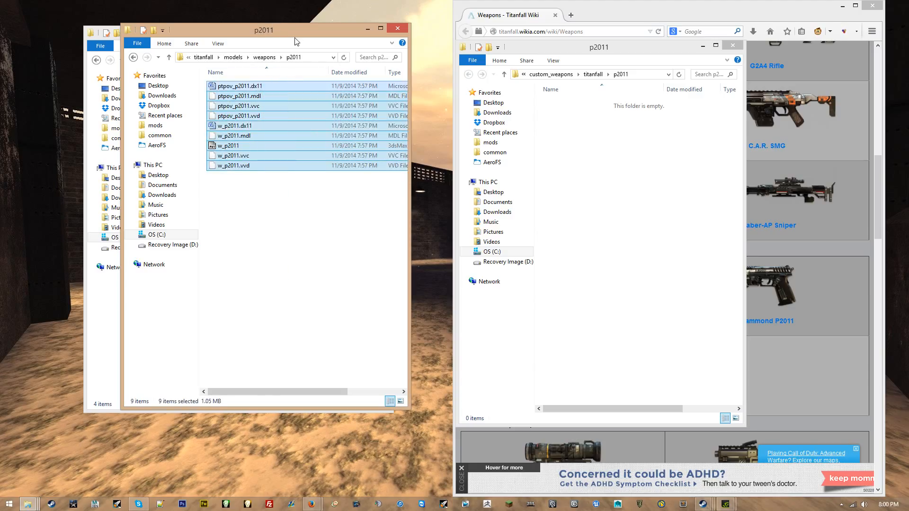
{"action": "left_click", "coordinate": [264, 57]}
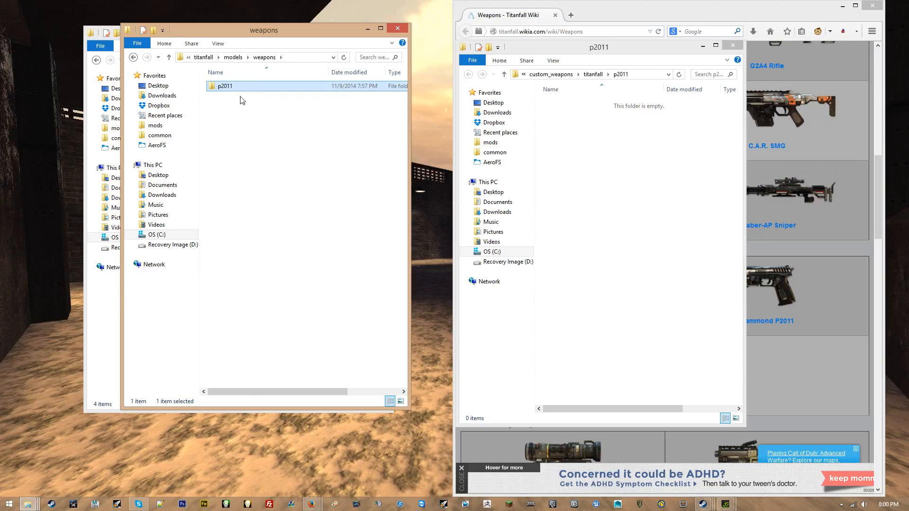
{"action": "left_click", "coordinate": [262, 87]}
{"action": "double_click", "coordinate": [272, 88]}
{"action": "left_click_drag", "start_coordinate": [277, 178], "coordinate": [278, 73]}
{"action": "left_click", "coordinate": [585, 159]}
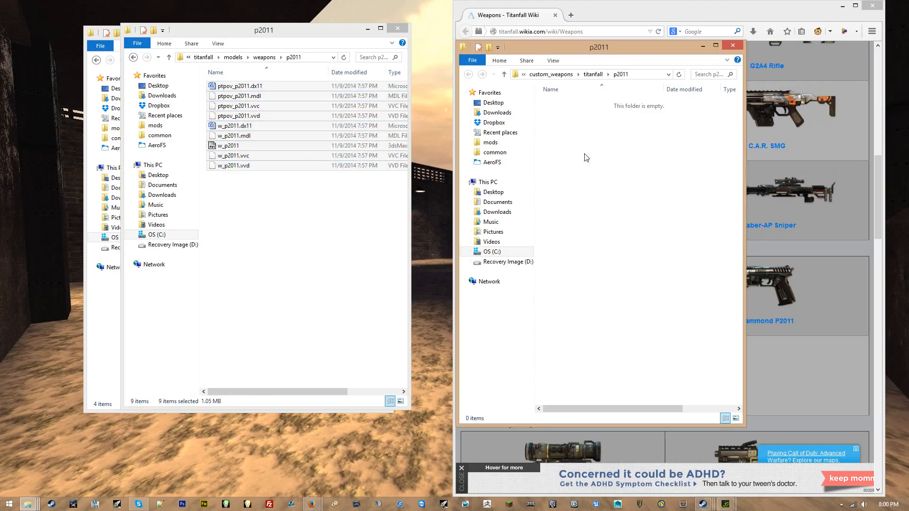
{"action": "key", "text": "ctrl+v"}
Copy all material files from titanfall/materials/models/weapons/p2011 into the titanfall/p2011 folder.
{"action": "left_click", "coordinate": [211, 58]}
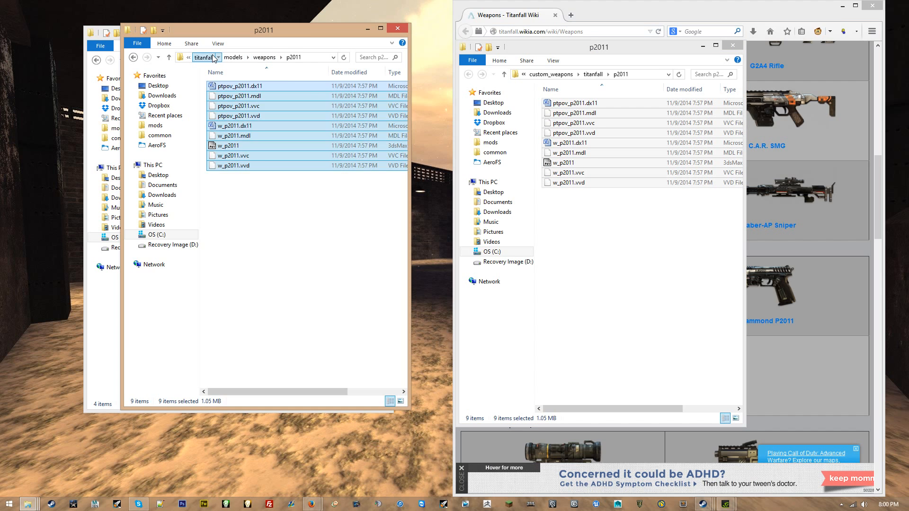
{"action": "double_click", "coordinate": [258, 106]}
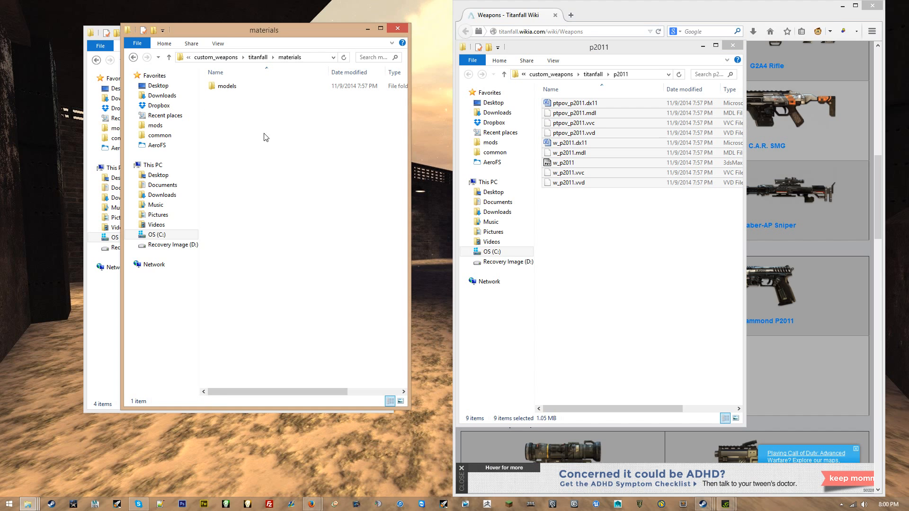
{"action": "double_click", "coordinate": [284, 87]}
{"action": "left_click", "coordinate": [288, 87]}
{"action": "double_click", "coordinate": [288, 88]}
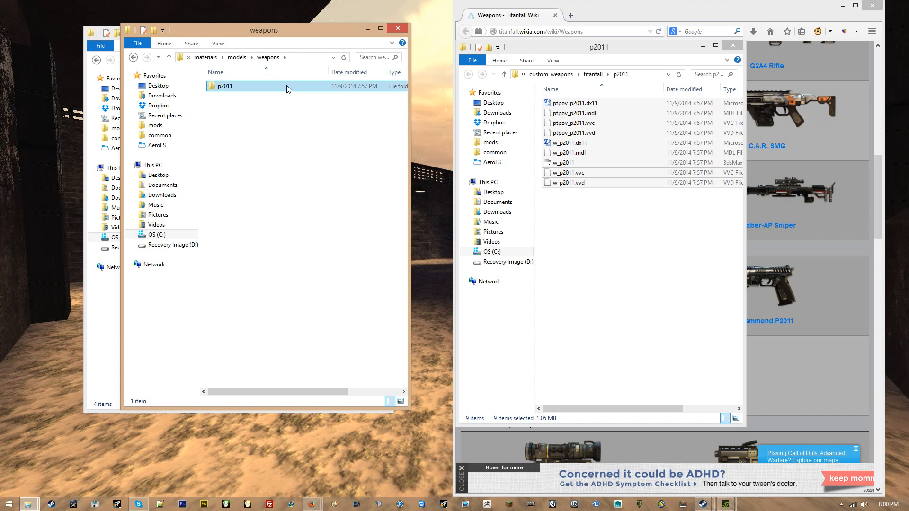
{"action": "double_click", "coordinate": [289, 86]}
{"action": "key", "text": "ctrl+a"}
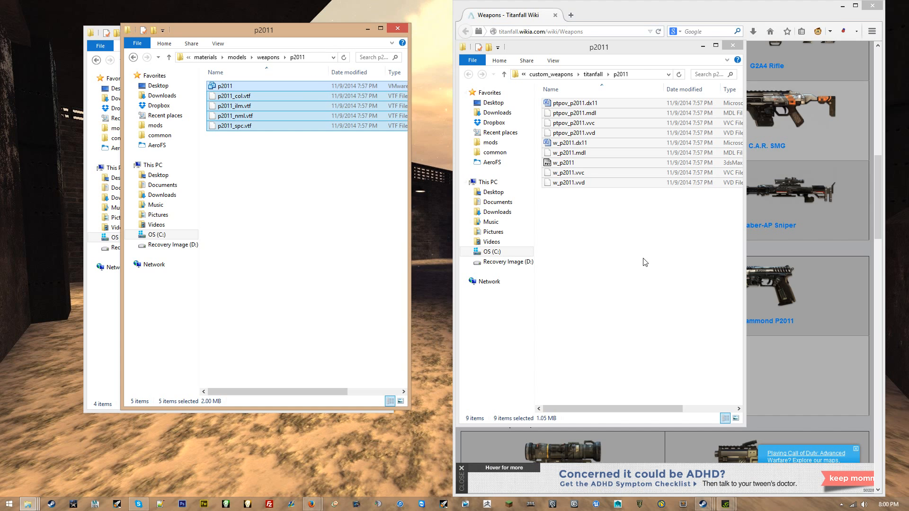
{"action": "left_click", "coordinate": [644, 261]}
{"action": "key", "text": "ctrl+v"}
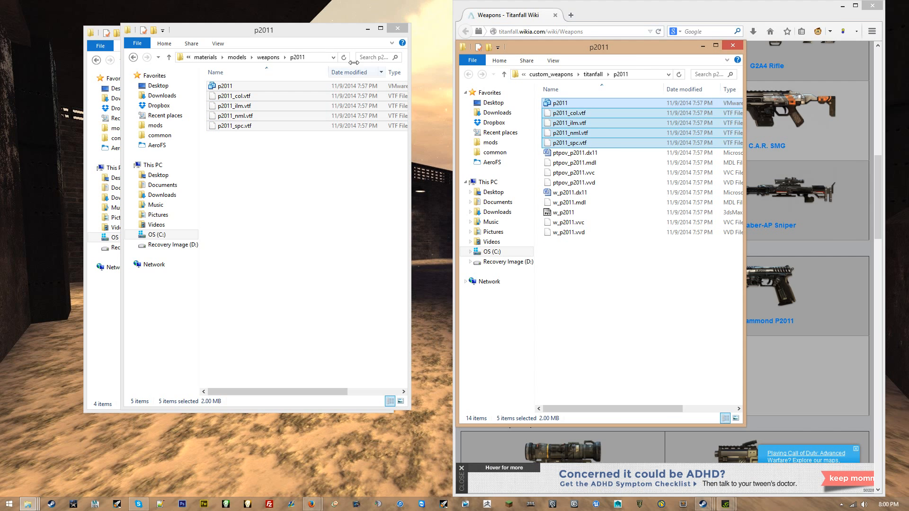
Delete the materials and models folders from the titanfall folder.
{"action": "left_click", "coordinate": [196, 57]}
{"action": "left_click", "coordinate": [258, 58]}
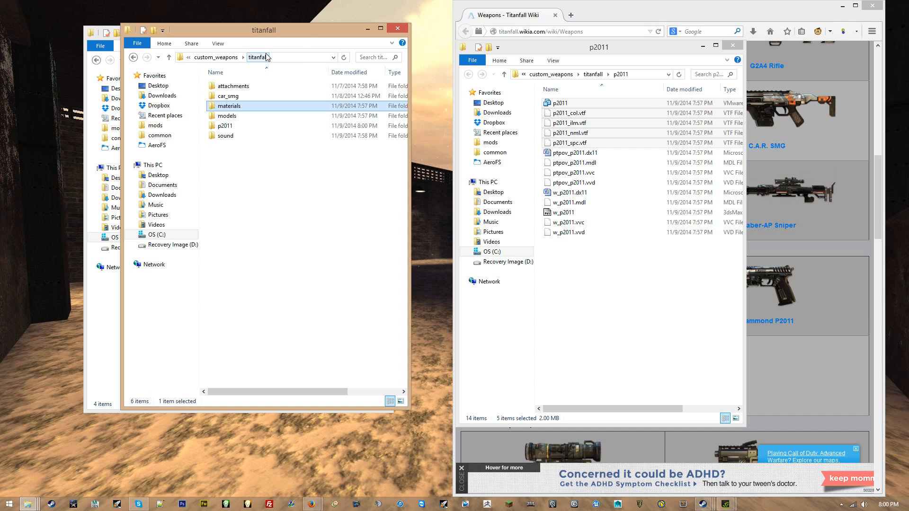
{"action": "left_click", "coordinate": [243, 116], "text": "ctrl"}
{"action": "key", "text": "Delete"}
Reposition the p2011 window, close the titanfall folder window and select ptpov_p2011.dx11 in the p2011 folder.
{"action": "left_click", "coordinate": [700, 308]}
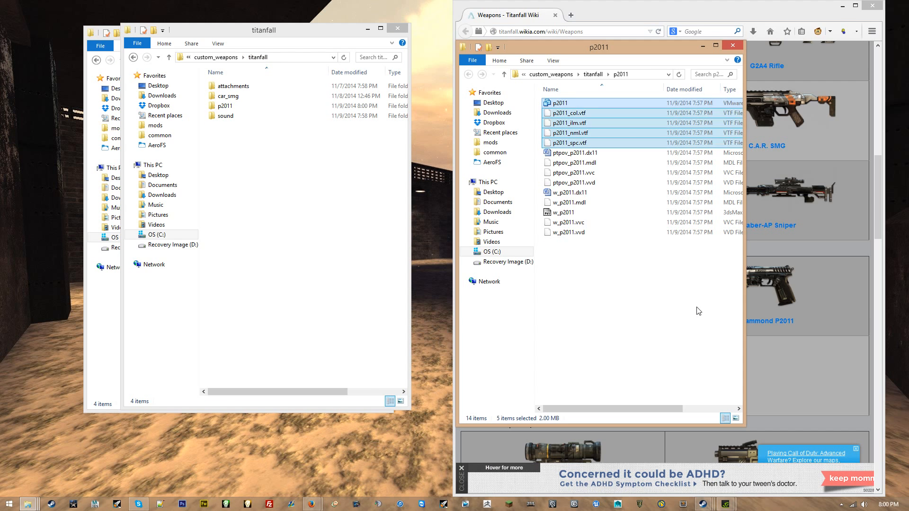
{"action": "left_click_drag", "start_coordinate": [540, 57], "coordinate": [492, 53]}
{"action": "left_click", "coordinate": [398, 29]}
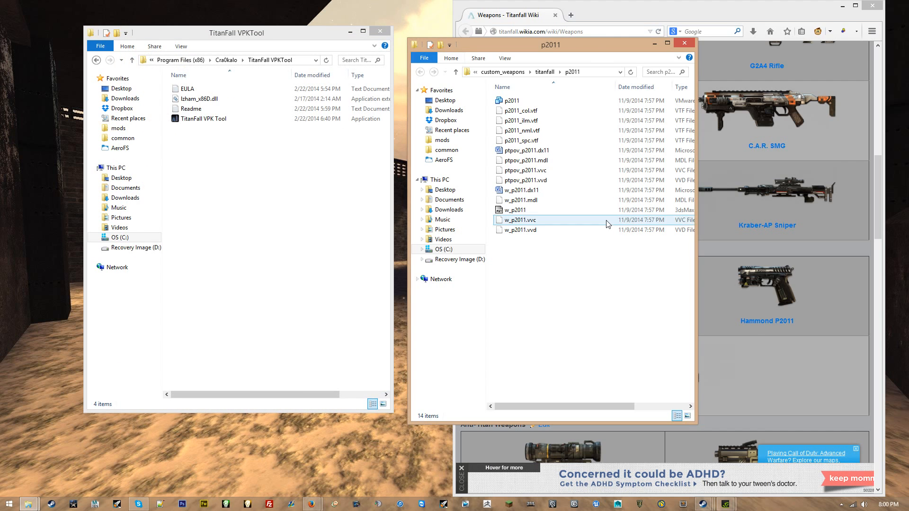
{"action": "left_click", "coordinate": [606, 219]}
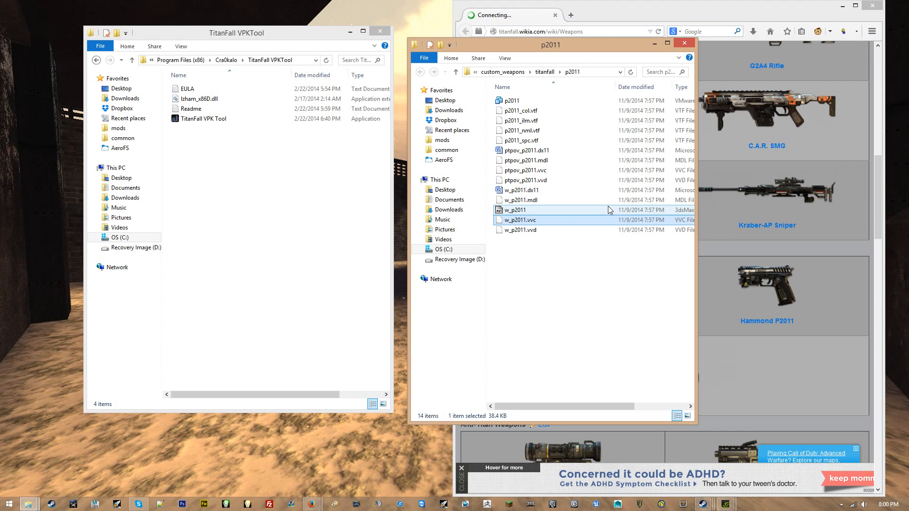
{"action": "left_click", "coordinate": [571, 152]}
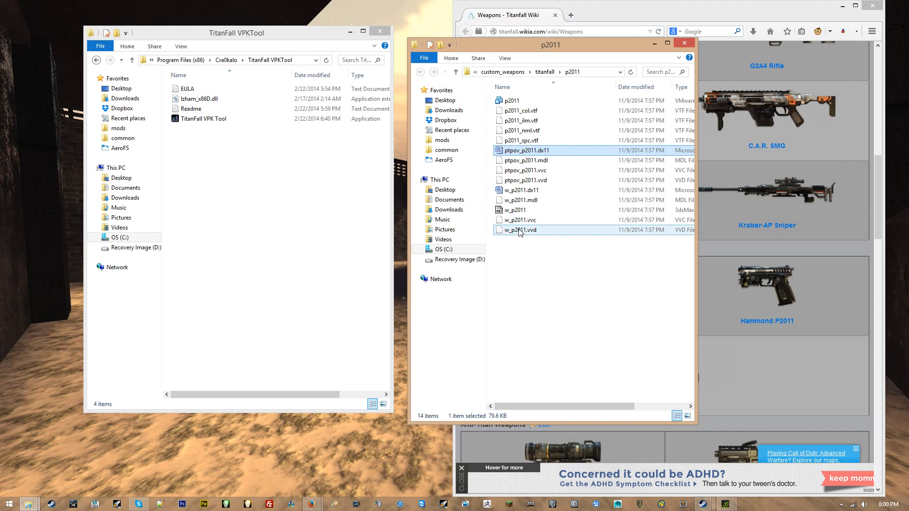
{"action": "left_click", "coordinate": [538, 192]}
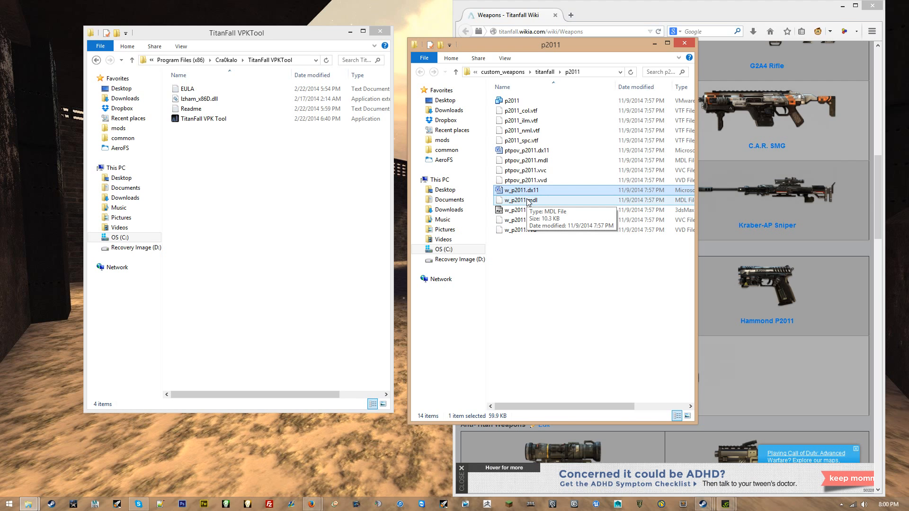
{"action": "left_click", "coordinate": [538, 150]}
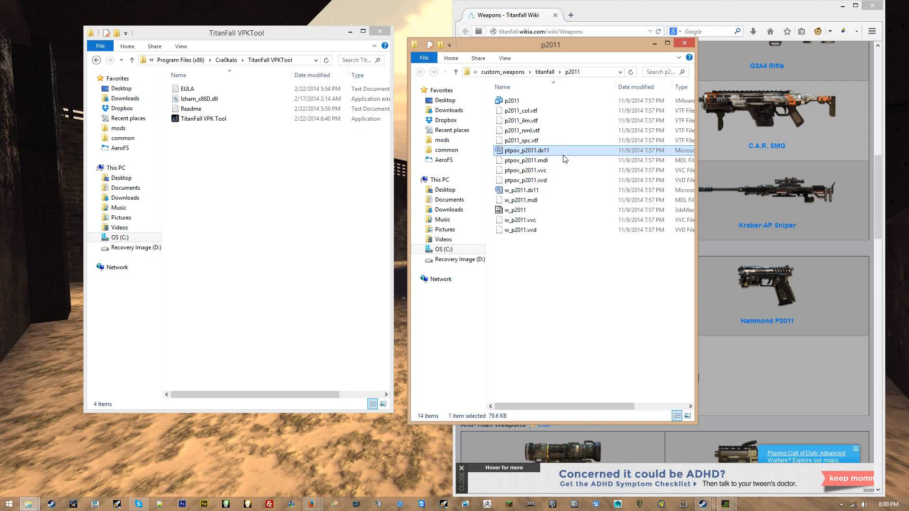
{"action": "left_click", "coordinate": [564, 259]}
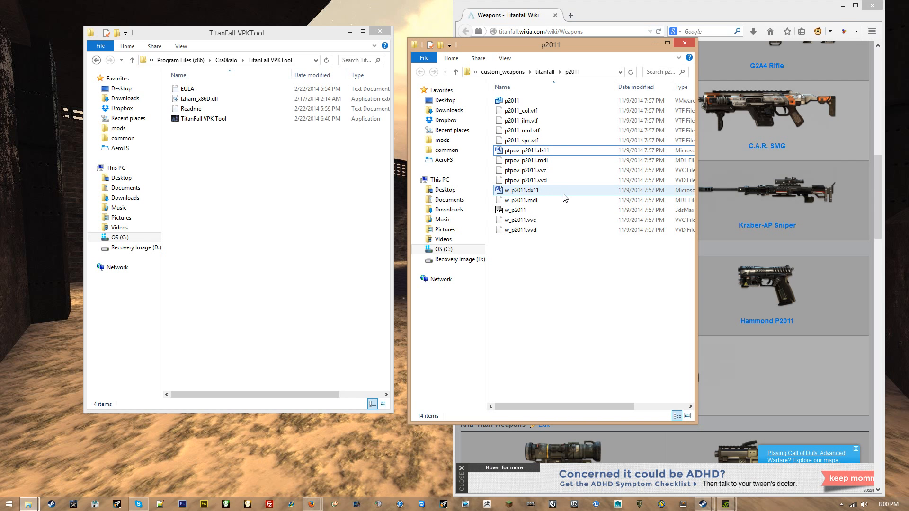
{"action": "left_click", "coordinate": [520, 151]}
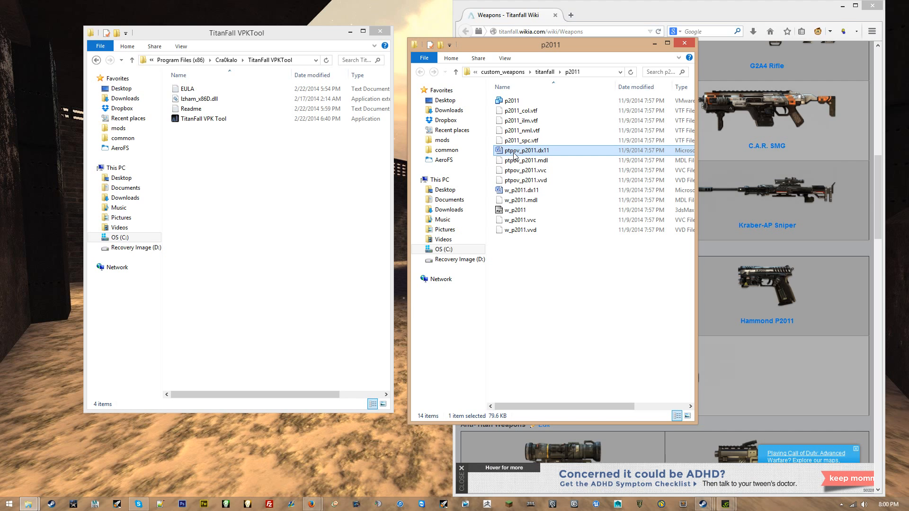
{"action": "left_click", "coordinate": [514, 192]}
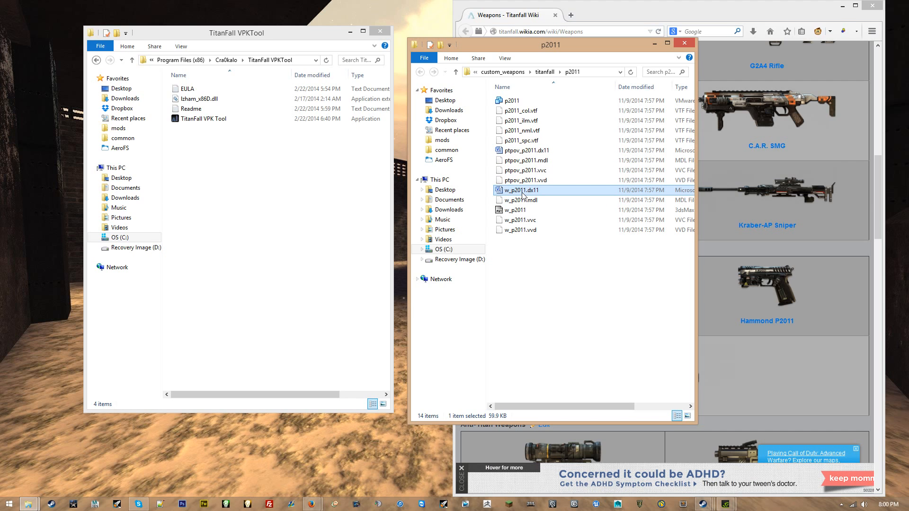
Duplicate ptpov_p2011.dx11 in the p2011 folder and name the copy ptpov_p2011.dx80.
{"action": "left_click", "coordinate": [548, 152]}
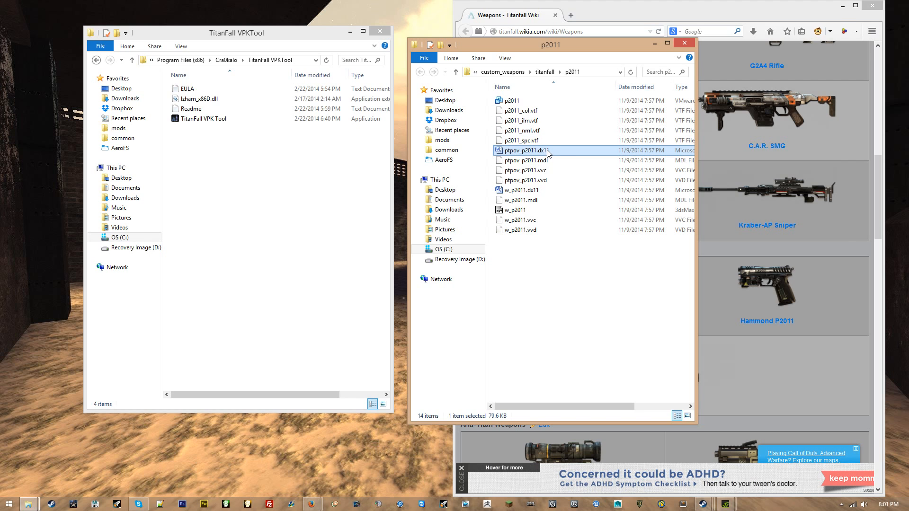
{"action": "key", "text": "ctrl+c"}
{"action": "key", "text": "ctrl+v"}
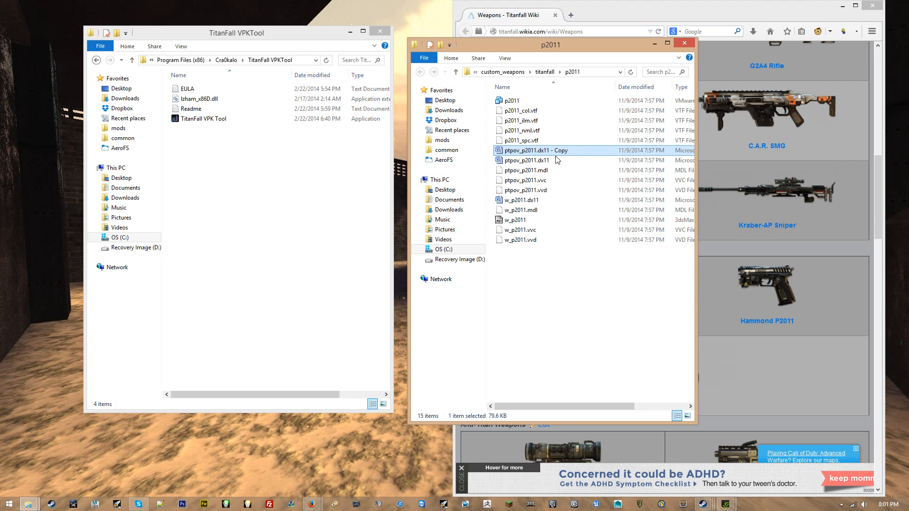
{"action": "left_click", "coordinate": [560, 151]}
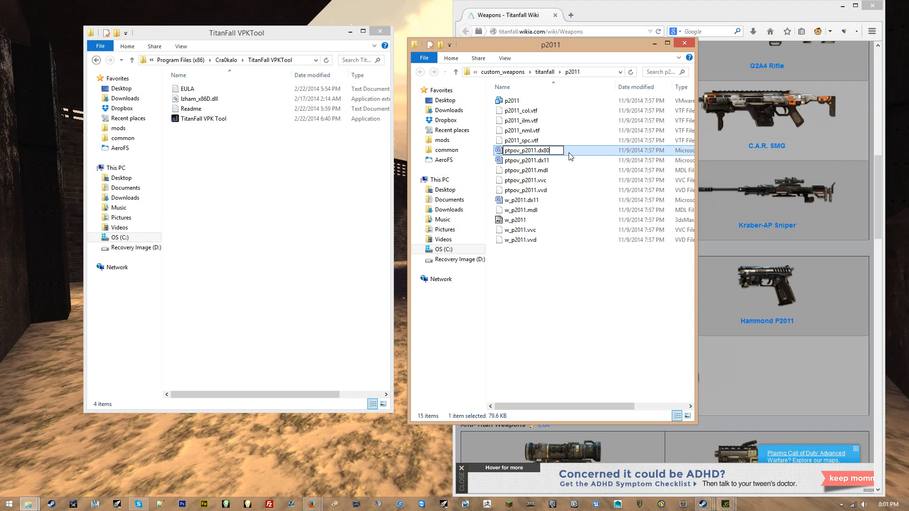
{"action": "key", "text": "Return"}
Duplicate w_p2011.dx11 in the p2011 folder and name the copy w_p2011.dx80.
{"action": "left_click", "coordinate": [521, 200]}
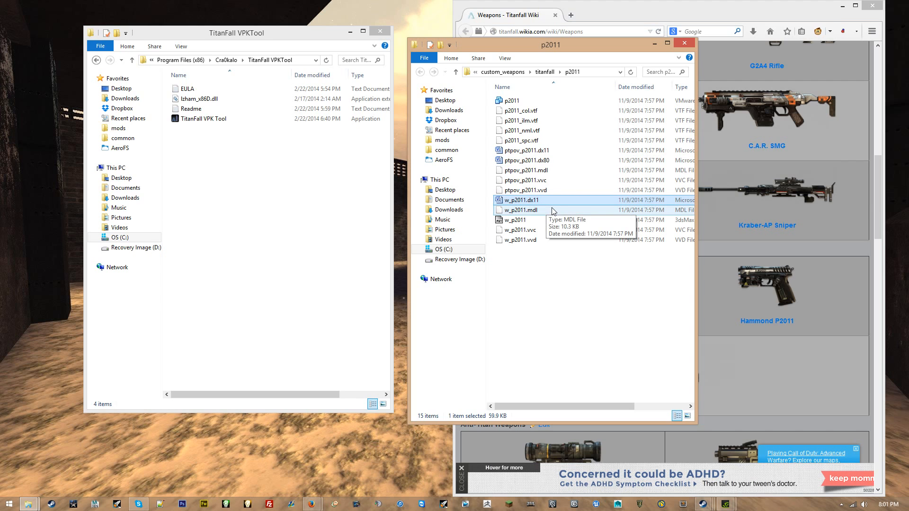
{"action": "key", "text": "ctrl+c"}
{"action": "key", "text": "ctrl+v"}
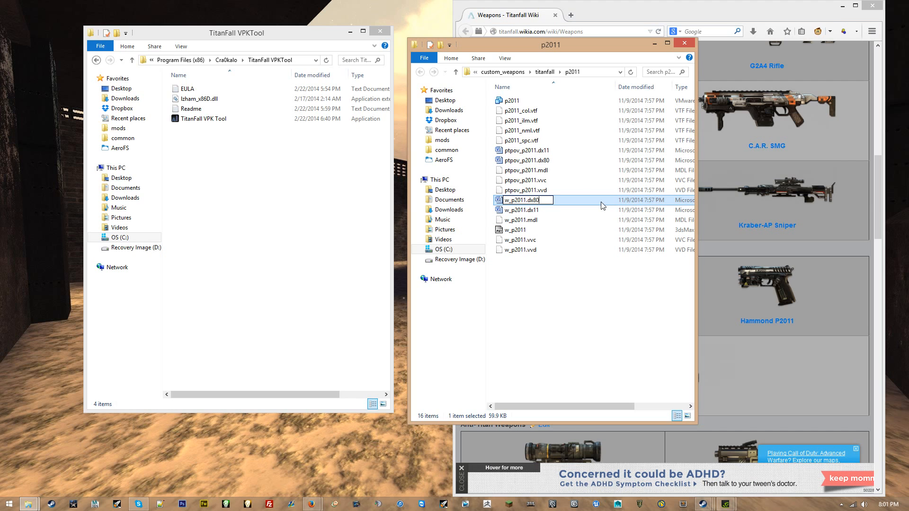
{"action": "key", "text": "Return"}
Edit ptpov_p2011.mdl in Notepad++, replacing the character right after IDST with a comma, and save and close the file.
{"action": "left_click", "coordinate": [530, 172]}
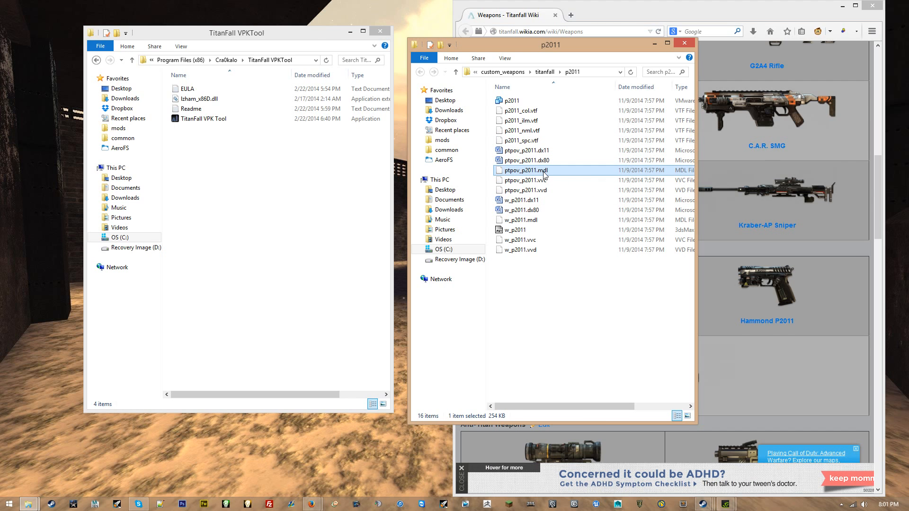
{"action": "right_click", "coordinate": [543, 171]}
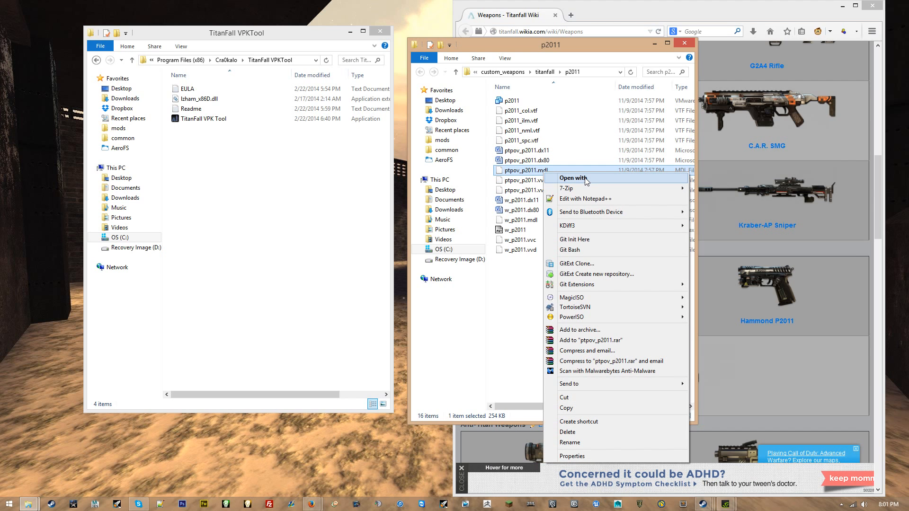
{"action": "left_click", "coordinate": [597, 199]}
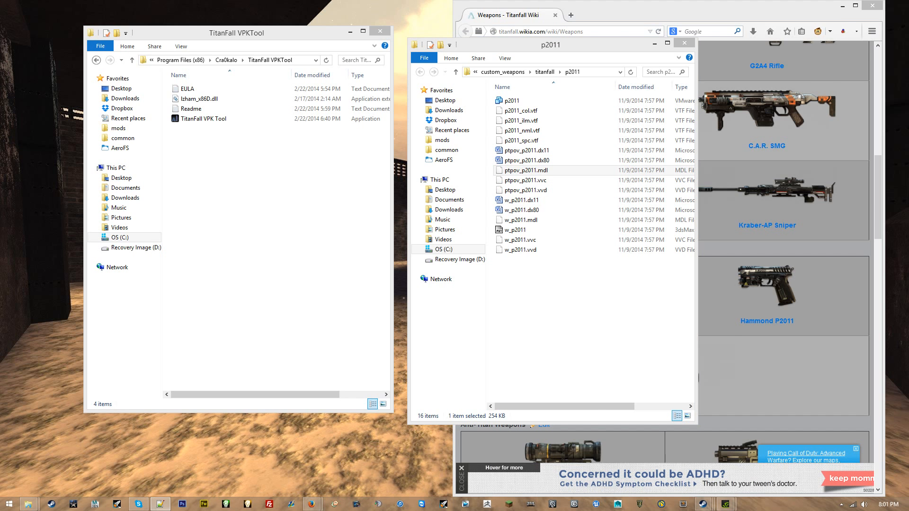
{"action": "left_click_drag", "start_coordinate": [449, 130], "coordinate": [632, 101]}
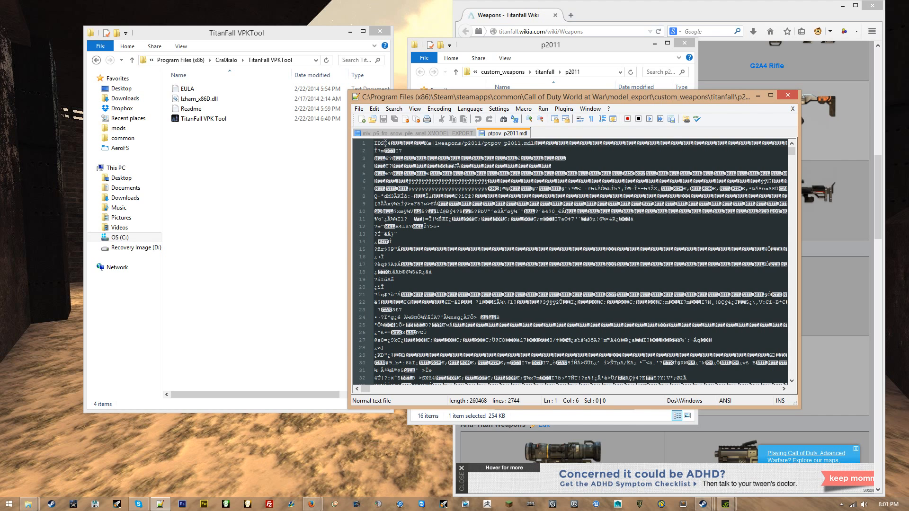
{"action": "key", "text": "BackSpace"}
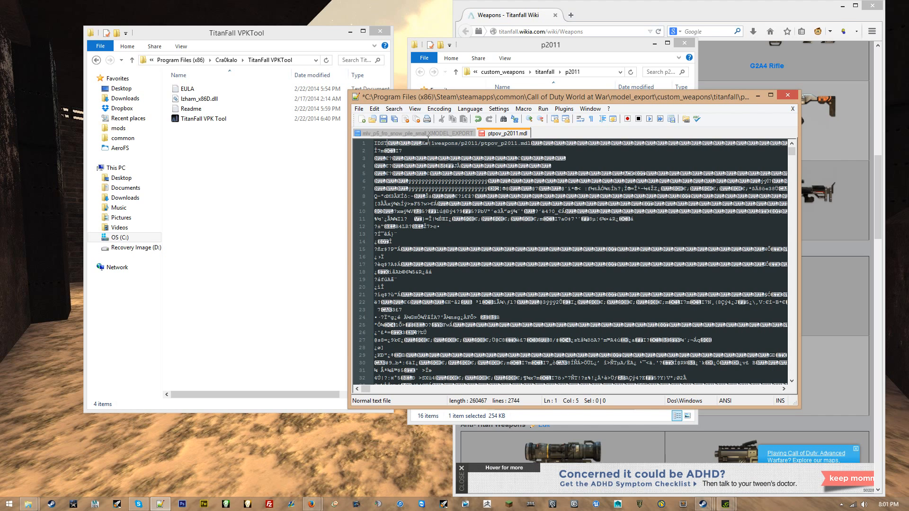
{"action": "type", "text": ","}
{"action": "key", "text": "ctrl+s"}
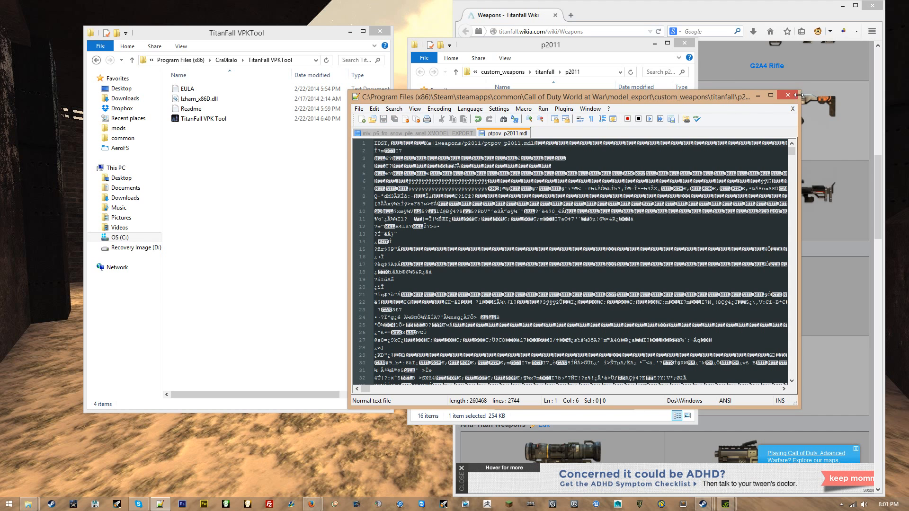
{"action": "left_click", "coordinate": [788, 94]}
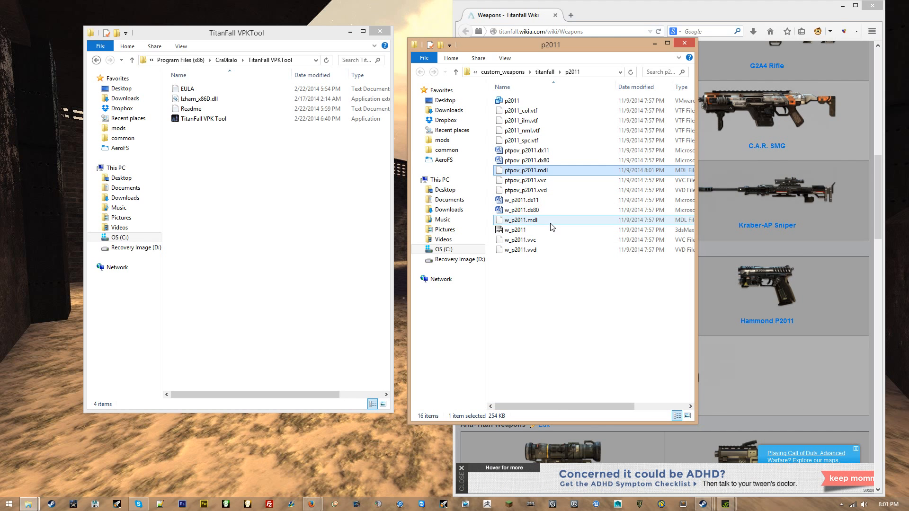
Edit w_p2011.mdl in Notepad++, replacing the character right after IDST with a comma, and save and close the file.
{"action": "left_click", "coordinate": [553, 220]}
{"action": "right_click", "coordinate": [525, 220]}
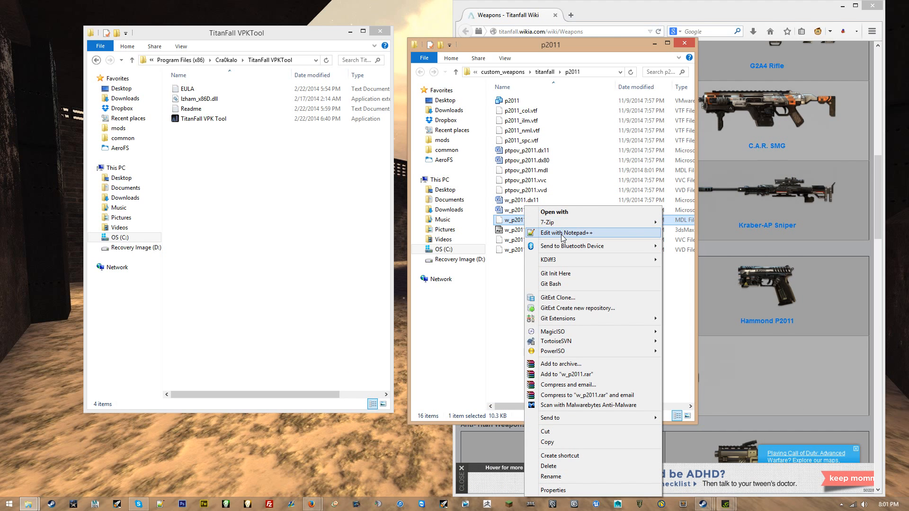
{"action": "left_click", "coordinate": [560, 233]}
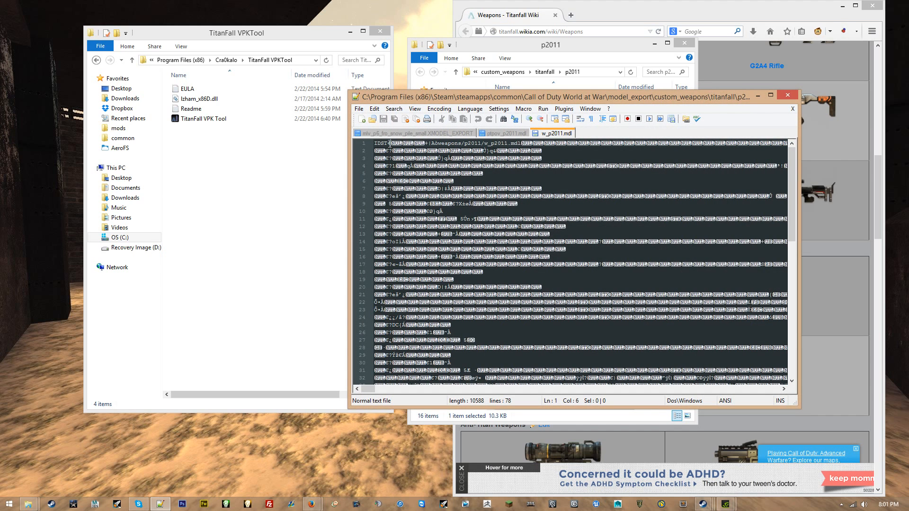
{"action": "key", "text": "BackSpace"}
{"action": "type", "text": ","}
{"action": "key", "text": "ctrl+s"}
{"action": "left_click", "coordinate": [789, 95]}
{"action": "left_click", "coordinate": [594, 341]}
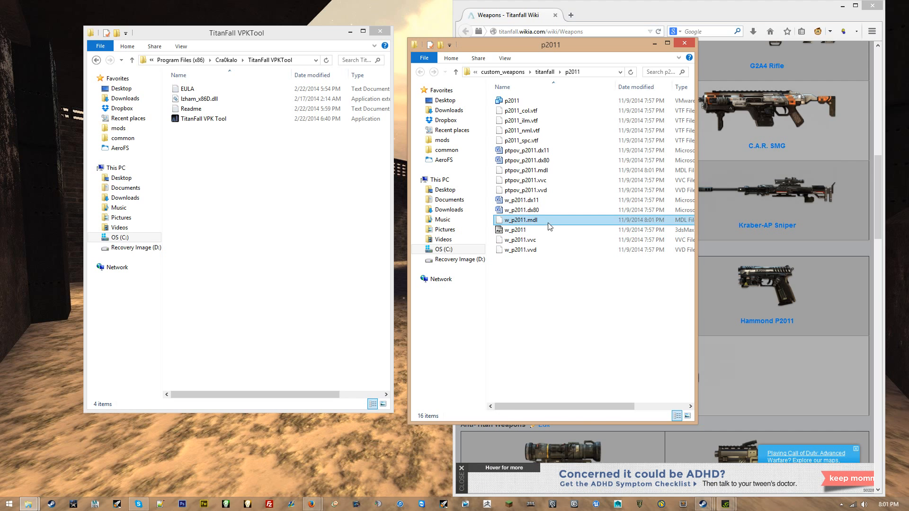
Launch mdldecompiler from steamapps/common/SourceSDK/bin/ep1/bin and place its window over the folder, clear of the p2011 file list.
{"action": "left_click", "coordinate": [145, 140]}
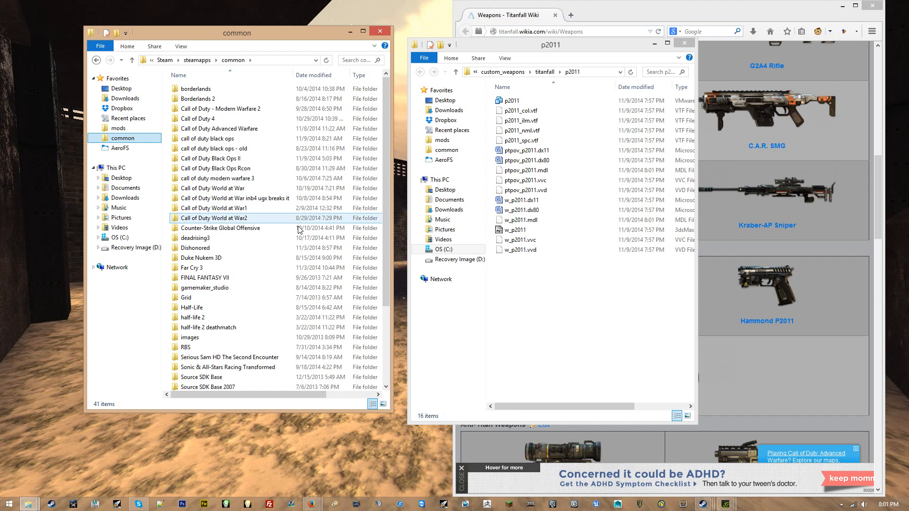
{"action": "left_click", "coordinate": [290, 228]}
{"action": "scroll", "coordinate": [284, 232], "scroll_direction": "down", "scroll_amount": 3}
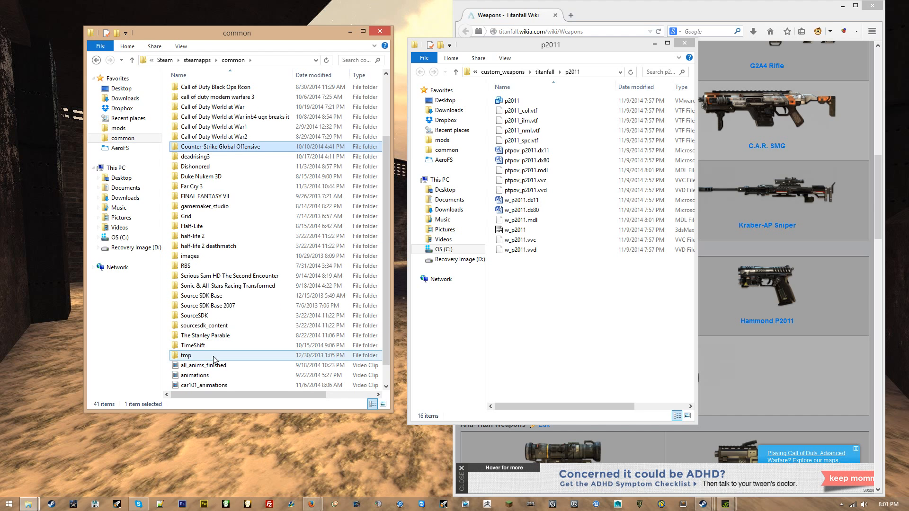
{"action": "double_click", "coordinate": [223, 316]}
{"action": "double_click", "coordinate": [232, 91]}
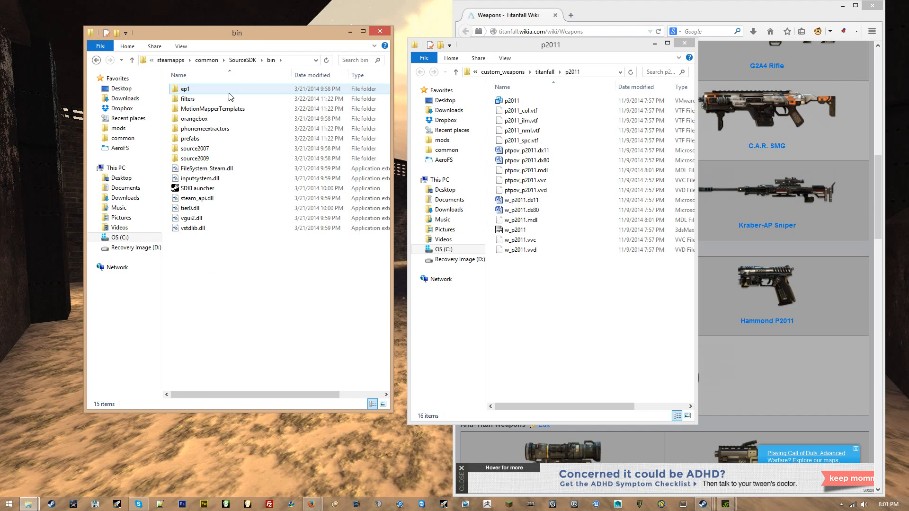
{"action": "double_click", "coordinate": [229, 90]}
{"action": "double_click", "coordinate": [226, 90]}
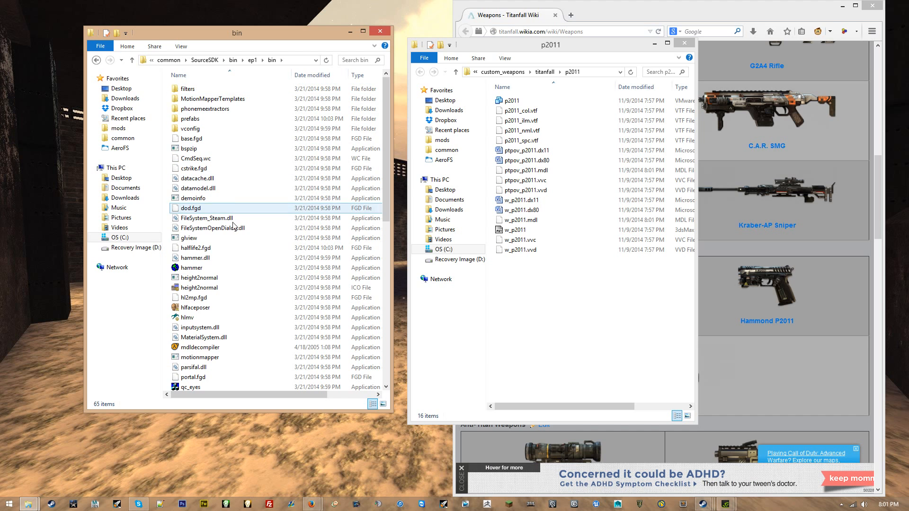
{"action": "scroll", "coordinate": [251, 284], "scroll_direction": "down", "scroll_amount": 2}
{"action": "double_click", "coordinate": [271, 297]}
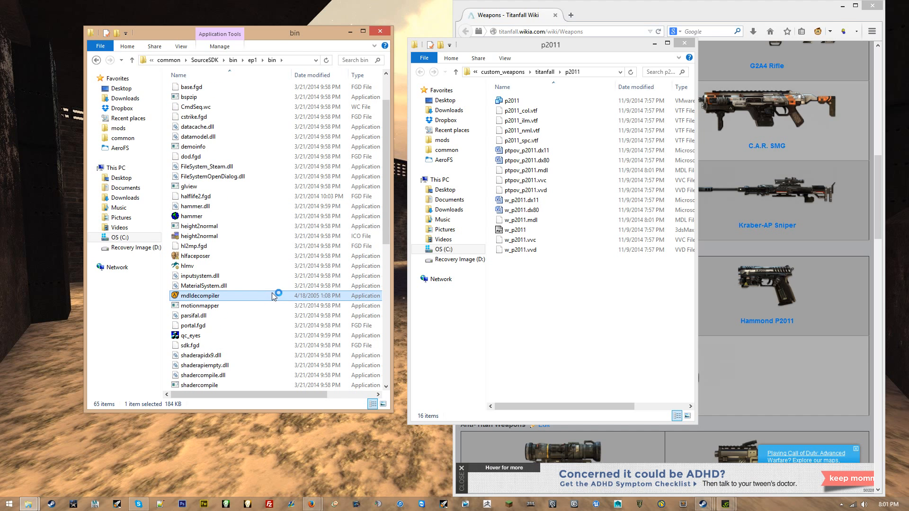
{"action": "left_click_drag", "start_coordinate": [470, 163], "coordinate": [310, 95]}
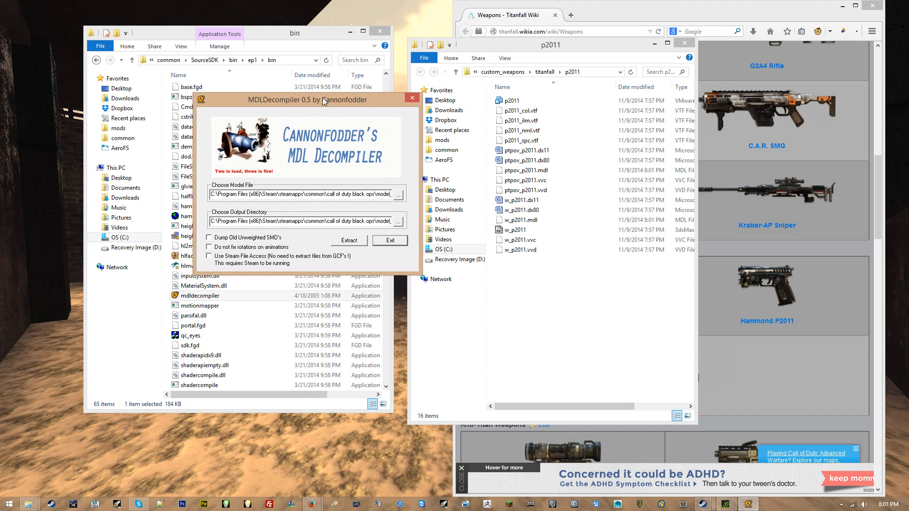
Browse for the decompiler's model file to the Call of Duty World at War/model_export/custom_weapons folder.
{"action": "left_click", "coordinate": [385, 191]}
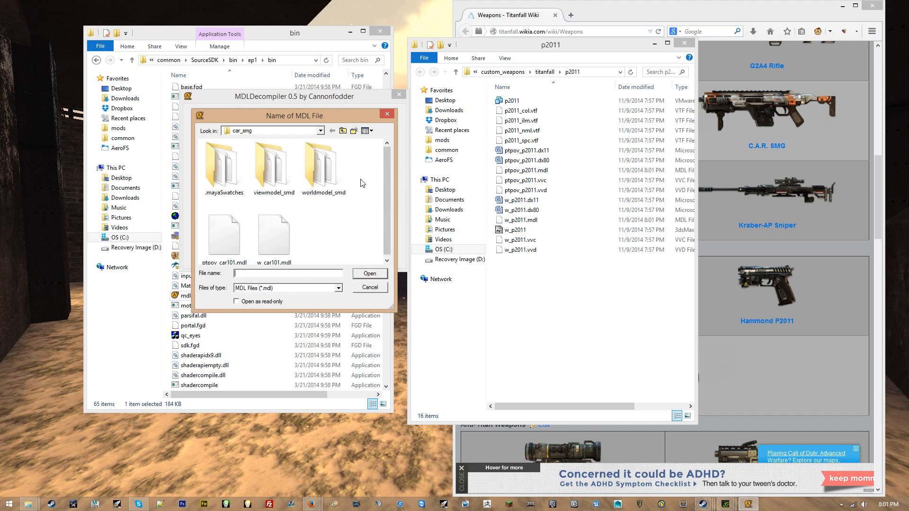
{"action": "left_click", "coordinate": [343, 132]}
{"action": "left_click", "coordinate": [343, 131]}
{"action": "left_click", "coordinate": [344, 131]}
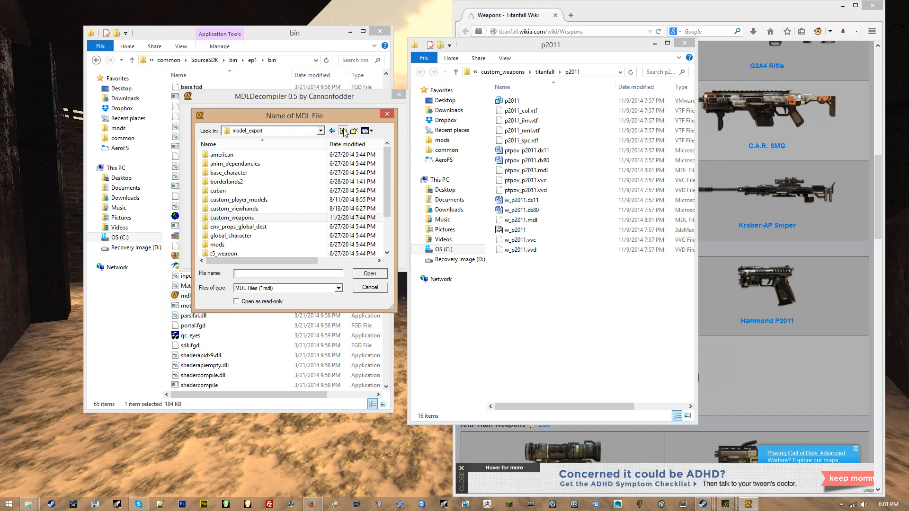
{"action": "left_click", "coordinate": [344, 131]}
{"action": "left_click", "coordinate": [343, 132]}
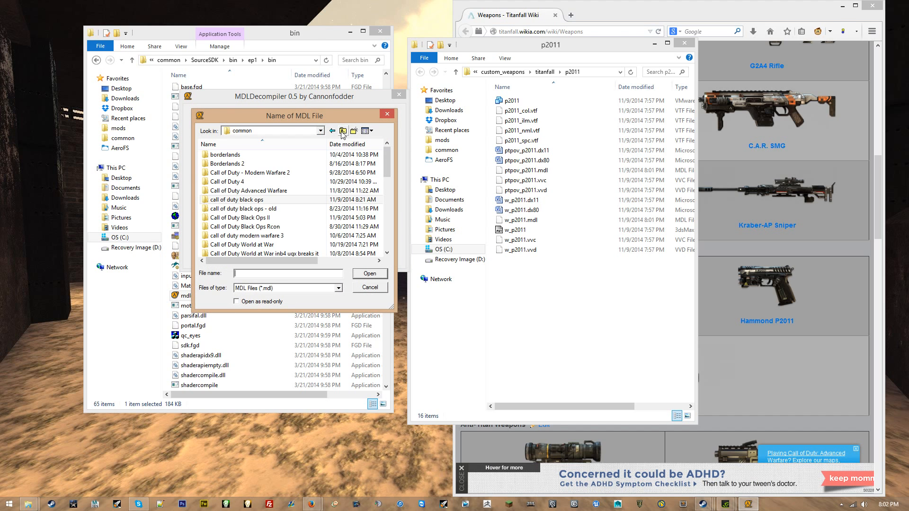
{"action": "double_click", "coordinate": [284, 244]}
{"action": "scroll", "coordinate": [284, 244], "scroll_direction": "down", "scroll_amount": 3}
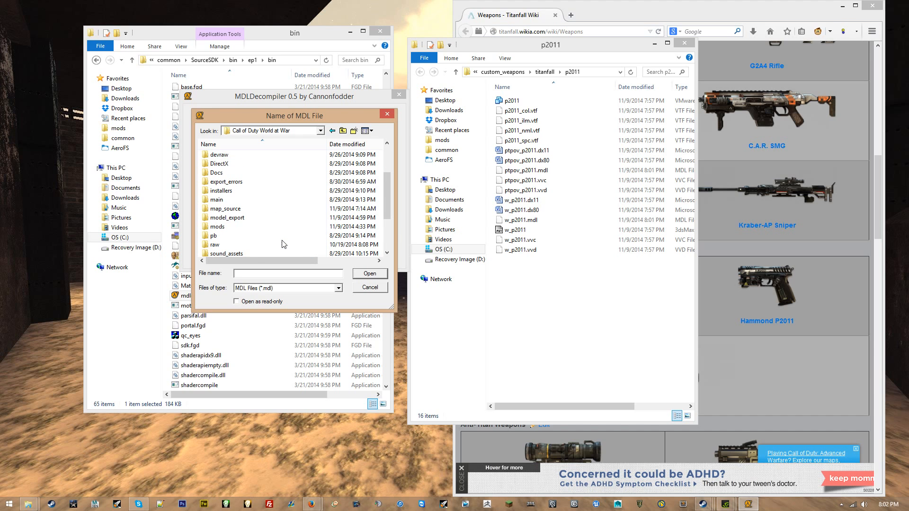
{"action": "double_click", "coordinate": [252, 221]}
{"action": "double_click", "coordinate": [237, 200]}
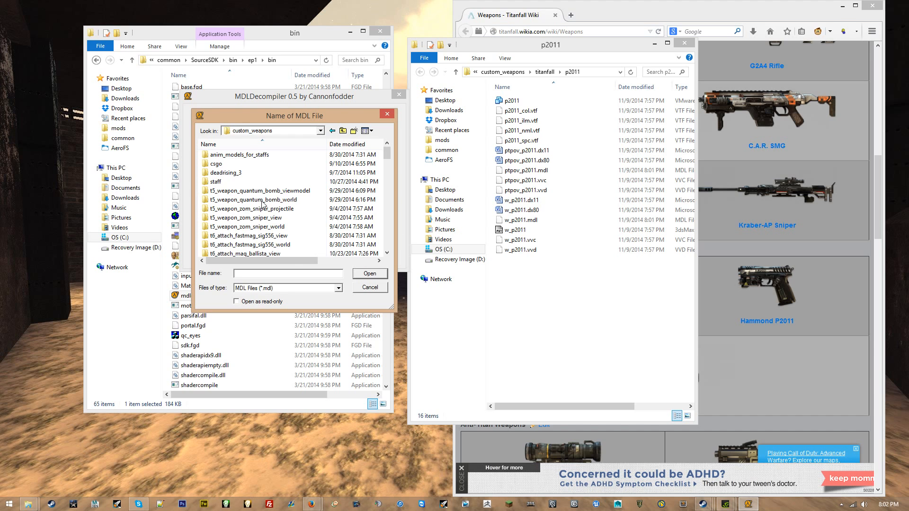
Load a P2011 MDL file from the titanfall/p2011 folder as the decompiler's model file.
{"action": "scroll", "coordinate": [263, 207], "scroll_direction": "down", "scroll_amount": 10}
{"action": "scroll", "coordinate": [263, 206], "scroll_direction": "down", "scroll_amount": 6}
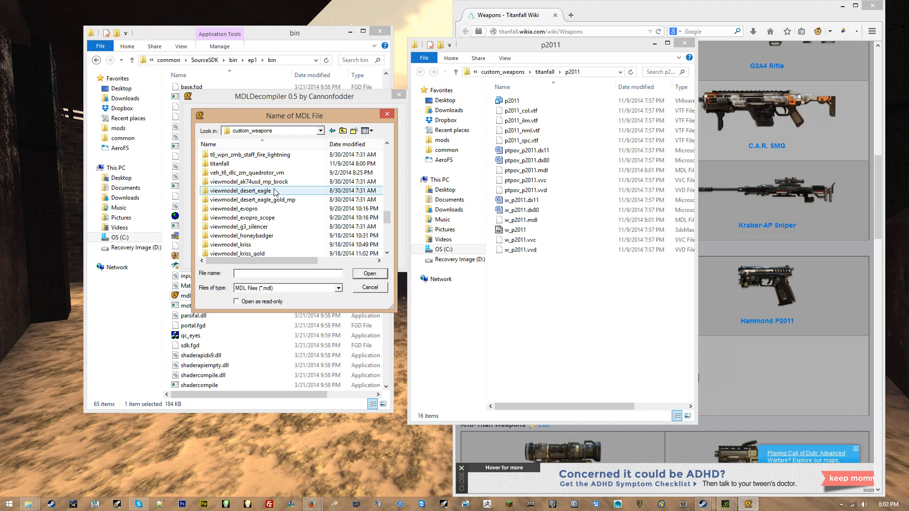
{"action": "double_click", "coordinate": [286, 164]}
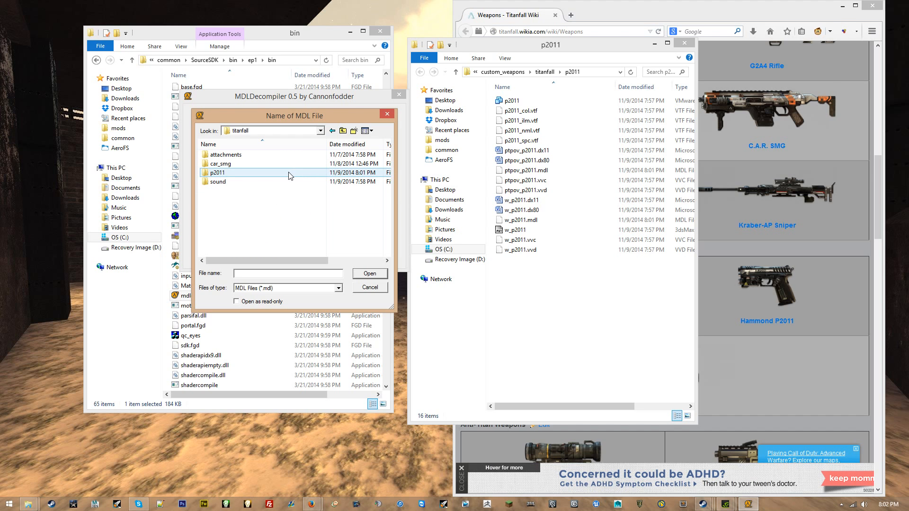
{"action": "left_click", "coordinate": [290, 175]}
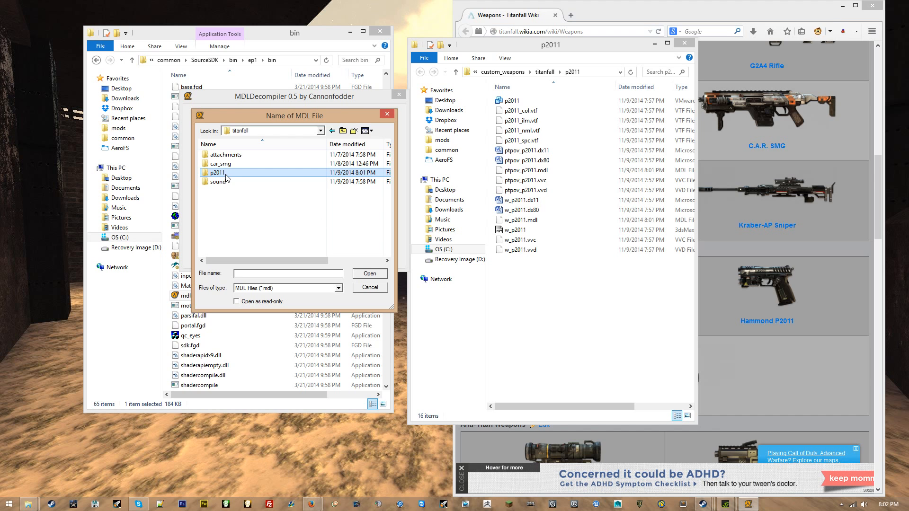
{"action": "double_click", "coordinate": [215, 174]}
{"action": "double_click", "coordinate": [286, 161]}
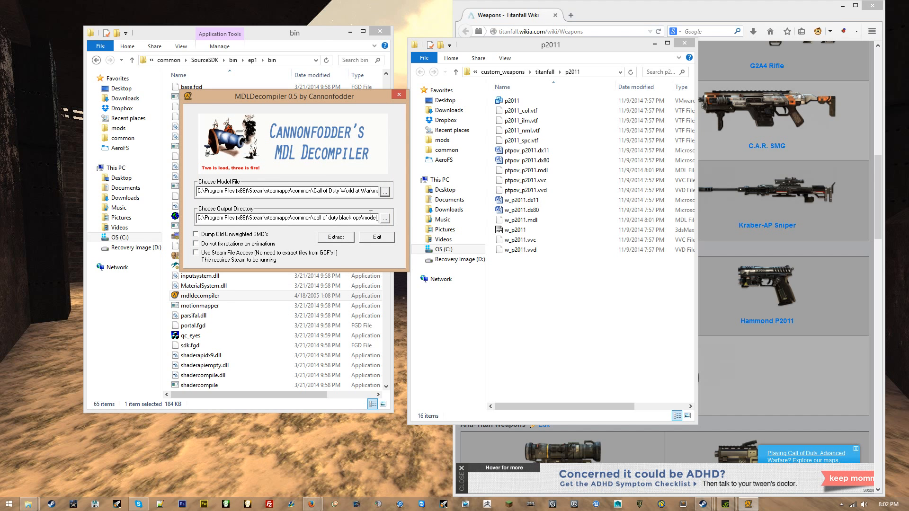
Browse for the decompiler's output directory to the Call of Duty World at War/model_export folder.
{"action": "left_click", "coordinate": [387, 223]}
{"action": "left_click", "coordinate": [343, 132]}
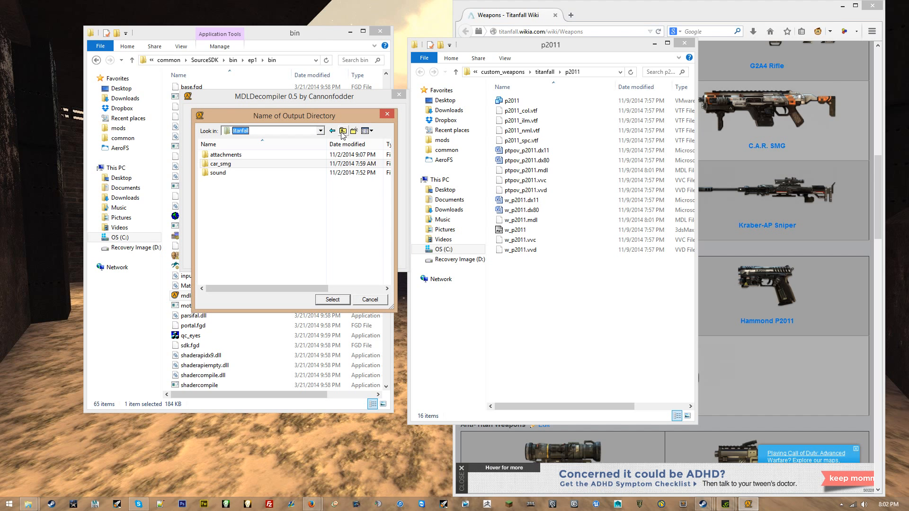
{"action": "left_click", "coordinate": [343, 132]}
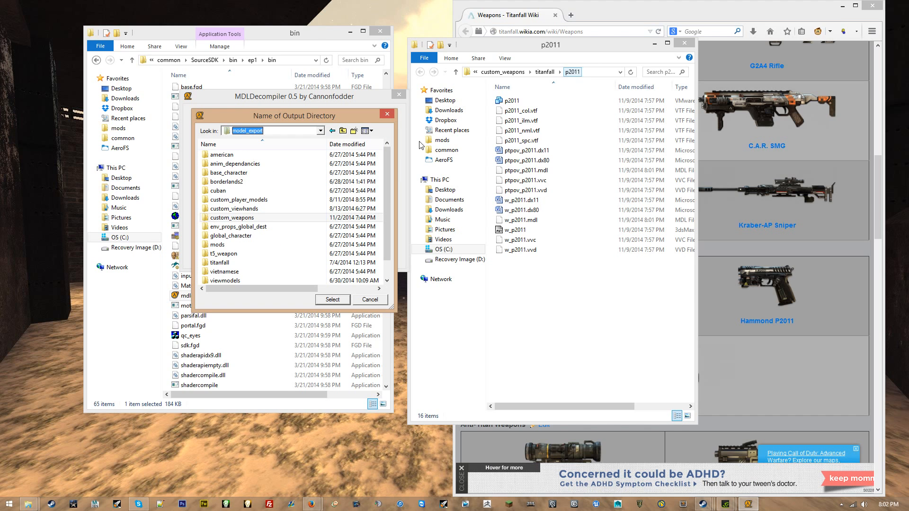
{"action": "left_click", "coordinate": [345, 131]}
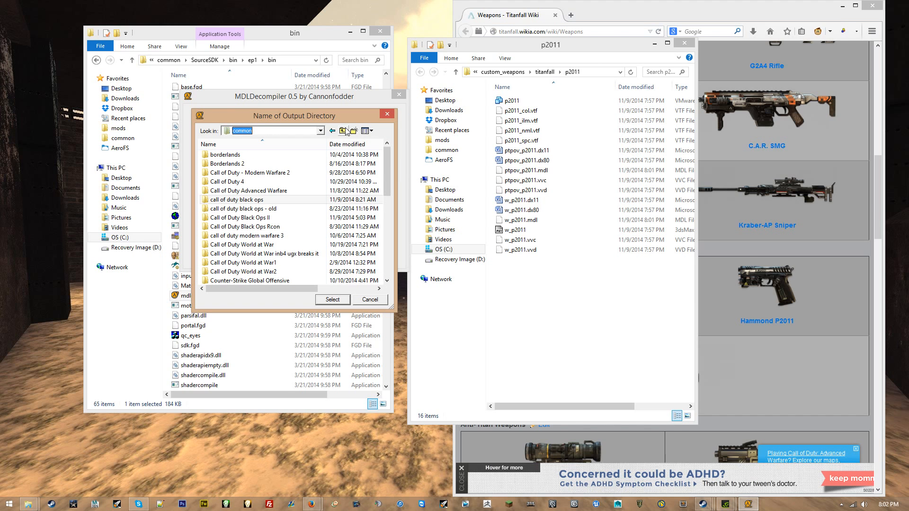
{"action": "double_click", "coordinate": [246, 244]}
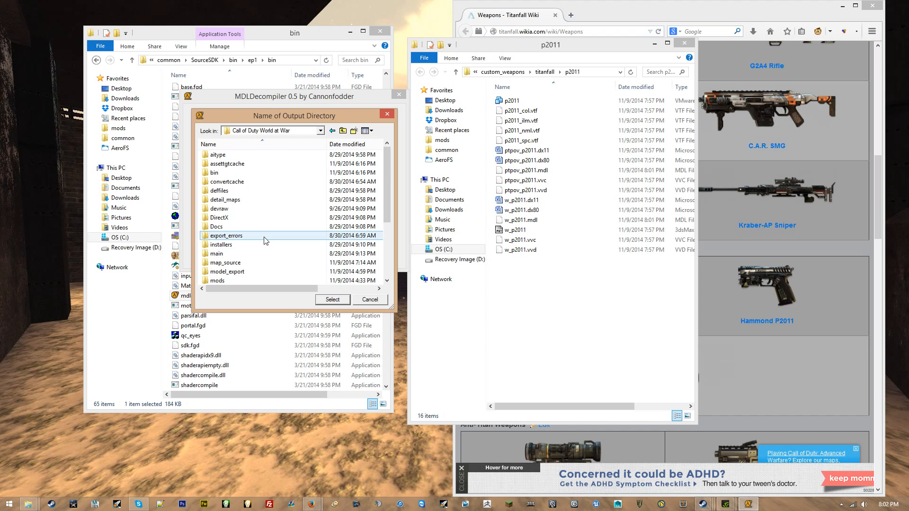
{"action": "scroll", "coordinate": [264, 237], "scroll_direction": "down", "scroll_amount": 2}
{"action": "double_click", "coordinate": [265, 222]}
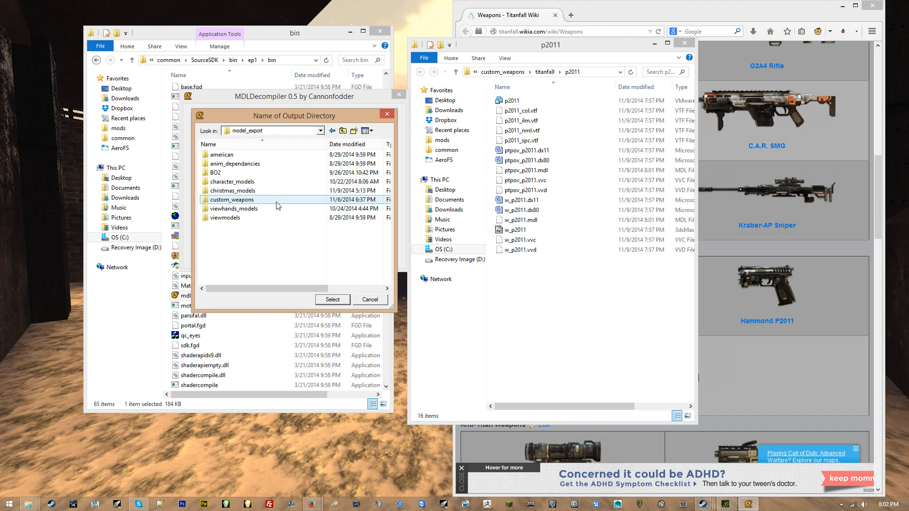
Select custom_weapons/titanfall/p2011 as the decompiler's output directory.
{"action": "double_click", "coordinate": [268, 211]}
{"action": "scroll", "coordinate": [299, 221], "scroll_direction": "down", "scroll_amount": 1}
{"action": "scroll", "coordinate": [301, 222], "scroll_direction": "down", "scroll_amount": 15}
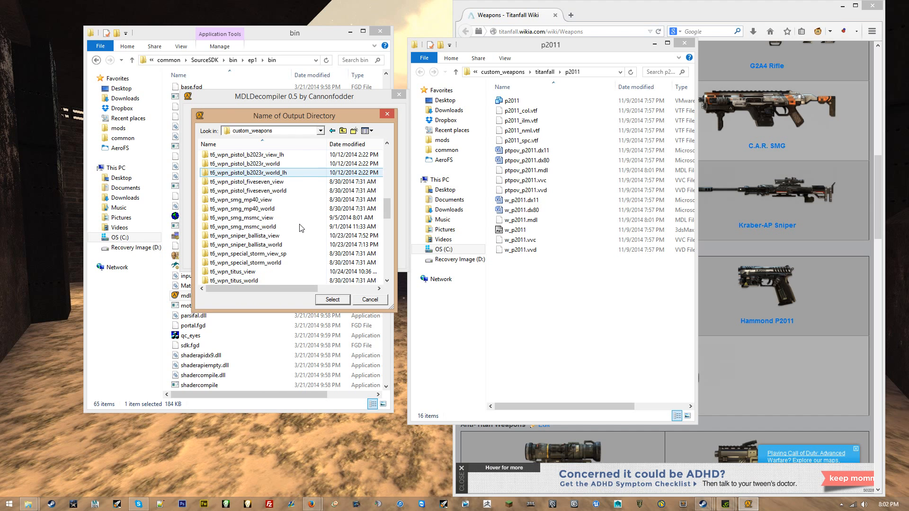
{"action": "double_click", "coordinate": [251, 245]}
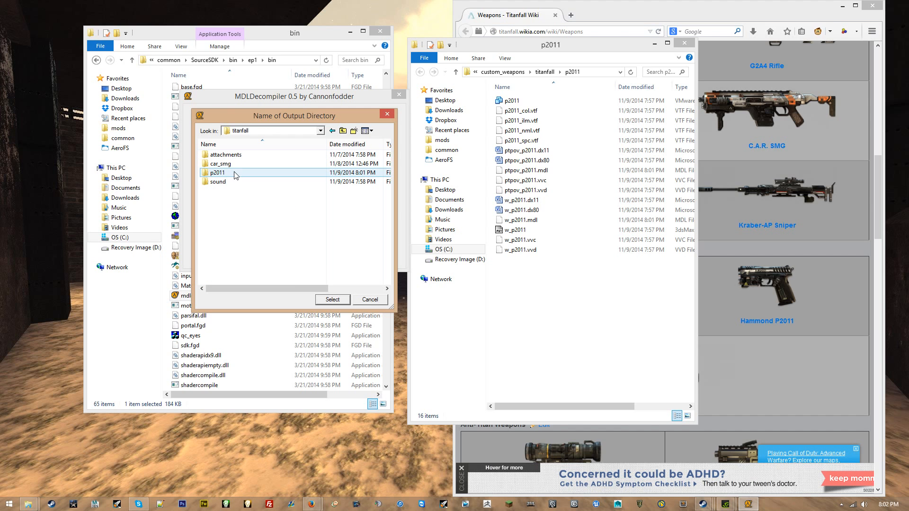
{"action": "double_click", "coordinate": [235, 173]}
{"action": "left_click", "coordinate": [333, 300]}
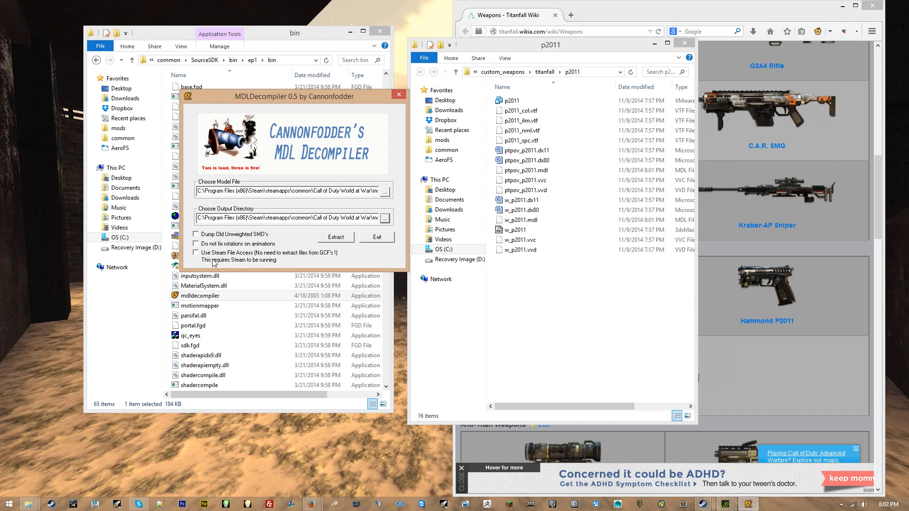
Extract ptpov_p2011.mdl and check the decompiled v_p2011 and suppressor SMD files in the p2011 folder.
{"action": "left_click", "coordinate": [347, 238]}
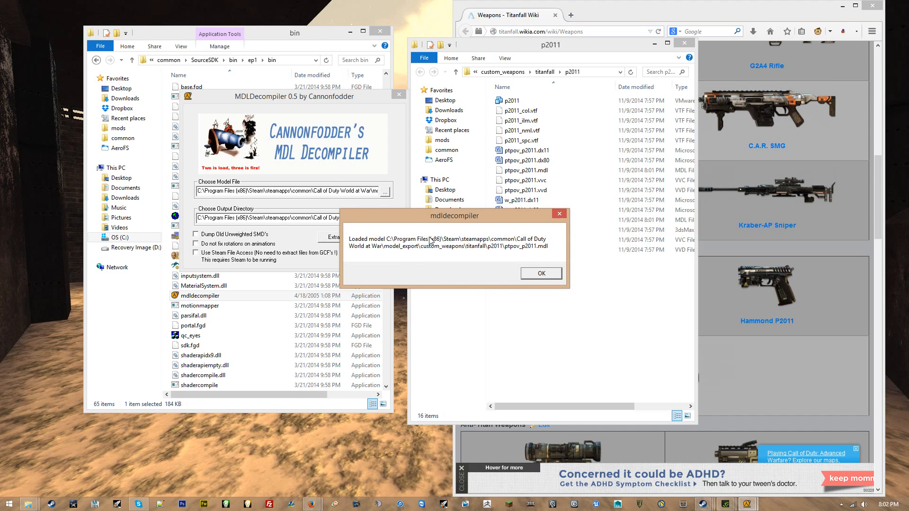
{"action": "left_click", "coordinate": [541, 274]}
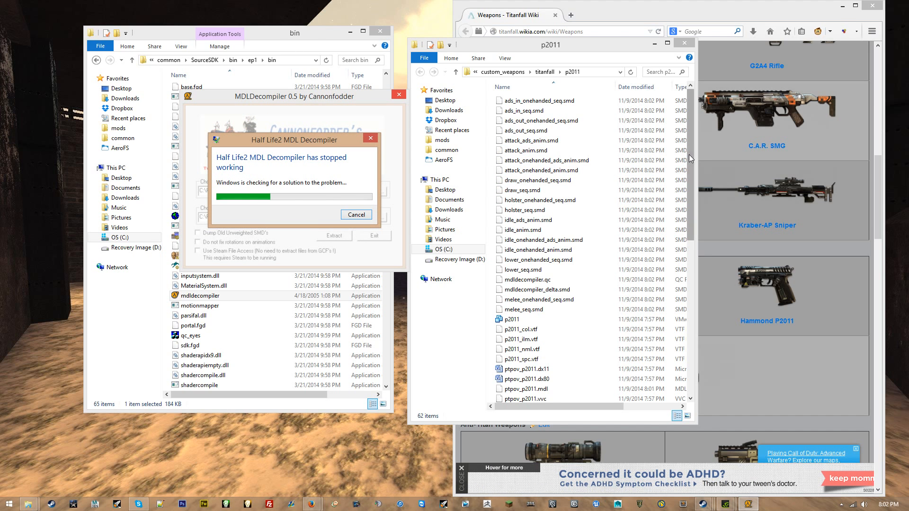
{"action": "left_click_drag", "start_coordinate": [689, 159], "coordinate": [687, 360]}
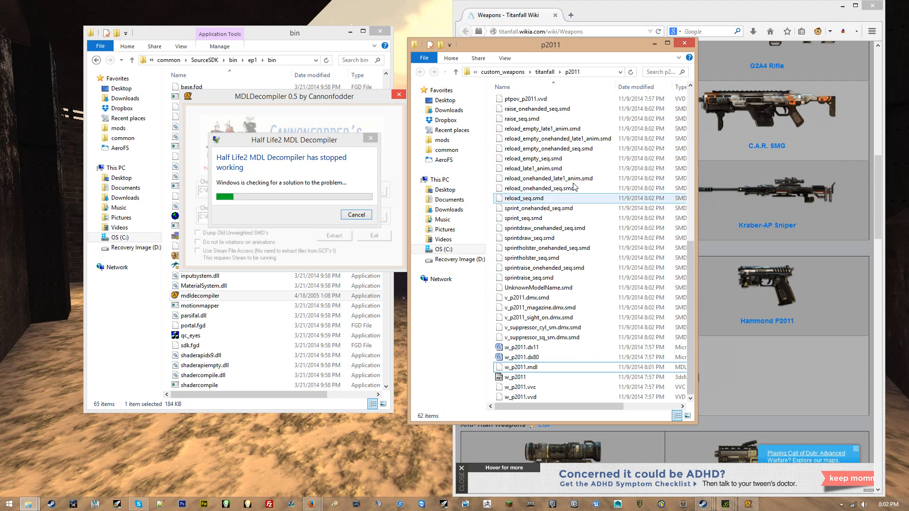
{"action": "left_click", "coordinate": [552, 302]}
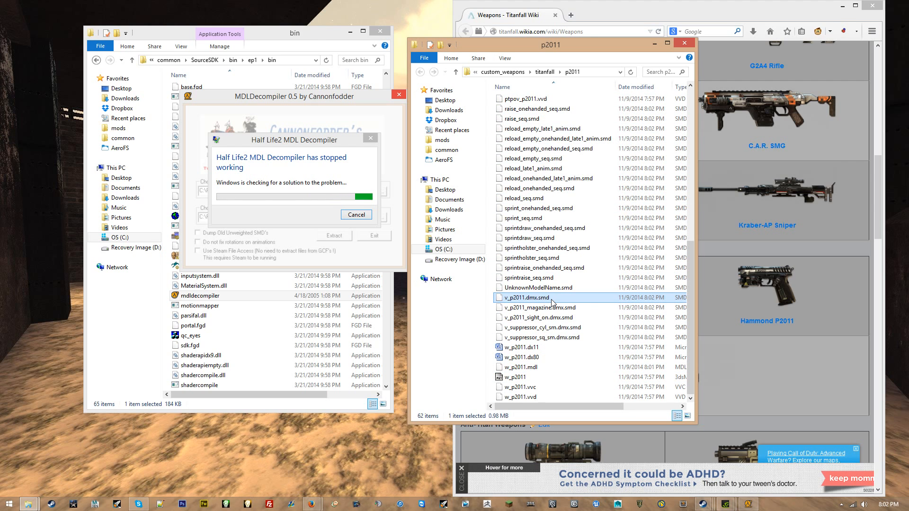
{"action": "left_click", "coordinate": [539, 317]}
{"action": "left_click", "coordinate": [540, 337]}
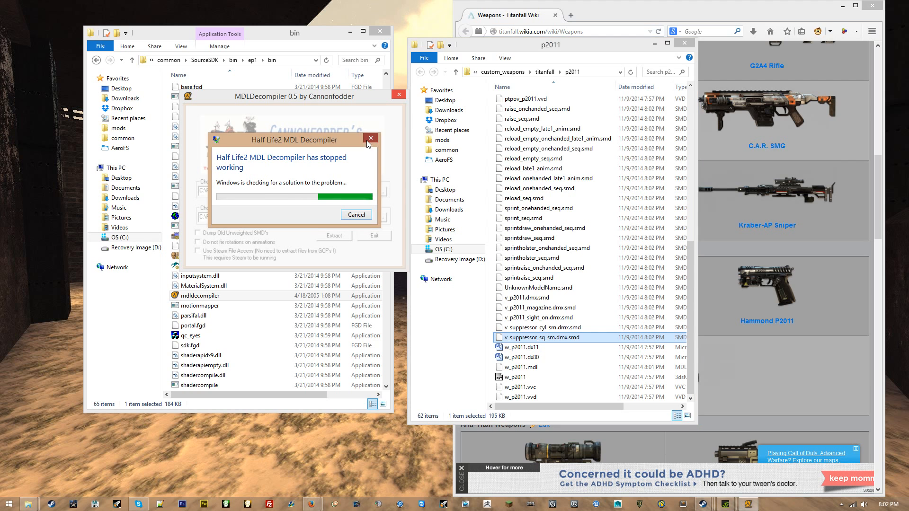
Dismiss the crash dialog, relaunch mdldecompiler with w_p2011.mdl as the model file, and place its window clear of the p2011 file list.
{"action": "left_click", "coordinate": [369, 140]}
{"action": "double_click", "coordinate": [306, 295]}
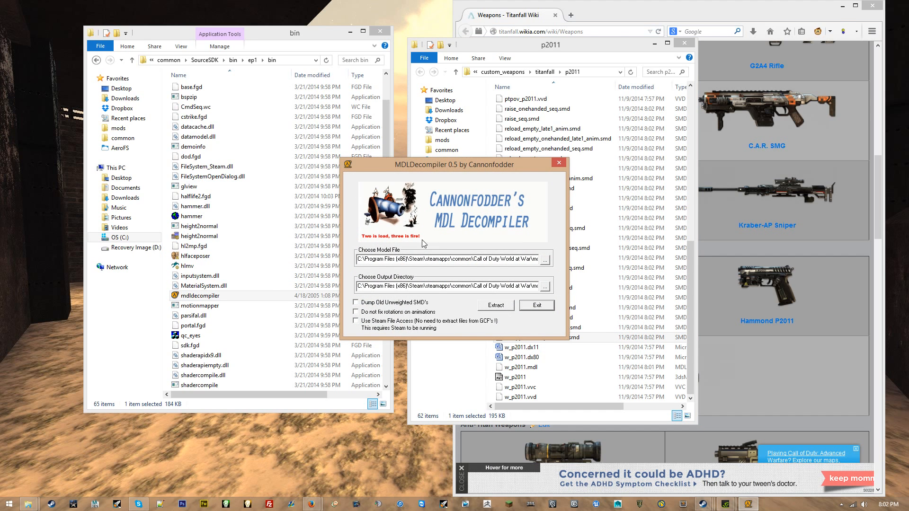
{"action": "left_click", "coordinate": [546, 258]}
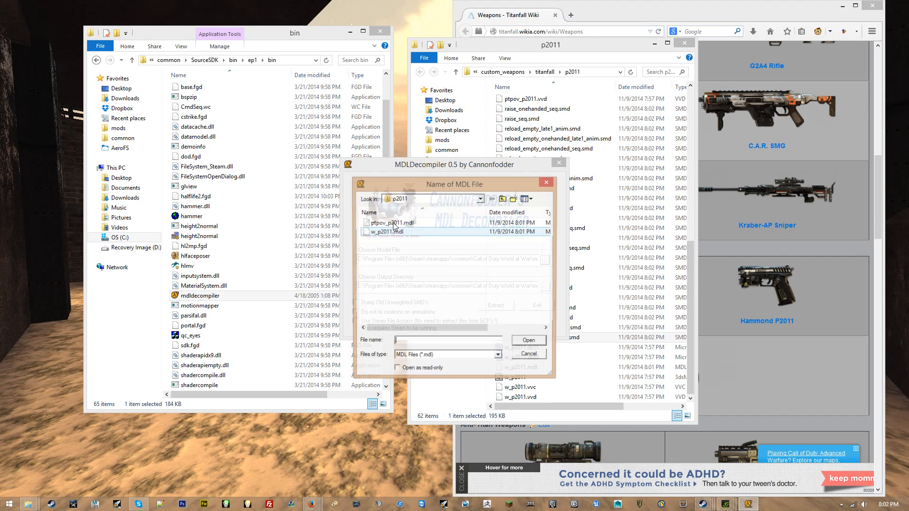
{"action": "double_click", "coordinate": [422, 233]}
{"action": "left_click_drag", "start_coordinate": [475, 168], "coordinate": [292, 86]}
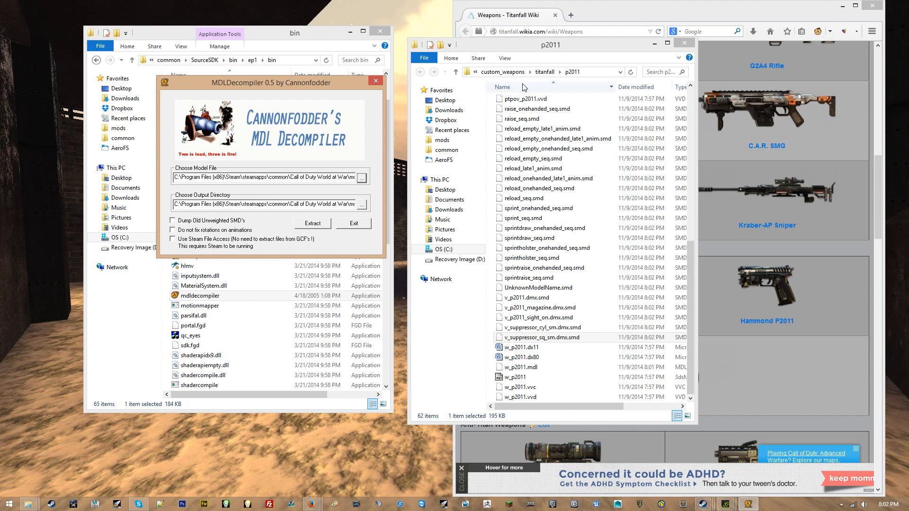
Reopen the p2011 folder, extract w_p2011.mdl into it with the decompiler, and dismiss the completion message.
{"action": "left_click", "coordinate": [544, 71]}
{"action": "double_click", "coordinate": [514, 121]}
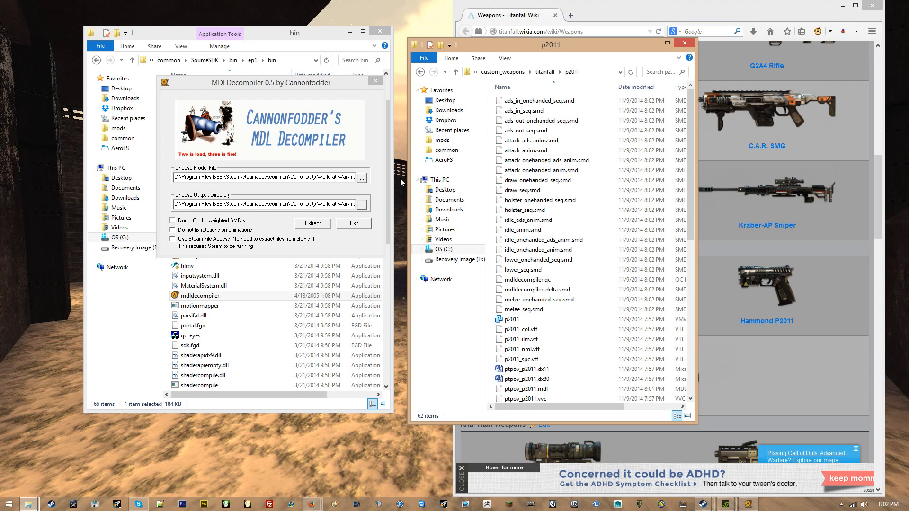
{"action": "left_click", "coordinate": [362, 178]}
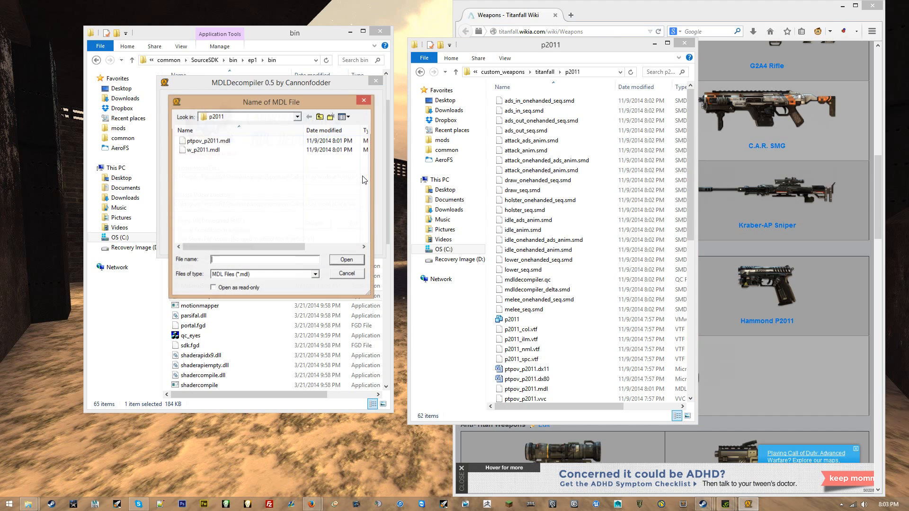
{"action": "double_click", "coordinate": [209, 151]}
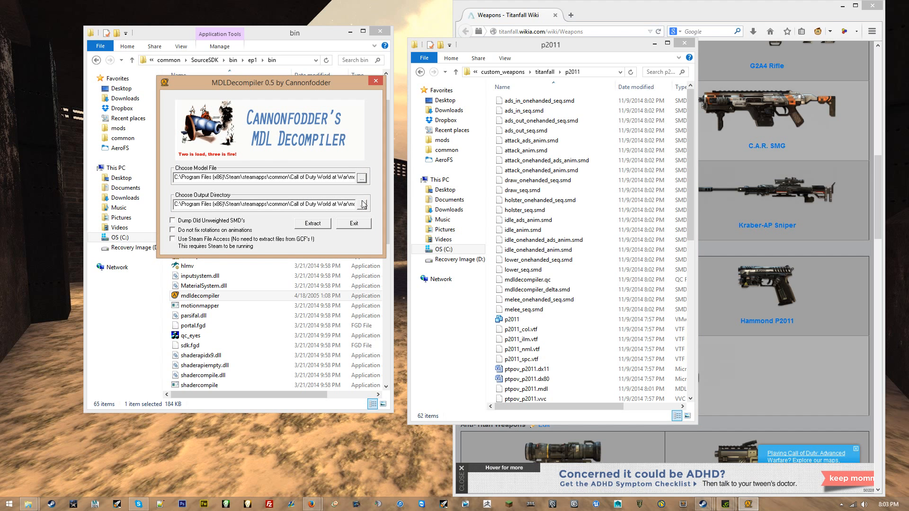
{"action": "left_click", "coordinate": [322, 224]}
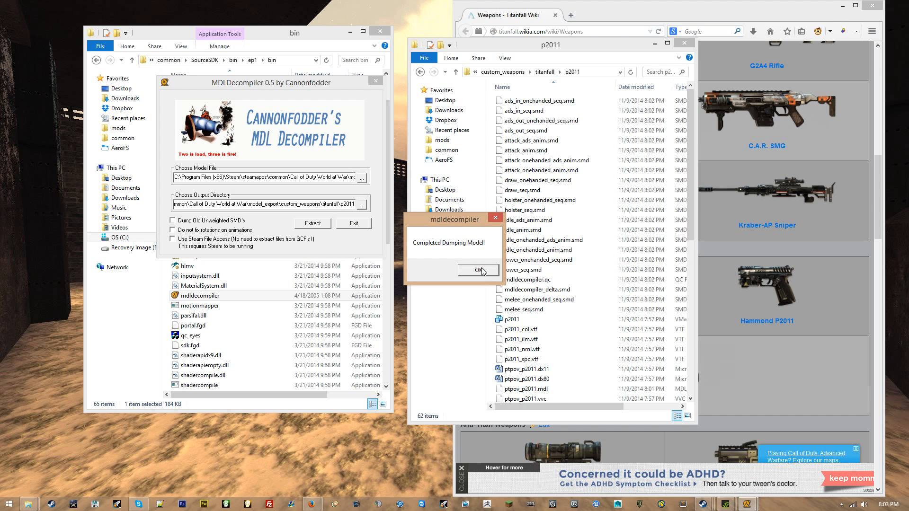
{"action": "left_click_drag", "start_coordinate": [460, 219], "coordinate": [309, 141]}
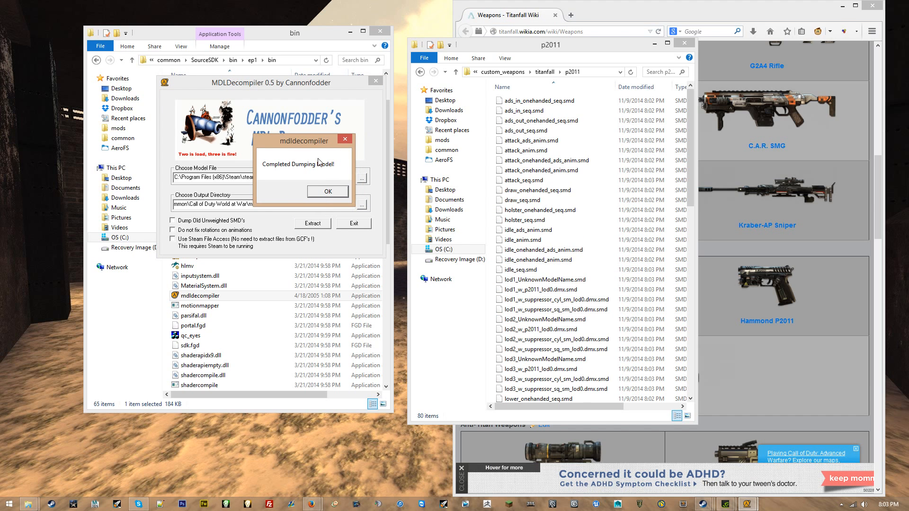
{"action": "left_click", "coordinate": [338, 194]}
Close the decompiler, widen the p2011 folder window, and sort its files by type.
{"action": "left_click_drag", "start_coordinate": [690, 194], "coordinate": [689, 392]}
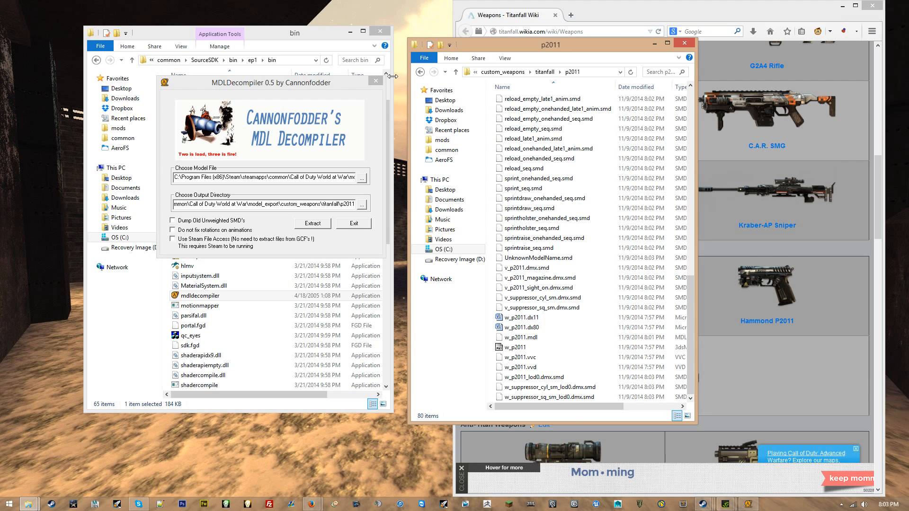
{"action": "scroll", "coordinate": [575, 204], "scroll_direction": "up", "scroll_amount": 5}
{"action": "scroll", "coordinate": [573, 204], "scroll_direction": "up", "scroll_amount": 6}
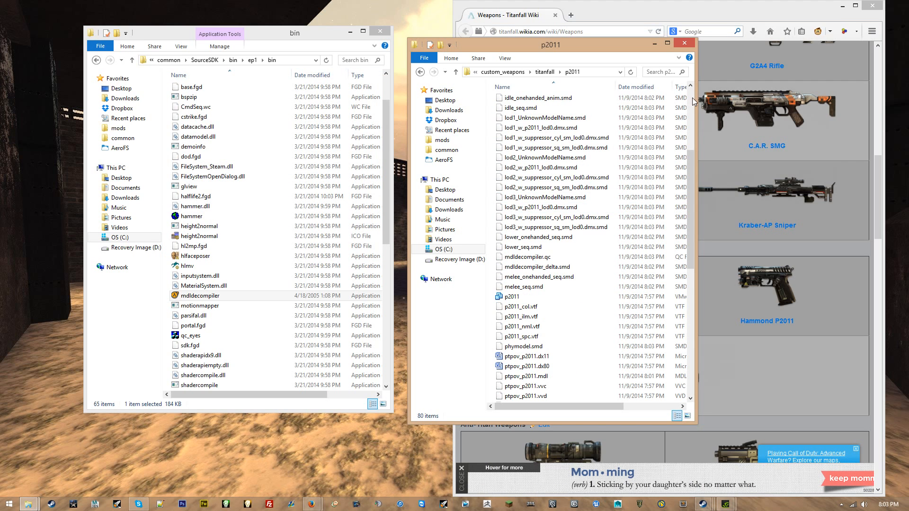
{"action": "left_click_drag", "start_coordinate": [696, 103], "coordinate": [776, 101]}
{"action": "left_click", "coordinate": [696, 87]}
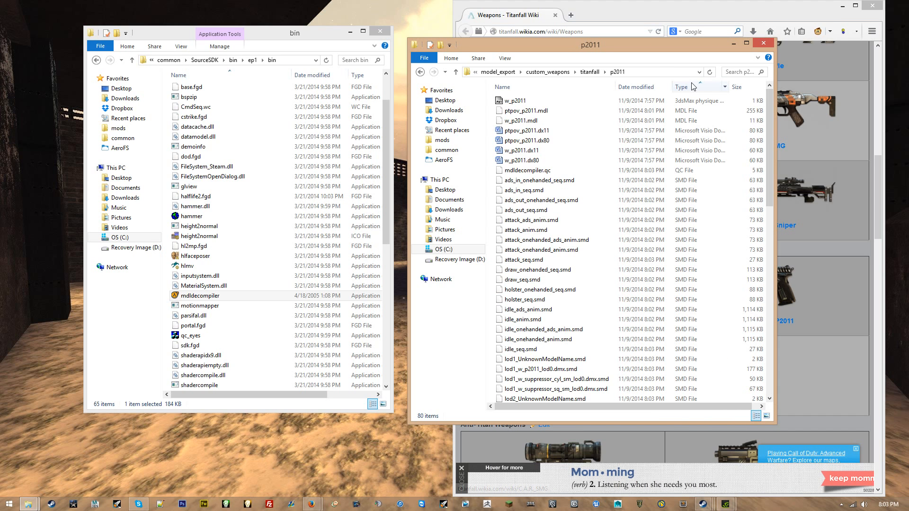
Review the decompiled SMD files in the p2011 folder, comparing the animation, lod, v_ and w_ models.
{"action": "scroll", "coordinate": [537, 107], "scroll_direction": "down", "scroll_amount": 10}
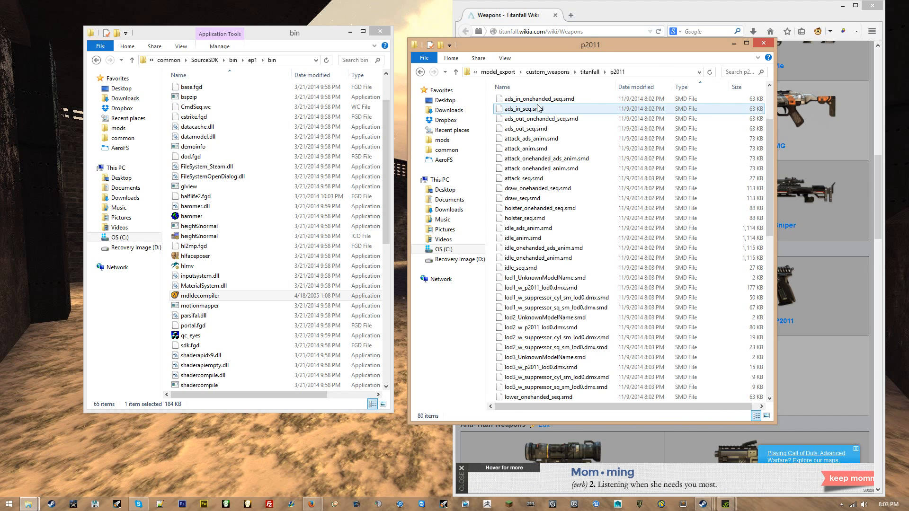
{"action": "scroll", "coordinate": [535, 123], "scroll_direction": "up", "scroll_amount": 10}
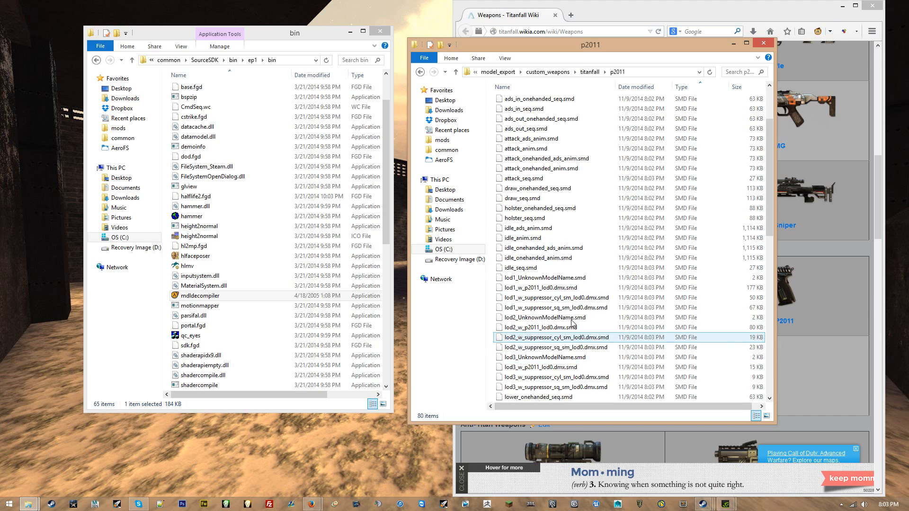
{"action": "scroll", "coordinate": [545, 332], "scroll_direction": "down", "scroll_amount": 16}
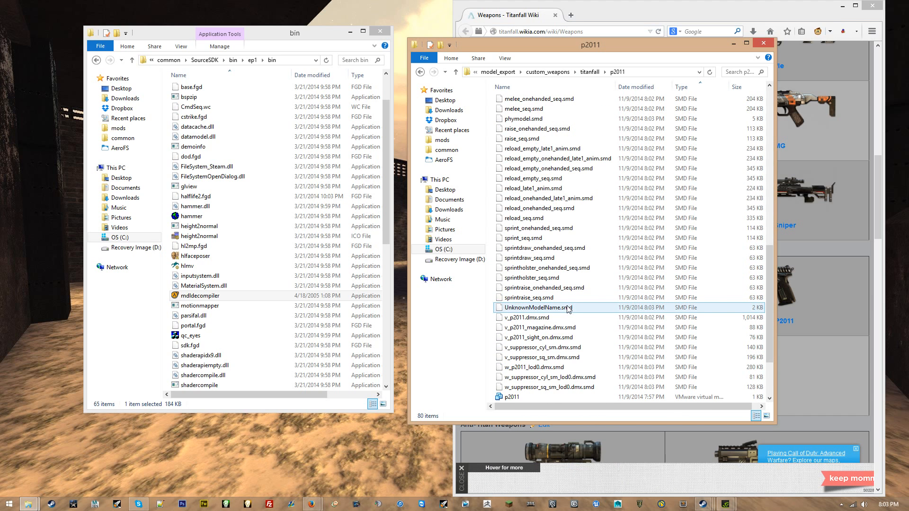
{"action": "scroll", "coordinate": [548, 275], "scroll_direction": "up", "scroll_amount": 4}
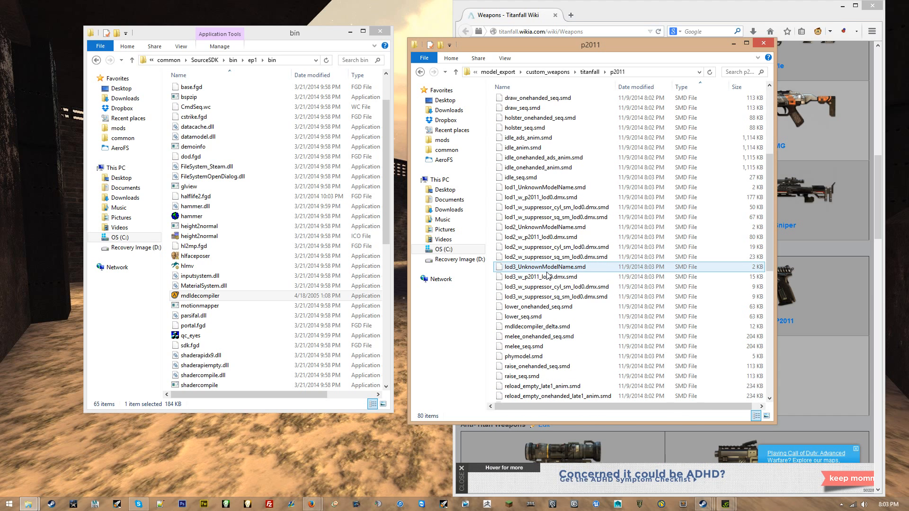
{"action": "scroll", "coordinate": [550, 273], "scroll_direction": "down", "scroll_amount": 5}
{"action": "scroll", "coordinate": [552, 272], "scroll_direction": "down", "scroll_amount": 2}
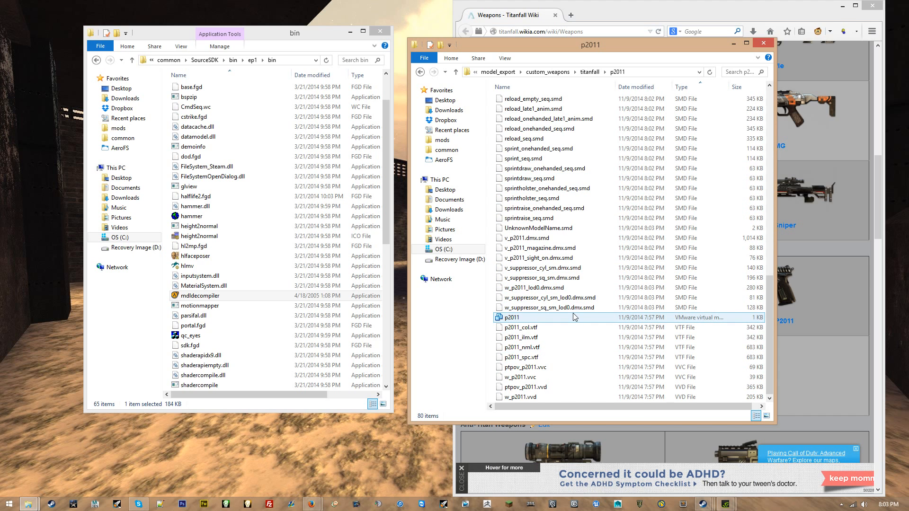
{"action": "scroll", "coordinate": [573, 314], "scroll_direction": "up", "scroll_amount": 15}
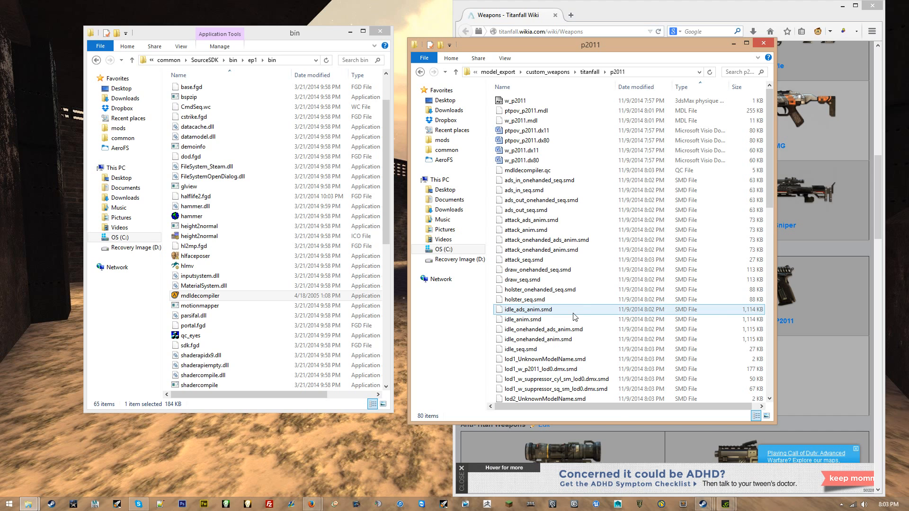
{"action": "scroll", "coordinate": [611, 327], "scroll_direction": "down", "scroll_amount": 9}
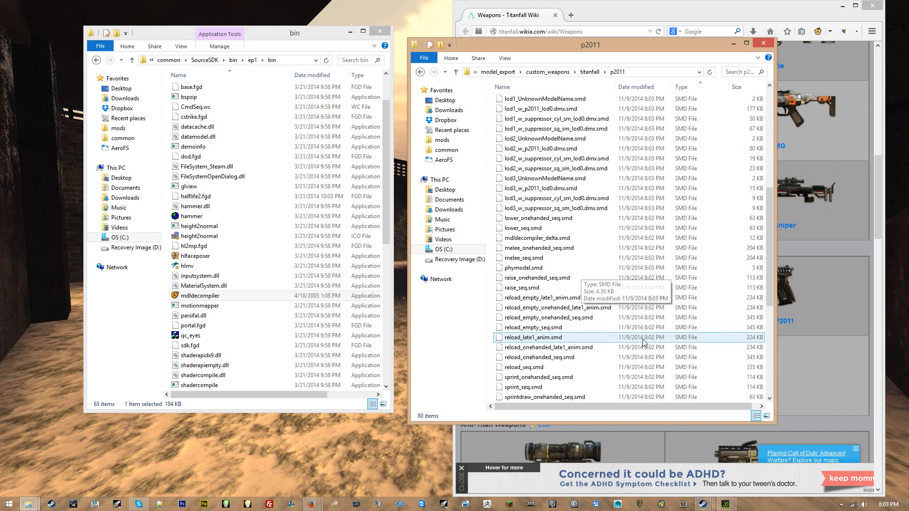
{"action": "left_click", "coordinate": [627, 281]}
Launch 3ds Max Design 2010, switch to the browser to view the Hammond P2011 wiki page, and return to the Weapons page.
{"action": "left_click", "coordinate": [90, 504]}
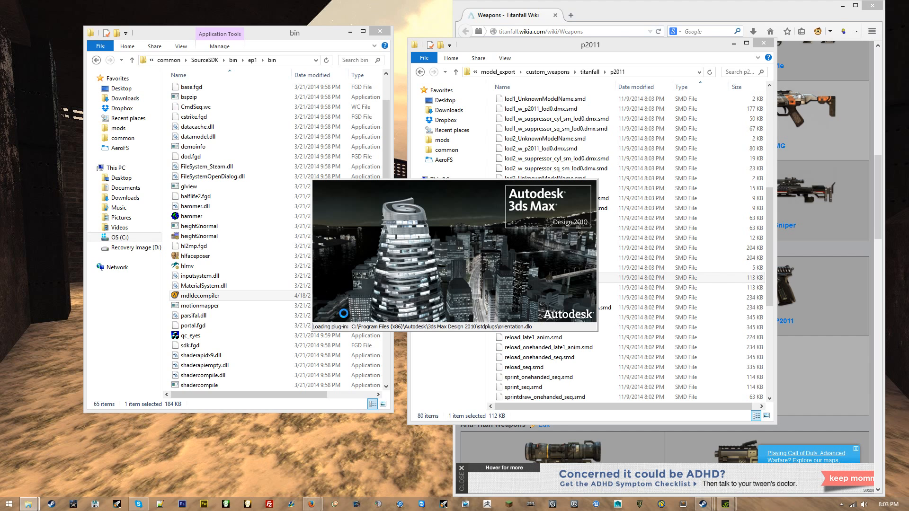
{"action": "left_click", "coordinate": [759, 17]}
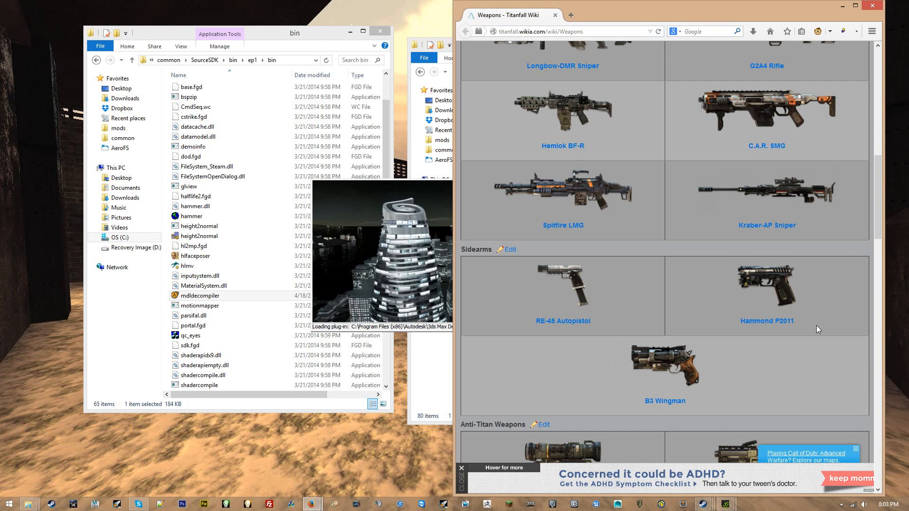
{"action": "left_click", "coordinate": [781, 324]}
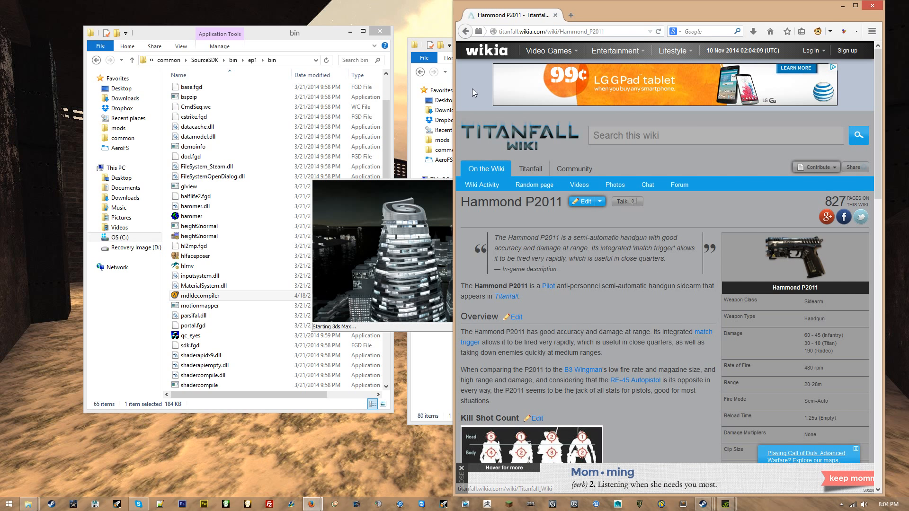
{"action": "left_click", "coordinate": [465, 32]}
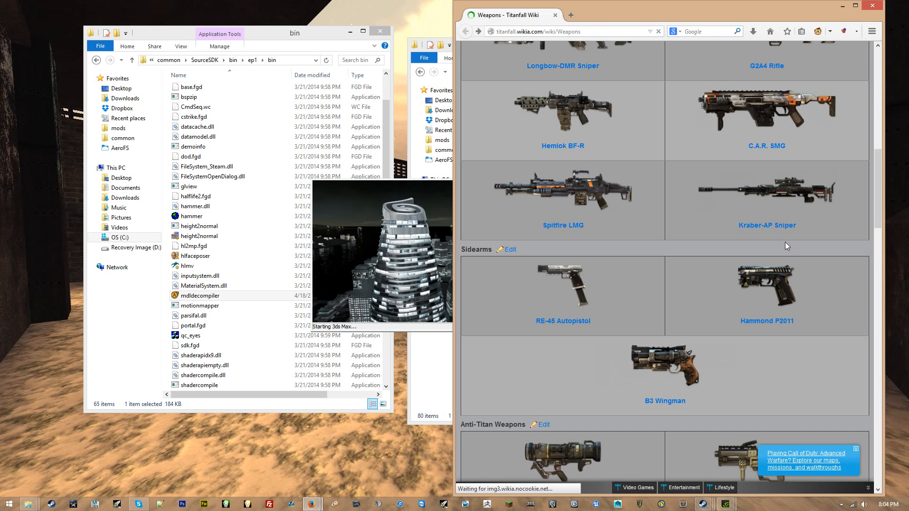
Look through the primary, sidearm and anti-titan weapon lists on the wiki's Weapons page, and minimize the browser.
{"action": "scroll", "coordinate": [727, 328], "scroll_direction": "up", "scroll_amount": 2}
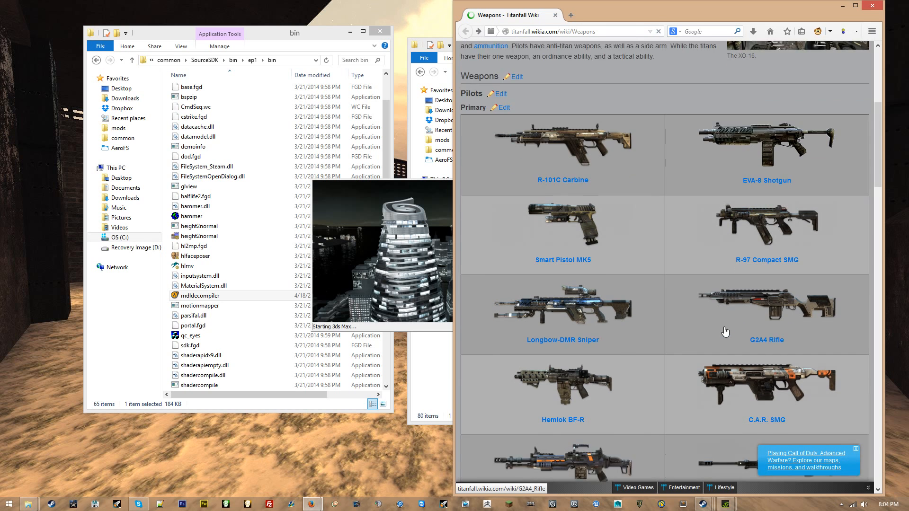
{"action": "scroll", "coordinate": [723, 327], "scroll_direction": "down", "scroll_amount": 10}
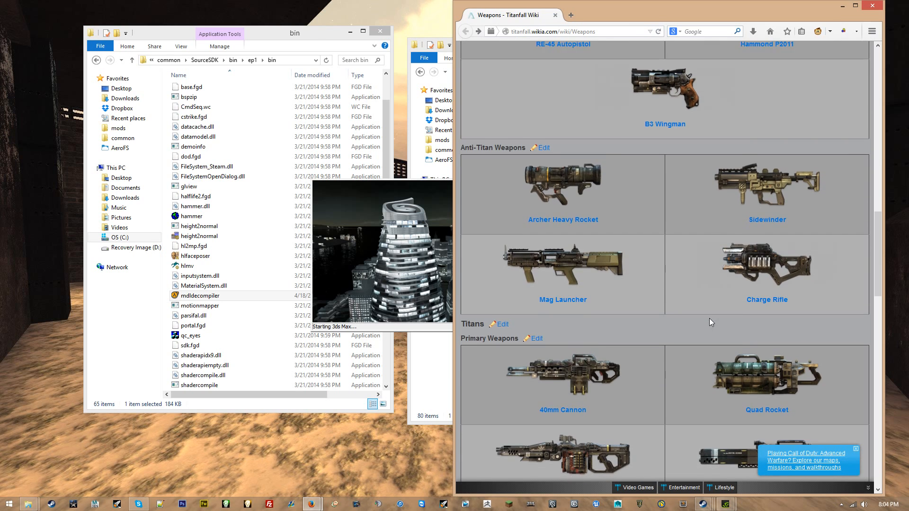
{"action": "scroll", "coordinate": [711, 322], "scroll_direction": "up", "scroll_amount": 10}
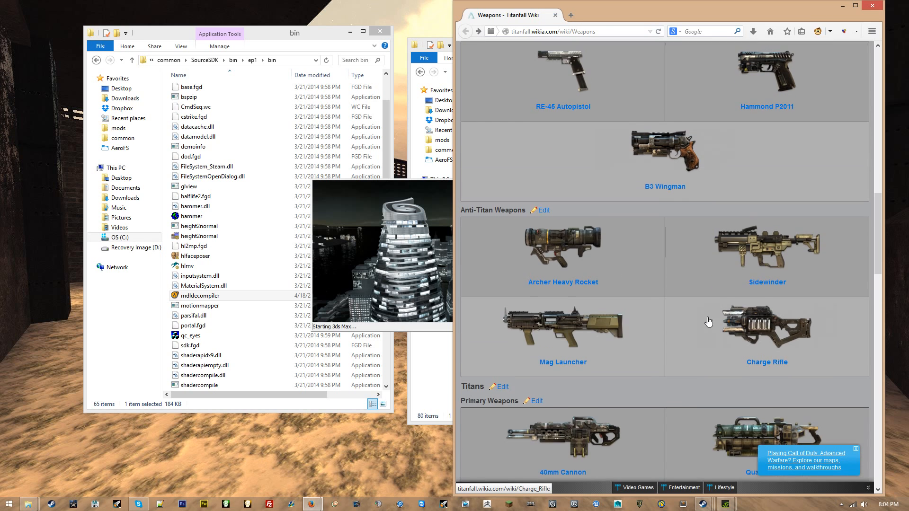
{"action": "left_click", "coordinate": [843, 6]}
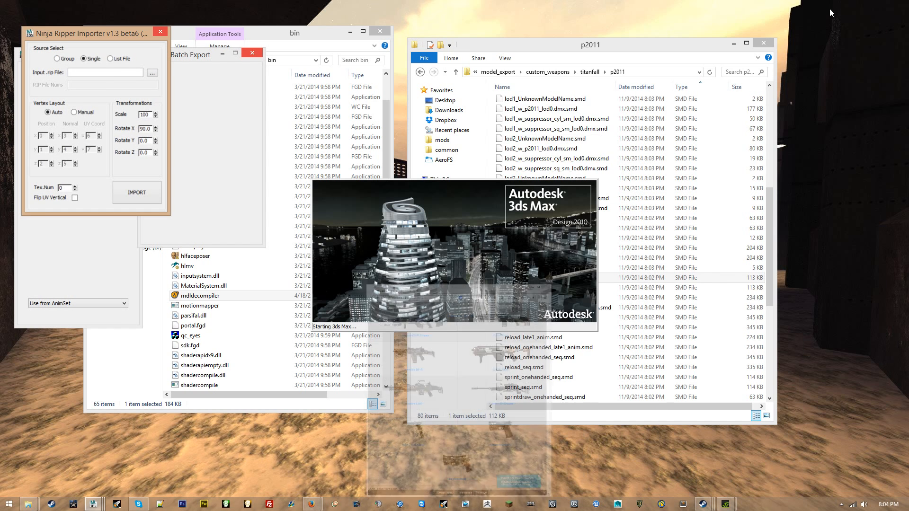
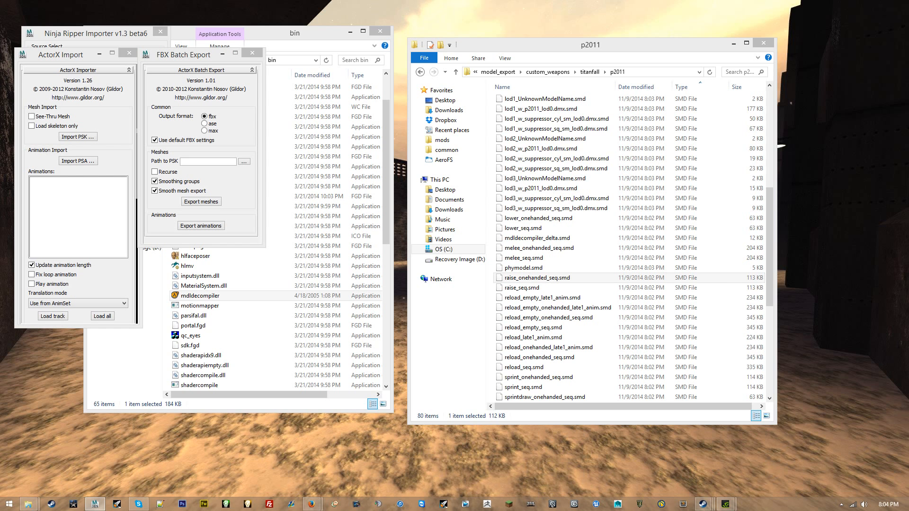
Close the ActorX Import, Ninja Ripper Importer and FBX Batch Export windows in 3ds Max.
{"action": "left_click", "coordinate": [128, 52]}
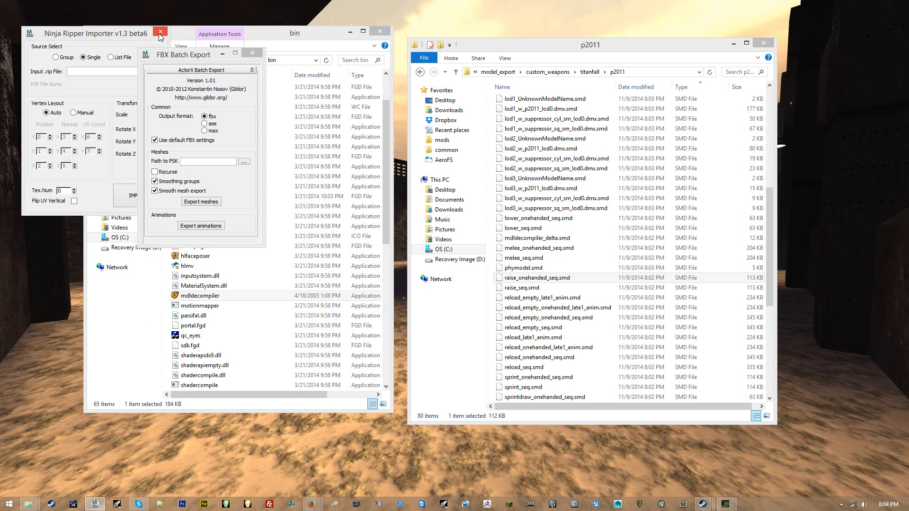
{"action": "left_click", "coordinate": [160, 31]}
{"action": "left_click", "coordinate": [252, 52]}
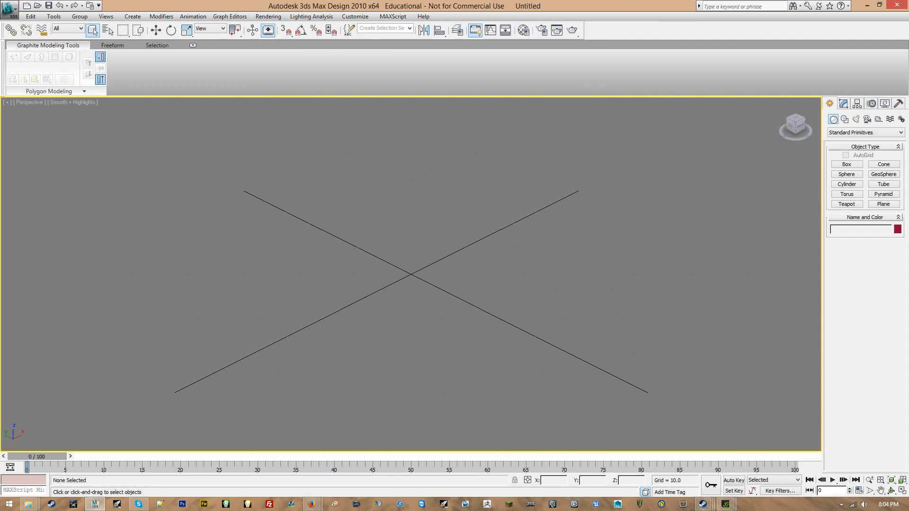
Start a file import into the empty scene and browse to the OS (C:) drive.
{"action": "left_click", "coordinate": [8, 12]}
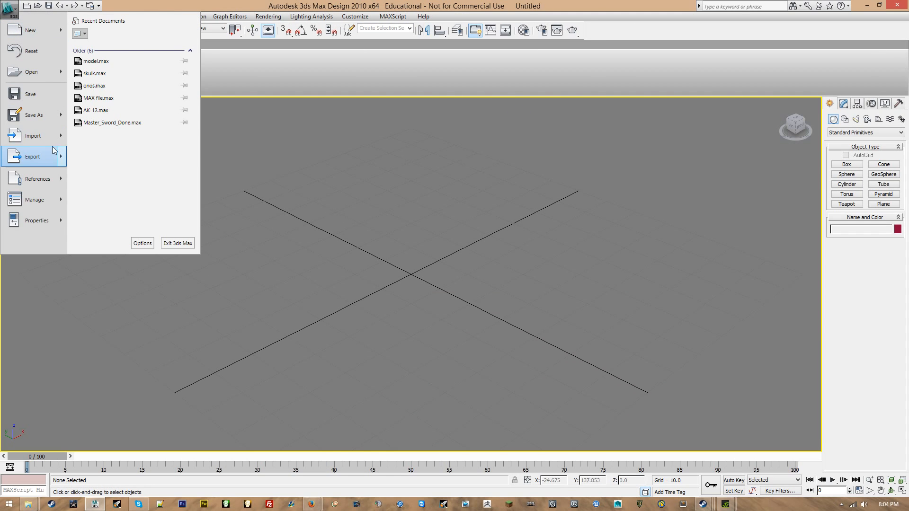
{"action": "mouse_move", "coordinate": [49, 141]}
{"action": "left_click", "coordinate": [142, 50]}
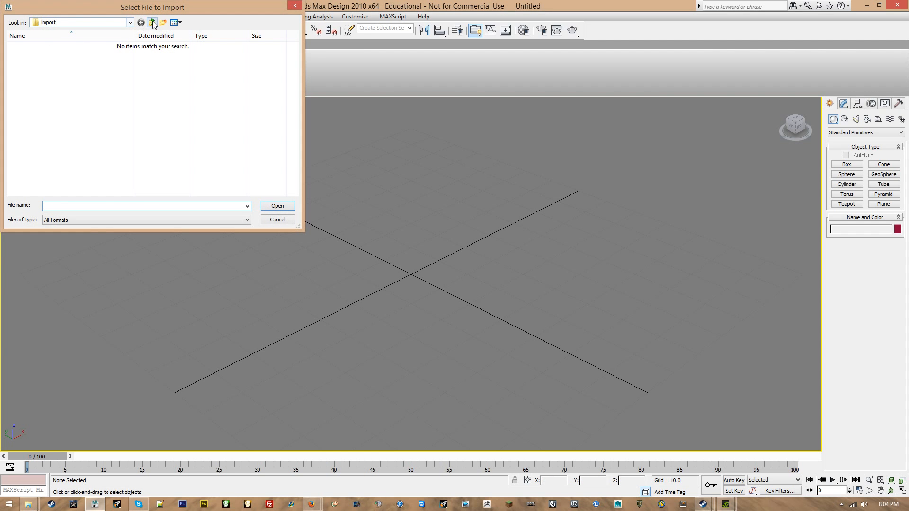
{"action": "left_click", "coordinate": [130, 22]}
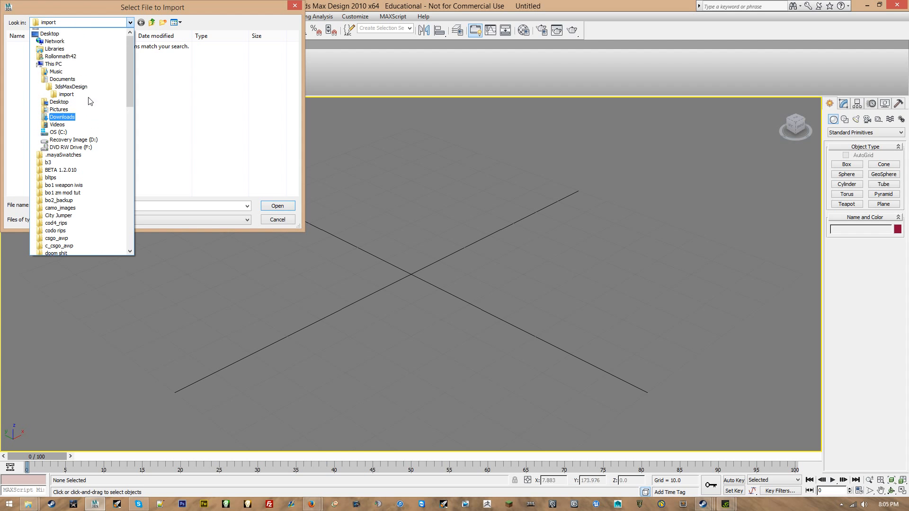
{"action": "left_click", "coordinate": [53, 64]}
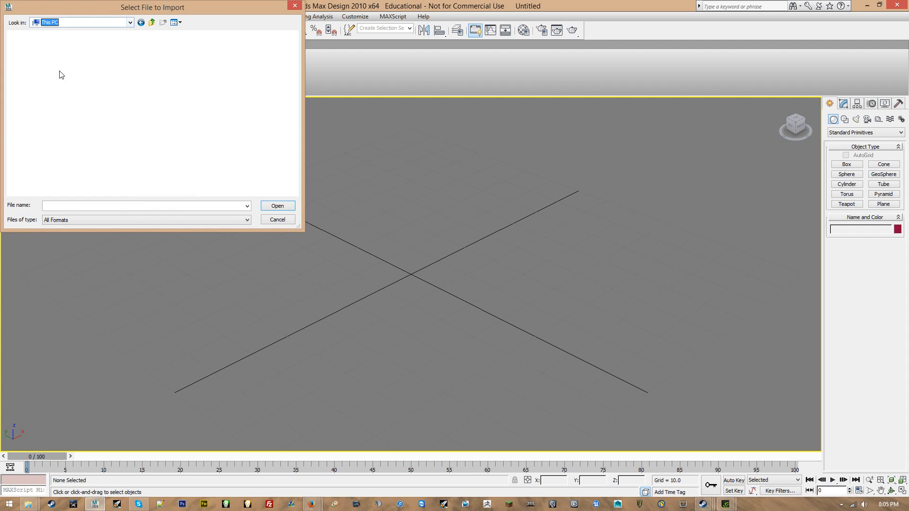
{"action": "double_click", "coordinate": [94, 139]}
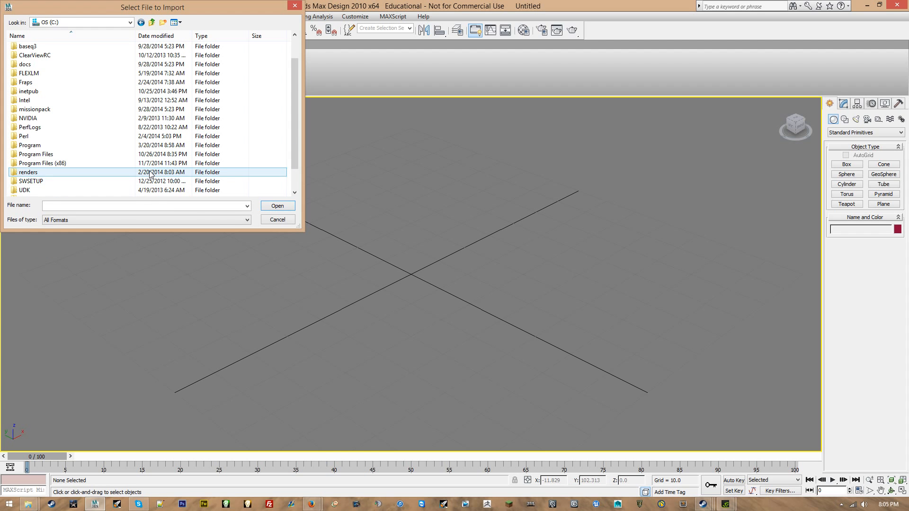
Browse to the Program Files (x86)\Steam\steamapps\common folder for the import.
{"action": "double_click", "coordinate": [150, 163]}
{"action": "left_click_drag", "start_coordinate": [296, 51], "coordinate": [295, 158]}
{"action": "double_click", "coordinate": [201, 74]}
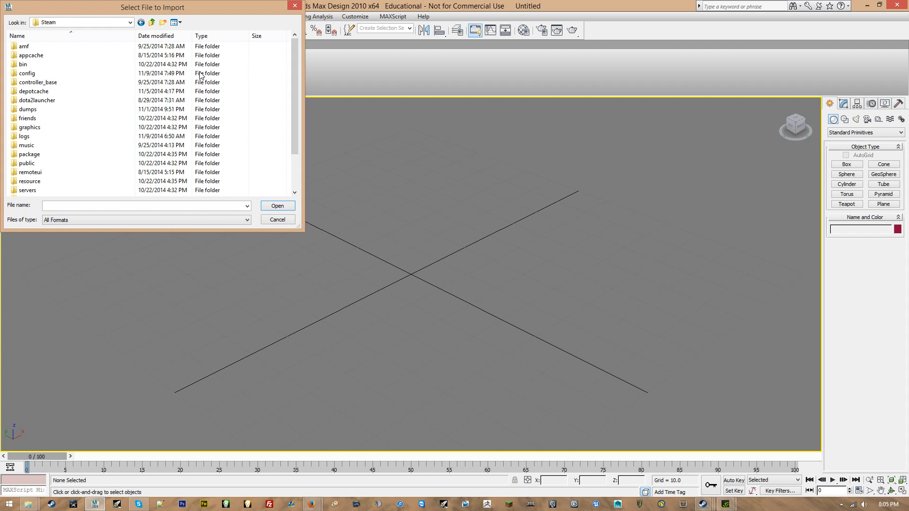
{"action": "scroll", "coordinate": [165, 104], "scroll_direction": "down", "scroll_amount": 2}
{"action": "double_click", "coordinate": [162, 172]}
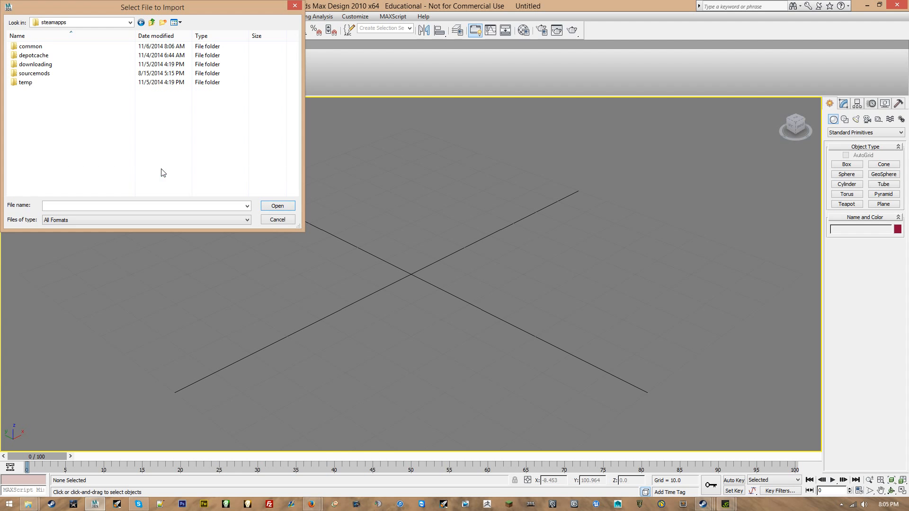
{"action": "double_click", "coordinate": [162, 47]}
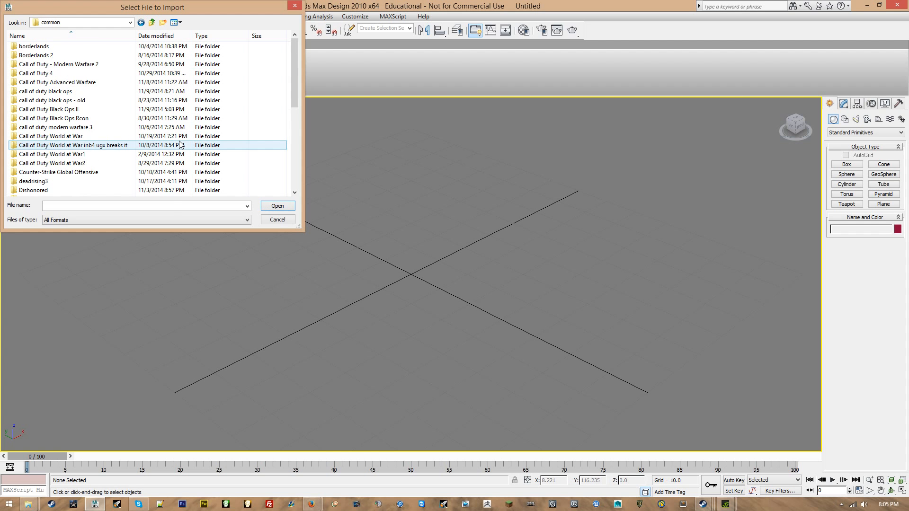
Go to Call of Duty World at War\model_export\custom_weapons\titanfall\p2011 for the import.
{"action": "double_click", "coordinate": [90, 137]}
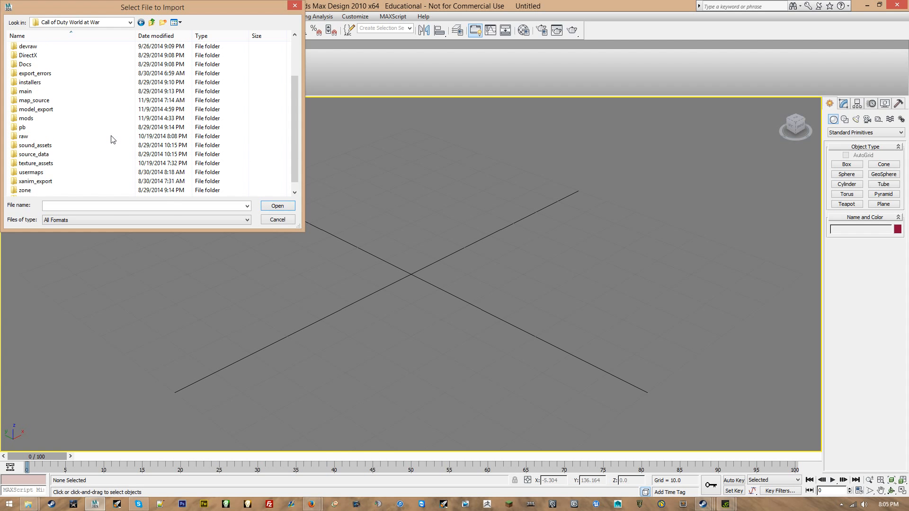
{"action": "double_click", "coordinate": [81, 109]}
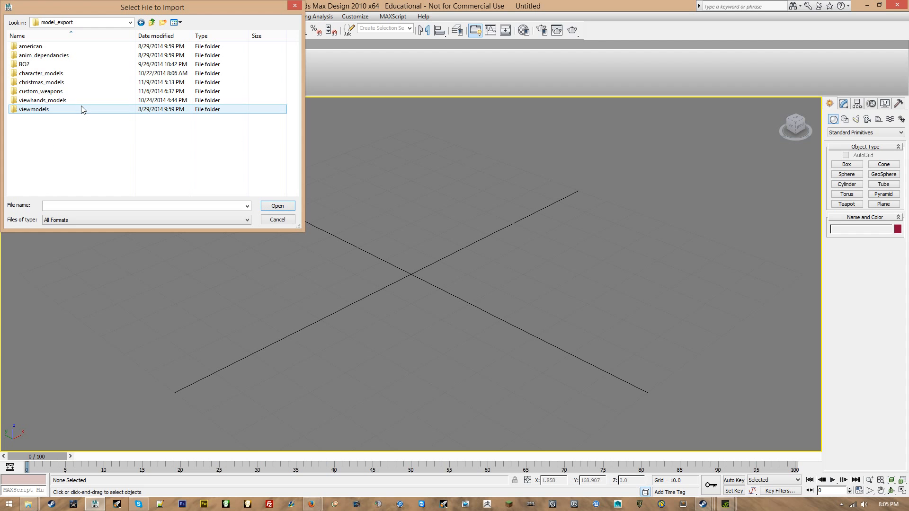
{"action": "double_click", "coordinate": [108, 94]}
{"action": "scroll", "coordinate": [107, 97], "scroll_direction": "down", "scroll_amount": 15}
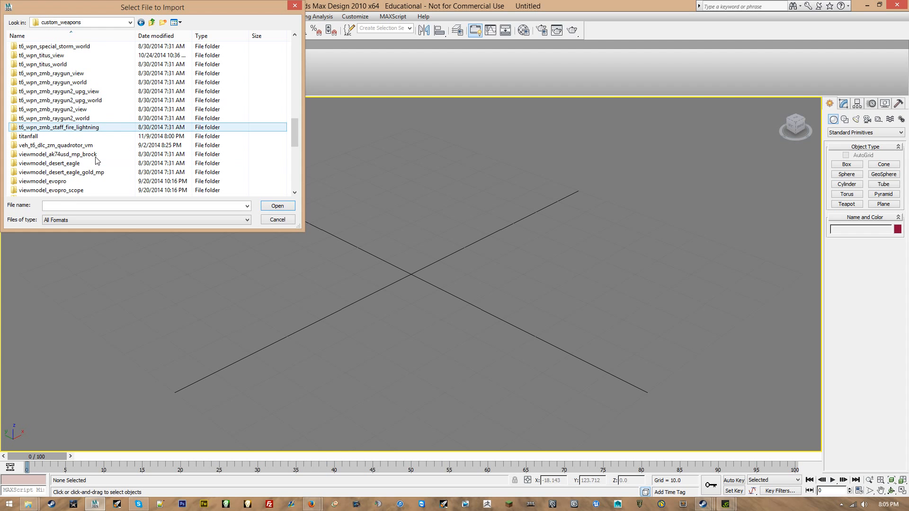
{"action": "double_click", "coordinate": [38, 136]}
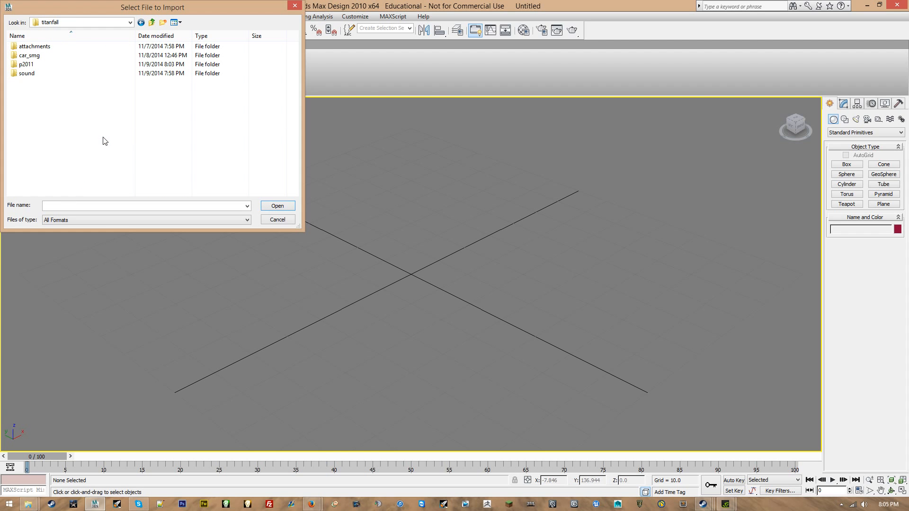
{"action": "double_click", "coordinate": [171, 65]}
Import v_p2011.dmx.smd with triangles and rebuilt smoothing groups but without the skeleton or missing-texture prompts, and deselect the model.
{"action": "scroll", "coordinate": [188, 158], "scroll_direction": "down", "scroll_amount": 6}
{"action": "scroll", "coordinate": [188, 157], "scroll_direction": "down", "scroll_amount": 9}
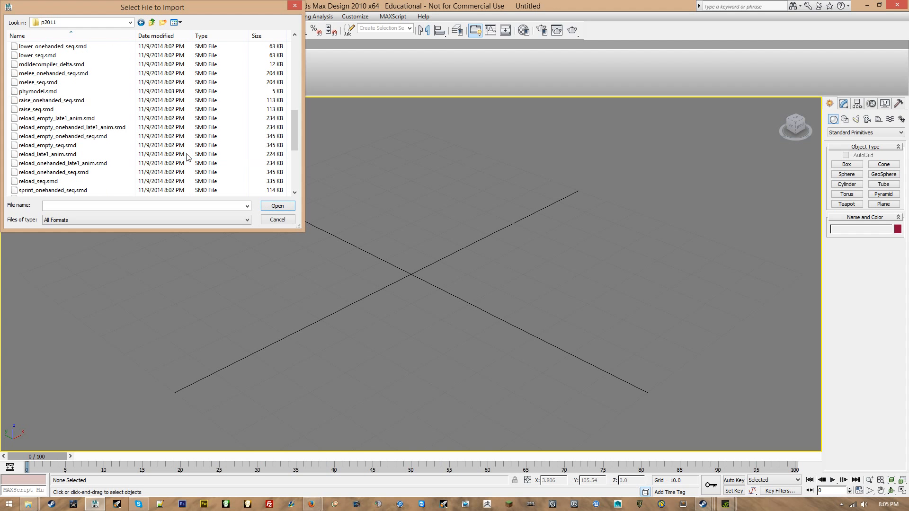
{"action": "scroll", "coordinate": [198, 157], "scroll_direction": "down", "scroll_amount": 2}
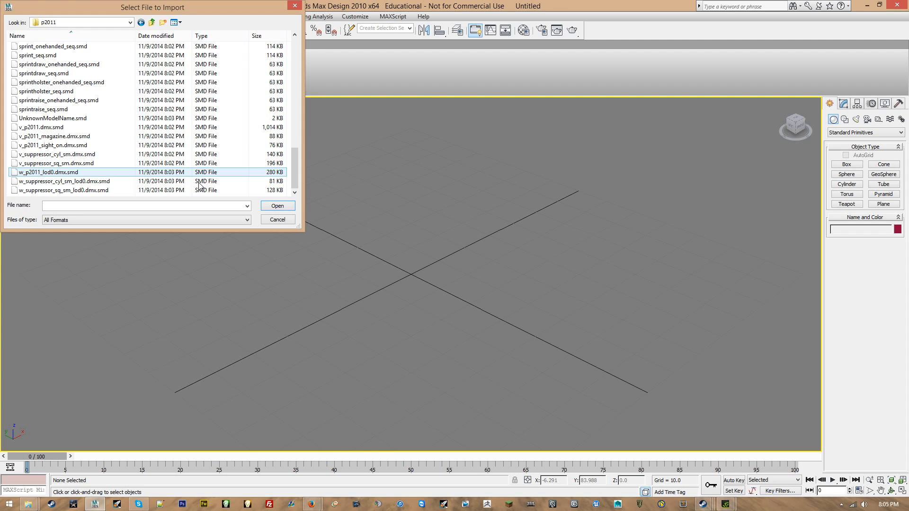
{"action": "left_click", "coordinate": [181, 128]}
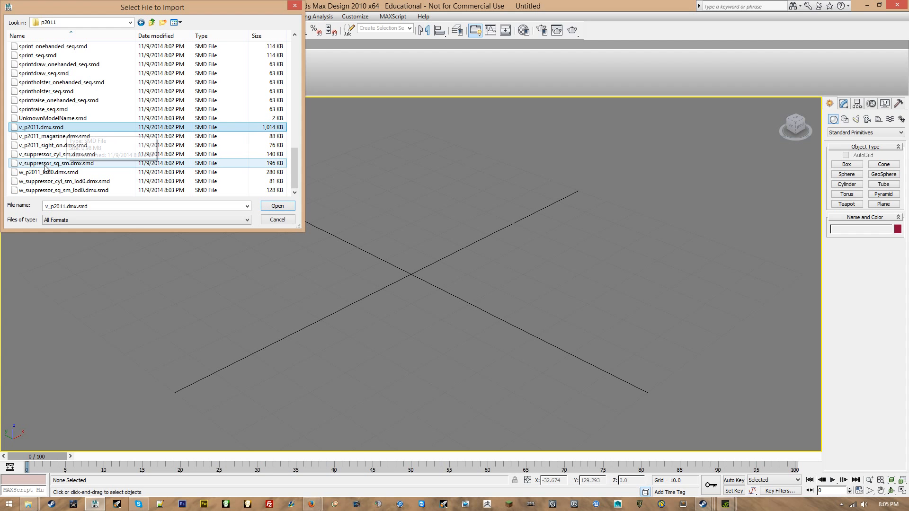
{"action": "double_click", "coordinate": [64, 126]}
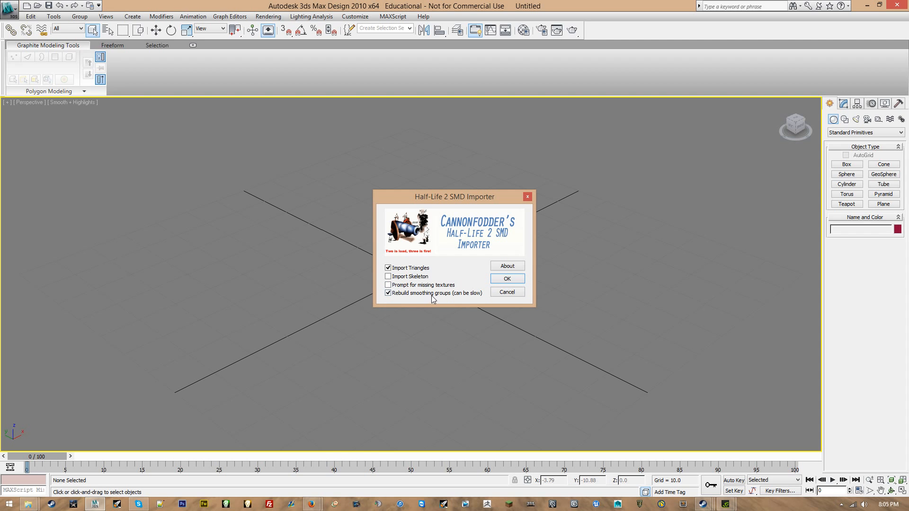
{"action": "left_click", "coordinate": [511, 279]}
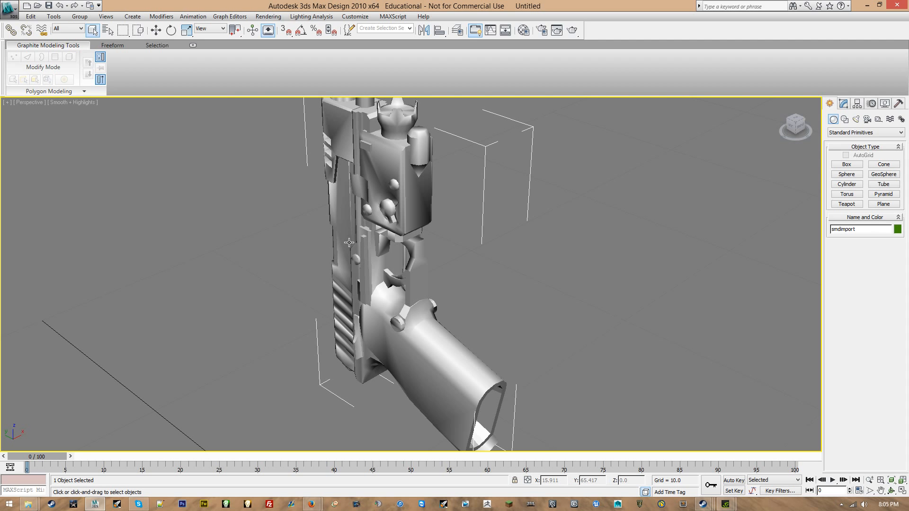
{"action": "middle_click_drag", "start_coordinate": [264, 297], "coordinate": [318, 301], "text": "alt"}
{"action": "left_click", "coordinate": [223, 275]}
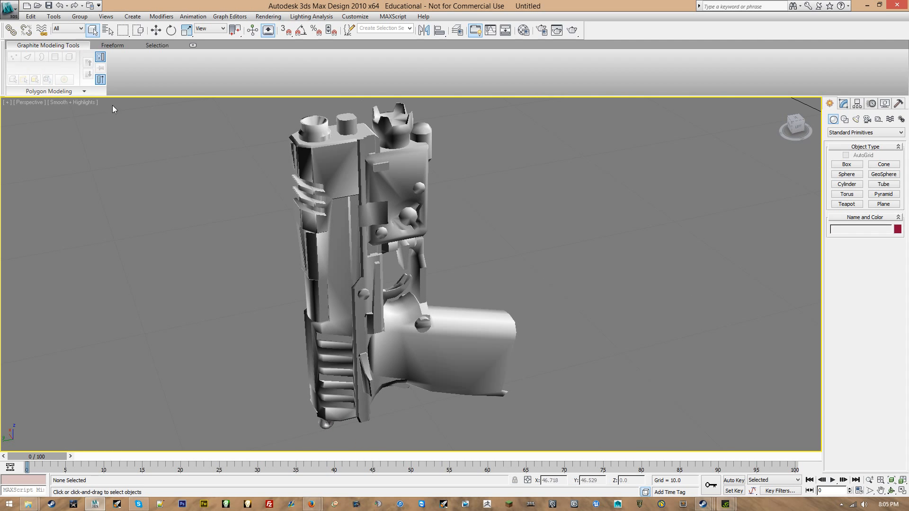
Try to import v_p2011_sight_on.dmx.smd into the pistol scene, skipping the object with the conflicting name.
{"action": "left_click", "coordinate": [9, 8]}
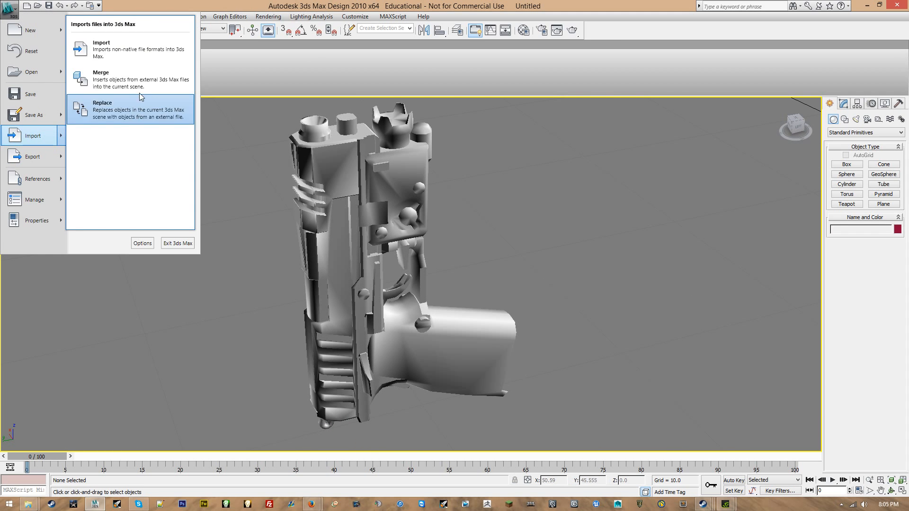
{"action": "left_click", "coordinate": [95, 33]}
{"action": "left_click", "coordinate": [159, 181]}
{"action": "scroll", "coordinate": [159, 181], "scroll_direction": "down", "scroll_amount": 15}
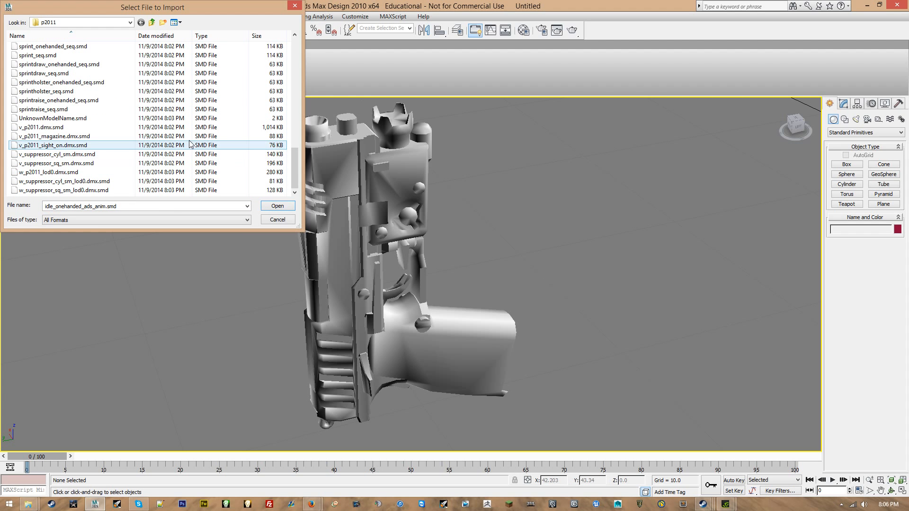
{"action": "double_click", "coordinate": [194, 145]}
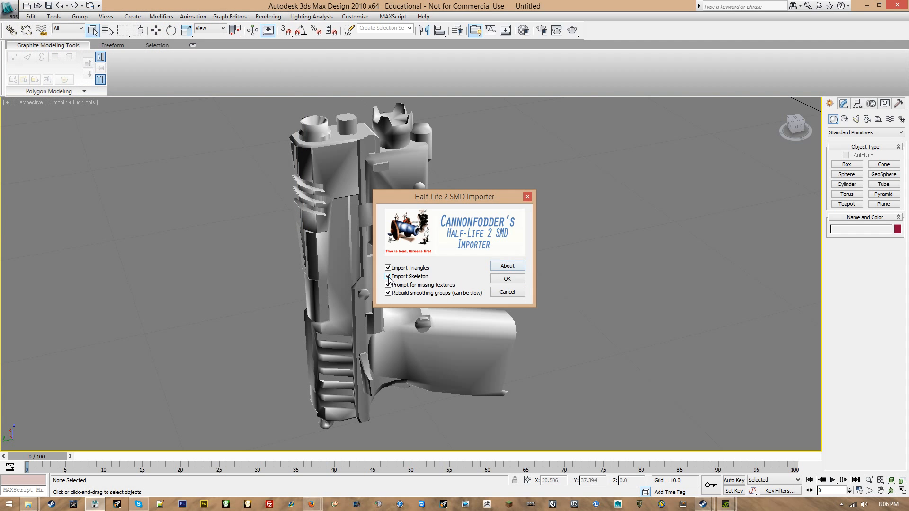
{"action": "left_click", "coordinate": [507, 278]}
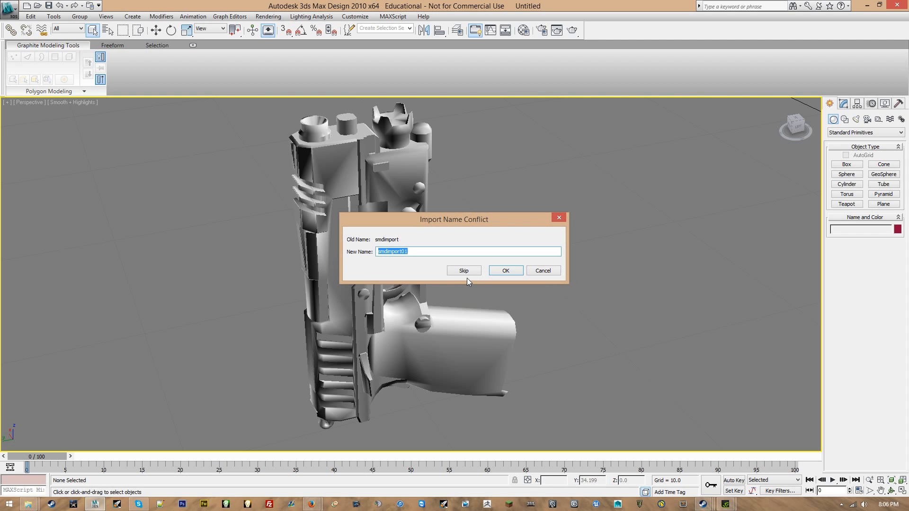
{"action": "left_click", "coordinate": [463, 274]}
{"action": "scroll", "coordinate": [463, 274], "scroll_direction": "up", "scroll_amount": 1}
{"action": "mouse_move", "coordinate": [379, 286]}
{"action": "middle_mouse_down", "text": "alt"}
{"action": "mouse_move", "coordinate": [461, 250]}
{"action": "mouse_move", "coordinate": [370, 287]}
{"action": "middle_mouse_up", "text": "alt"}
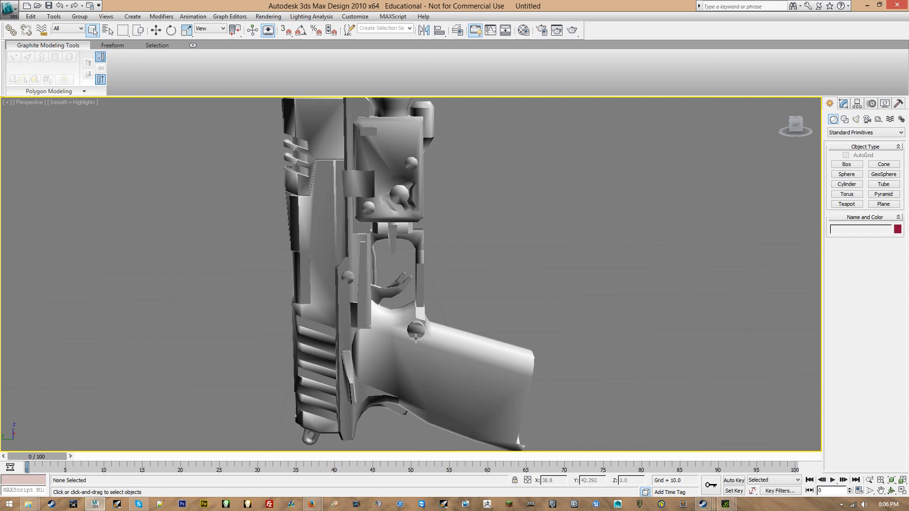
Delete the imported pistol model and undo the deletion.
{"action": "left_click", "coordinate": [430, 338]}
{"action": "key", "text": "z"}
{"action": "scroll", "coordinate": [430, 337], "scroll_direction": "down", "scroll_amount": 2}
{"action": "key", "text": "Delete"}
{"action": "scroll", "coordinate": [433, 328], "scroll_direction": "down", "scroll_amount": 4}
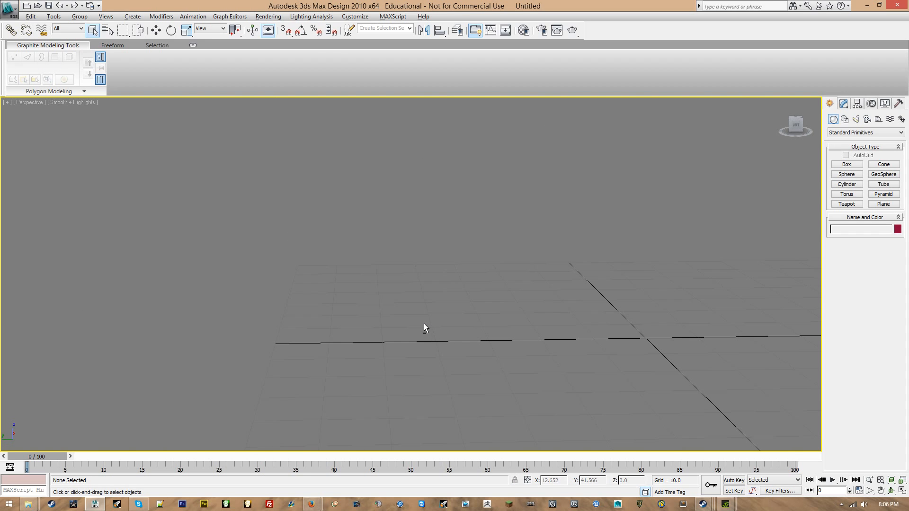
{"action": "middle_click_drag", "start_coordinate": [424, 323], "coordinate": [472, 331], "text": "alt"}
{"action": "key", "text": "ctrl+z"}
{"action": "scroll", "coordinate": [470, 330], "scroll_direction": "up", "scroll_amount": 6}
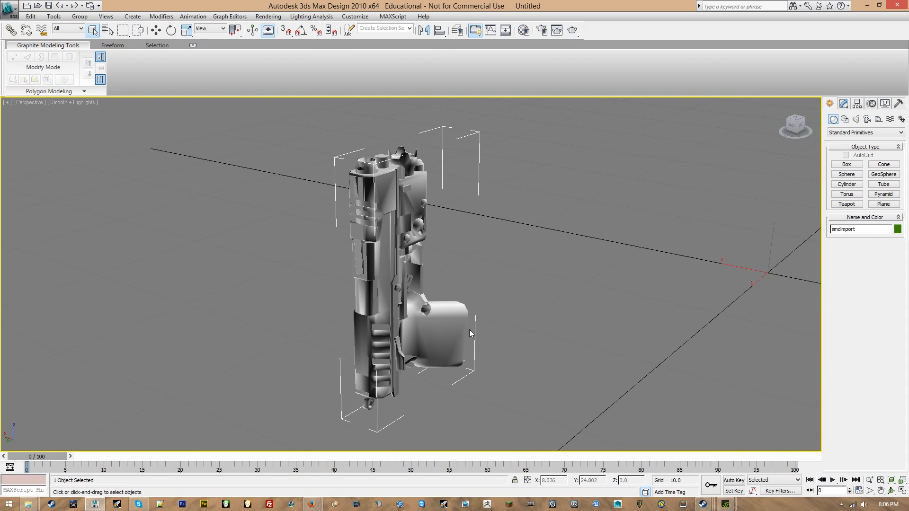
Select the imported pistol model and delete it from the scene.
{"action": "middle_click_drag", "start_coordinate": [413, 307], "coordinate": [405, 307], "text": "alt"}
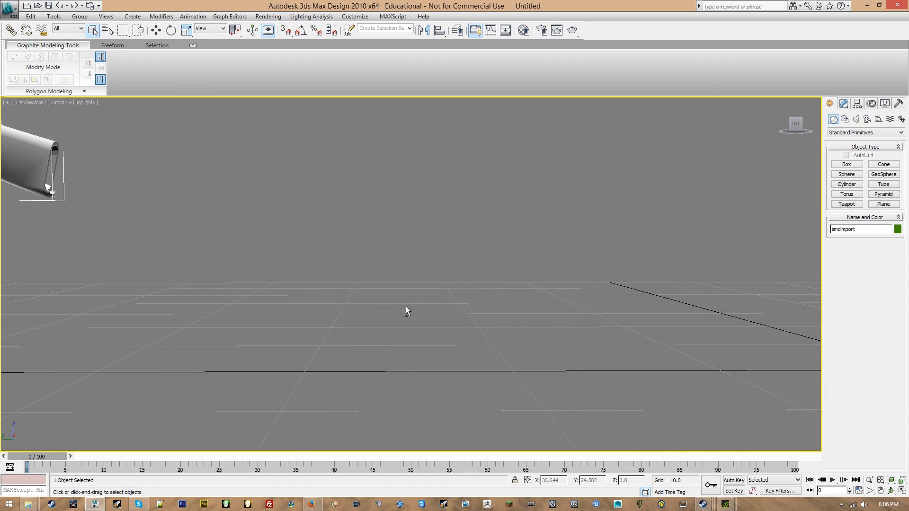
{"action": "left_click", "coordinate": [194, 232]}
{"action": "left_click", "coordinate": [49, 177]}
{"action": "middle_click_drag", "start_coordinate": [59, 185], "coordinate": [266, 233], "text": "alt"}
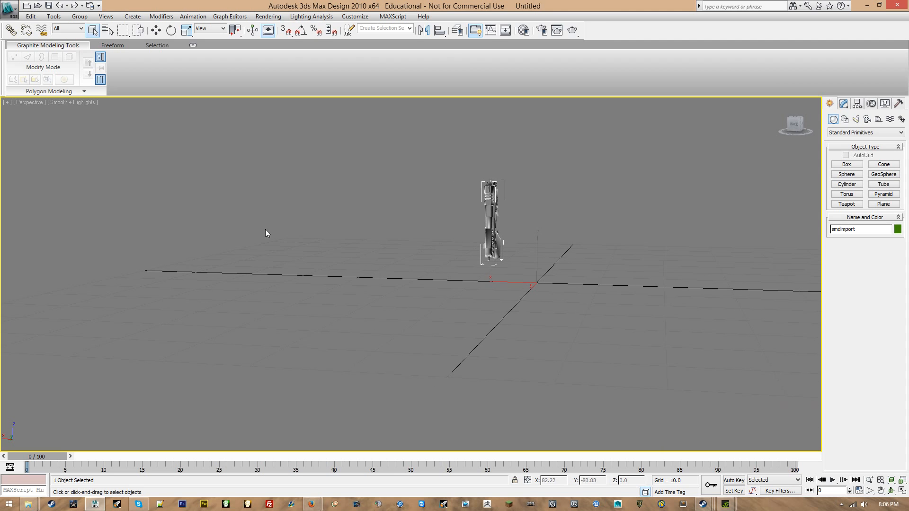
{"action": "key", "text": "Delete"}
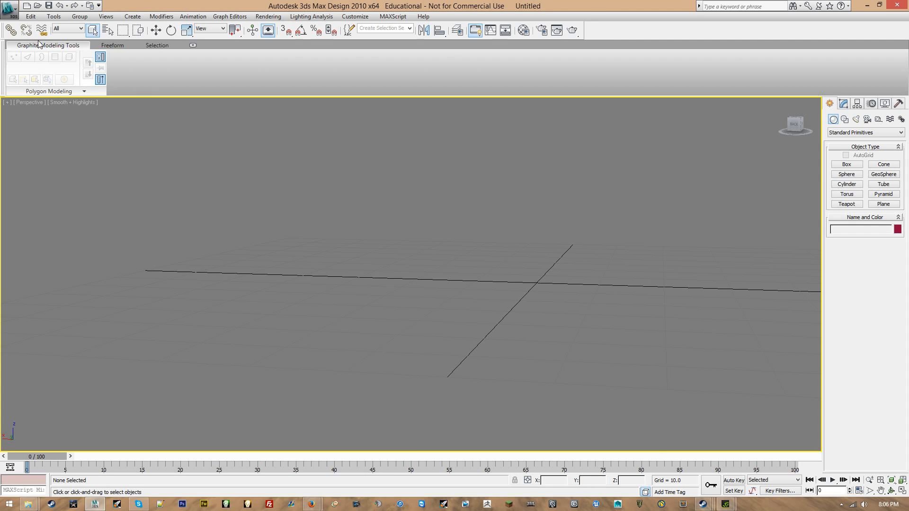
Import v_p2011.dmx.smd from the p2011 folder into the emptied scene again.
{"action": "left_click", "coordinate": [10, 9]}
{"action": "left_click", "coordinate": [43, 137]}
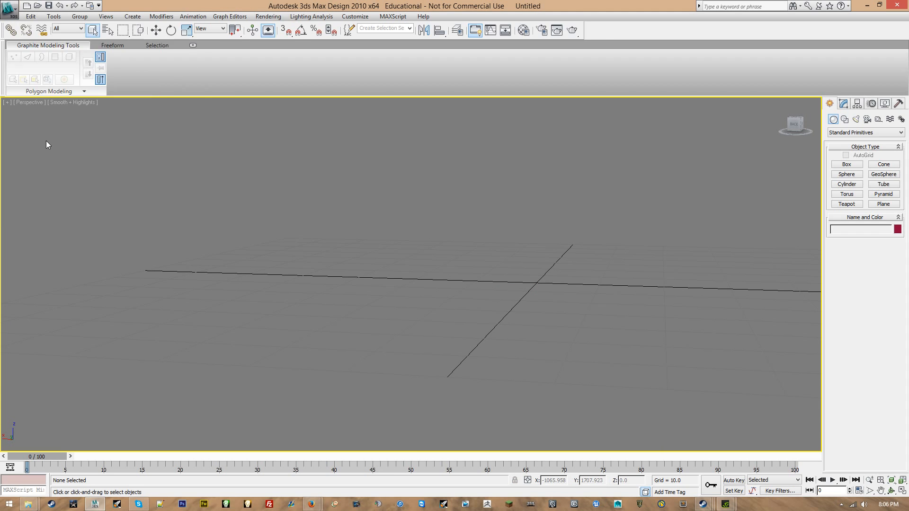
{"action": "scroll", "coordinate": [86, 132], "scroll_direction": "down", "scroll_amount": 15}
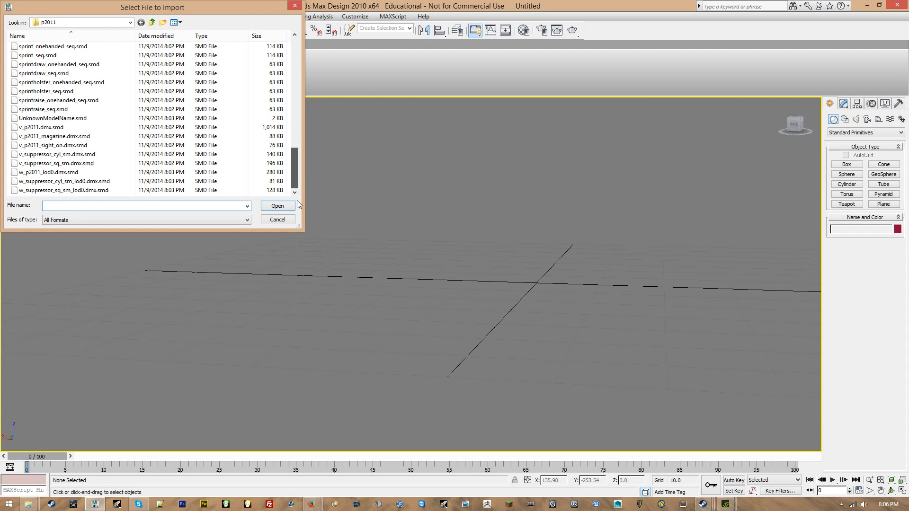
{"action": "double_click", "coordinate": [86, 128]}
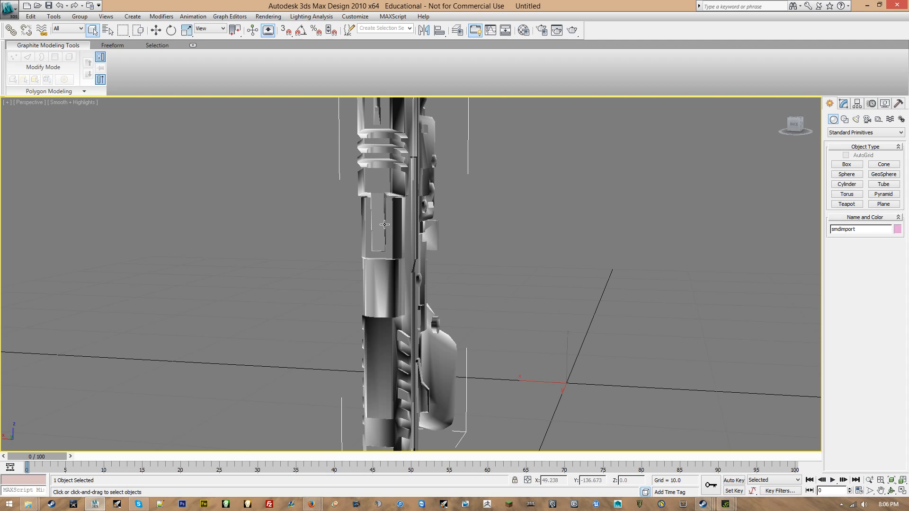
Import the magazine model v_p2011_magazine.dmx.smd from the p2011 folder, accepting the suggested new object name.
{"action": "left_click", "coordinate": [531, 299]}
{"action": "left_click", "coordinate": [9, 8]}
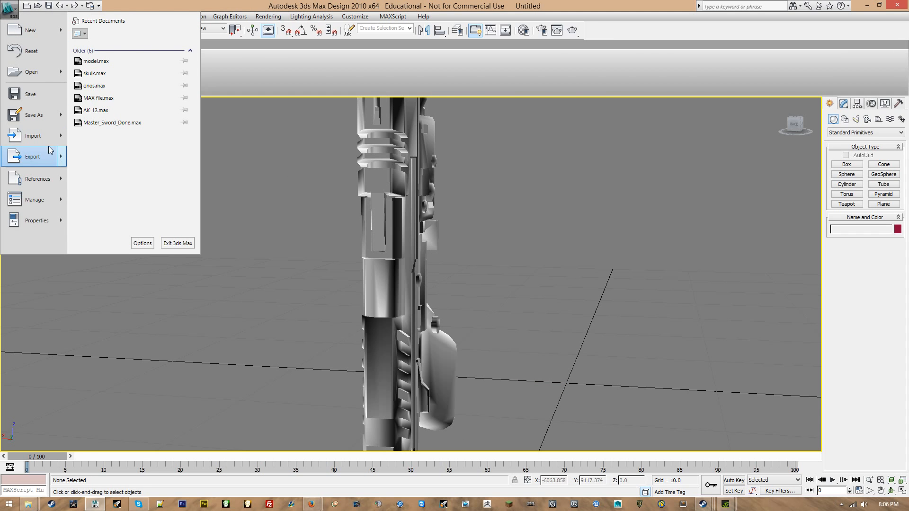
{"action": "mouse_move", "coordinate": [47, 139]}
{"action": "left_click", "coordinate": [97, 47]}
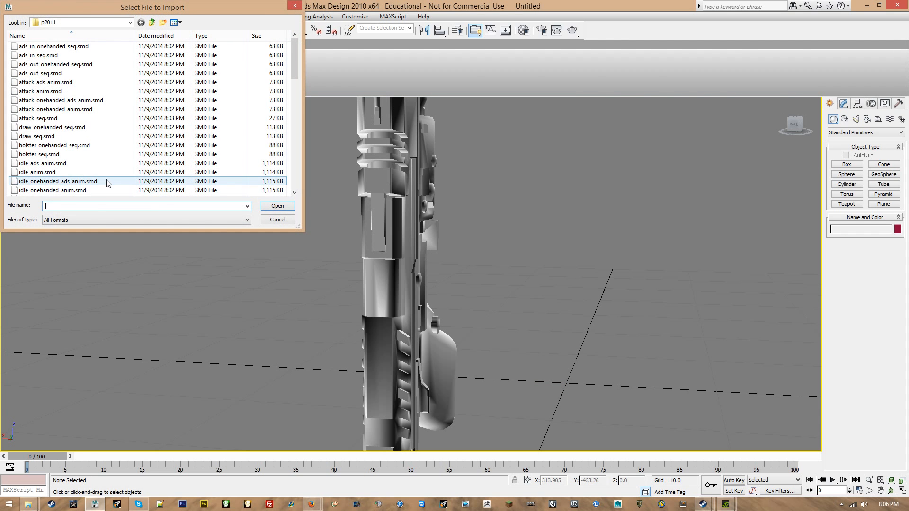
{"action": "scroll", "coordinate": [108, 183], "scroll_direction": "down", "scroll_amount": 14}
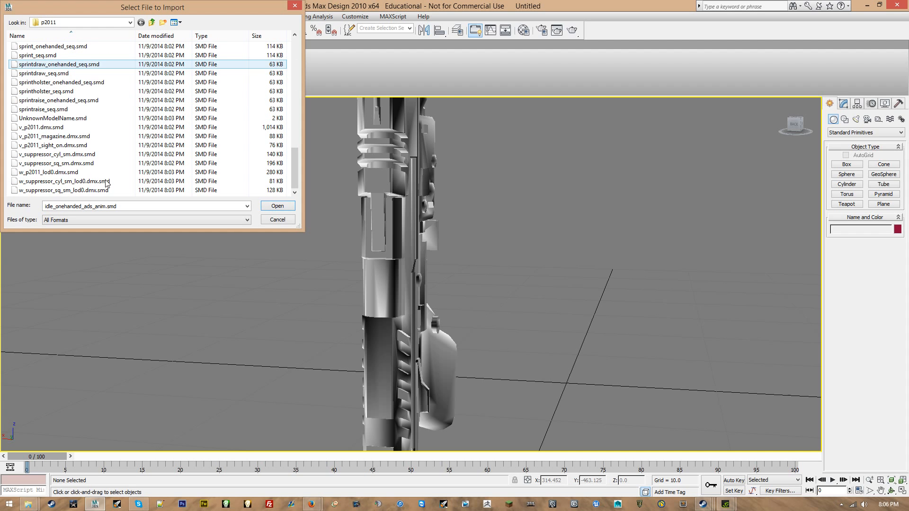
{"action": "double_click", "coordinate": [93, 136]}
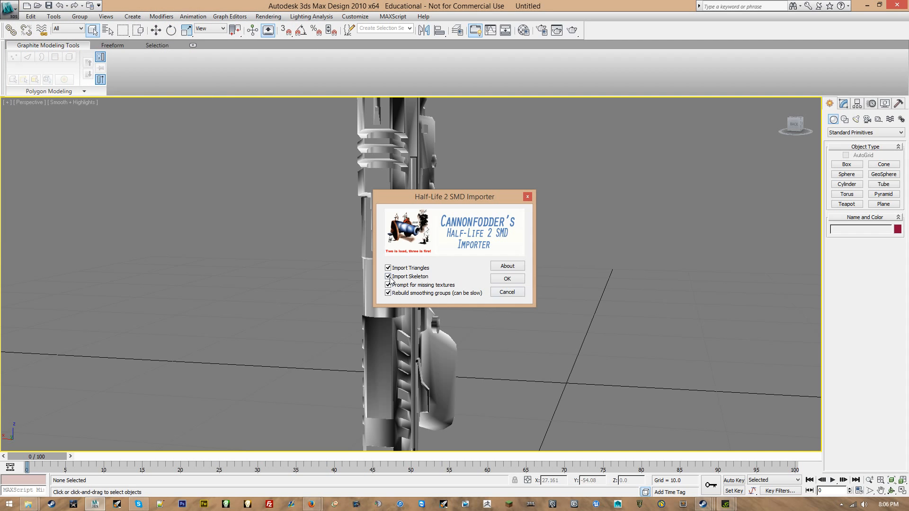
{"action": "left_click", "coordinate": [508, 279]}
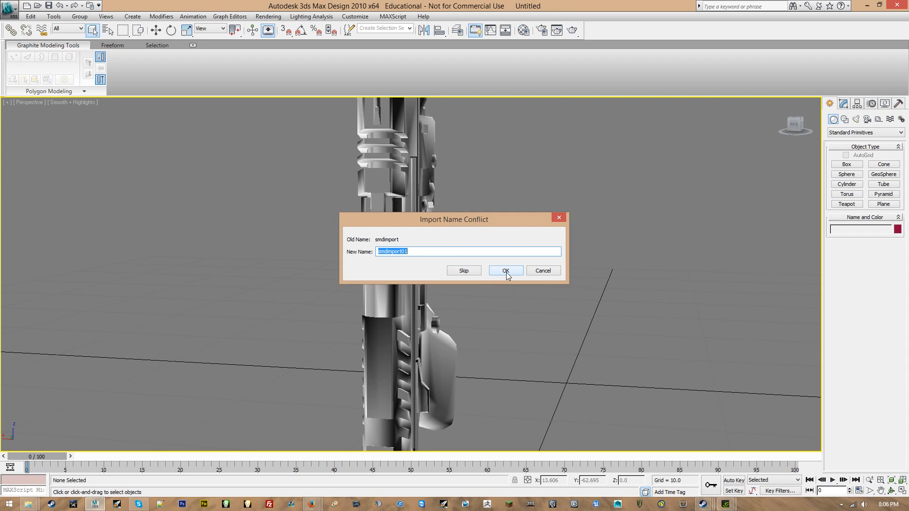
{"action": "left_click", "coordinate": [506, 272]}
{"action": "middle_click_drag", "start_coordinate": [441, 305], "coordinate": [392, 297], "text": "alt"}
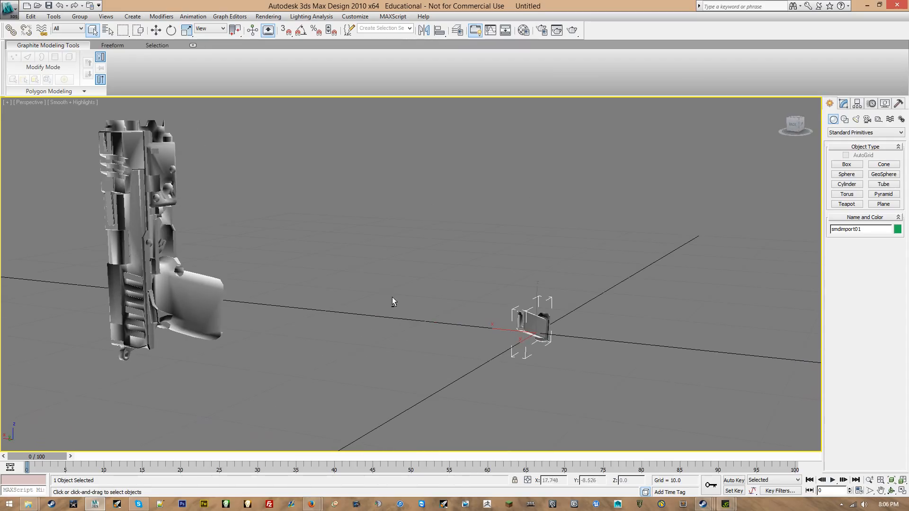
Import the sight model v_p2011_sight_on.dmx.smd from the p2011 folder, accepting the suggested new object name.
{"action": "left_click", "coordinate": [21, 109]}
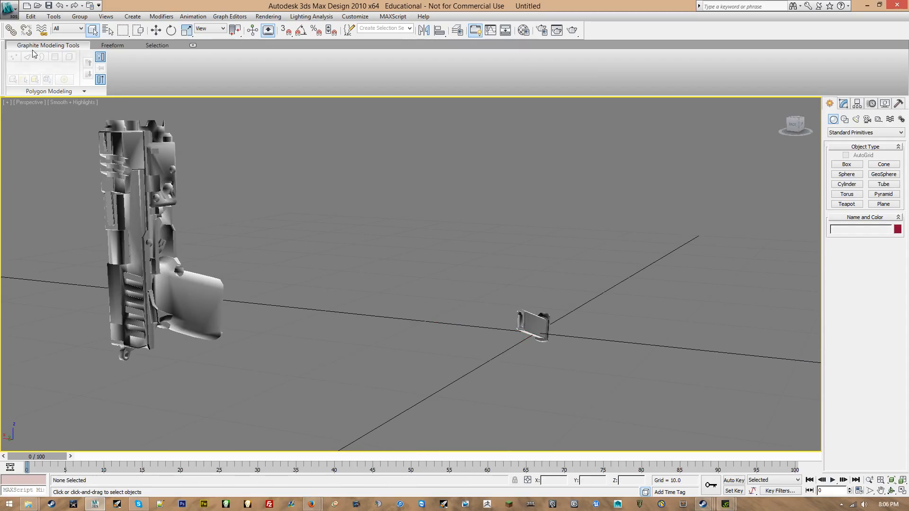
{"action": "left_click", "coordinate": [14, 20]}
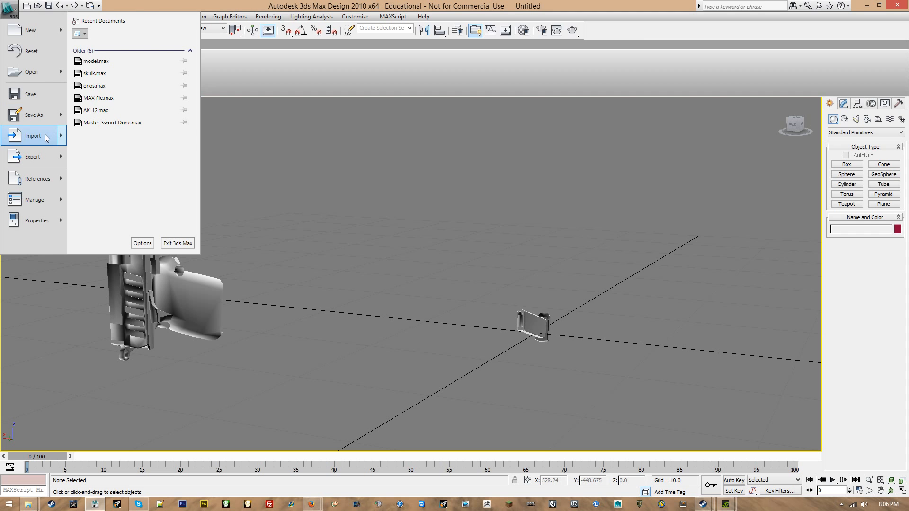
{"action": "mouse_move", "coordinate": [45, 136]}
{"action": "left_click", "coordinate": [118, 50]}
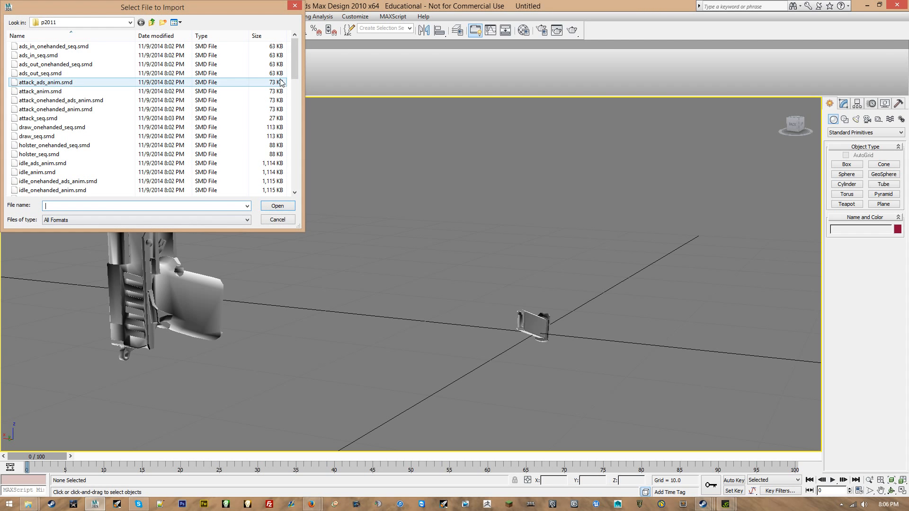
{"action": "left_click_drag", "start_coordinate": [295, 76], "coordinate": [295, 185]}
{"action": "left_click", "coordinate": [100, 145]}
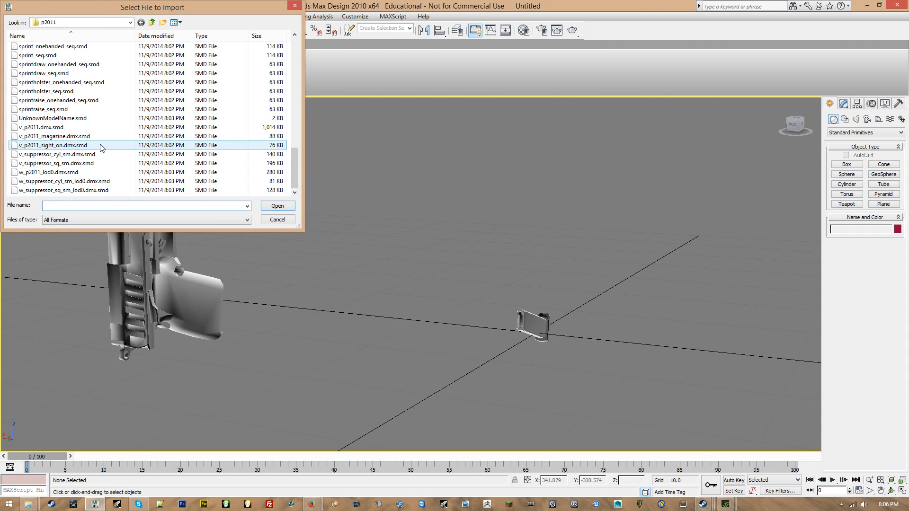
{"action": "double_click", "coordinate": [101, 145]}
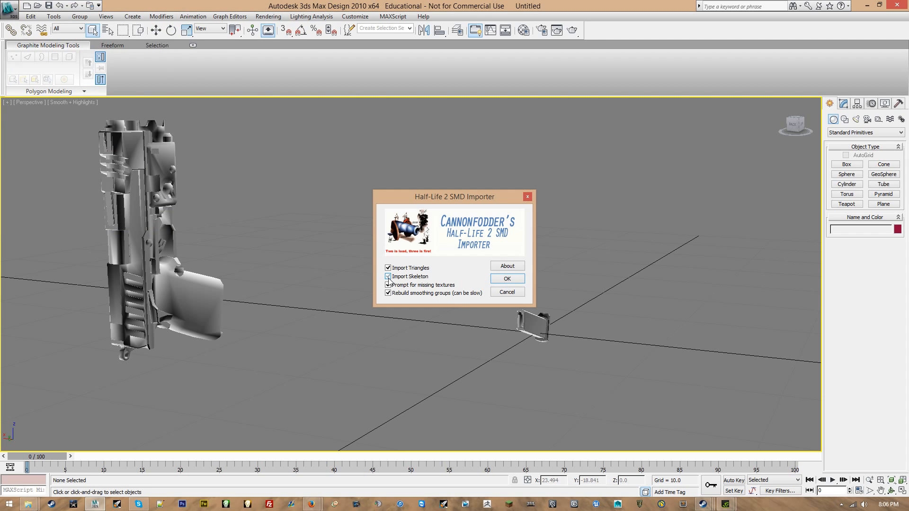
{"action": "left_click", "coordinate": [505, 281]}
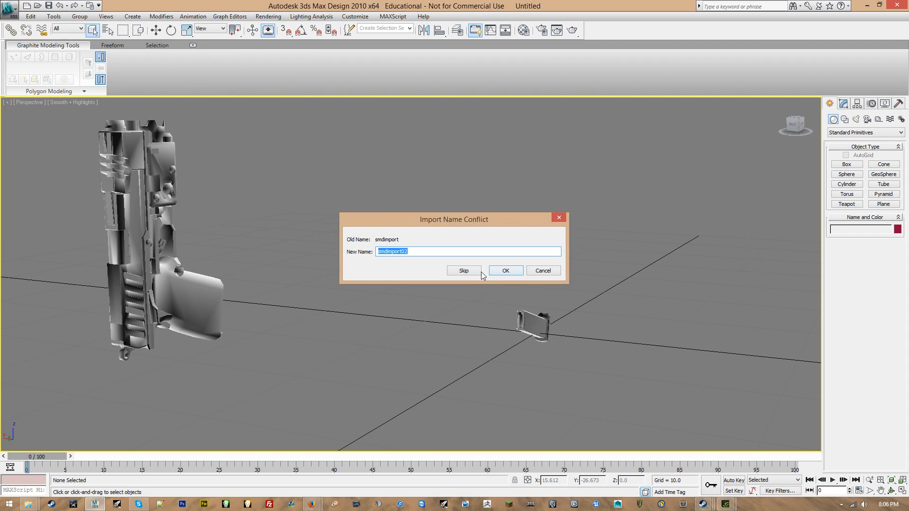
{"action": "left_click", "coordinate": [503, 272]}
{"action": "scroll", "coordinate": [300, 253], "scroll_direction": "down", "scroll_amount": 1}
{"action": "left_click", "coordinate": [259, 199]}
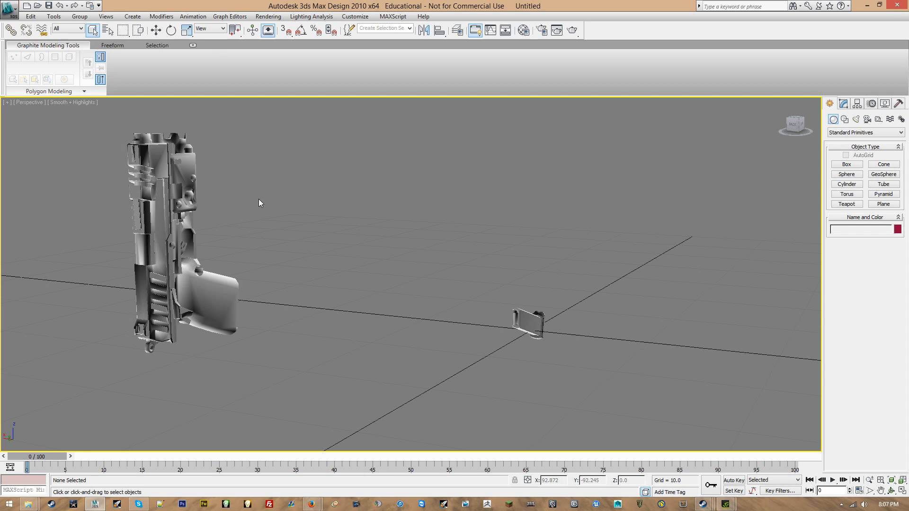
{"action": "middle_click_drag", "start_coordinate": [331, 247], "coordinate": [407, 274], "text": "alt"}
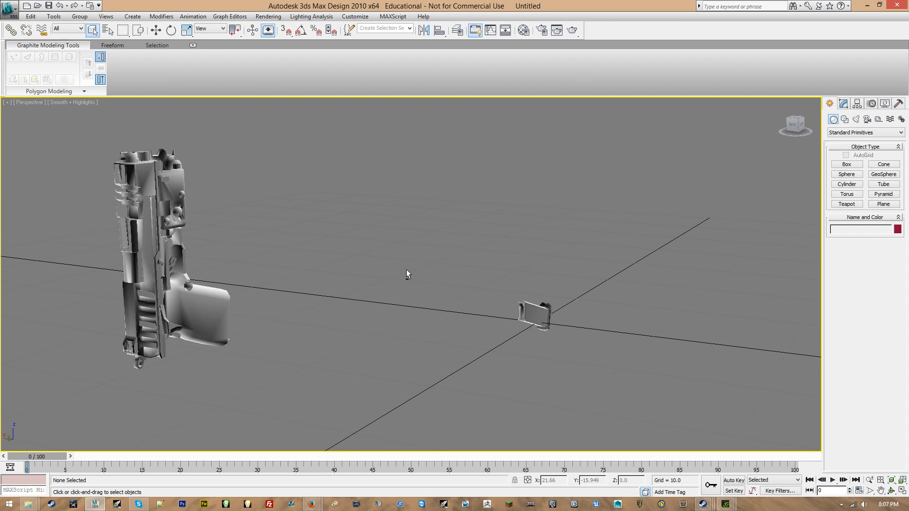
{"action": "left_click", "coordinate": [544, 317]}
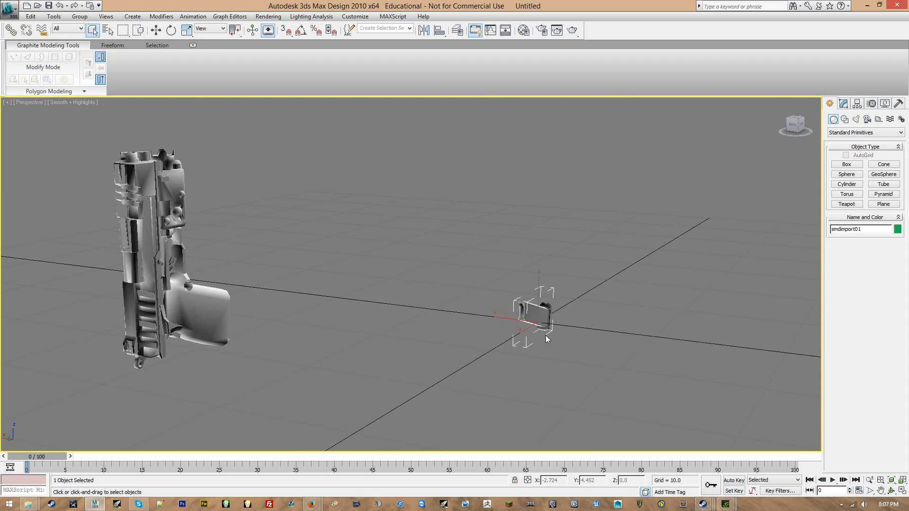
{"action": "left_click", "coordinate": [153, 231]}
{"action": "left_click", "coordinate": [67, 135]}
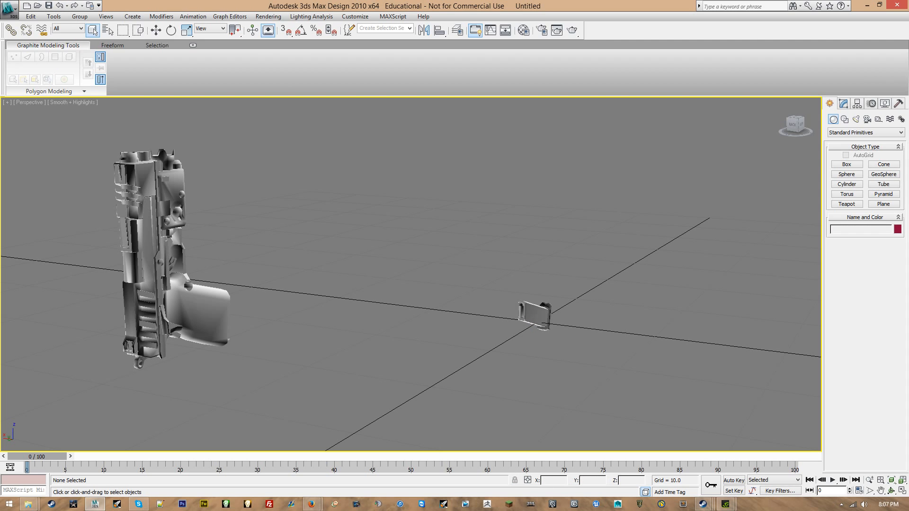
Import v_suppressor_cyl_sm.dmx.smd with triangles and rebuilt smoothing groups, but without the skeleton or missing-texture prompts, accepting the suggested object name.
{"action": "left_click", "coordinate": [11, 9]}
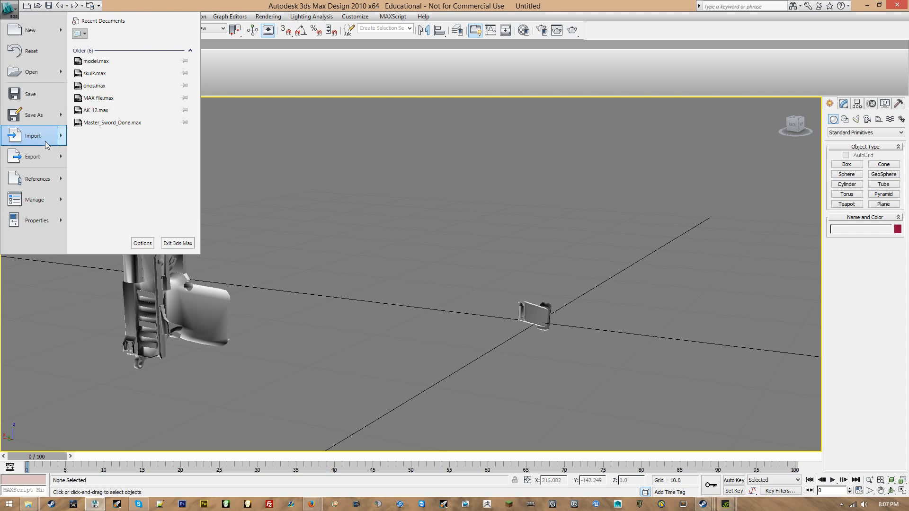
{"action": "mouse_move", "coordinate": [46, 145]}
{"action": "left_click", "coordinate": [140, 54]}
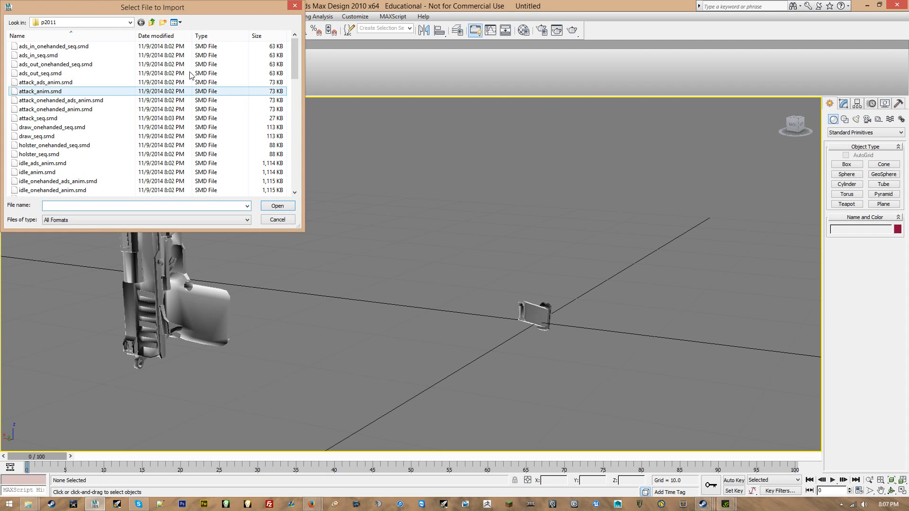
{"action": "left_click_drag", "start_coordinate": [294, 60], "coordinate": [296, 187]}
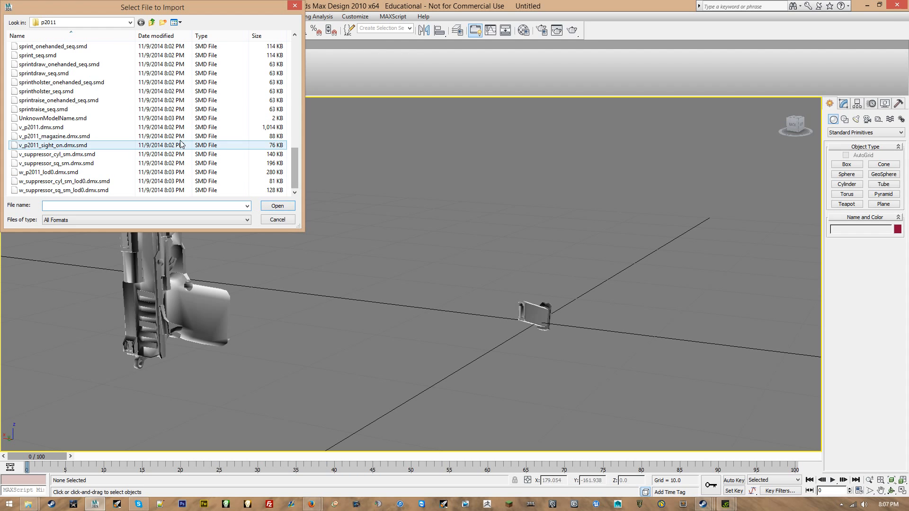
{"action": "left_click", "coordinate": [169, 156]}
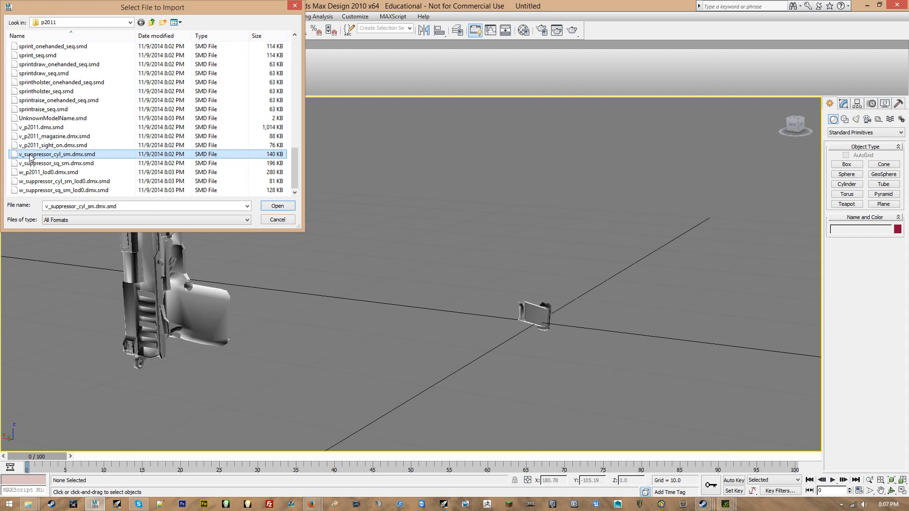
{"action": "double_click", "coordinate": [94, 154]}
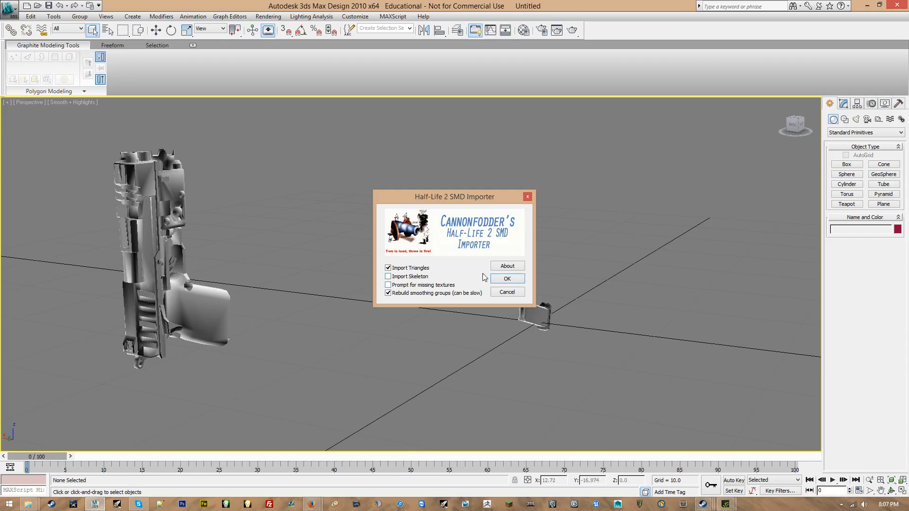
{"action": "left_click", "coordinate": [506, 281]}
{"action": "left_click", "coordinate": [499, 272]}
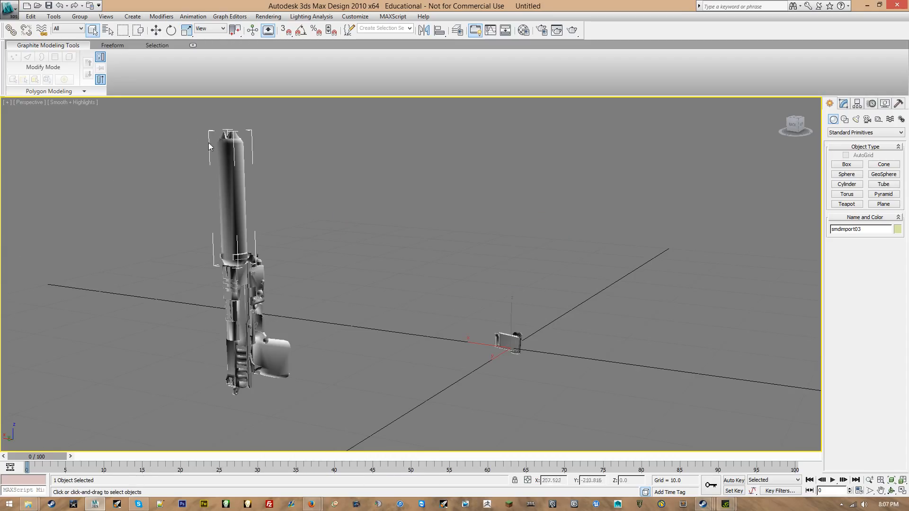
Import the square suppressor v_suppressor_sq_sm.dmx.smd without its skeleton, accepting the suggested new object name.
{"action": "left_click", "coordinate": [9, 8]}
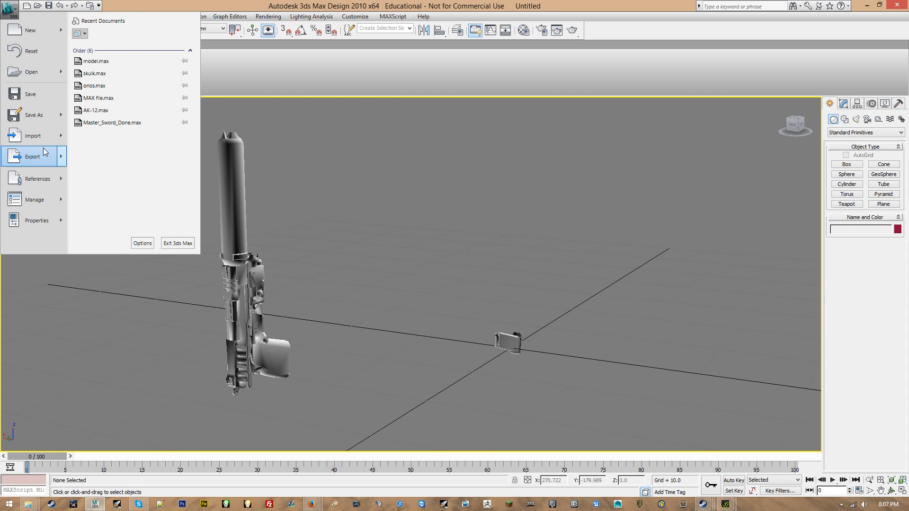
{"action": "mouse_move", "coordinate": [49, 140]}
{"action": "left_click", "coordinate": [95, 47]}
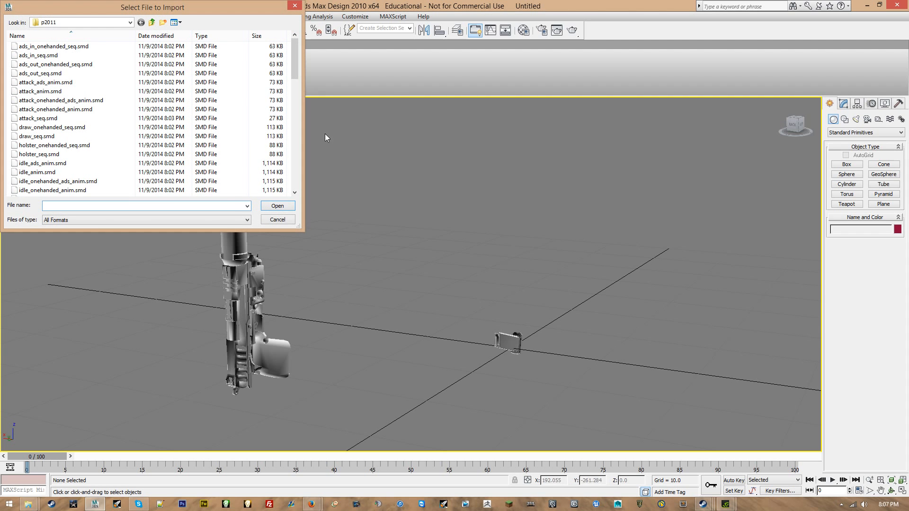
{"action": "left_click_drag", "start_coordinate": [291, 70], "coordinate": [296, 180]}
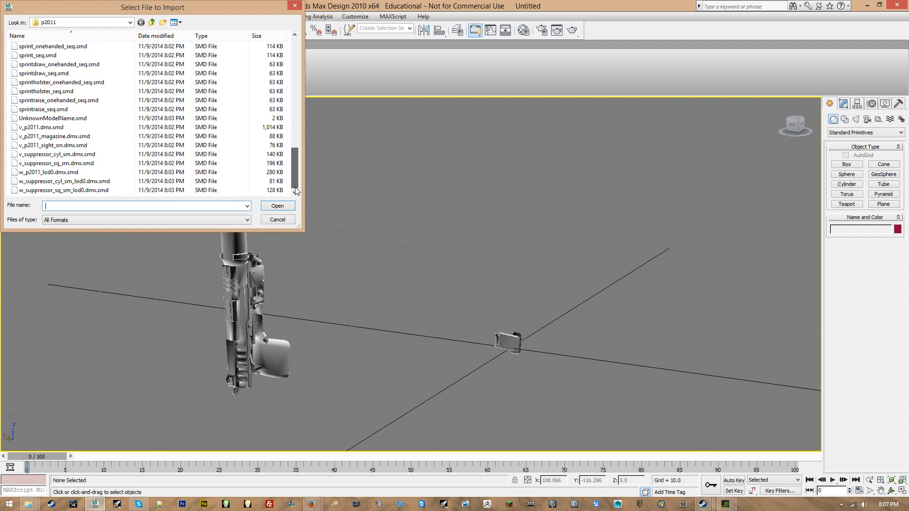
{"action": "left_click", "coordinate": [198, 163]}
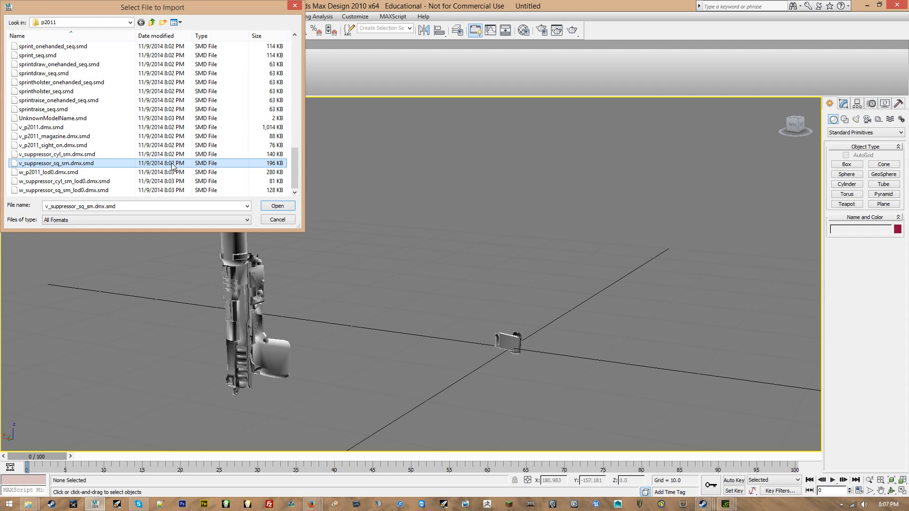
{"action": "double_click", "coordinate": [59, 165]}
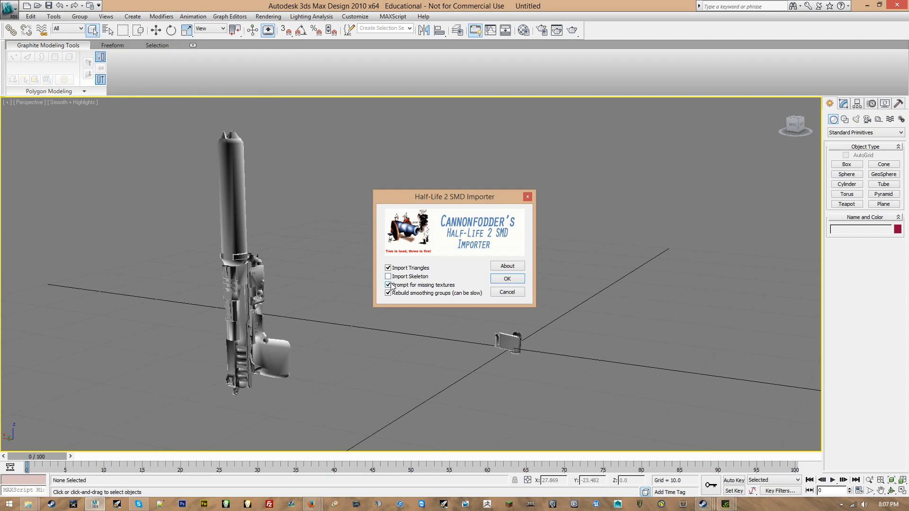
{"action": "left_click", "coordinate": [507, 282]}
{"action": "left_click", "coordinate": [508, 271]}
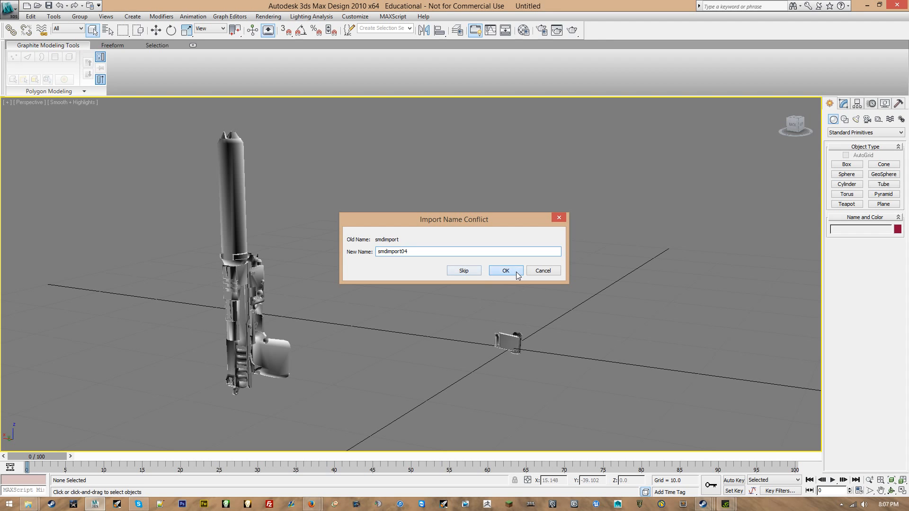
{"action": "left_click", "coordinate": [411, 263]}
{"action": "middle_click_drag", "start_coordinate": [419, 258], "coordinate": [291, 289], "text": "alt"}
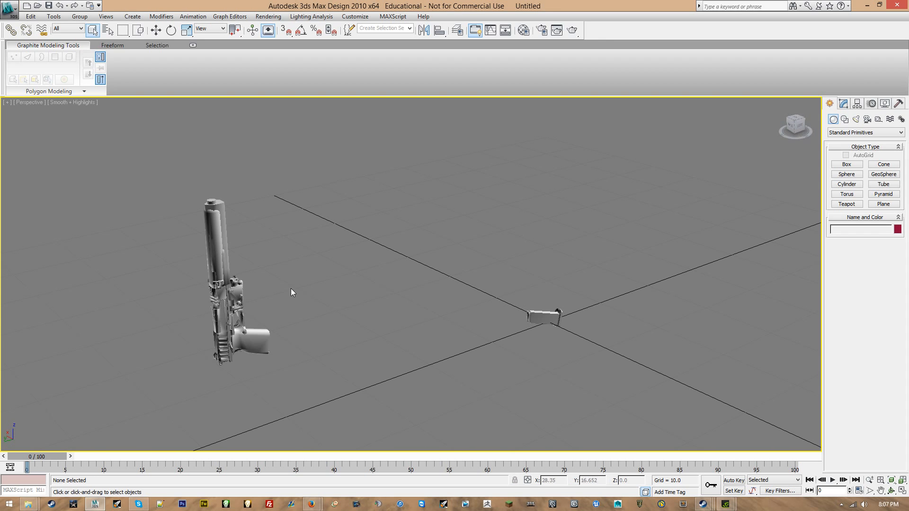
Select all five imported parts together: the pistol, sight, both suppressors and the separate magazine.
{"action": "left_click_drag", "start_coordinate": [167, 200], "coordinate": [351, 457]}
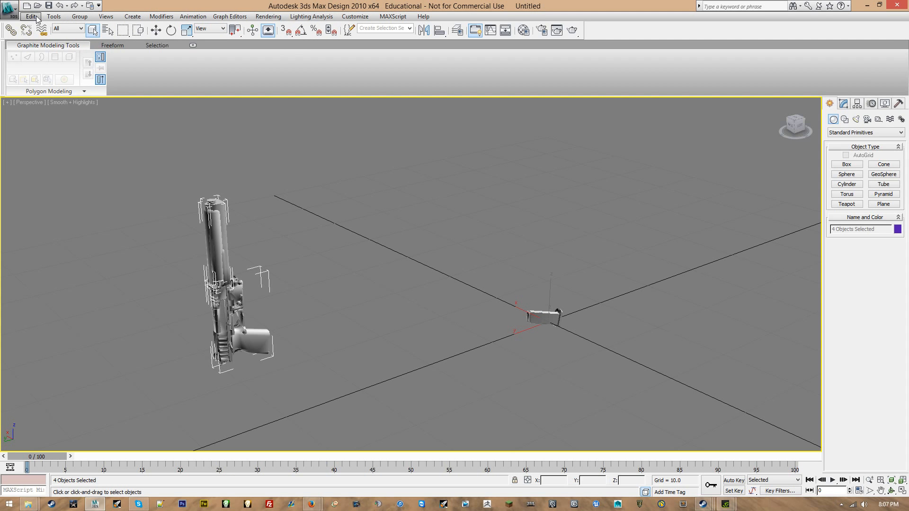
{"action": "left_click", "coordinate": [54, 17]}
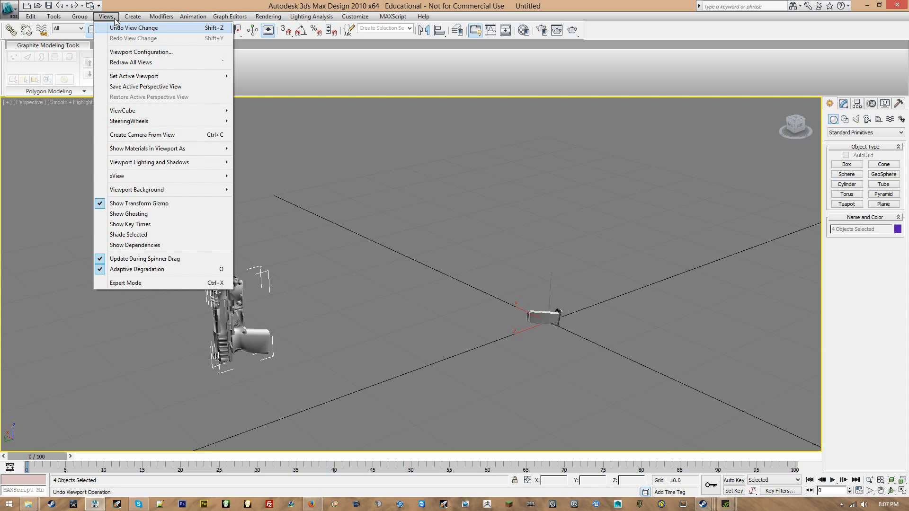
{"action": "left_click", "coordinate": [331, 21]}
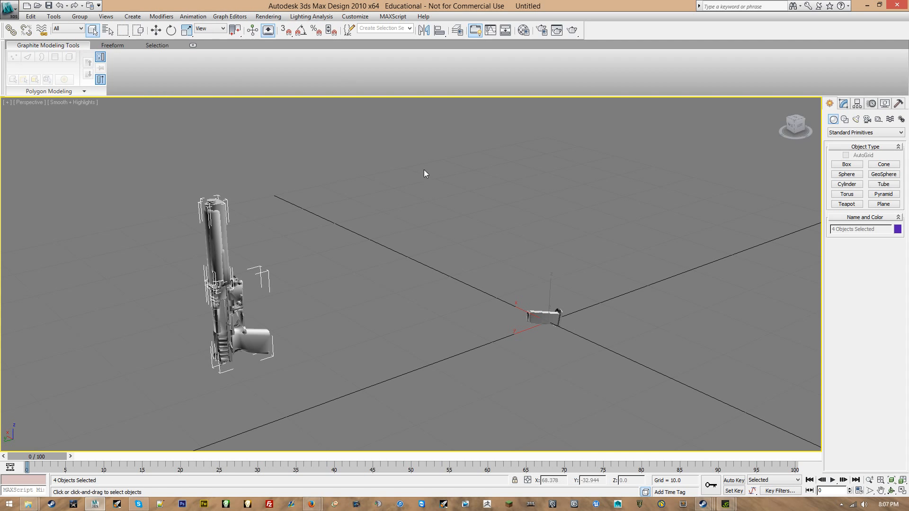
{"action": "middle_click_drag", "start_coordinate": [424, 169], "coordinate": [419, 208], "text": "alt"}
{"action": "scroll", "coordinate": [458, 188], "scroll_direction": "down", "scroll_amount": 5}
{"action": "scroll", "coordinate": [393, 252], "scroll_direction": "up", "scroll_amount": 4}
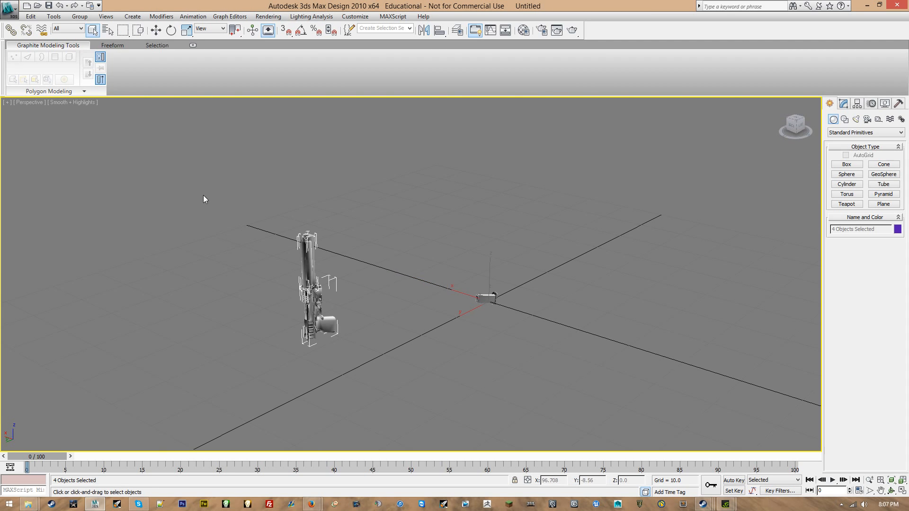
{"action": "left_click_drag", "start_coordinate": [203, 195], "coordinate": [590, 390]}
{"action": "middle_click_drag", "start_coordinate": [552, 364], "coordinate": [595, 371], "text": "alt"}
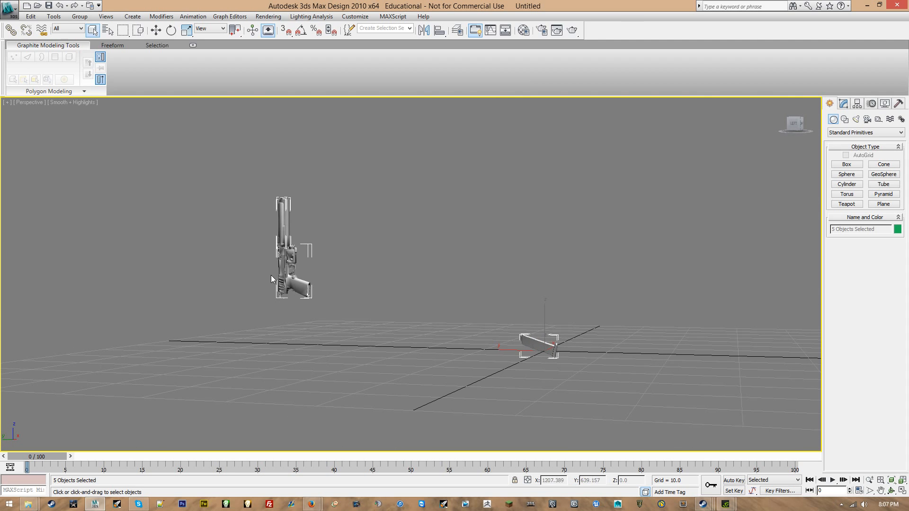
{"action": "scroll", "coordinate": [271, 275], "scroll_direction": "up", "scroll_amount": 6}
{"action": "mouse_move", "coordinate": [285, 277]}
{"action": "middle_mouse_down", "text": "alt"}
{"action": "mouse_move", "coordinate": [385, 279]}
{"action": "mouse_move", "coordinate": [358, 302]}
{"action": "mouse_move", "coordinate": [322, 284]}
{"action": "mouse_move", "coordinate": [291, 283]}
{"action": "middle_mouse_up", "text": "alt"}
{"action": "right_click", "coordinate": [353, 291]}
{"action": "key", "text": "Escape"}
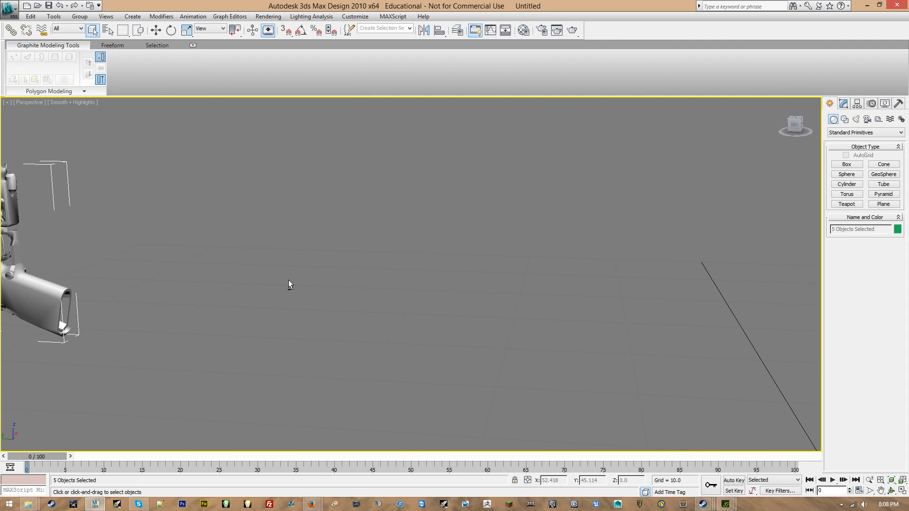
Select all five weapon parts in the scene and start exporting only the selected objects.
{"action": "key", "text": "z"}
{"action": "left_click_drag", "start_coordinate": [158, 135], "coordinate": [655, 451]}
{"action": "left_click_drag", "start_coordinate": [212, 142], "coordinate": [600, 416]}
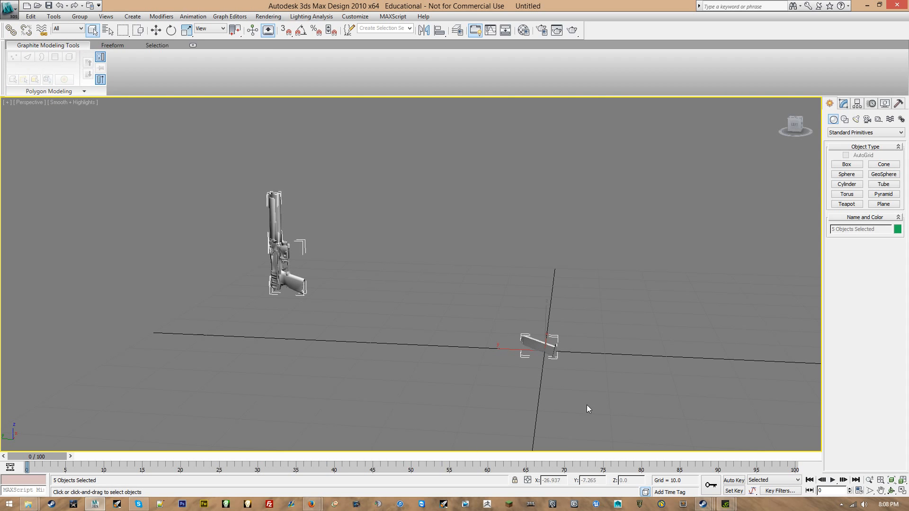
{"action": "left_click", "coordinate": [10, 8]}
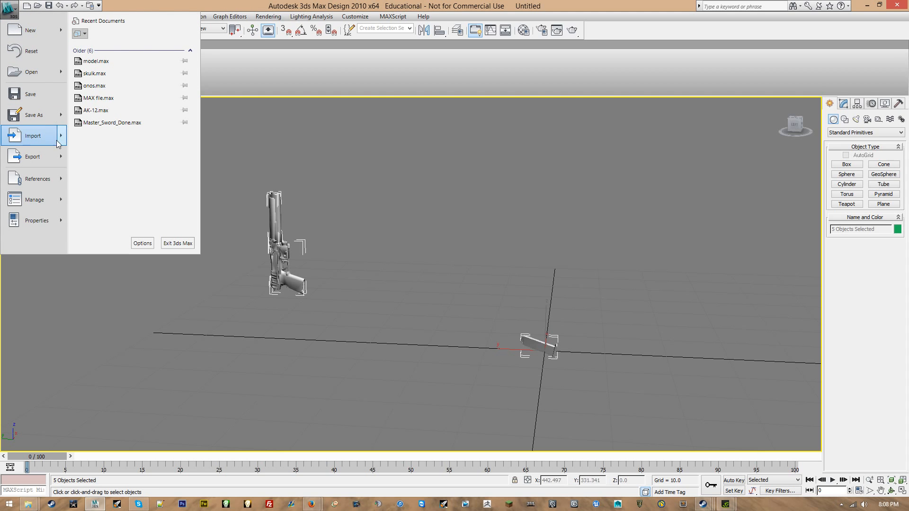
{"action": "mouse_move", "coordinate": [41, 156]}
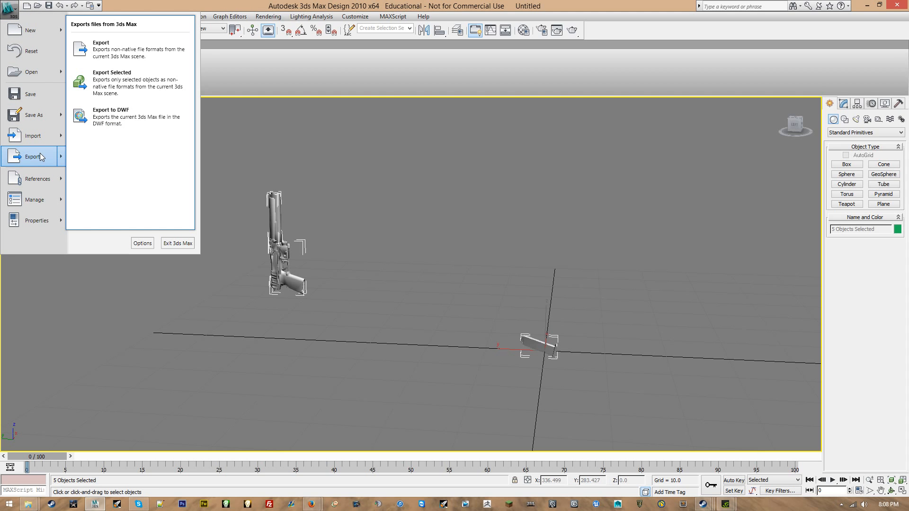
{"action": "left_click", "coordinate": [138, 87]}
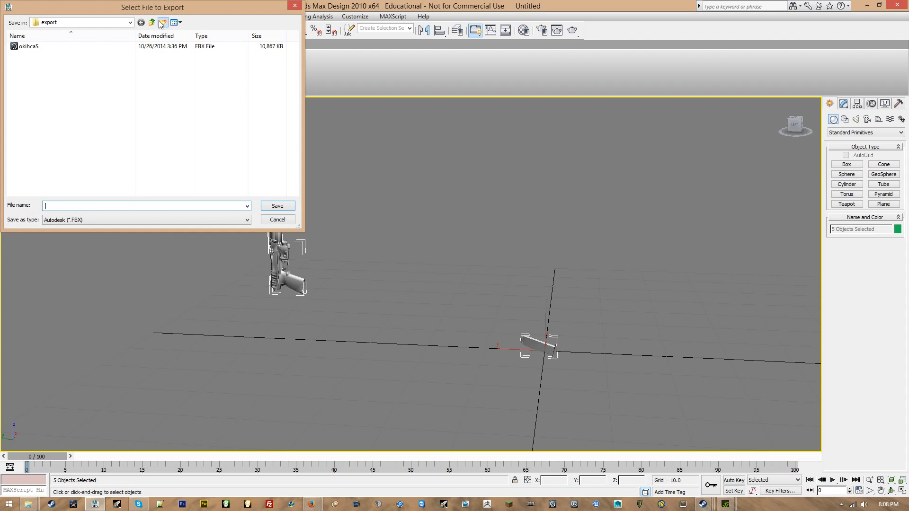
Set the export location to the common folder under Program Files (x86), Steam, steamapps on the OS (C:) drive.
{"action": "left_click", "coordinate": [130, 22]}
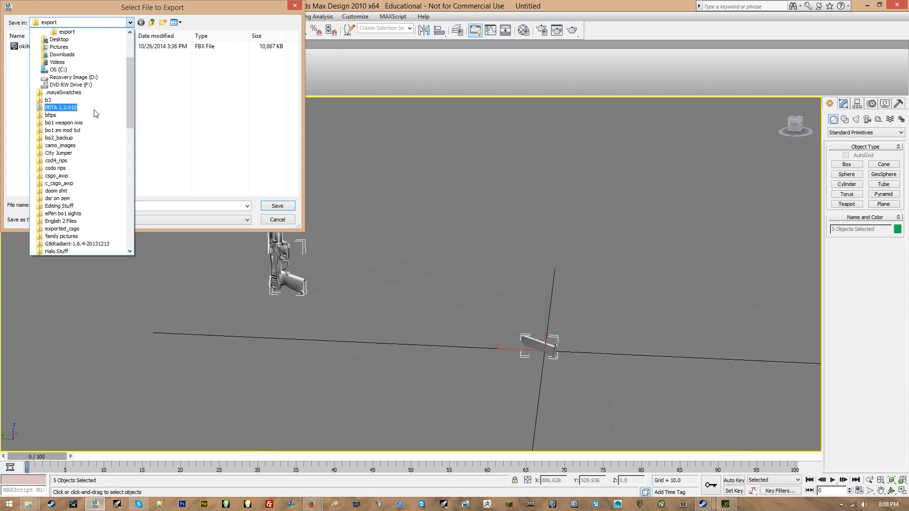
{"action": "scroll", "coordinate": [60, 72], "scroll_direction": "up", "scroll_amount": 3}
{"action": "left_click", "coordinate": [54, 70]}
{"action": "double_click", "coordinate": [47, 132]}
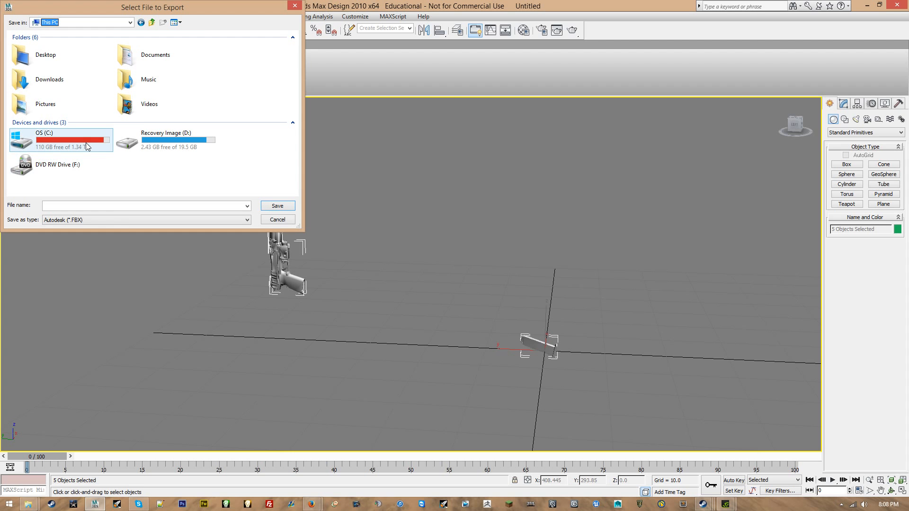
{"action": "scroll", "coordinate": [95, 146], "scroll_direction": "down", "scroll_amount": 2}
{"action": "double_click", "coordinate": [106, 136]}
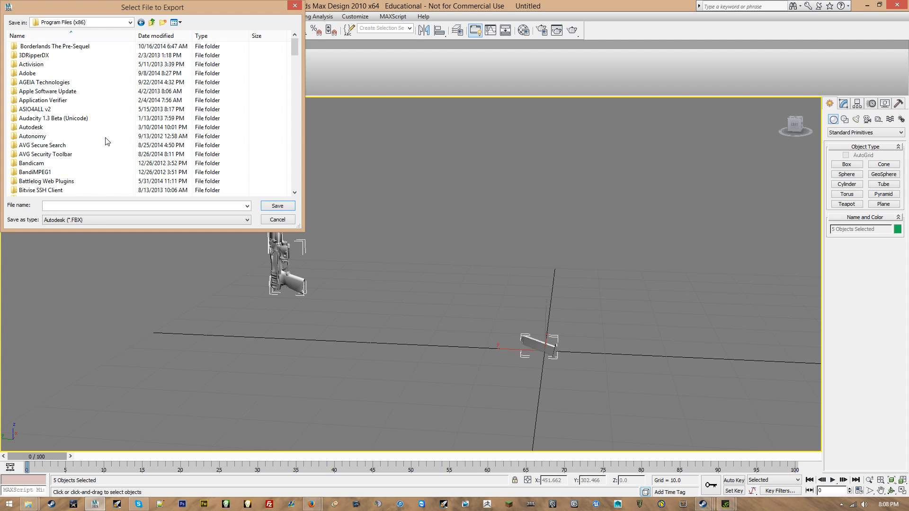
{"action": "scroll", "coordinate": [106, 142], "scroll_direction": "down", "scroll_amount": 10}
{"action": "scroll", "coordinate": [106, 144], "scroll_direction": "down", "scroll_amount": 10}
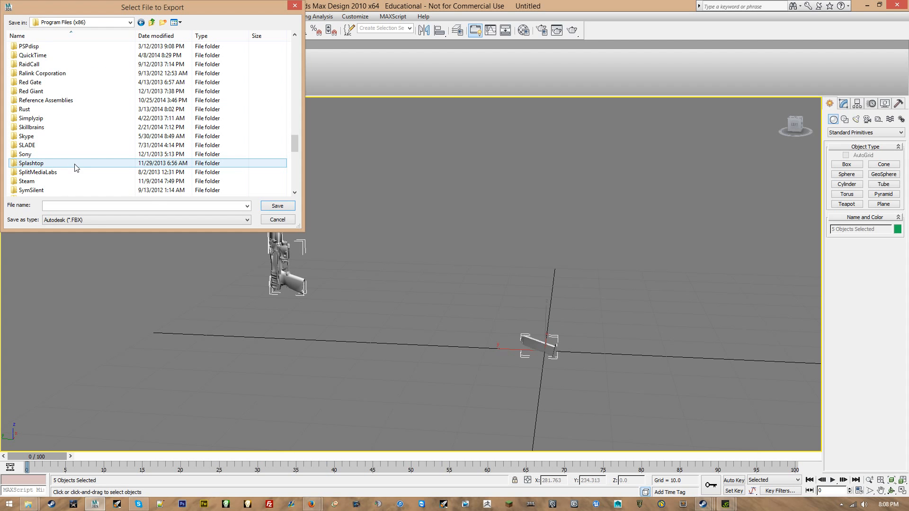
{"action": "double_click", "coordinate": [69, 128]}
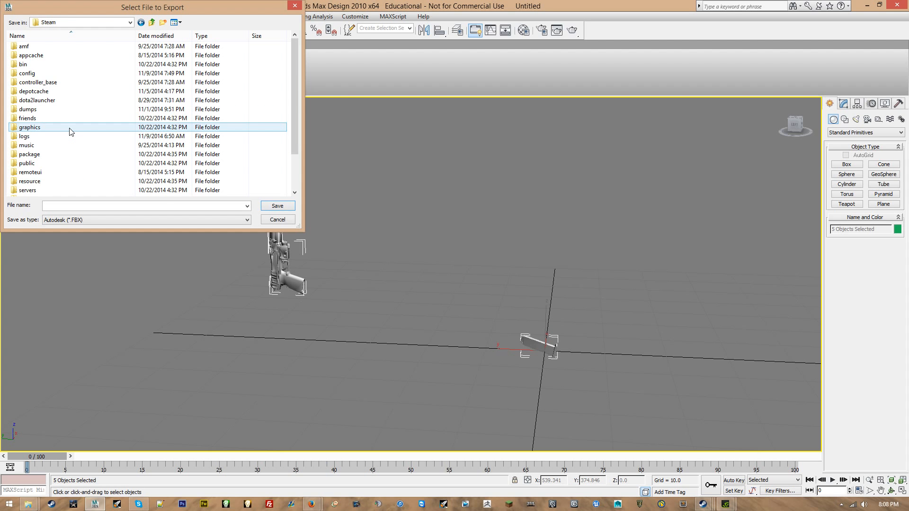
{"action": "scroll", "coordinate": [71, 131], "scroll_direction": "down", "scroll_amount": 2}
{"action": "double_click", "coordinate": [45, 173]}
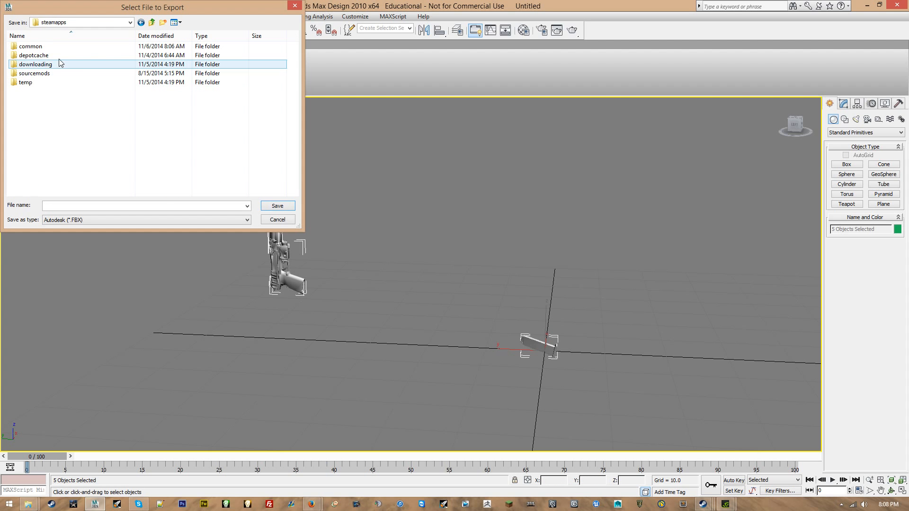
{"action": "double_click", "coordinate": [52, 46]}
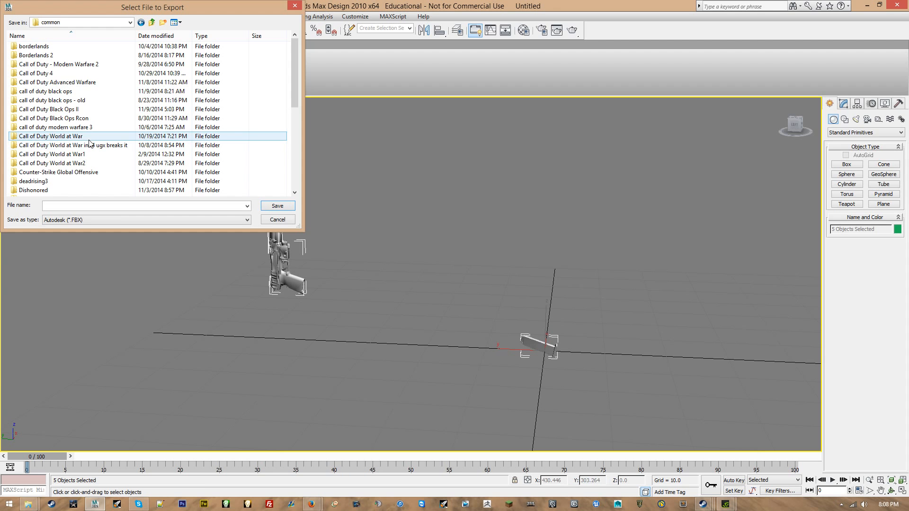
Open the export destination Call of Duty World at War, model_export, custom_weapons, titanfall, p2011.
{"action": "double_click", "coordinate": [62, 136]}
{"action": "double_click", "coordinate": [79, 165]}
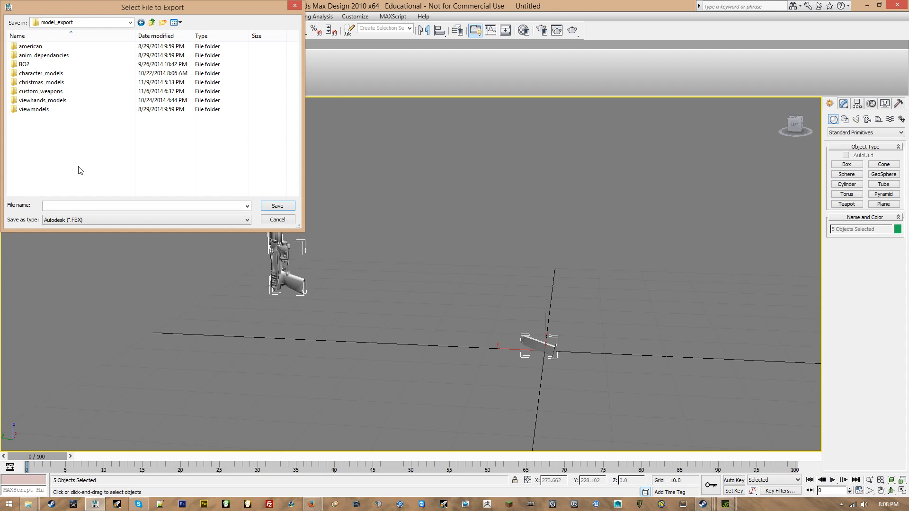
{"action": "double_click", "coordinate": [81, 92]}
{"action": "scroll", "coordinate": [105, 137], "scroll_direction": "down", "scroll_amount": 6}
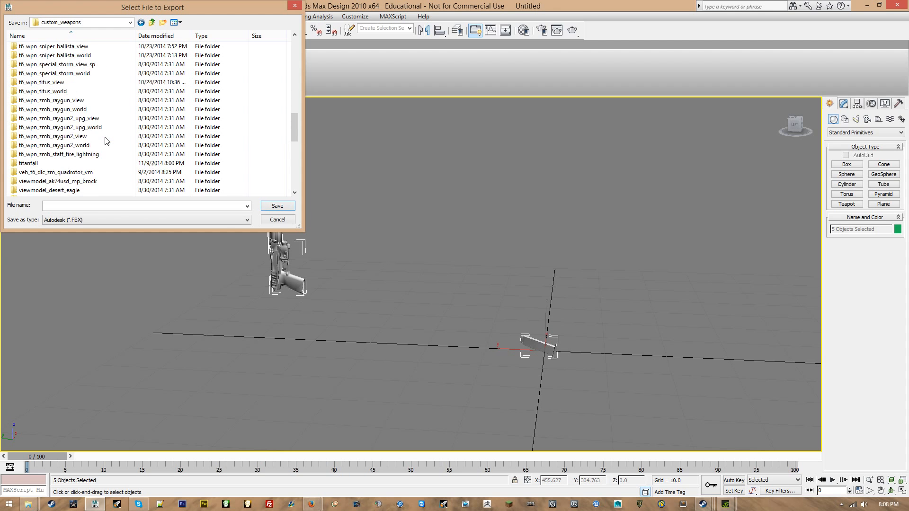
{"action": "double_click", "coordinate": [103, 137]}
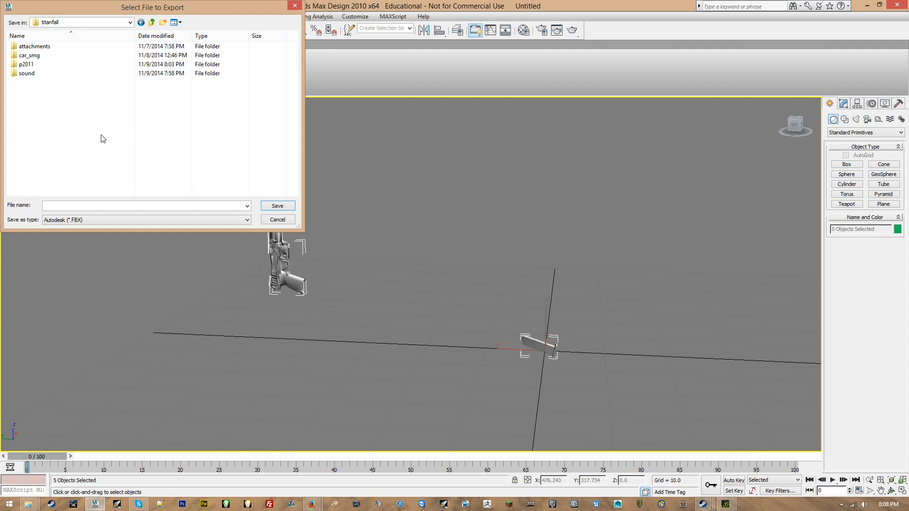
{"action": "double_click", "coordinate": [60, 64]}
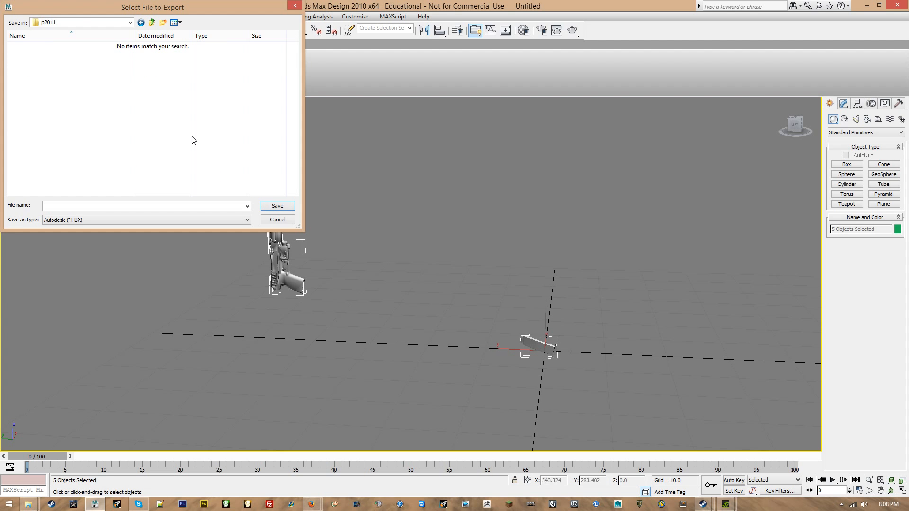
Export the selected parts in Autodesk FBX format as v_p2011, accepting the offered FBX export options.
{"action": "left_click", "coordinate": [94, 220]}
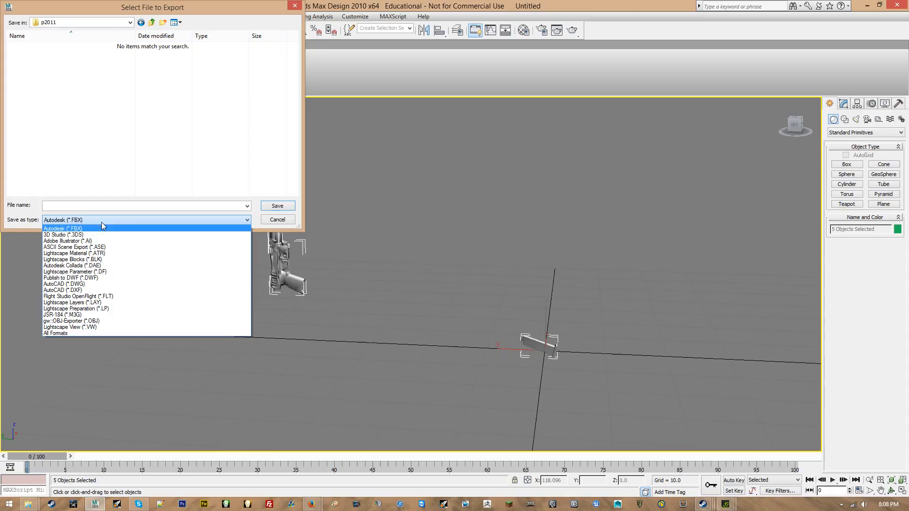
{"action": "left_click", "coordinate": [82, 207]}
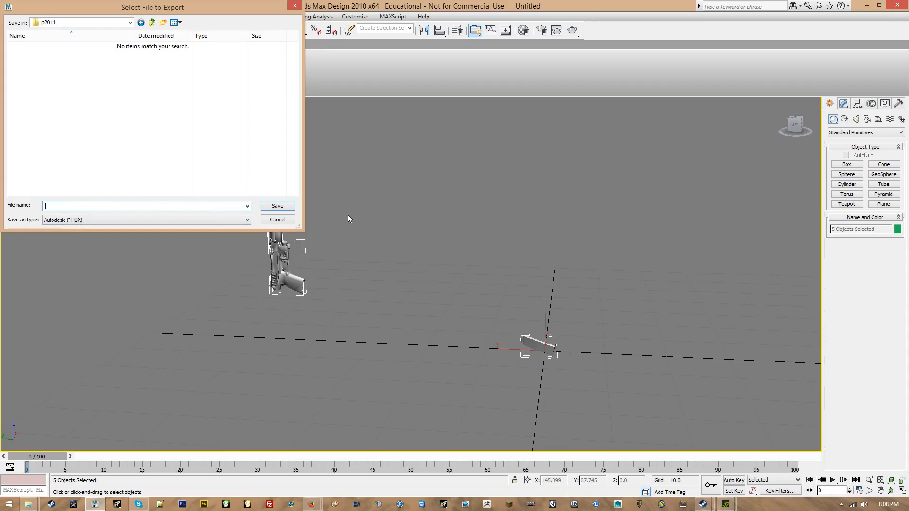
{"action": "type", "text": "viewv_p2011"}
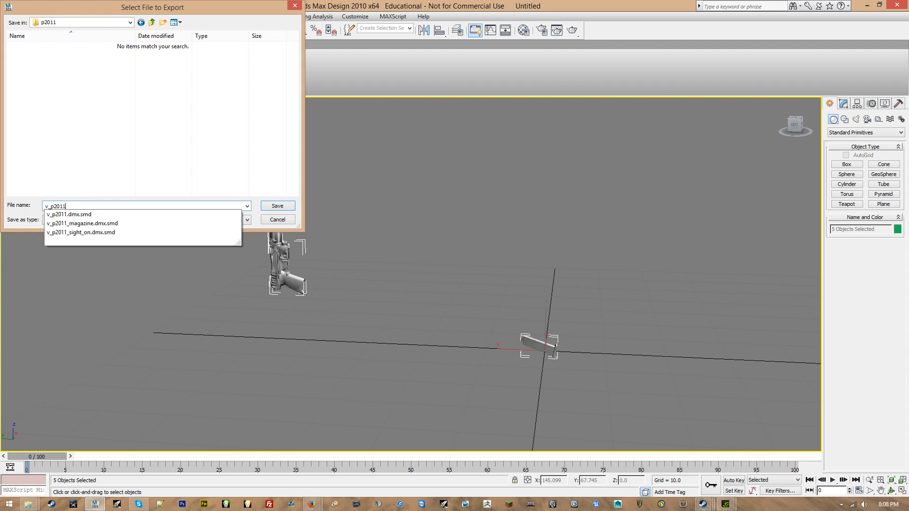
{"action": "key", "text": "Return"}
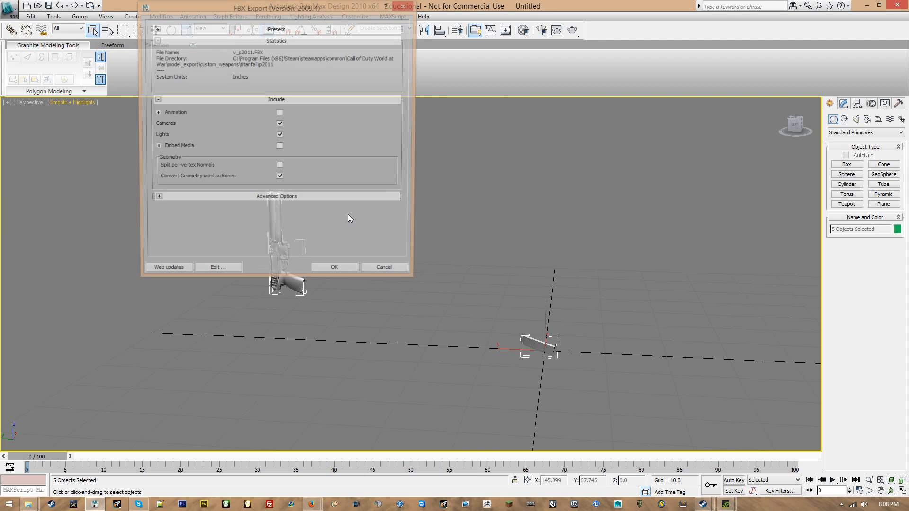
{"action": "left_click", "coordinate": [341, 277]}
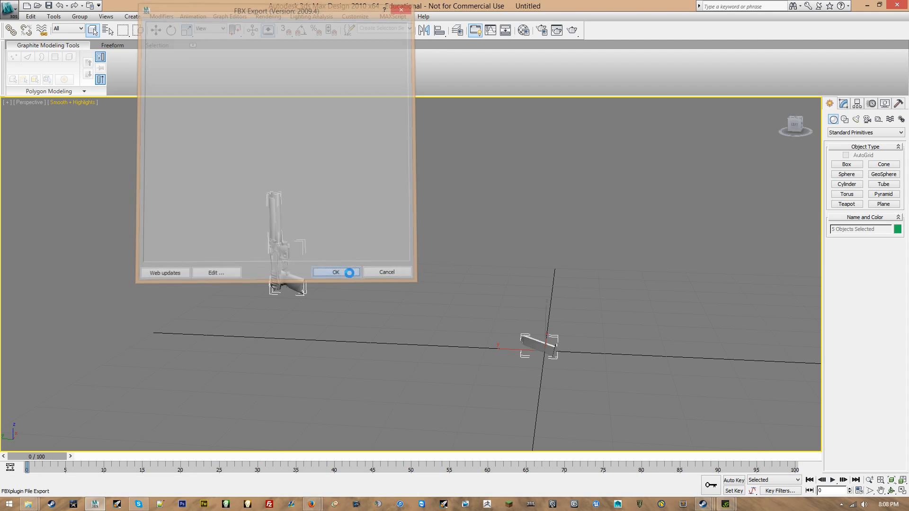
Delete all of the exported view-model parts from the scene.
{"action": "left_click", "coordinate": [410, 238]}
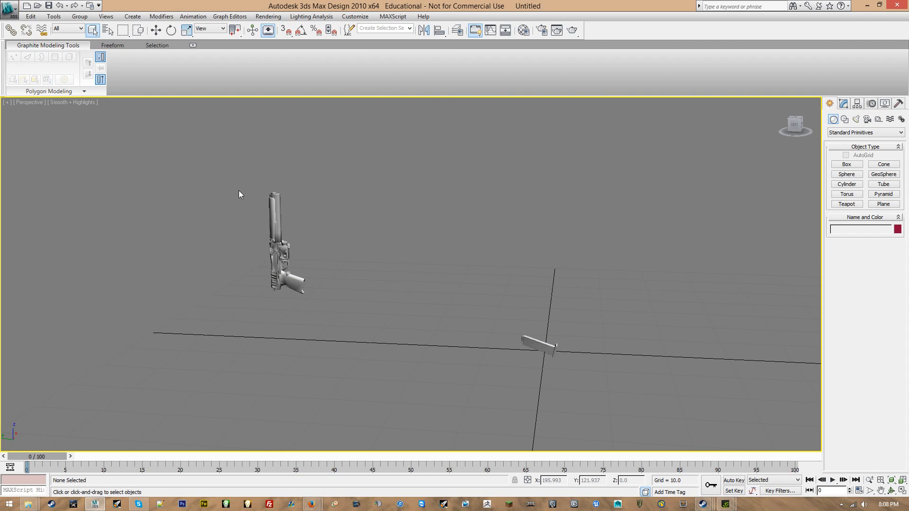
{"action": "key", "text": "ctrl+a"}
{"action": "key", "text": "Delete"}
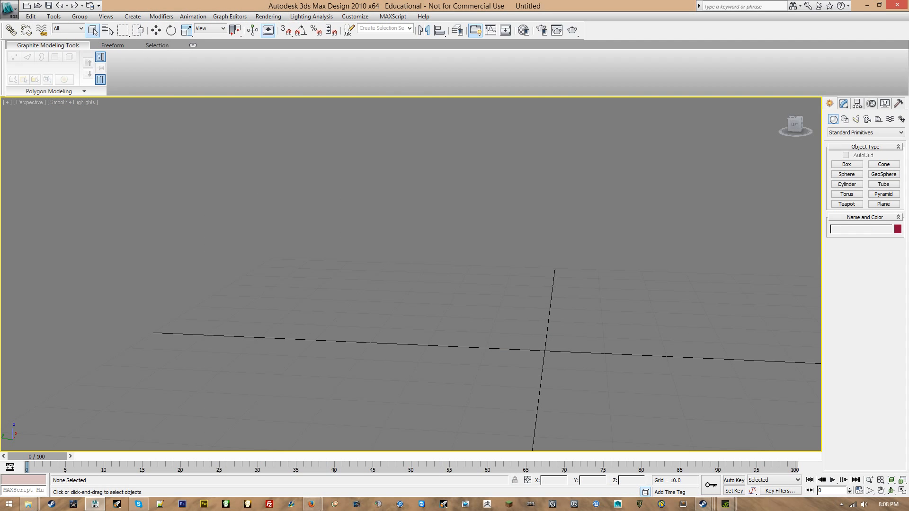
Import the world pistol model w_p2011_lod0.dmx.smd from the p2011 folder with triangles but without its skeleton.
{"action": "left_click", "coordinate": [9, 8]}
{"action": "mouse_move", "coordinate": [42, 140]}
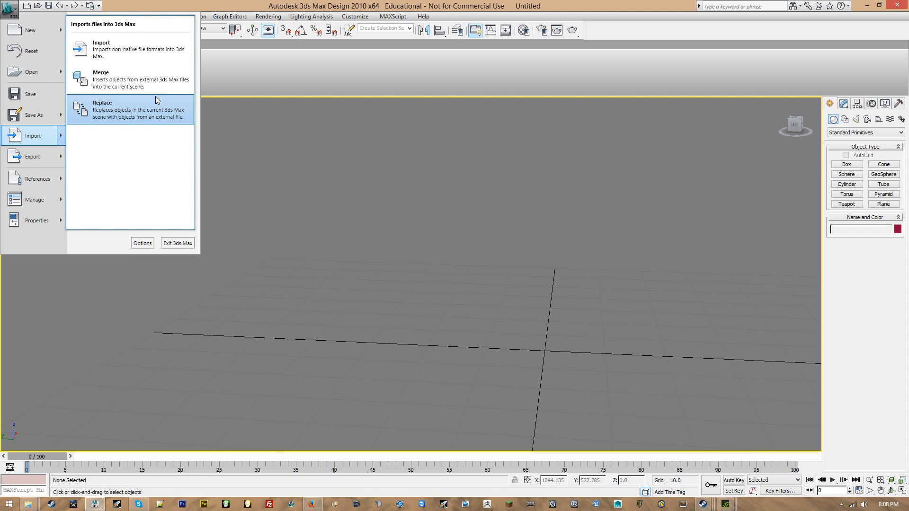
{"action": "left_click", "coordinate": [149, 53]}
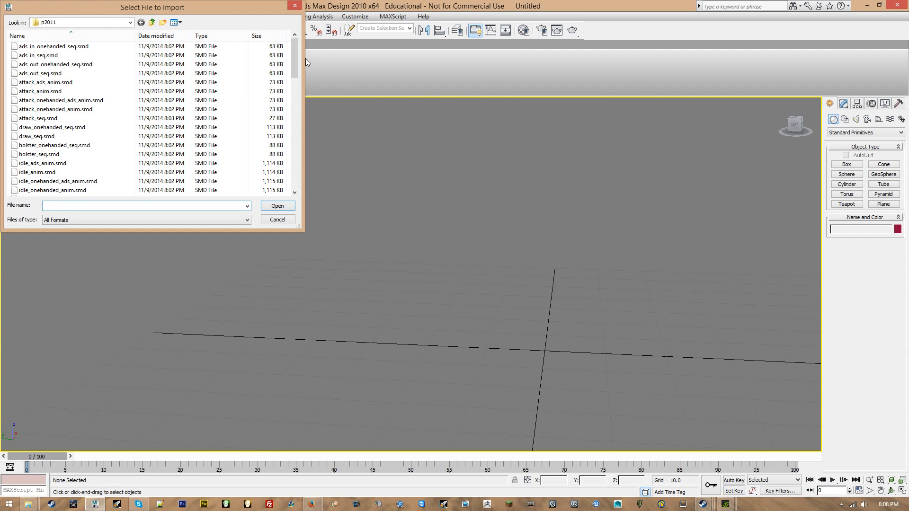
{"action": "left_click_drag", "start_coordinate": [294, 58], "coordinate": [300, 189]}
{"action": "double_click", "coordinate": [76, 172]}
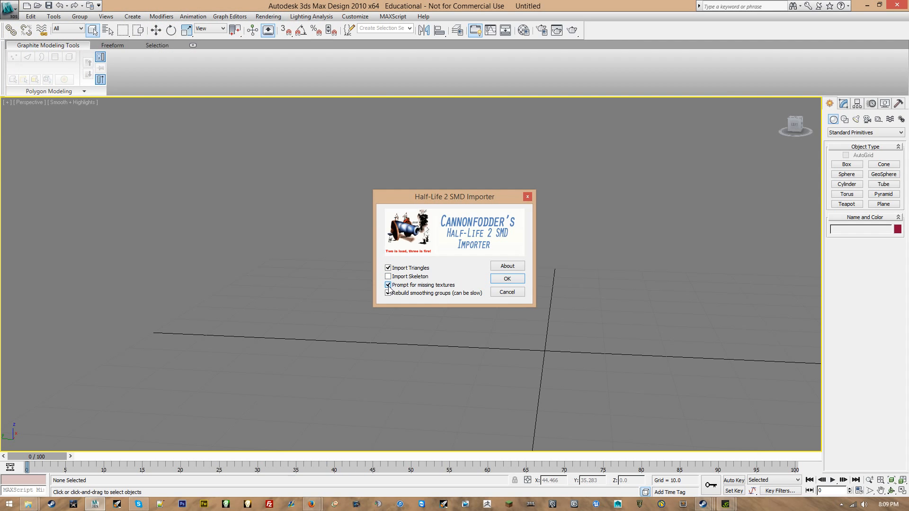
{"action": "left_click", "coordinate": [504, 278]}
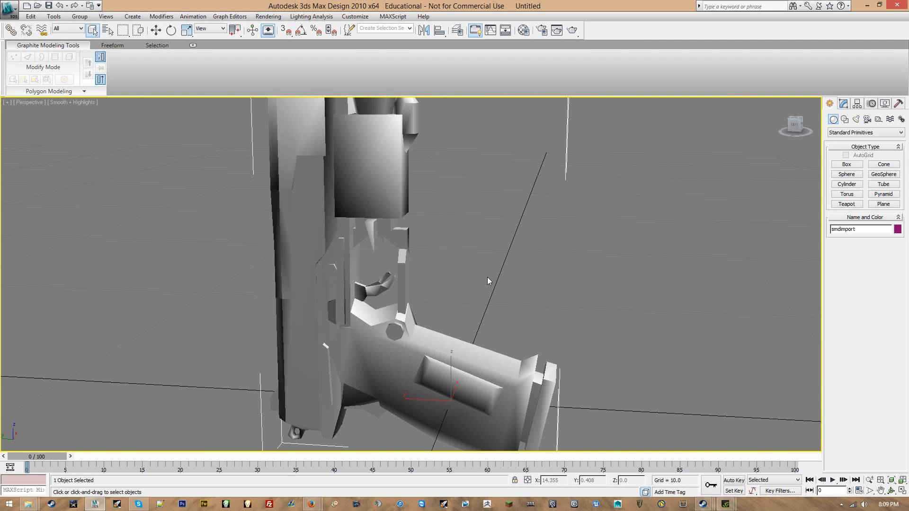
{"action": "left_click", "coordinate": [489, 277]}
{"action": "mouse_move", "coordinate": [485, 277]}
{"action": "middle_mouse_down", "text": "alt"}
{"action": "mouse_move", "coordinate": [418, 255]}
{"action": "mouse_move", "coordinate": [417, 242]}
{"action": "mouse_move", "coordinate": [486, 282]}
{"action": "middle_mouse_up", "text": "alt"}
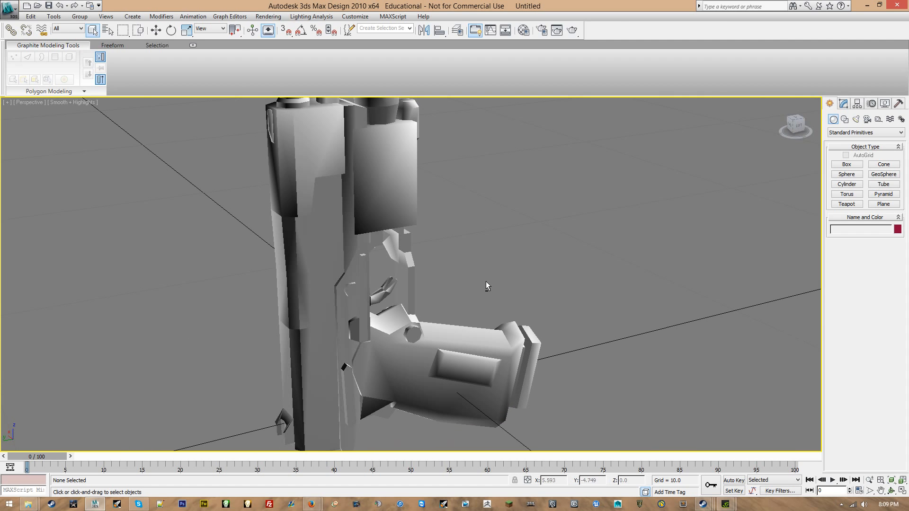
{"action": "right_click", "coordinate": [486, 281], "text": "alt"}
{"action": "left_click", "coordinate": [462, 245]}
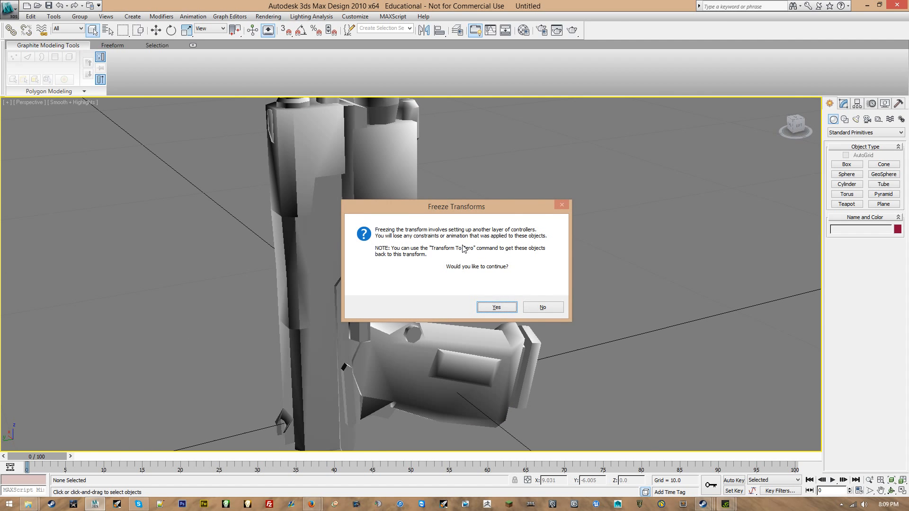
{"action": "left_click", "coordinate": [543, 308]}
{"action": "scroll", "coordinate": [496, 276], "scroll_direction": "down", "scroll_amount": 5}
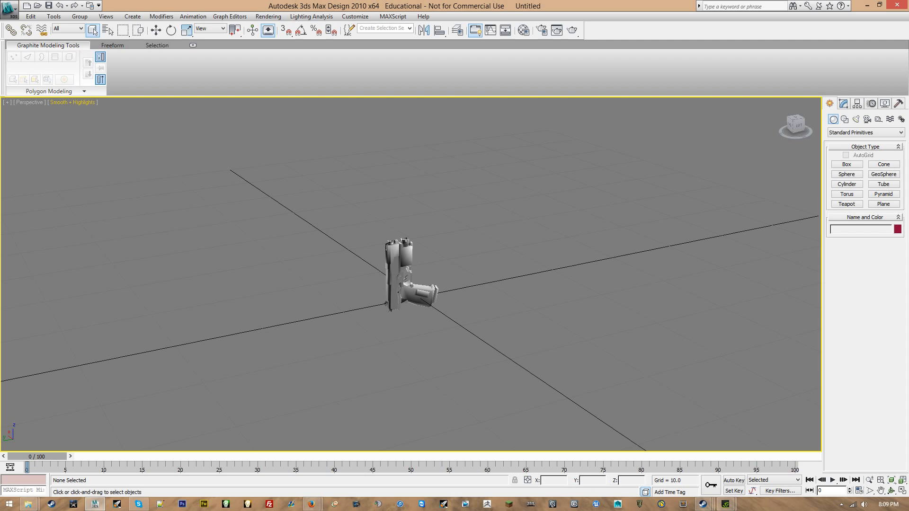
Import the cylindrical world suppressor w_suppressor_cyl_sm_lod0.dmx.smd, accepting smdimport01 as the new object name.
{"action": "left_click", "coordinate": [8, 8]}
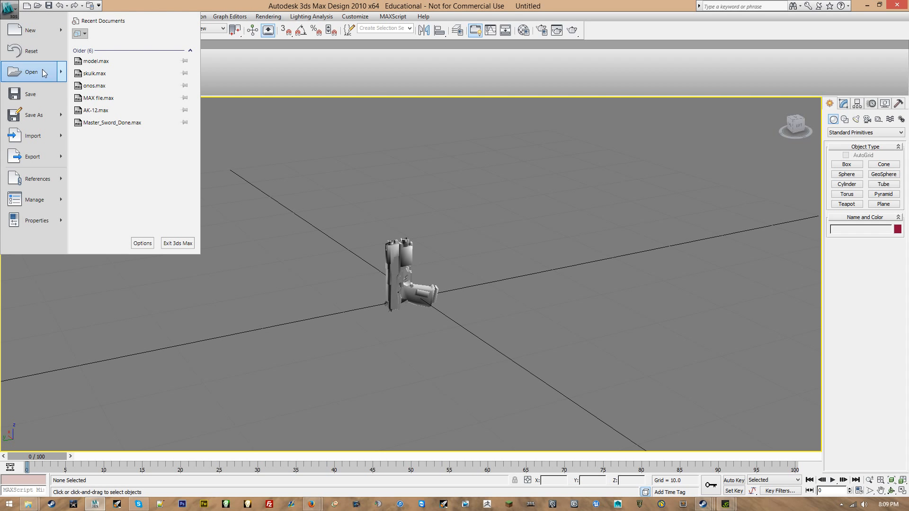
{"action": "left_click", "coordinate": [41, 136]}
{"action": "left_click_drag", "start_coordinate": [297, 52], "coordinate": [305, 172]}
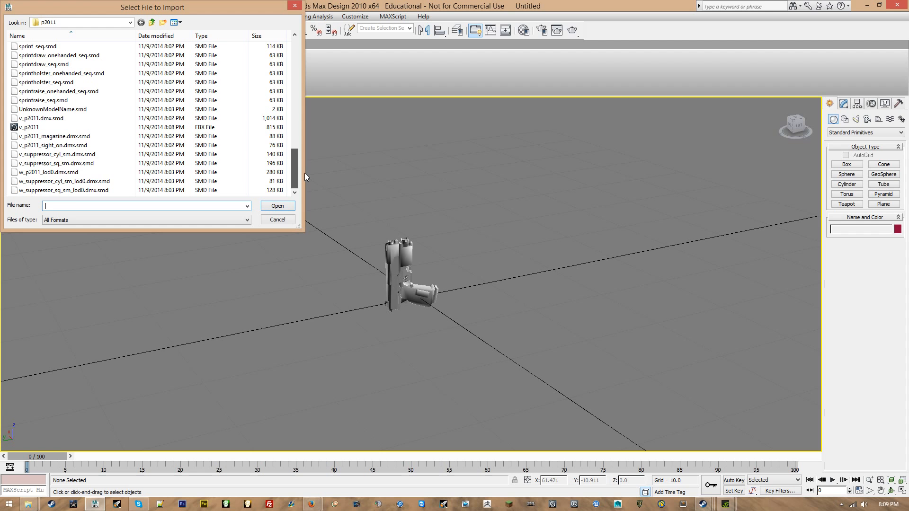
{"action": "double_click", "coordinate": [110, 184]}
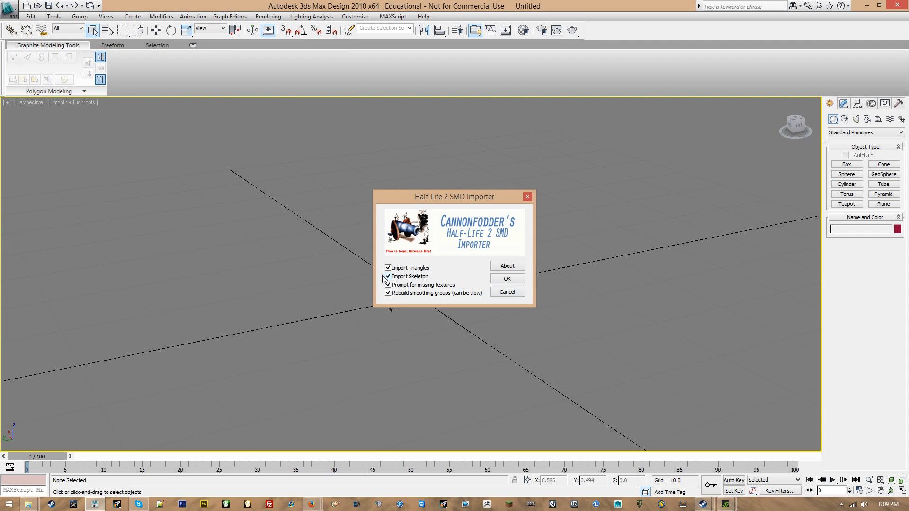
{"action": "left_click", "coordinate": [508, 279]}
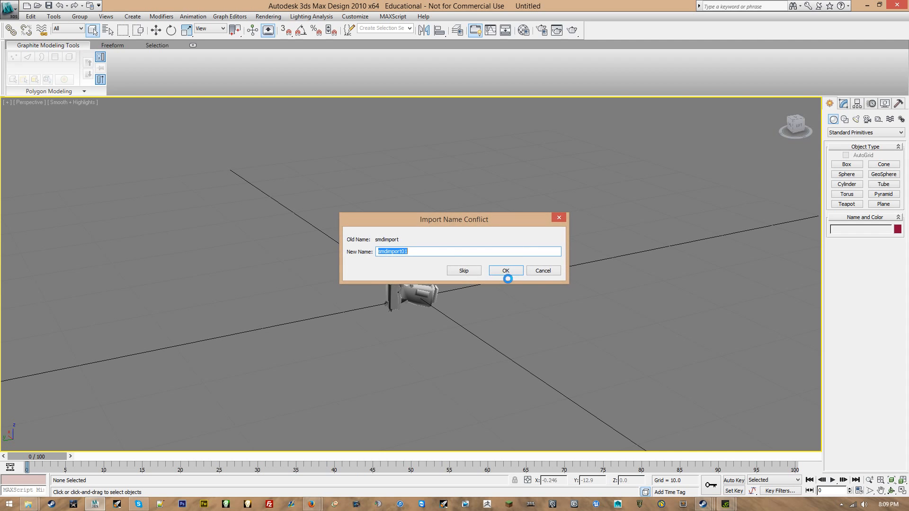
{"action": "left_click", "coordinate": [507, 271]}
Import the square world suppressor w_suppressor_sq_sm_lod0.dmx.smd with triangles but without its skeleton, accepting the offered object name.
{"action": "left_click", "coordinate": [9, 7]}
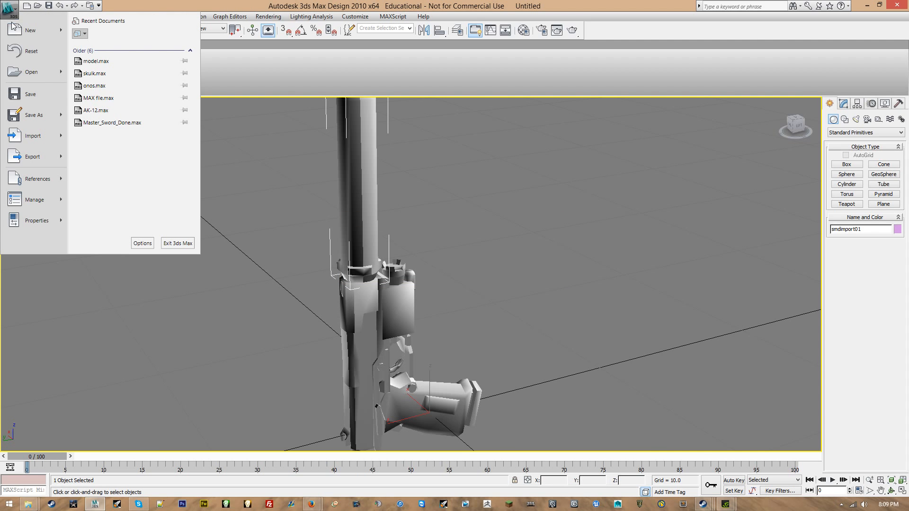
{"action": "mouse_move", "coordinate": [55, 137]}
{"action": "left_click", "coordinate": [137, 50]}
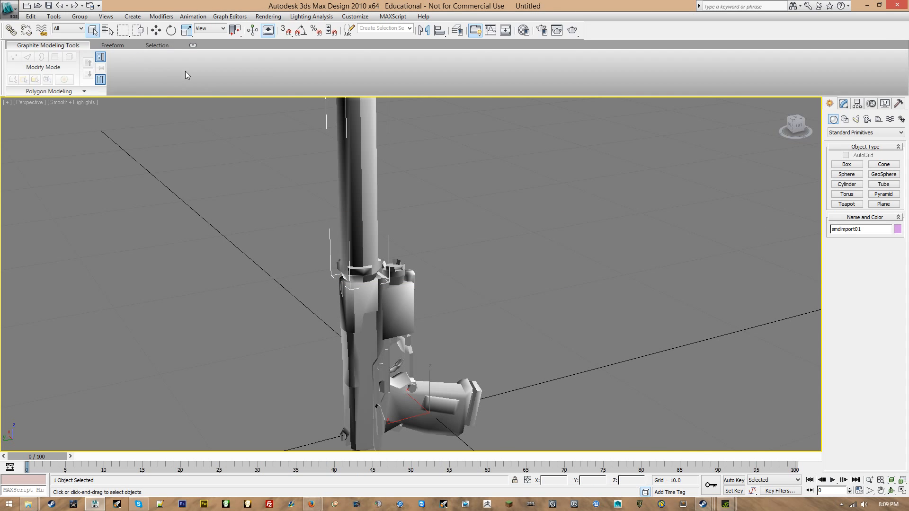
{"action": "left_click_drag", "start_coordinate": [295, 69], "coordinate": [294, 185]}
{"action": "double_click", "coordinate": [81, 191]}
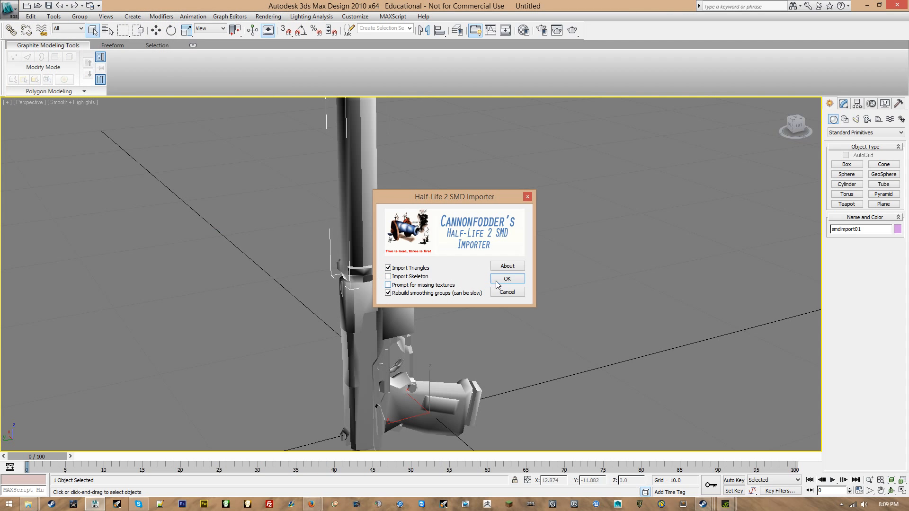
{"action": "left_click", "coordinate": [496, 281]}
{"action": "left_click", "coordinate": [501, 274]}
{"action": "left_click", "coordinate": [497, 243]}
Select the world pistol and both suppressors and export them in Autodesk FBX format as w_p2011 with the offered export options.
{"action": "scroll", "coordinate": [477, 240], "scroll_direction": "down", "scroll_amount": 4}
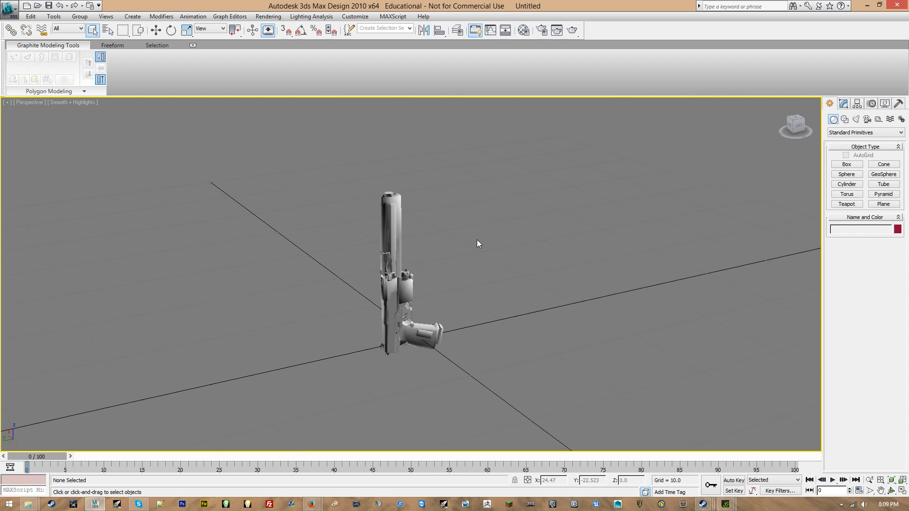
{"action": "scroll", "coordinate": [477, 243], "scroll_direction": "down", "scroll_amount": 3}
{"action": "left_click_drag", "start_coordinate": [342, 210], "coordinate": [464, 334]}
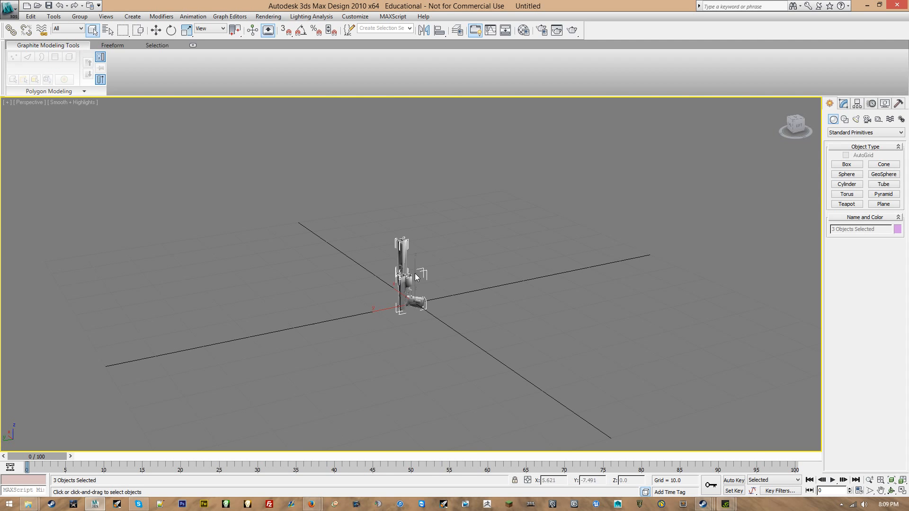
{"action": "left_click", "coordinate": [9, 9]}
{"action": "mouse_move", "coordinate": [47, 156]}
{"action": "left_click", "coordinate": [137, 83]}
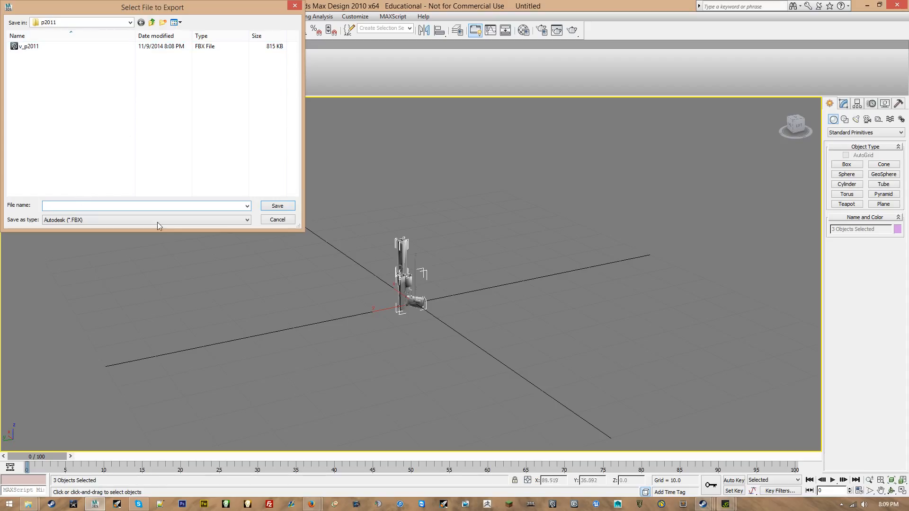
{"action": "type", "text": "w_p"}
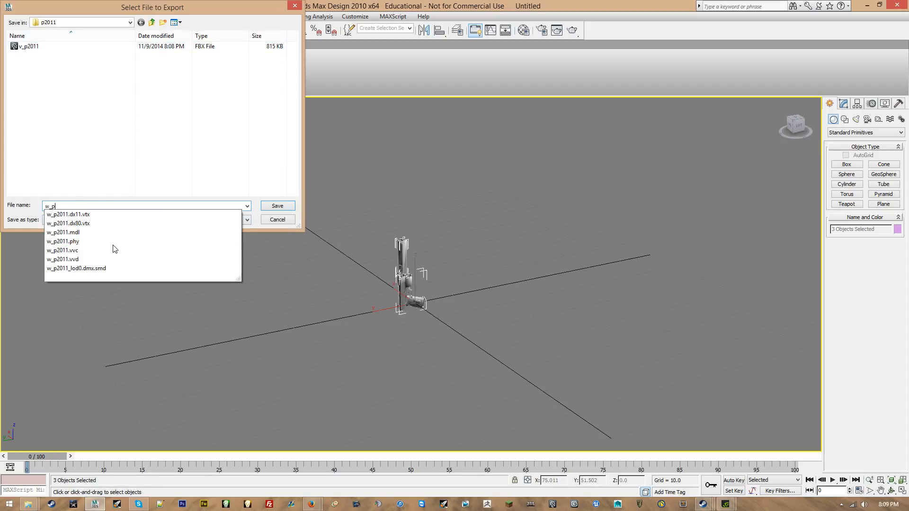
{"action": "type", "text": "2011"}
{"action": "key", "text": "Return"}
{"action": "key", "text": "Return"}
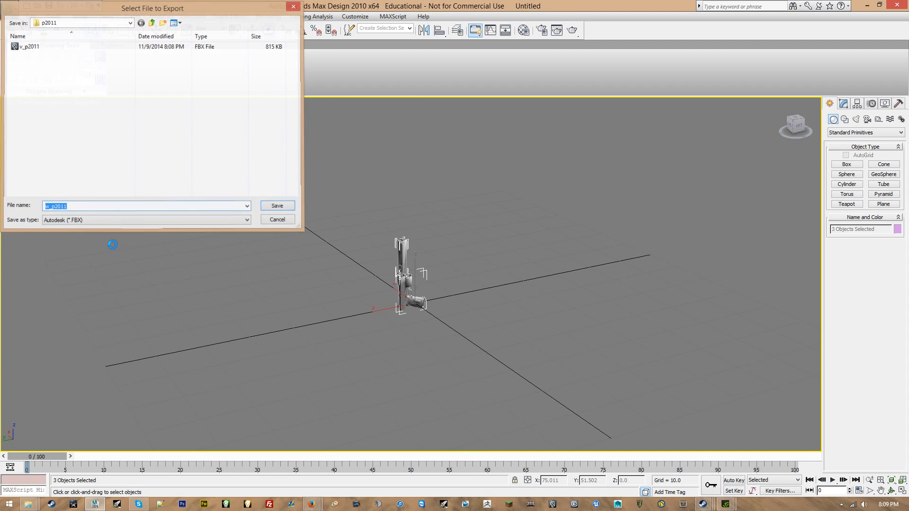
{"action": "left_click", "coordinate": [337, 274]}
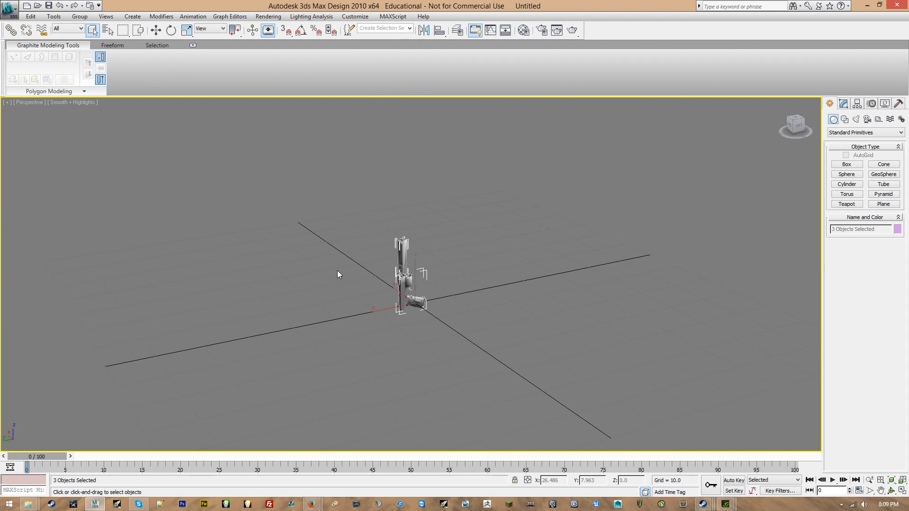
Quit 3ds Max without saving the scene and close the SourceSDK bin folder window.
{"action": "left_click", "coordinate": [897, 4]}
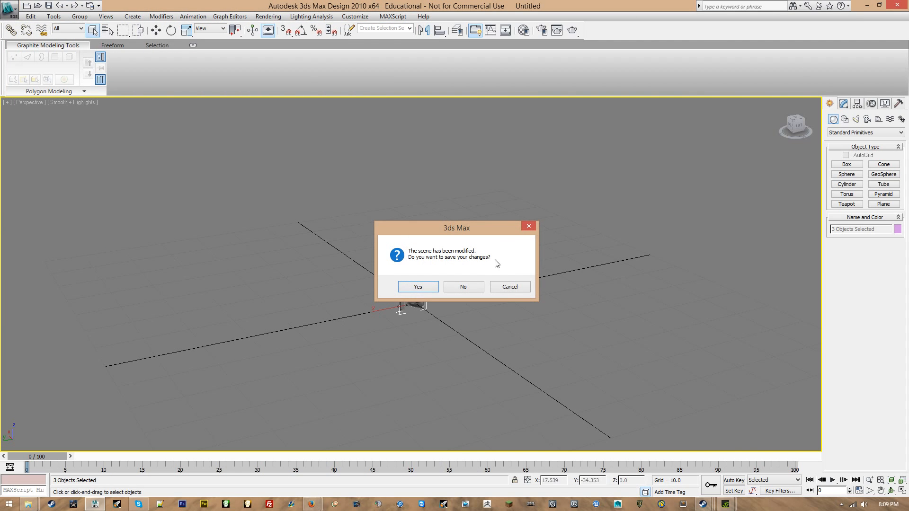
{"action": "left_click", "coordinate": [463, 287]}
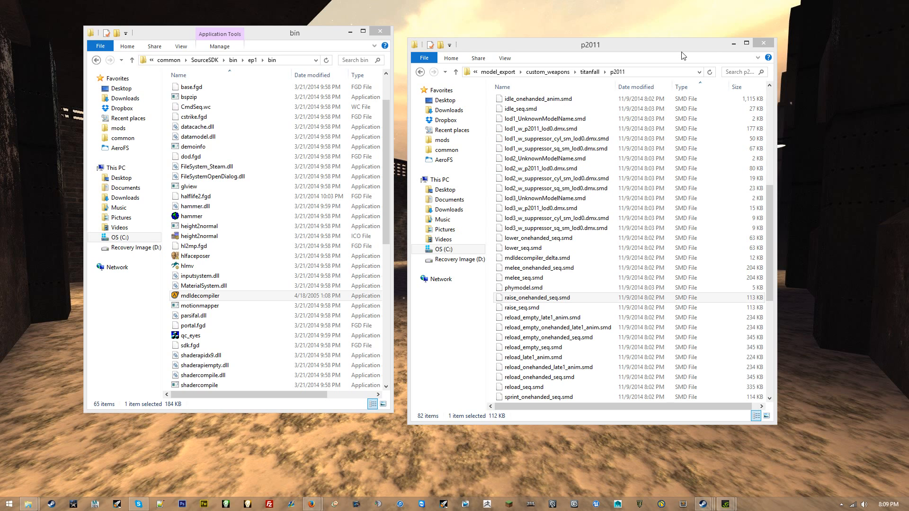
{"action": "left_click", "coordinate": [380, 32]}
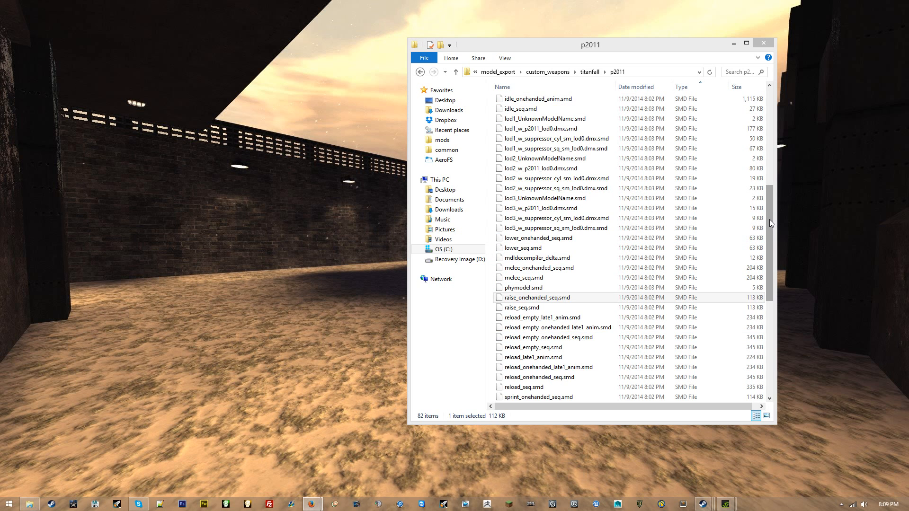
Look through the files in the p2011 folder and sort them by type in descending order.
{"action": "left_click_drag", "start_coordinate": [769, 218], "coordinate": [764, 204]}
{"action": "left_click", "coordinate": [635, 150]}
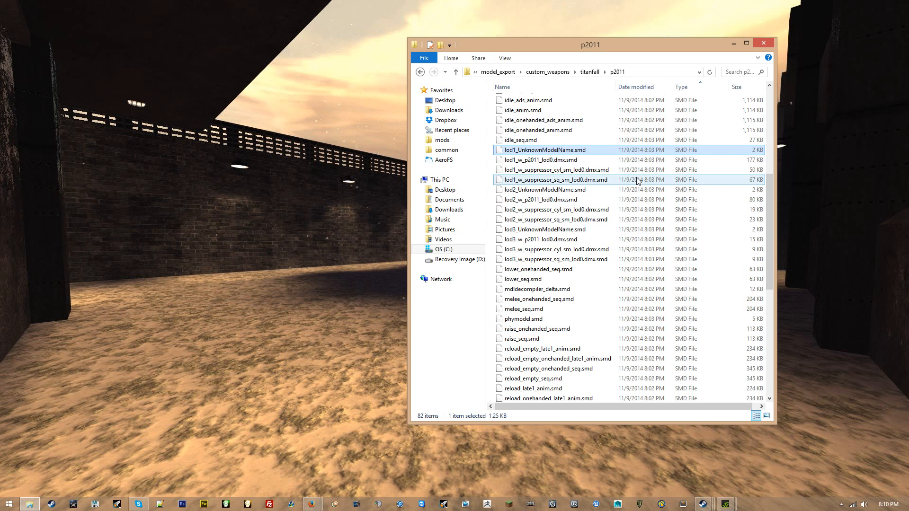
{"action": "left_click", "coordinate": [636, 183]}
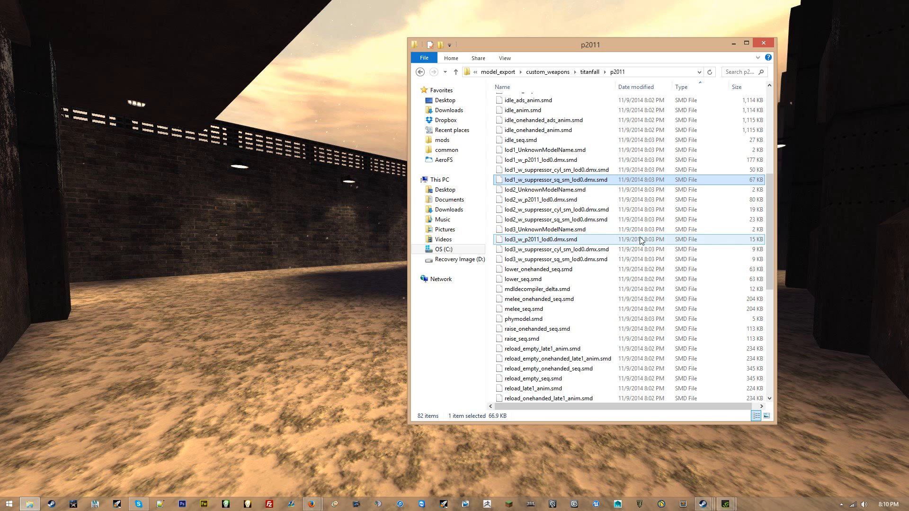
{"action": "scroll", "coordinate": [640, 240], "scroll_direction": "down", "scroll_amount": 10}
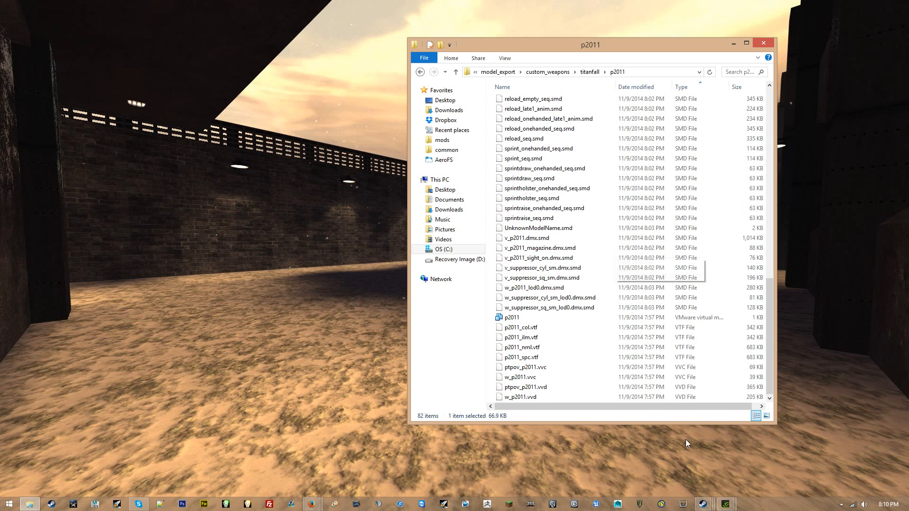
{"action": "scroll", "coordinate": [600, 312], "scroll_direction": "up", "scroll_amount": 6}
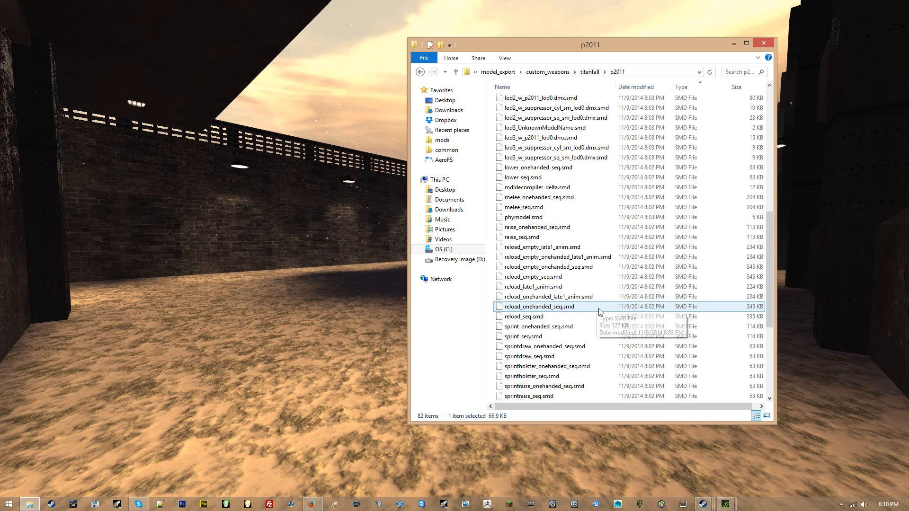
{"action": "scroll", "coordinate": [600, 312], "scroll_direction": "up", "scroll_amount": 5}
{"action": "left_click", "coordinate": [686, 89]}
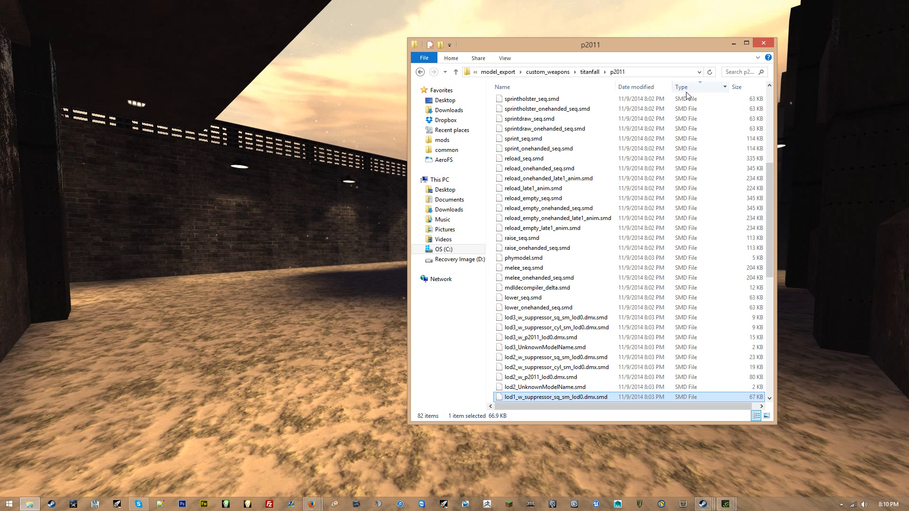
{"action": "scroll", "coordinate": [575, 256], "scroll_direction": "up", "scroll_amount": 7}
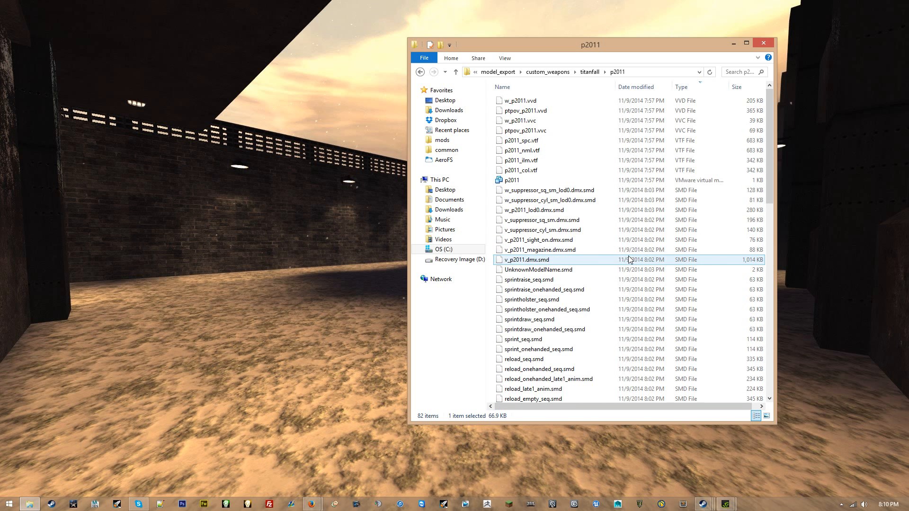
Create a new folder named smd inside the p2011 folder.
{"action": "right_click", "coordinate": [493, 113]}
{"action": "mouse_move", "coordinate": [602, 330]}
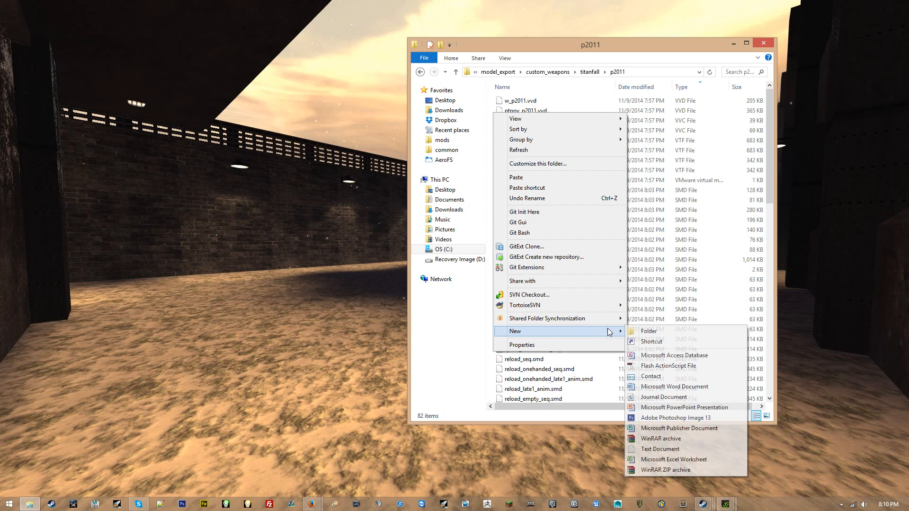
{"action": "left_click", "coordinate": [641, 333]}
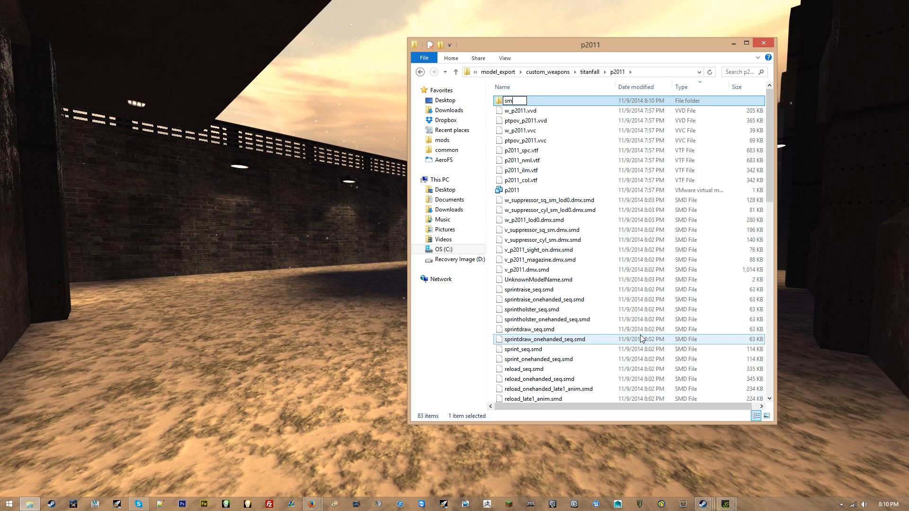
{"action": "type", "text": "smd"}
{"action": "key", "text": "Return"}
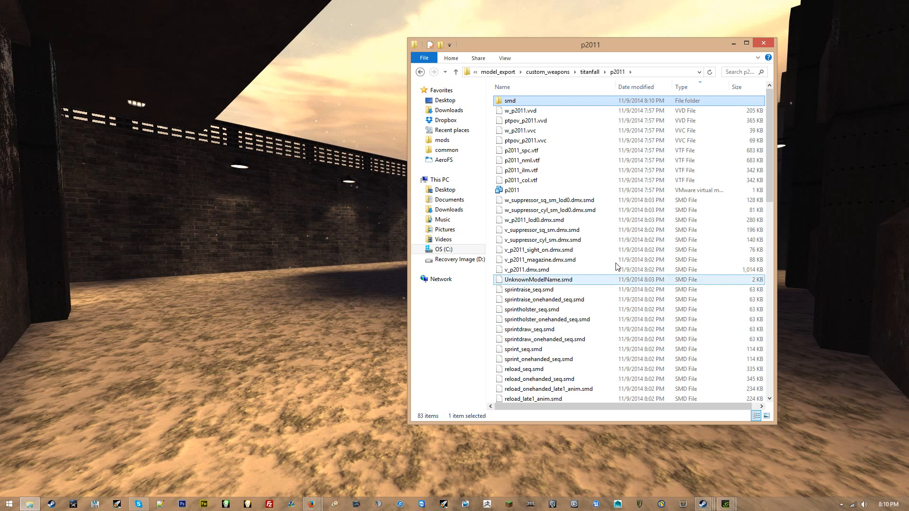
Move all SMD files, from w_suppressor_sq_sm_lod0.dmx.smd through ads_in_onehanded_seq.smd, into the smd folder.
{"action": "left_click", "coordinate": [622, 200]}
{"action": "scroll", "coordinate": [618, 333], "scroll_direction": "down", "scroll_amount": 17}
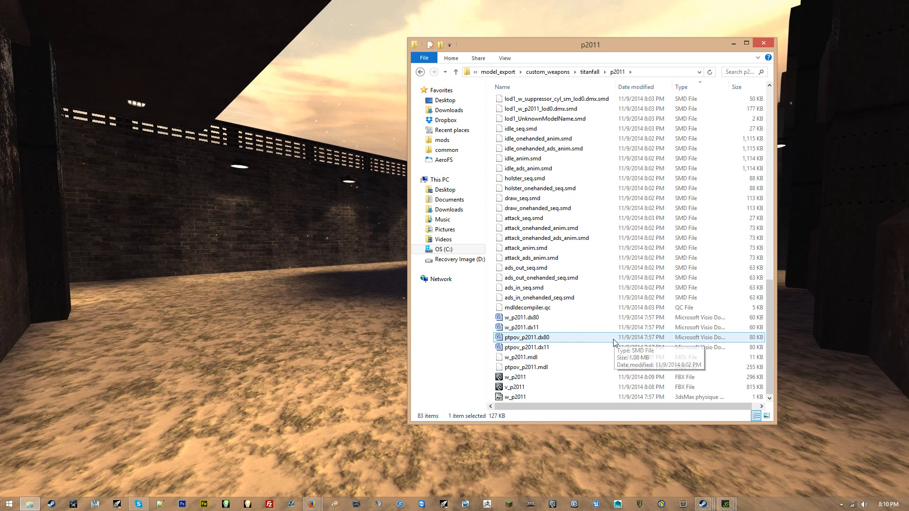
{"action": "left_click", "coordinate": [662, 299], "text": "shift"}
{"action": "scroll", "coordinate": [652, 311], "scroll_direction": "up", "scroll_amount": 17}
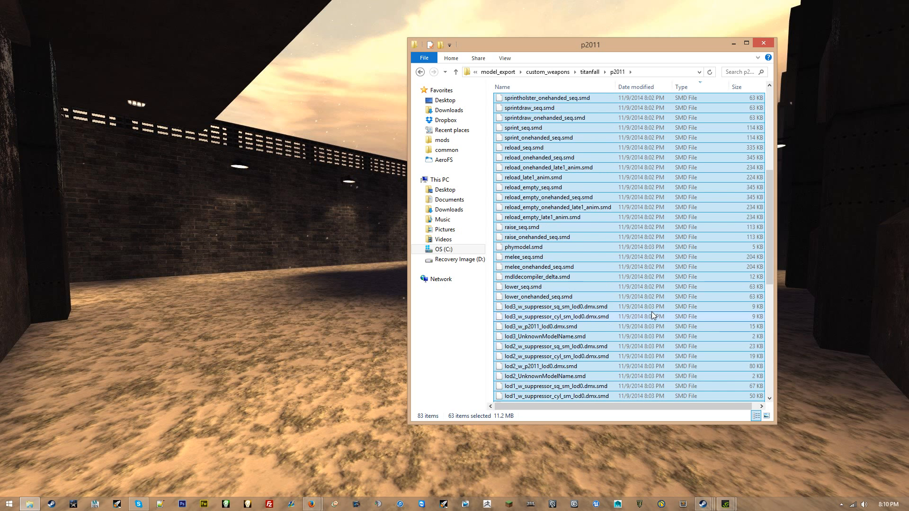
{"action": "left_click_drag", "start_coordinate": [567, 280], "coordinate": [562, 101]}
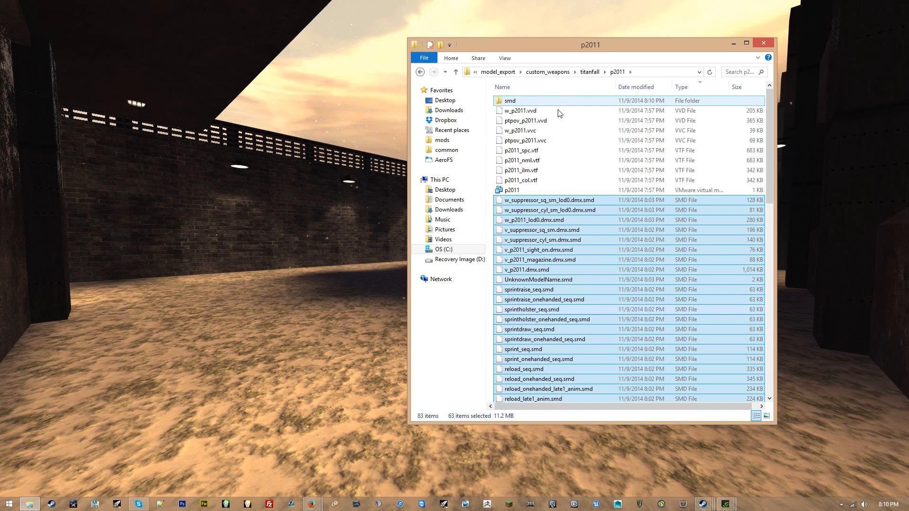
Create another folder named orig_model inside the p2011 folder.
{"action": "right_click", "coordinate": [600, 334]}
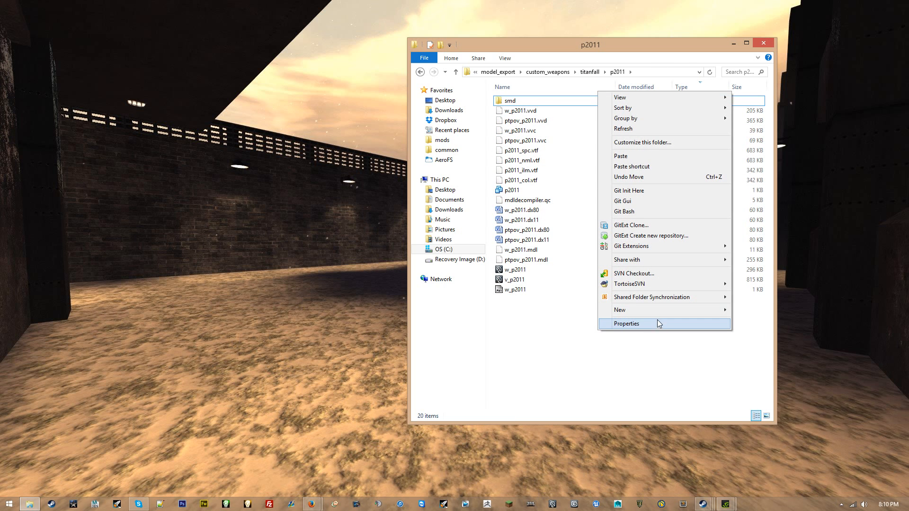
{"action": "mouse_move", "coordinate": [660, 311]}
{"action": "left_click", "coordinate": [753, 310]}
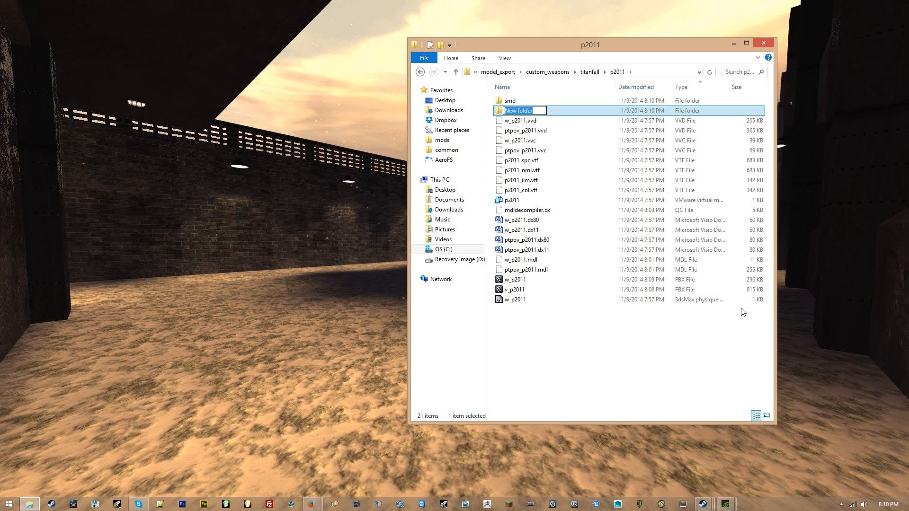
{"action": "key", "text": "Return"}
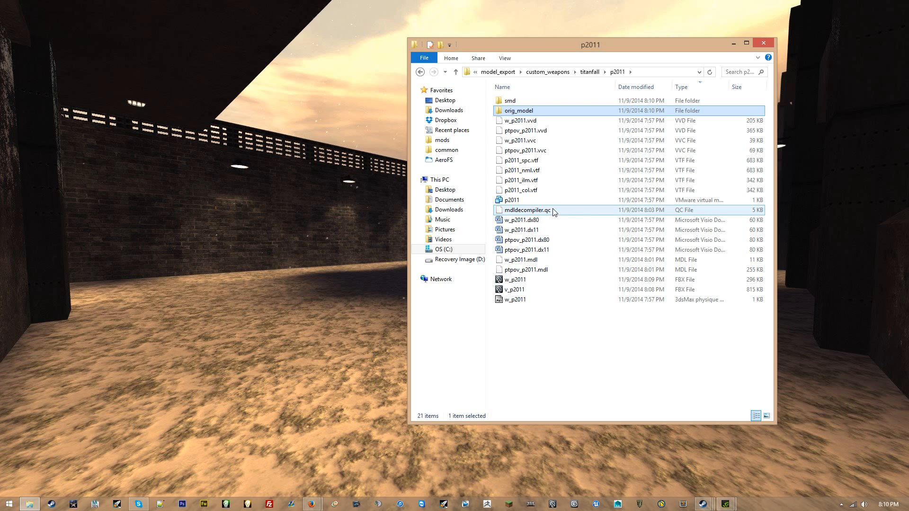
Sort the files by name and move all ptpov_p2011 and w_p2011 model files except the FBX exports into orig_model.
{"action": "left_click", "coordinate": [551, 200]}
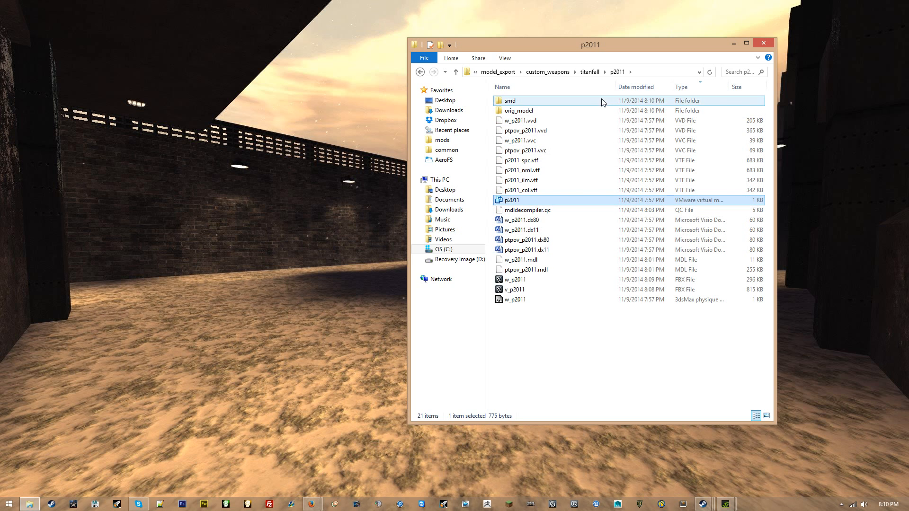
{"action": "left_click", "coordinate": [521, 87]}
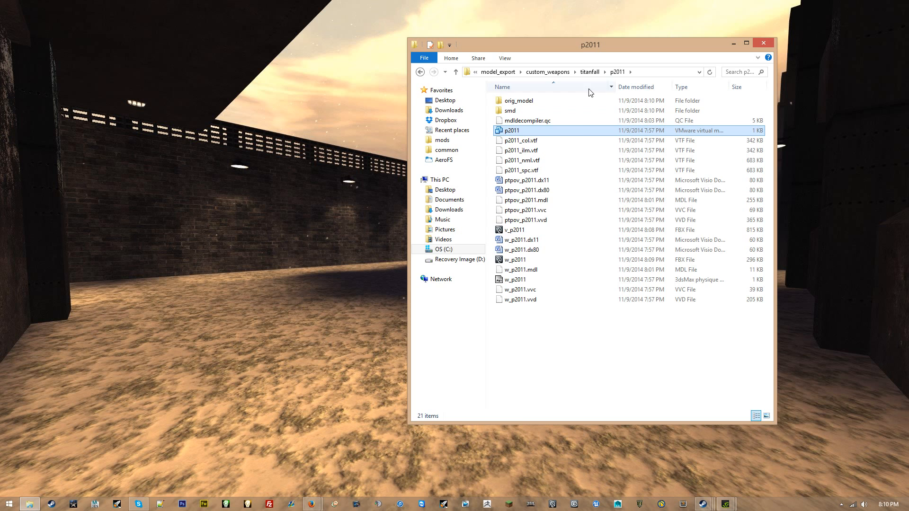
{"action": "left_click", "coordinate": [587, 182]}
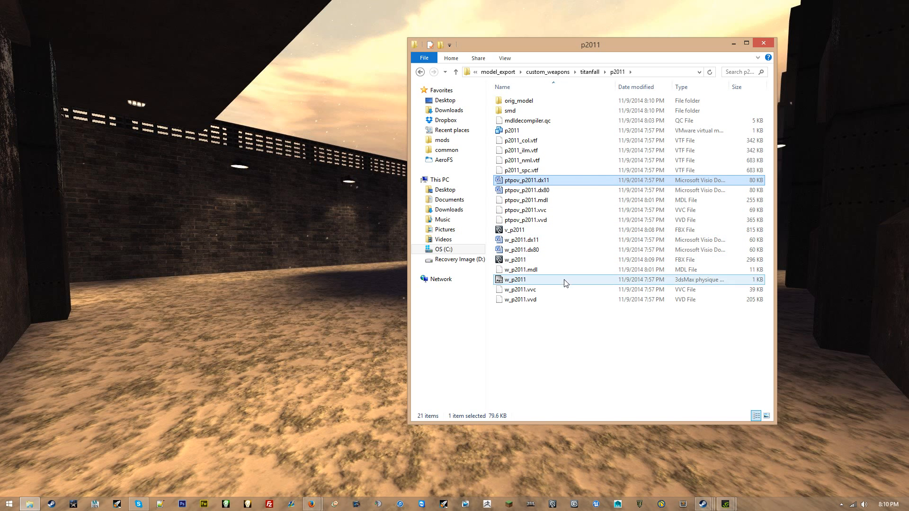
{"action": "left_click", "coordinate": [566, 299], "text": "shift"}
{"action": "left_click", "coordinate": [513, 259], "text": "ctrl"}
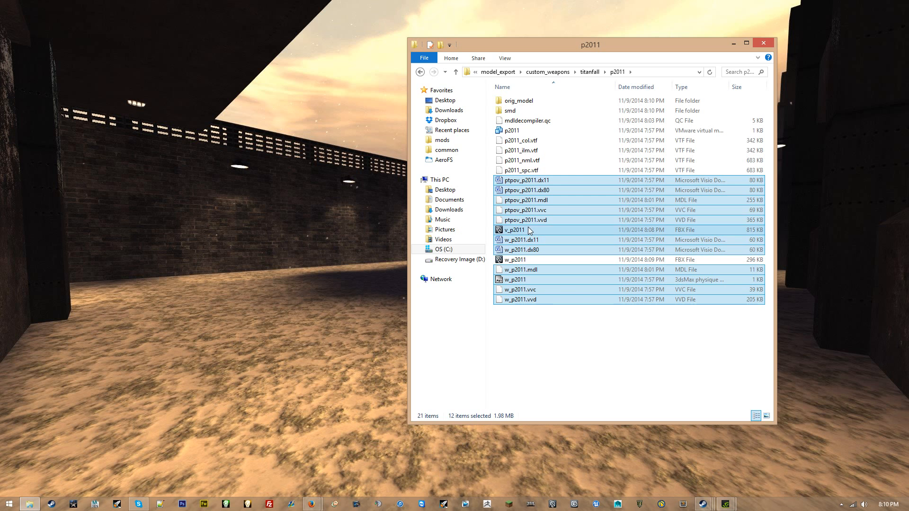
{"action": "left_click", "coordinate": [531, 231], "text": "ctrl"}
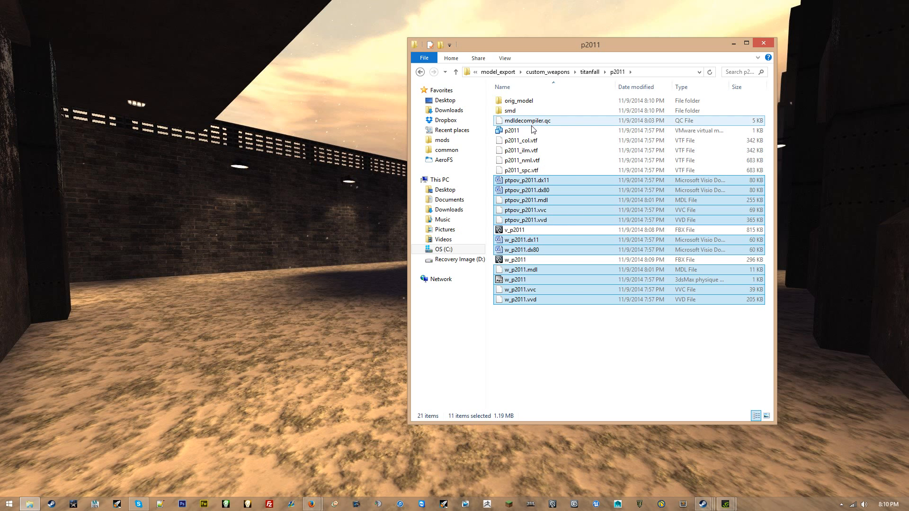
{"action": "left_click_drag", "start_coordinate": [547, 204], "coordinate": [544, 104]}
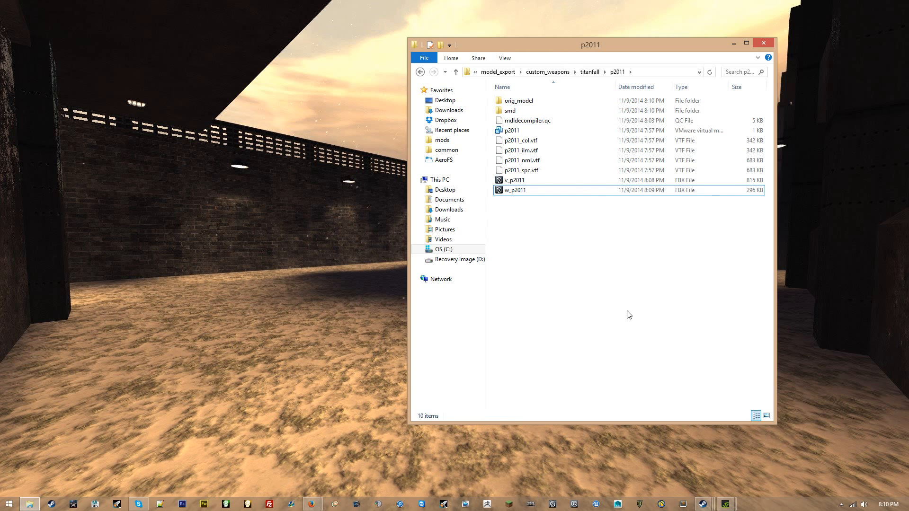
Open the vtfedit133.zip archive from the Downloads folder.
{"action": "left_click", "coordinate": [549, 141]}
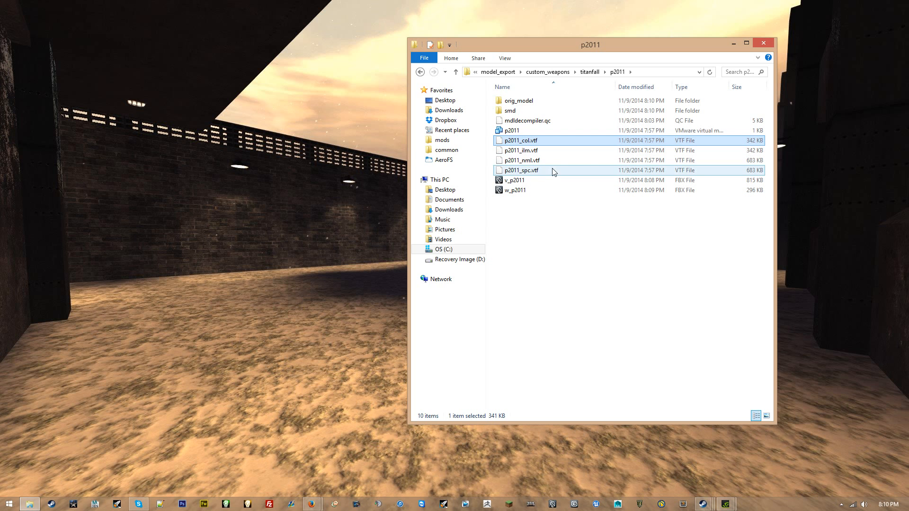
{"action": "right_click", "coordinate": [443, 111]}
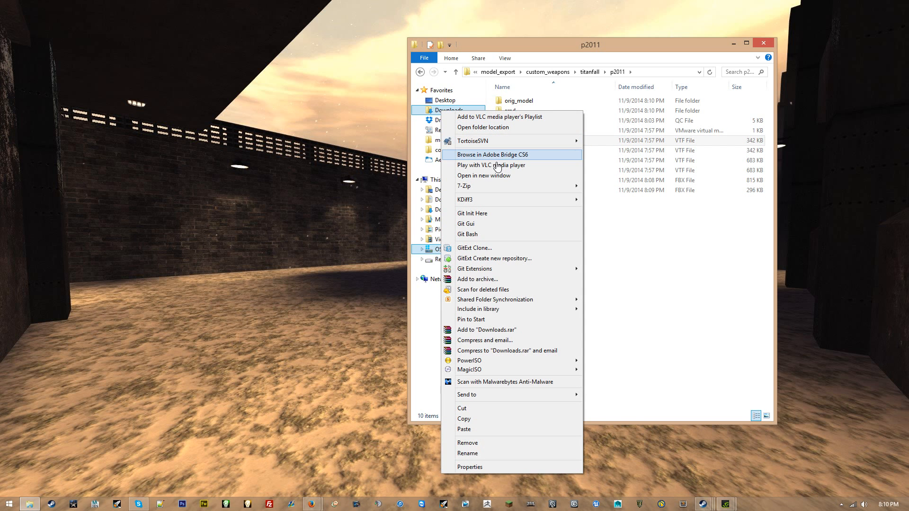
{"action": "left_click", "coordinate": [497, 176]}
{"action": "left_click_drag", "start_coordinate": [538, 59], "coordinate": [0, 64]}
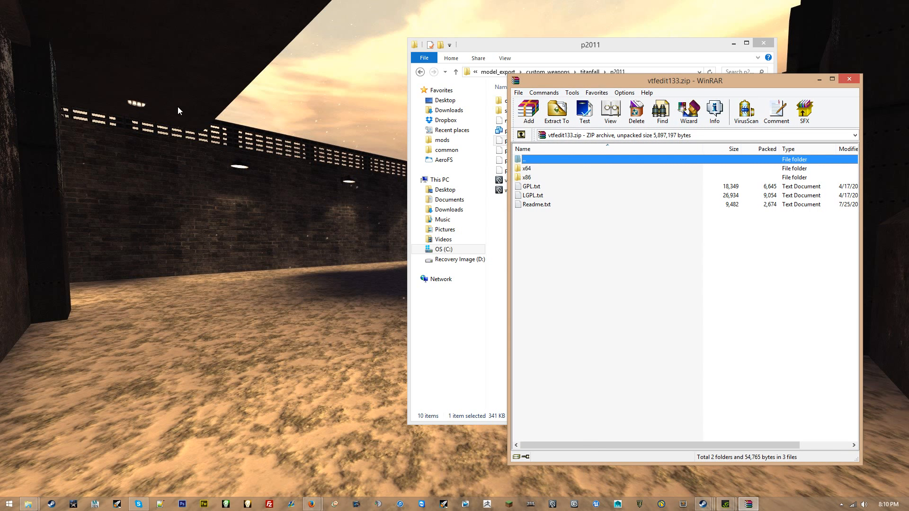
Bring the p2011 file window beside the archive and go up to the titanfall folder.
{"action": "left_click", "coordinate": [531, 179]}
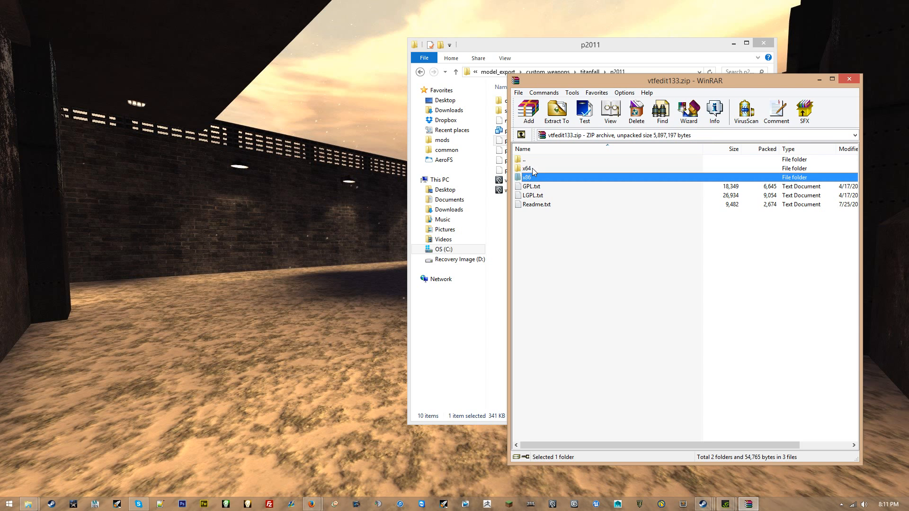
{"action": "left_click", "coordinate": [532, 171]}
{"action": "left_click", "coordinate": [587, 60]}
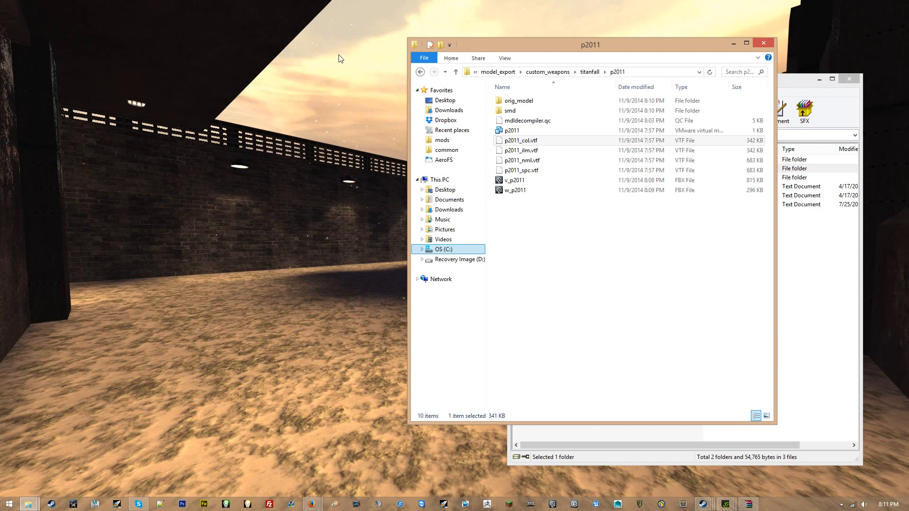
{"action": "left_click_drag", "start_coordinate": [519, 52], "coordinate": [173, 43]}
{"action": "left_click", "coordinate": [251, 63]}
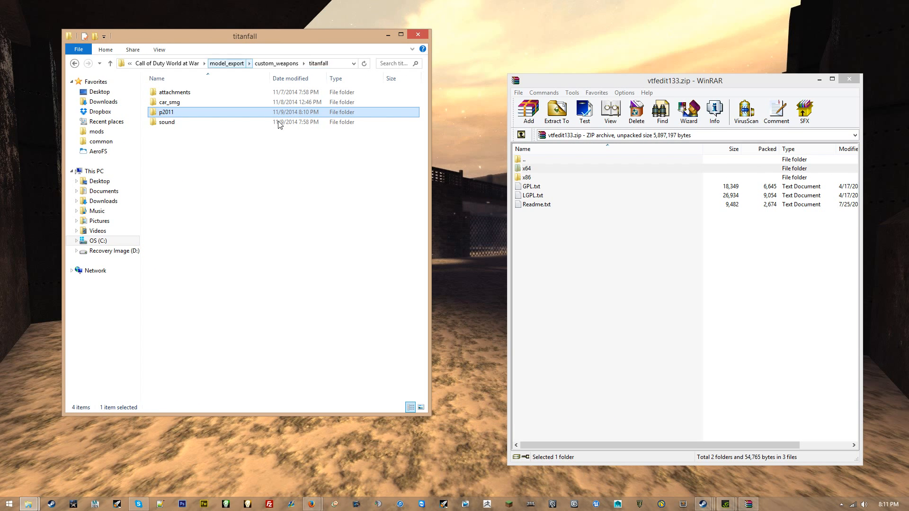
Check the archive's x64 and x86 contents, extract the x64 folder into the titanfall folder, and close the archive.
{"action": "left_click", "coordinate": [542, 172]}
{"action": "double_click", "coordinate": [543, 171]}
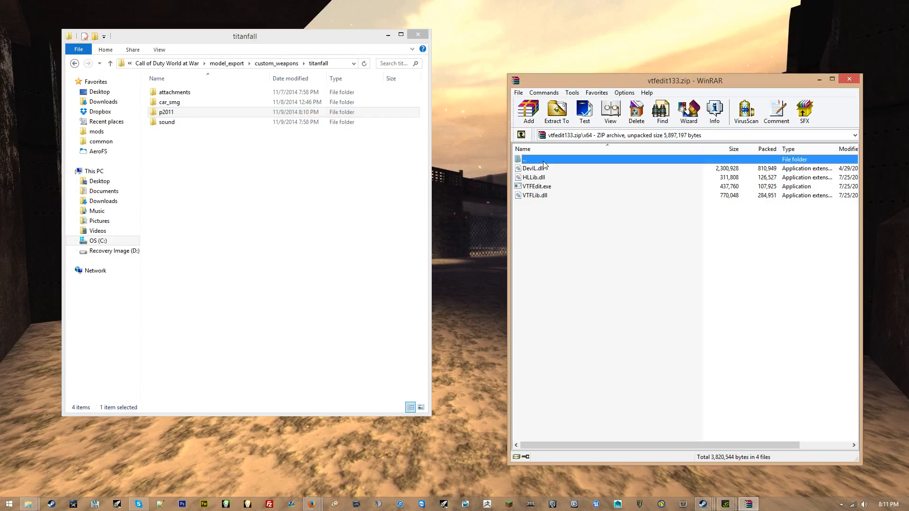
{"action": "double_click", "coordinate": [543, 161]}
{"action": "double_click", "coordinate": [544, 178]}
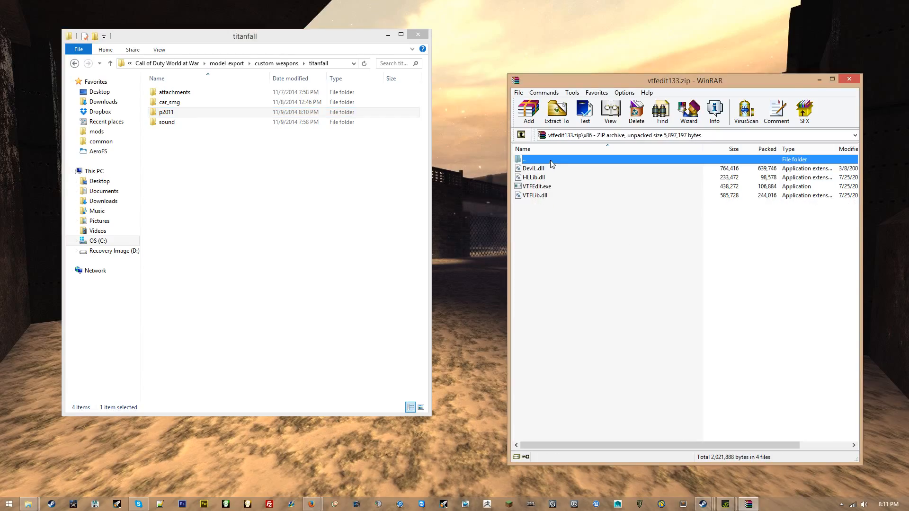
{"action": "double_click", "coordinate": [550, 160]}
{"action": "left_click", "coordinate": [549, 168]}
{"action": "left_click_drag", "start_coordinate": [550, 166], "coordinate": [661, 169]}
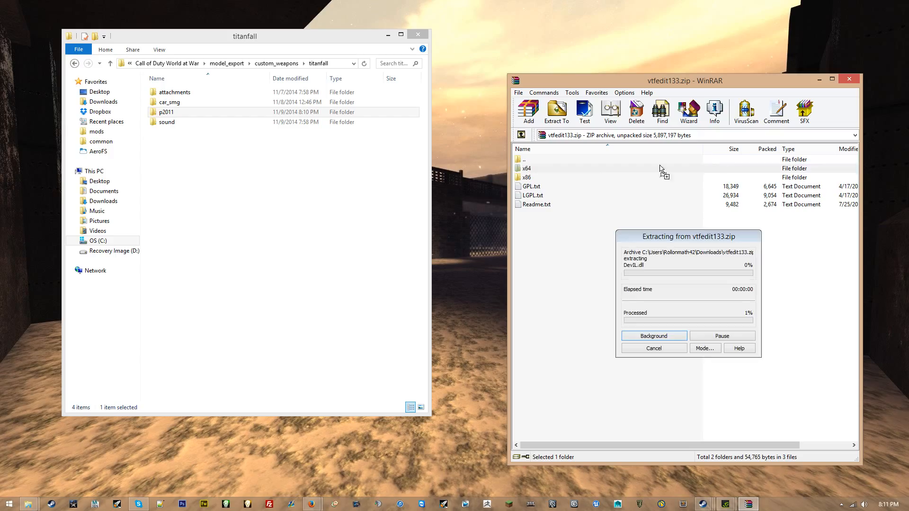
{"action": "left_click", "coordinate": [849, 79]}
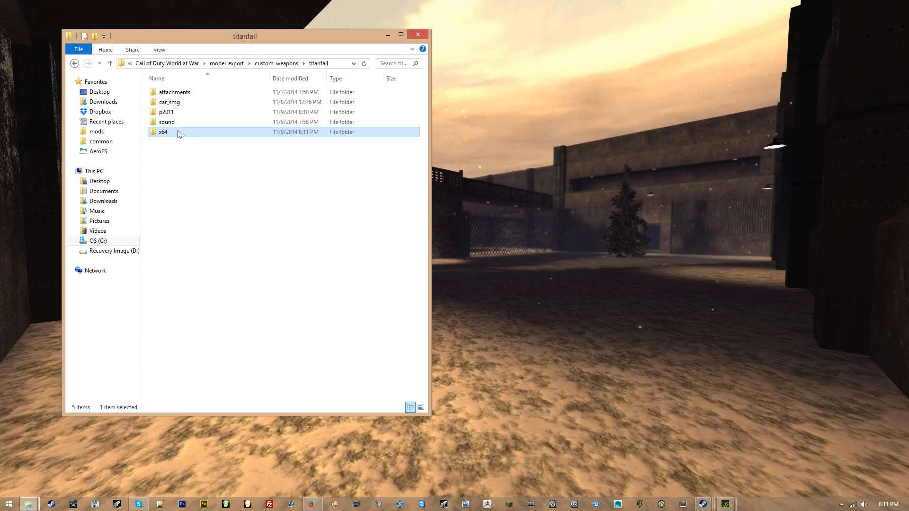
Rename the extracted x64 folder to vtfedit and launch VTFEdit from it.
{"action": "key", "text": "F2"}
{"action": "type", "text": "vtfedit"}
{"action": "key", "text": "Return"}
{"action": "double_click", "coordinate": [220, 133]}
{"action": "double_click", "coordinate": [242, 111]}
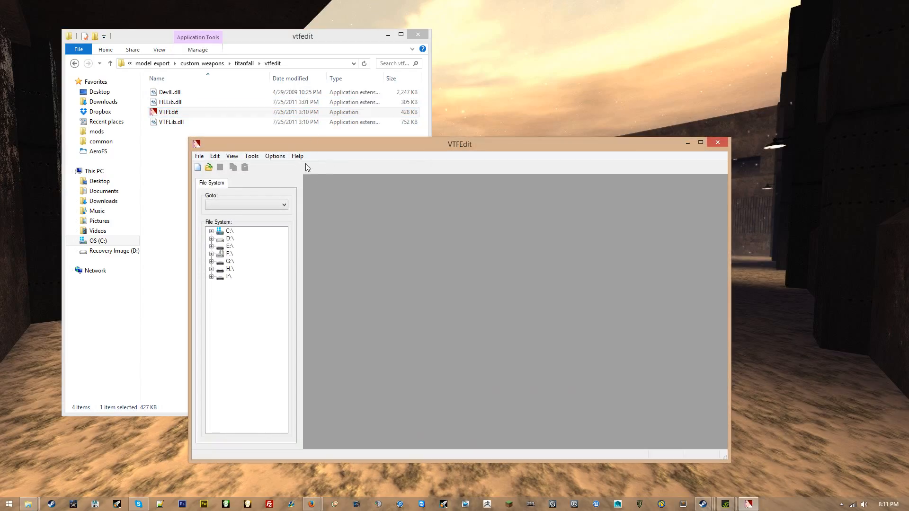
Move the VTFEdit window clear of the file window and return the file window to the titanfall folder.
{"action": "left_click_drag", "start_coordinate": [279, 138], "coordinate": [364, 90]}
{"action": "left_click", "coordinate": [244, 63]}
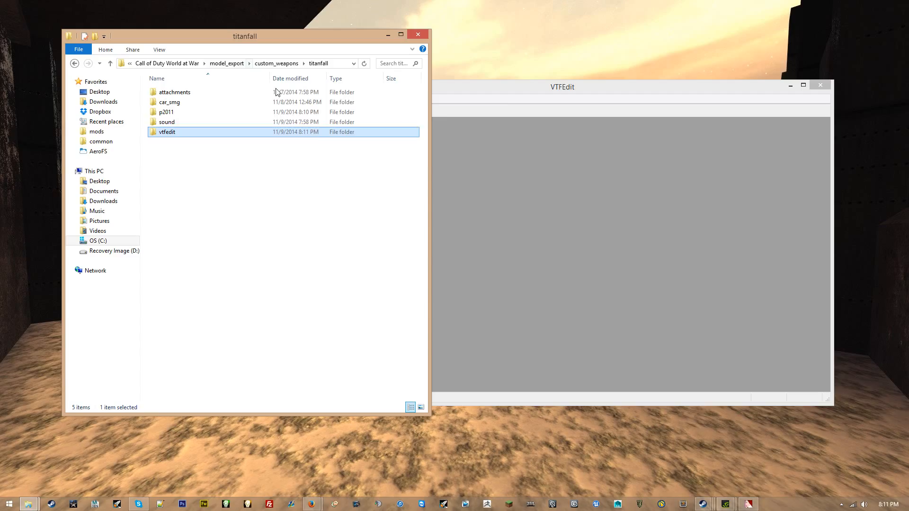
{"action": "left_click", "coordinate": [502, 94]}
Start opening a texture in VTFEdit and browse to the Call of Duty World at War folder inside common.
{"action": "left_click", "coordinate": [302, 99]}
{"action": "left_click", "coordinate": [341, 117]}
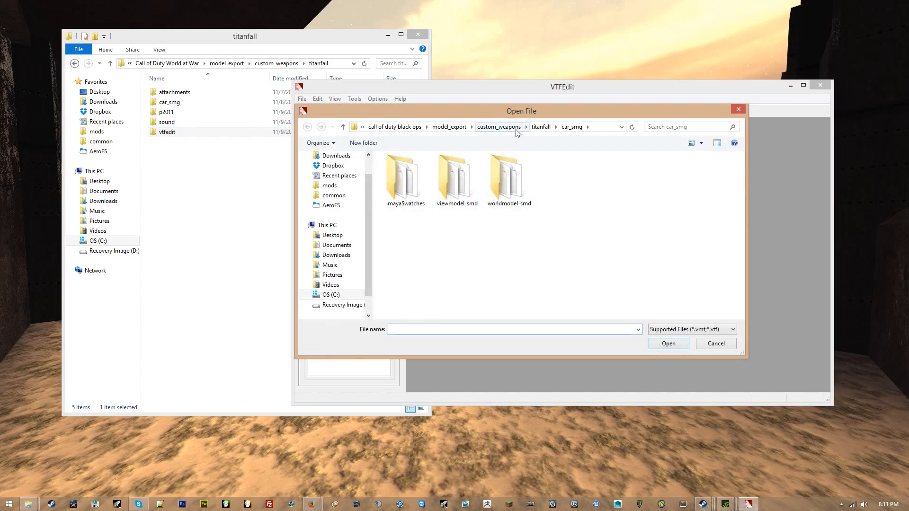
{"action": "left_click", "coordinate": [542, 127]}
{"action": "left_click", "coordinate": [379, 127]}
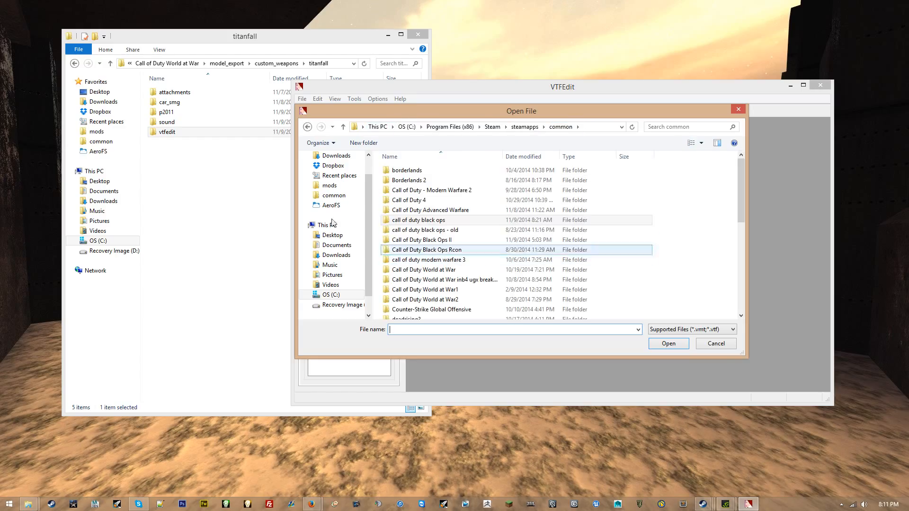
{"action": "left_click", "coordinate": [470, 271]}
{"action": "double_click", "coordinate": [470, 270]}
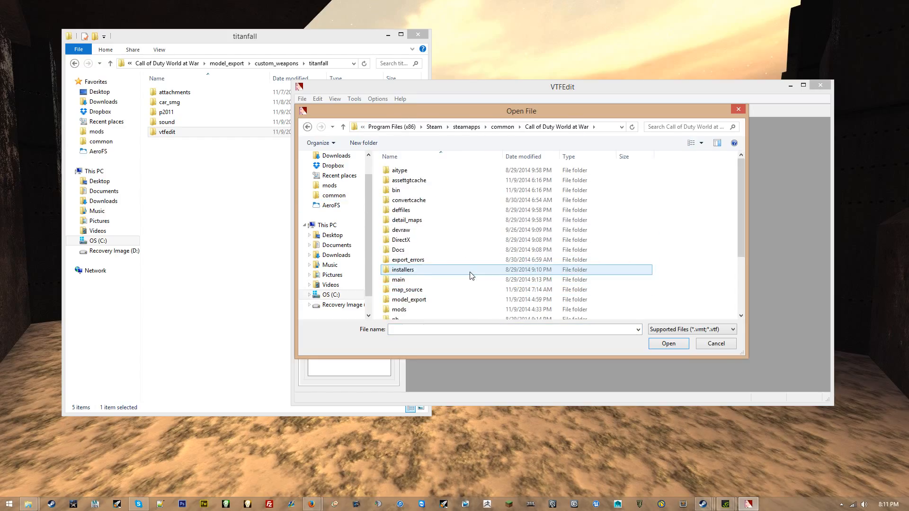
Open p2011_col.vtf from the p2011 folder under model_export, custom_weapons, titanfall.
{"action": "scroll", "coordinate": [462, 255], "scroll_direction": "down", "scroll_amount": 3}
{"action": "double_click", "coordinate": [454, 233]}
{"action": "double_click", "coordinate": [446, 219]}
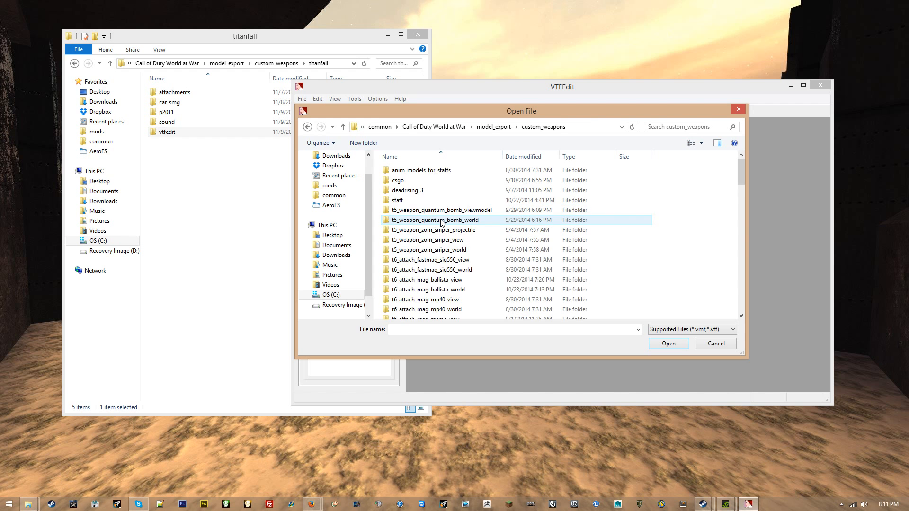
{"action": "scroll", "coordinate": [441, 232], "scroll_direction": "down", "scroll_amount": 10}
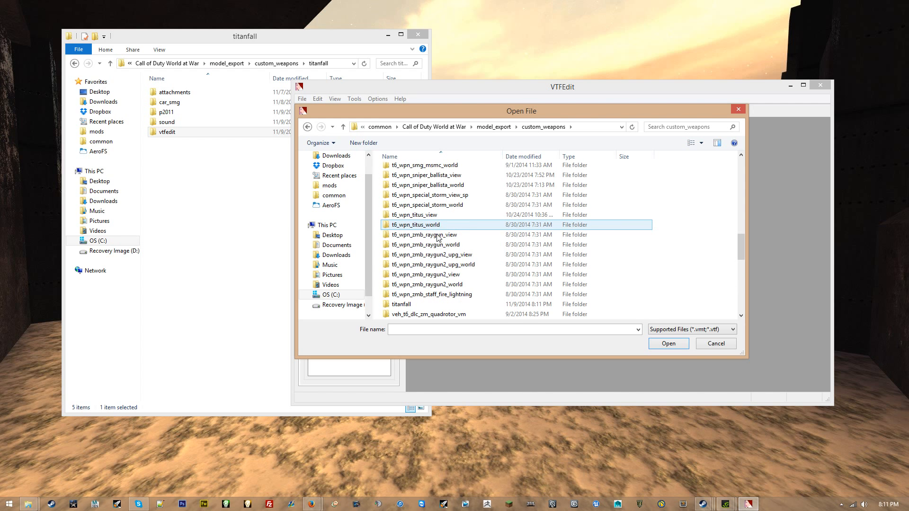
{"action": "double_click", "coordinate": [417, 304]}
{"action": "double_click", "coordinate": [422, 191]}
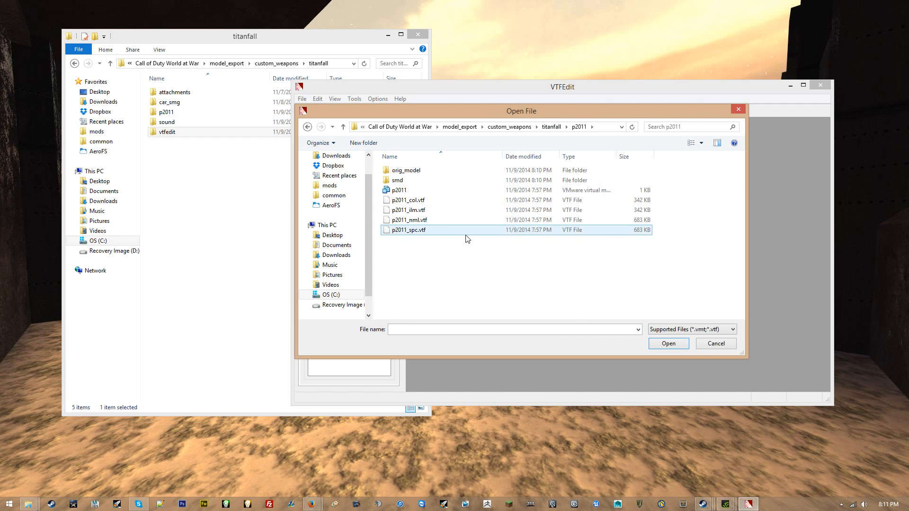
{"action": "double_click", "coordinate": [425, 200]}
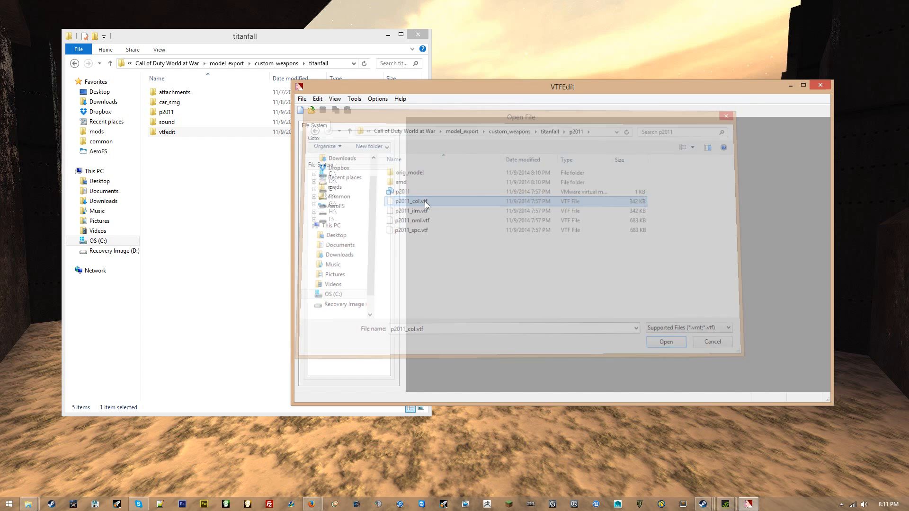
Export the colour texture as a TGA file named p2011_col into the p2011 folder.
{"action": "left_click", "coordinate": [302, 98]}
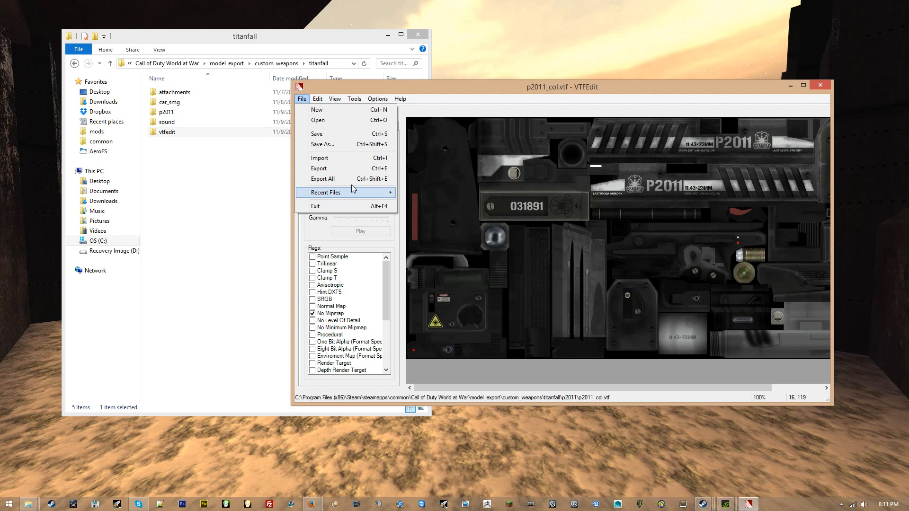
{"action": "left_click", "coordinate": [332, 172]}
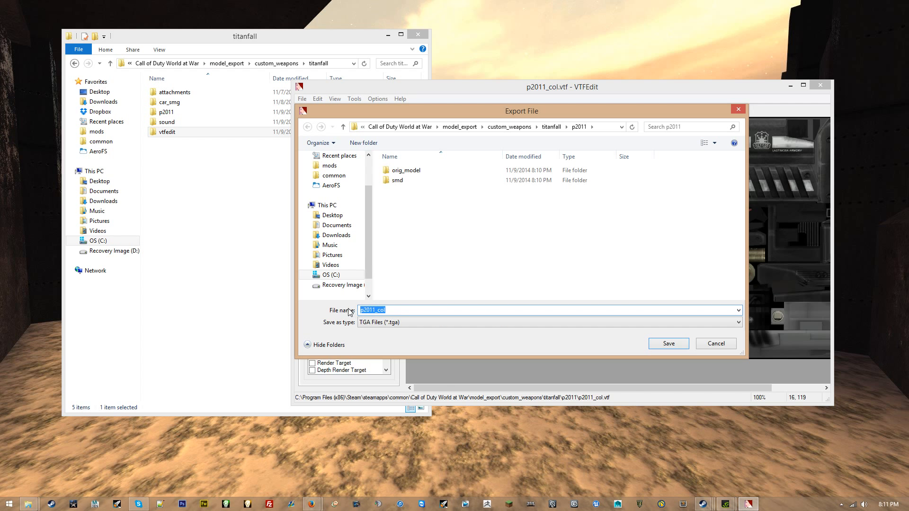
{"action": "left_click", "coordinate": [681, 343]}
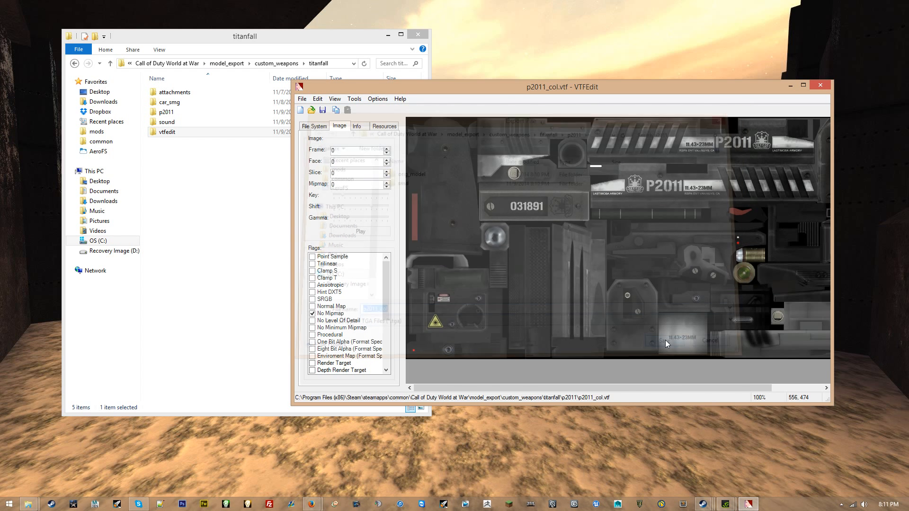
Open p2011_ilm.vtf to inspect the illumination texture.
{"action": "left_click", "coordinate": [301, 99]}
{"action": "left_click", "coordinate": [315, 117]}
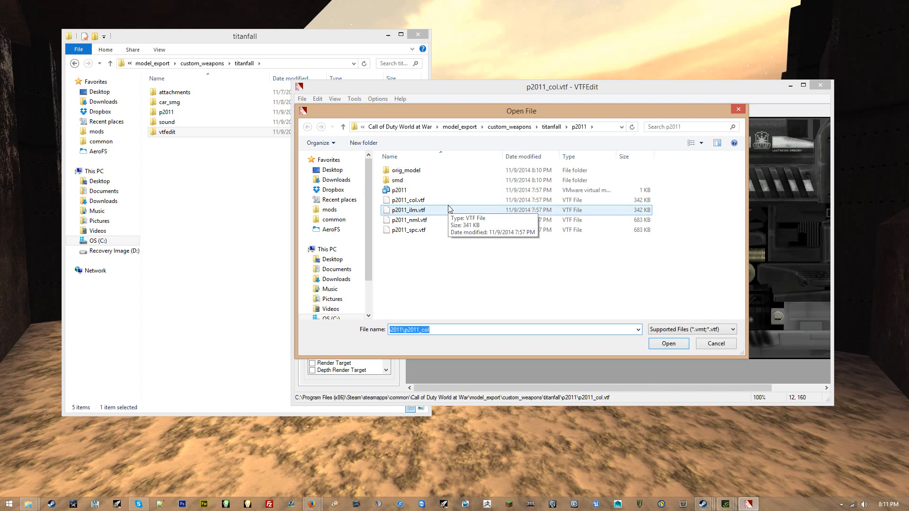
{"action": "double_click", "coordinate": [440, 213]}
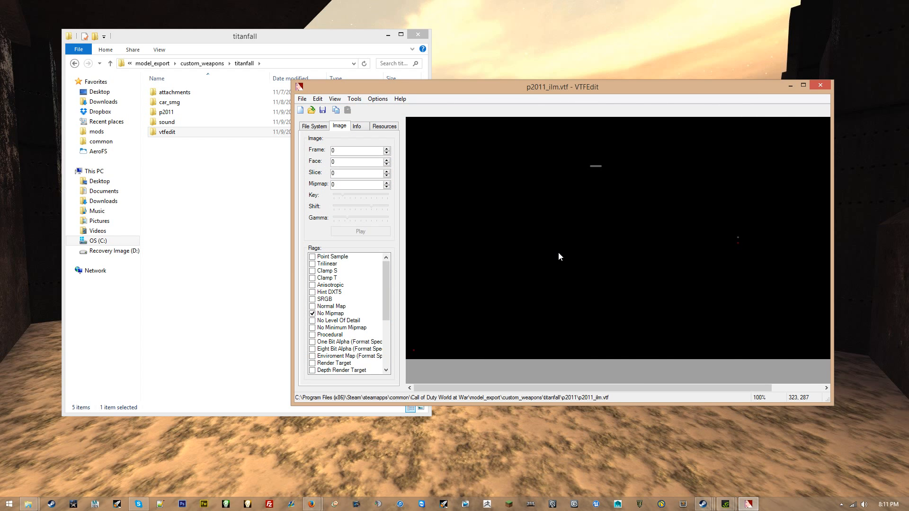
Try to open the normal map p2011_nml.vtf.
{"action": "left_click", "coordinate": [302, 98]}
{"action": "left_click", "coordinate": [322, 120]}
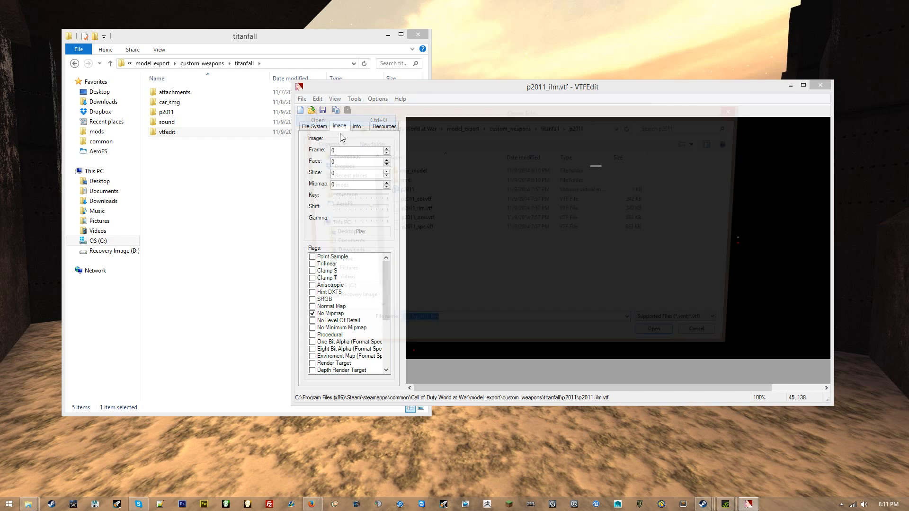
{"action": "double_click", "coordinate": [442, 222]}
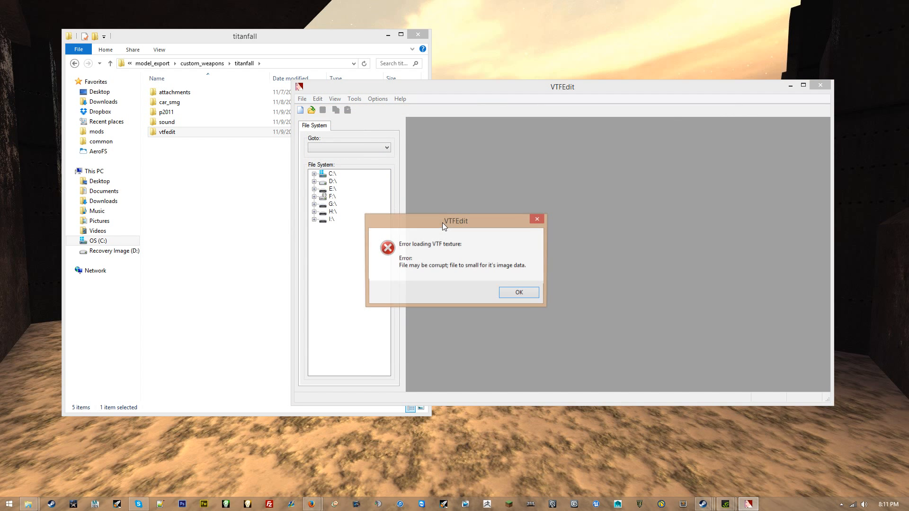
{"action": "left_click", "coordinate": [504, 296]}
Open p2011_spc.vtf, export it as a TGA file named p2011_spc into the p2011 folder, and close VTFEdit.
{"action": "left_click", "coordinate": [302, 99]}
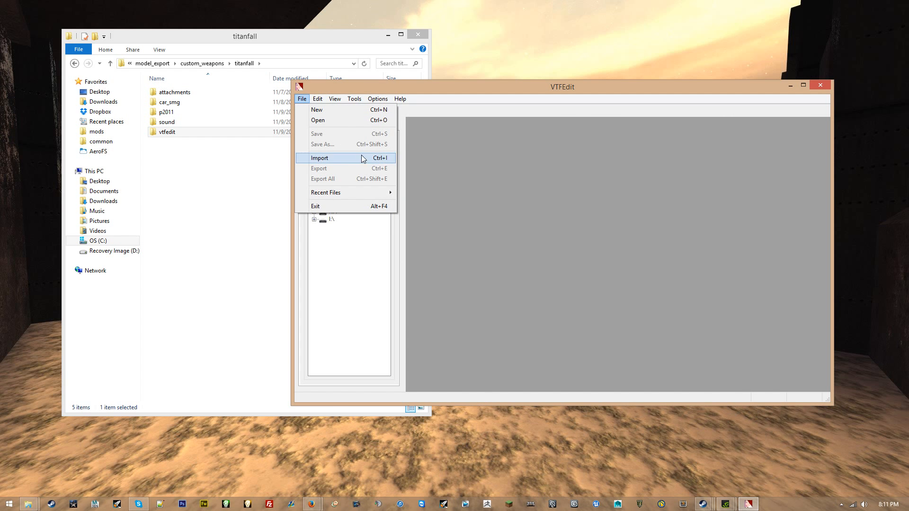
{"action": "left_click", "coordinate": [334, 121]}
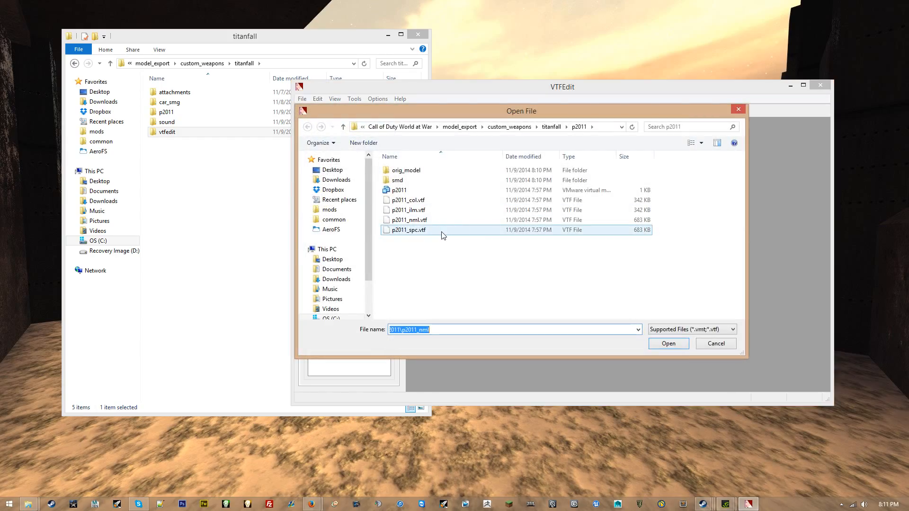
{"action": "double_click", "coordinate": [414, 230]}
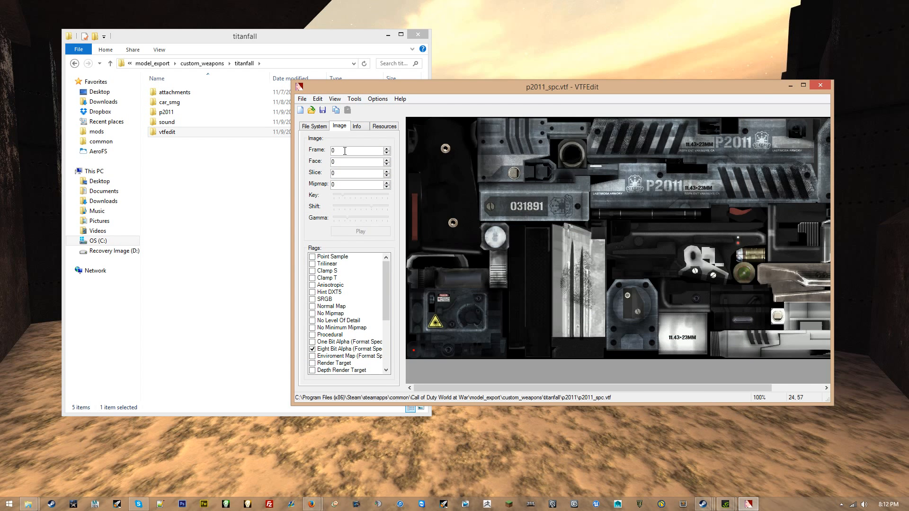
{"action": "left_click", "coordinate": [302, 99]}
{"action": "left_click", "coordinate": [315, 168]}
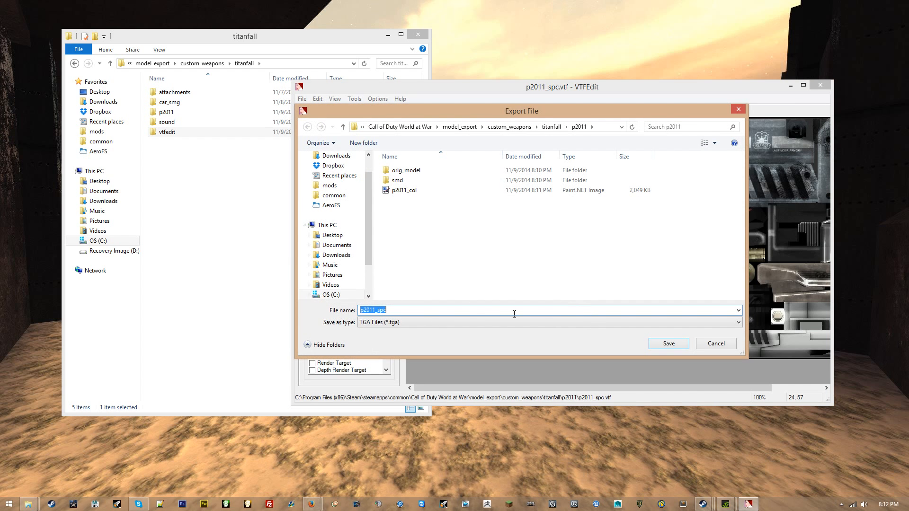
{"action": "left_click", "coordinate": [669, 344]}
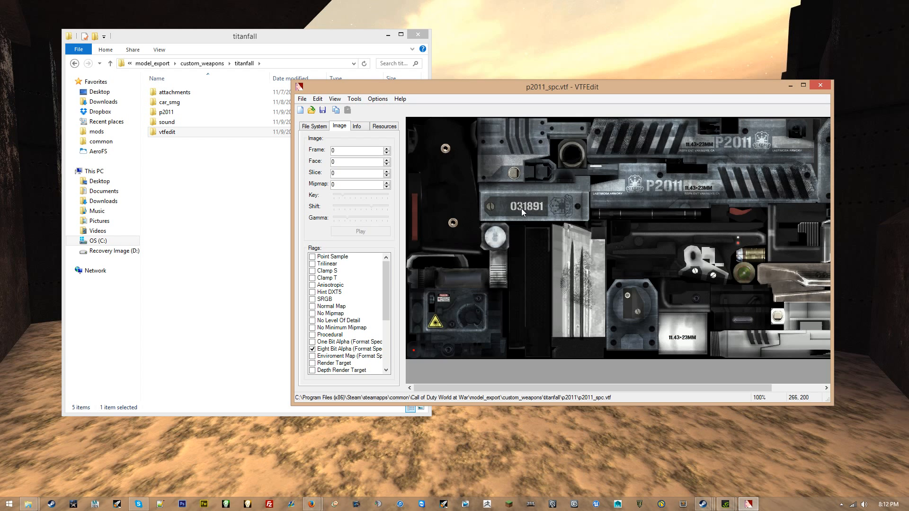
{"action": "left_click", "coordinate": [818, 85]}
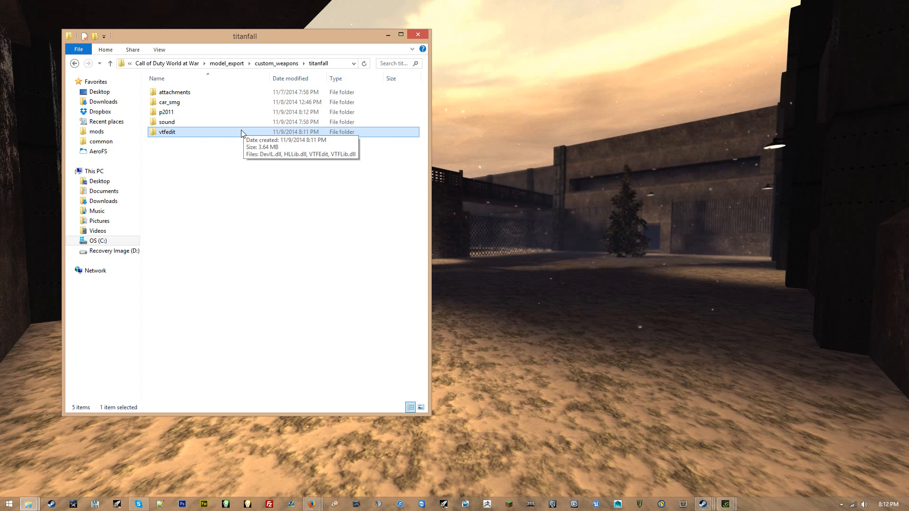
Move the four VTF textures, the p2011 file and mdldecompiler.qc from the p2011 folder into its orig_model subfolder.
{"action": "double_click", "coordinate": [243, 134]}
{"action": "left_click", "coordinate": [244, 64]}
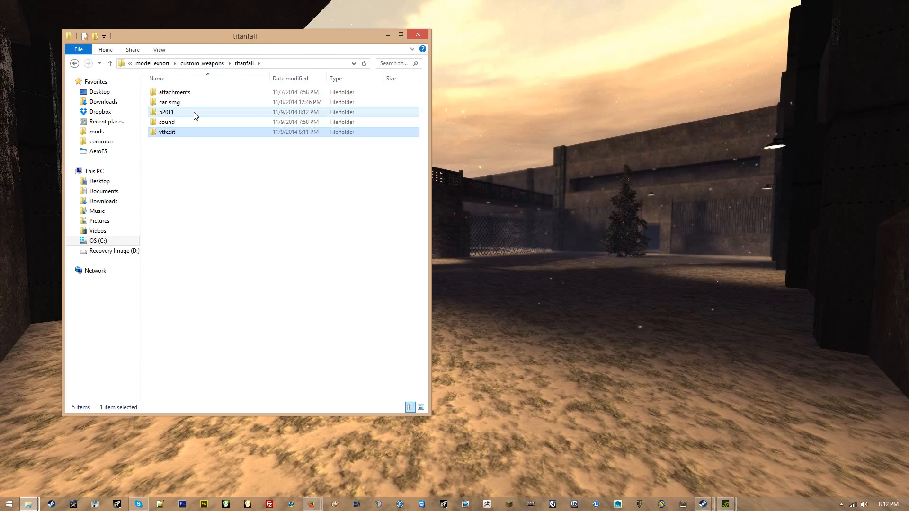
{"action": "double_click", "coordinate": [195, 115]}
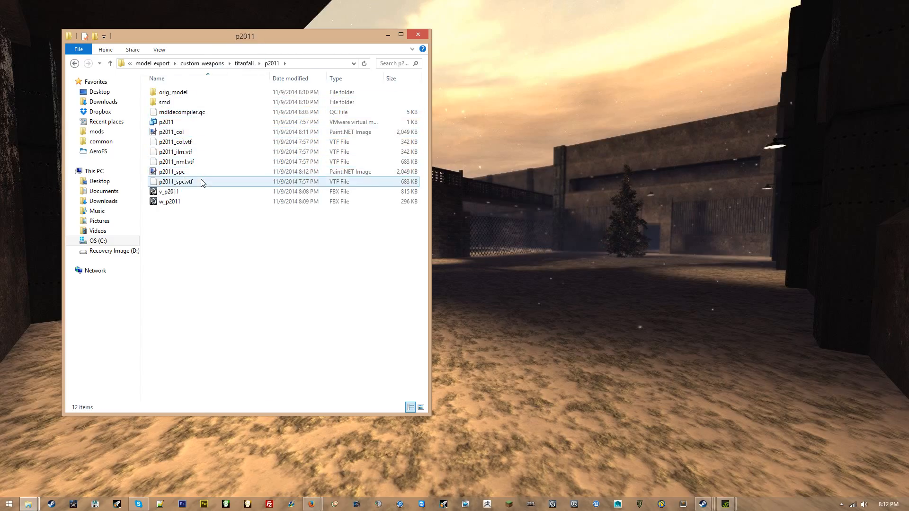
{"action": "left_click", "coordinate": [201, 180]}
{"action": "left_click", "coordinate": [204, 162], "text": "ctrl"}
{"action": "left_click", "coordinate": [204, 152], "text": "ctrl"}
{"action": "left_click", "coordinate": [202, 142], "text": "ctrl"}
{"action": "left_click", "coordinate": [200, 114], "text": "ctrl"}
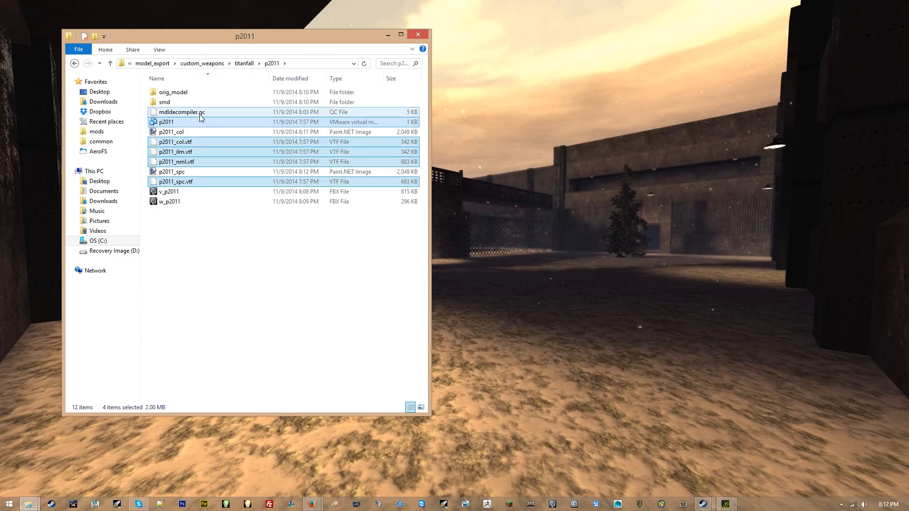
{"action": "left_click", "coordinate": [188, 123], "text": "ctrl"}
{"action": "left_click_drag", "start_coordinate": [188, 123], "coordinate": [173, 93]}
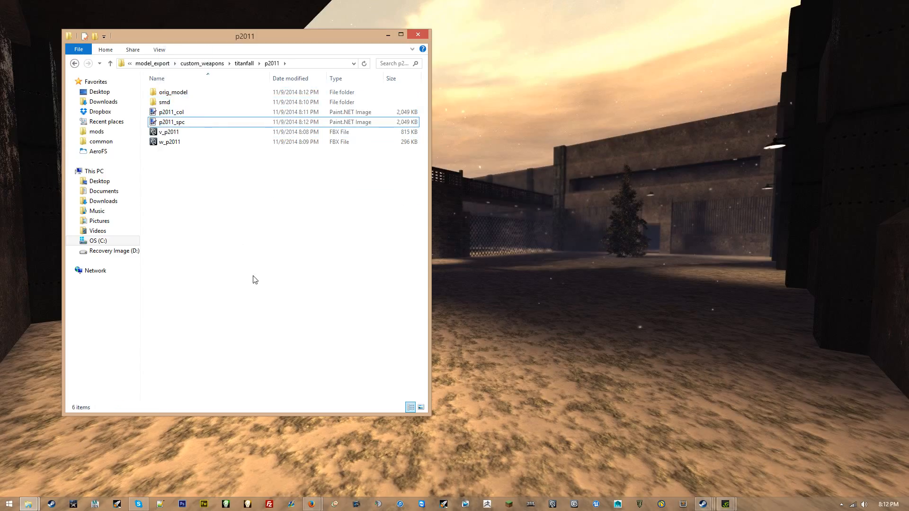
{"action": "left_click_drag", "start_coordinate": [285, 216], "coordinate": [246, 21]}
{"action": "left_click", "coordinate": [345, 241]}
{"action": "mouse_move", "coordinate": [342, 159]}
{"action": "left_mouse_down"}
{"action": "mouse_move", "coordinate": [333, 111]}
{"action": "mouse_move", "coordinate": [343, 167]}
{"action": "left_mouse_up"}
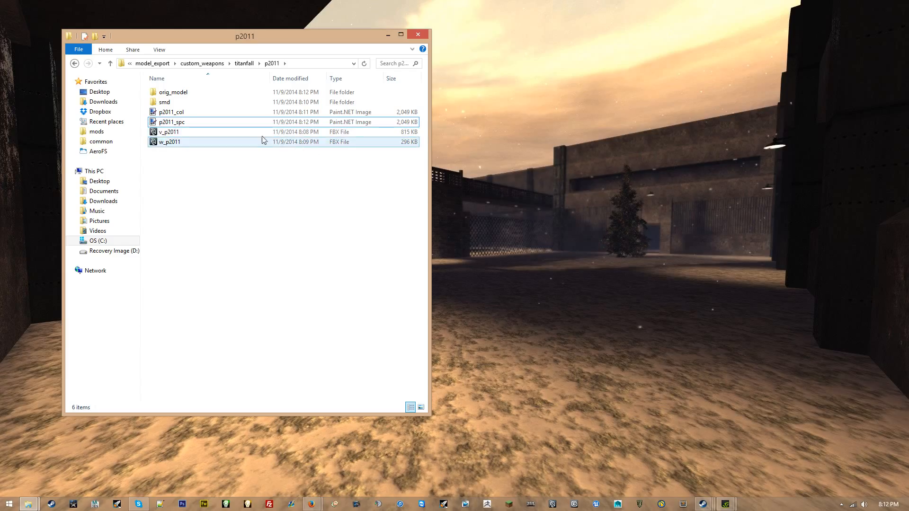
{"action": "left_click_drag", "start_coordinate": [253, 145], "coordinate": [256, 134]}
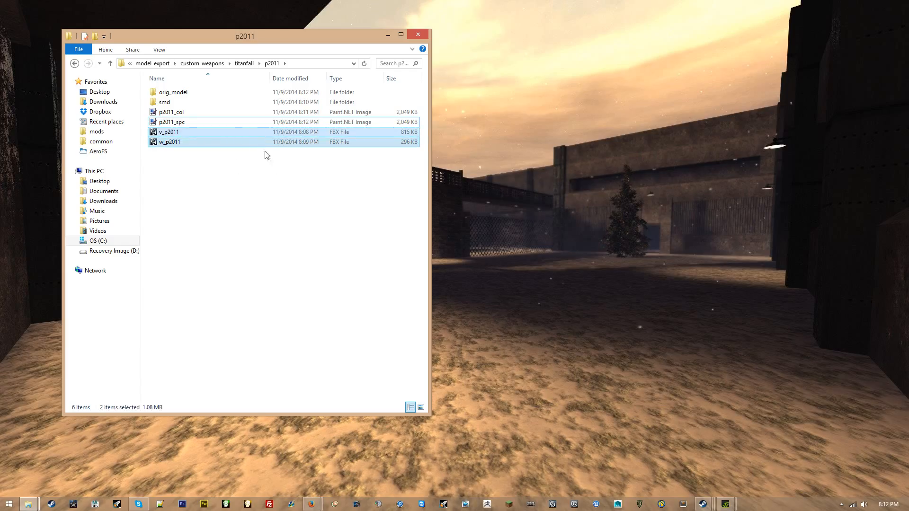
{"action": "left_click", "coordinate": [299, 215]}
Look through the texture files in titanfall's attachments folder sorted by name, and return to the titanfall folder.
{"action": "left_click", "coordinate": [246, 64]}
{"action": "left_click", "coordinate": [253, 93]}
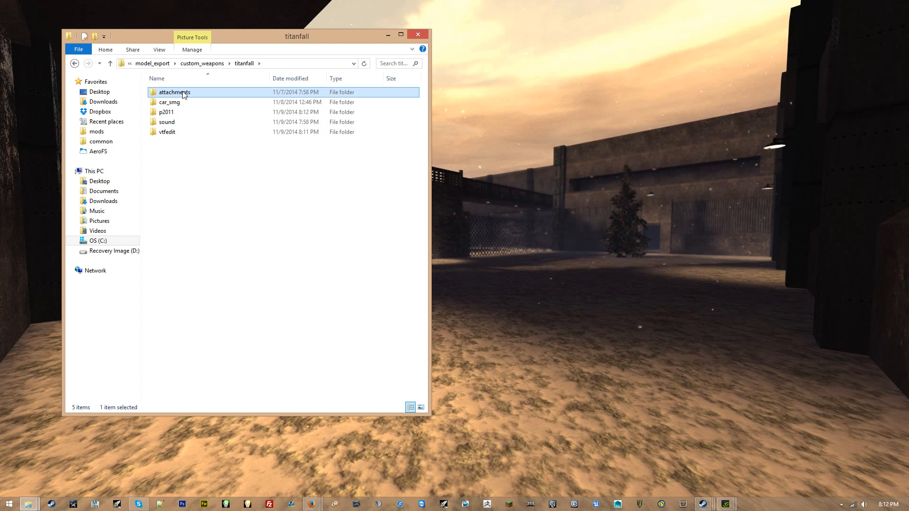
{"action": "left_click", "coordinate": [204, 79]}
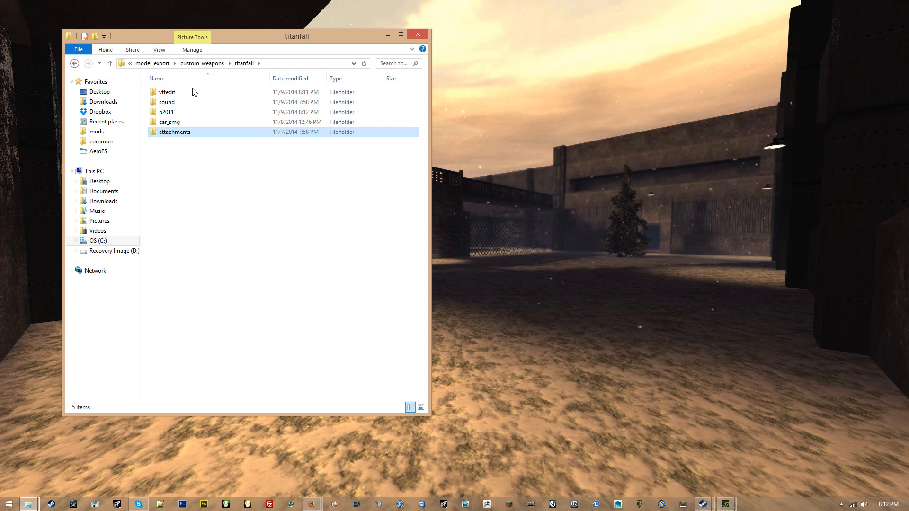
{"action": "left_click", "coordinate": [204, 79]}
{"action": "double_click", "coordinate": [198, 91]}
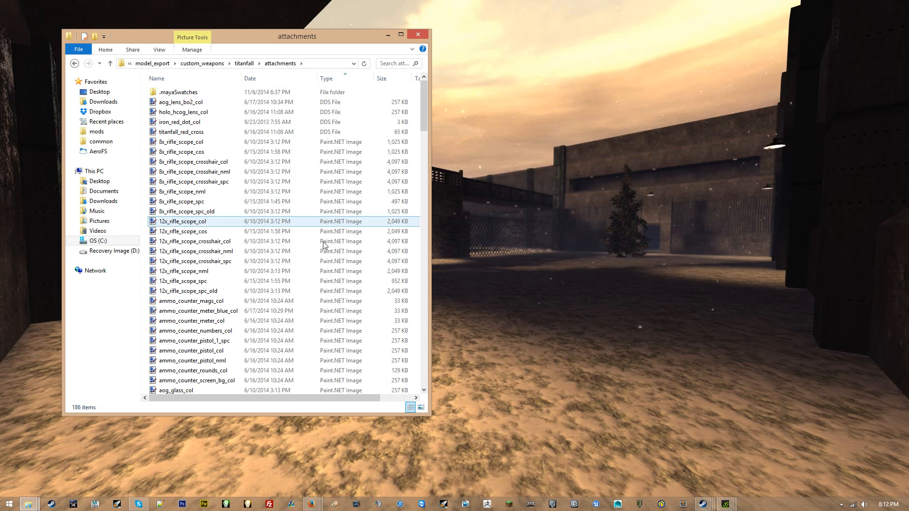
{"action": "left_click", "coordinate": [209, 79]}
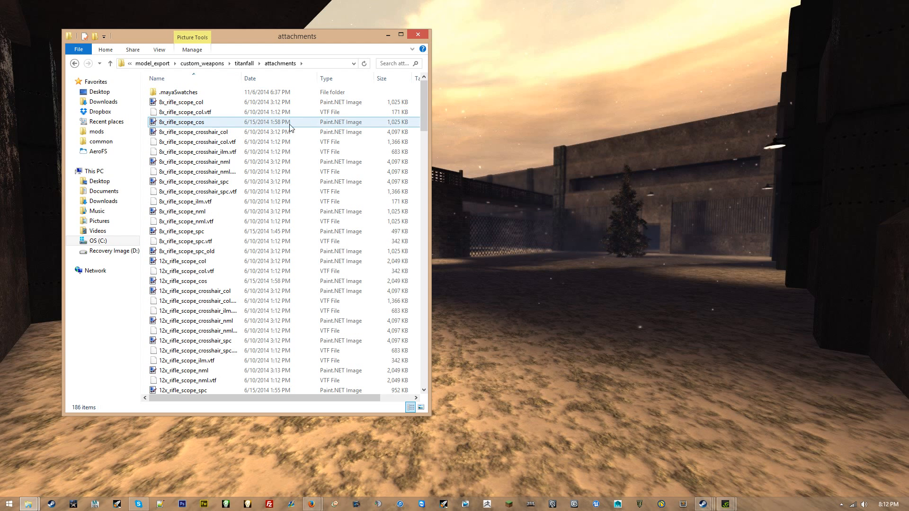
{"action": "left_click_drag", "start_coordinate": [427, 102], "coordinate": [429, 60]}
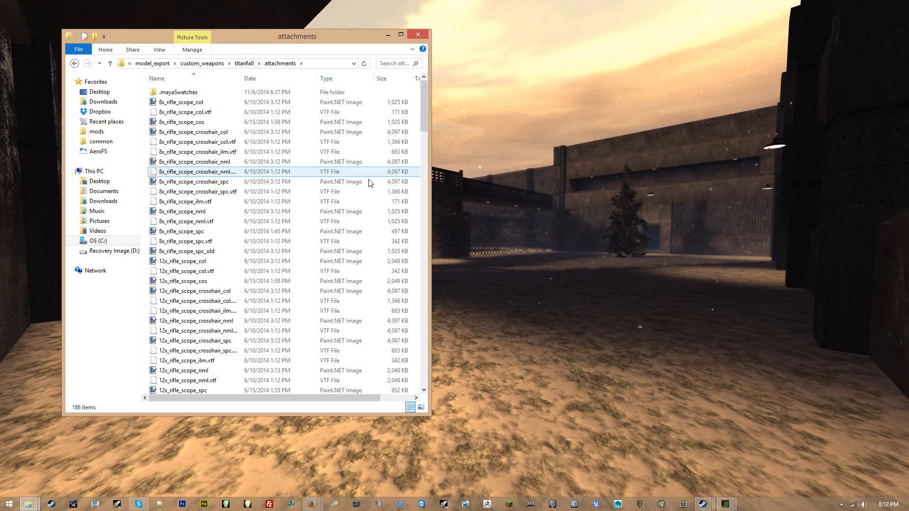
{"action": "left_click", "coordinate": [244, 63]}
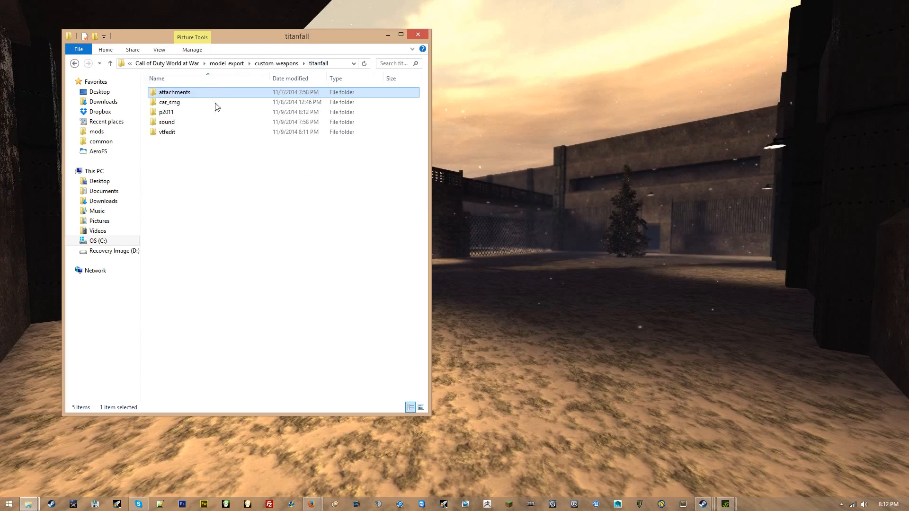
Switch to Maya 2012 and import the v_p2011 FBX file from the p2011 folder into the empty scene.
{"action": "double_click", "coordinate": [208, 112]}
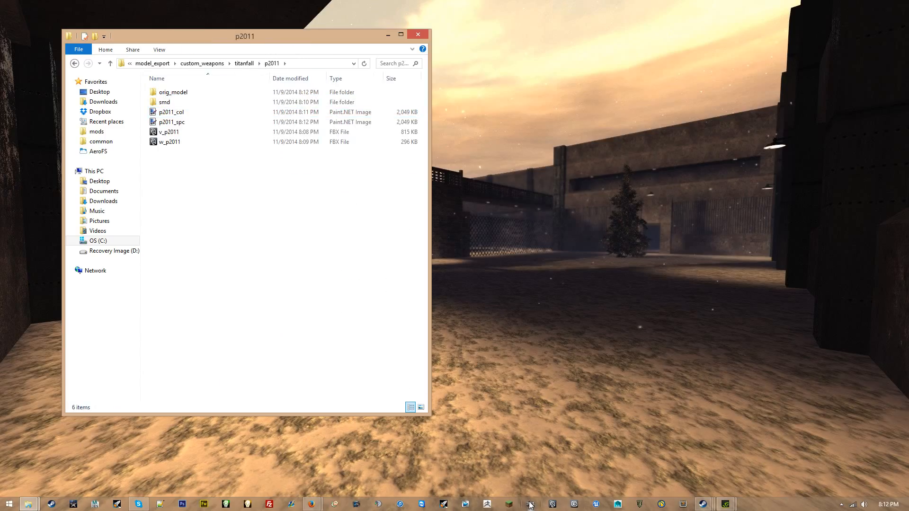
{"action": "left_click", "coordinate": [551, 505]}
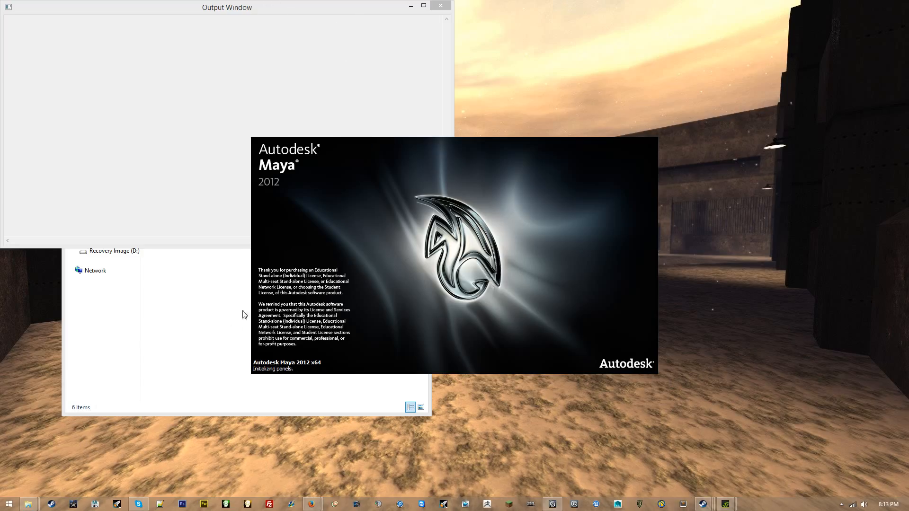
{"action": "left_click", "coordinate": [213, 315]}
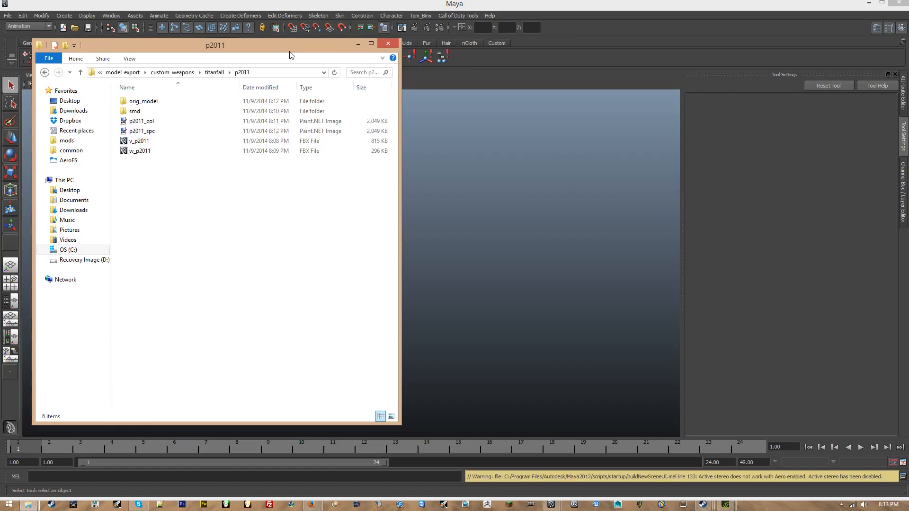
{"action": "left_click_drag", "start_coordinate": [285, 47], "coordinate": [1, 70]}
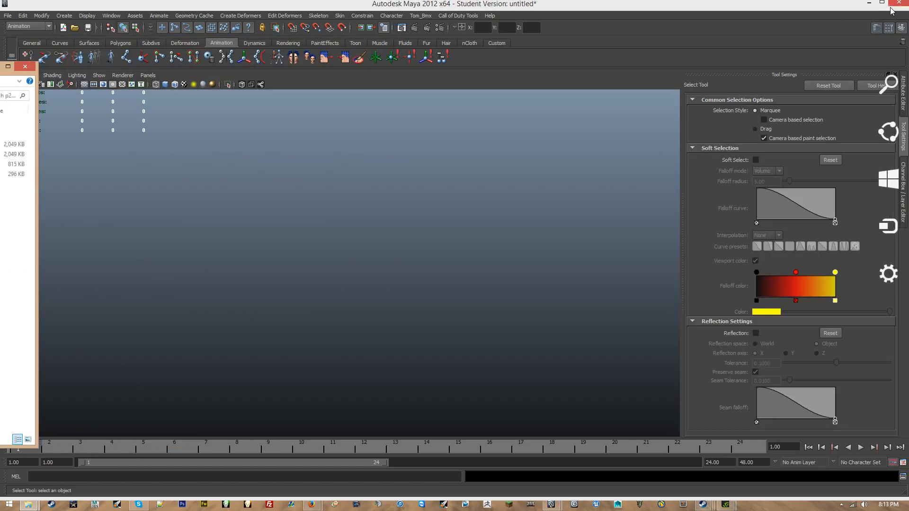
{"action": "left_click", "coordinate": [871, 6]}
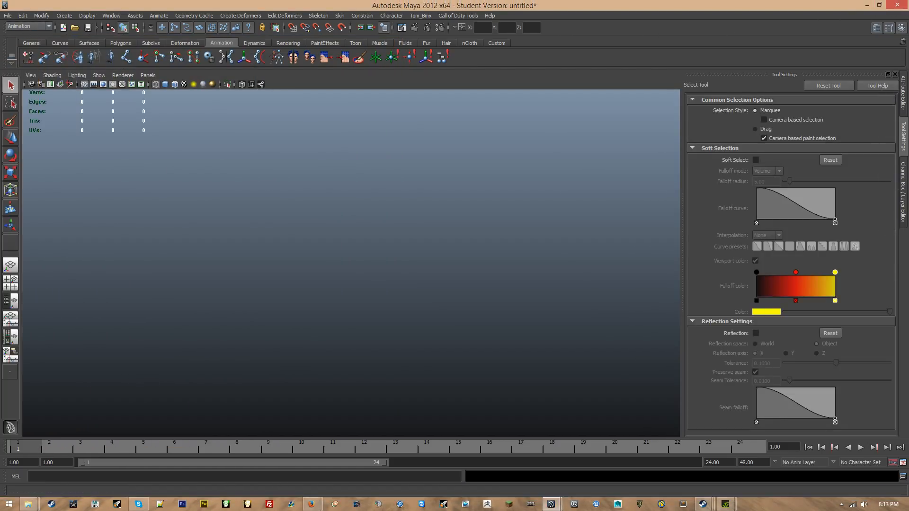
{"action": "key", "text": "alt+Tab"}
{"action": "left_click_drag", "start_coordinate": [3, 174], "coordinate": [277, 186]}
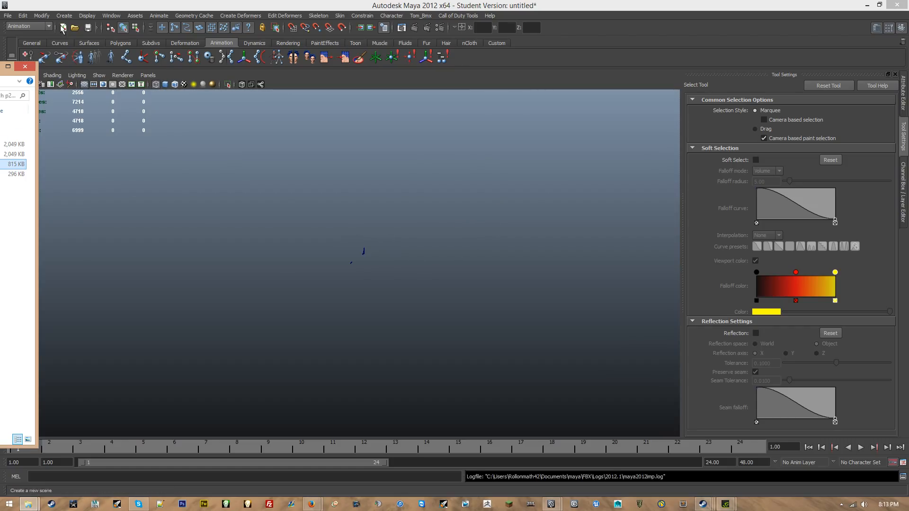
Set the grid's length and width to 10 units with grid lines every 10 units.
{"action": "left_click", "coordinate": [90, 16]}
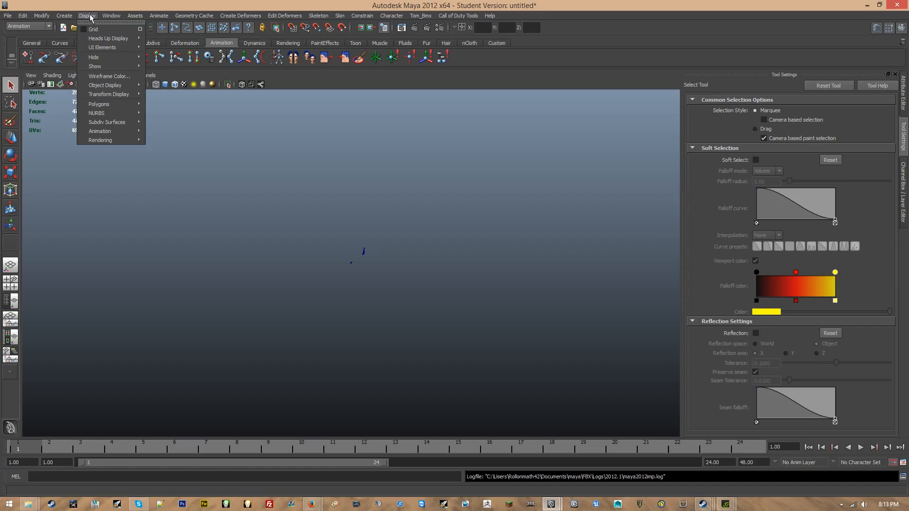
{"action": "left_click", "coordinate": [140, 29]}
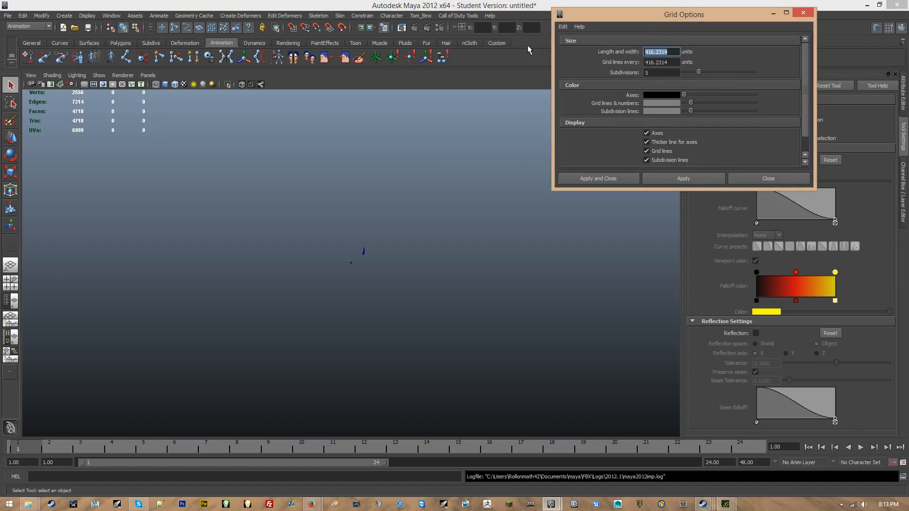
{"action": "type", "text": "50"}
{"action": "key", "text": "Tab"}
{"action": "type", "text": "1"}
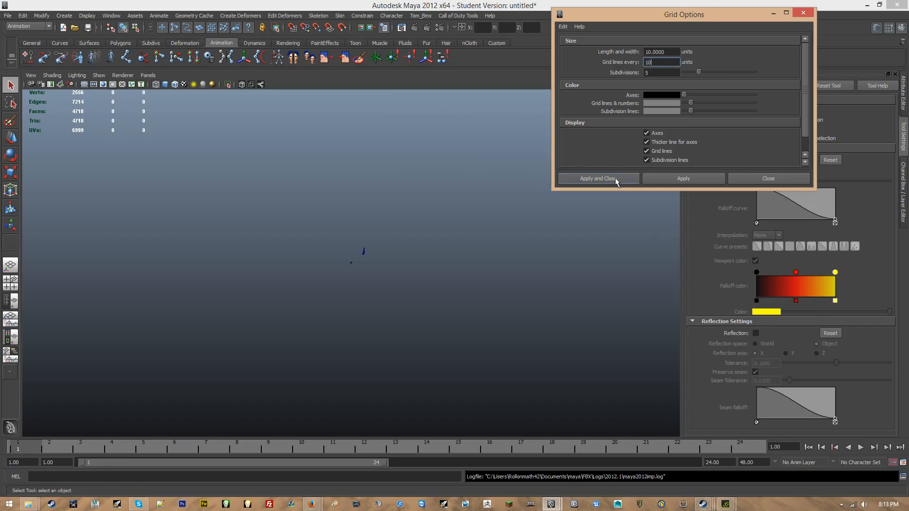
{"action": "left_click", "coordinate": [615, 180]}
Turn on the ViewCube display and reset the perspective view to its home position.
{"action": "left_click", "coordinate": [42, 16]}
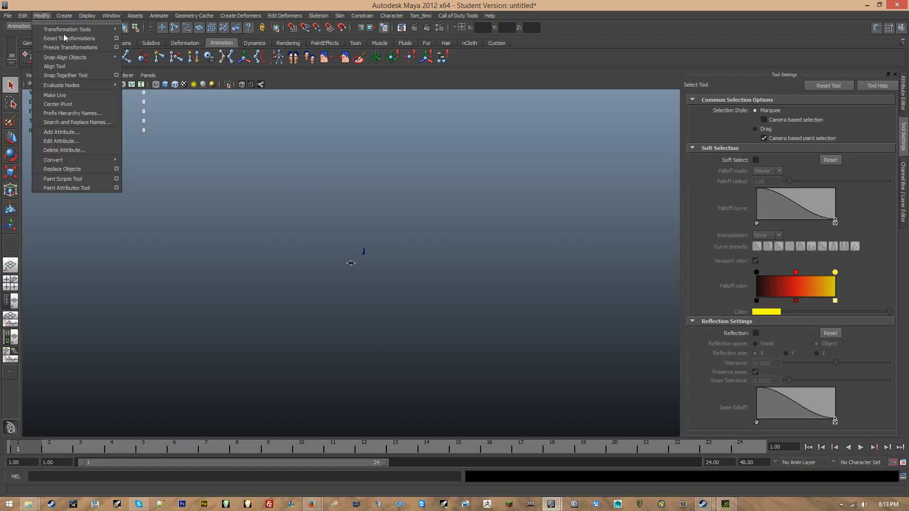
{"action": "mouse_move", "coordinate": [119, 37]}
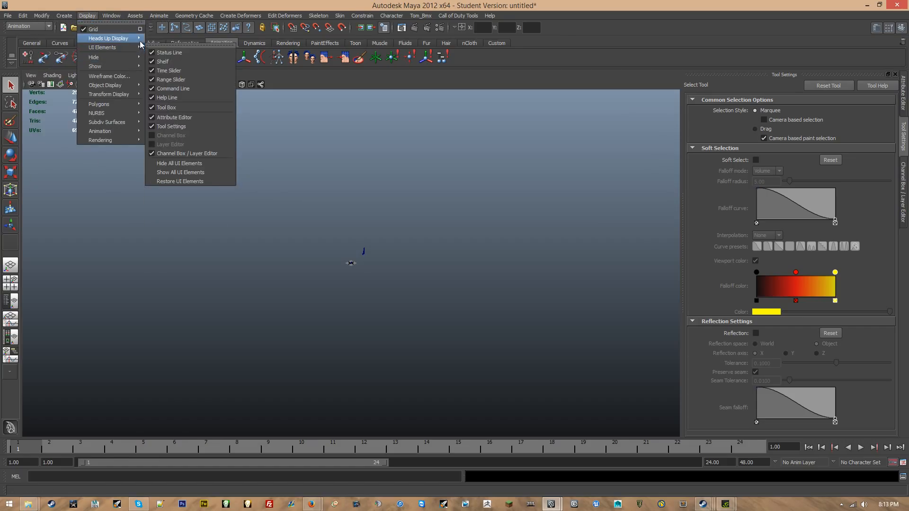
{"action": "left_click", "coordinate": [169, 170]}
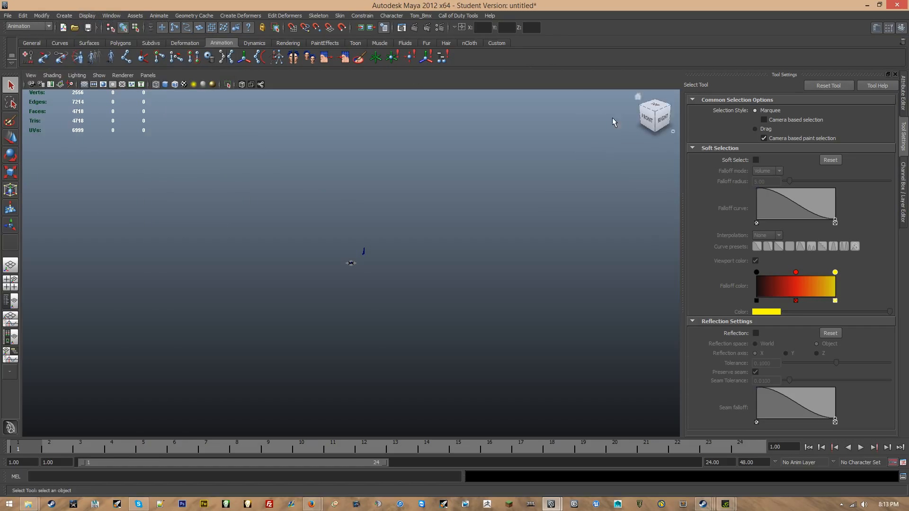
{"action": "left_click", "coordinate": [638, 98]}
{"action": "left_click_drag", "start_coordinate": [379, 232], "coordinate": [350, 223], "text": "alt"}
{"action": "right_click_drag", "start_coordinate": [349, 226], "coordinate": [348, 212], "text": "alt"}
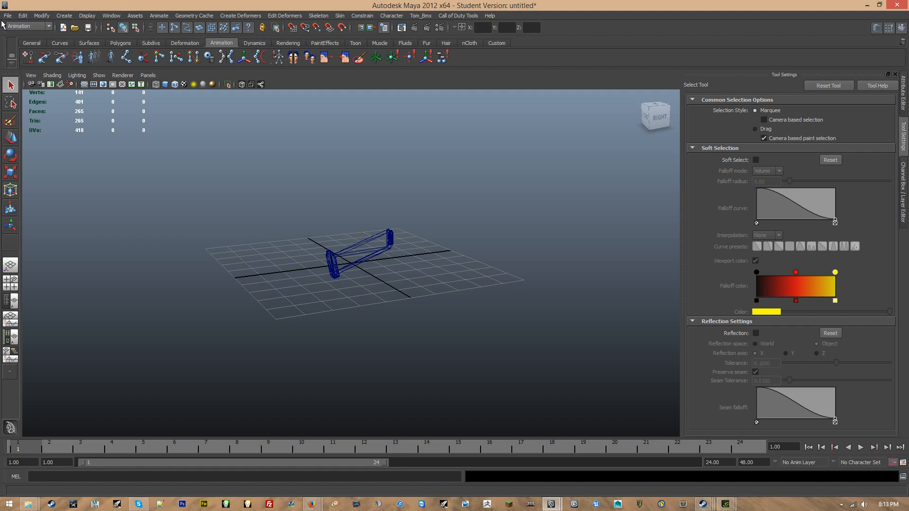
Save the scene as a Maya ASCII file named viewmodel_p2011 in model_export/custom_weapons/titanfall/p2011.
{"action": "left_click", "coordinate": [7, 16]}
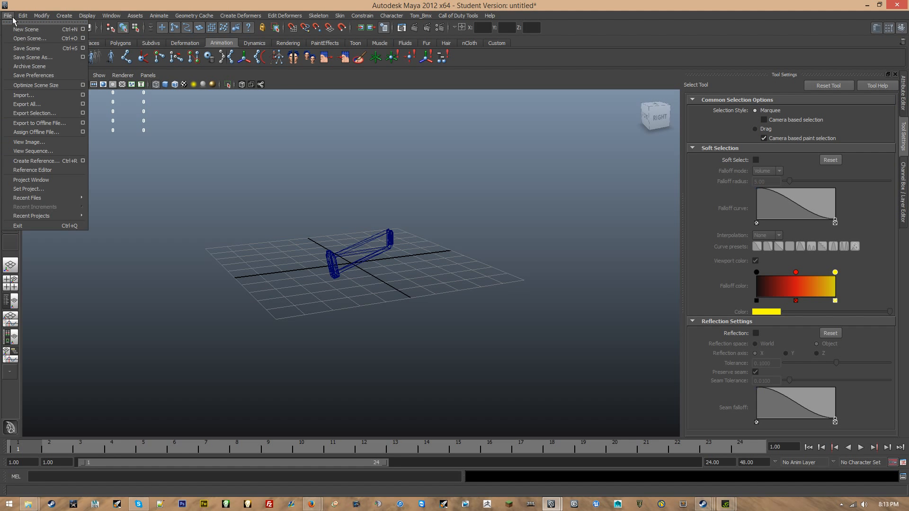
{"action": "left_click", "coordinate": [36, 56]}
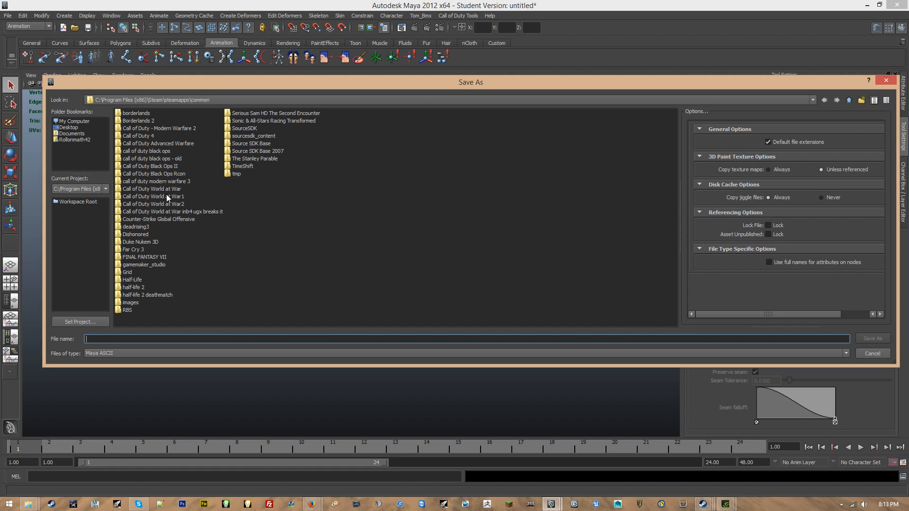
{"action": "double_click", "coordinate": [171, 189]}
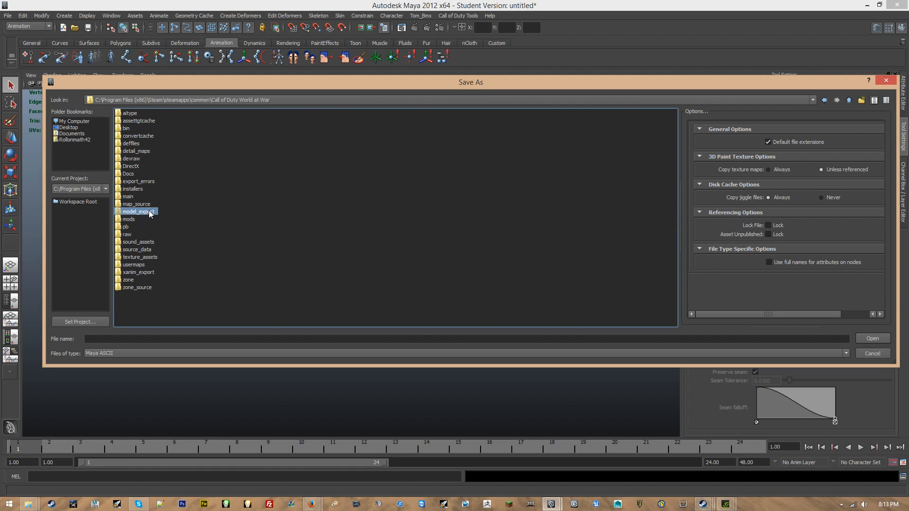
{"action": "double_click", "coordinate": [150, 211]}
{"action": "double_click", "coordinate": [144, 151]}
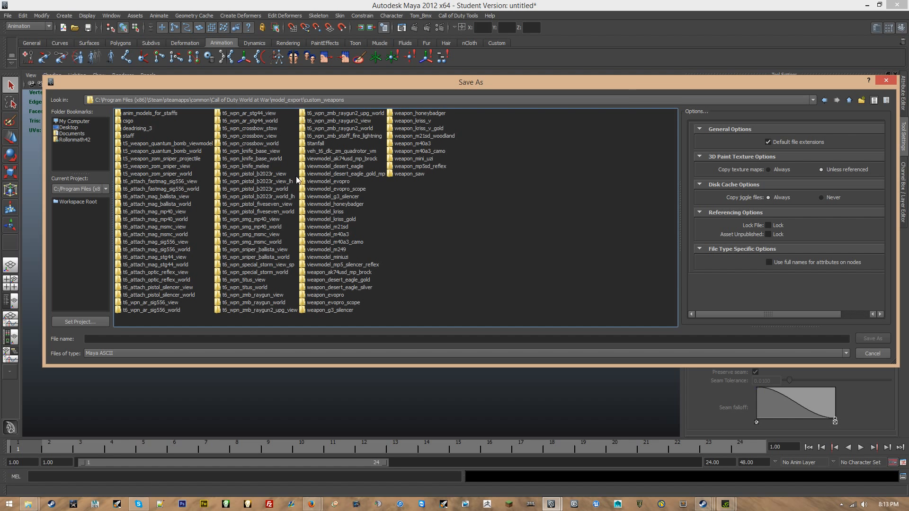
{"action": "double_click", "coordinate": [316, 144]}
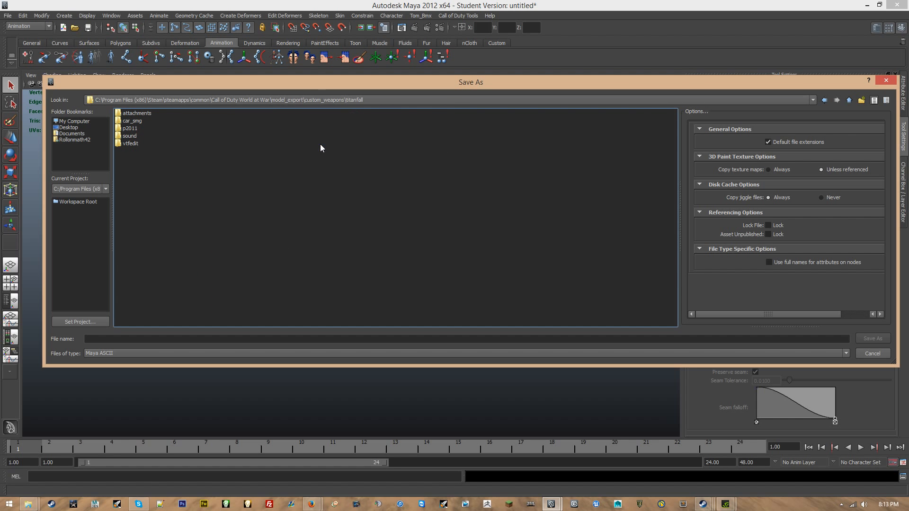
{"action": "double_click", "coordinate": [131, 128]}
{"action": "left_click", "coordinate": [148, 339]}
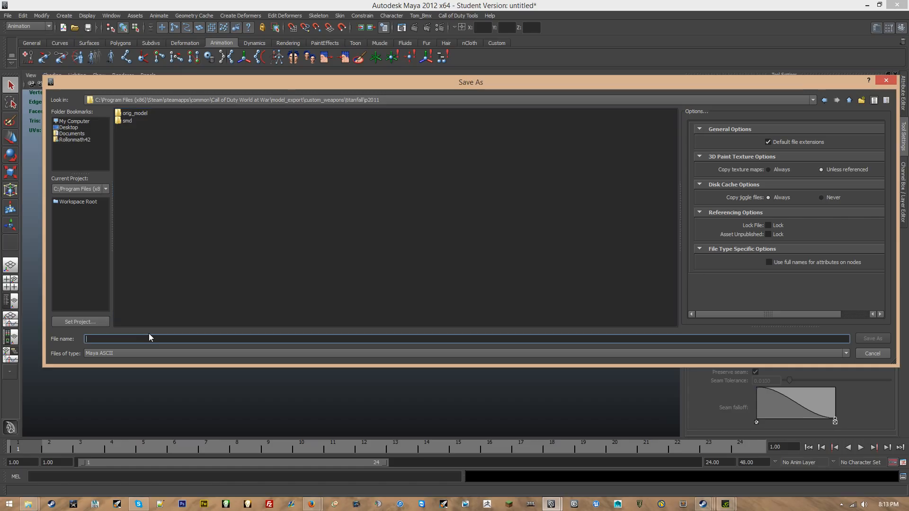
{"action": "type", "text": "viewmodel_p2011"}
{"action": "key", "text": "Return"}
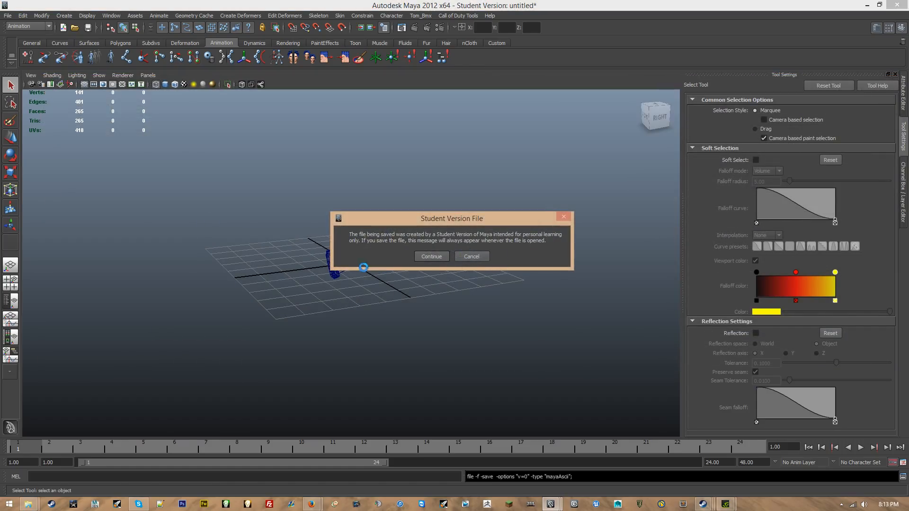
{"action": "left_click", "coordinate": [424, 257]}
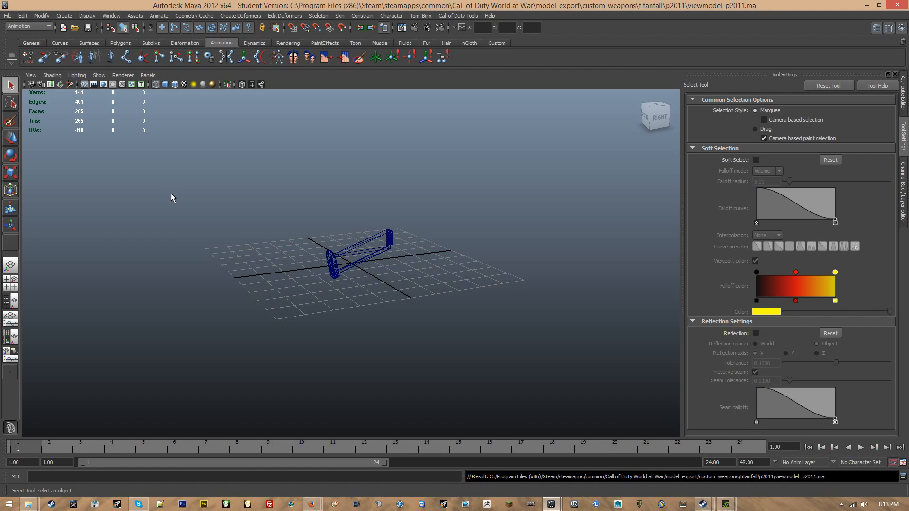
Switch the layout to show the Outliner beside the perspective view of the imported pistol.
{"action": "left_click_drag", "start_coordinate": [192, 246], "coordinate": [55, 296], "text": "alt"}
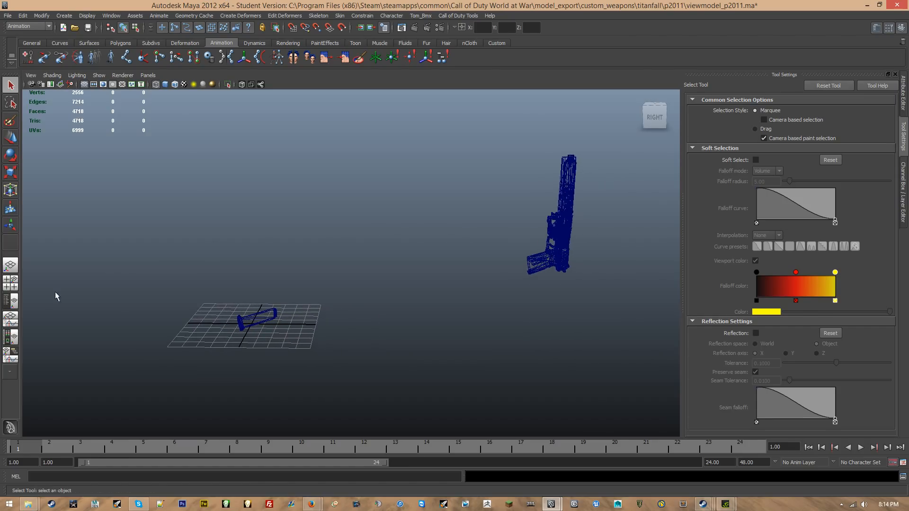
{"action": "left_click", "coordinate": [17, 305]}
{"action": "left_click_drag", "start_coordinate": [163, 285], "coordinate": [410, 205], "text": "alt"}
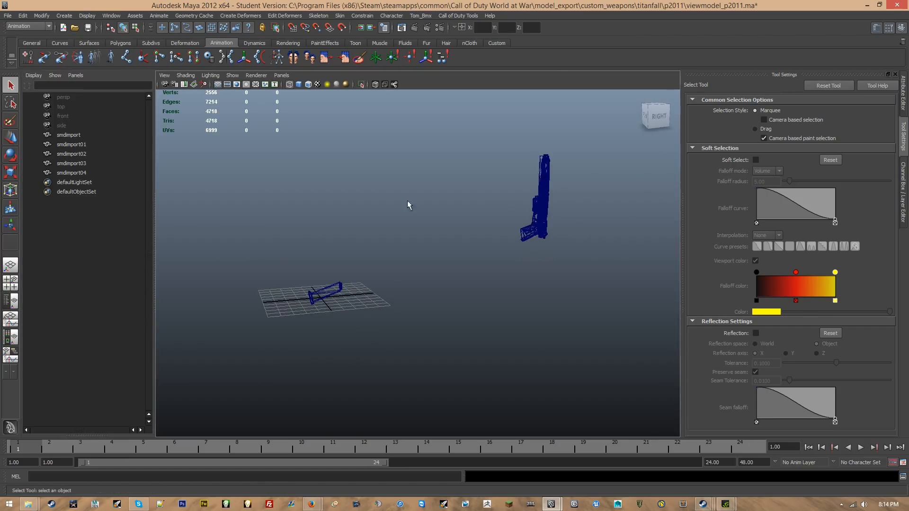
Select all the pistol meshes except the separate magazine (smdimport01) and centre their pivots.
{"action": "left_click_drag", "start_coordinate": [482, 122], "coordinate": [551, 305]}
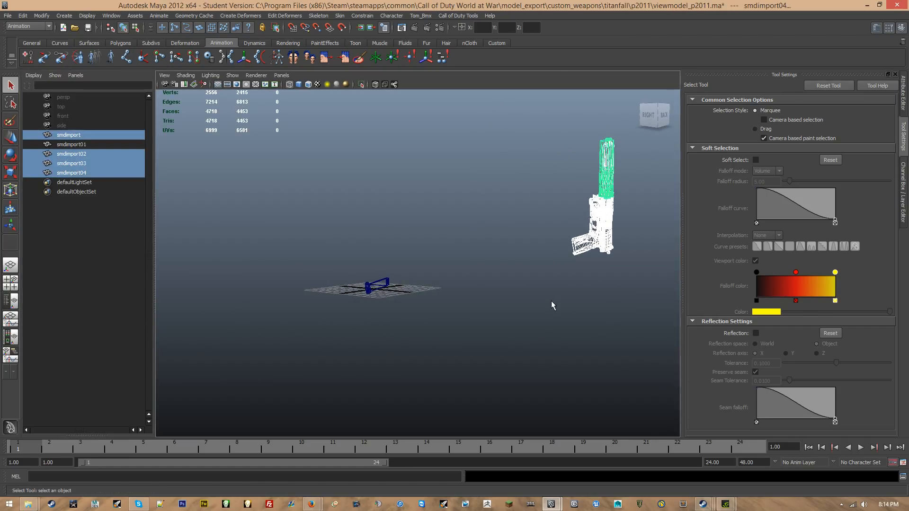
{"action": "key", "text": "ctrl+a"}
{"action": "key", "text": "ctrl+a"}
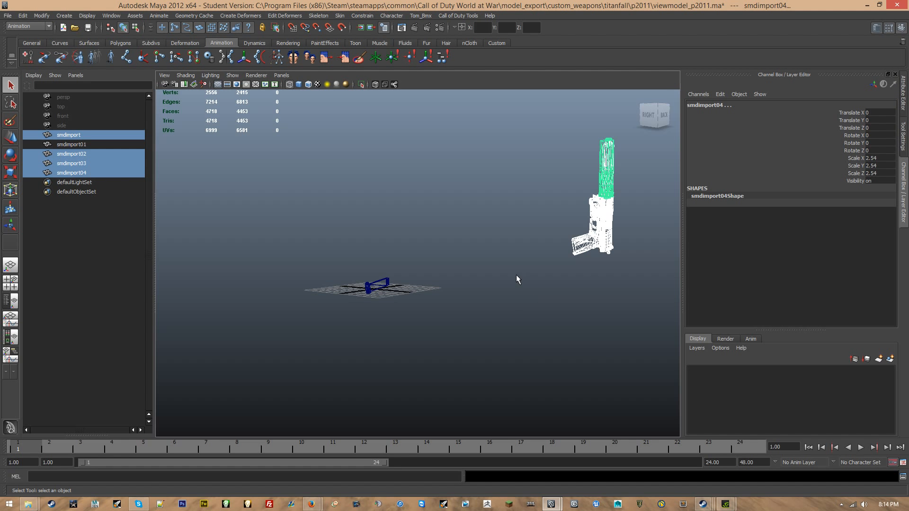
{"action": "left_click_drag", "start_coordinate": [517, 279], "coordinate": [595, 272], "text": "alt"}
{"action": "left_click_drag", "start_coordinate": [396, 291], "coordinate": [371, 294], "text": "alt"}
{"action": "key", "text": "w"}
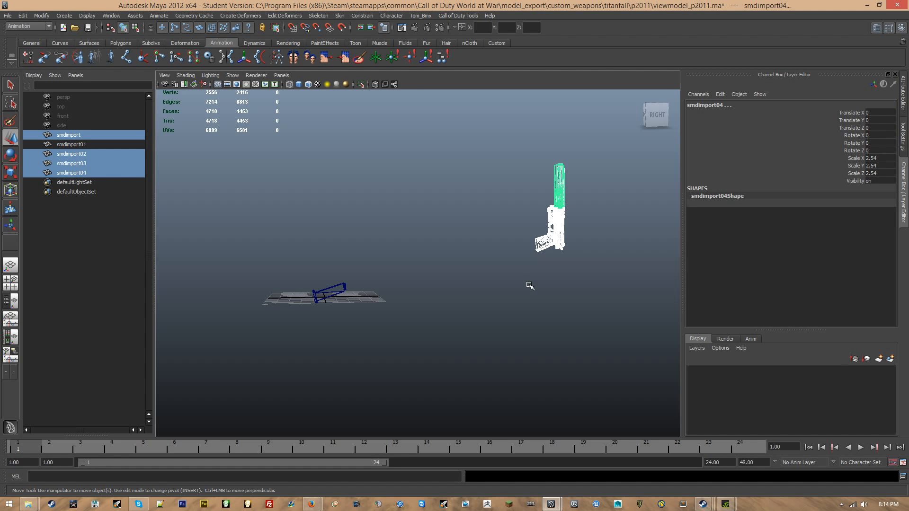
{"action": "left_click_drag", "start_coordinate": [530, 284], "coordinate": [483, 287], "text": "alt"}
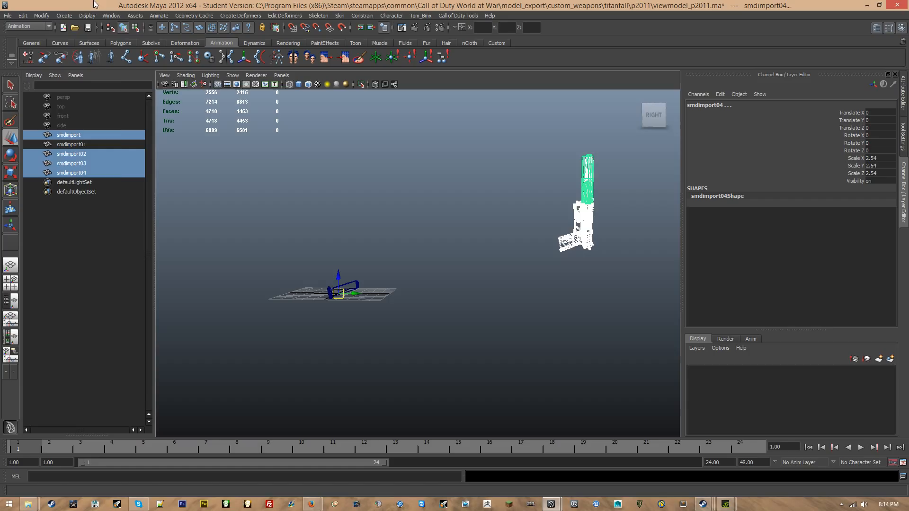
{"action": "left_click", "coordinate": [41, 16]}
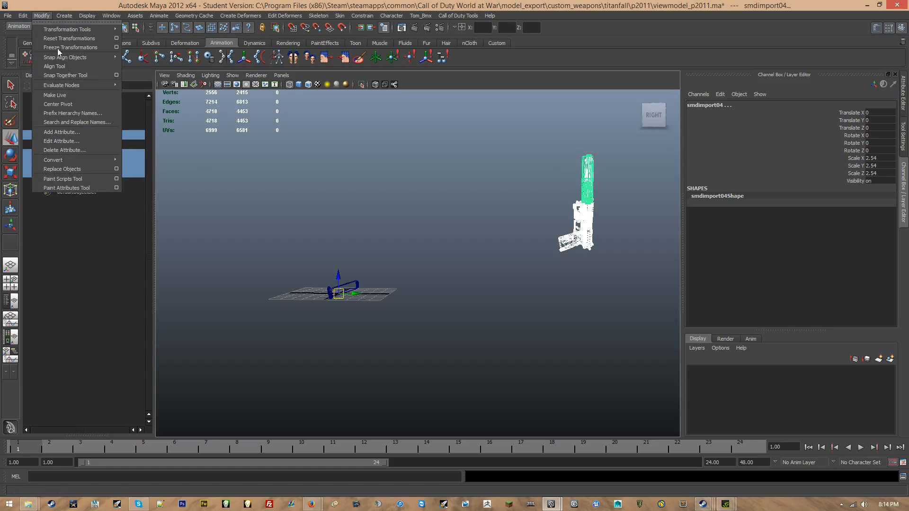
{"action": "left_click", "coordinate": [58, 104]}
{"action": "left_click_drag", "start_coordinate": [521, 287], "coordinate": [440, 262], "text": "alt"}
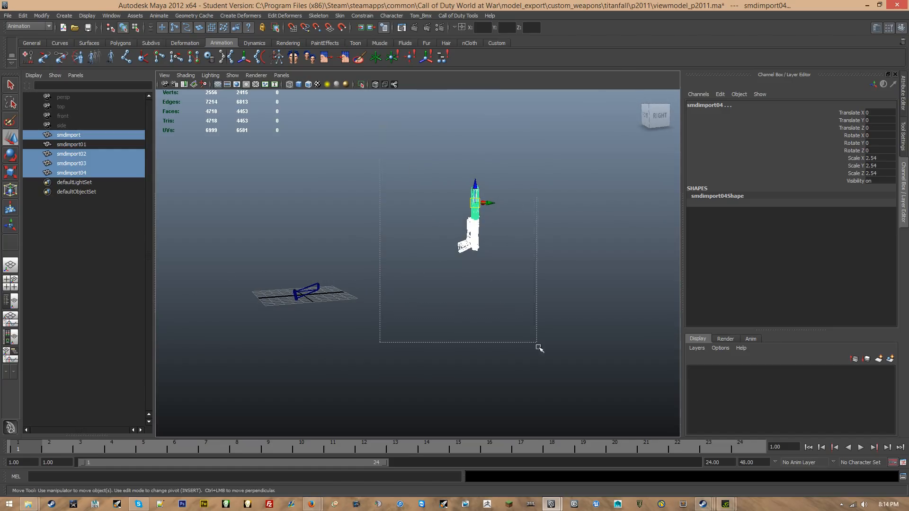
Move the selected pistol parts over to the magazine at the grid, to about -41.403 in Y and -9.83 in Z.
{"action": "left_click_drag", "start_coordinate": [539, 348], "coordinate": [539, 349]}
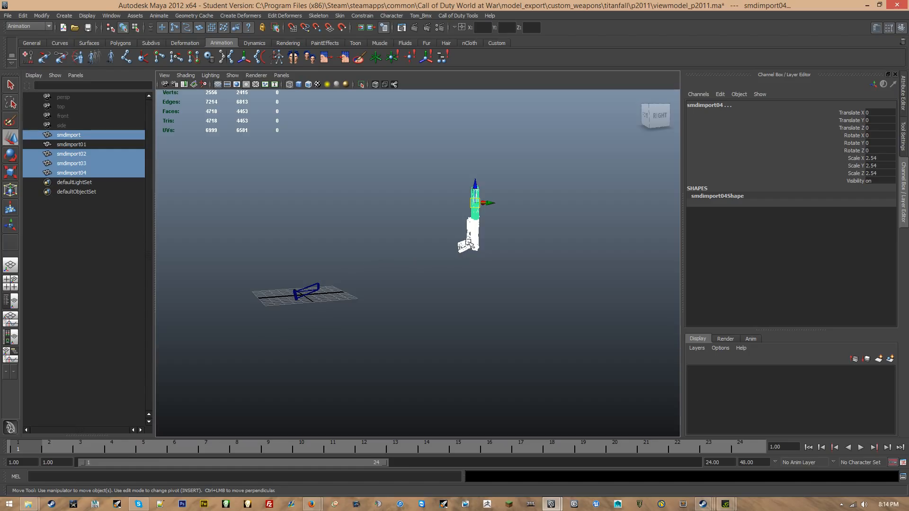
{"action": "left_click_drag", "start_coordinate": [262, 353], "coordinate": [489, 203], "text": "alt"}
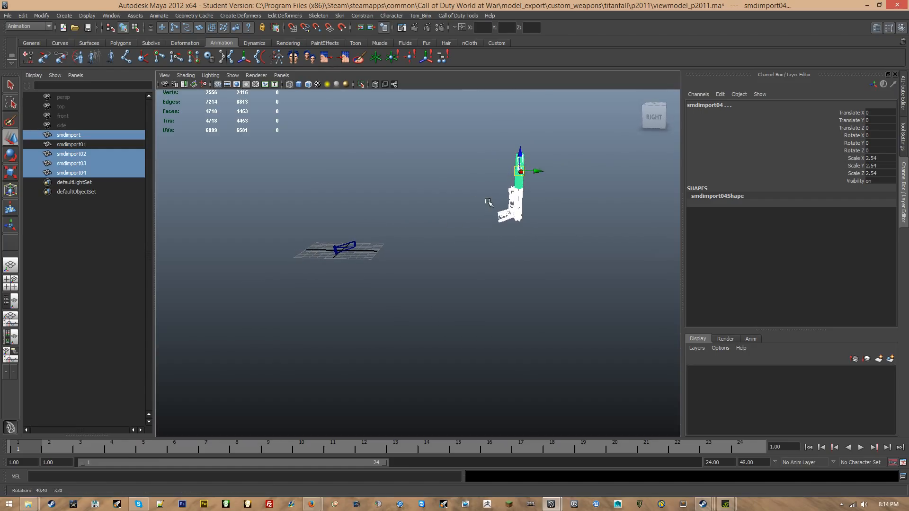
{"action": "left_click_drag", "start_coordinate": [540, 168], "coordinate": [371, 172]}
{"action": "right_click_drag", "start_coordinate": [371, 172], "coordinate": [483, 239], "text": "alt"}
{"action": "middle_click_drag", "start_coordinate": [452, 160], "coordinate": [458, 203], "text": "alt"}
{"action": "left_click_drag", "start_coordinate": [445, 135], "coordinate": [440, 232]}
{"action": "scroll", "coordinate": [435, 229], "scroll_direction": "up", "scroll_amount": 5}
{"action": "middle_click_drag", "start_coordinate": [435, 266], "coordinate": [456, 178], "text": "alt"}
Shift the selected pistol parts along Y to about -42.887 so the grip closes around the magazine.
{"action": "key", "text": "5"}
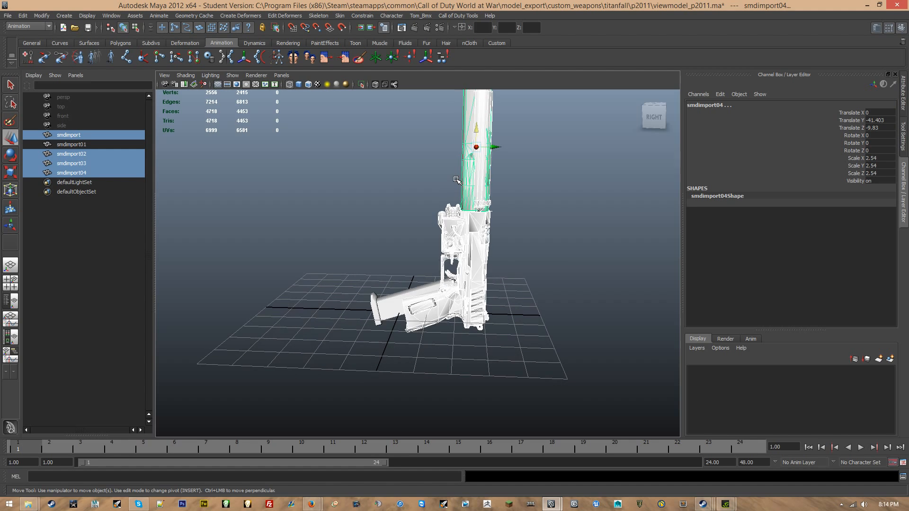
{"action": "key", "text": "6"}
{"action": "scroll", "coordinate": [456, 180], "scroll_direction": "up", "scroll_amount": 3}
{"action": "key", "text": "4"}
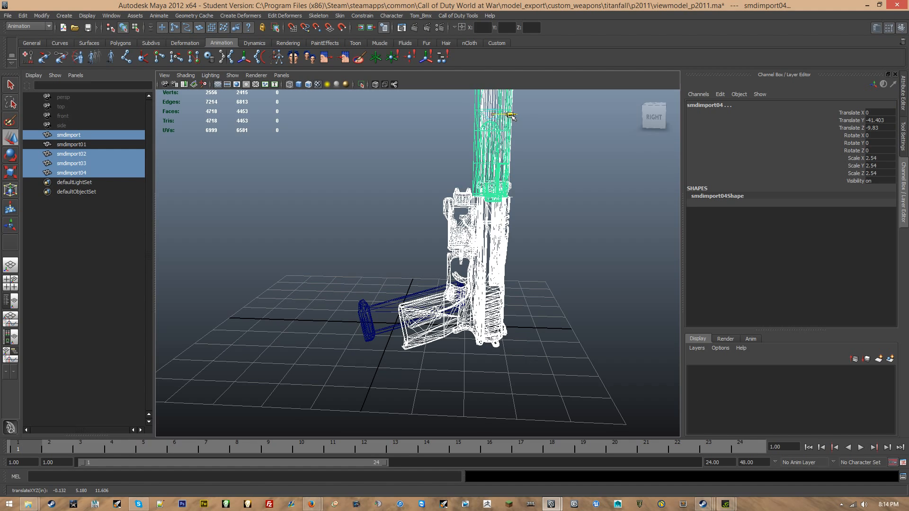
{"action": "left_click_drag", "start_coordinate": [512, 115], "coordinate": [532, 154]}
{"action": "middle_click_drag", "start_coordinate": [532, 155], "coordinate": [537, 176], "text": "alt"}
{"action": "left_click_drag", "start_coordinate": [537, 176], "coordinate": [347, 212], "text": "alt"}
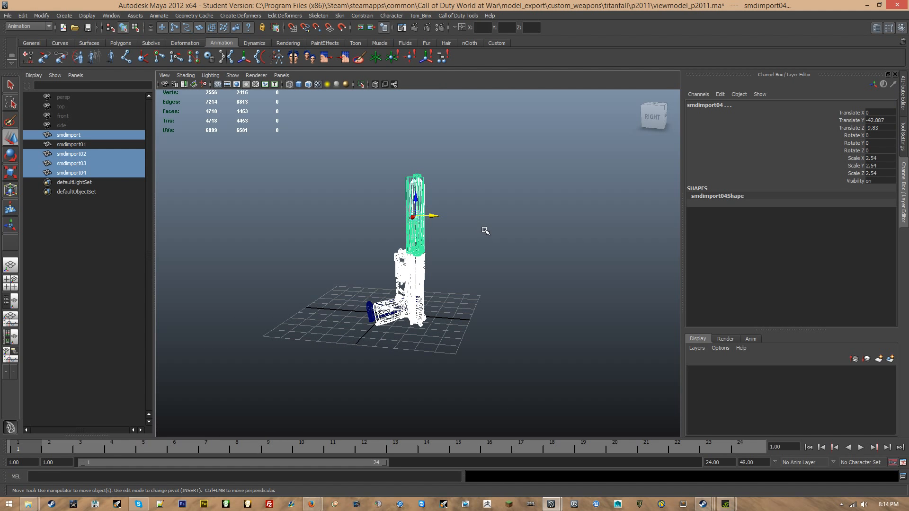
Examine from several angles and distances how the magazine lines up with the pistol grip.
{"action": "left_click_drag", "start_coordinate": [525, 248], "coordinate": [469, 262], "text": "alt"}
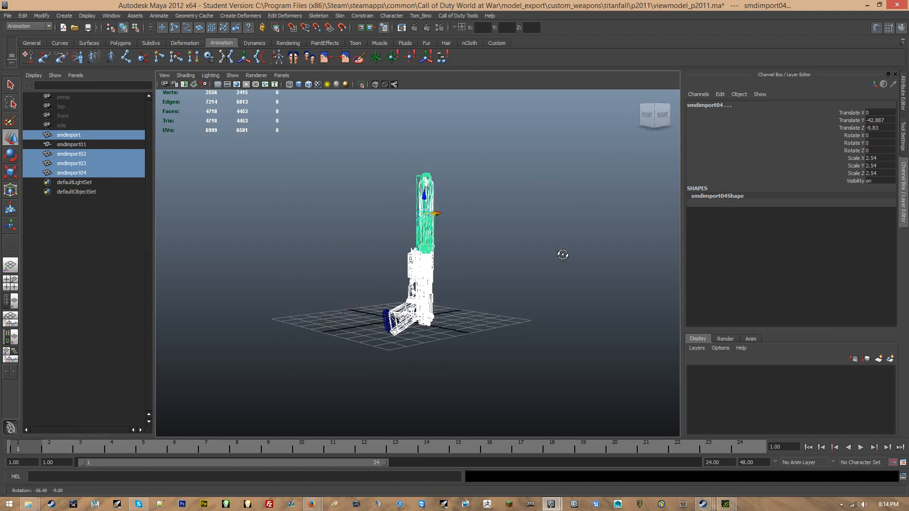
{"action": "left_click_drag", "start_coordinate": [563, 254], "coordinate": [456, 255], "text": "alt"}
{"action": "left_click_drag", "start_coordinate": [403, 231], "coordinate": [421, 227], "text": "alt"}
{"action": "right_click_drag", "start_coordinate": [421, 227], "coordinate": [457, 169], "text": "alt"}
{"action": "left_click_drag", "start_coordinate": [456, 169], "coordinate": [481, 240], "text": "alt"}
{"action": "scroll", "coordinate": [451, 201], "scroll_direction": "up", "scroll_amount": 6}
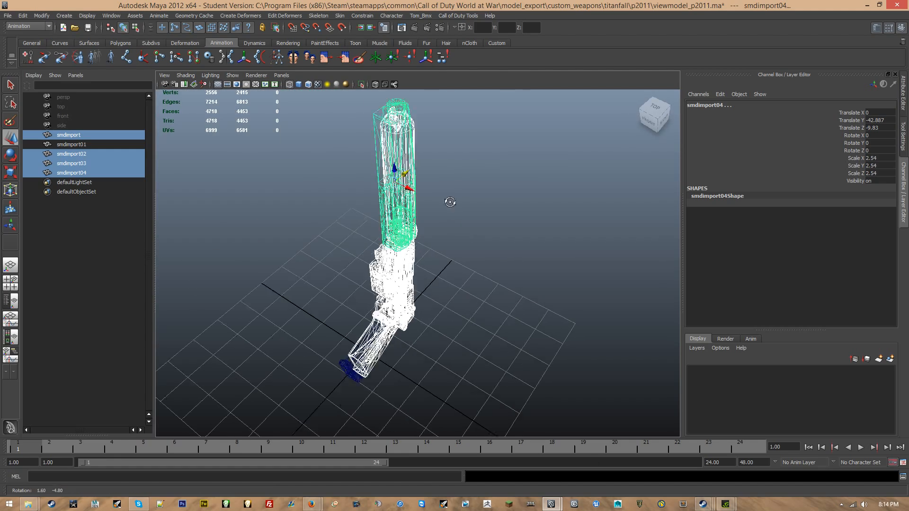
{"action": "left_click_drag", "start_coordinate": [450, 201], "coordinate": [417, 157], "text": "alt"}
{"action": "middle_click_drag", "start_coordinate": [394, 157], "coordinate": [453, 239], "text": "alt"}
{"action": "scroll", "coordinate": [453, 239], "scroll_direction": "up", "scroll_amount": 6}
{"action": "left_click_drag", "start_coordinate": [454, 240], "coordinate": [428, 235], "text": "alt"}
{"action": "scroll", "coordinate": [428, 235], "scroll_direction": "up", "scroll_amount": 5}
{"action": "scroll", "coordinate": [428, 234], "scroll_direction": "down", "scroll_amount": 6}
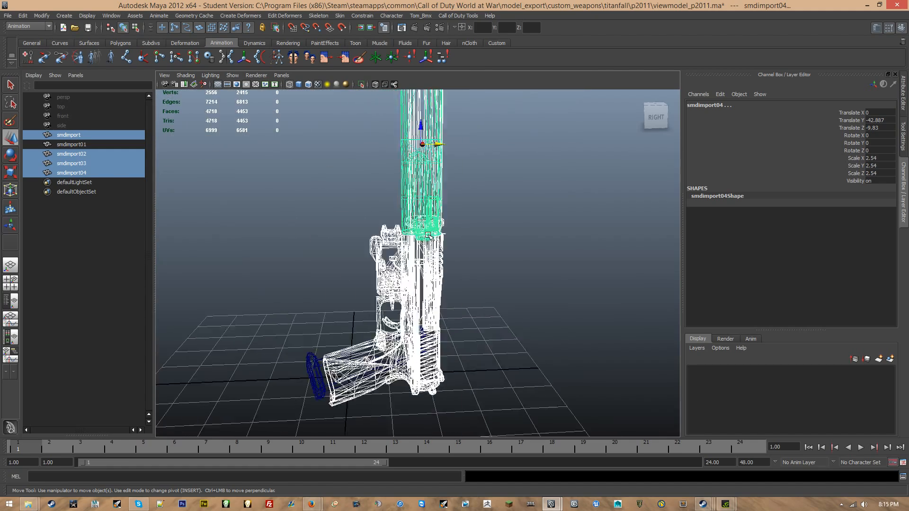
{"action": "scroll", "coordinate": [429, 235], "scroll_direction": "up", "scroll_amount": 6}
{"action": "scroll", "coordinate": [428, 235], "scroll_direction": "down", "scroll_amount": 7}
{"action": "scroll", "coordinate": [429, 235], "scroll_direction": "down", "scroll_amount": 3}
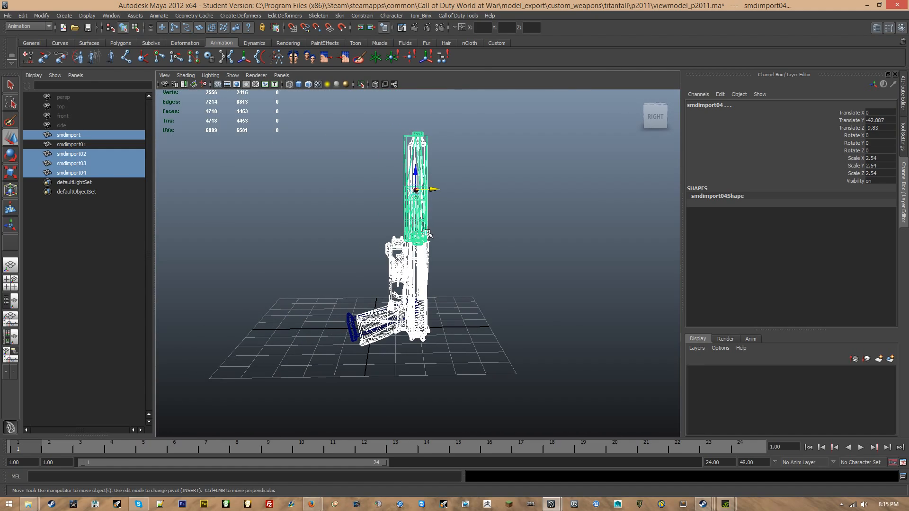
Show the meshes shaded and move the selected pistol parts to about -43.386 in Y and -9.52 in Z.
{"action": "key", "text": "e"}
{"action": "key", "text": "r"}
{"action": "key", "text": "w"}
{"action": "left_click_drag", "start_coordinate": [445, 216], "coordinate": [420, 158], "text": "alt"}
{"action": "key", "text": "5"}
{"action": "scroll", "coordinate": [420, 158], "scroll_direction": "up", "scroll_amount": 5}
{"action": "middle_click_drag", "start_coordinate": [425, 156], "coordinate": [449, 131], "text": "alt"}
{"action": "left_click_drag", "start_coordinate": [453, 99], "coordinate": [444, 100]}
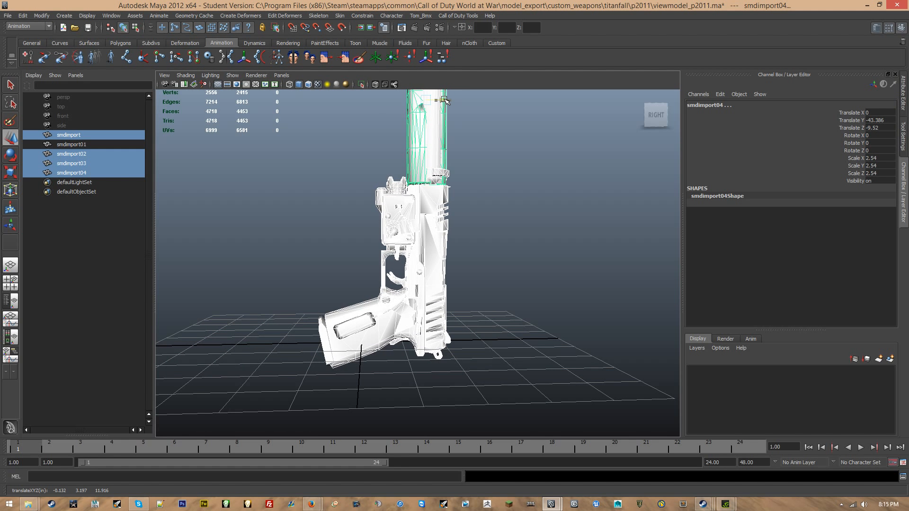
Compare the magazine's fit in the grip with the Hammond P2011 picture on the Titanfall Wiki in the browser.
{"action": "left_click_drag", "start_coordinate": [367, 237], "coordinate": [352, 189], "text": "alt"}
{"action": "middle_click_drag", "start_coordinate": [354, 222], "coordinate": [351, 239], "text": "alt"}
{"action": "scroll", "coordinate": [351, 239], "scroll_direction": "up", "scroll_amount": 3}
{"action": "key", "text": "alt+Tab"}
{"action": "key", "text": "alt+Tab"}
{"action": "key", "text": "alt+Tab"}
{"action": "key", "text": "alt+Tab"}
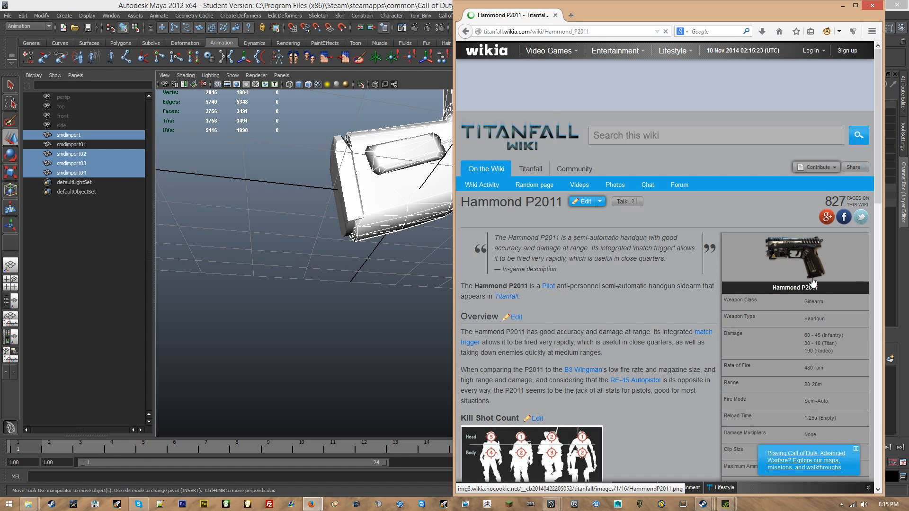
{"action": "left_click", "coordinate": [292, 4]}
{"action": "left_click_drag", "start_coordinate": [361, 227], "coordinate": [416, 320], "text": "alt"}
{"action": "left_click_drag", "start_coordinate": [476, 236], "coordinate": [467, 265], "text": "alt"}
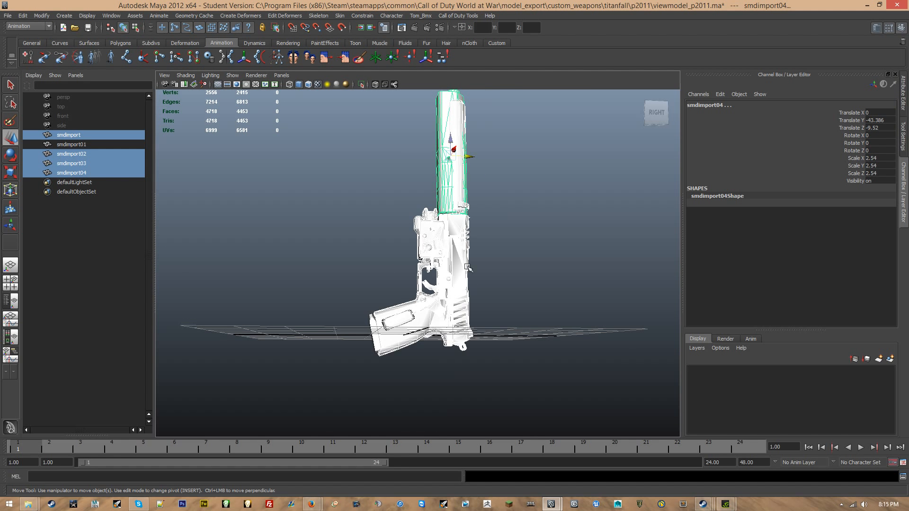
Lower the selected pistol parts to about -9.62 in Z, check the magazine's fit, and clear the selection.
{"action": "left_click_drag", "start_coordinate": [452, 150], "coordinate": [453, 145]}
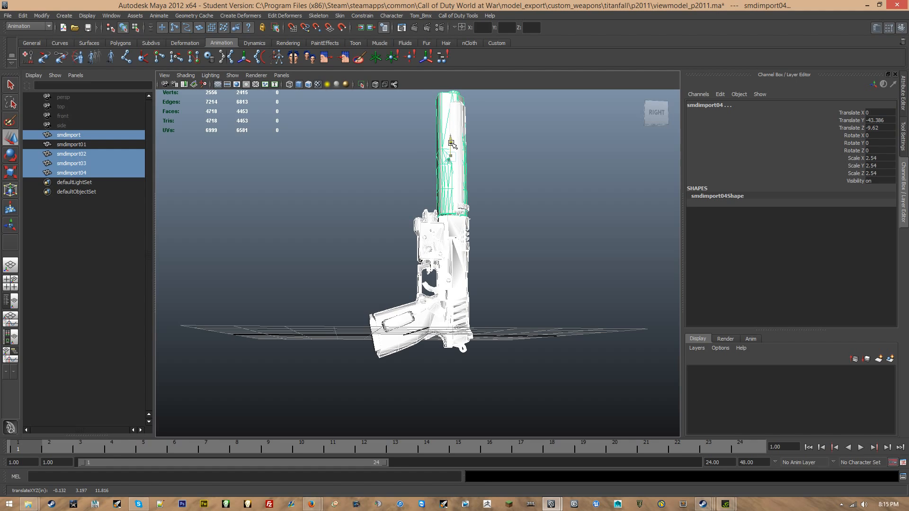
{"action": "right_click_drag", "start_coordinate": [409, 247], "coordinate": [355, 351], "text": "alt"}
{"action": "middle_click_drag", "start_coordinate": [355, 351], "coordinate": [372, 300], "text": "alt"}
{"action": "left_click_drag", "start_coordinate": [359, 290], "coordinate": [278, 337], "text": "alt"}
{"action": "scroll", "coordinate": [336, 340], "scroll_direction": "down", "scroll_amount": 5}
{"action": "left_click", "coordinate": [308, 235]}
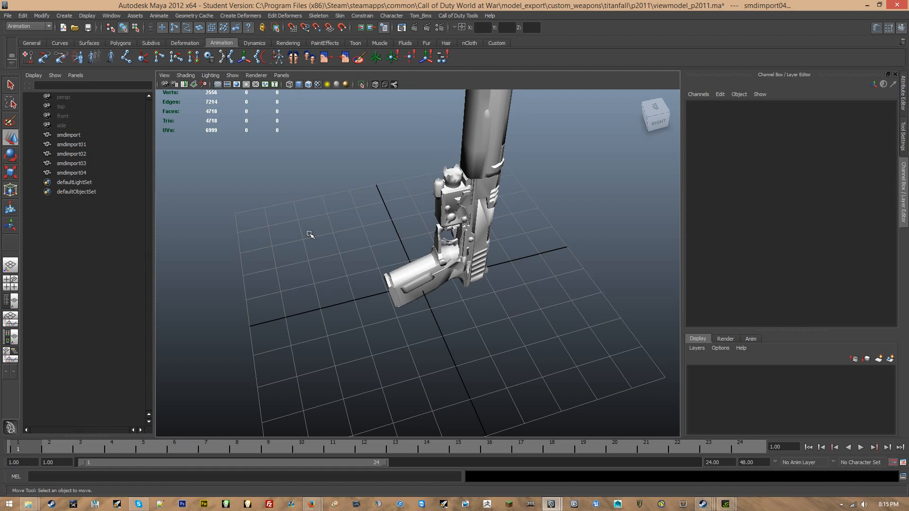
{"action": "scroll", "coordinate": [284, 234], "scroll_direction": "down", "scroll_amount": 3}
Group the five smdimport meshes and freeze the transformations of all meshes inside the group.
{"action": "left_click_drag", "start_coordinate": [68, 135], "coordinate": [83, 174]}
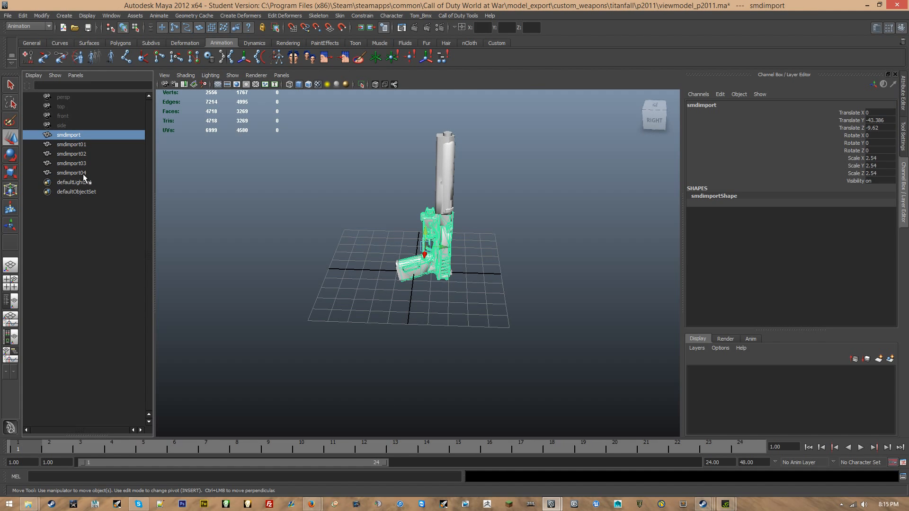
{"action": "key", "text": "ctrl+g"}
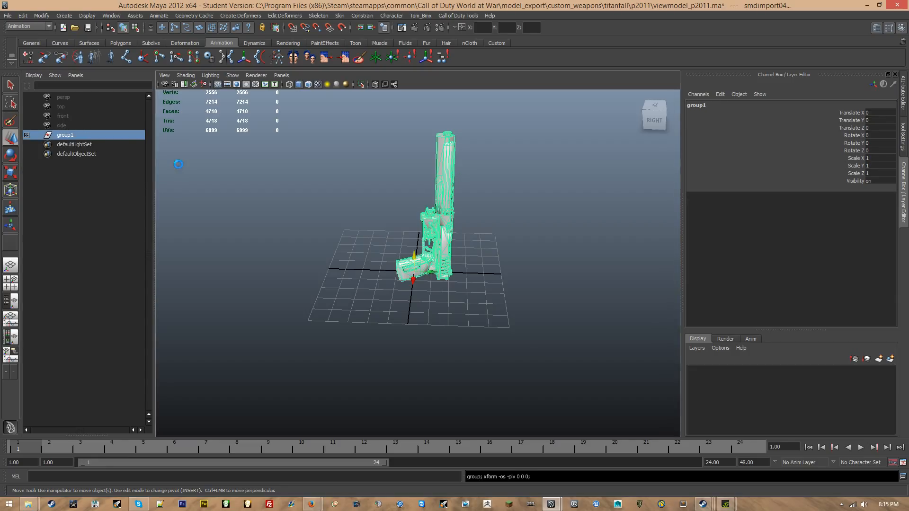
{"action": "left_click", "coordinate": [27, 136]}
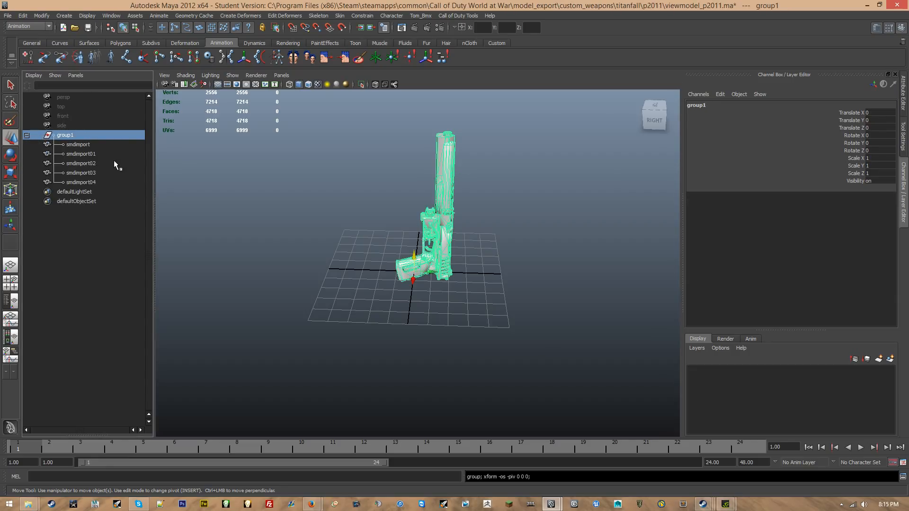
{"action": "left_click", "coordinate": [84, 141]}
{"action": "left_click", "coordinate": [93, 180], "text": "shift"}
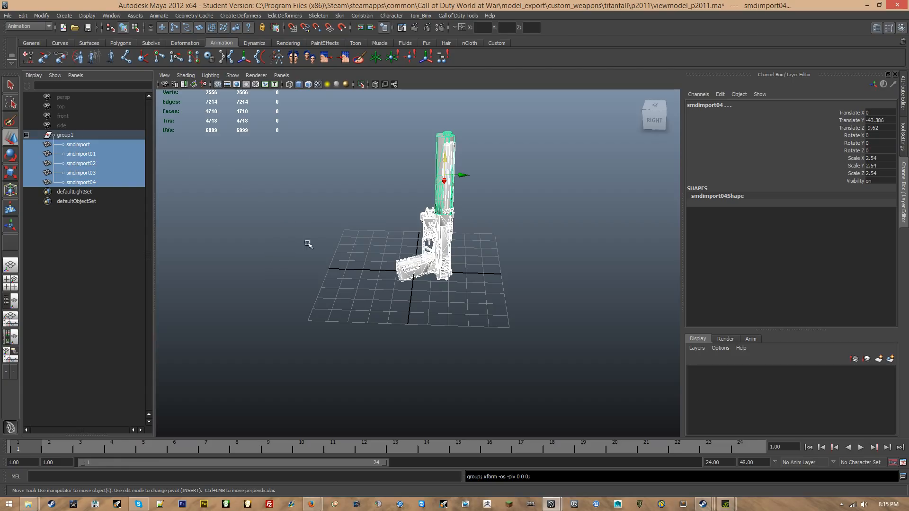
{"action": "left_click", "coordinate": [42, 15]}
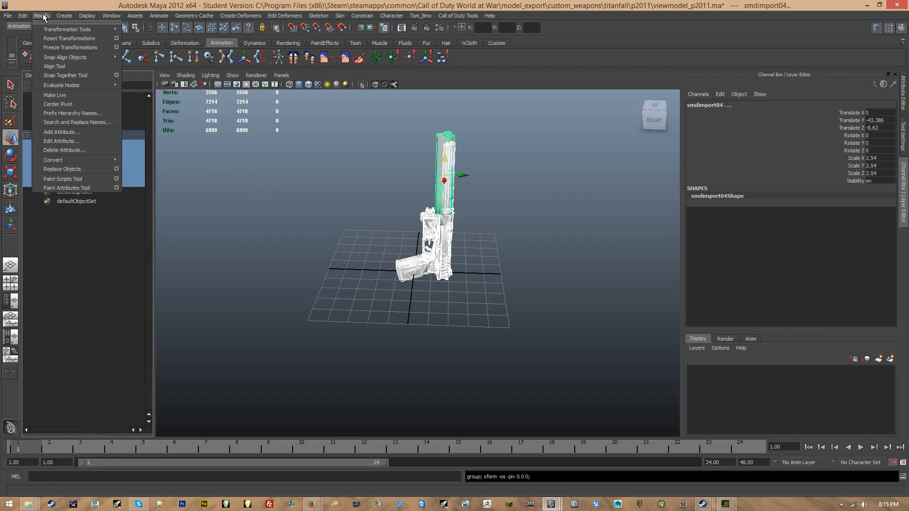
{"action": "left_click", "coordinate": [62, 48]}
Rotate the whole pistol group 90 degrees in X and 90 degrees in Z.
{"action": "left_click", "coordinate": [112, 134]}
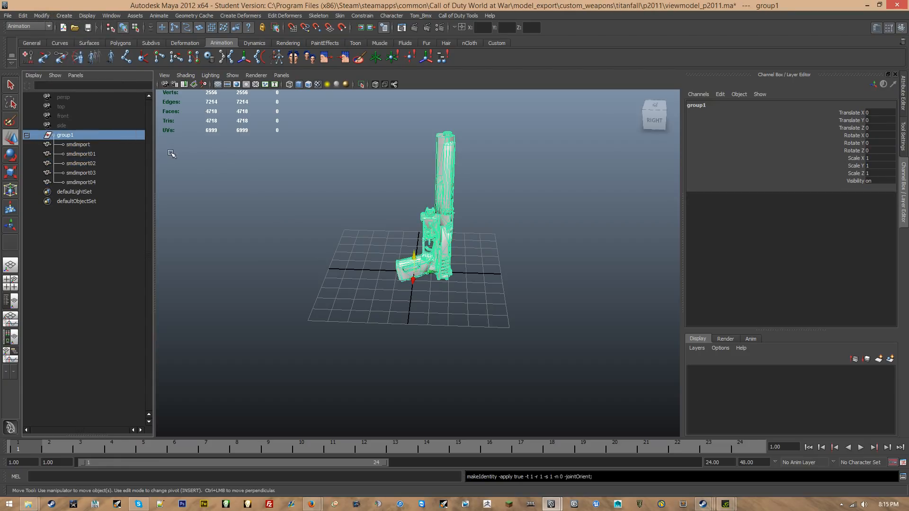
{"action": "left_click", "coordinate": [293, 212]}
{"action": "left_click_drag", "start_coordinate": [294, 212], "coordinate": [426, 260], "text": "alt"}
{"action": "left_click", "coordinate": [76, 136]}
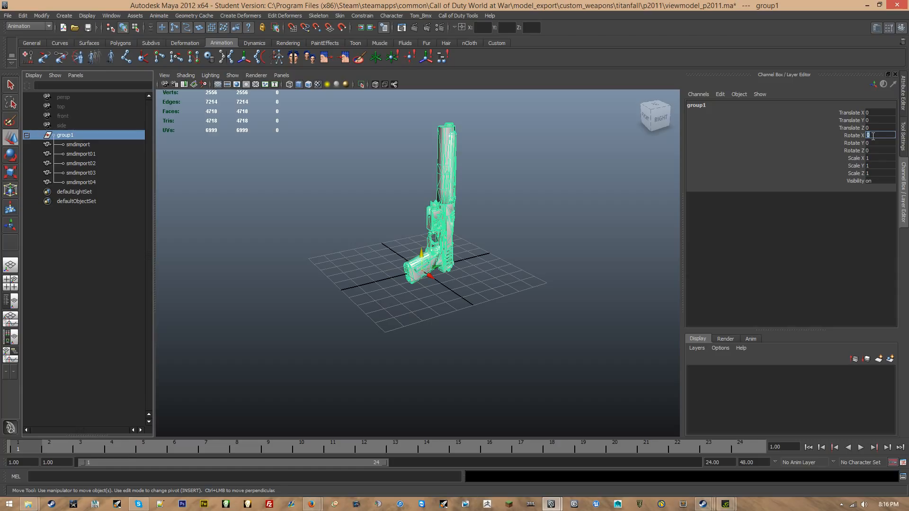
{"action": "left_click", "coordinate": [872, 137]}
{"action": "type", "text": "90"}
{"action": "key", "text": "Return"}
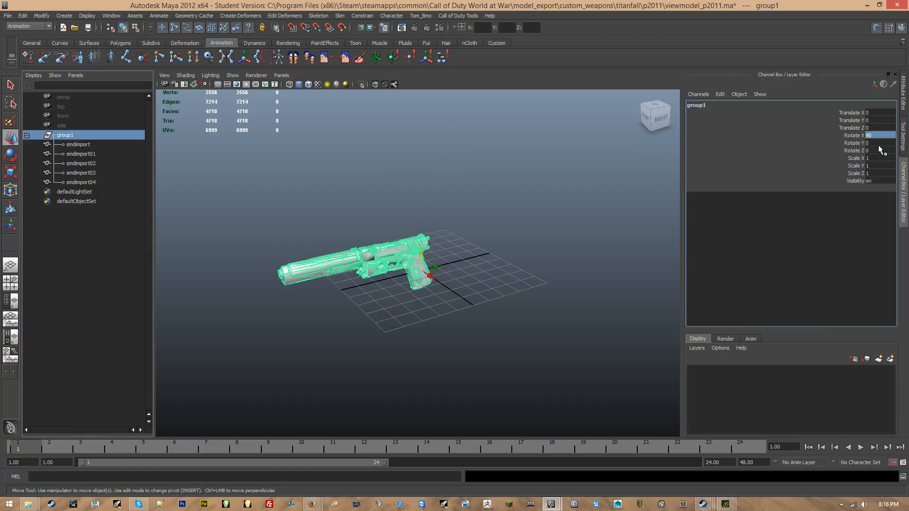
{"action": "left_click", "coordinate": [880, 150]}
{"action": "type", "text": "90"}
{"action": "key", "text": "Return"}
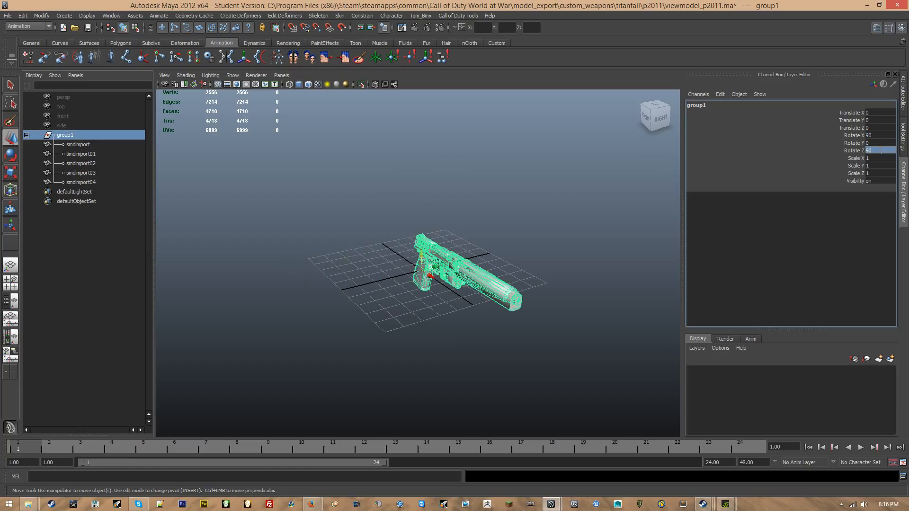
Deselect the pistol group, open the Hypershade, and enlarge its window to show all the materials.
{"action": "left_click_drag", "start_coordinate": [249, 301], "coordinate": [142, 308], "text": "alt"}
{"action": "scroll", "coordinate": [357, 325], "scroll_direction": "up", "scroll_amount": 5}
{"action": "left_click_drag", "start_coordinate": [357, 325], "coordinate": [280, 323], "text": "alt"}
{"action": "scroll", "coordinate": [280, 323], "scroll_direction": "up", "scroll_amount": 3}
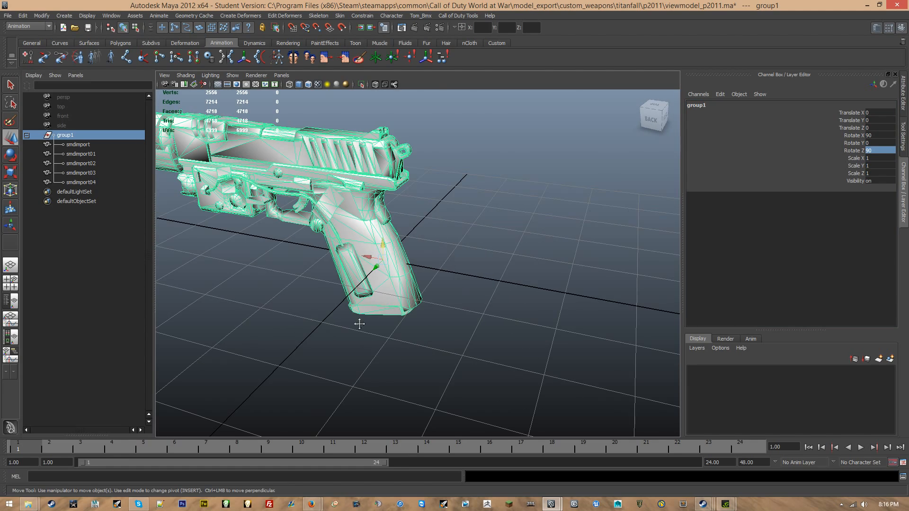
{"action": "middle_click_drag", "start_coordinate": [359, 323], "coordinate": [479, 348], "text": "alt"}
{"action": "left_click", "coordinate": [383, 264]}
{"action": "scroll", "coordinate": [383, 265], "scroll_direction": "down", "scroll_amount": 5}
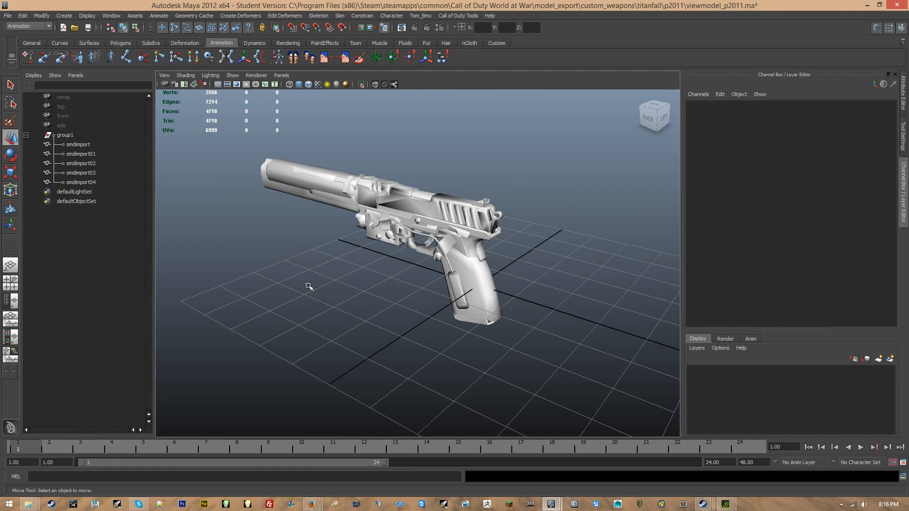
{"action": "left_click", "coordinate": [120, 16]}
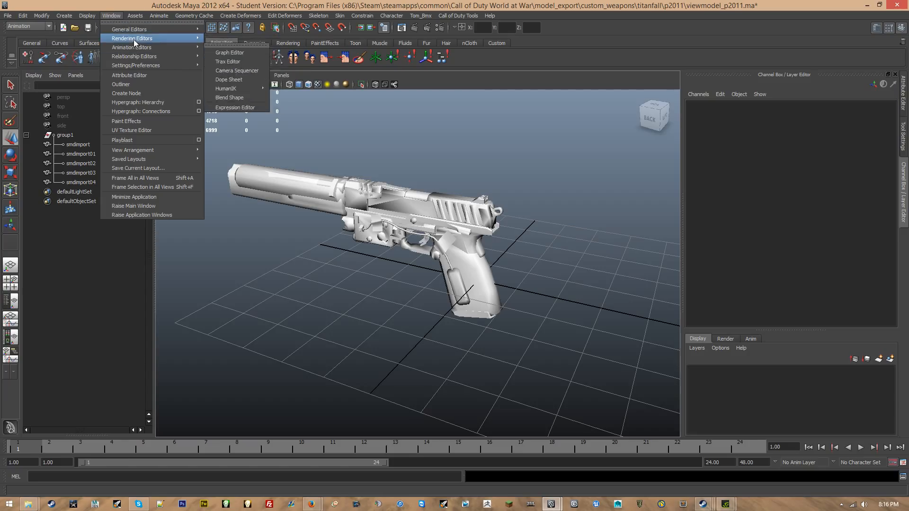
{"action": "mouse_move", "coordinate": [179, 41]}
{"action": "left_click", "coordinate": [244, 63]}
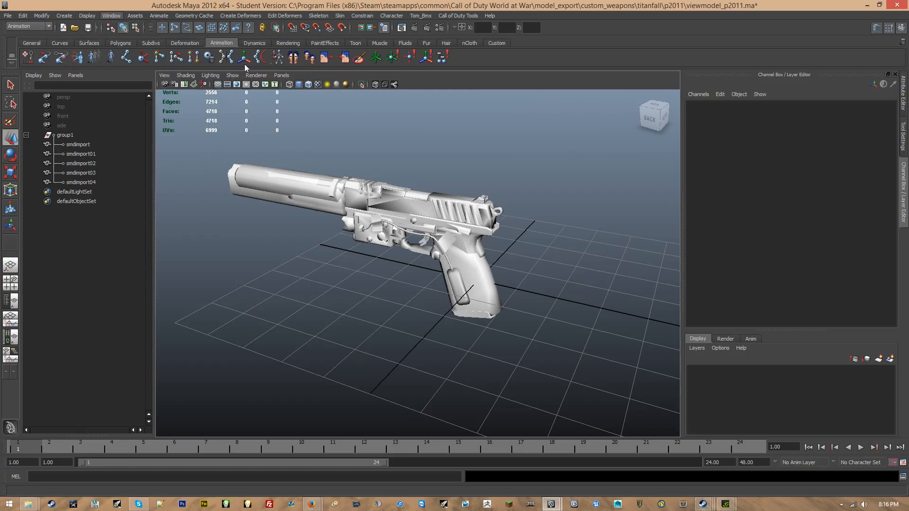
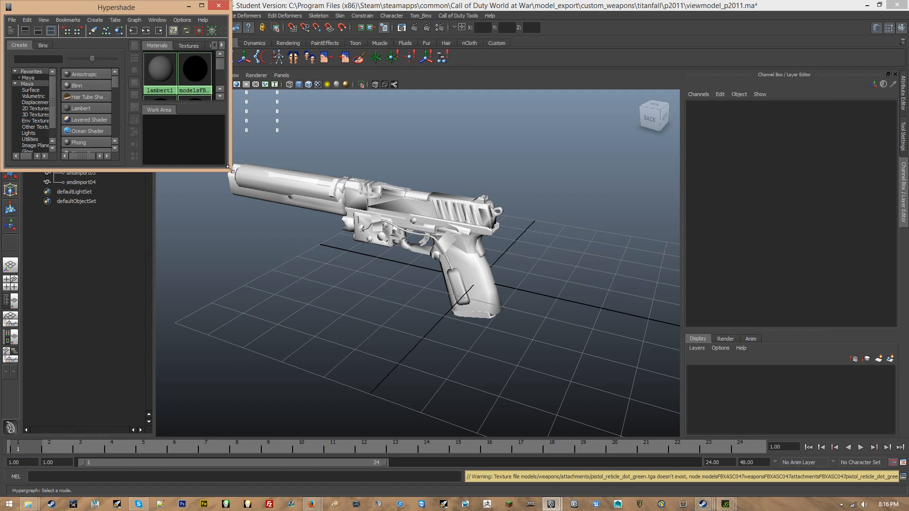
{"action": "left_click_drag", "start_coordinate": [229, 168], "coordinate": [500, 337]}
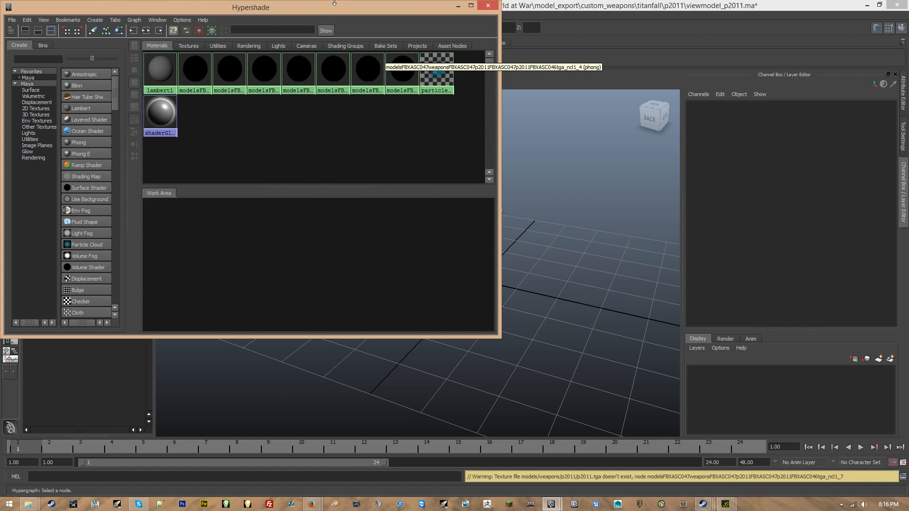
Move the Hypershade off the pistol, select the faces using the green reticle-dot material, and inspect them on the rear sight.
{"action": "left_click_drag", "start_coordinate": [334, 3], "coordinate": [802, 66]}
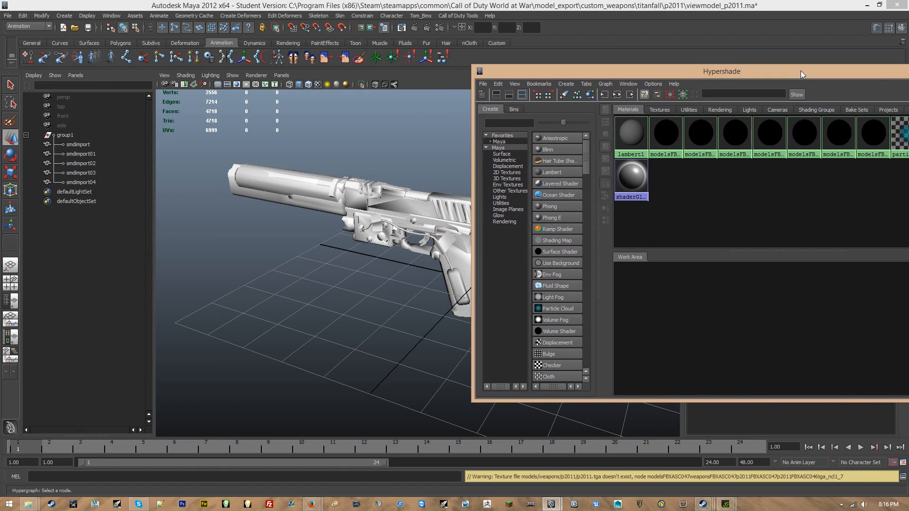
{"action": "right_click", "coordinate": [663, 136]}
{"action": "right_click_drag", "start_coordinate": [684, 137], "coordinate": [687, 137]}
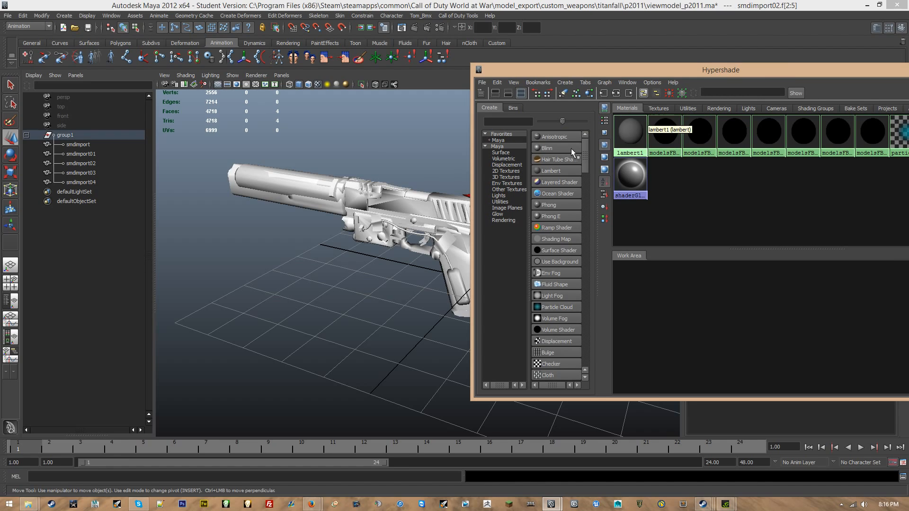
{"action": "middle_click_drag", "start_coordinate": [356, 216], "coordinate": [309, 216], "text": "alt"}
{"action": "scroll", "coordinate": [308, 217], "scroll_direction": "up", "scroll_amount": 3}
{"action": "key", "text": "4"}
{"action": "mouse_move", "coordinate": [370, 188]}
{"action": "left_mouse_down", "text": "alt"}
{"action": "mouse_move", "coordinate": [325, 233]}
{"action": "mouse_move", "coordinate": [314, 227]}
{"action": "mouse_move", "coordinate": [416, 230]}
{"action": "mouse_move", "coordinate": [398, 233]}
{"action": "left_mouse_up", "text": "alt"}
{"action": "key", "text": "5"}
{"action": "scroll", "coordinate": [367, 230], "scroll_direction": "up", "scroll_amount": 3}
{"action": "middle_click_drag", "start_coordinate": [398, 233], "coordinate": [383, 239], "text": "alt"}
{"action": "scroll", "coordinate": [384, 239], "scroll_direction": "down", "scroll_amount": 3}
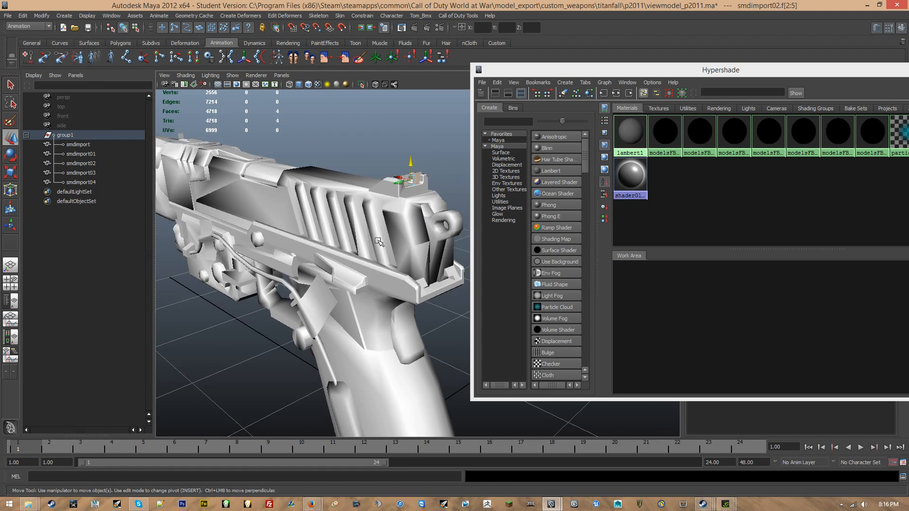
Select the faces using the white reticle-dot material and check where they sit on the pistol.
{"action": "left_click_drag", "start_coordinate": [383, 239], "coordinate": [364, 237], "text": "alt"}
{"action": "right_click_drag", "start_coordinate": [705, 135], "coordinate": [729, 136]}
{"action": "left_click_drag", "start_coordinate": [330, 164], "coordinate": [354, 168], "text": "alt"}
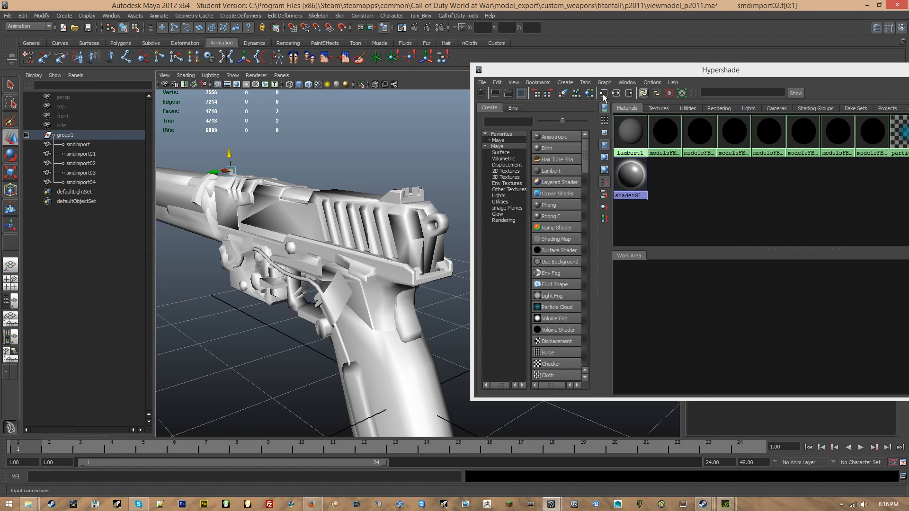
Select the green reticle-dot material and open the image browser for its color texture.
{"action": "left_click_drag", "start_coordinate": [614, 76], "coordinate": [235, 82]}
{"action": "left_click", "coordinate": [171, 151]}
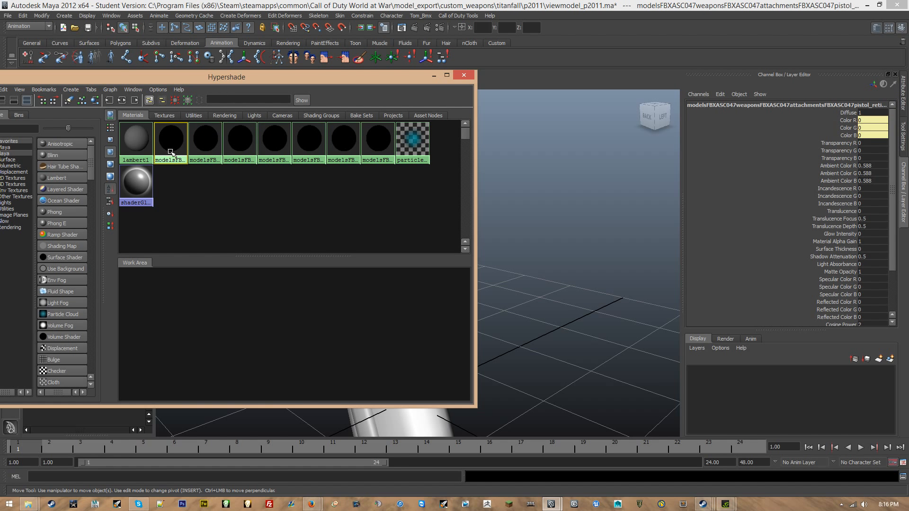
{"action": "key", "text": "ctrl+a"}
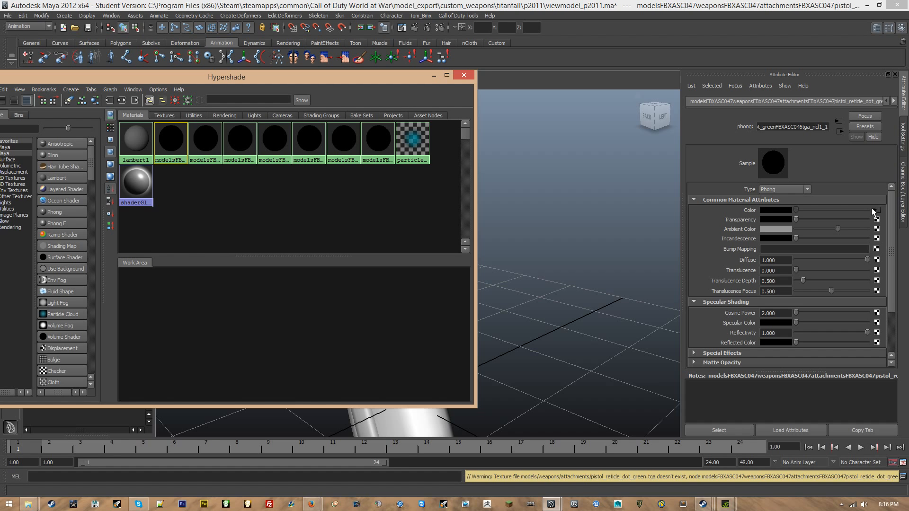
{"action": "left_click", "coordinate": [878, 210]}
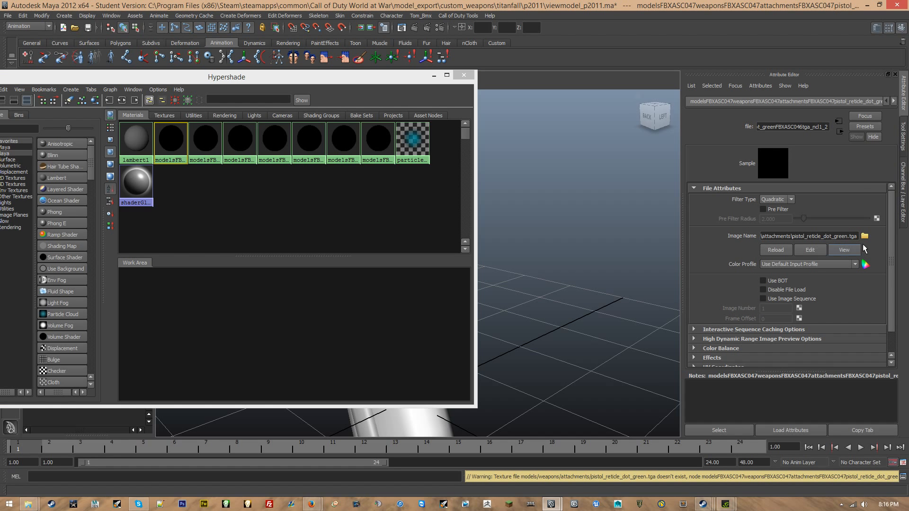
{"action": "left_click_drag", "start_coordinate": [793, 237], "coordinate": [865, 238]}
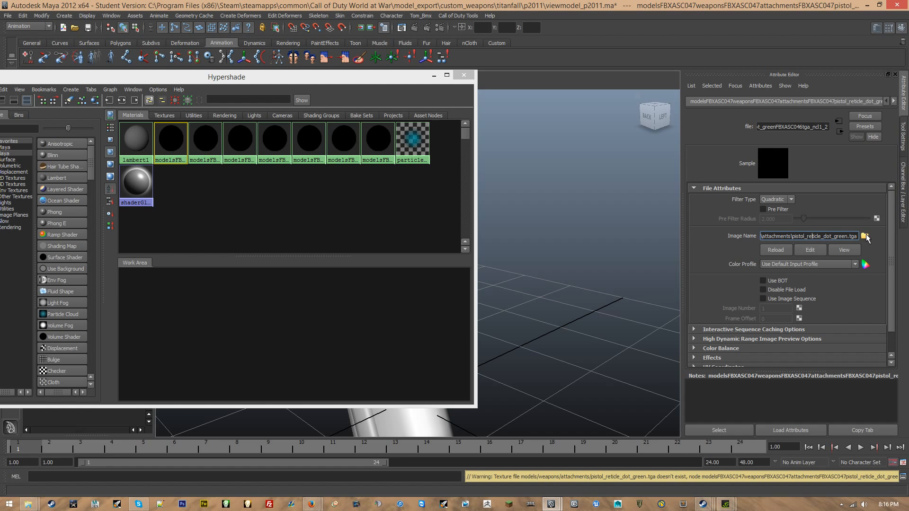
{"action": "left_click", "coordinate": [864, 236]}
Load pistol_reticle_dot.tga from the custom_weapons\titanfall\attachments folder as the green reticle-dot material's color texture.
{"action": "double_click", "coordinate": [174, 189]}
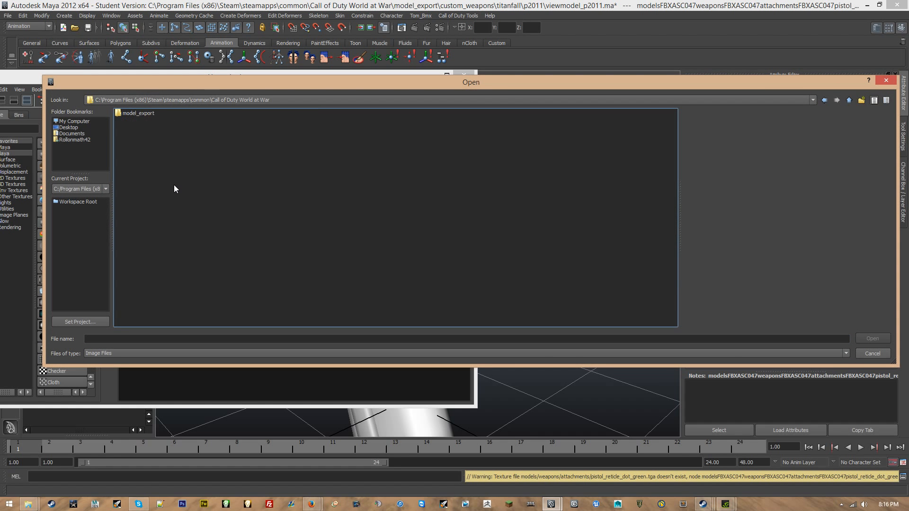
{"action": "double_click", "coordinate": [148, 212]}
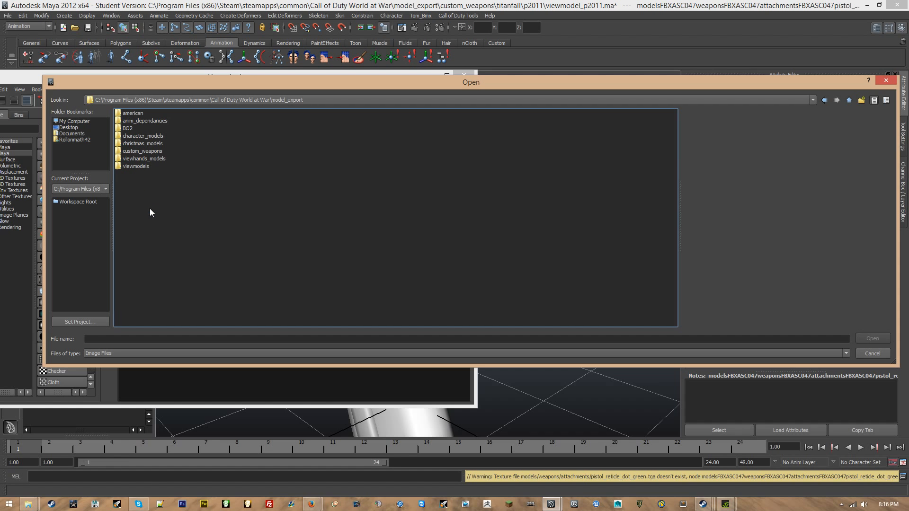
{"action": "double_click", "coordinate": [153, 152]}
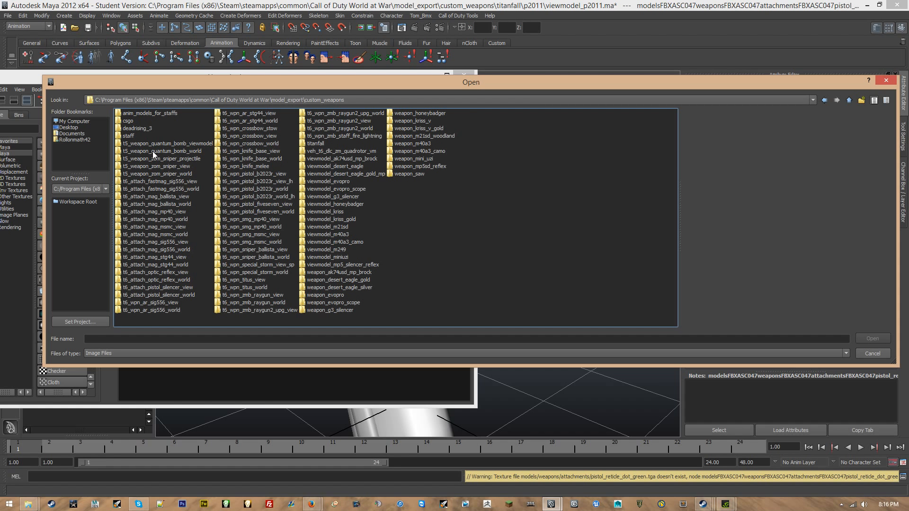
{"action": "double_click", "coordinate": [316, 144]}
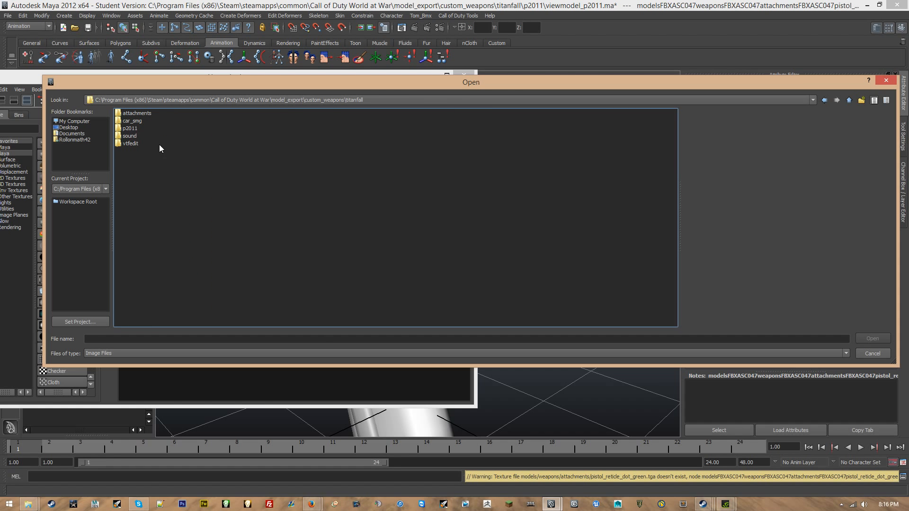
{"action": "double_click", "coordinate": [130, 129]}
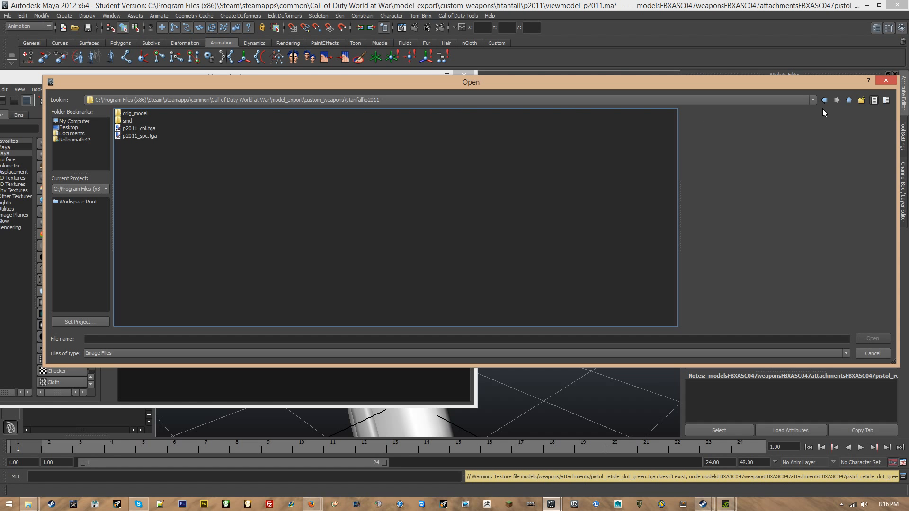
{"action": "left_click", "coordinate": [850, 100]}
{"action": "left_click", "coordinate": [850, 100]}
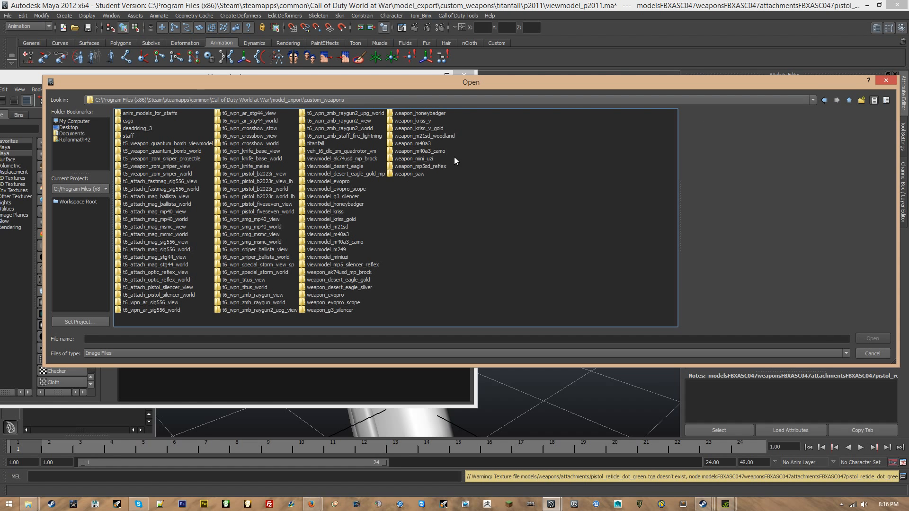
{"action": "double_click", "coordinate": [321, 143]}
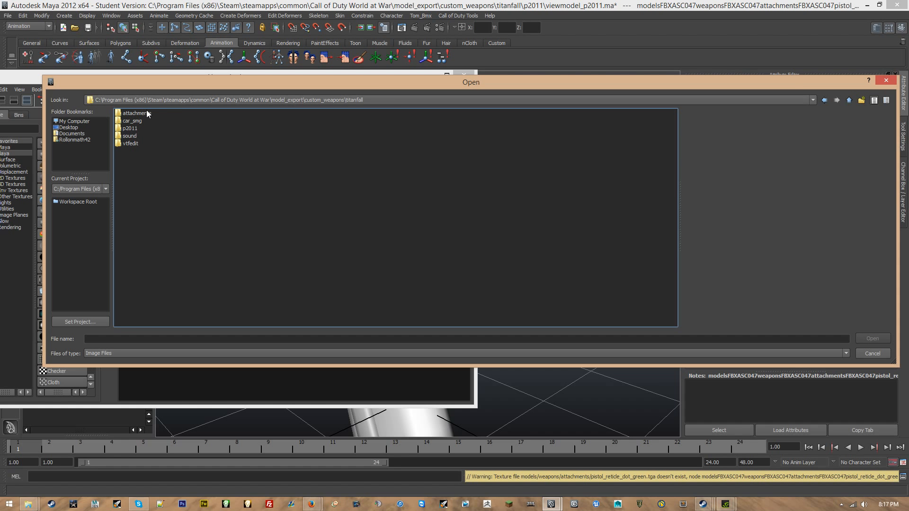
{"action": "double_click", "coordinate": [147, 112]}
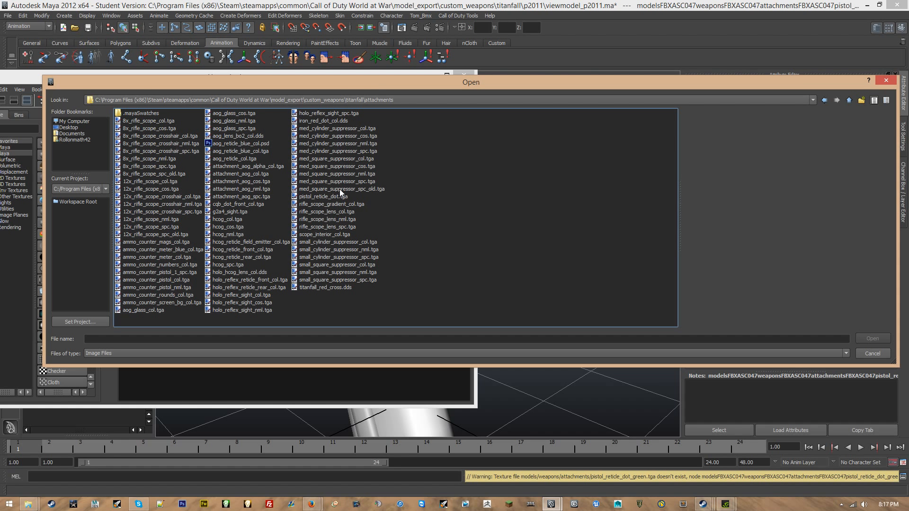
{"action": "double_click", "coordinate": [339, 195]}
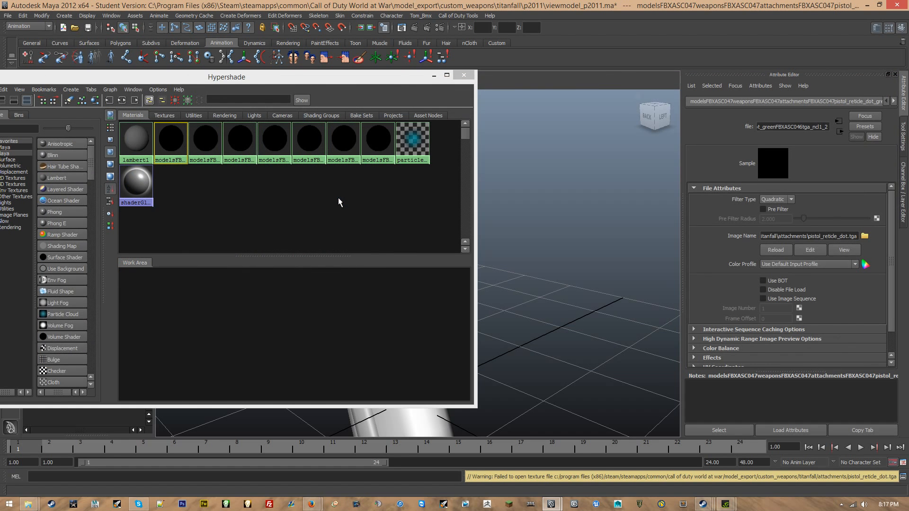
Move the Hypershade below the pistol and examine the textured dots on the rear sight.
{"action": "left_click_drag", "start_coordinate": [220, 79], "coordinate": [357, 309]}
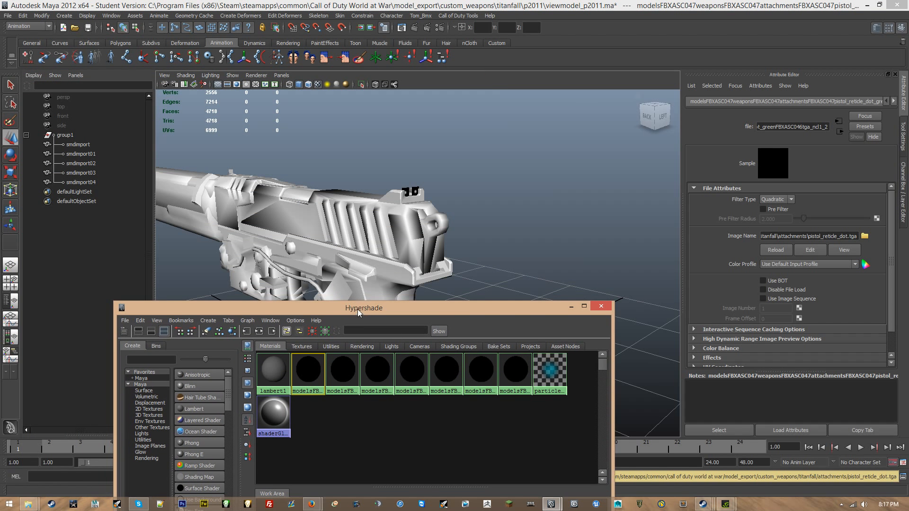
{"action": "left_click_drag", "start_coordinate": [360, 246], "coordinate": [333, 243], "text": "alt"}
{"action": "scroll", "coordinate": [333, 243], "scroll_direction": "up", "scroll_amount": 8}
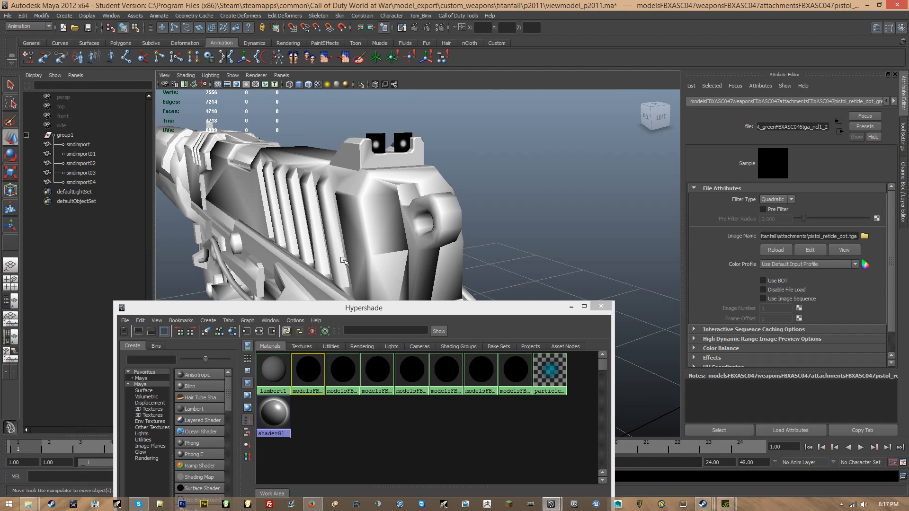
{"action": "scroll", "coordinate": [345, 261], "scroll_direction": "down", "scroll_amount": 5}
{"action": "left_click_drag", "start_coordinate": [345, 260], "coordinate": [312, 256], "text": "alt"}
Set the white reticle-dot material's color texture to pistol_reticle_dot.tga.
{"action": "left_click", "coordinate": [343, 370]}
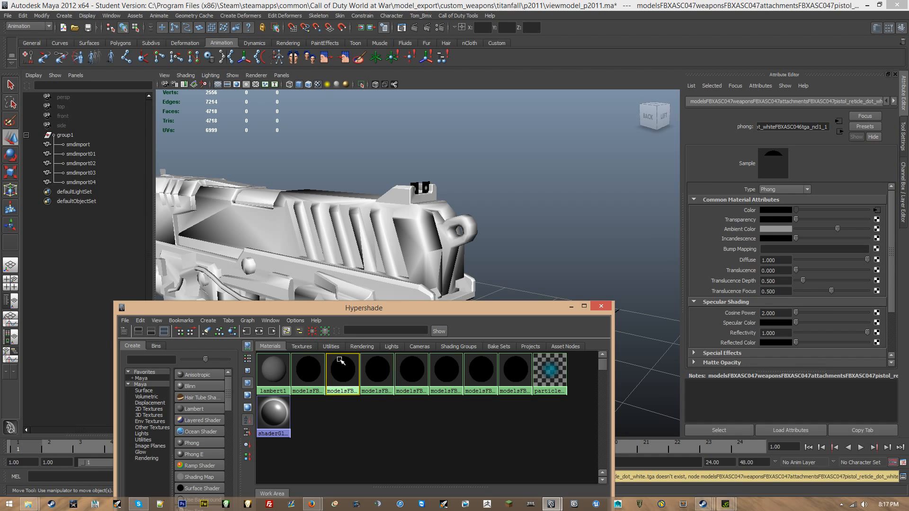
{"action": "left_click", "coordinate": [876, 211]}
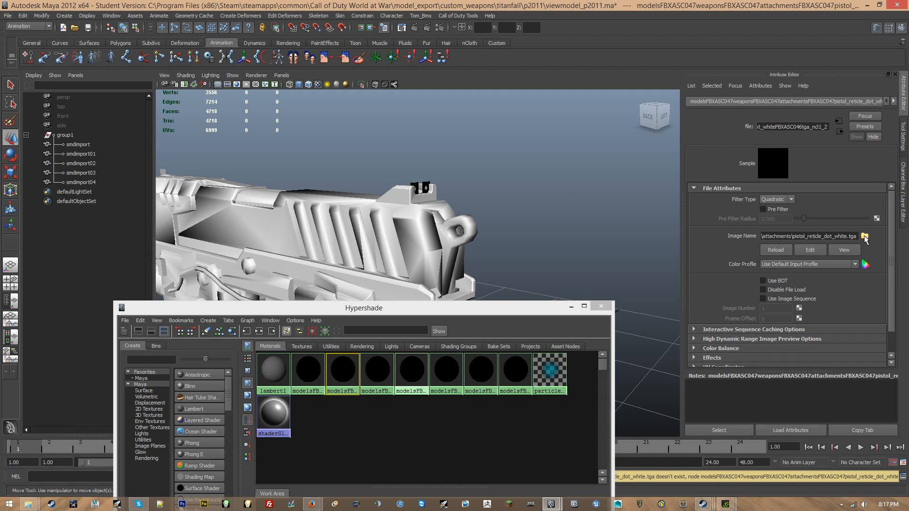
{"action": "left_click", "coordinate": [864, 236]}
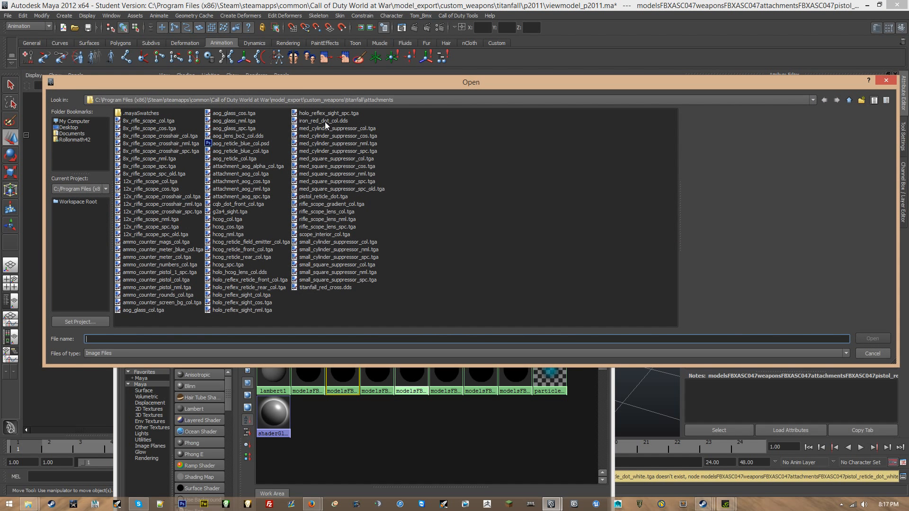
{"action": "double_click", "coordinate": [332, 196]}
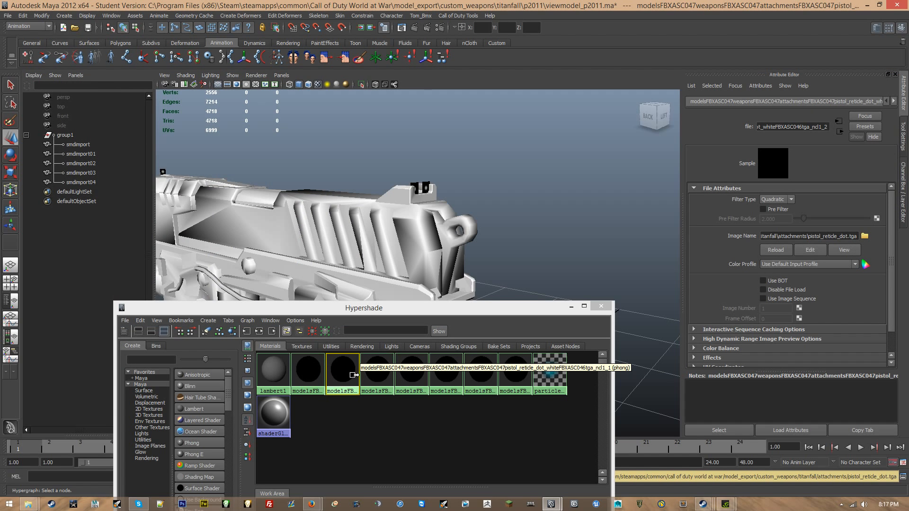
Set the small cylinder suppressor material's color texture to small_cylinder_suppressor_col.tga.
{"action": "left_click", "coordinate": [376, 374]}
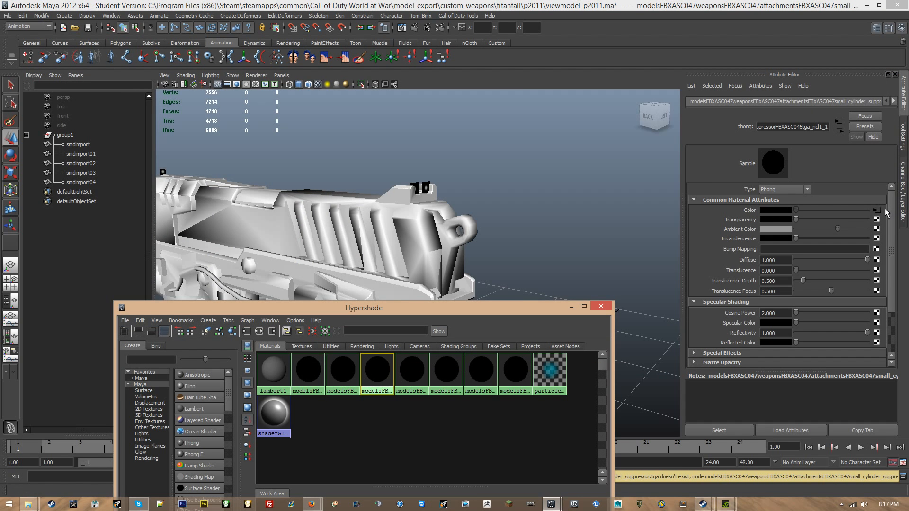
{"action": "left_click", "coordinate": [878, 210]}
{"action": "left_click", "coordinate": [865, 237]}
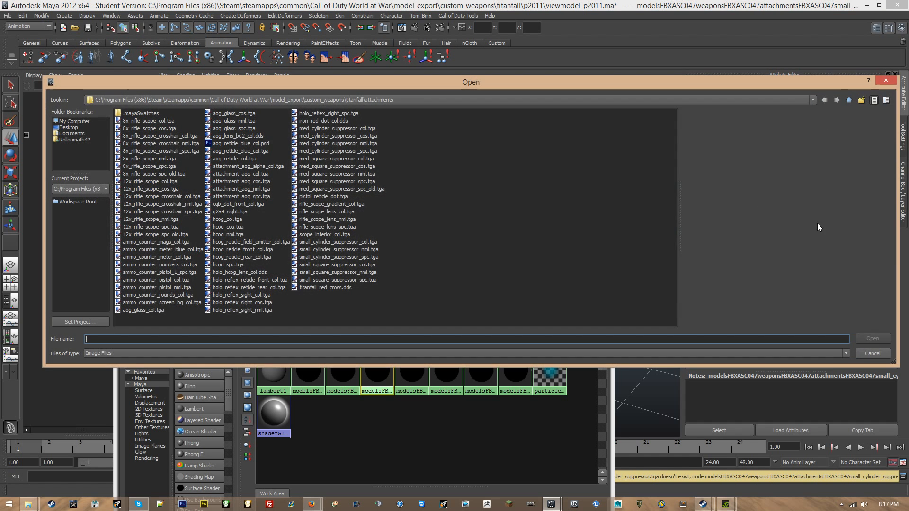
{"action": "double_click", "coordinate": [351, 243]}
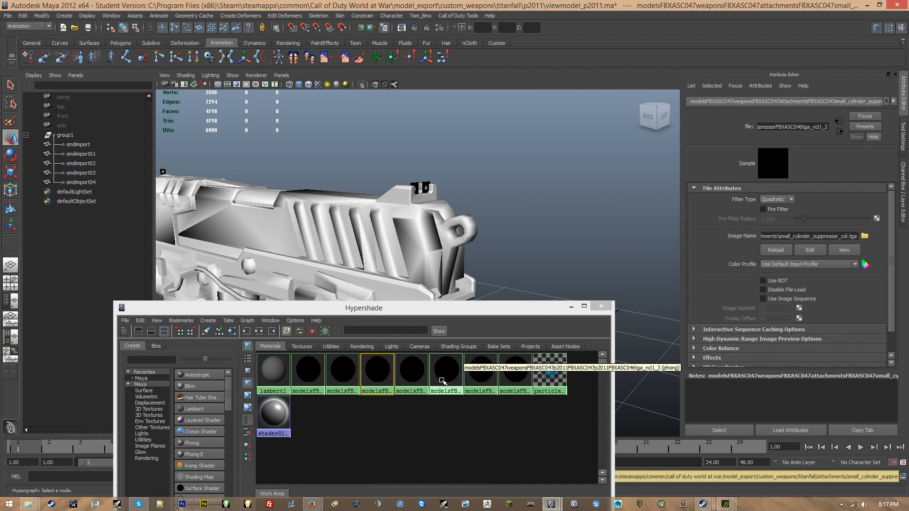
Set the small square suppressor material's color texture to small_square_suppressor_col.tga.
{"action": "left_click", "coordinate": [400, 382]}
{"action": "left_click", "coordinate": [877, 210]}
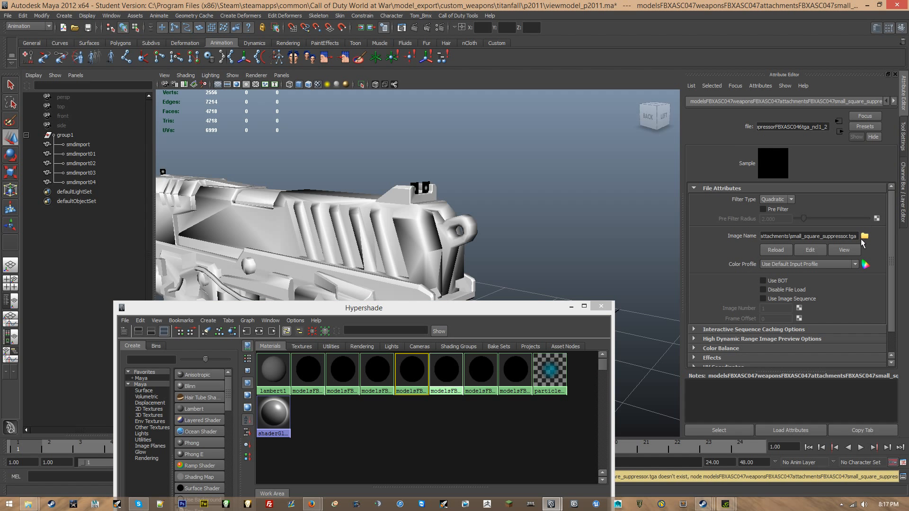
{"action": "left_click", "coordinate": [859, 239]}
{"action": "left_click", "coordinate": [865, 236]}
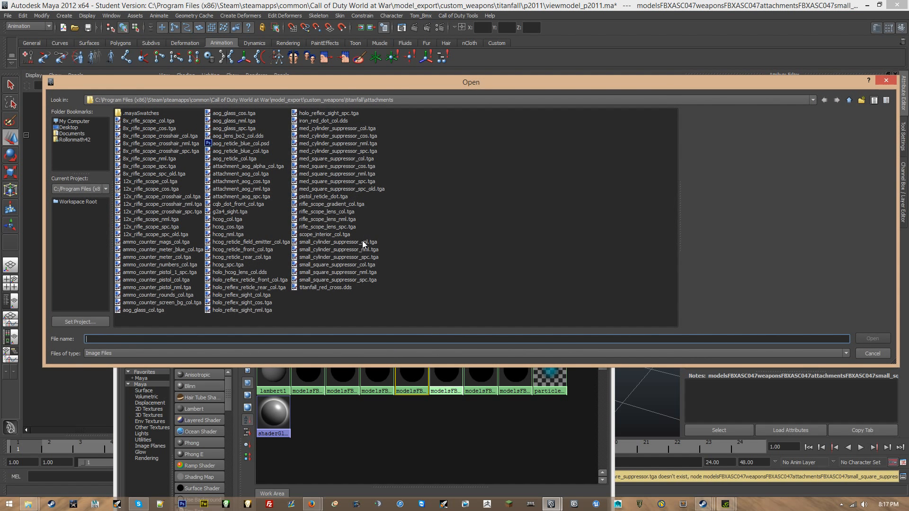
{"action": "left_click", "coordinate": [348, 266]}
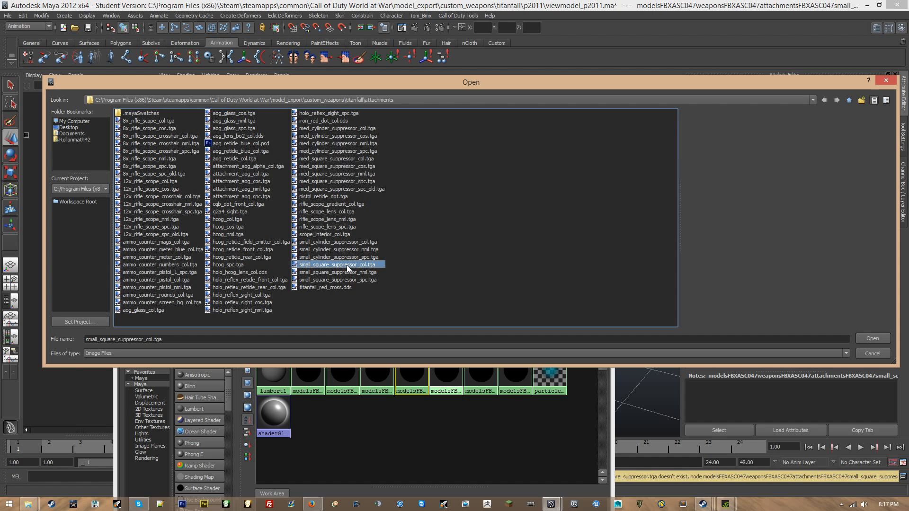
{"action": "double_click", "coordinate": [376, 268]}
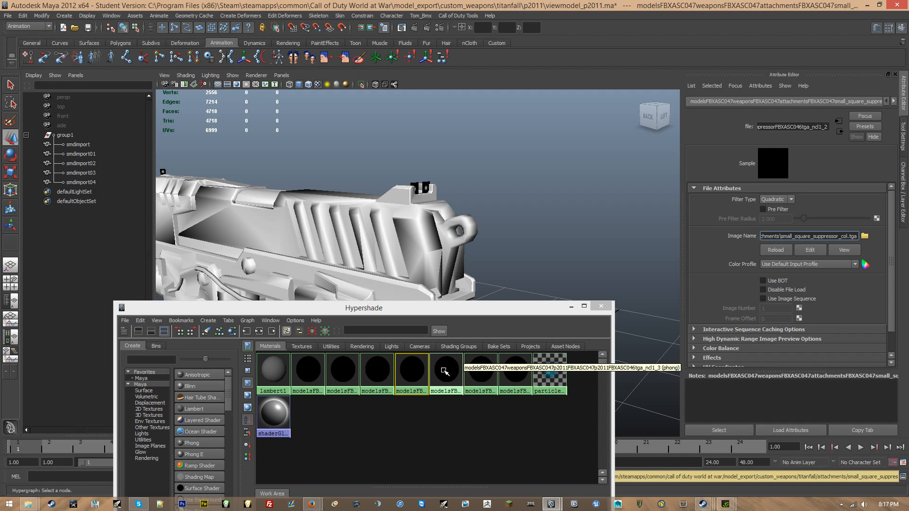
Set the color texture of the first p2011 material to p2011_col.tga from the titanfall\p2011 folder.
{"action": "left_click", "coordinate": [877, 210]}
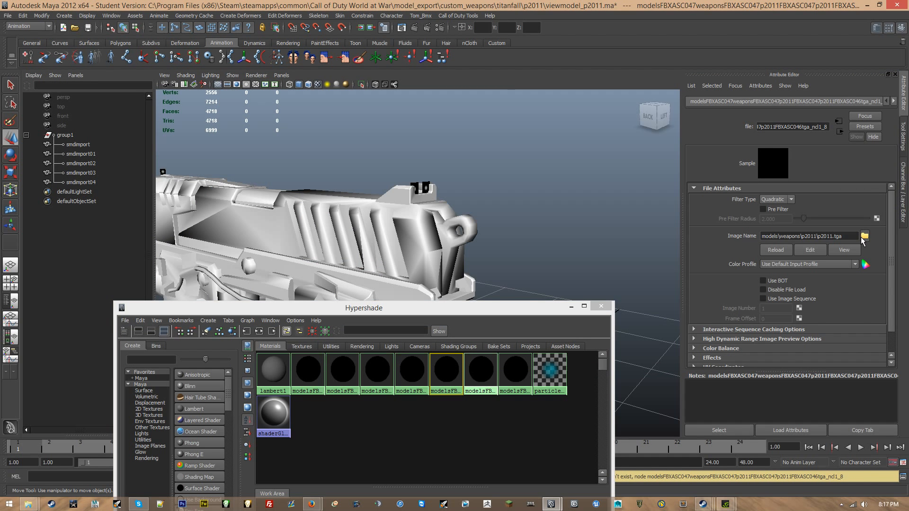
{"action": "left_click", "coordinate": [864, 237]}
{"action": "left_click", "coordinate": [849, 100]}
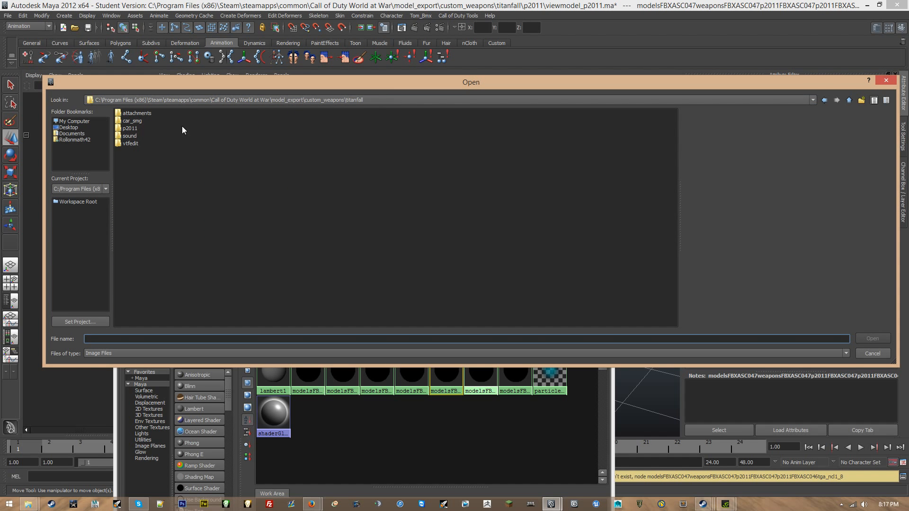
{"action": "left_click", "coordinate": [133, 129]}
{"action": "double_click", "coordinate": [134, 129]}
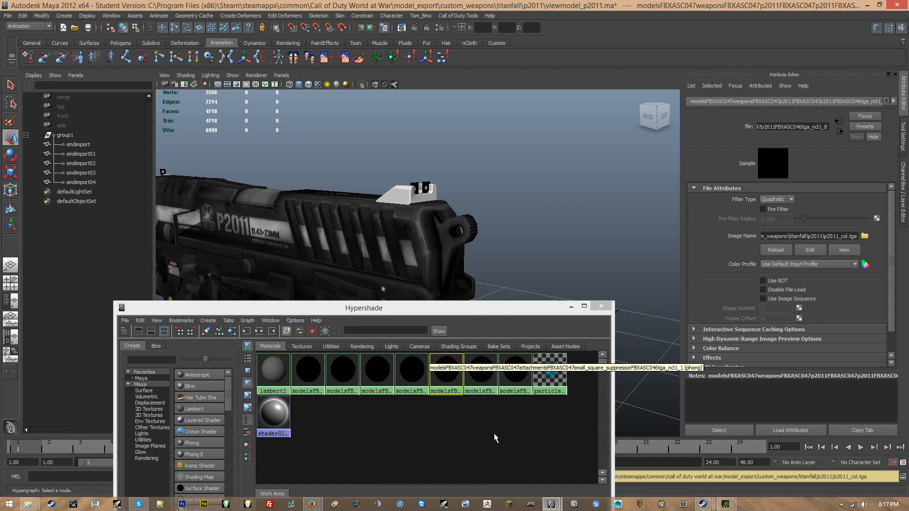
Set the color texture of the second p2011 material to p2011_col.tga from the titanfall\p2011 folder.
{"action": "left_click", "coordinate": [481, 374]}
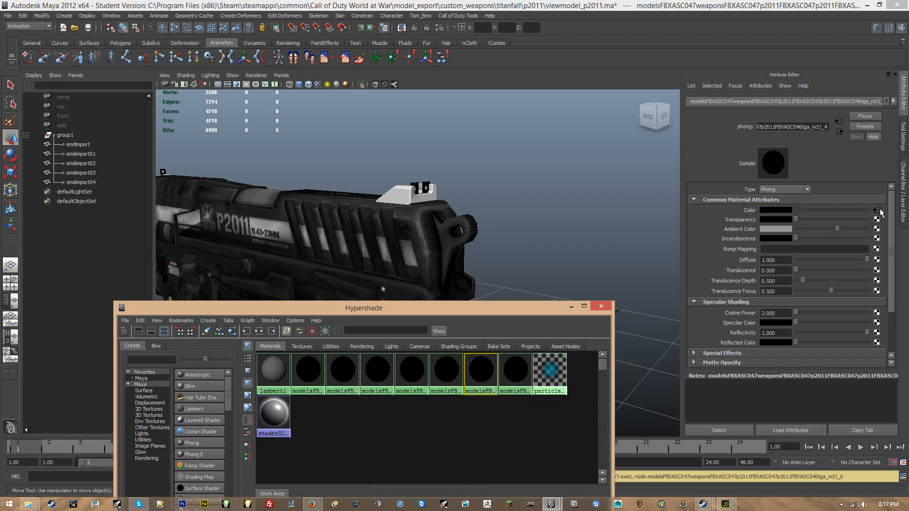
{"action": "left_click", "coordinate": [881, 213]}
{"action": "left_click", "coordinate": [864, 237]}
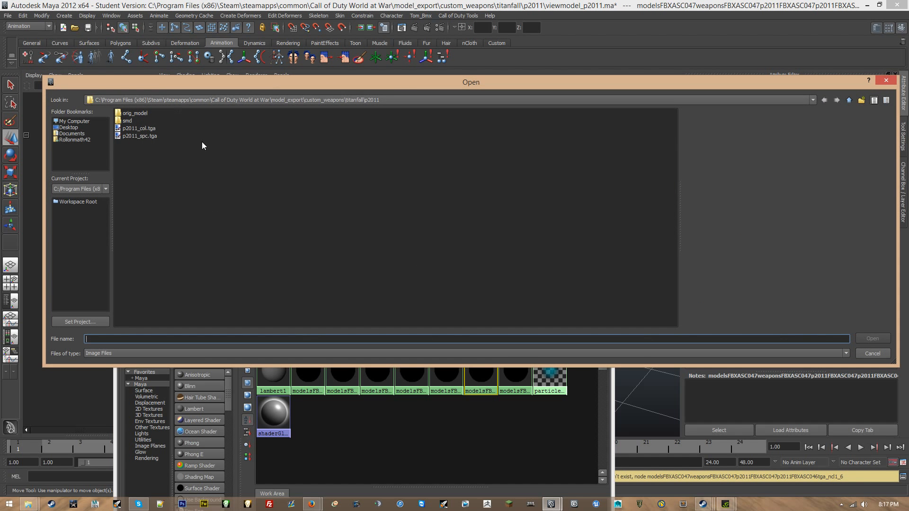
{"action": "double_click", "coordinate": [145, 129]}
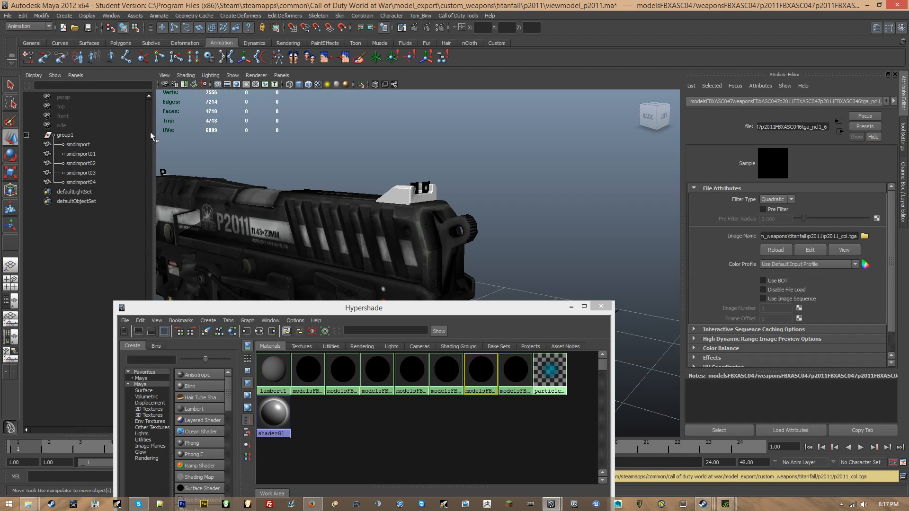
Set the color texture of the last remaining p2011 material to p2011_col.tga and close the Hypershade.
{"action": "left_click", "coordinate": [519, 377]}
{"action": "left_click", "coordinate": [875, 210]}
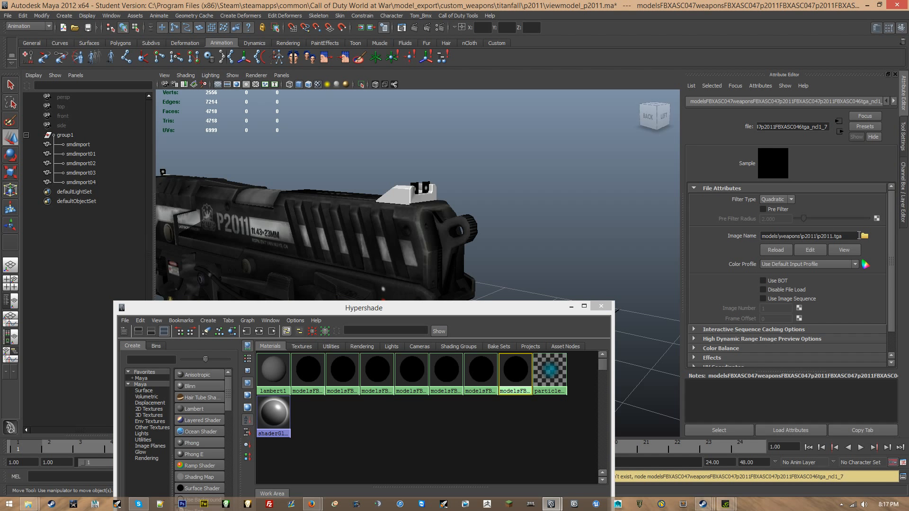
{"action": "left_click", "coordinate": [864, 236]}
{"action": "double_click", "coordinate": [127, 129]}
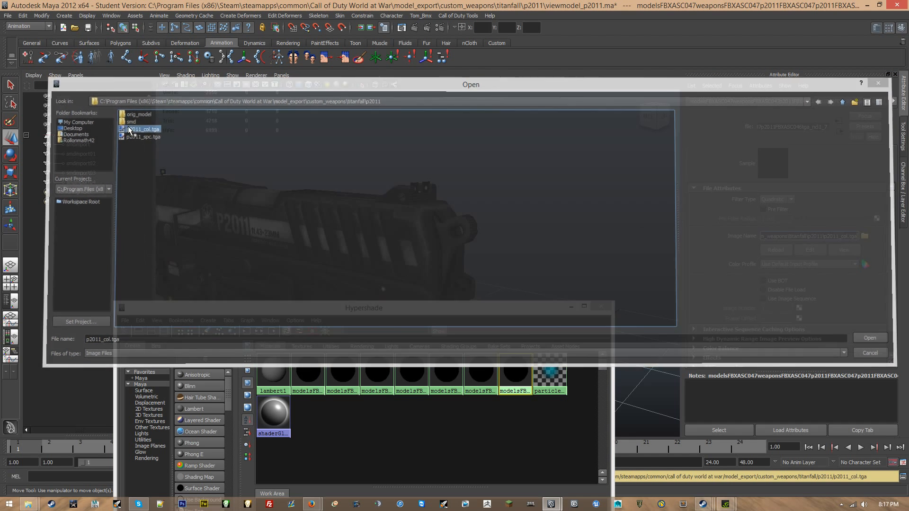
{"action": "left_click", "coordinate": [602, 307]}
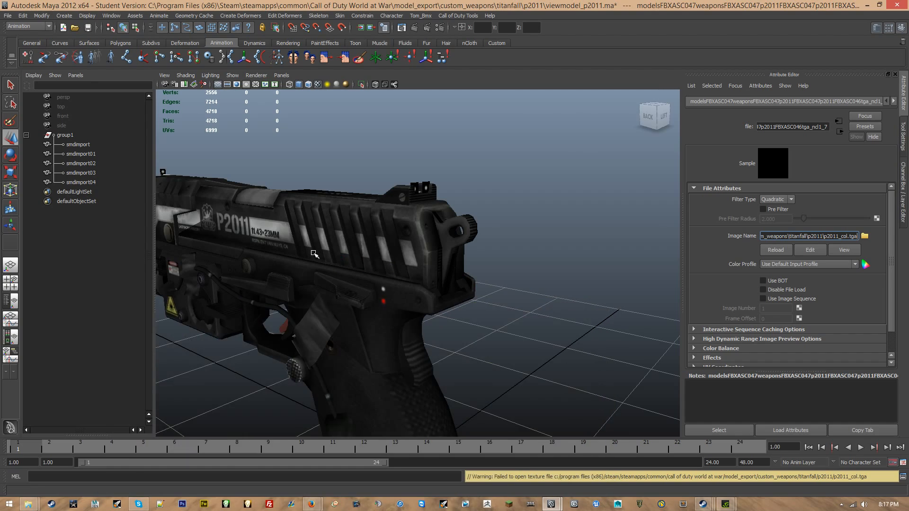
Examine the textured pistol and its suppressor from several sides and up close around the slide and grip.
{"action": "left_click_drag", "start_coordinate": [314, 253], "coordinate": [555, 239], "text": "alt"}
{"action": "scroll", "coordinate": [555, 240], "scroll_direction": "down", "scroll_amount": 5}
{"action": "middle_click_drag", "start_coordinate": [555, 238], "coordinate": [592, 233], "text": "alt"}
{"action": "left_click_drag", "start_coordinate": [592, 233], "coordinate": [483, 234], "text": "alt"}
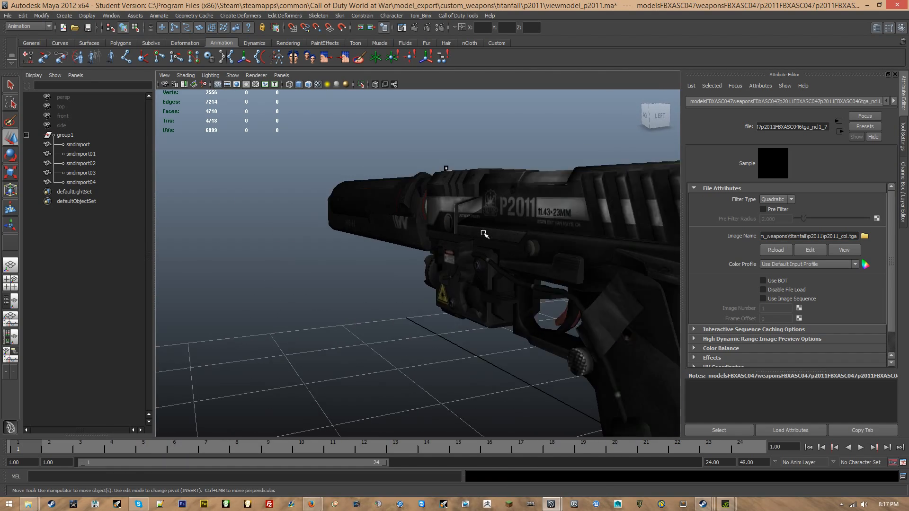
{"action": "middle_click_drag", "start_coordinate": [483, 234], "coordinate": [382, 239], "text": "alt"}
{"action": "left_click_drag", "start_coordinate": [382, 240], "coordinate": [453, 308], "text": "alt"}
{"action": "left_click", "coordinate": [389, 275]}
{"action": "scroll", "coordinate": [472, 256], "scroll_direction": "up", "scroll_amount": 4}
{"action": "left_click_drag", "start_coordinate": [472, 256], "coordinate": [348, 254], "text": "alt"}
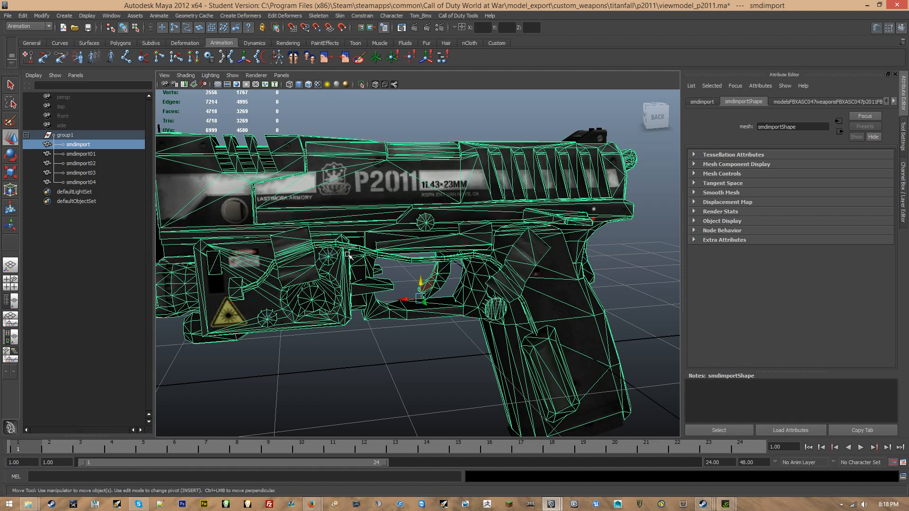
{"action": "left_click", "coordinate": [351, 359]}
{"action": "scroll", "coordinate": [355, 355], "scroll_direction": "up", "scroll_amount": 3}
{"action": "left_click_drag", "start_coordinate": [359, 351], "coordinate": [383, 331], "text": "alt"}
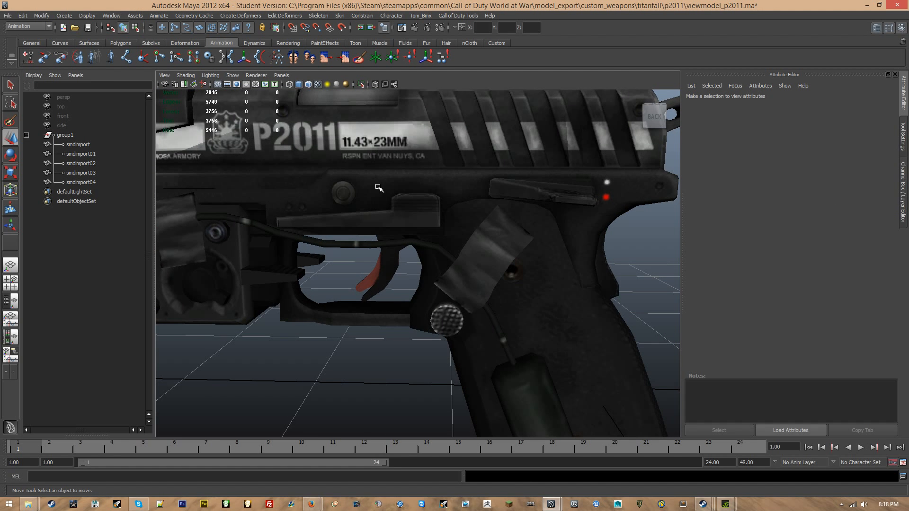
{"action": "left_click", "coordinate": [378, 187]}
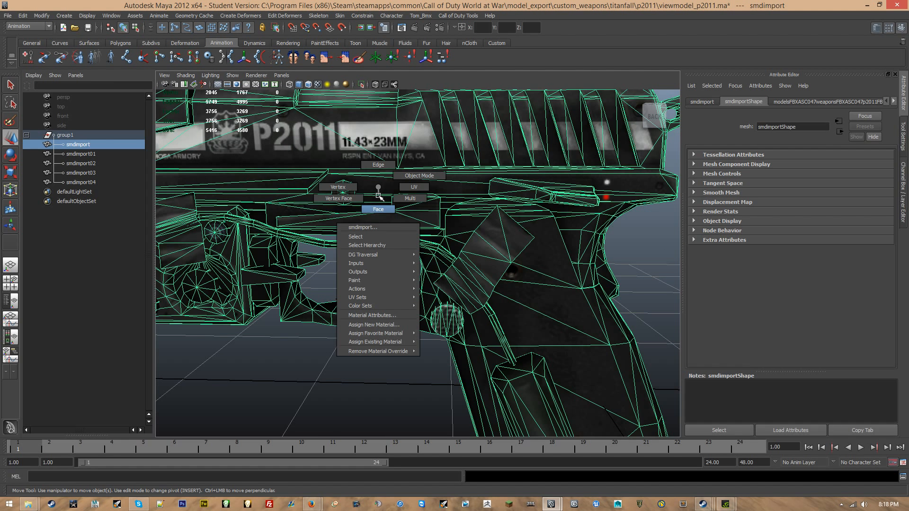
{"action": "left_click", "coordinate": [378, 195]}
{"action": "scroll", "coordinate": [379, 204], "scroll_direction": "down", "scroll_amount": 2}
{"action": "left_click_drag", "start_coordinate": [380, 202], "coordinate": [377, 233], "text": "alt"}
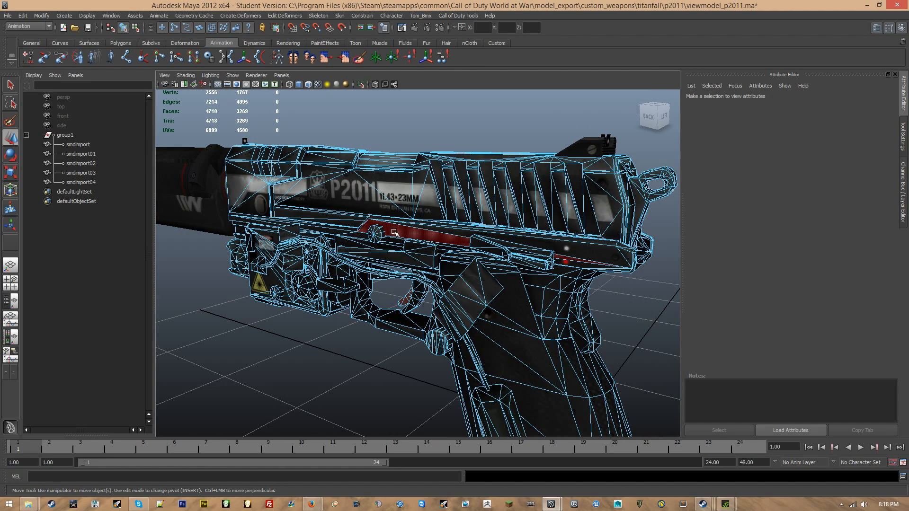
{"action": "left_click", "coordinate": [394, 235]}
{"action": "key", "text": "ctrl+z"}
{"action": "key", "text": "ctrl+z"}
{"action": "key", "text": "ctrl+z"}
{"action": "key", "text": "ctrl+z"}
{"action": "key", "text": "ctrl+z"}
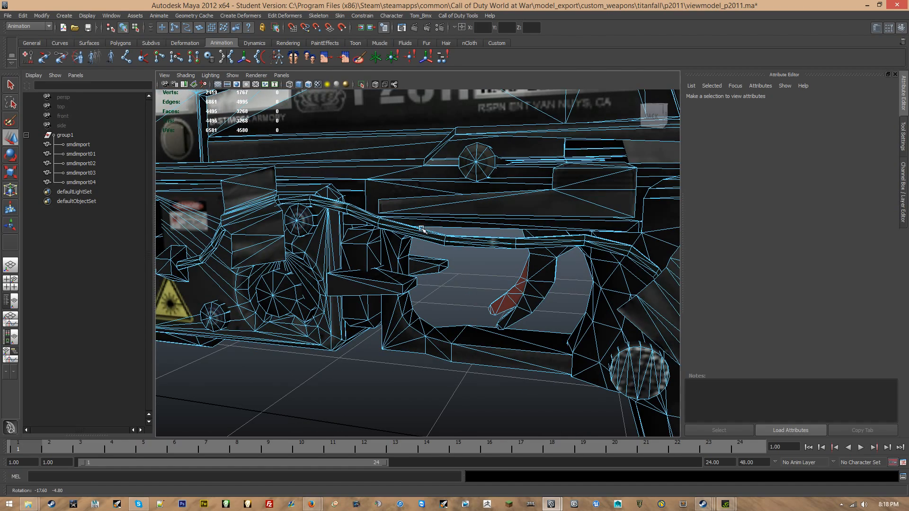
{"action": "left_click", "coordinate": [432, 342]}
{"action": "right_click_drag", "start_coordinate": [512, 295], "coordinate": [540, 285]}
Center the pivots of the smdimport, smdimport02, smdimport03 and smdimport04 meshes, leaving smdimport01 out of the selection.
{"action": "left_click_drag", "start_coordinate": [526, 302], "coordinate": [484, 256], "text": "alt"}
{"action": "left_click_drag", "start_coordinate": [487, 310], "coordinate": [446, 338], "text": "alt"}
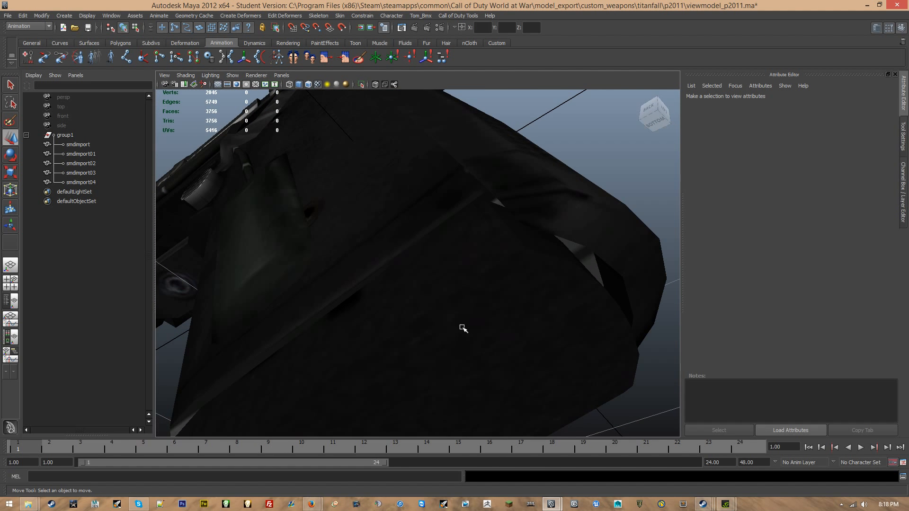
{"action": "left_click", "coordinate": [91, 145]}
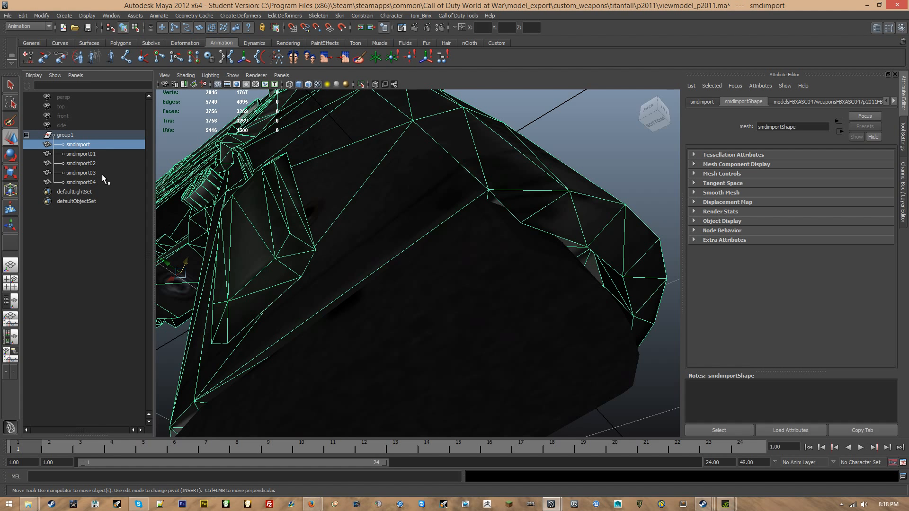
{"action": "left_click", "coordinate": [100, 181], "text": "shift"}
{"action": "left_click", "coordinate": [99, 173], "text": "ctrl"}
{"action": "left_click", "coordinate": [99, 173], "text": "ctrl"}
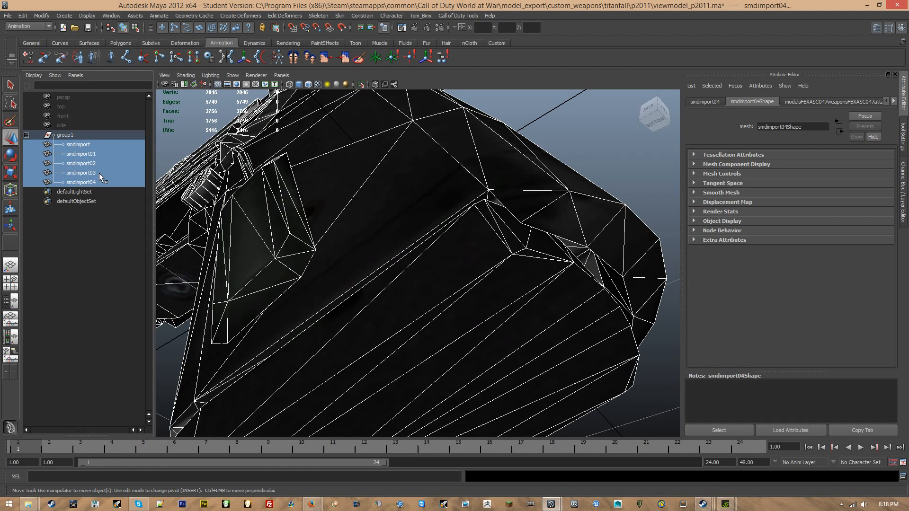
{"action": "left_click", "coordinate": [497, 248], "text": "ctrl"}
{"action": "scroll", "coordinate": [320, 243], "scroll_direction": "down", "scroll_amount": 5}
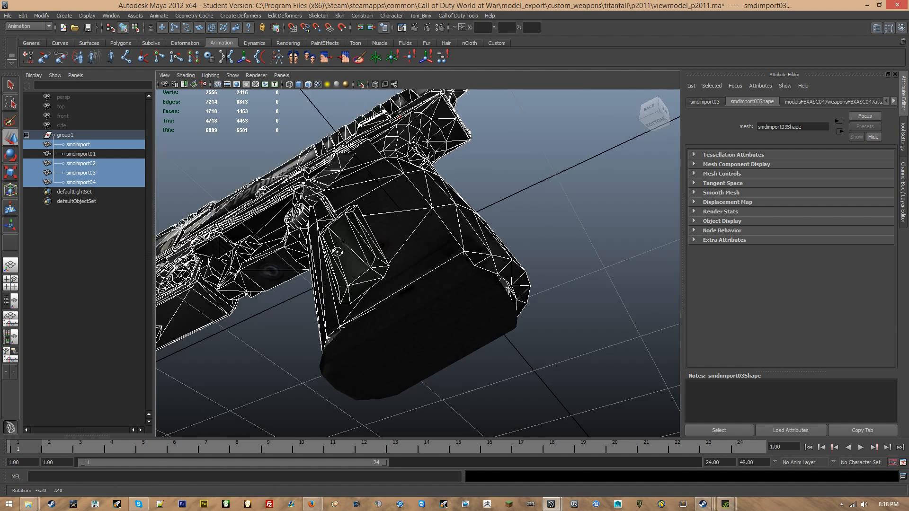
{"action": "left_click_drag", "start_coordinate": [320, 243], "coordinate": [358, 244], "text": "alt"}
{"action": "left_click", "coordinate": [42, 16]}
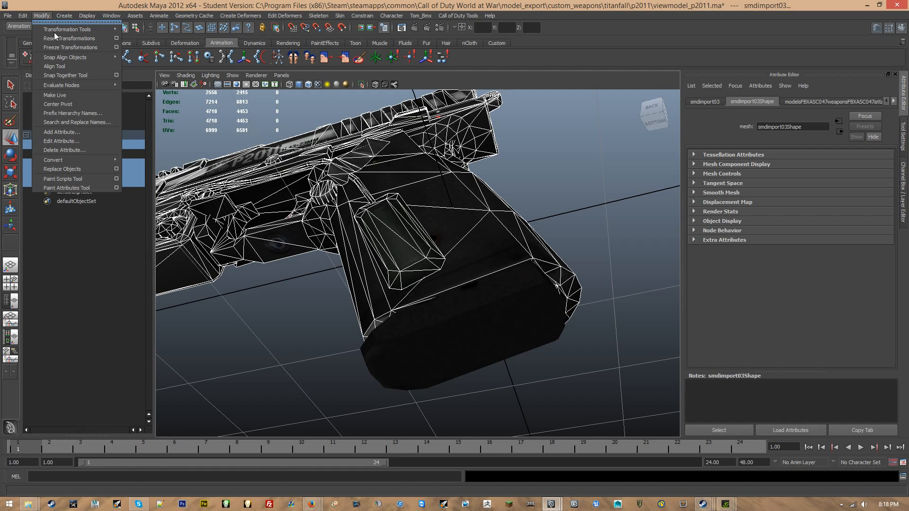
{"action": "left_click", "coordinate": [75, 104]}
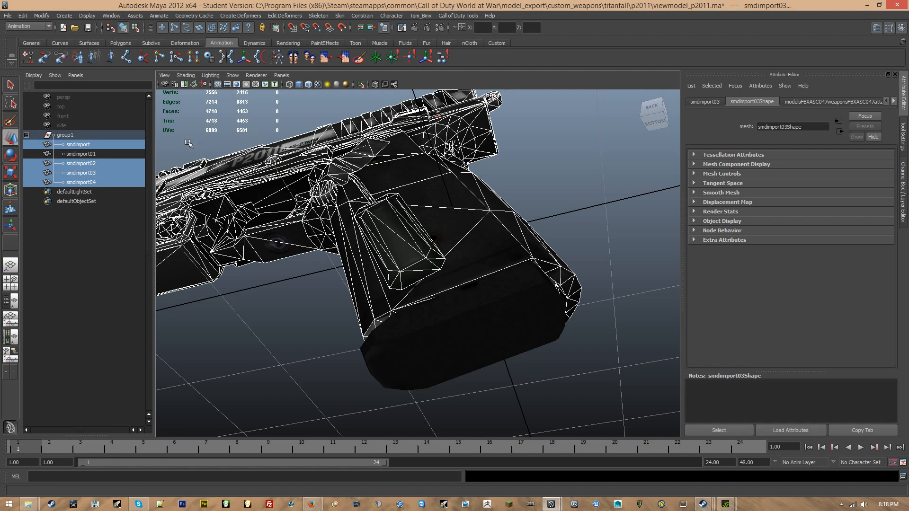
Examine the pistol meshes from below, behind and the side, and clear the selection.
{"action": "middle_click_drag", "start_coordinate": [315, 197], "coordinate": [466, 187], "text": "alt"}
{"action": "scroll", "coordinate": [401, 209], "scroll_direction": "down", "scroll_amount": 5}
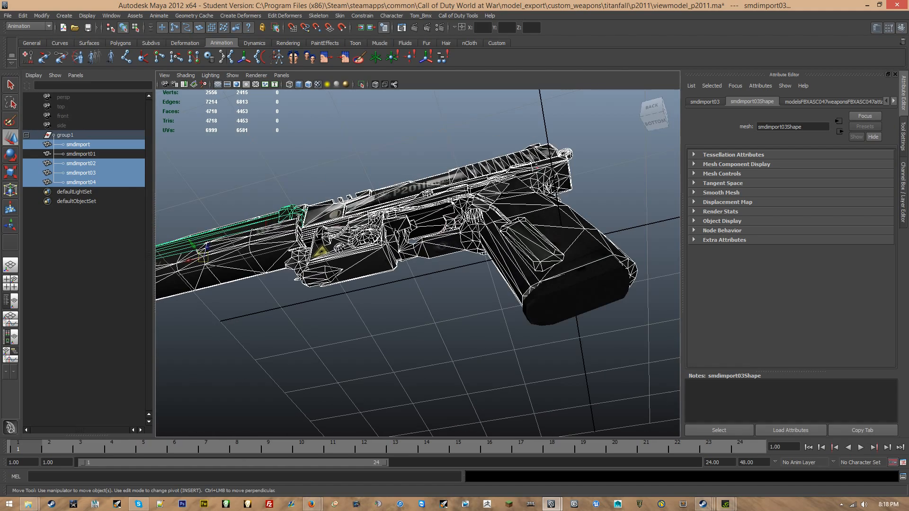
{"action": "scroll", "coordinate": [400, 209], "scroll_direction": "up", "scroll_amount": 2}
{"action": "left_click_drag", "start_coordinate": [185, 263], "coordinate": [189, 263]}
{"action": "left_click_drag", "start_coordinate": [523, 292], "coordinate": [450, 294], "text": "alt"}
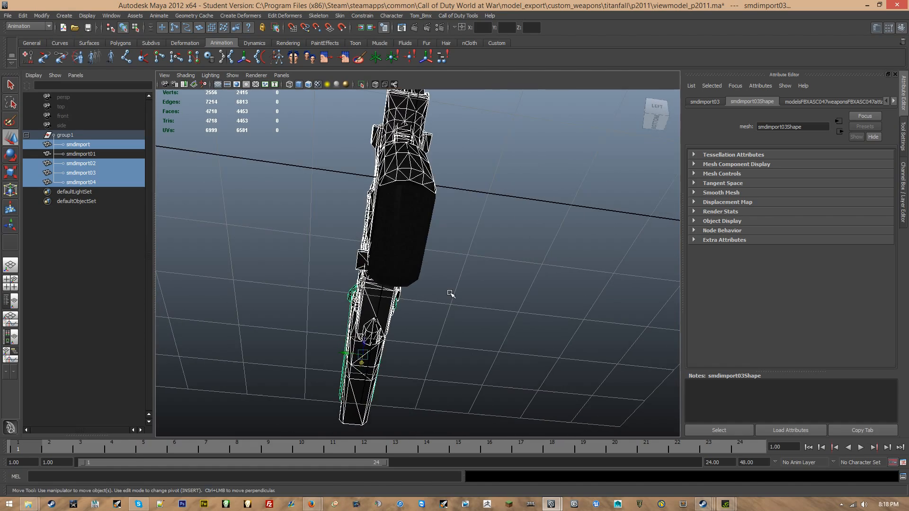
{"action": "right_click_drag", "start_coordinate": [450, 295], "coordinate": [471, 365], "text": "alt"}
{"action": "middle_click_drag", "start_coordinate": [378, 180], "coordinate": [410, 303], "text": "alt"}
{"action": "left_click", "coordinate": [594, 249]}
{"action": "left_click_drag", "start_coordinate": [594, 249], "coordinate": [563, 307], "text": "alt"}
{"action": "right_click_drag", "start_coordinate": [561, 304], "coordinate": [487, 246], "text": "alt"}
{"action": "middle_click_drag", "start_coordinate": [488, 246], "coordinate": [586, 213], "text": "alt"}
{"action": "left_click_drag", "start_coordinate": [585, 213], "coordinate": [492, 279], "text": "alt"}
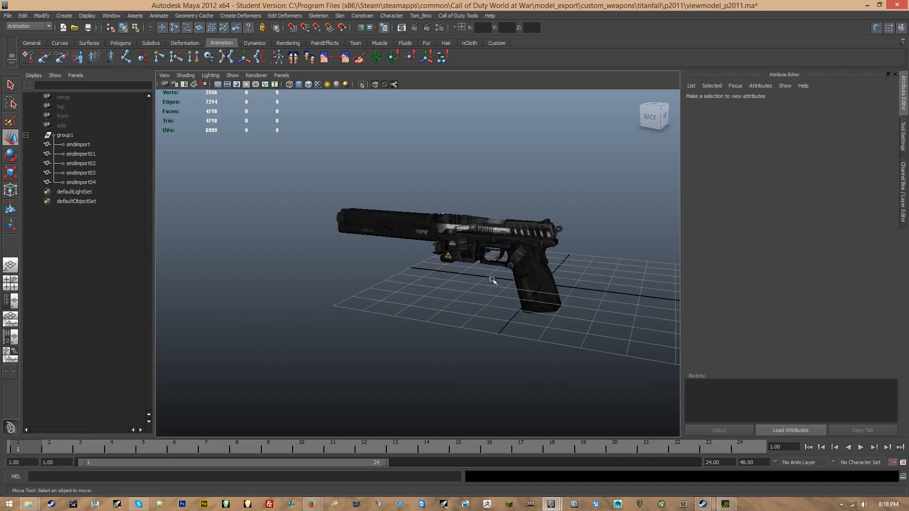
Freeze the transformations of all five meshes, smdimport through smdimport04, and deselect them.
{"action": "left_click", "coordinate": [75, 144]}
{"action": "left_click", "coordinate": [81, 182], "text": "shift"}
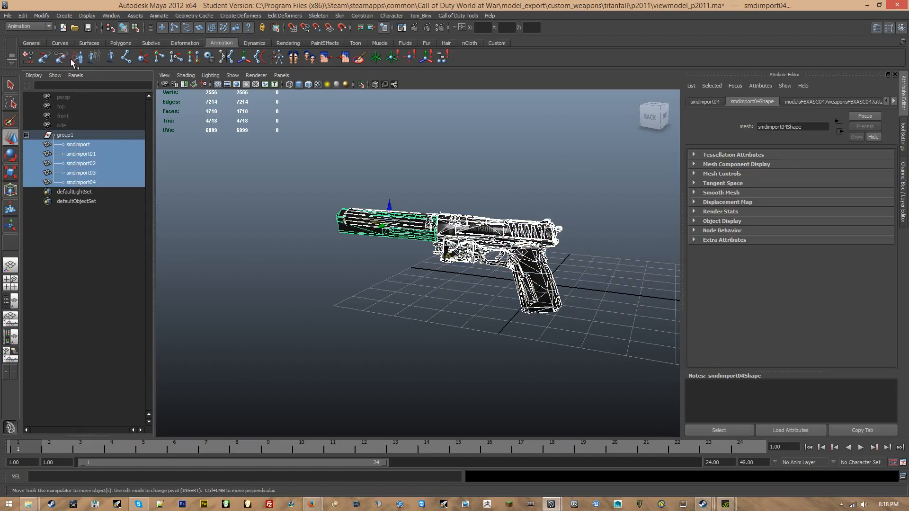
{"action": "left_click", "coordinate": [42, 15]}
{"action": "left_click", "coordinate": [70, 48]}
{"action": "left_click", "coordinate": [568, 197]}
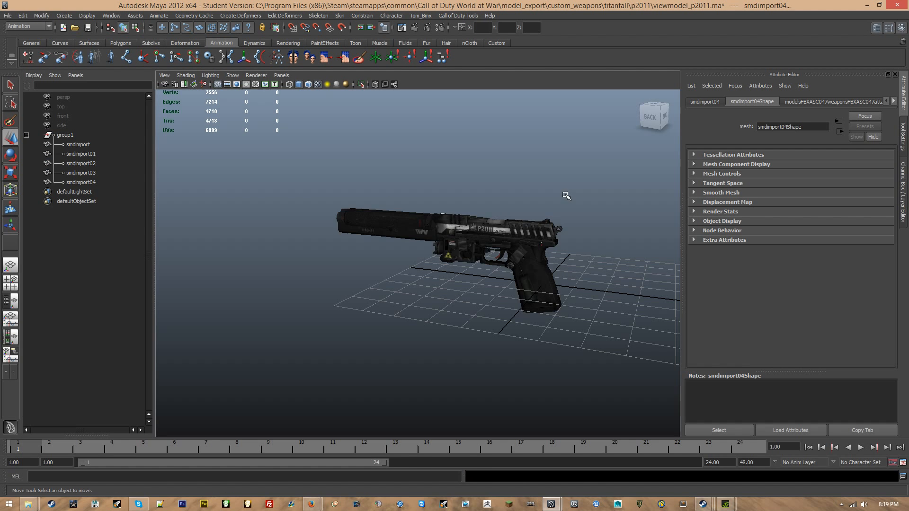
Center the pivot of group1.
{"action": "middle_click_drag", "start_coordinate": [567, 197], "coordinate": [426, 199], "text": "alt"}
{"action": "right_click_drag", "start_coordinate": [426, 198], "coordinate": [461, 201], "text": "alt"}
{"action": "left_click_drag", "start_coordinate": [462, 202], "coordinate": [485, 200], "text": "alt"}
{"action": "right_click_drag", "start_coordinate": [485, 199], "coordinate": [418, 204], "text": "alt"}
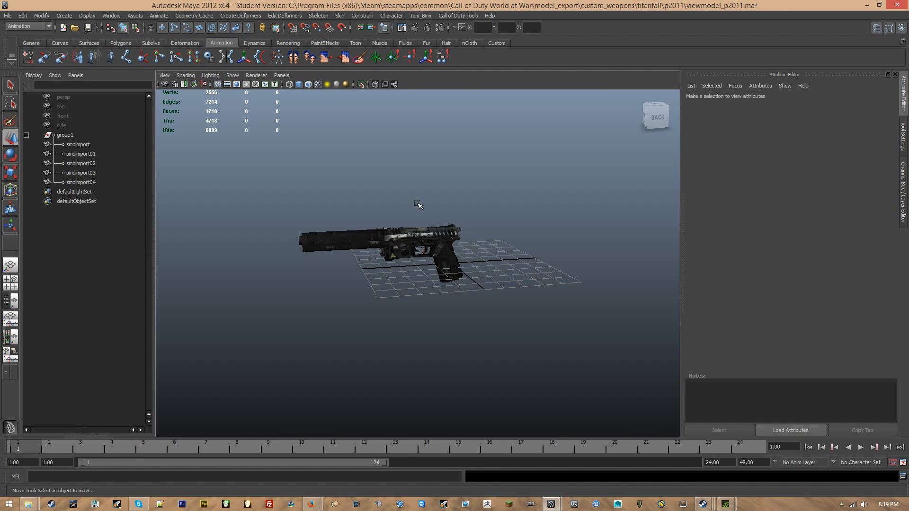
{"action": "left_click", "coordinate": [95, 135]}
{"action": "scroll", "coordinate": [462, 260], "scroll_direction": "up", "scroll_amount": 4}
{"action": "left_click_drag", "start_coordinate": [467, 260], "coordinate": [439, 262], "text": "alt"}
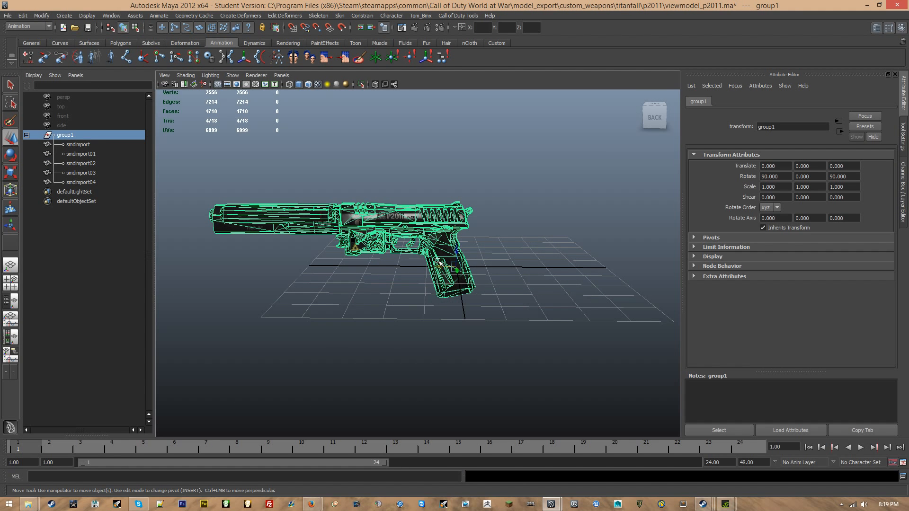
{"action": "left_click", "coordinate": [42, 16]}
{"action": "left_click", "coordinate": [81, 101]}
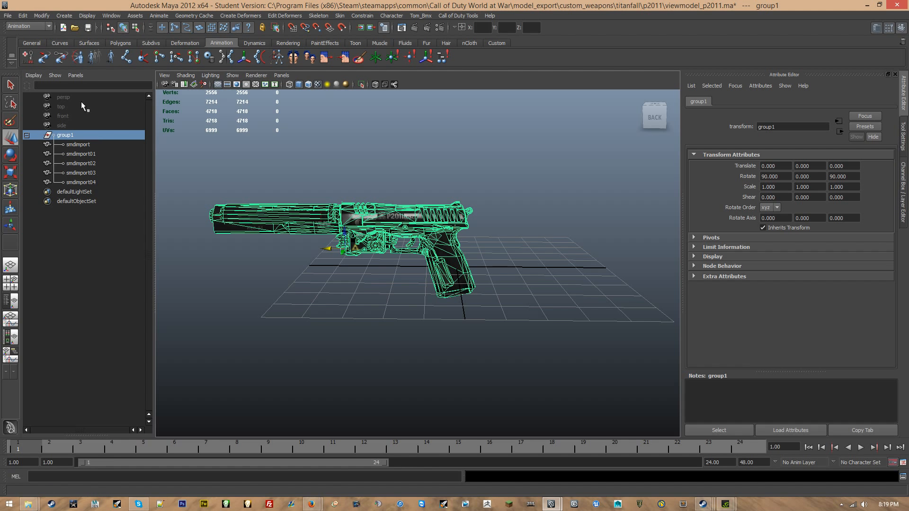
Move group1 to a translation of about -1.08, 0, -1.18 and freeze its transformations.
{"action": "scroll", "coordinate": [385, 277], "scroll_direction": "up", "scroll_amount": 3}
{"action": "left_click_drag", "start_coordinate": [298, 223], "coordinate": [307, 271]}
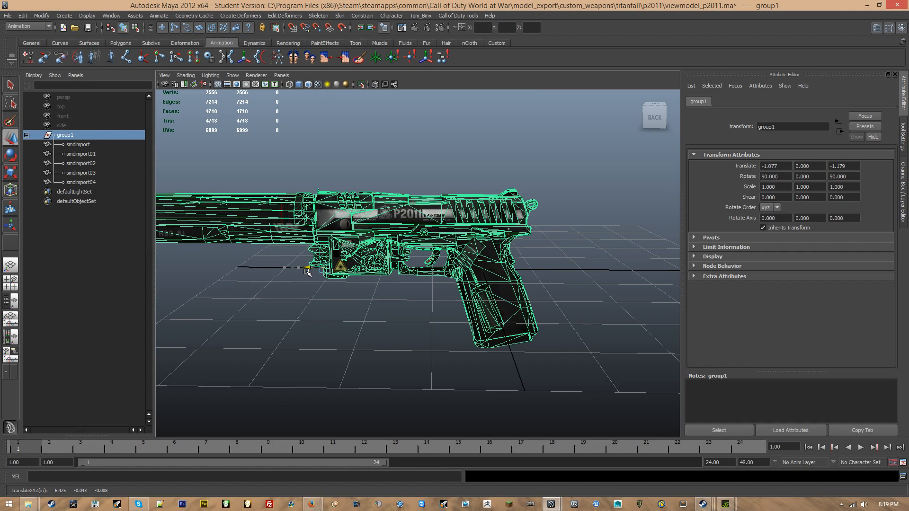
{"action": "left_click", "coordinate": [47, 16]}
{"action": "left_click", "coordinate": [53, 46]}
{"action": "left_click", "coordinate": [343, 174]}
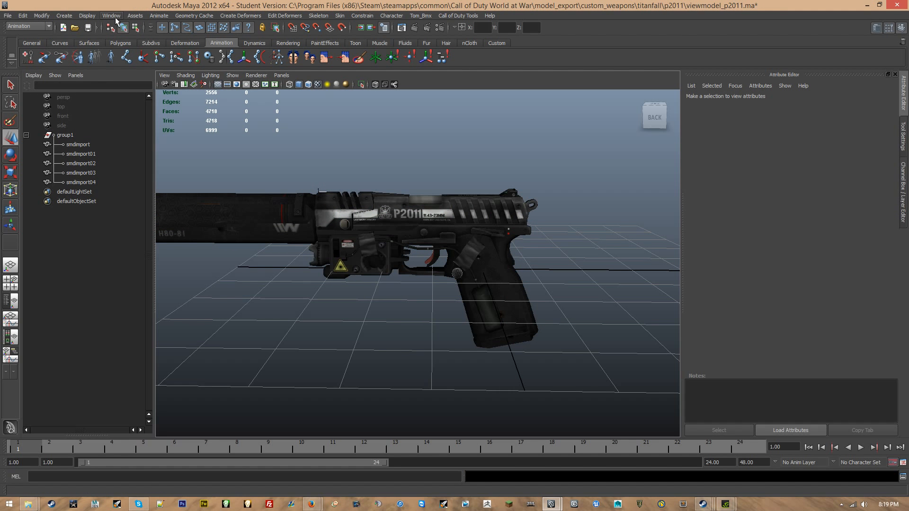
Create a new Phong material in the Hypershade and name it tf_mtl_weapon_p2011.
{"action": "left_click", "coordinate": [111, 16]}
{"action": "mouse_move", "coordinate": [136, 39]}
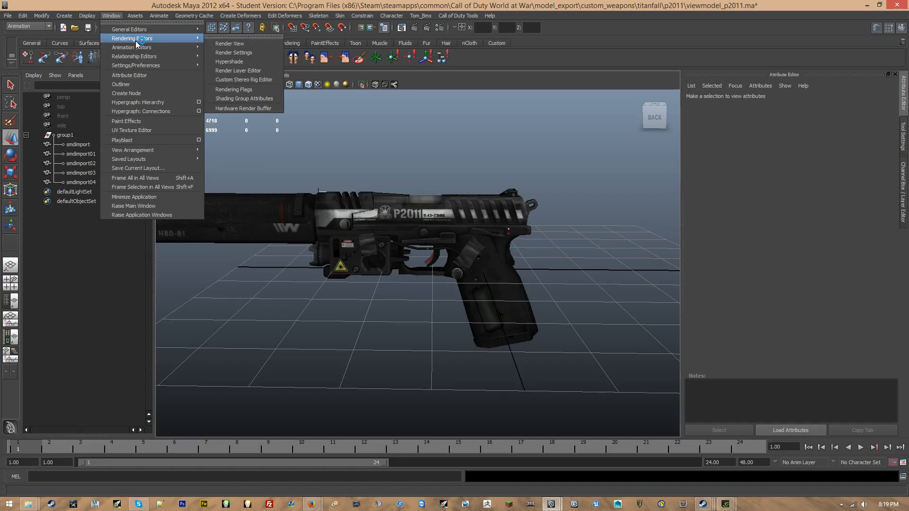
{"action": "left_click", "coordinate": [244, 62]}
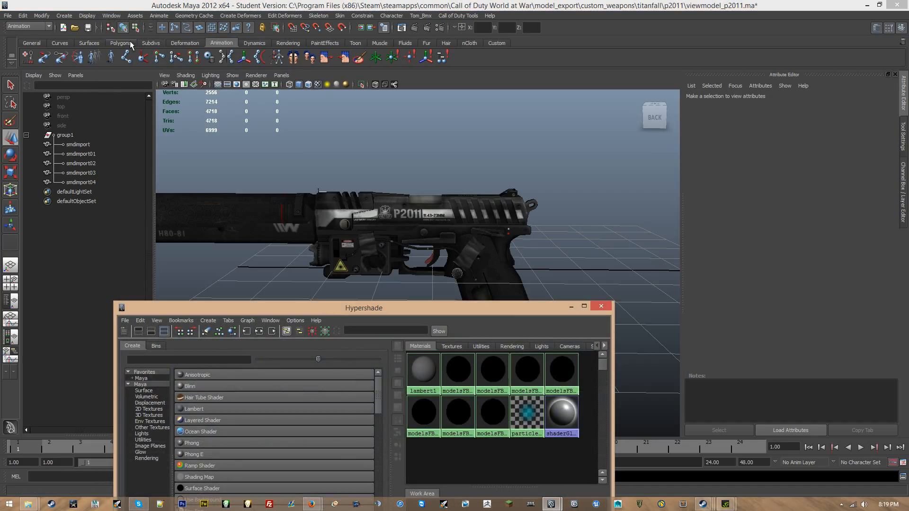
{"action": "left_click_drag", "start_coordinate": [469, 308], "coordinate": [440, 95]}
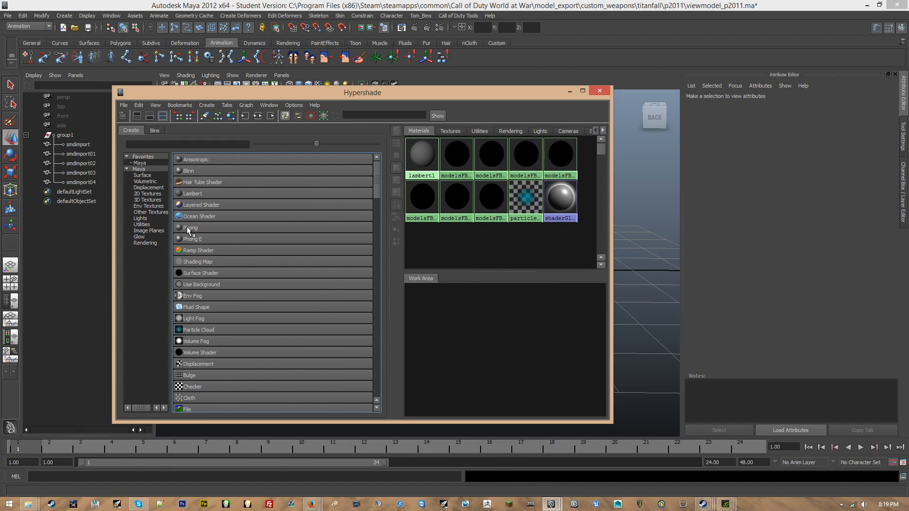
{"action": "left_click", "coordinate": [190, 228]}
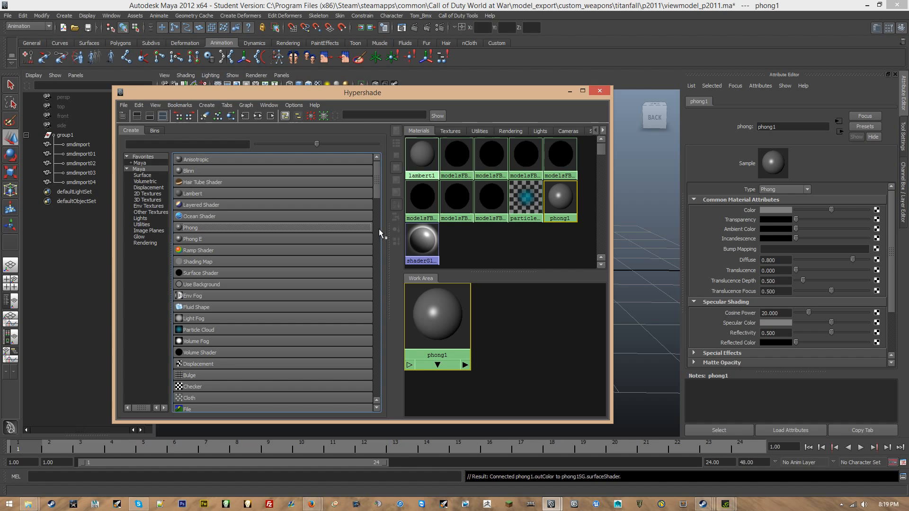
{"action": "double_click", "coordinate": [788, 127]}
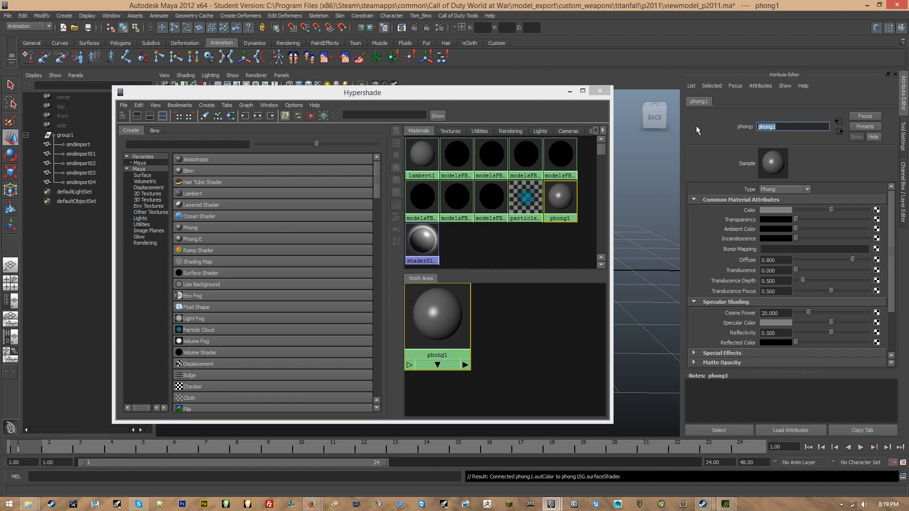
{"action": "type", "text": "tf_mtl_weapon_p2011"}
{"action": "key", "text": "Return"}
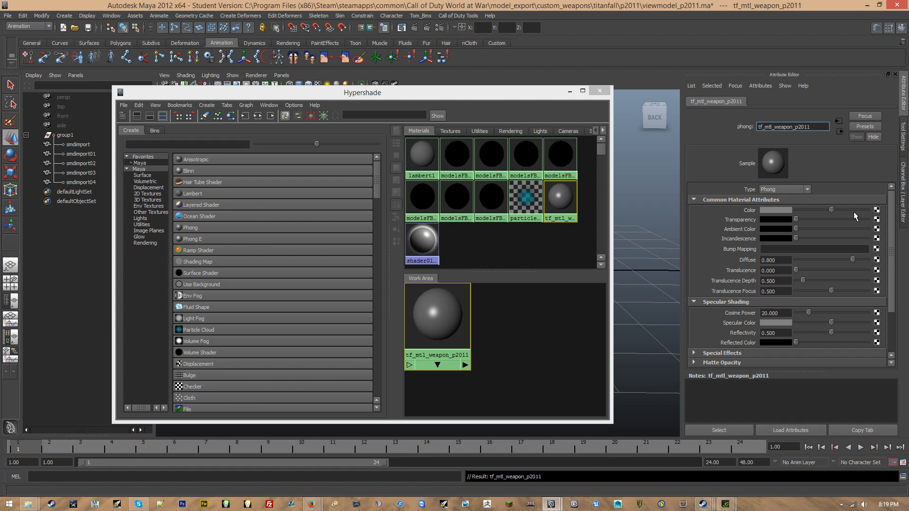
Open the render node choices for the color of the tf_mtl_weapon_p2011 material.
{"action": "left_click", "coordinate": [878, 210]}
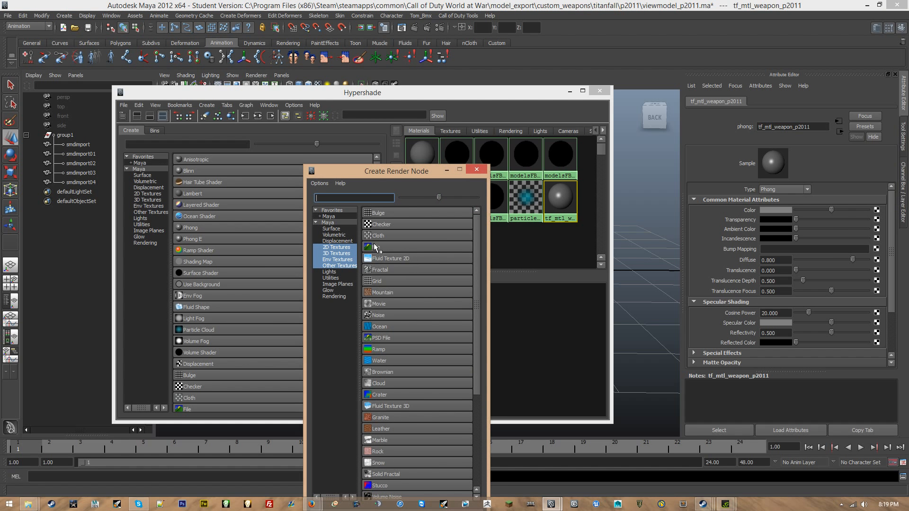
Connect a File texture to the tf_mtl_weapon_p2011 material's color and load p2011_col.tga as its image.
{"action": "left_click", "coordinate": [376, 247]}
{"action": "left_click", "coordinate": [866, 239]}
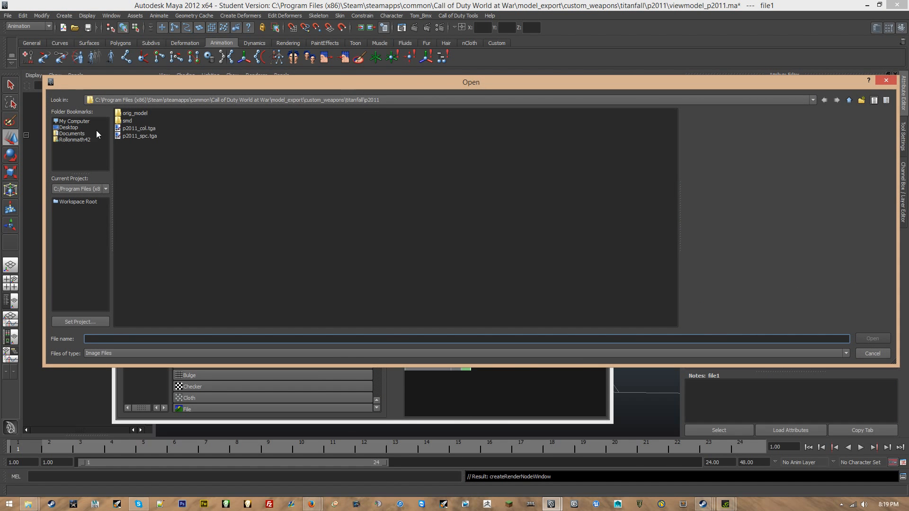
{"action": "double_click", "coordinate": [138, 129]}
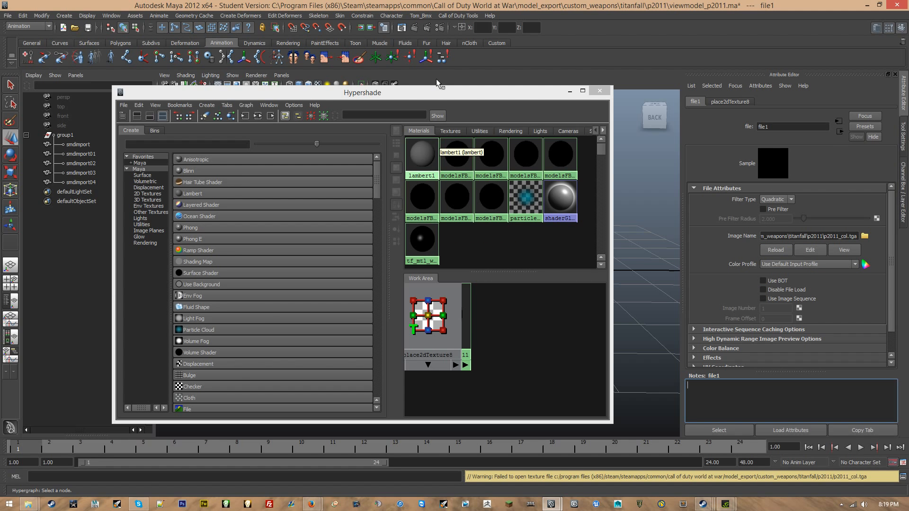
Select the faces that use the second Hypershade material and examine where they sit on the pistol's rear sight.
{"action": "left_click_drag", "start_coordinate": [428, 94], "coordinate": [104, 95]}
{"action": "right_click_drag", "start_coordinate": [134, 147], "coordinate": [165, 146]}
{"action": "scroll", "coordinate": [389, 215], "scroll_direction": "up", "scroll_amount": 5}
{"action": "left_click_drag", "start_coordinate": [490, 325], "coordinate": [490, 290], "text": "alt"}
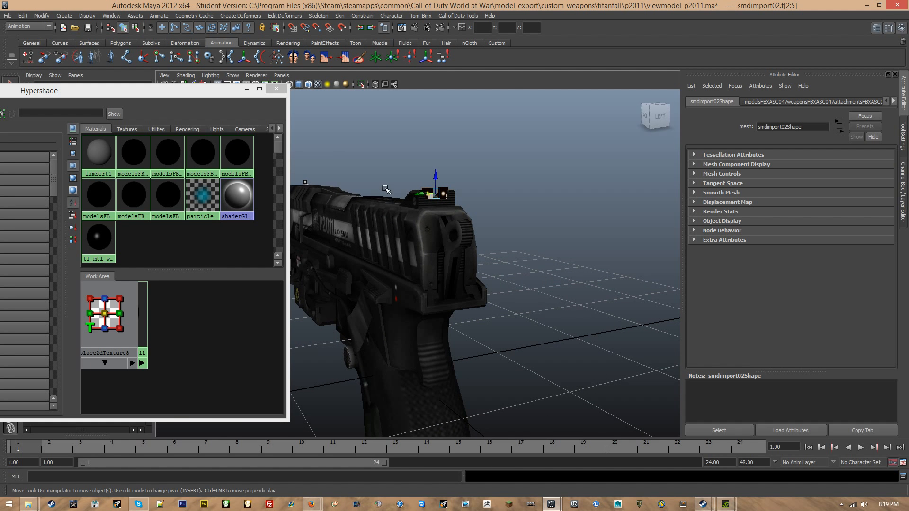
{"action": "scroll", "coordinate": [387, 189], "scroll_direction": "up", "scroll_amount": 5}
{"action": "middle_click_drag", "start_coordinate": [387, 189], "coordinate": [396, 238], "text": "alt"}
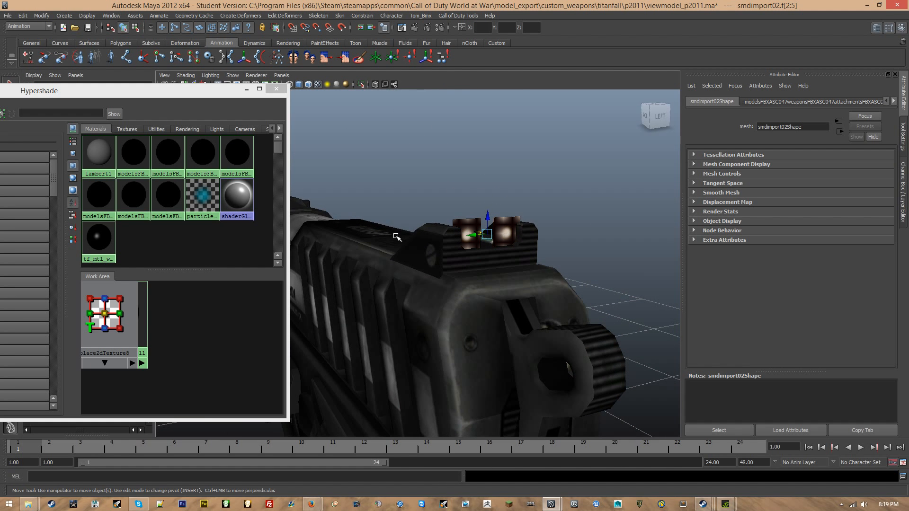
Select the four faces that form the two rear reticle planes on the smdimport02 sight mesh.
{"action": "left_click", "coordinate": [469, 225]}
{"action": "right_click", "coordinate": [477, 220]}
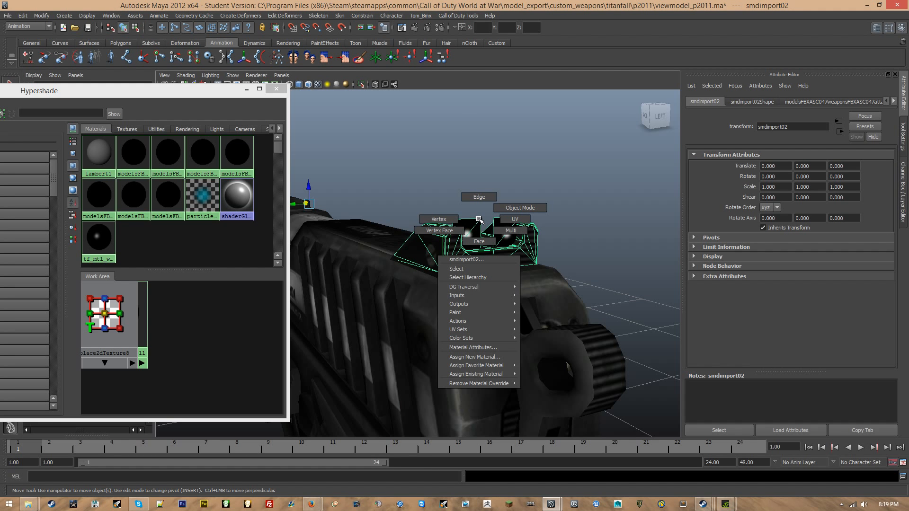
{"action": "left_click", "coordinate": [480, 241]}
{"action": "left_click", "coordinate": [472, 226]}
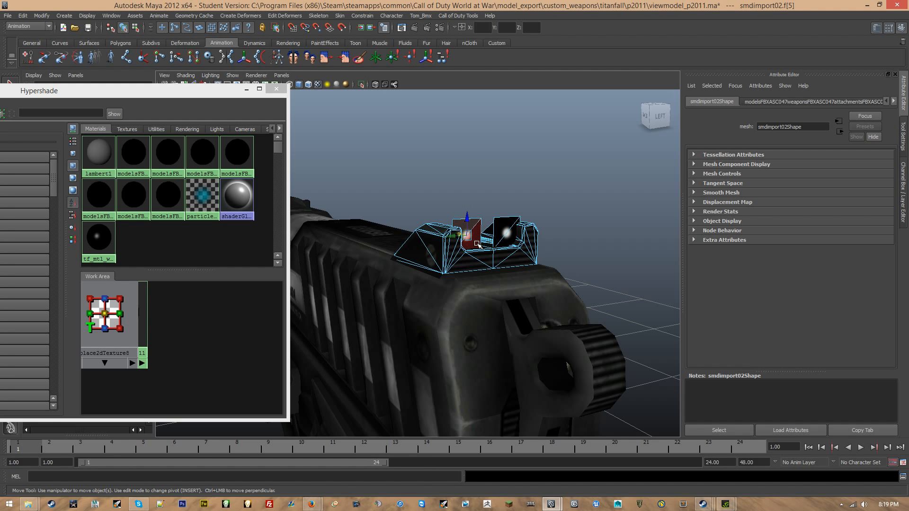
{"action": "left_click", "coordinate": [477, 241], "text": "shift"}
{"action": "left_click", "coordinate": [503, 229], "text": "shift"}
{"action": "left_click", "coordinate": [511, 238], "text": "shift"}
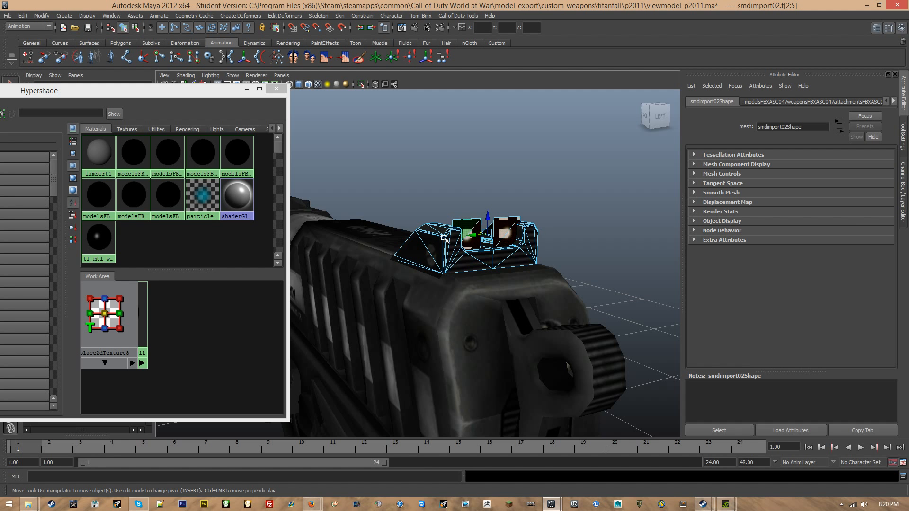
Try adding the front sight's reticle faces to the selected rear reticle faces.
{"action": "middle_click_drag", "start_coordinate": [417, 227], "coordinate": [484, 234], "text": "alt"}
{"action": "mouse_move", "coordinate": [367, 212]}
{"action": "middle_mouse_down", "text": "alt"}
{"action": "mouse_move", "coordinate": [437, 265]}
{"action": "mouse_move", "coordinate": [383, 242]}
{"action": "mouse_move", "coordinate": [366, 201]}
{"action": "middle_mouse_up", "text": "alt"}
{"action": "left_click_drag", "start_coordinate": [402, 205], "coordinate": [517, 241], "text": "alt"}
{"action": "scroll", "coordinate": [345, 219], "scroll_direction": "up", "scroll_amount": 3}
{"action": "middle_click_drag", "start_coordinate": [345, 220], "coordinate": [434, 236], "text": "alt"}
{"action": "scroll", "coordinate": [433, 235], "scroll_direction": "up", "scroll_amount": 2}
{"action": "left_click_drag", "start_coordinate": [433, 235], "coordinate": [379, 190], "text": "alt"}
{"action": "left_click", "coordinate": [473, 214], "text": "shift"}
{"action": "left_click", "coordinate": [480, 220], "text": "shift"}
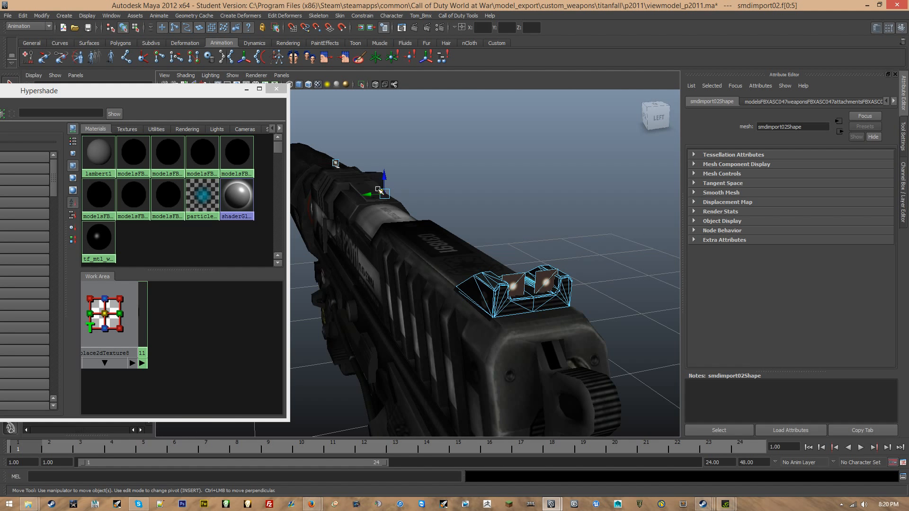
{"action": "left_click", "coordinate": [335, 162], "text": "shift"}
{"action": "left_click_drag", "start_coordinate": [384, 240], "coordinate": [386, 240], "text": "alt"}
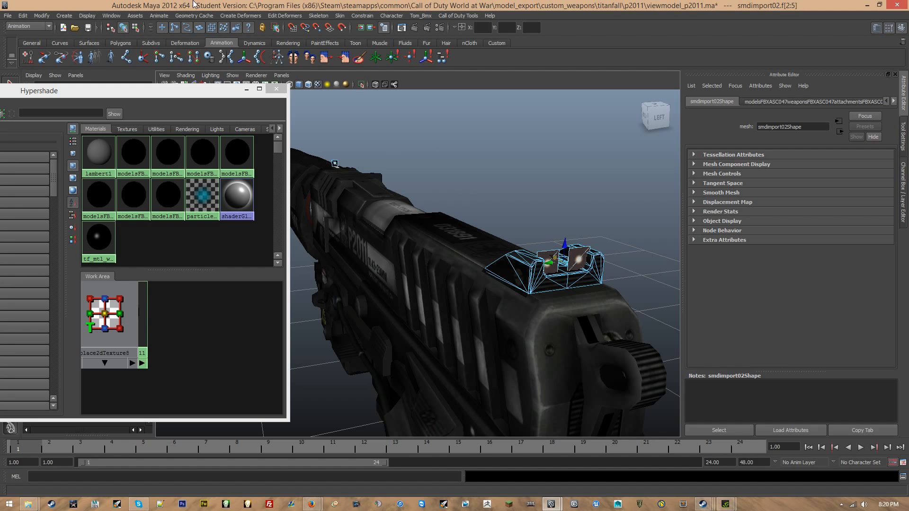
Separate the two rear reticle planes from the smdimport02 sight mesh, using the Polygons commands.
{"action": "left_click", "coordinate": [105, 16]}
{"action": "left_click", "coordinate": [145, 4]}
{"action": "left_click", "coordinate": [34, 26]}
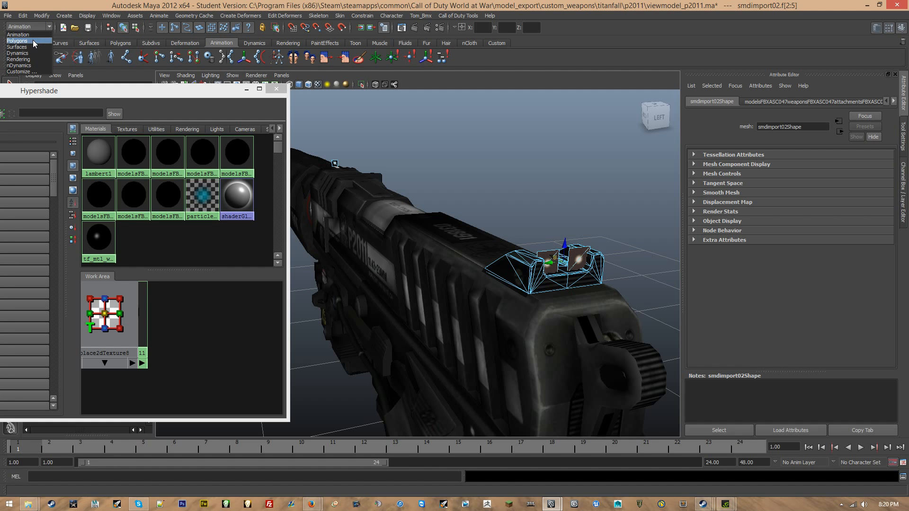
{"action": "left_click", "coordinate": [32, 40]}
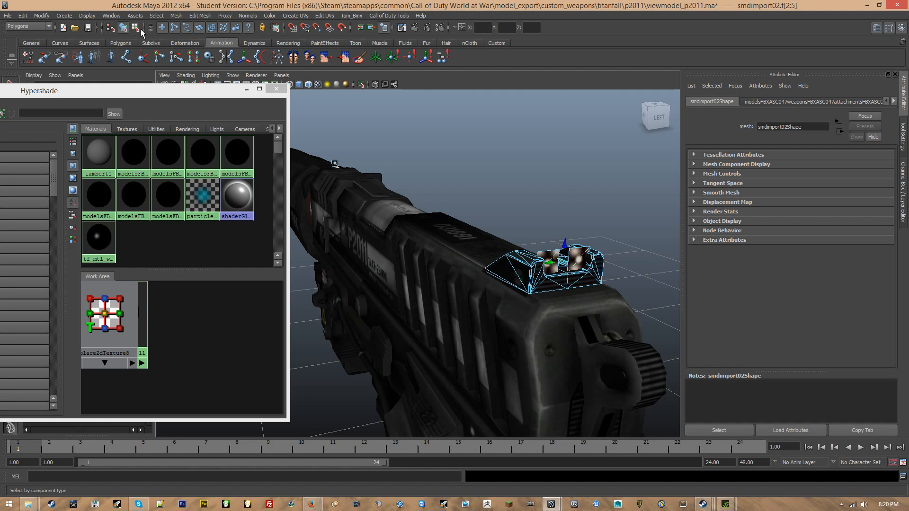
{"action": "left_click", "coordinate": [176, 16]}
{"action": "left_click", "coordinate": [190, 38]}
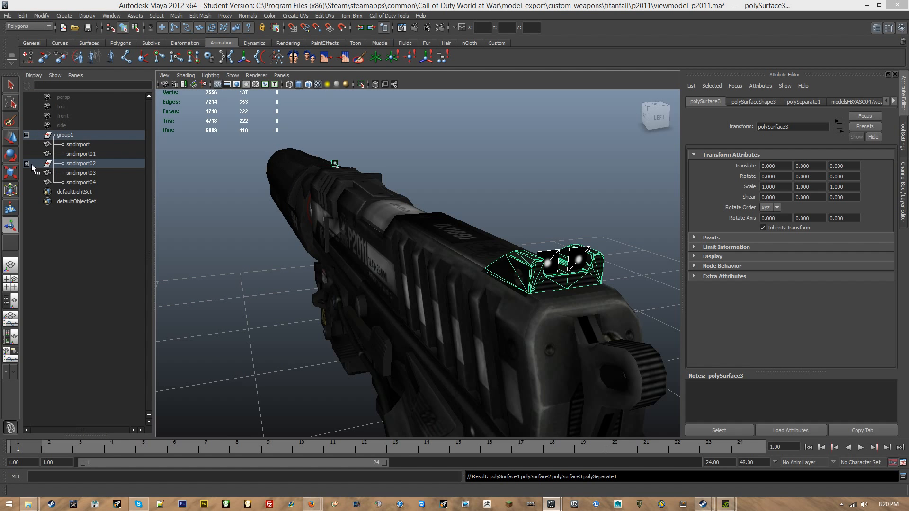
Unparent polySurface1, polySurface2 and polySurface3 from smdimport02 so they sit at the top level of the scene hierarchy.
{"action": "left_click", "coordinate": [26, 163]}
{"action": "left_click", "coordinate": [104, 174]}
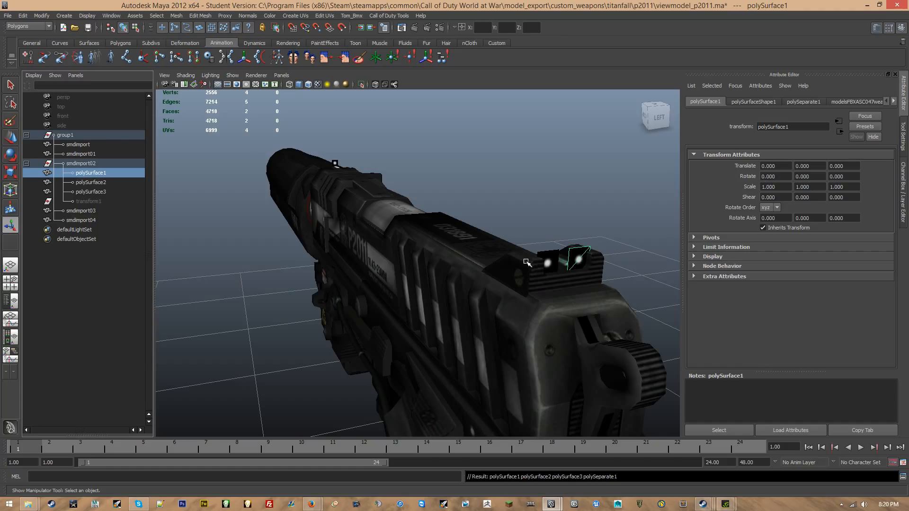
{"action": "left_click", "coordinate": [549, 258], "text": "shift"}
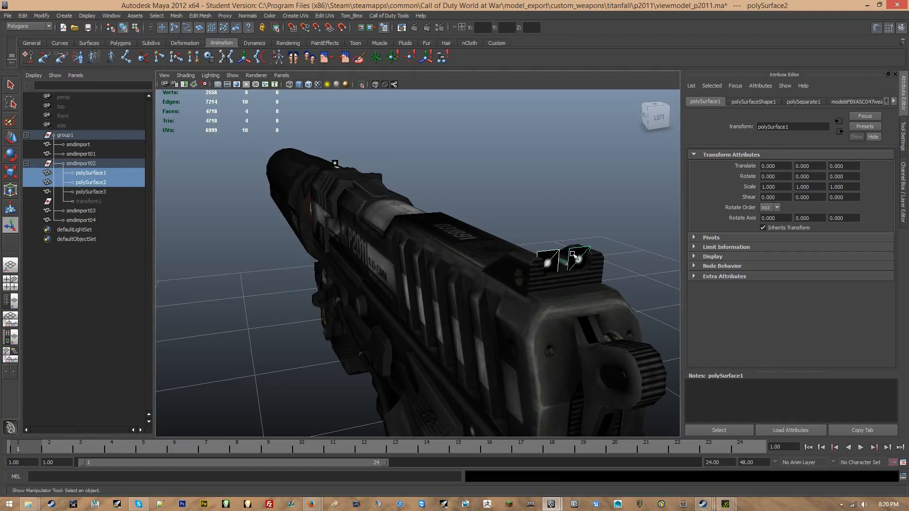
{"action": "middle_click_drag", "start_coordinate": [103, 175], "coordinate": [74, 152]}
{"action": "left_click", "coordinate": [80, 126], "text": "ctrl"}
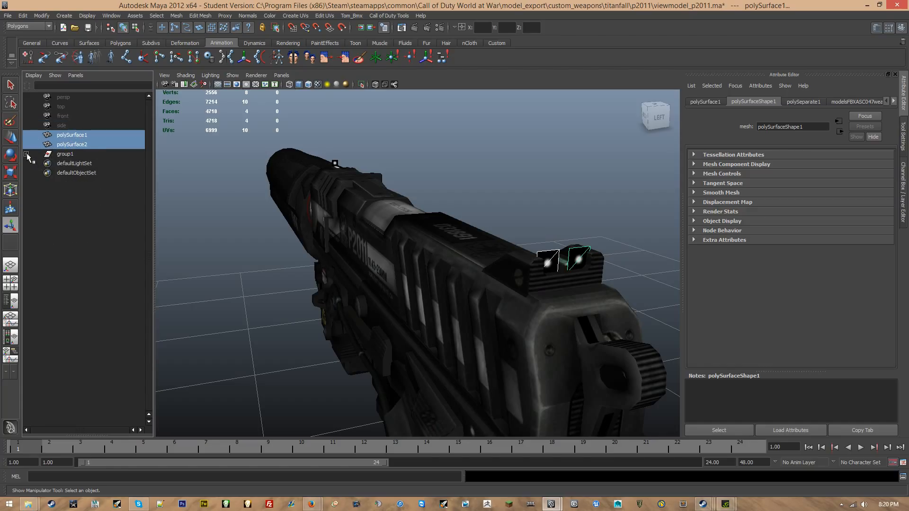
{"action": "left_click", "coordinate": [26, 182]}
{"action": "left_click", "coordinate": [26, 182]}
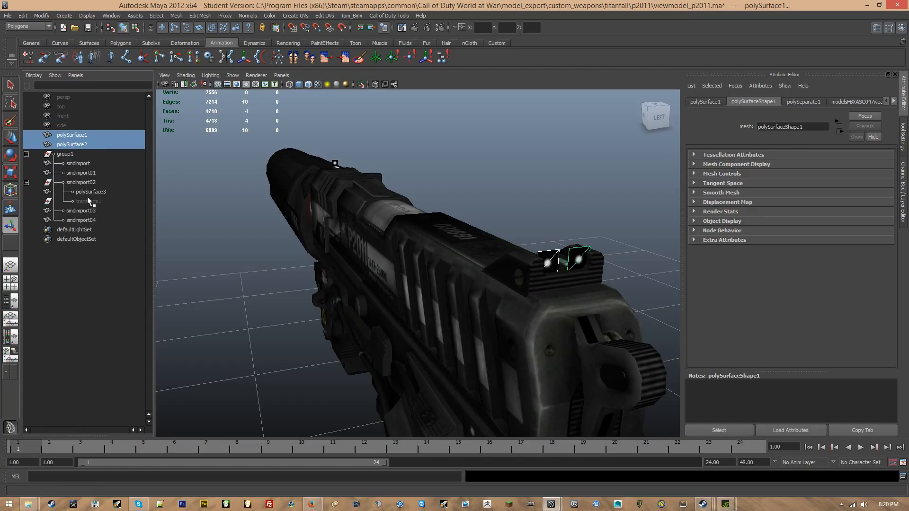
{"action": "left_click", "coordinate": [94, 192]}
{"action": "middle_click_drag", "start_coordinate": [94, 192], "coordinate": [98, 151]}
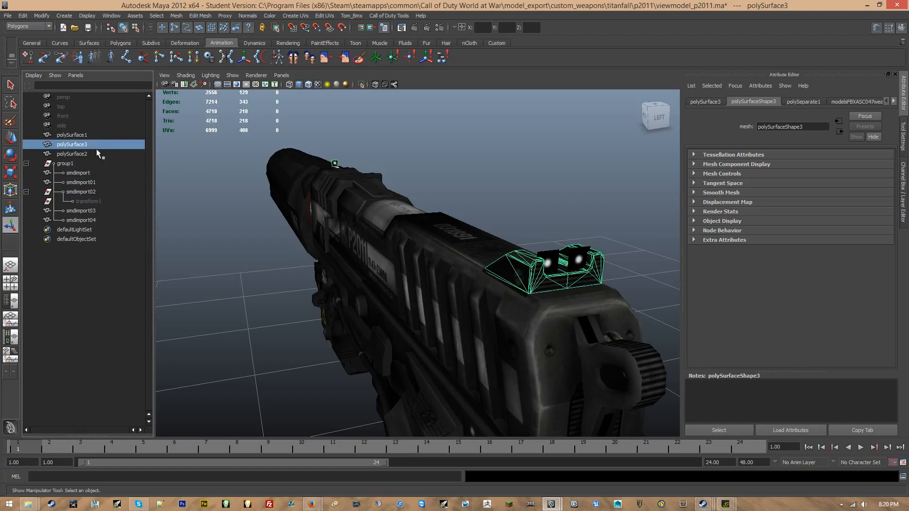
Delete all construction history in the scene to clear the empty smdimport02 node.
{"action": "left_click", "coordinate": [8, 15]}
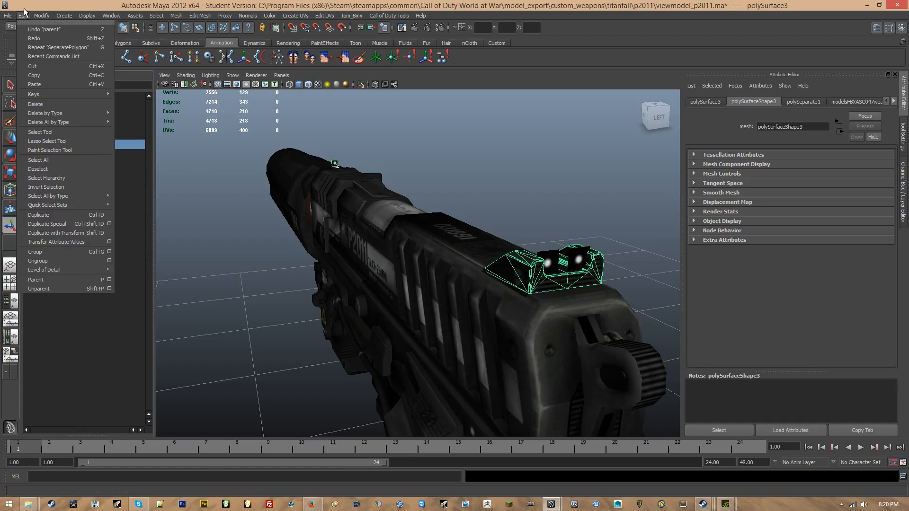
{"action": "mouse_move", "coordinate": [69, 124]}
{"action": "left_click", "coordinate": [142, 127]}
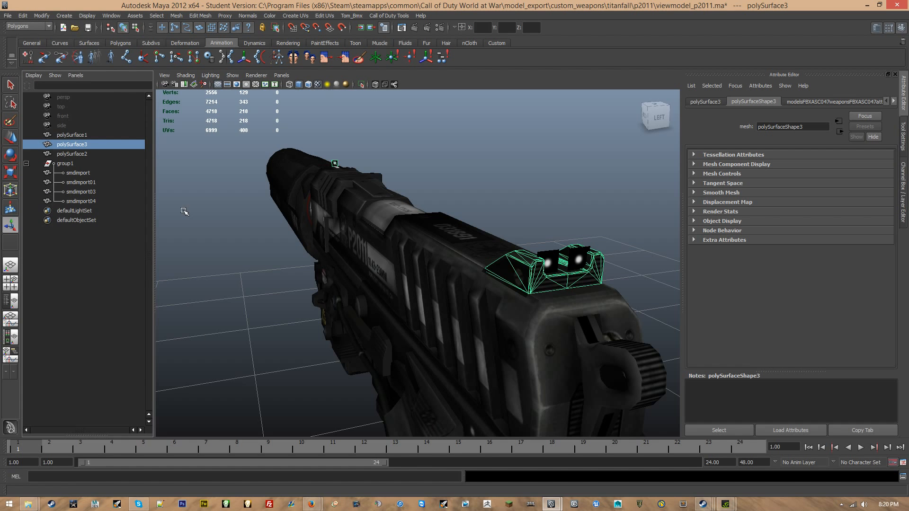
Select the two front reticle faces of polySurface3 and separate them from the sight mesh.
{"action": "middle_click_drag", "start_coordinate": [200, 227], "coordinate": [187, 190], "text": "alt"}
{"action": "left_click", "coordinate": [561, 148]}
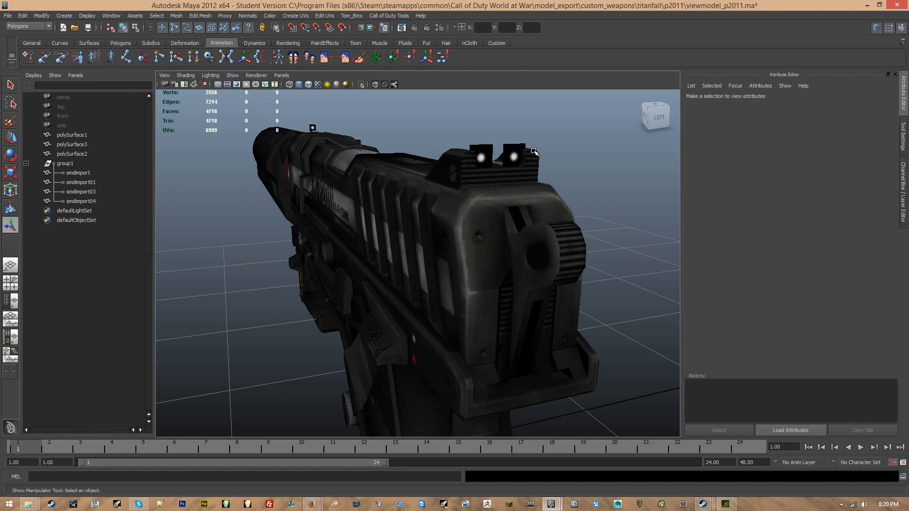
{"action": "left_click", "coordinate": [508, 179]}
{"action": "left_click_drag", "start_coordinate": [388, 189], "coordinate": [438, 192], "text": "alt"}
{"action": "middle_click_drag", "start_coordinate": [439, 192], "coordinate": [423, 230], "text": "alt"}
{"action": "right_click_drag", "start_coordinate": [423, 231], "coordinate": [388, 276], "text": "alt"}
{"action": "right_click_drag", "start_coordinate": [341, 251], "coordinate": [352, 256]}
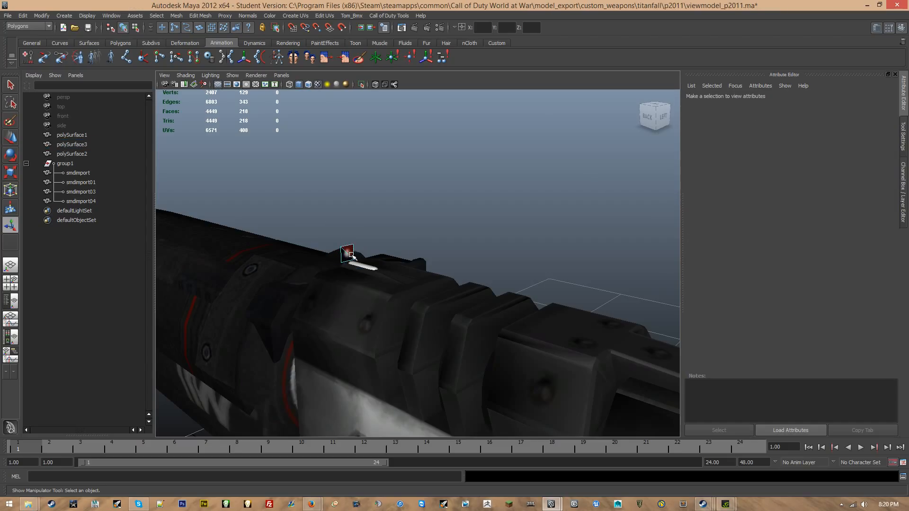
{"action": "left_click", "coordinate": [351, 251]}
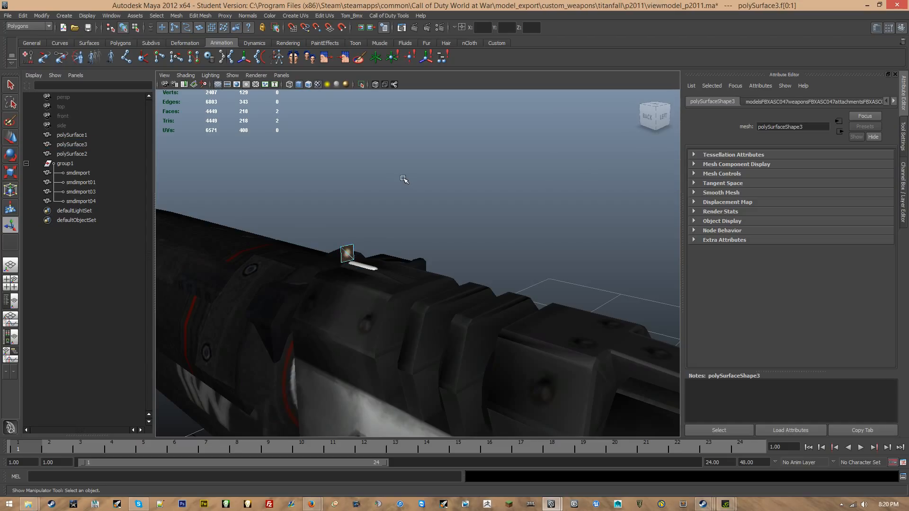
{"action": "left_click", "coordinate": [176, 15]}
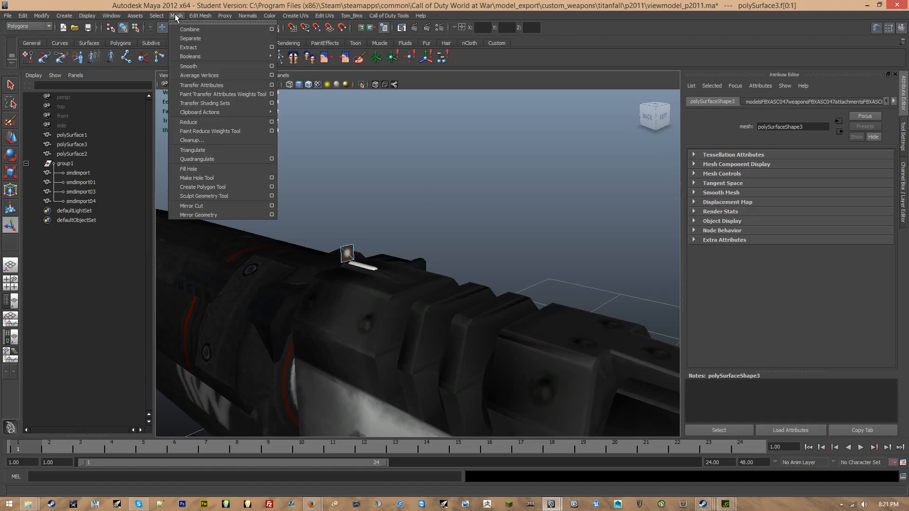
{"action": "left_click", "coordinate": [190, 38]}
Unparent polySurface4 and polySurface5 from polySurface3 to the top level of the scene hierarchy.
{"action": "left_click", "coordinate": [348, 255]}
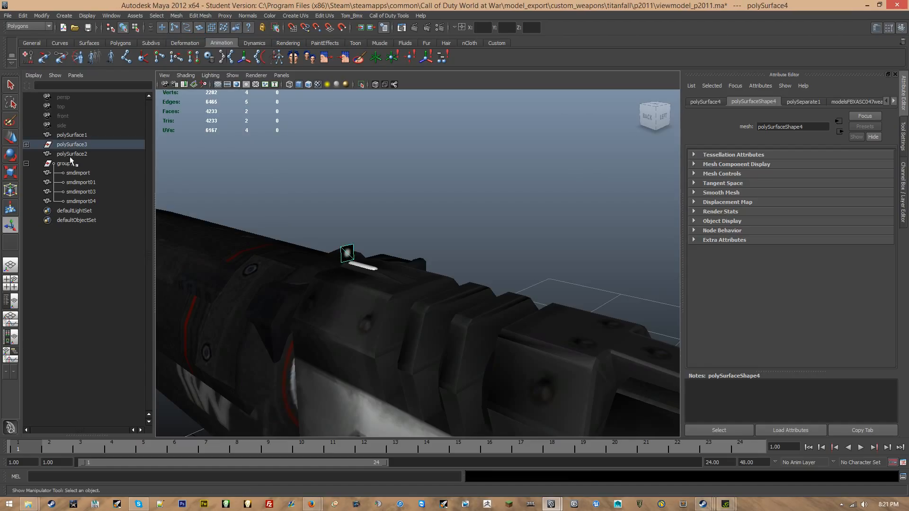
{"action": "left_click", "coordinate": [27, 144]}
{"action": "middle_click_drag", "start_coordinate": [97, 154], "coordinate": [85, 140]}
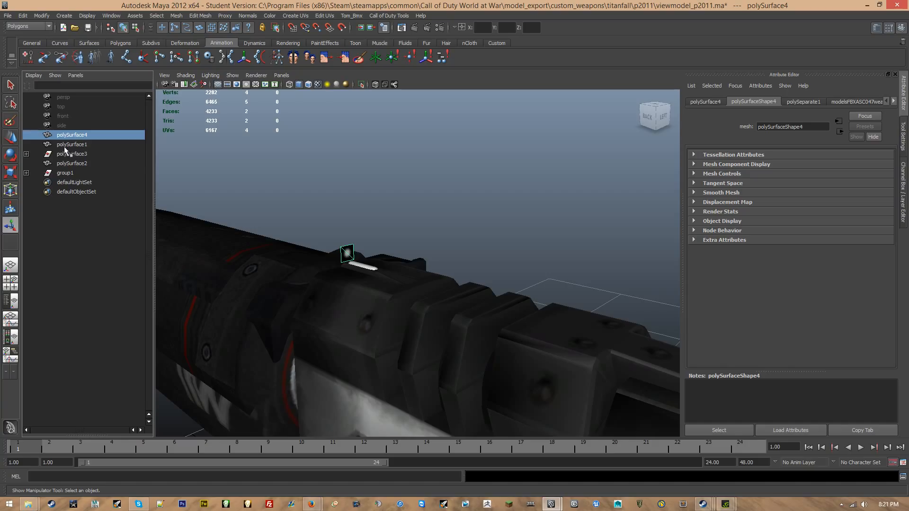
{"action": "left_click", "coordinate": [27, 154]}
{"action": "left_click", "coordinate": [67, 164]}
{"action": "middle_click_drag", "start_coordinate": [67, 164], "coordinate": [81, 142]}
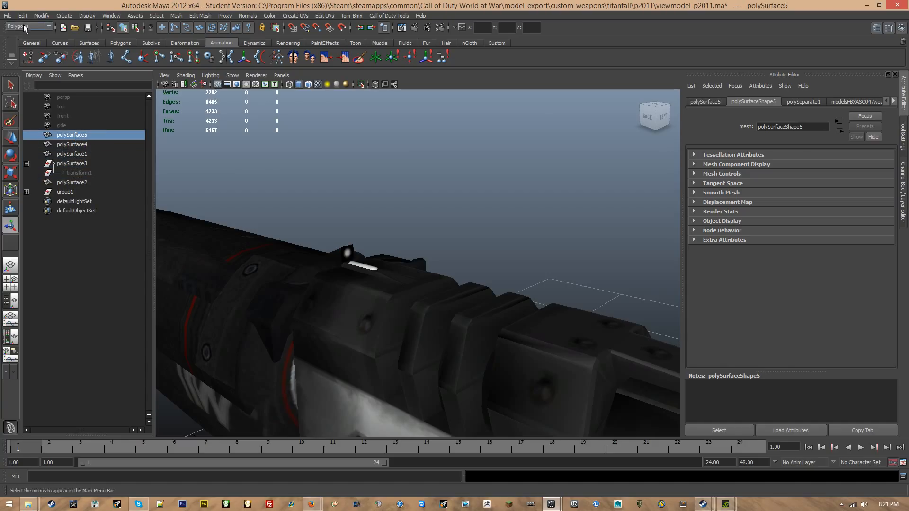
Delete all history again to clear the empty polySurface3 node, and expand group1.
{"action": "left_click", "coordinate": [22, 16]}
{"action": "mouse_move", "coordinate": [57, 123]}
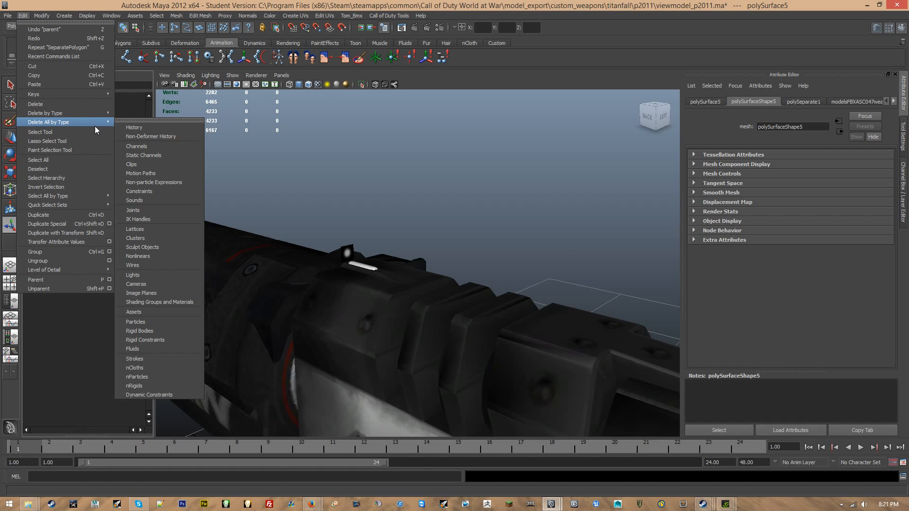
{"action": "left_click", "coordinate": [137, 129]}
{"action": "left_click", "coordinate": [26, 173]}
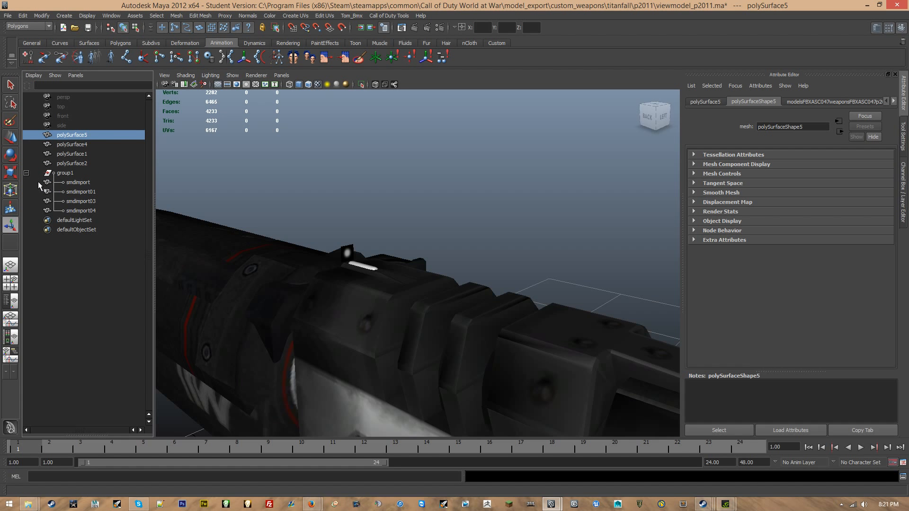
Identify the separated sight pieces and rename polySurface5, the main sight mesh, as iron_sight.
{"action": "left_click_drag", "start_coordinate": [351, 253], "coordinate": [410, 230], "text": "alt"}
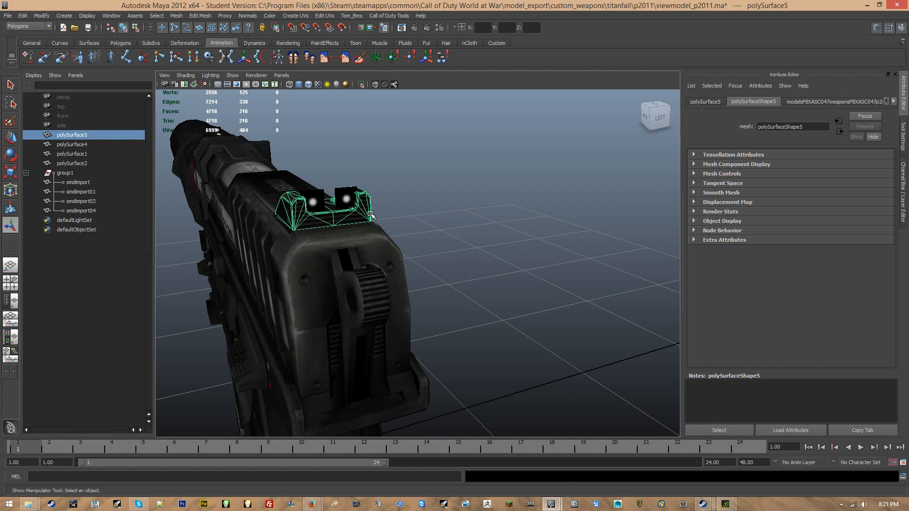
{"action": "middle_click_drag", "start_coordinate": [372, 216], "coordinate": [531, 209], "text": "alt"}
{"action": "left_click", "coordinate": [90, 154]}
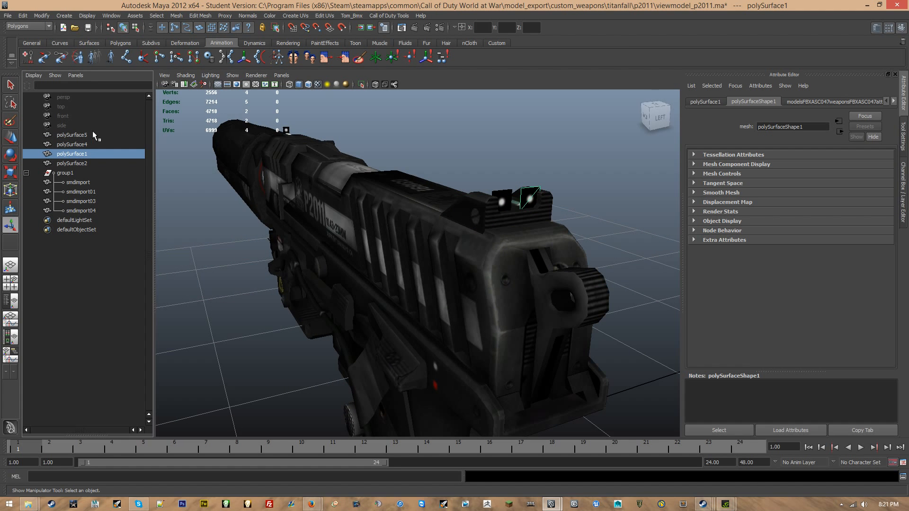
{"action": "double_click", "coordinate": [84, 135]}
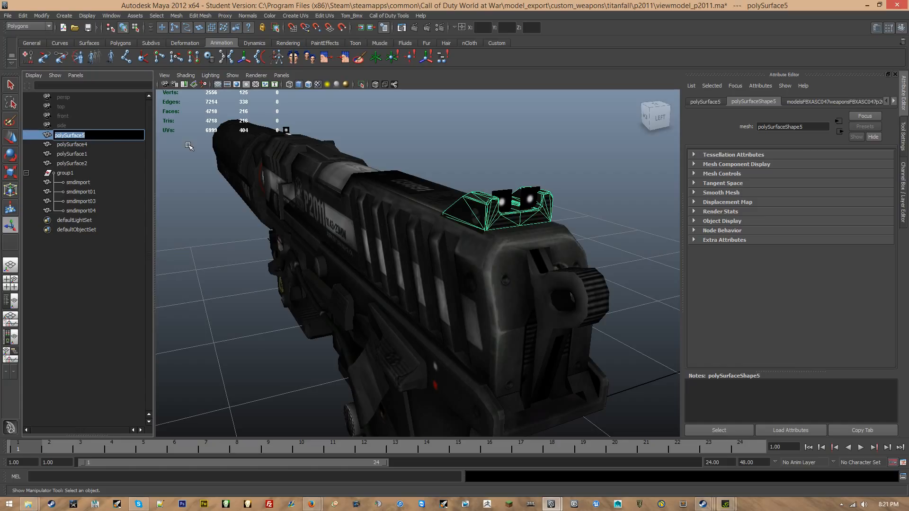
{"action": "type", "text": "b"}
{"action": "type", "text": "iron"}
{"action": "type", "text": "_sight"}
{"action": "key", "text": "Return"}
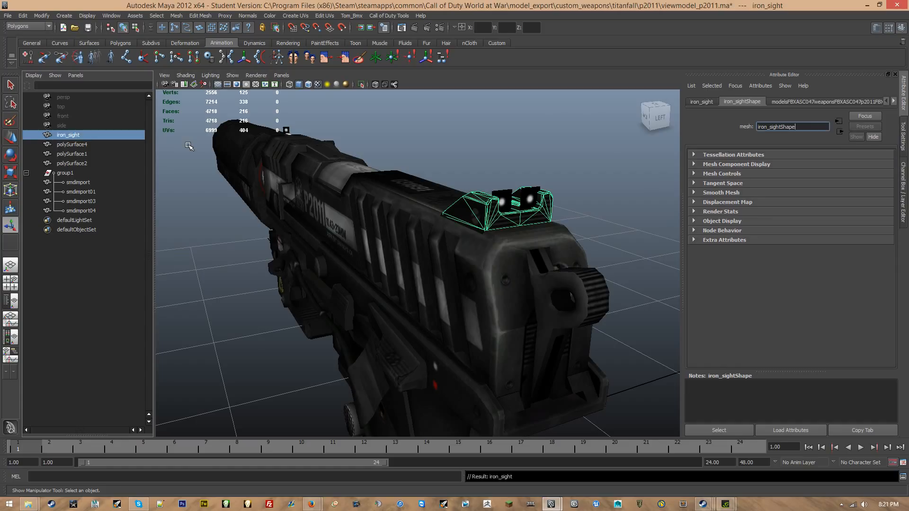
Rename polySurface4, the front reticle plane, as iron_reticle_front.
{"action": "double_click", "coordinate": [86, 145]}
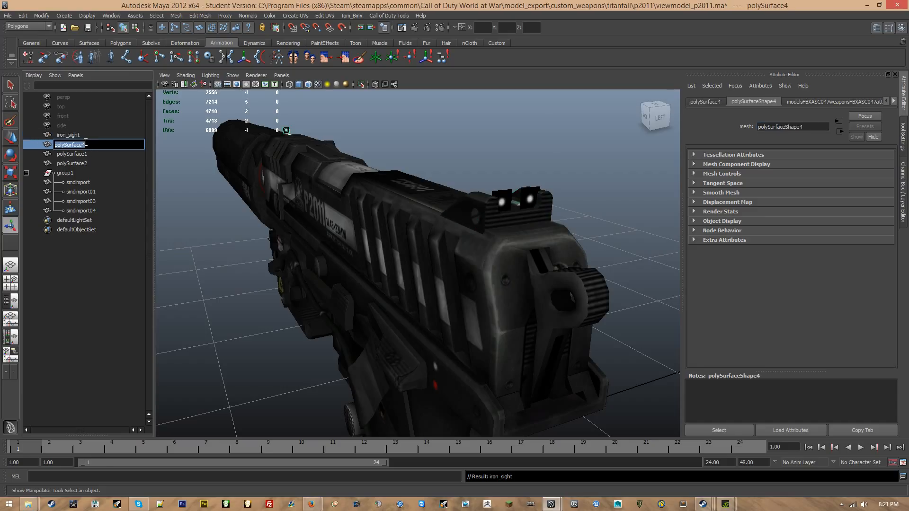
{"action": "type", "text": "iron_reticle_front"}
{"action": "key", "text": "Return"}
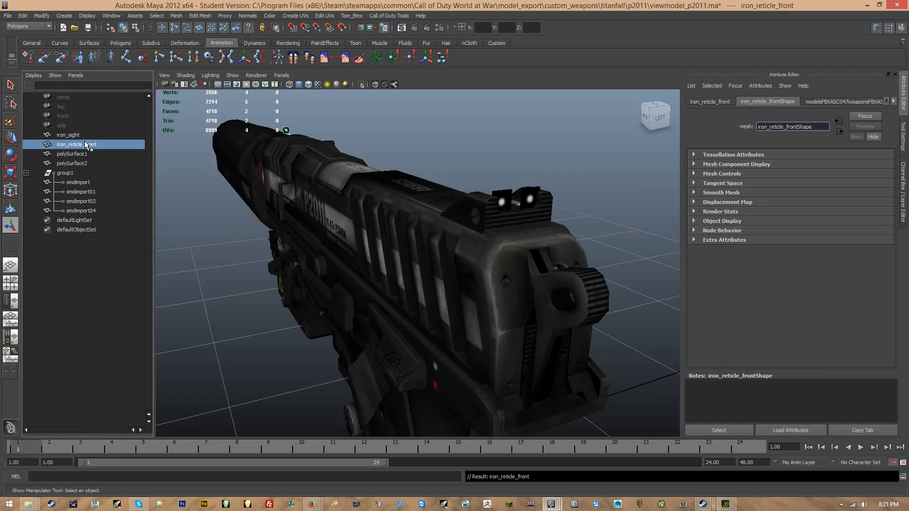
Try to combine the two rear reticle planes, polySurface1 and polySurface2, into one mesh.
{"action": "left_click", "coordinate": [81, 154]}
{"action": "left_click", "coordinate": [82, 164], "text": "shift"}
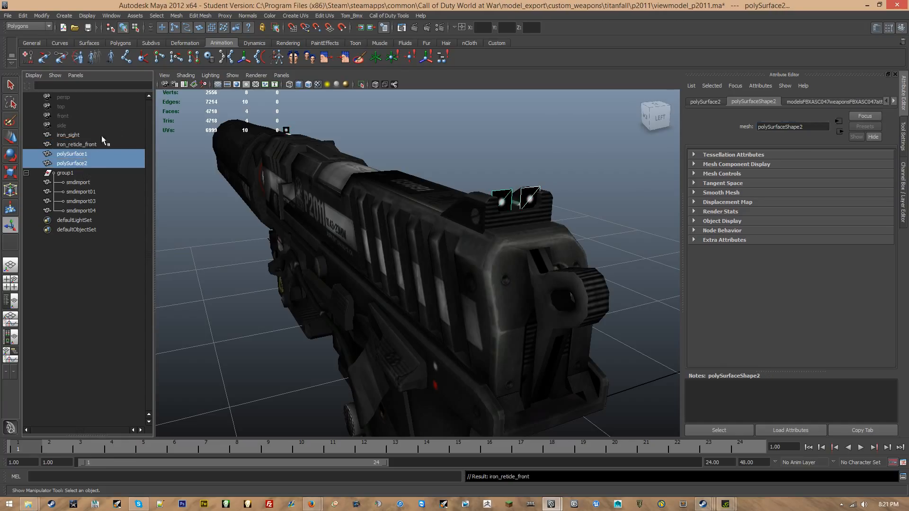
{"action": "left_click", "coordinate": [176, 16]}
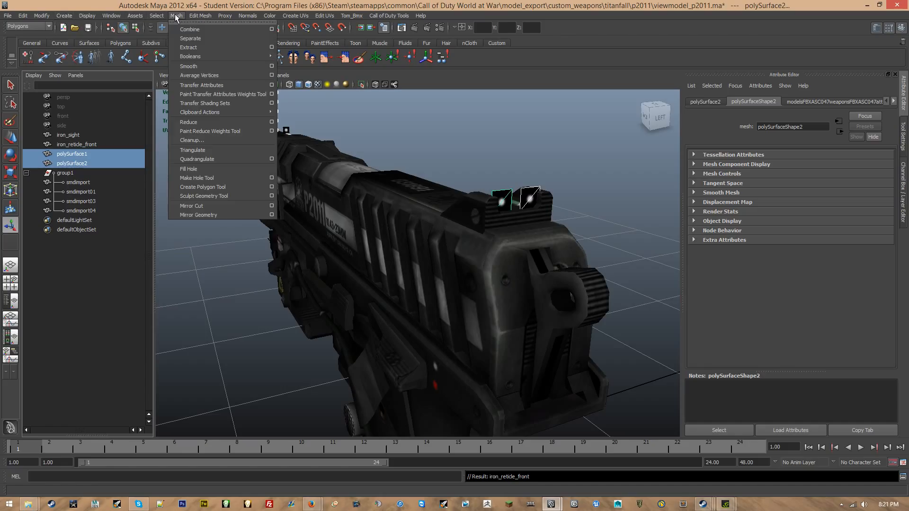
{"action": "left_click", "coordinate": [200, 29]}
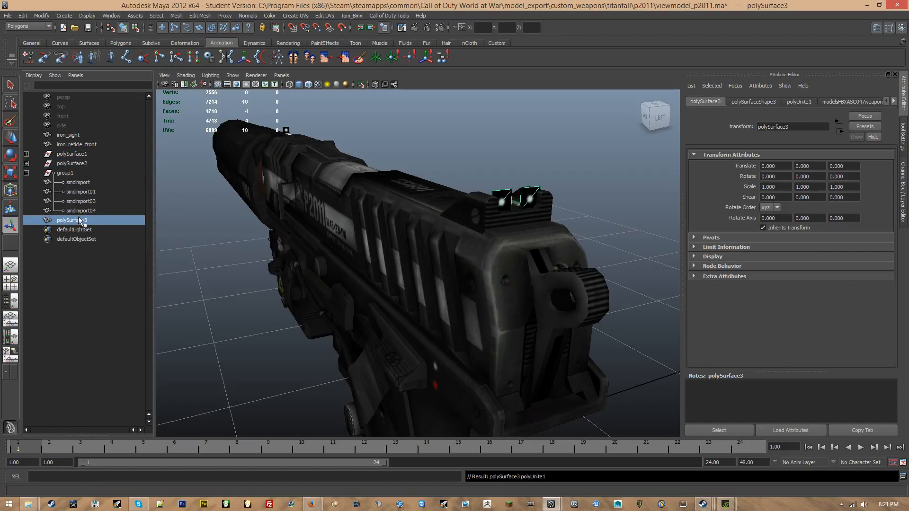
{"action": "key", "text": "ctrl+z"}
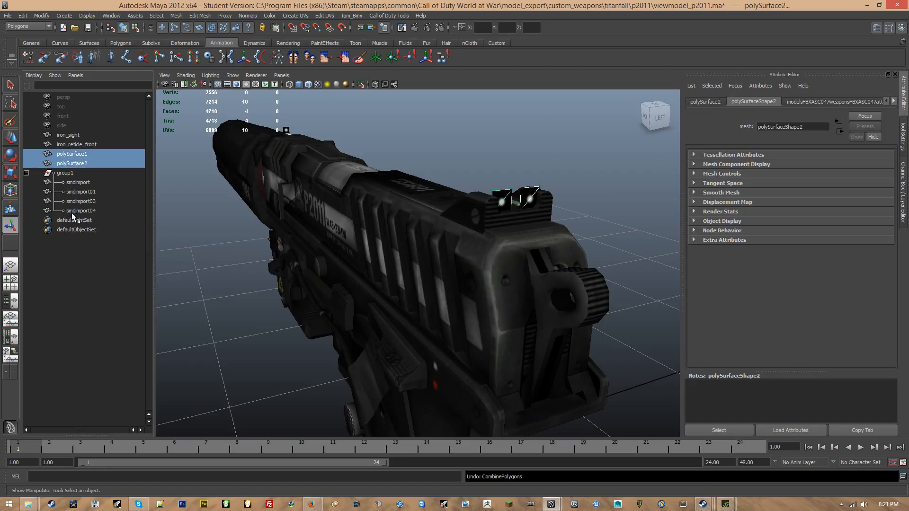
Rename polySurface1, the right rear reticle plane, as iron_reticle_back_right.
{"action": "left_click", "coordinate": [83, 155]}
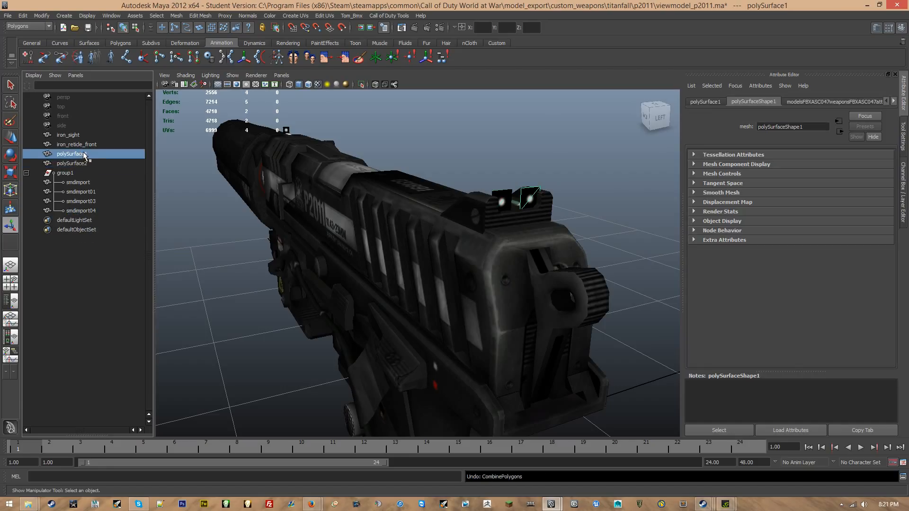
{"action": "double_click", "coordinate": [83, 154]}
{"action": "type", "text": "iron_reticle_"}
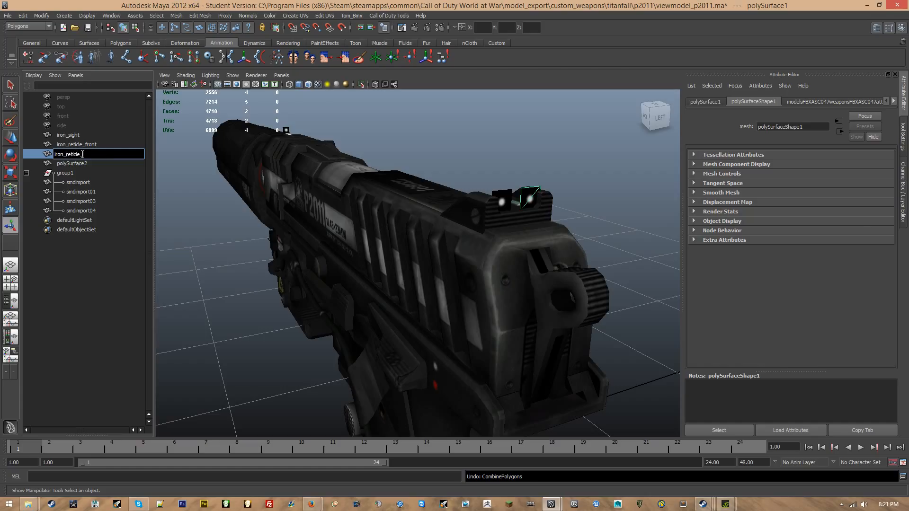
{"action": "type", "text": "back_right"}
{"action": "key", "text": "Return"}
Rename polySurface2, the left rear reticle plane, as iron_reticle_back_left.
{"action": "double_click", "coordinate": [76, 163]}
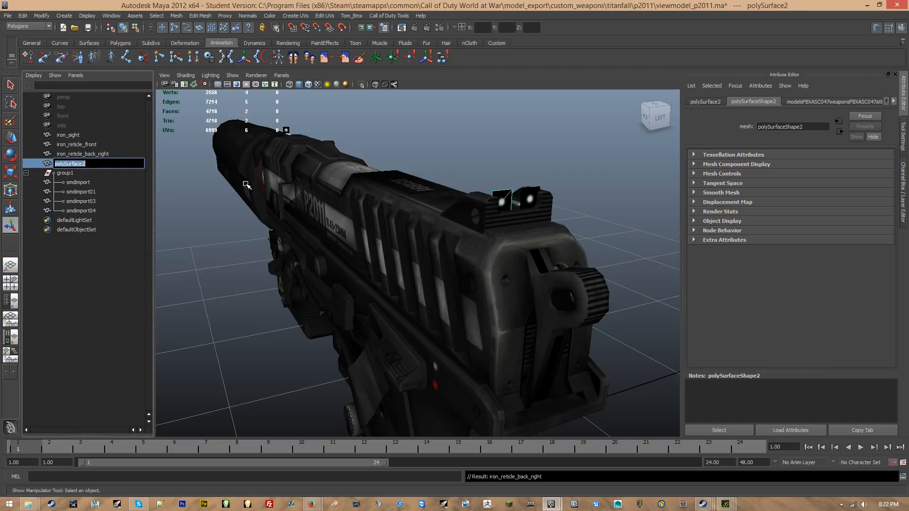
{"action": "type", "text": "iron_reticle_back_left"}
{"action": "key", "text": "Return"}
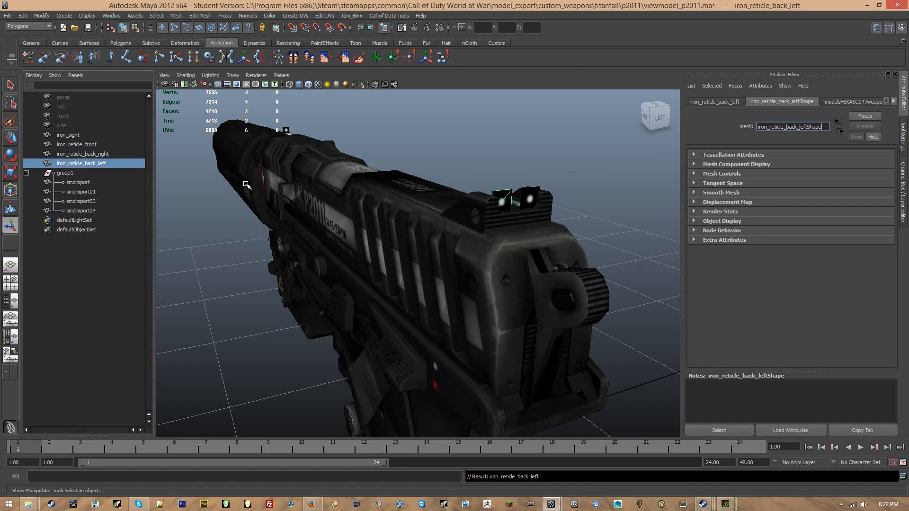
Check the renamed iron sight and reticle meshes by selecting them individually.
{"action": "left_click", "coordinate": [83, 136]}
{"action": "left_click", "coordinate": [95, 171]}
{"action": "left_click", "coordinate": [95, 153]}
{"action": "left_click", "coordinate": [95, 142]}
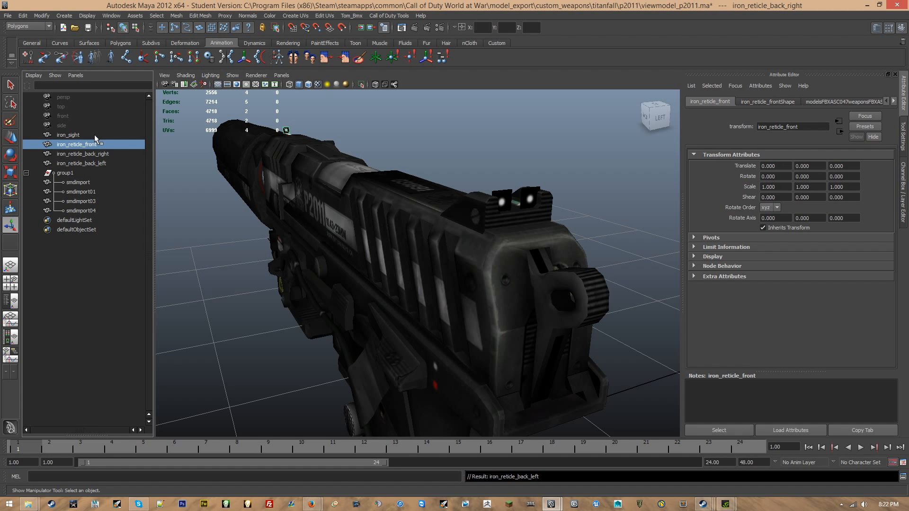
{"action": "left_click", "coordinate": [93, 135]}
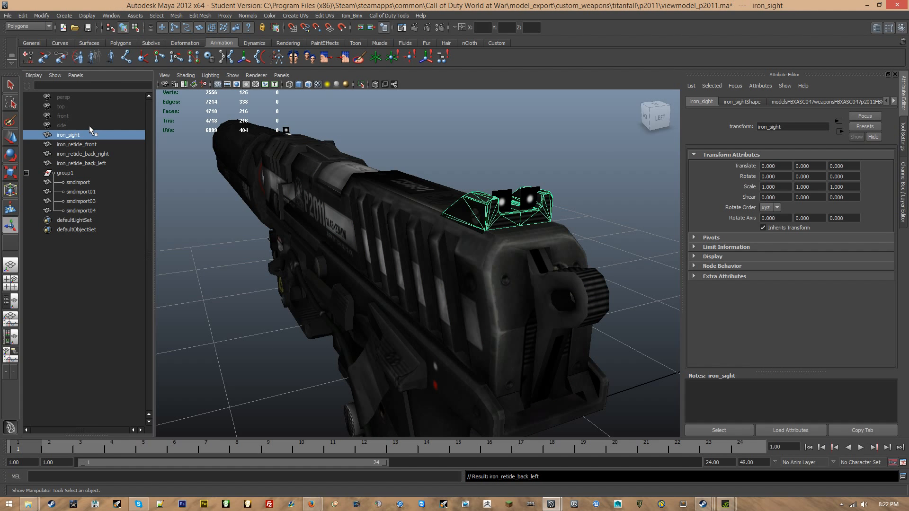
Separate the main gun mesh smdimport into its individual shells and expand it in the hierarchy.
{"action": "left_click", "coordinate": [92, 182]}
{"action": "left_click_drag", "start_coordinate": [293, 284], "coordinate": [426, 279], "text": "alt"}
{"action": "middle_click_drag", "start_coordinate": [426, 294], "coordinate": [334, 220], "text": "alt"}
{"action": "mouse_move", "coordinate": [335, 220]}
{"action": "left_mouse_down", "text": "alt"}
{"action": "mouse_move", "coordinate": [355, 187]}
{"action": "mouse_move", "coordinate": [322, 231]}
{"action": "left_mouse_up", "text": "alt"}
{"action": "scroll", "coordinate": [321, 230], "scroll_direction": "up", "scroll_amount": 3}
{"action": "middle_click_drag", "start_coordinate": [392, 227], "coordinate": [262, 280], "text": "alt"}
{"action": "scroll", "coordinate": [262, 281], "scroll_direction": "up", "scroll_amount": 2}
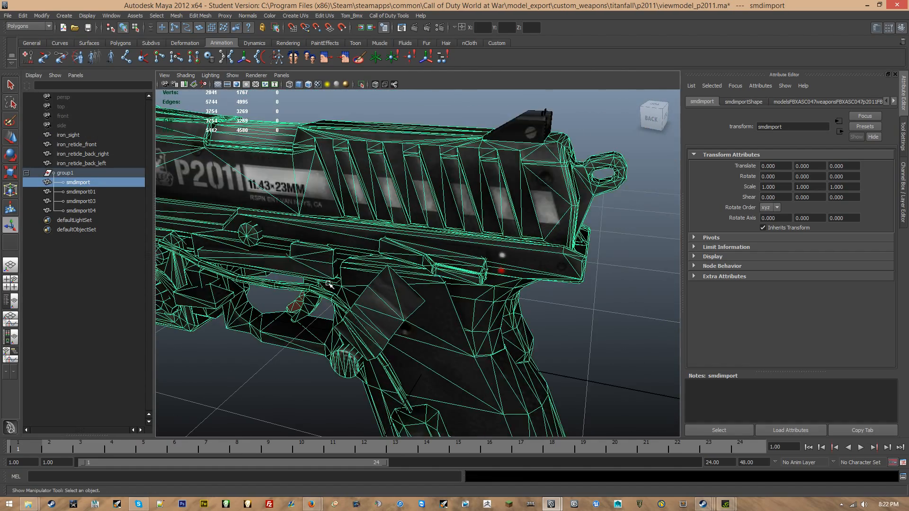
{"action": "middle_click_drag", "start_coordinate": [334, 270], "coordinate": [387, 300], "text": "alt"}
{"action": "scroll", "coordinate": [364, 286], "scroll_direction": "down", "scroll_amount": 2}
{"action": "mouse_move", "coordinate": [447, 271]}
{"action": "left_mouse_down", "text": "alt"}
{"action": "mouse_move", "coordinate": [531, 266]}
{"action": "mouse_move", "coordinate": [444, 266]}
{"action": "left_mouse_up", "text": "alt"}
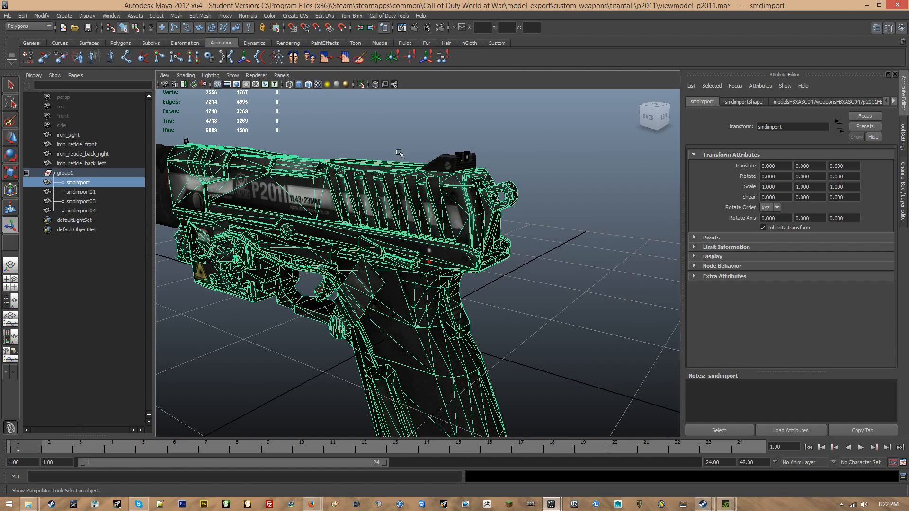
{"action": "scroll", "coordinate": [335, 254], "scroll_direction": "down", "scroll_amount": 3}
{"action": "left_click_drag", "start_coordinate": [339, 260], "coordinate": [362, 258], "text": "alt"}
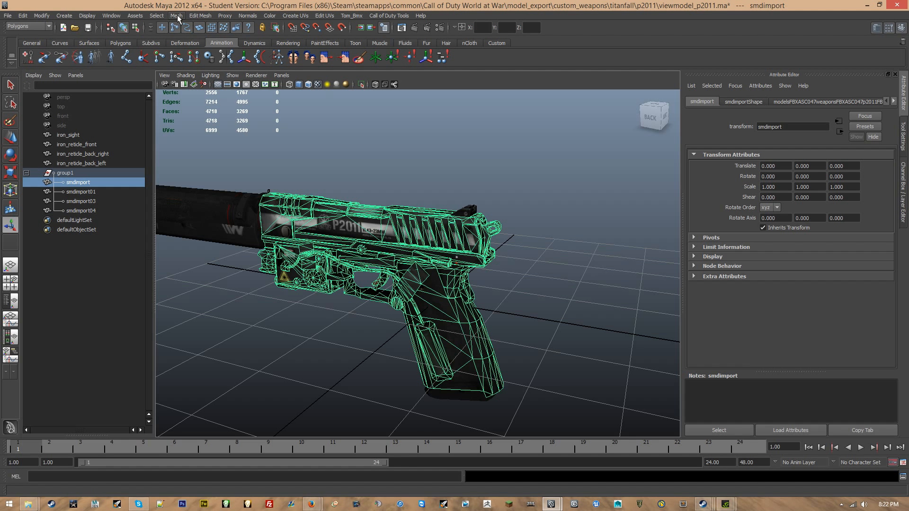
{"action": "left_click_drag", "start_coordinate": [250, 125], "coordinate": [232, 227], "text": "alt"}
{"action": "left_click", "coordinate": [177, 16]}
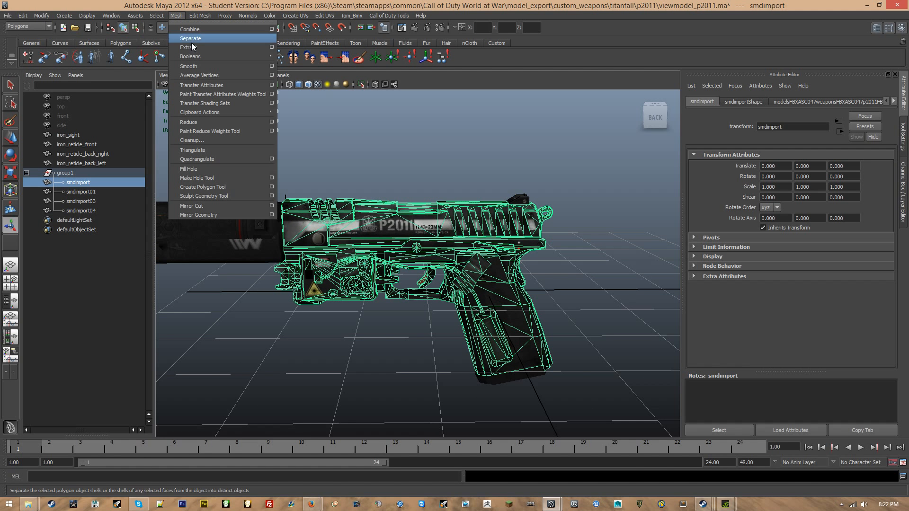
{"action": "left_click", "coordinate": [191, 38]}
{"action": "left_click", "coordinate": [27, 182]}
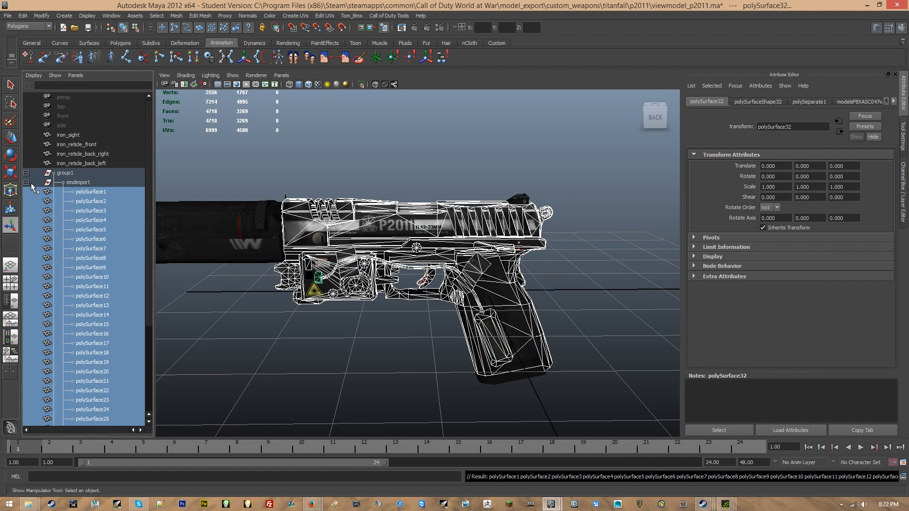
Examine which parts of the pistol the separated polySurface pieces under smdimport cover.
{"action": "scroll", "coordinate": [47, 192], "scroll_direction": "down", "scroll_amount": 5}
{"action": "scroll", "coordinate": [47, 192], "scroll_direction": "up", "scroll_amount": 2}
{"action": "scroll", "coordinate": [48, 191], "scroll_direction": "down", "scroll_amount": 2}
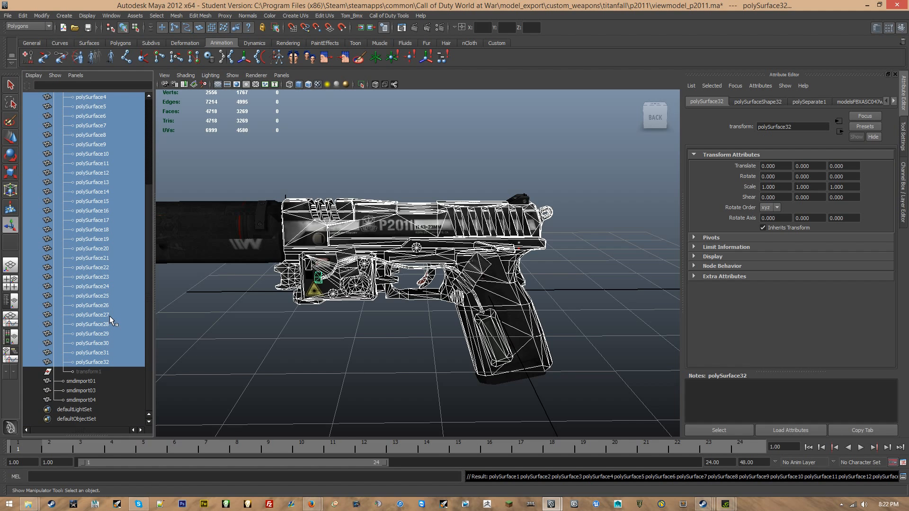
{"action": "left_click", "coordinate": [107, 362]}
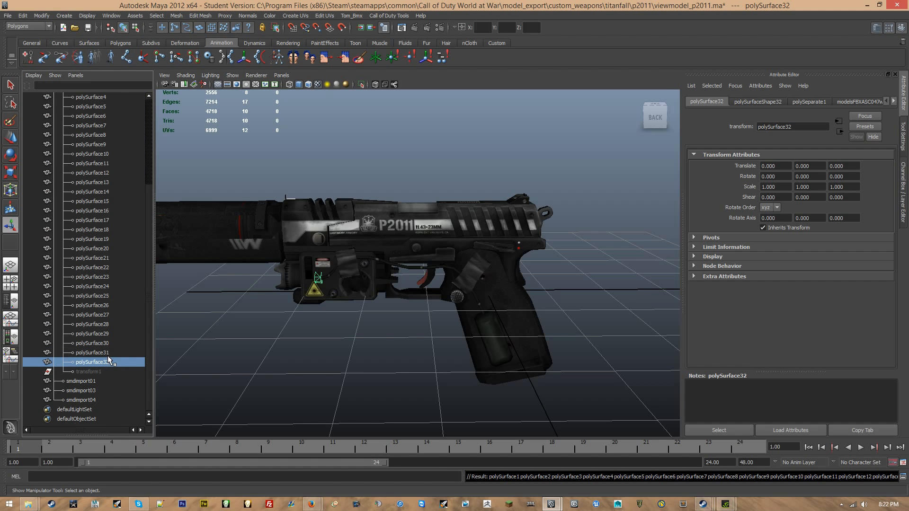
{"action": "scroll", "coordinate": [107, 356], "scroll_direction": "up", "scroll_amount": 3}
{"action": "left_click", "coordinate": [109, 306], "text": "shift"}
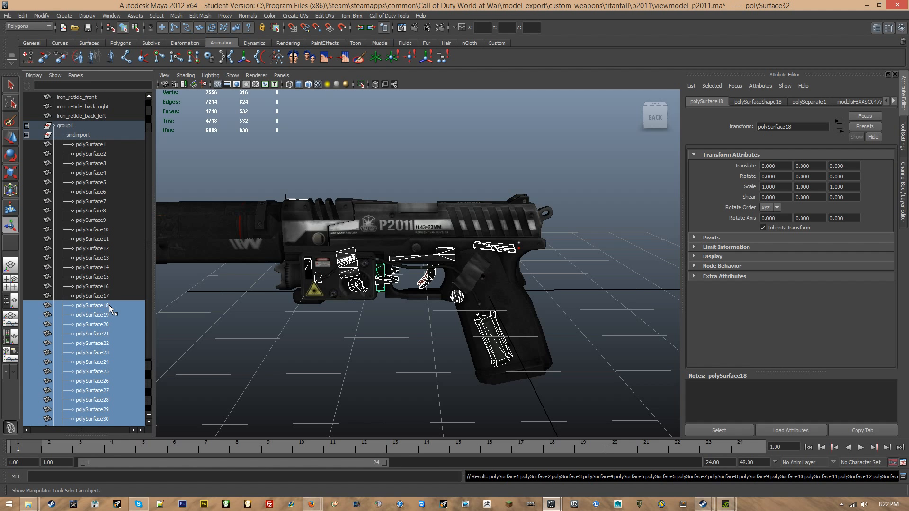
{"action": "left_click", "coordinate": [110, 277], "text": "shift"}
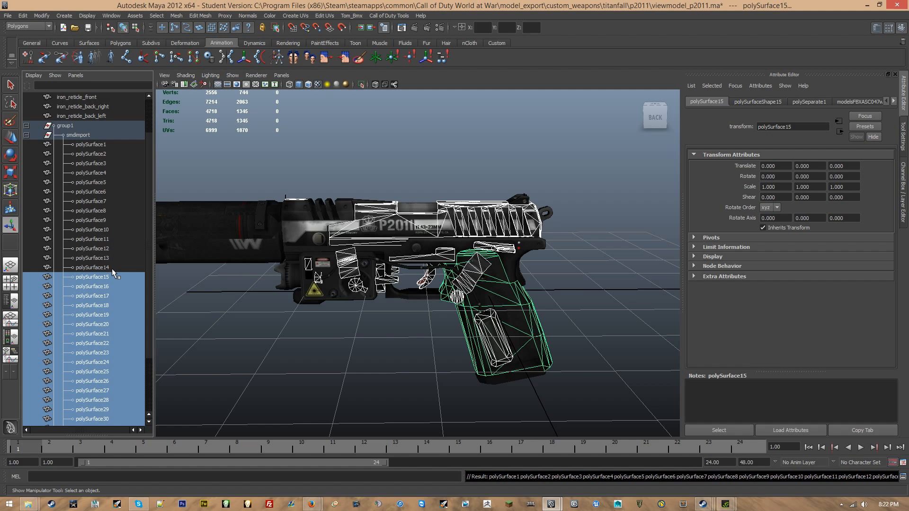
Select the slide and hammer pieces, polySurface16 and polySurface11, and unparent them to the top level of the hierarchy.
{"action": "left_click", "coordinate": [544, 221]}
{"action": "scroll", "coordinate": [547, 221], "scroll_direction": "up", "scroll_amount": 4}
{"action": "middle_click_drag", "start_coordinate": [548, 221], "coordinate": [466, 253], "text": "alt"}
{"action": "left_click_drag", "start_coordinate": [466, 253], "coordinate": [429, 262], "text": "alt"}
{"action": "left_click", "coordinate": [463, 219], "text": "shift"}
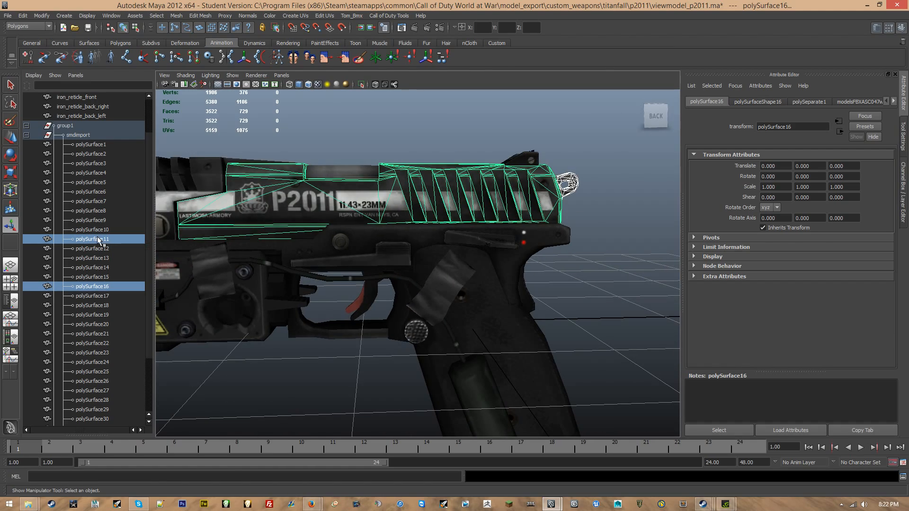
{"action": "middle_click_drag", "start_coordinate": [100, 241], "coordinate": [115, 121]}
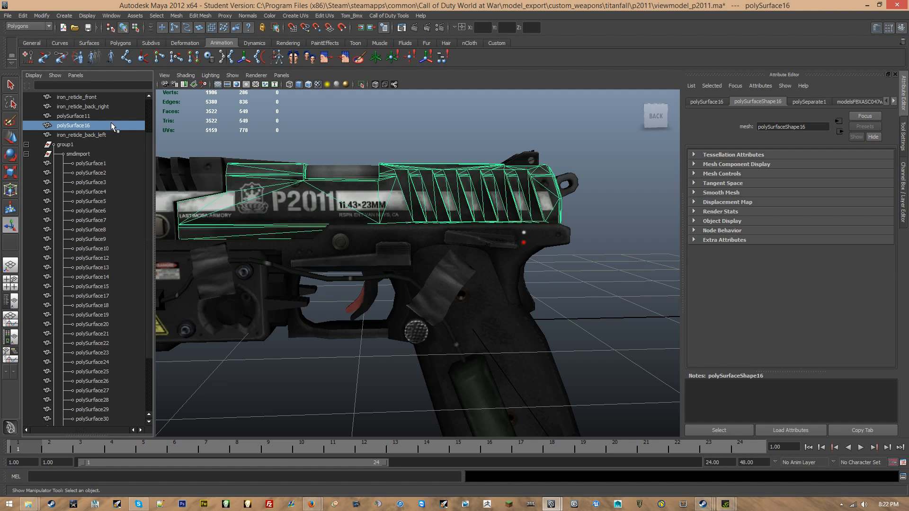
Combine all the remaining pieces under smdimport back into a single mesh.
{"action": "left_click", "coordinate": [79, 155]}
{"action": "scroll", "coordinate": [432, 319], "scroll_direction": "down", "scroll_amount": 3}
{"action": "left_click_drag", "start_coordinate": [435, 320], "coordinate": [282, 131], "text": "alt"}
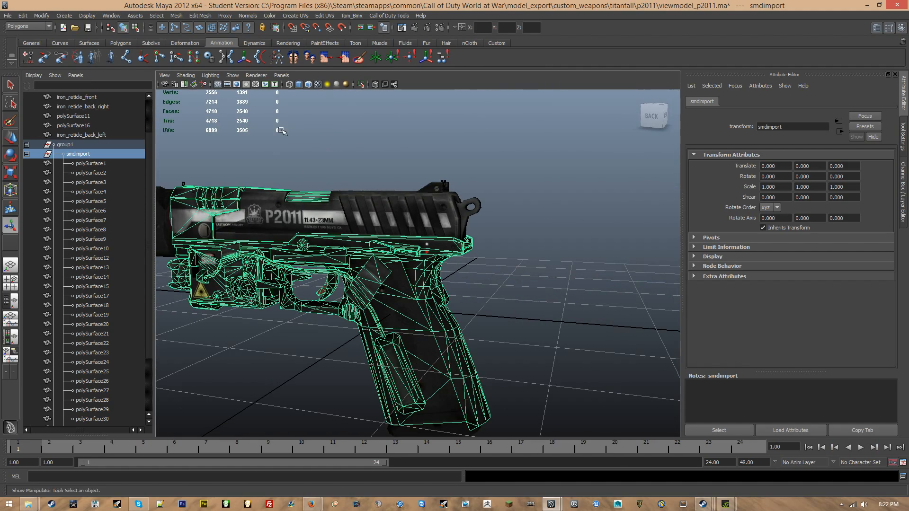
{"action": "left_click", "coordinate": [176, 16]}
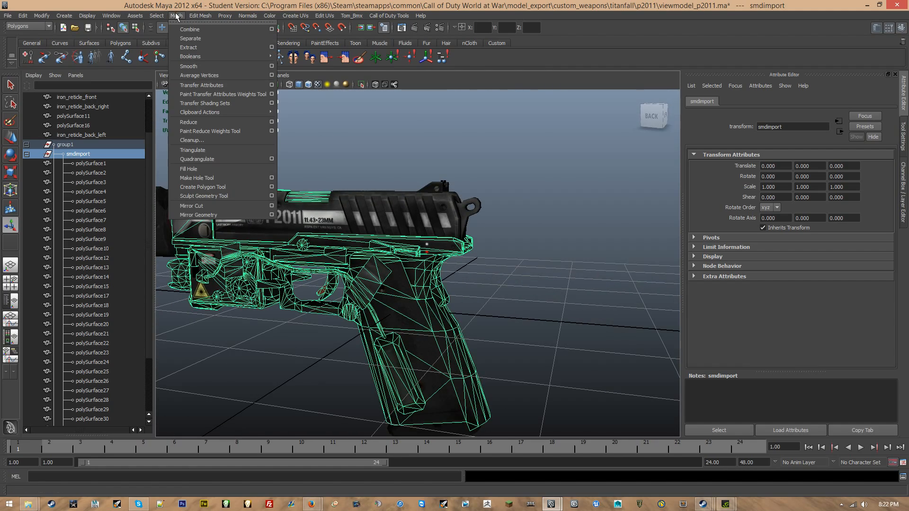
{"action": "left_click", "coordinate": [204, 38]}
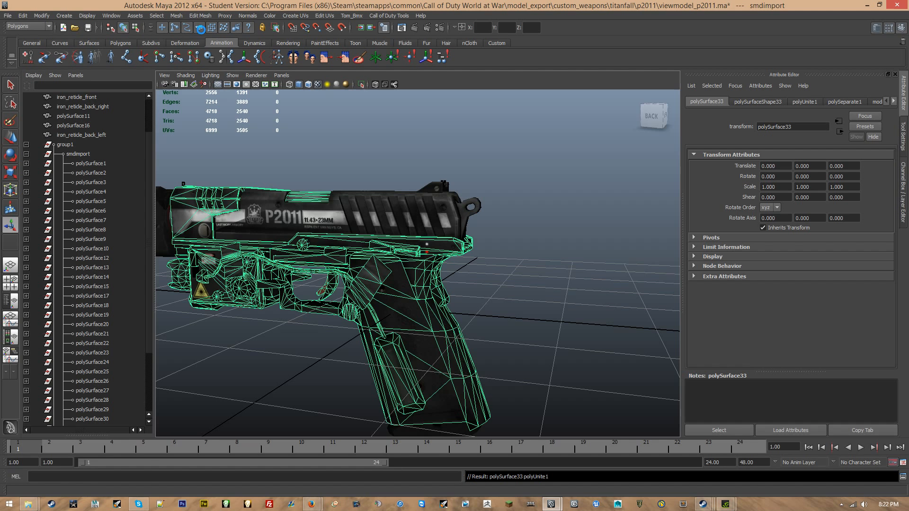
Delete all history in the scene to clear the empty smdimport nodes.
{"action": "left_click", "coordinate": [28, 16]}
{"action": "mouse_move", "coordinate": [76, 126]}
{"action": "left_click", "coordinate": [138, 127]}
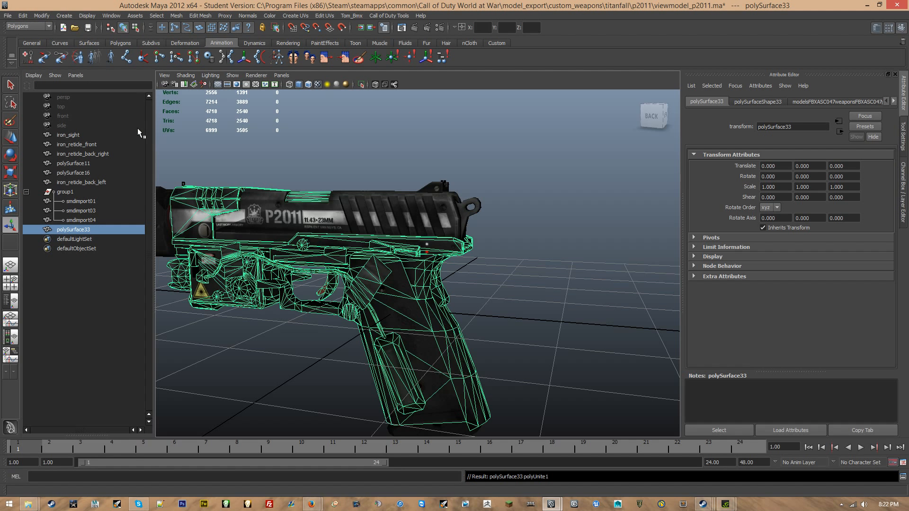
Move the combined gun mesh polySurface33 directly below polySurface16 in the hierarchy and rename it as body.
{"action": "middle_click_drag", "start_coordinate": [79, 231], "coordinate": [89, 186]}
{"action": "double_click", "coordinate": [90, 183]}
{"action": "type", "text": "b"}
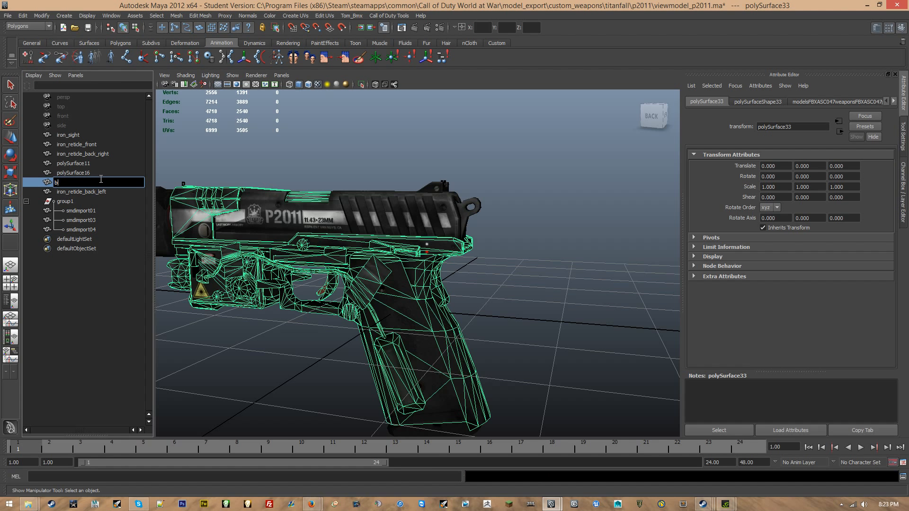
{"action": "type", "text": "ody"}
{"action": "key", "text": "Return"}
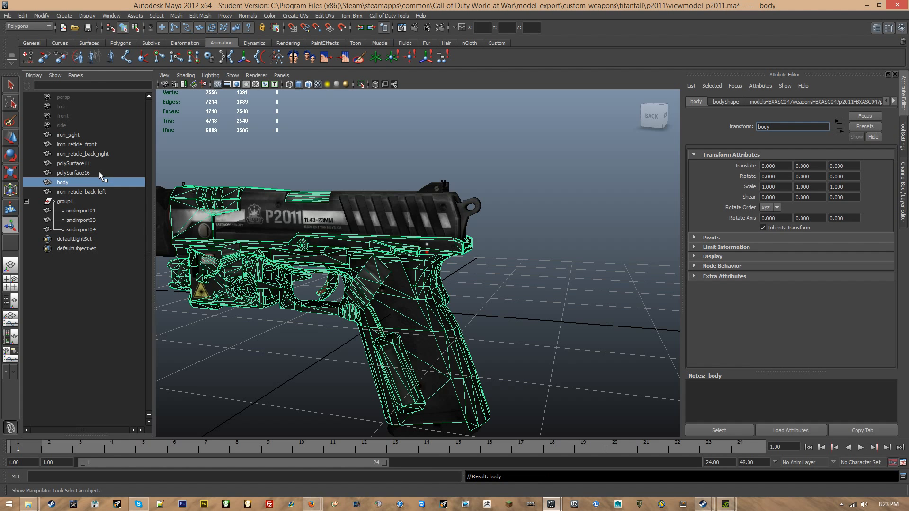
Rename the slide mesh polySurface16 as body_bolt and the hammer mesh polySurface11 as body_hammer.
{"action": "double_click", "coordinate": [99, 172]}
{"action": "type", "text": "body"}
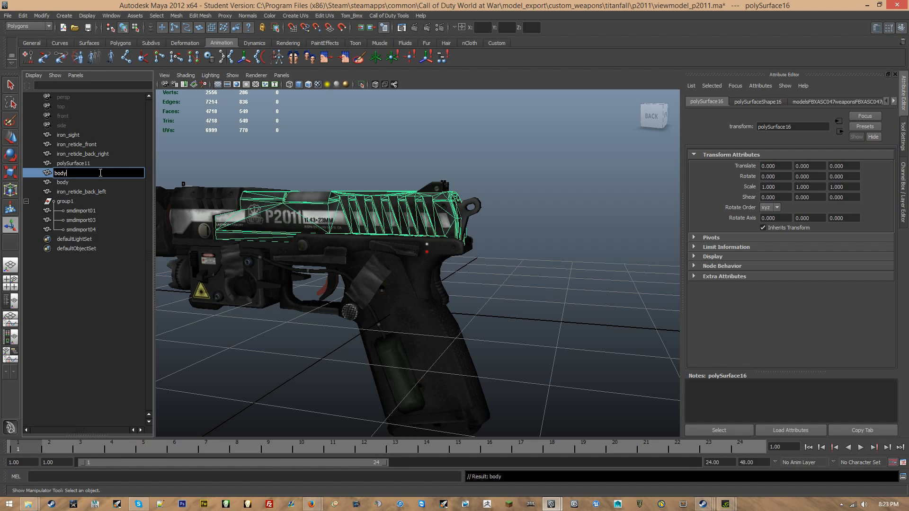
{"action": "type", "text": "_bolt"}
{"action": "key", "text": "Return"}
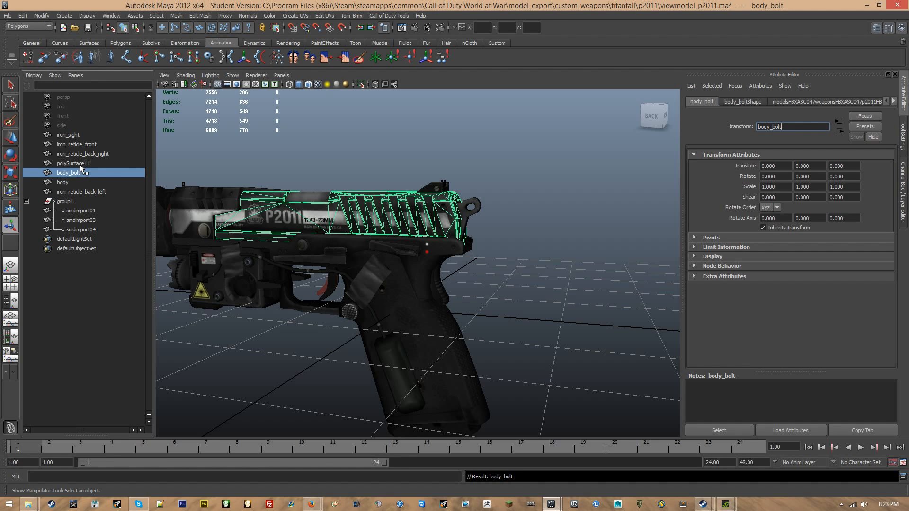
{"action": "double_click", "coordinate": [80, 164]}
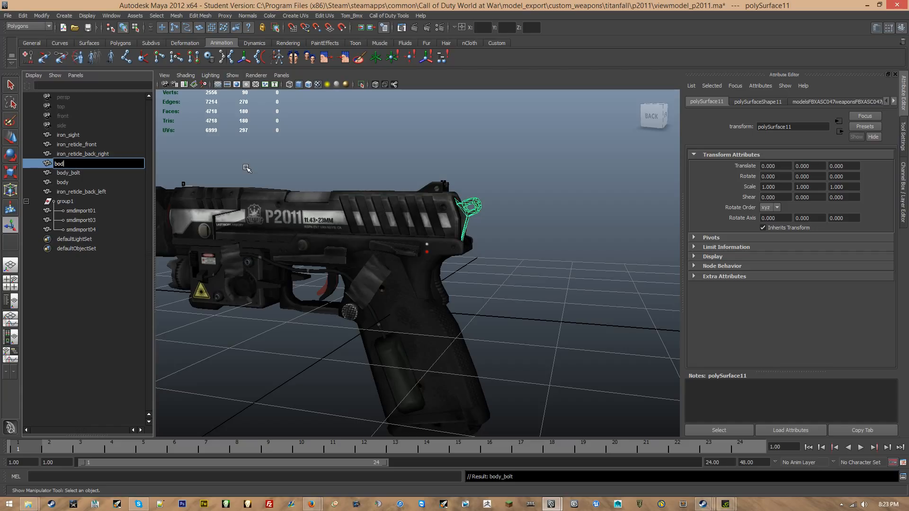
{"action": "key", "text": "Return"}
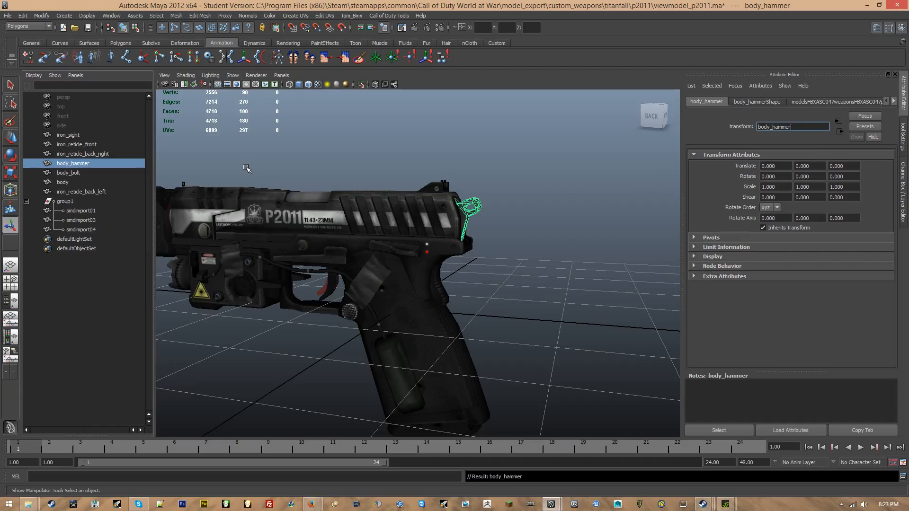
Reorder the hierarchy so iron_reticle_back_left sits directly below iron_reticle_back_right.
{"action": "left_click", "coordinate": [114, 190]}
{"action": "middle_click_drag", "start_coordinate": [115, 189], "coordinate": [123, 156]}
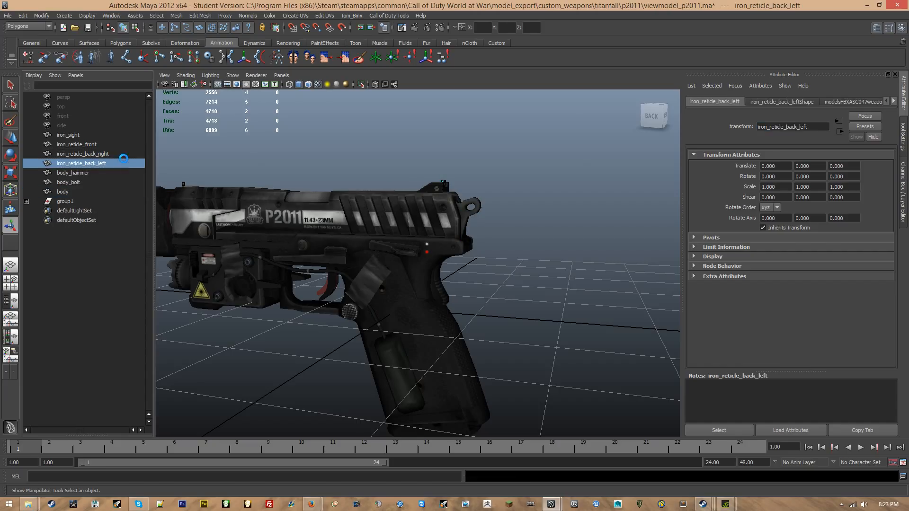
Move smdimport01, smdimport03 and smdimport04 out of group1 and place them between body_bolt and body in the hierarchy.
{"action": "left_click", "coordinate": [63, 202]}
{"action": "left_click", "coordinate": [27, 201]}
{"action": "left_click", "coordinate": [87, 213]}
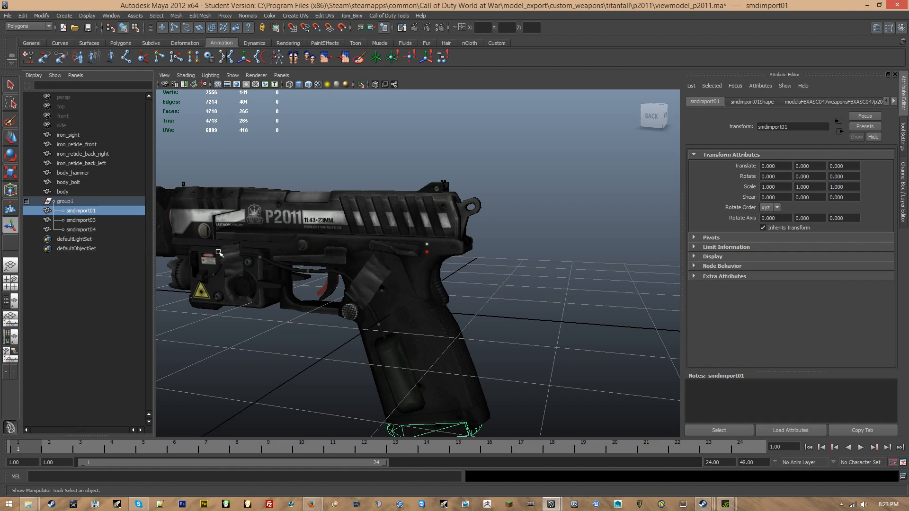
{"action": "middle_click_drag", "start_coordinate": [276, 300], "coordinate": [381, 213], "text": "alt"}
{"action": "left_click_drag", "start_coordinate": [381, 213], "coordinate": [354, 226], "text": "alt"}
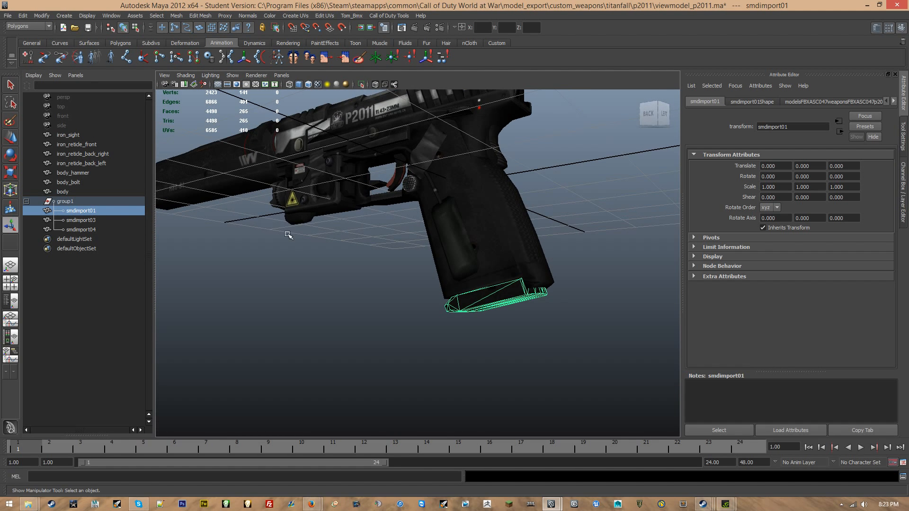
{"action": "left_click_drag", "start_coordinate": [221, 212], "coordinate": [256, 283], "text": "alt"}
{"action": "left_click", "coordinate": [89, 230], "text": "shift"}
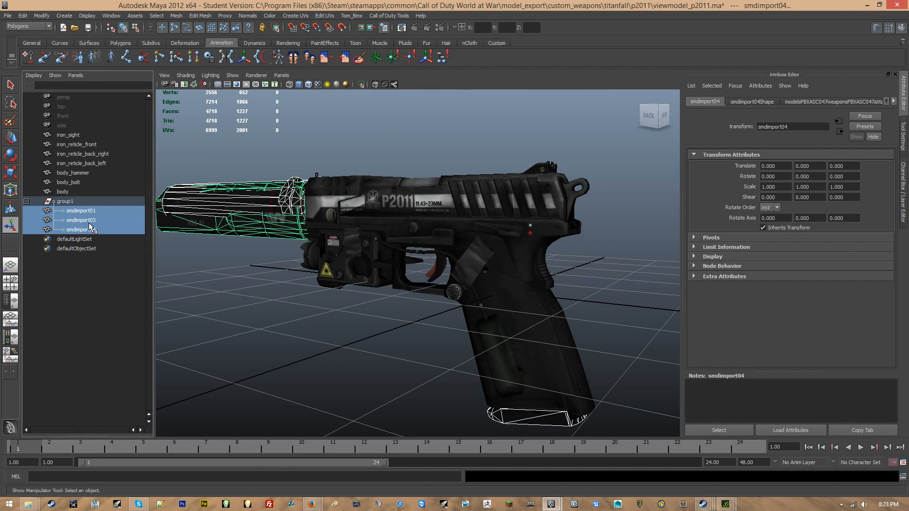
{"action": "middle_click_drag", "start_coordinate": [88, 194], "coordinate": [89, 196]}
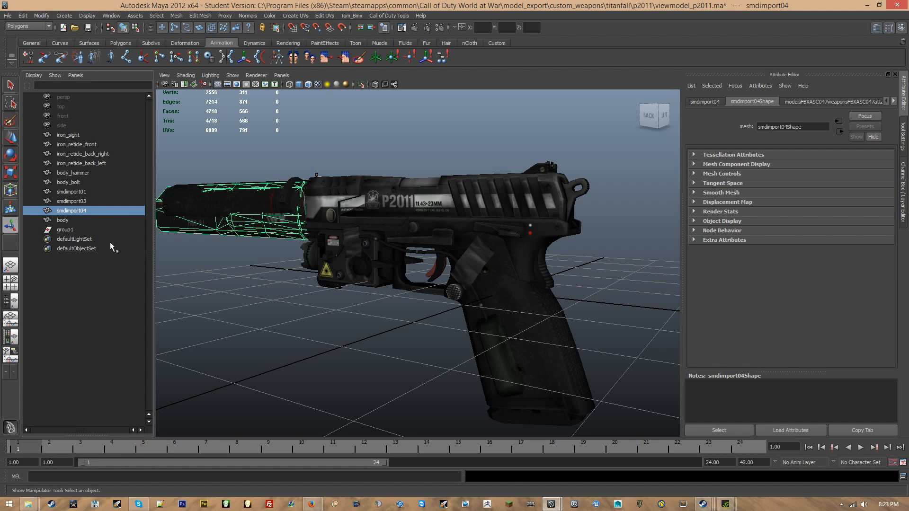
Rename the magazine mesh smdimport01 as body_mag.
{"action": "left_click", "coordinate": [95, 201]}
{"action": "left_click", "coordinate": [97, 190]}
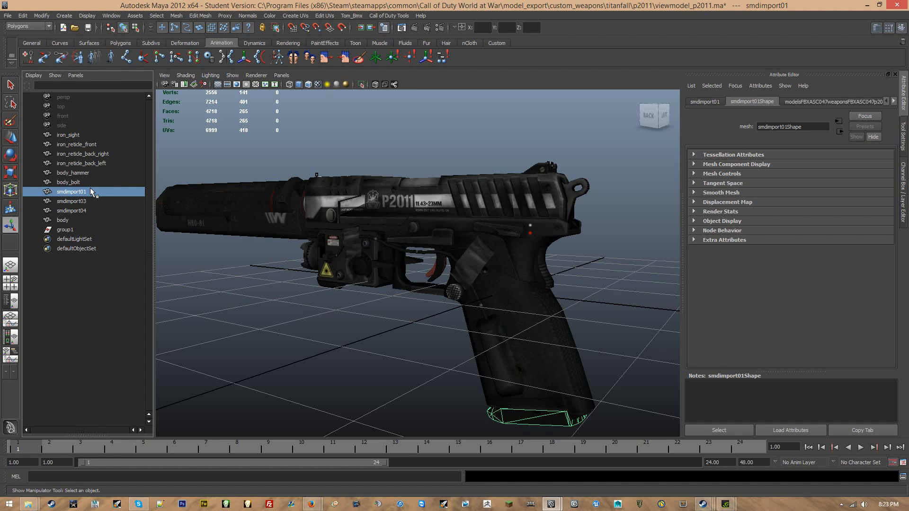
{"action": "double_click", "coordinate": [81, 193]}
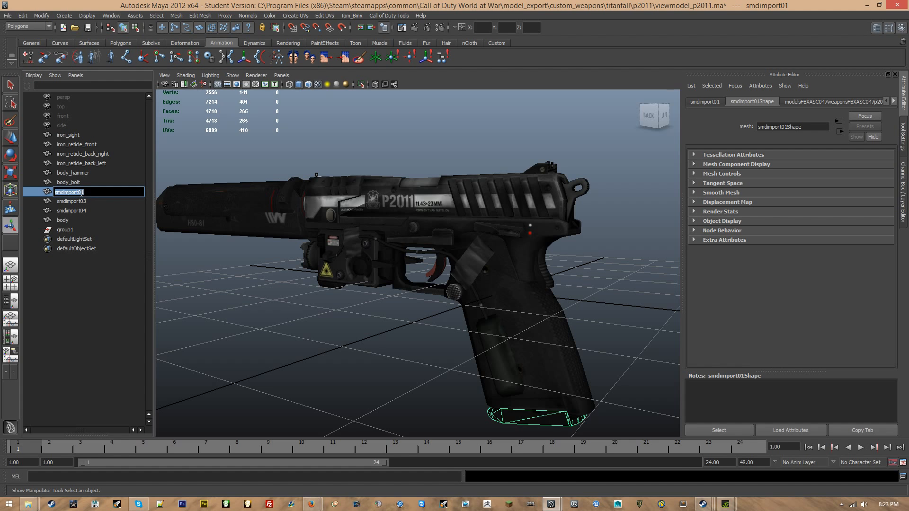
{"action": "type", "text": "body_mag"}
{"action": "key", "text": "Return"}
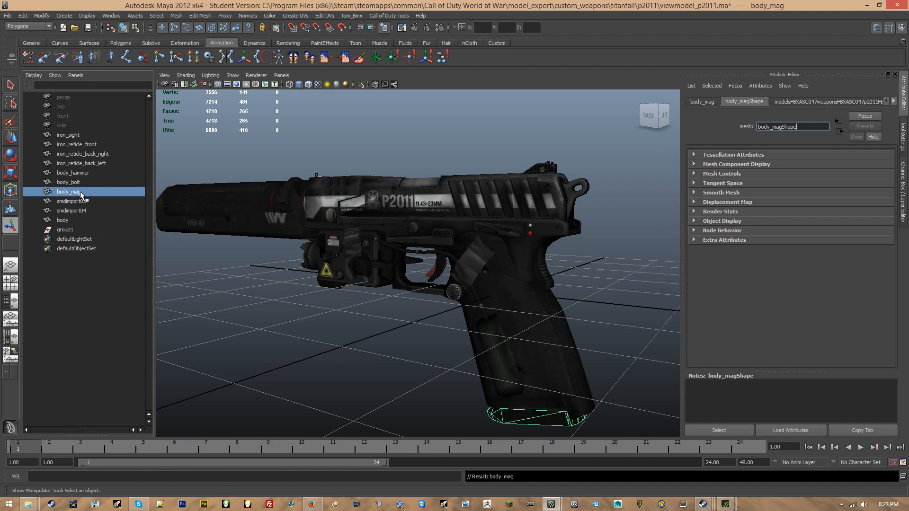
Rename the silencer mesh smdimport03 as silencer_cylinder and the silencer mesh smdimport04 as silencer_square.
{"action": "left_click", "coordinate": [84, 202]}
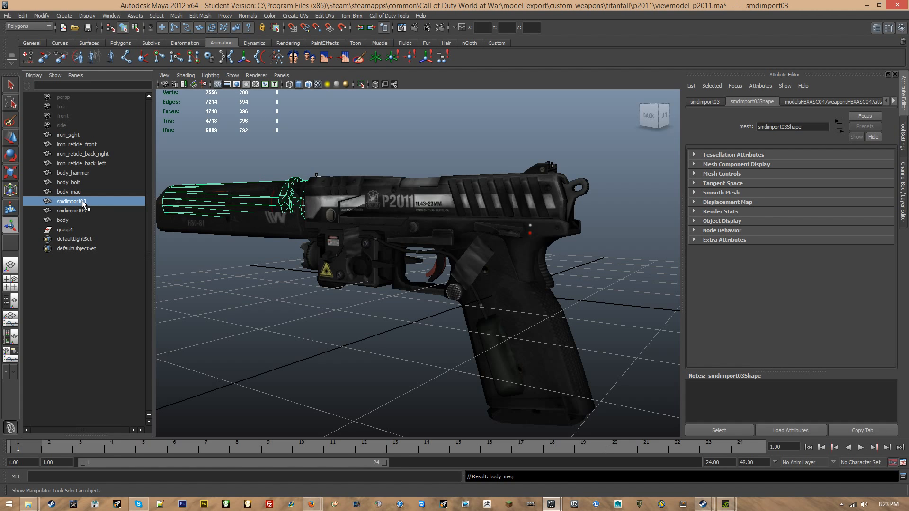
{"action": "double_click", "coordinate": [83, 202]}
{"action": "type", "text": "silencer_"}
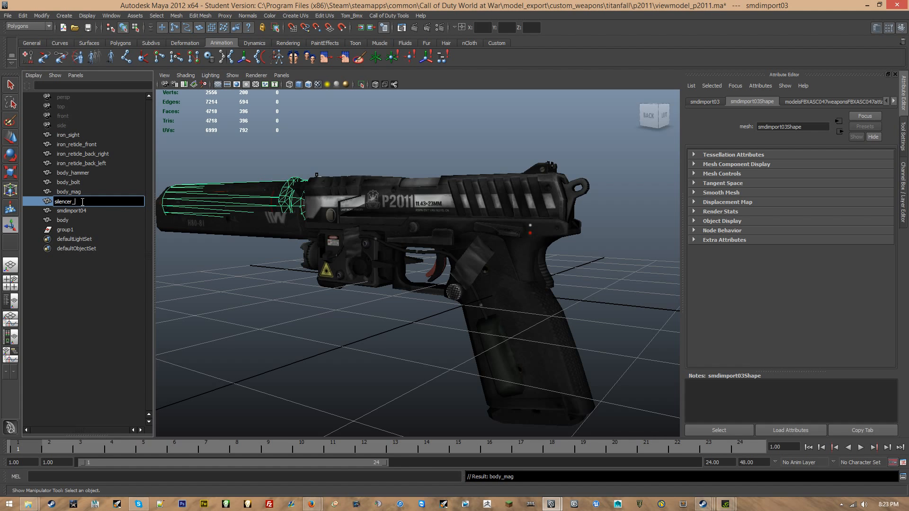
{"action": "type", "text": "nder"}
{"action": "key", "text": "Return"}
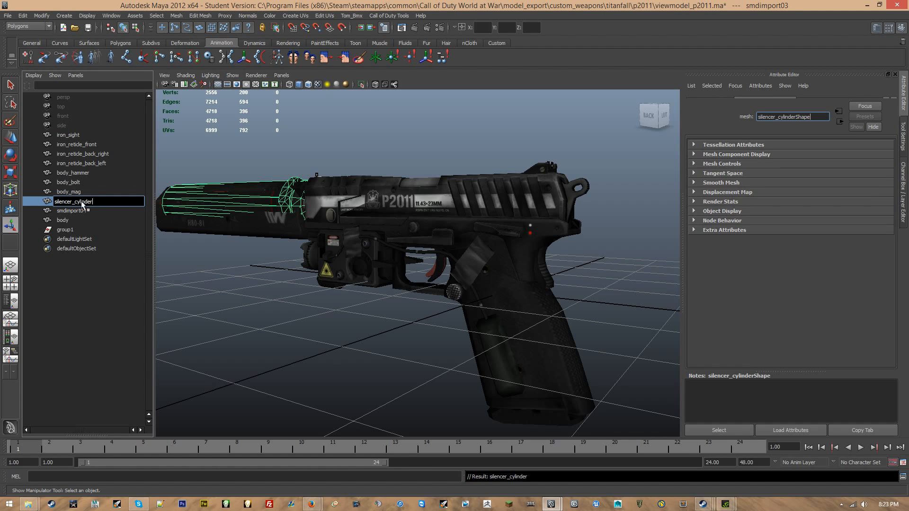
{"action": "double_click", "coordinate": [81, 210]}
{"action": "type", "text": "sil"}
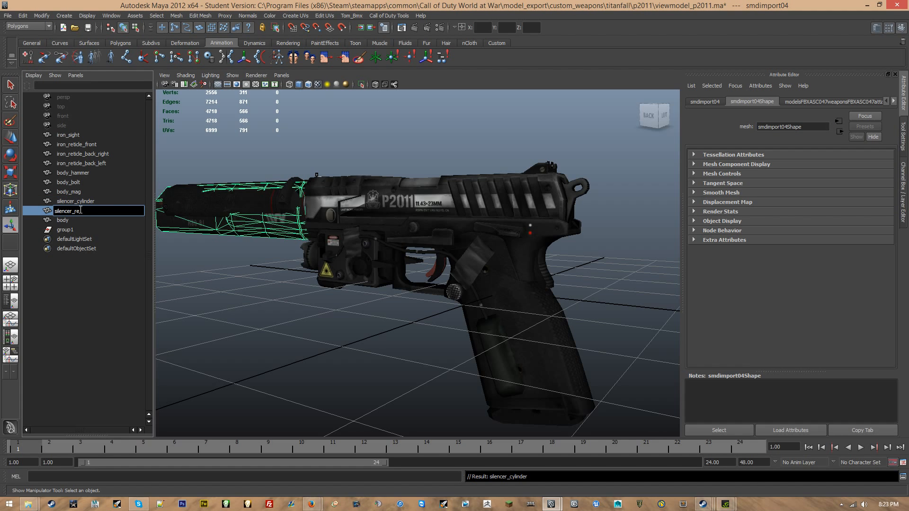
{"action": "type", "text": "encer_square"}
{"action": "key", "text": "Return"}
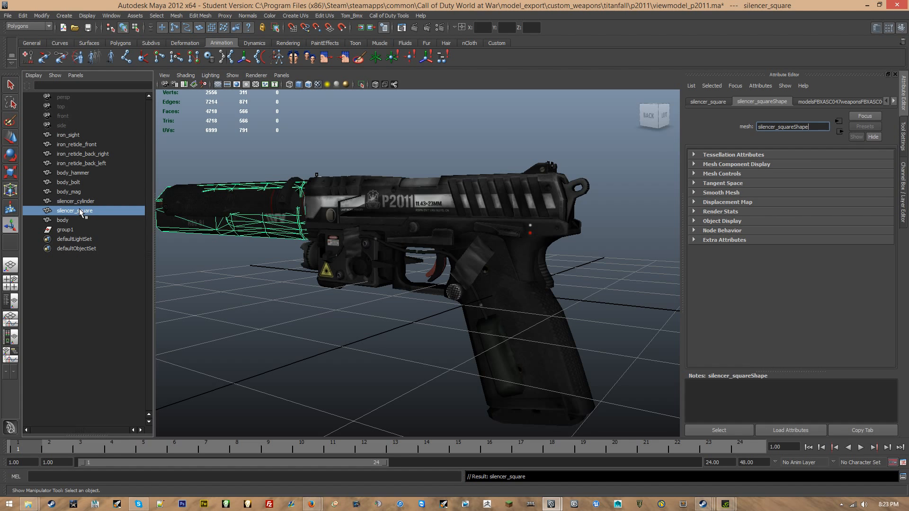
Delete the empty group1 and group all the gun meshes from iron_sight to body into one new group.
{"action": "left_click", "coordinate": [66, 230]}
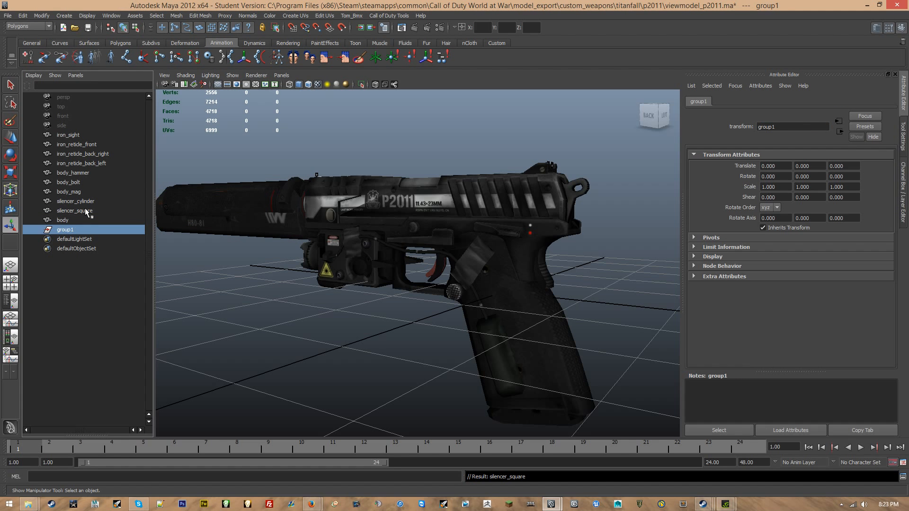
{"action": "key", "text": "Delete"}
{"action": "left_click", "coordinate": [69, 219]}
{"action": "left_click", "coordinate": [101, 133], "text": "shift"}
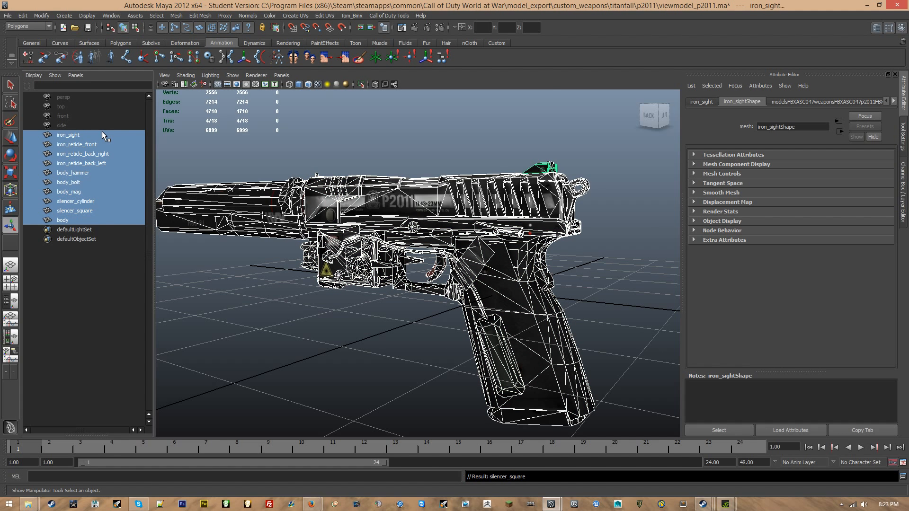
{"action": "key", "text": "ctrl+g"}
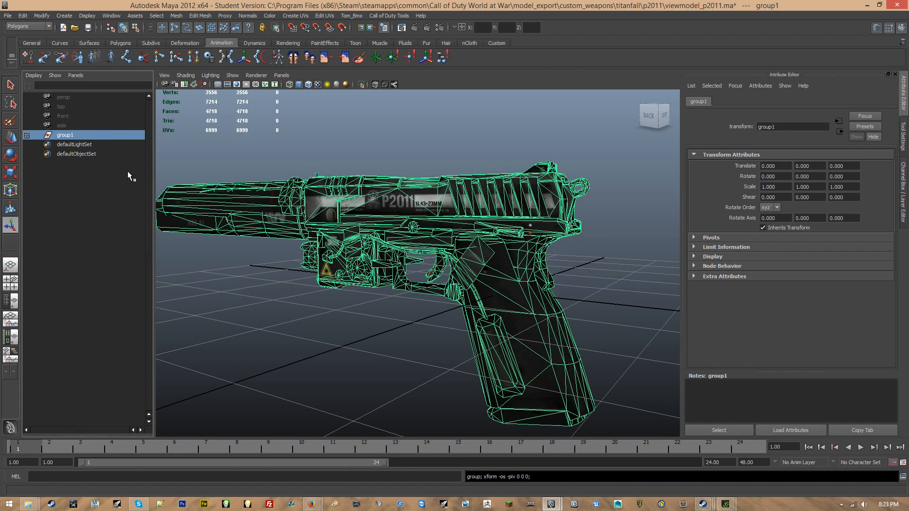
{"action": "left_click", "coordinate": [27, 135]}
{"action": "left_click", "coordinate": [259, 147]}
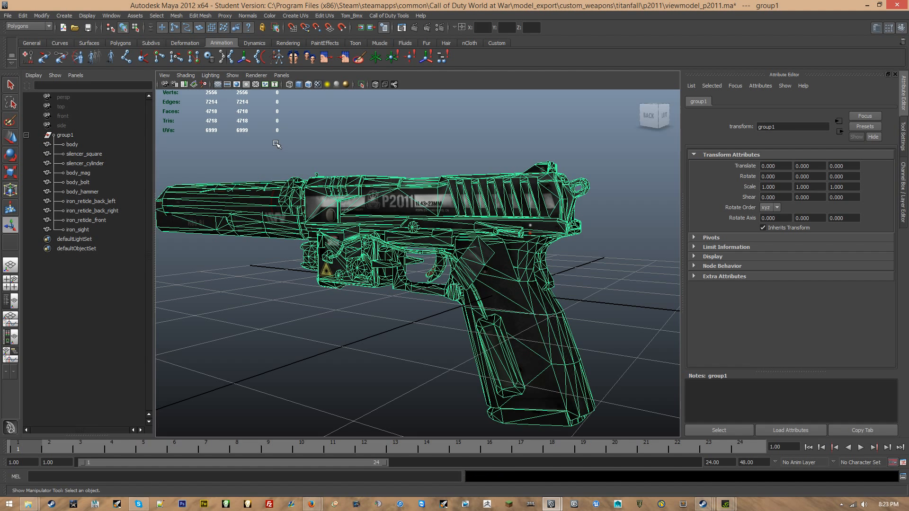
Reorder the new group so the body mesh sits between silencer_cylinder and body_mag.
{"action": "left_click_drag", "start_coordinate": [259, 147], "coordinate": [322, 204], "text": "alt"}
{"action": "left_click", "coordinate": [93, 144]}
{"action": "middle_click_drag", "start_coordinate": [93, 144], "coordinate": [97, 166]}
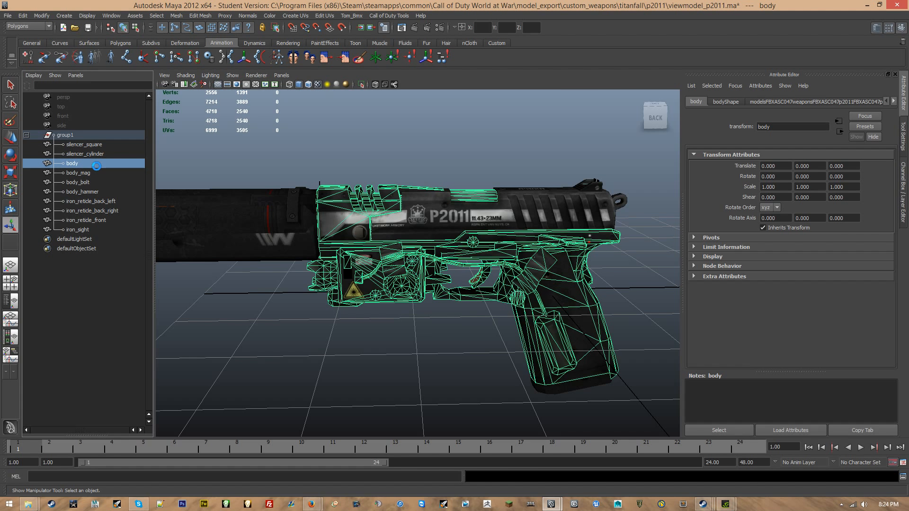
Open the Hypershade and make its window narrower and place it beside the gun.
{"action": "left_click", "coordinate": [379, 181]}
{"action": "left_click_drag", "start_coordinate": [0, 86], "coordinate": [796, 70]}
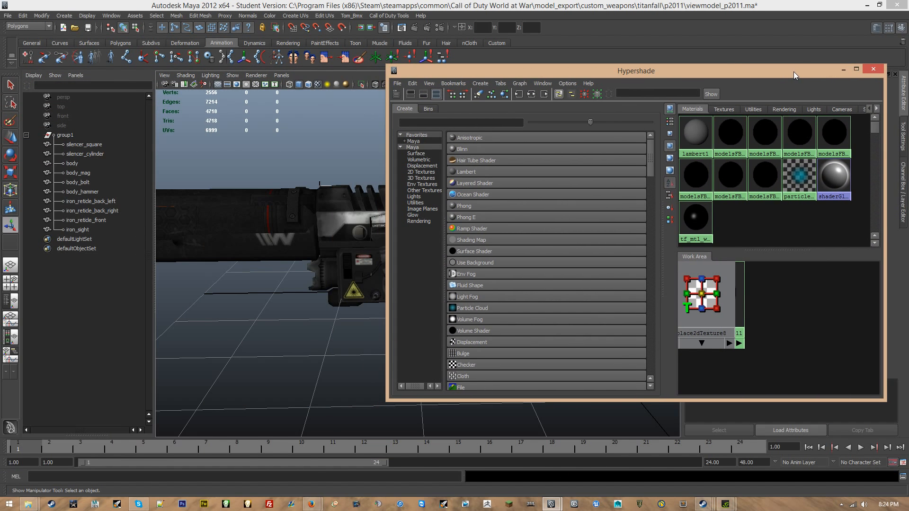
{"action": "left_click_drag", "start_coordinate": [664, 210], "coordinate": [536, 212]}
{"action": "left_click_drag", "start_coordinate": [887, 168], "coordinate": [719, 165]}
{"action": "left_click_drag", "start_coordinate": [615, 70], "coordinate": [130, 84]}
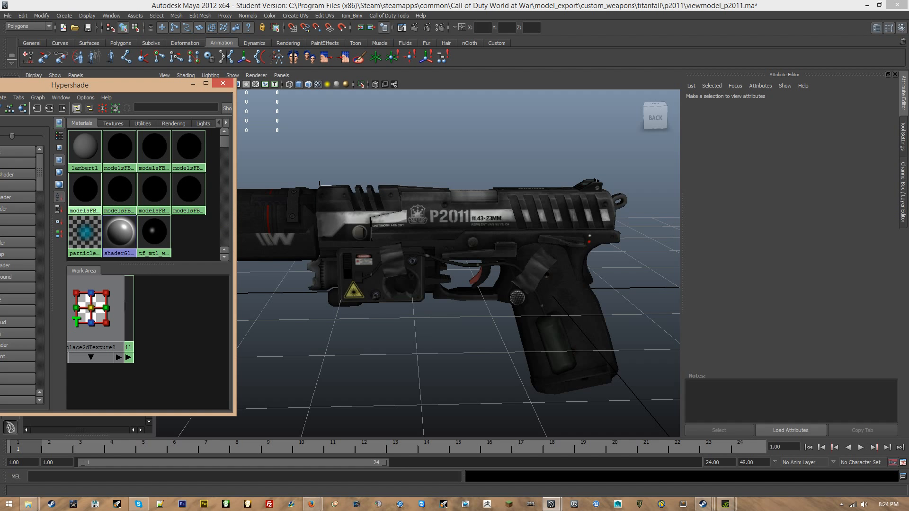
Assign the tf_mtl_weapon_p2011 material to body, body_mag, body_bolt, body_hammer and iron_sight.
{"action": "left_click", "coordinate": [158, 242]}
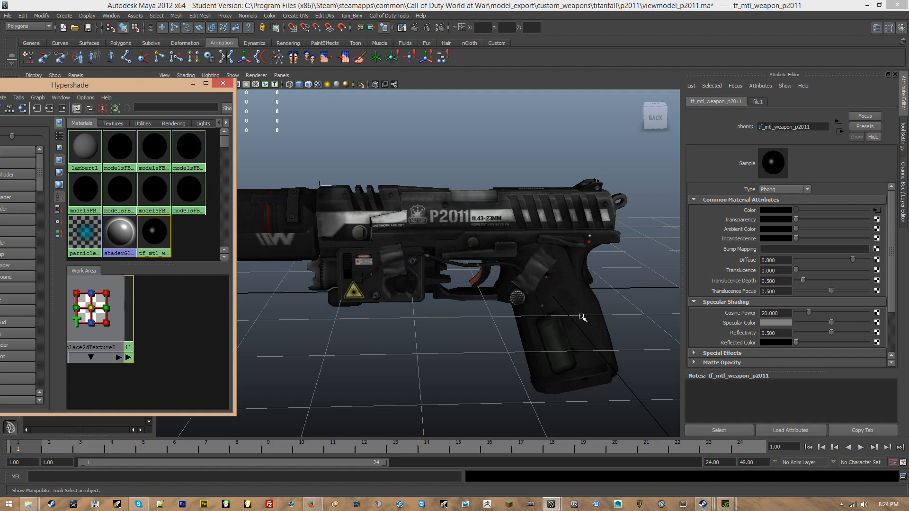
{"action": "left_click", "coordinate": [590, 303]}
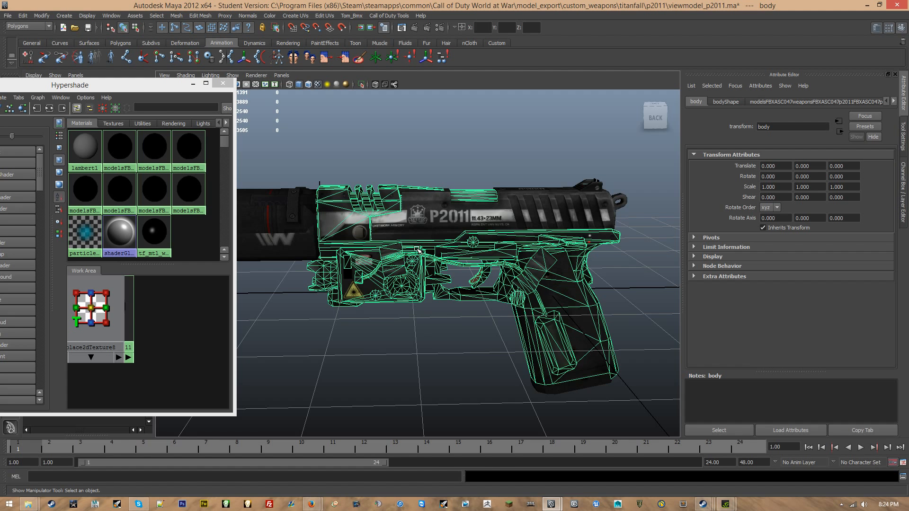
{"action": "left_click_drag", "start_coordinate": [104, 86], "coordinate": [474, 127]}
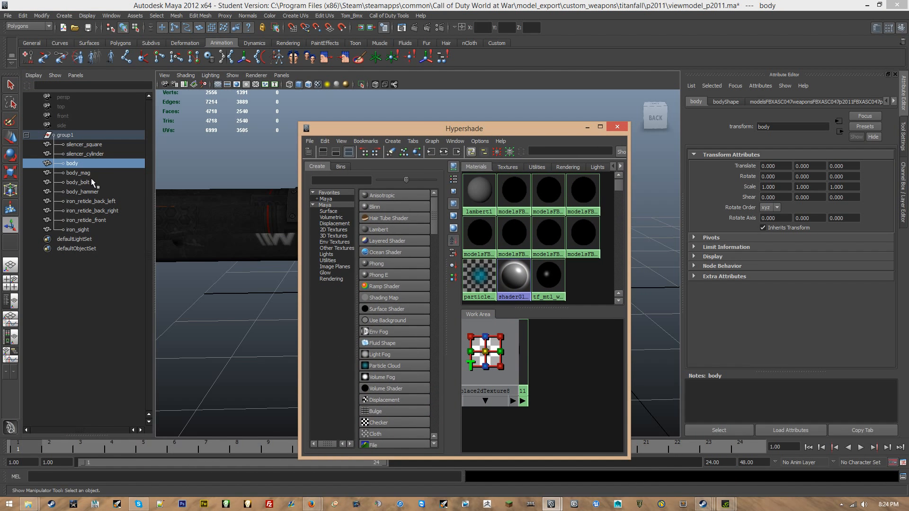
{"action": "left_click_drag", "start_coordinate": [90, 167], "coordinate": [84, 195]}
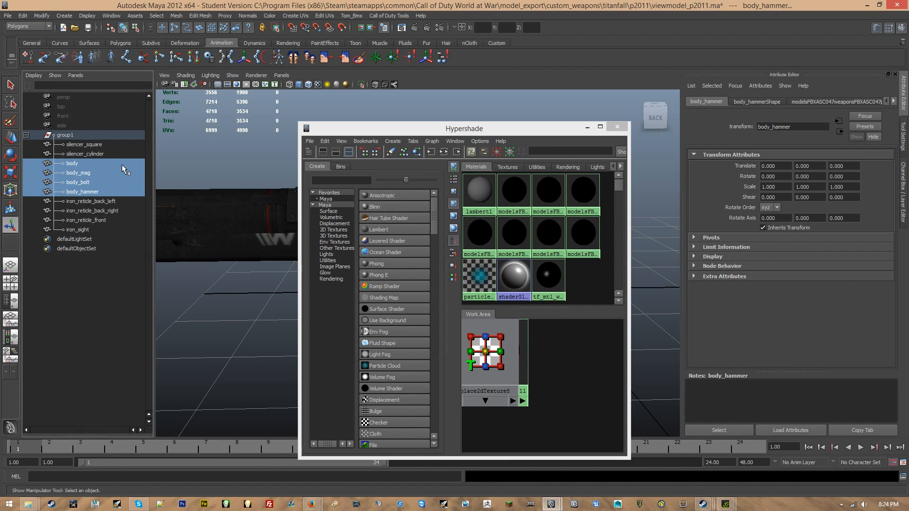
{"action": "left_click", "coordinate": [76, 230], "text": "ctrl"}
{"action": "left_click_drag", "start_coordinate": [378, 130], "coordinate": [67, 84]}
{"action": "right_click_drag", "start_coordinate": [234, 233], "coordinate": [239, 212]}
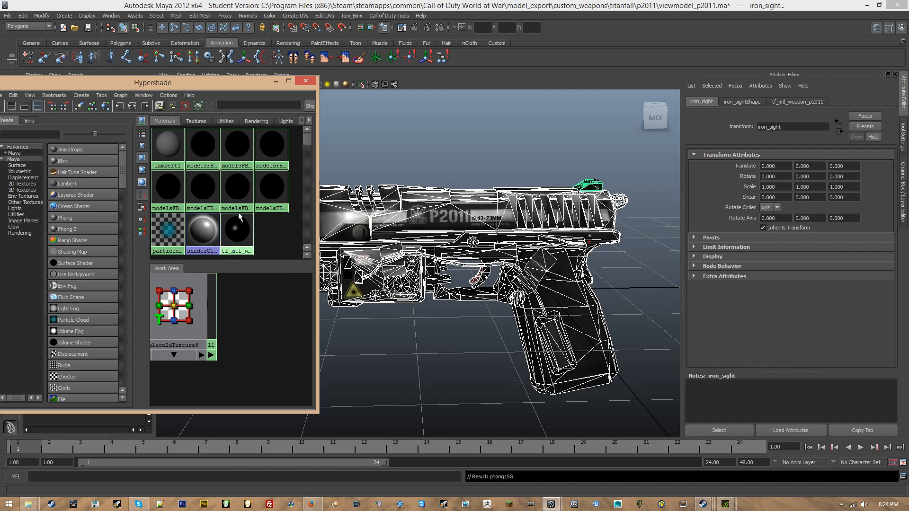
{"action": "left_click", "coordinate": [468, 153]}
Delete the unused material nodes in the Hypershade.
{"action": "left_click_drag", "start_coordinate": [469, 193], "coordinate": [450, 194], "text": "alt"}
{"action": "middle_click_drag", "start_coordinate": [450, 194], "coordinate": [422, 204], "text": "alt"}
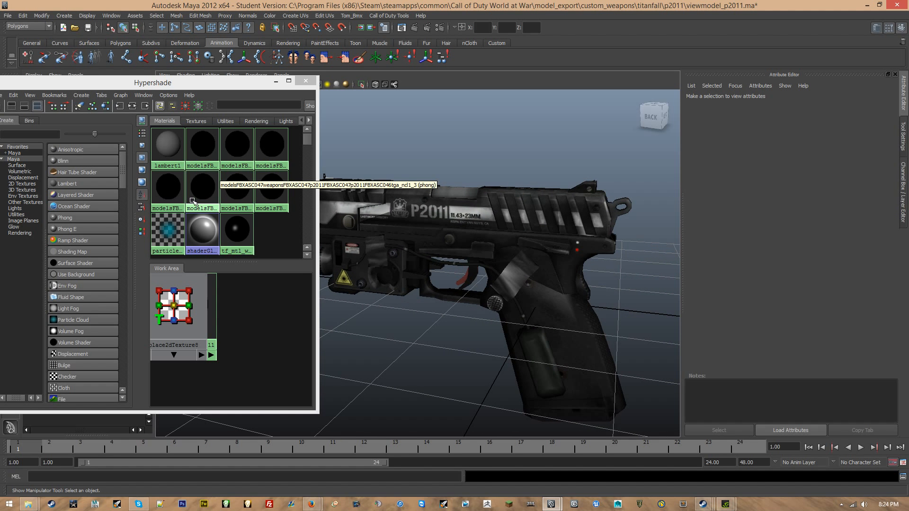
{"action": "right_click_drag", "start_coordinate": [265, 192], "coordinate": [286, 193]}
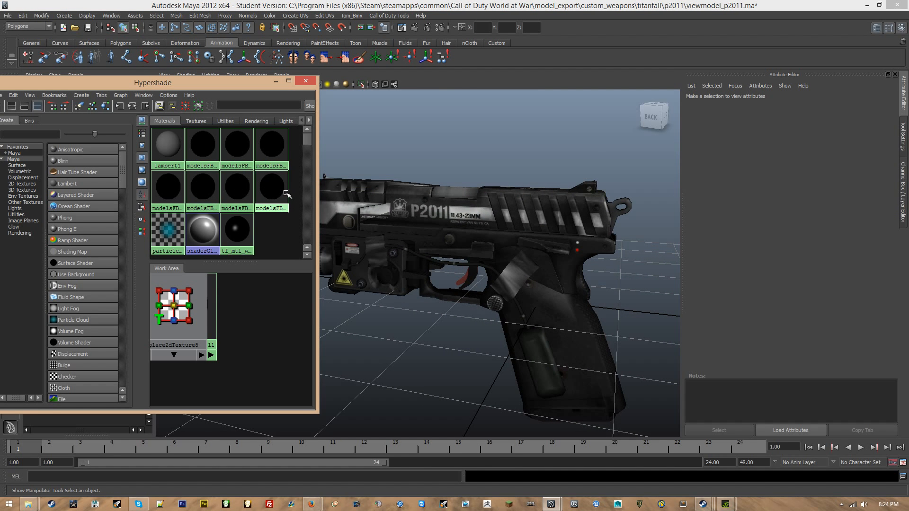
{"action": "middle_click_drag", "start_coordinate": [391, 215], "coordinate": [463, 206], "text": "alt"}
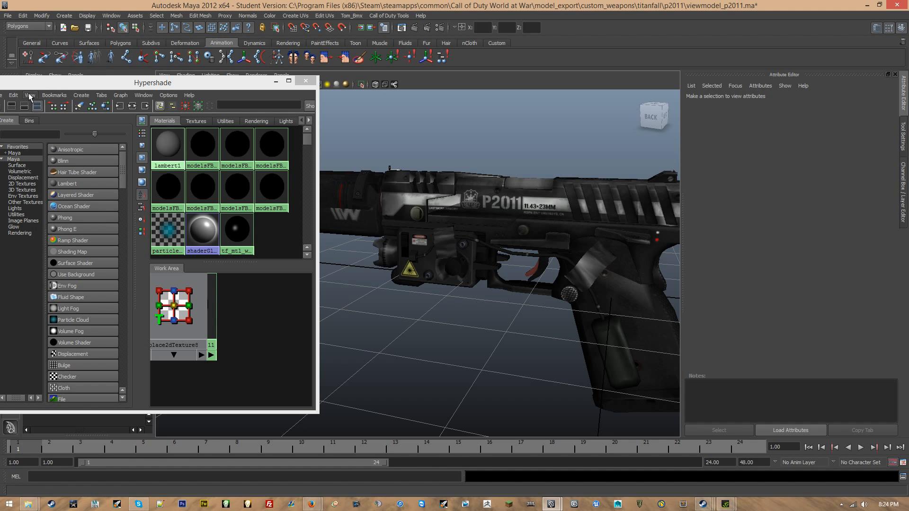
{"action": "left_click_drag", "start_coordinate": [31, 86], "coordinate": [86, 83]}
{"action": "left_click", "coordinate": [72, 92]}
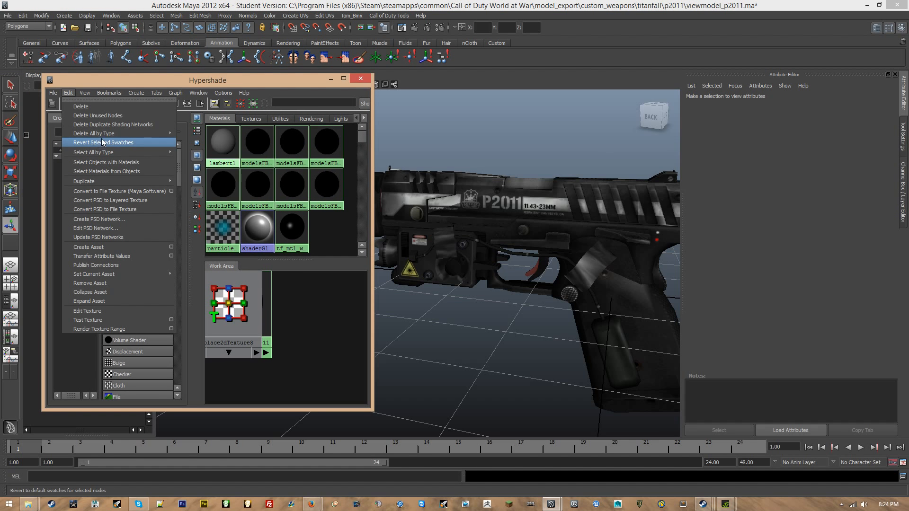
{"action": "left_click", "coordinate": [110, 116]}
{"action": "middle_click_drag", "start_coordinate": [477, 189], "coordinate": [411, 170], "text": "alt"}
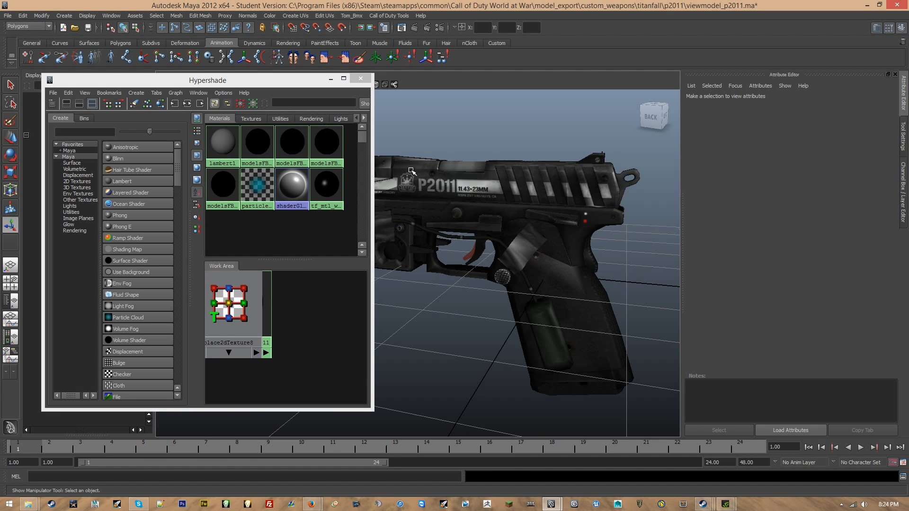
Create a new Phong material and name it tf_mtl_weapon_iron_reticle.
{"action": "left_click_drag", "start_coordinate": [252, 82], "coordinate": [230, 81]}
{"action": "left_click", "coordinate": [44, 92]}
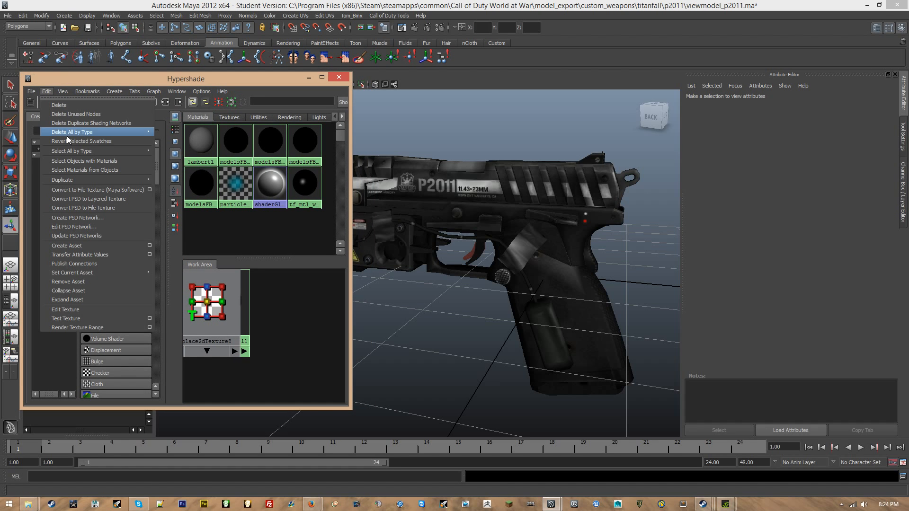
{"action": "left_click", "coordinate": [92, 81]}
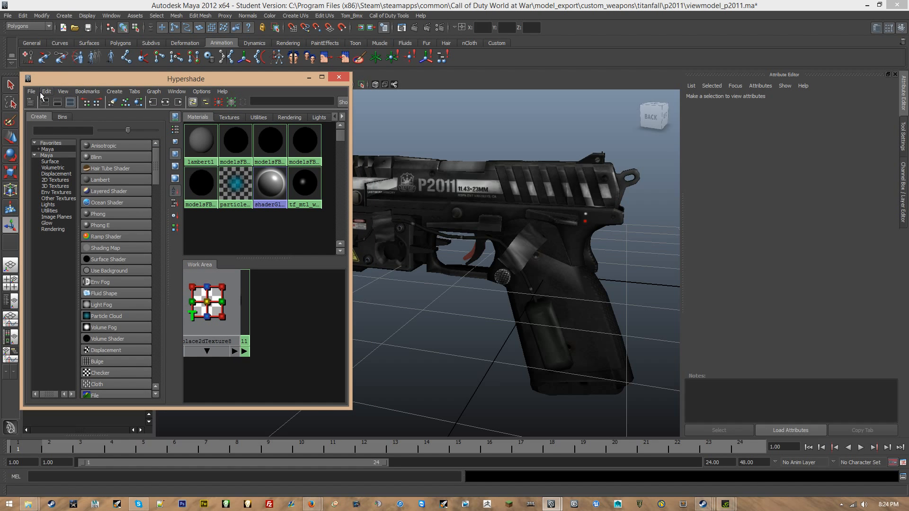
{"action": "left_click", "coordinate": [100, 214]}
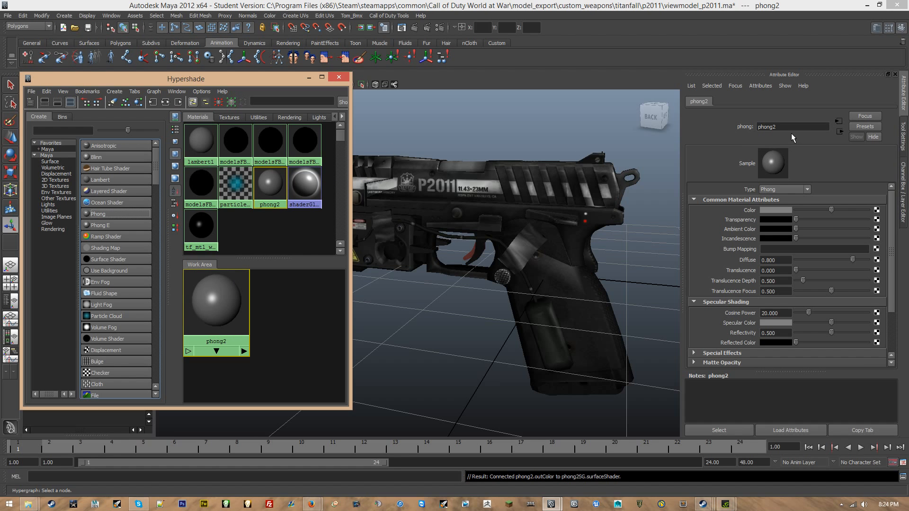
{"action": "left_click_drag", "start_coordinate": [796, 126], "coordinate": [592, 123]}
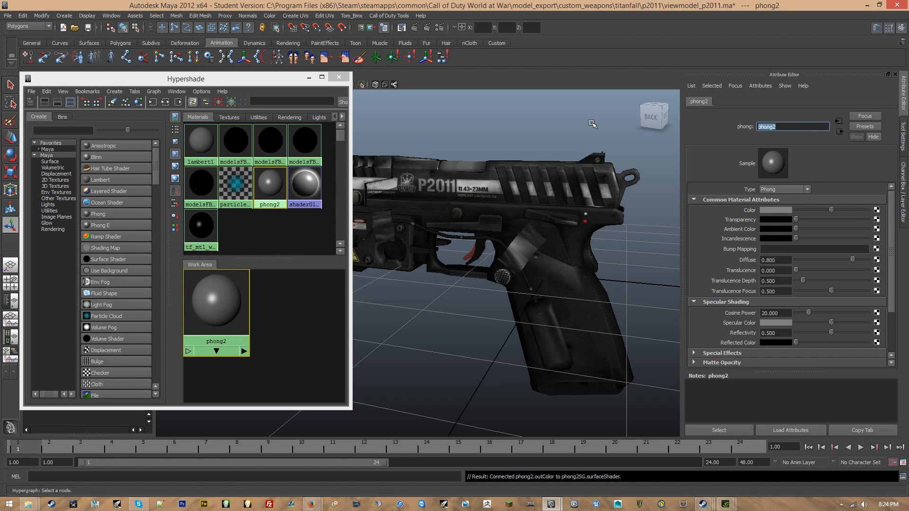
{"action": "type", "text": "tf_mtl_wea"}
{"action": "key", "text": "Return"}
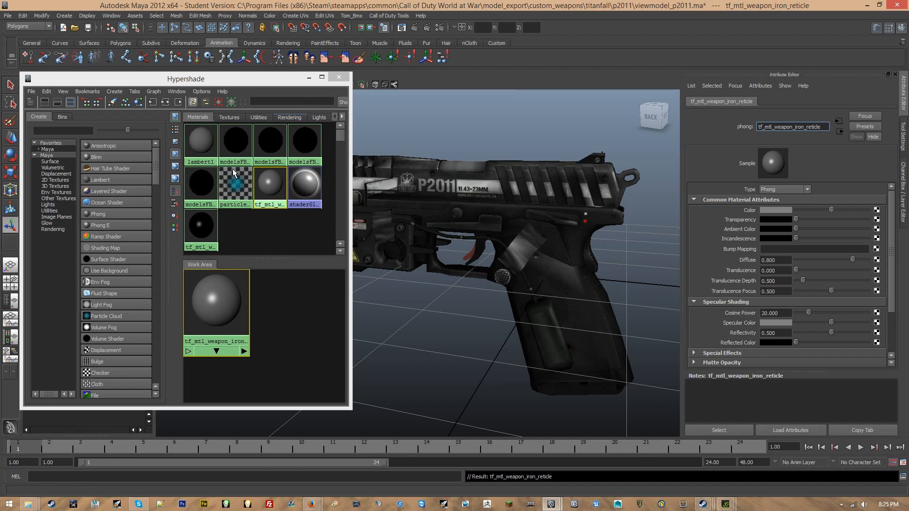
Assign the tf_mtl_weapon_iron_reticle material to iron_reticle_back_left, iron_reticle_back_right and iron_reticle_front.
{"action": "middle_click_drag", "start_coordinate": [534, 178], "coordinate": [532, 180], "text": "alt"}
{"action": "left_click_drag", "start_coordinate": [533, 180], "coordinate": [521, 218], "text": "alt"}
{"action": "left_click_drag", "start_coordinate": [205, 74], "coordinate": [383, 88]}
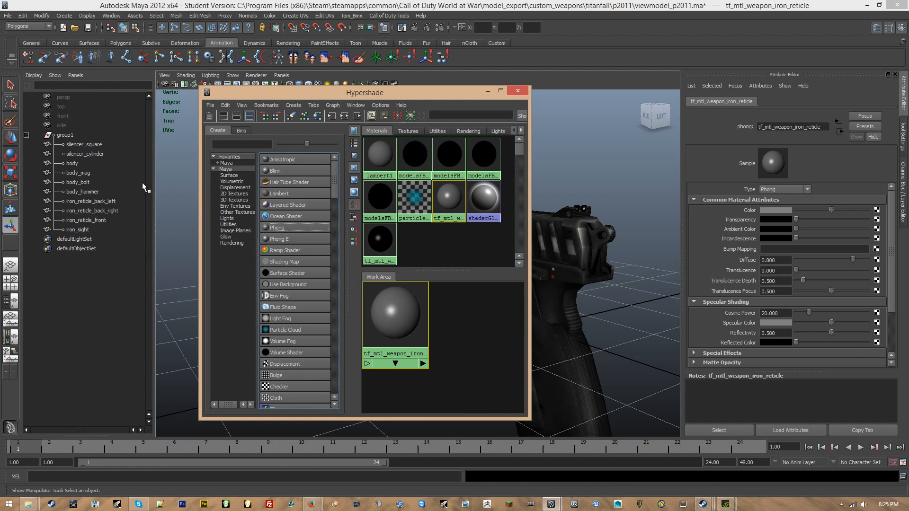
{"action": "left_click_drag", "start_coordinate": [99, 203], "coordinate": [100, 220]}
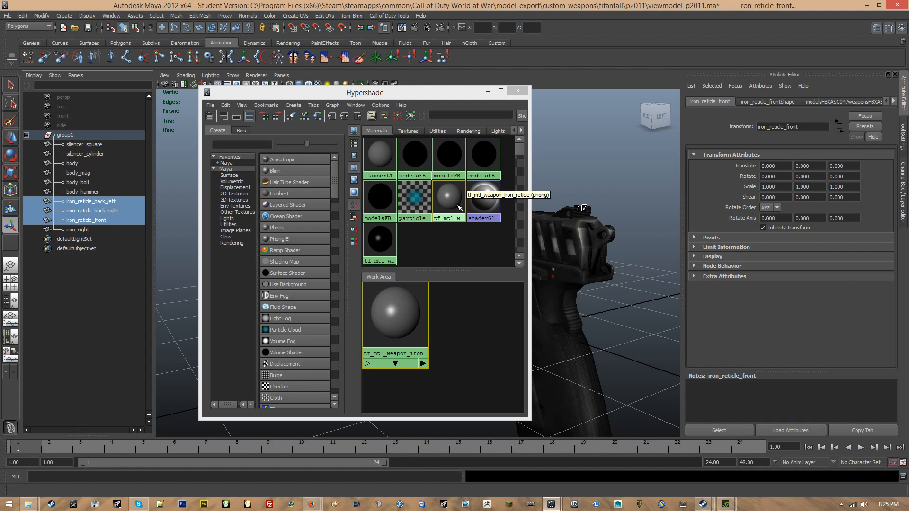
{"action": "right_click", "coordinate": [460, 187]}
{"action": "left_click", "coordinate": [502, 198]}
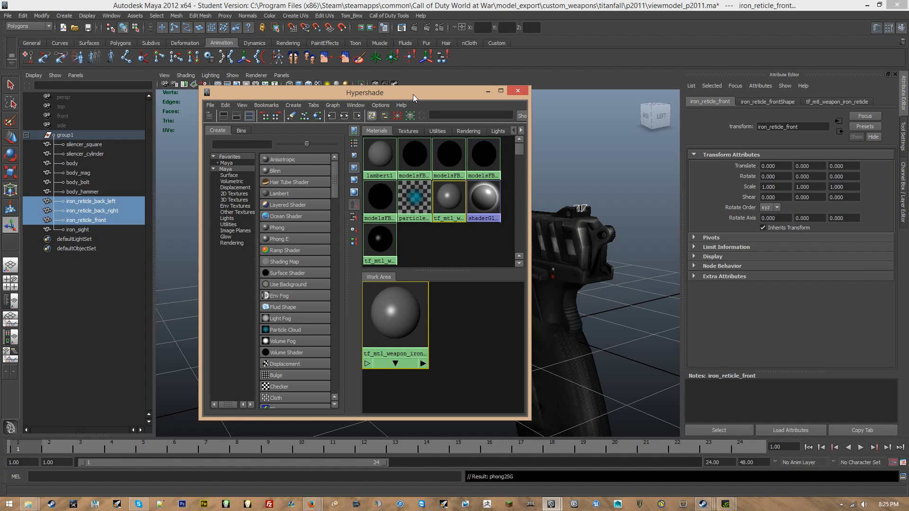
Move the Hypershade aside and delete the scene's unused material nodes.
{"action": "left_click_drag", "start_coordinate": [412, 93], "coordinate": [303, 75]}
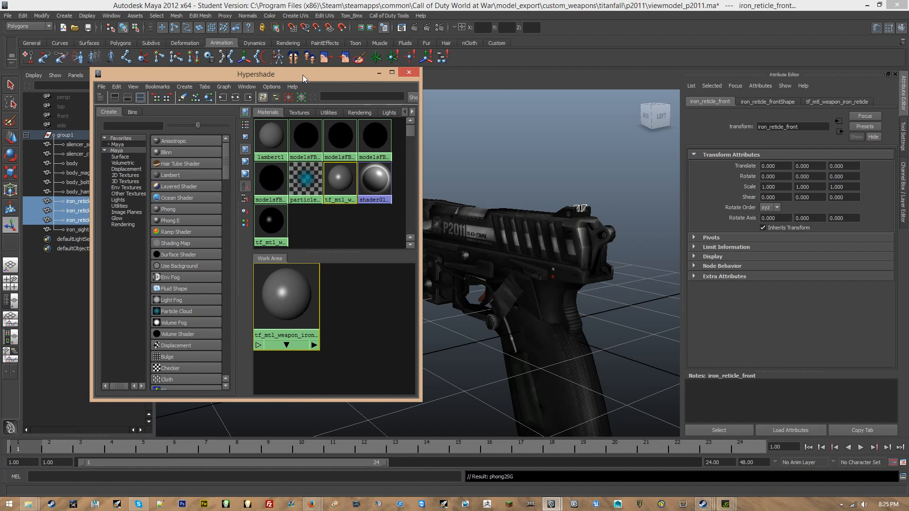
{"action": "left_click", "coordinate": [117, 87]}
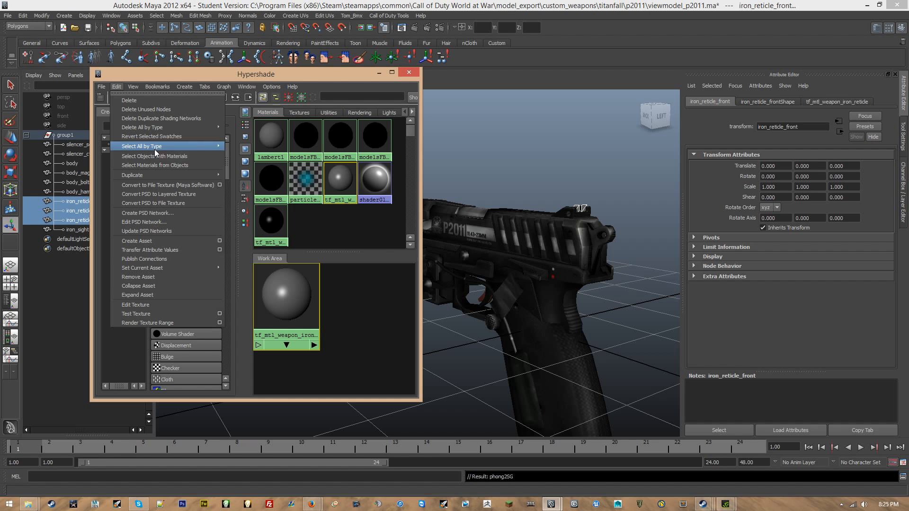
{"action": "left_click", "coordinate": [169, 110]}
Connect a File texture to the color of tf_mtl_weapon_iron_reticle and load pistol_reticle_dot.tga from the titanfall attachments folder.
{"action": "key", "text": "ctrl+a"}
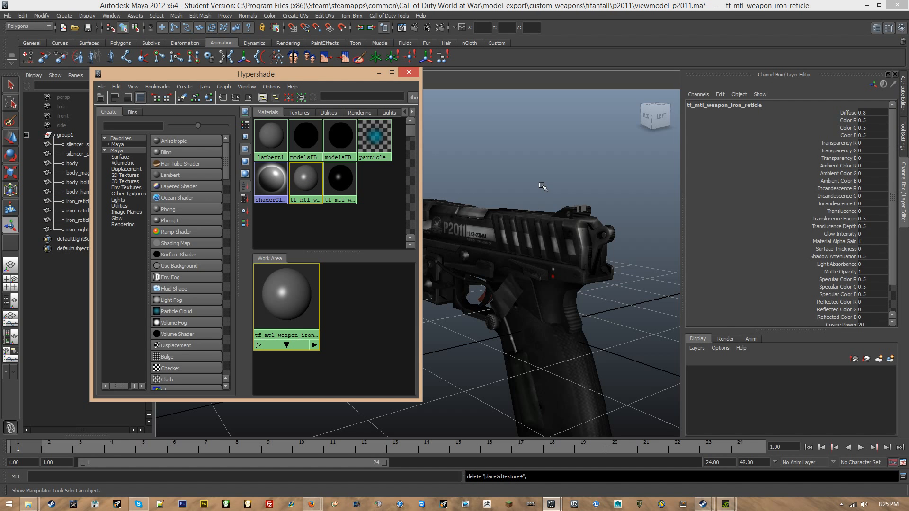
{"action": "key", "text": "ctrl+a"}
{"action": "left_click", "coordinate": [877, 209]}
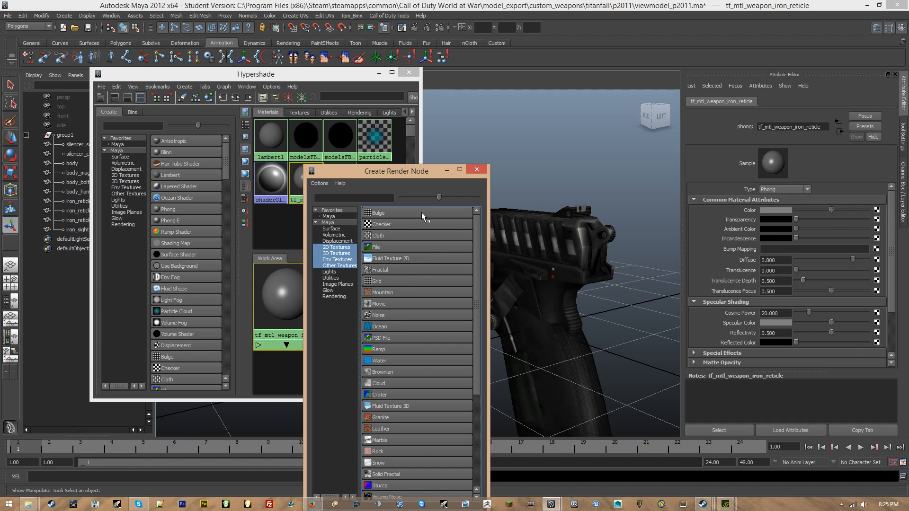
{"action": "left_click", "coordinate": [393, 245]}
{"action": "left_click", "coordinate": [857, 239]}
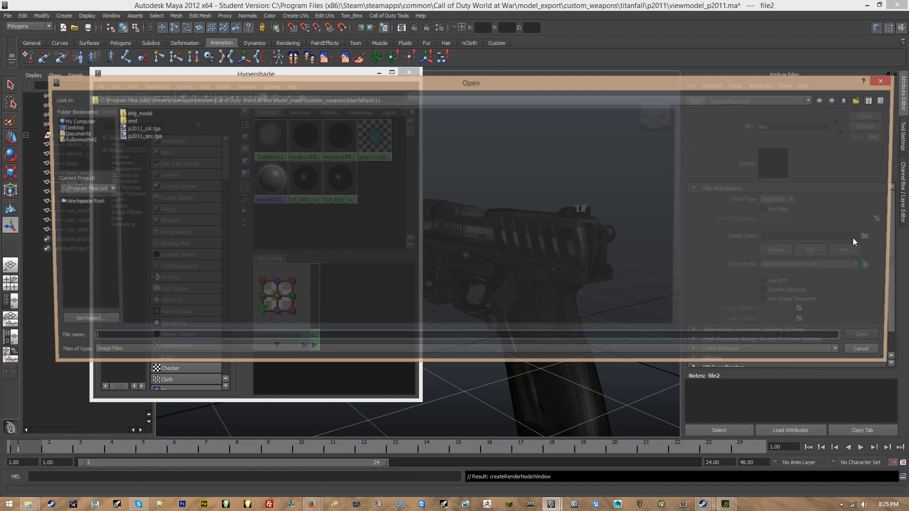
{"action": "left_click", "coordinate": [846, 100]}
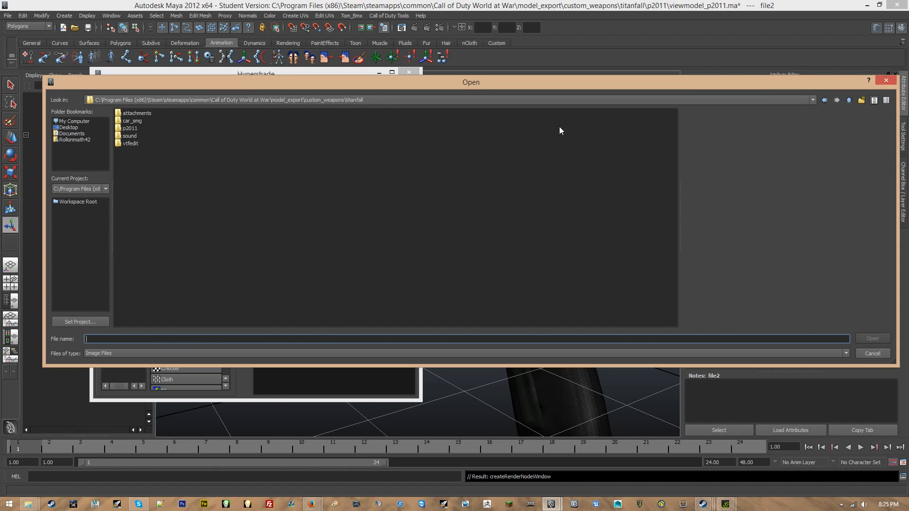
{"action": "double_click", "coordinate": [135, 114]}
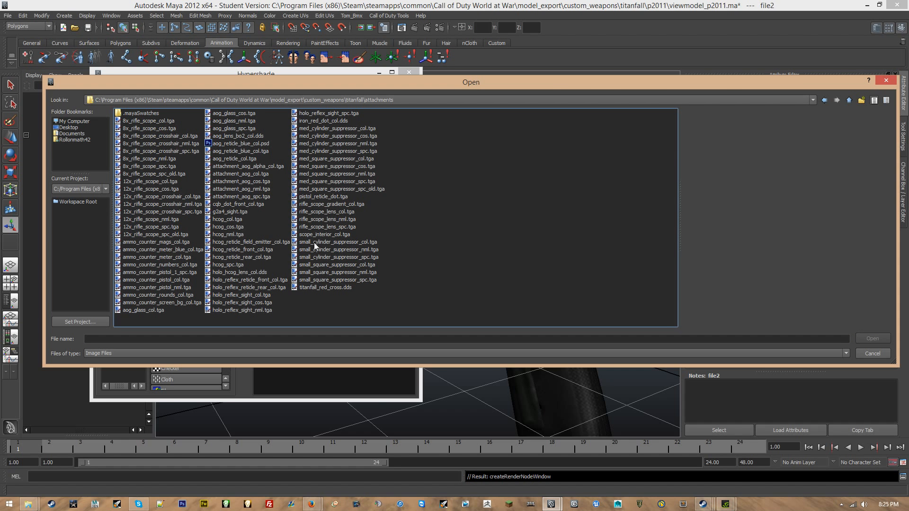
{"action": "double_click", "coordinate": [332, 196]}
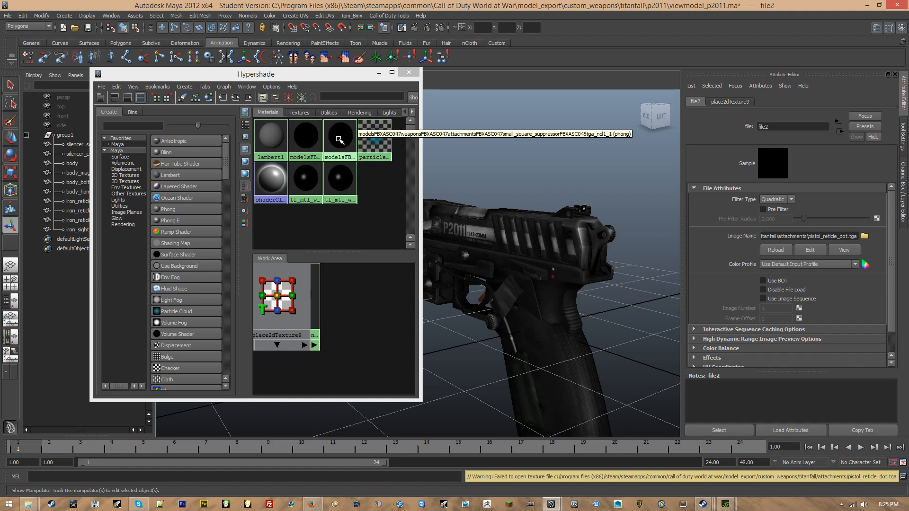
Rename the tf_mtl_weapon_iron_reticle material as tf_mtl_weapon_pistol_reticle.
{"action": "left_click", "coordinate": [305, 180]}
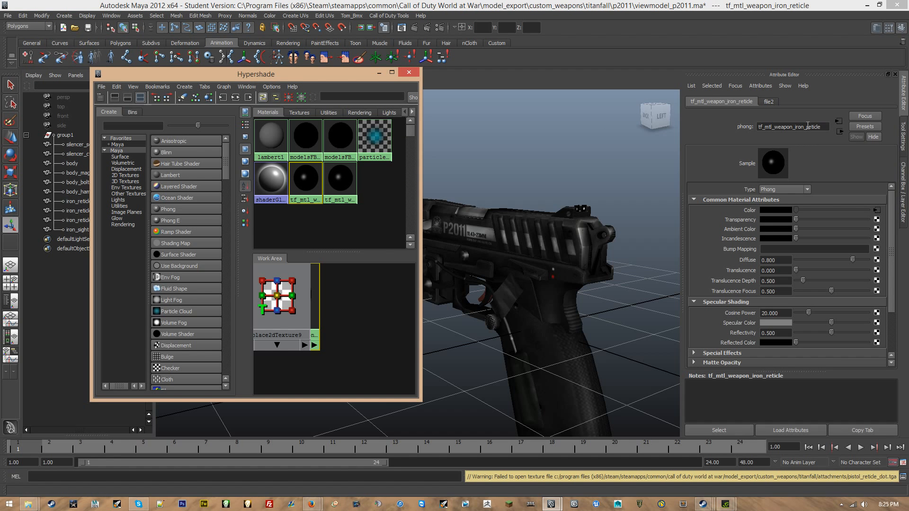
{"action": "left_click_drag", "start_coordinate": [804, 127], "coordinate": [794, 126]}
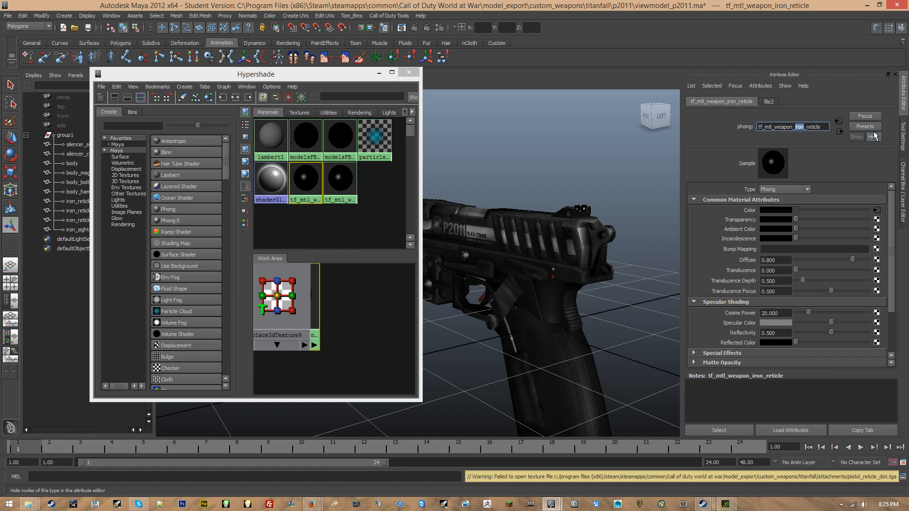
{"action": "type", "text": "pistol"}
{"action": "key", "text": "Return"}
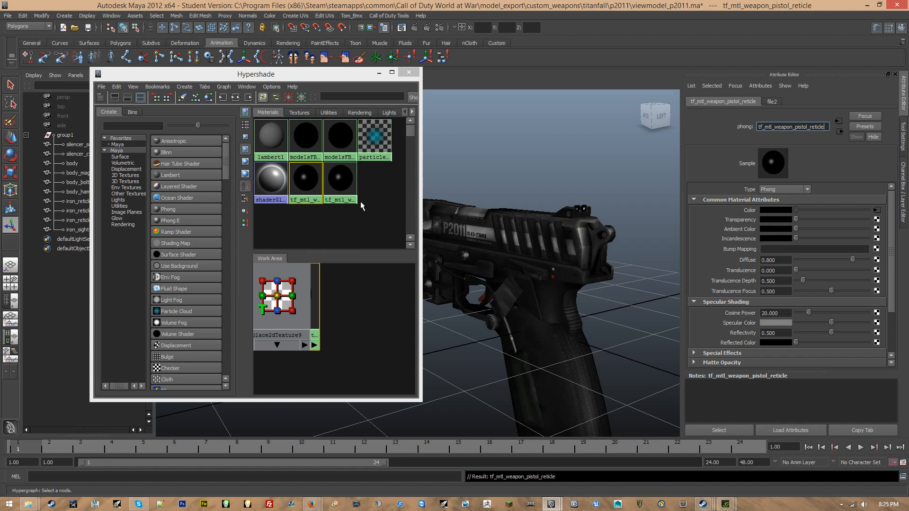
Reposition the Hypershade and create a new Phong material.
{"action": "left_click_drag", "start_coordinate": [343, 74], "coordinate": [392, 100]}
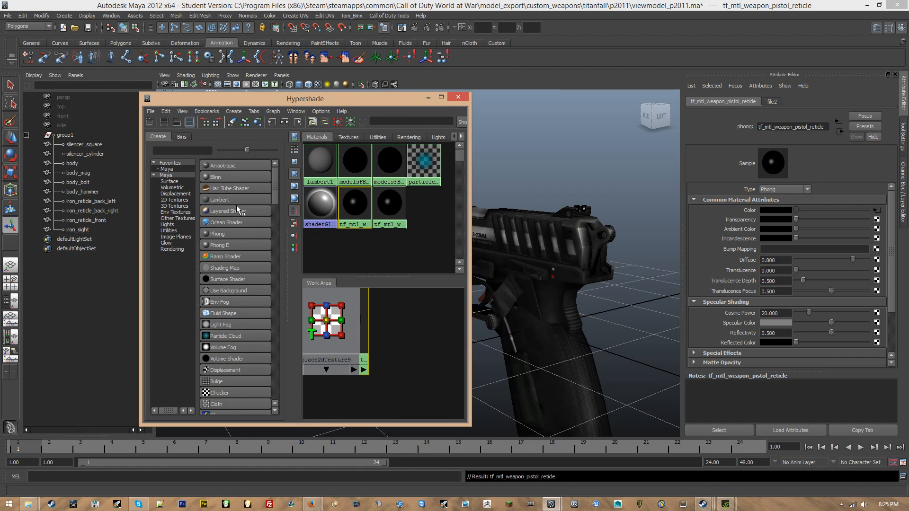
{"action": "left_click", "coordinate": [223, 233]}
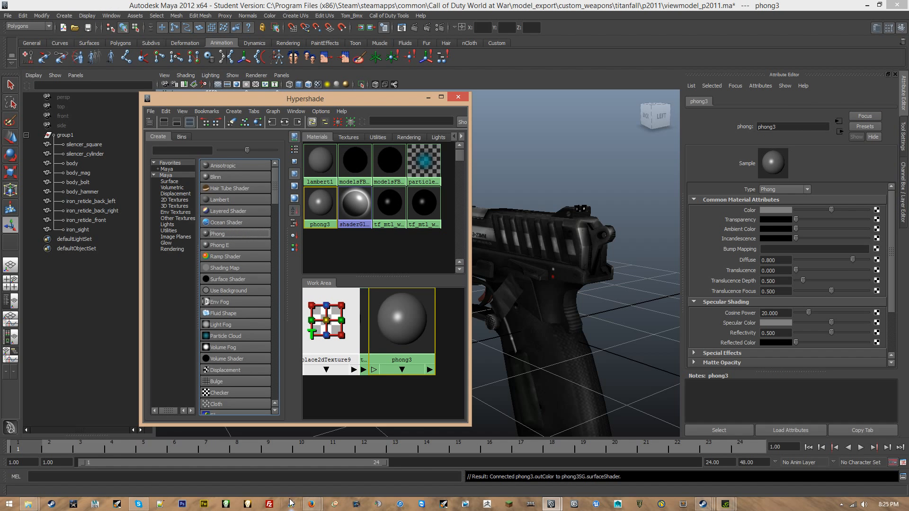
Switch to the Call of Duty World at War Launcher, start Asset Manager and bring it to the front.
{"action": "left_click", "coordinate": [117, 505]}
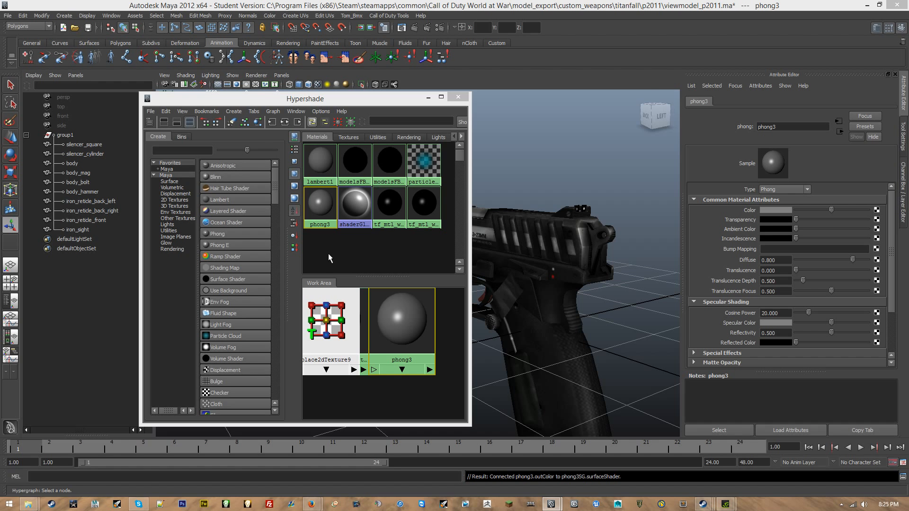
{"action": "left_click", "coordinate": [306, 157]}
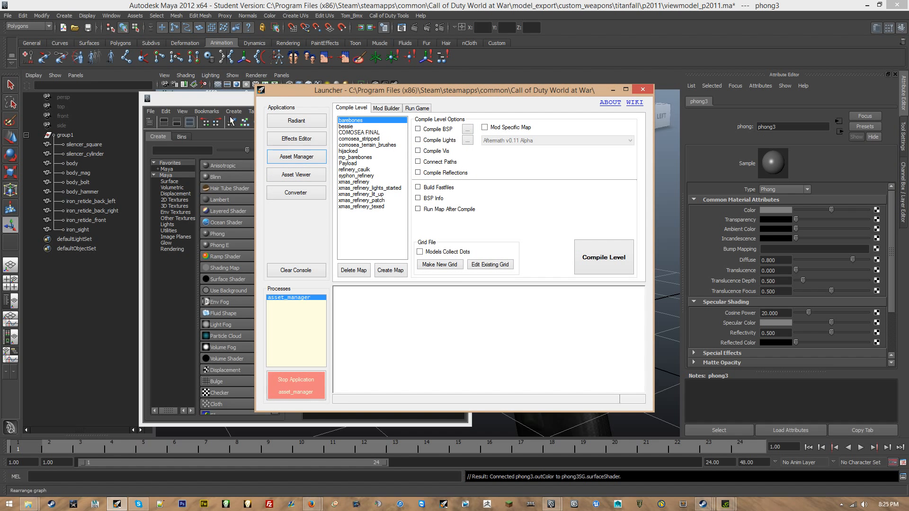
{"action": "left_click", "coordinate": [214, 94]}
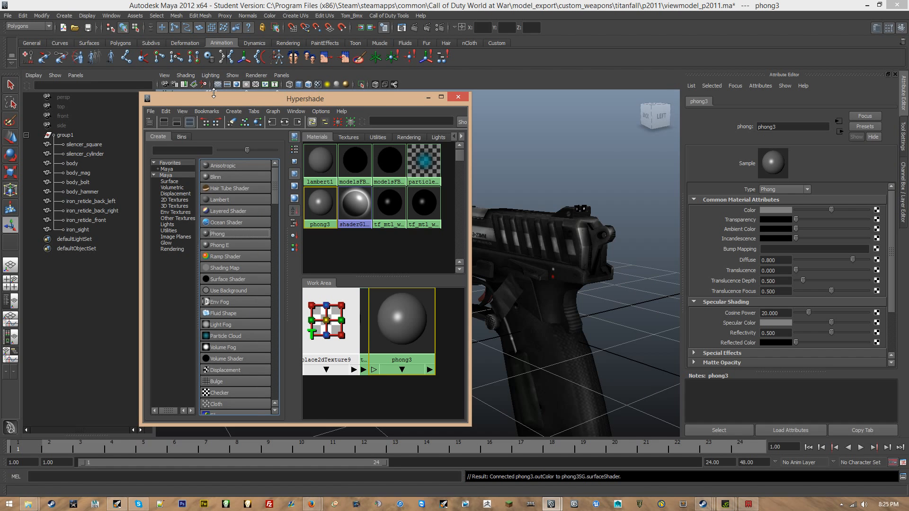
{"action": "left_click", "coordinate": [749, 504]}
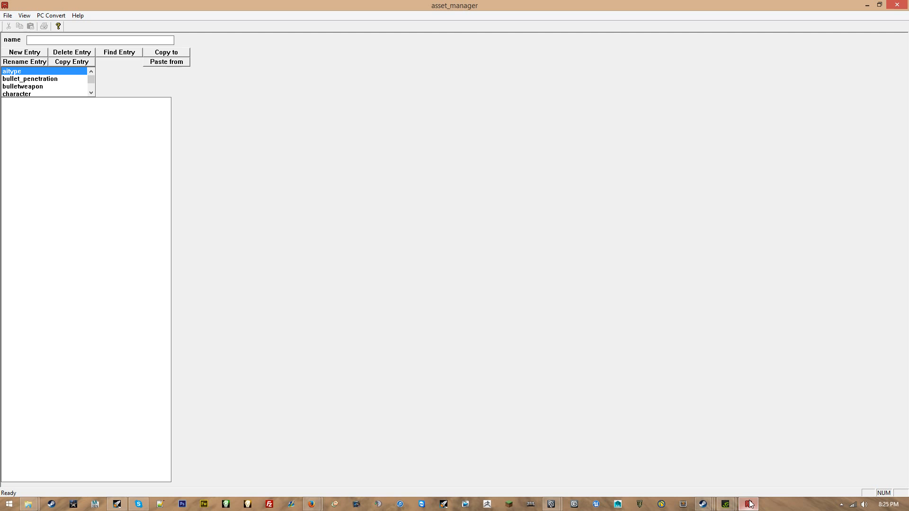
Open custom_model_assets.gdt in Asset Manager, and replace it with custom_weapons_assets.gdt.
{"action": "left_click", "coordinate": [8, 15]}
{"action": "left_click", "coordinate": [40, 89]}
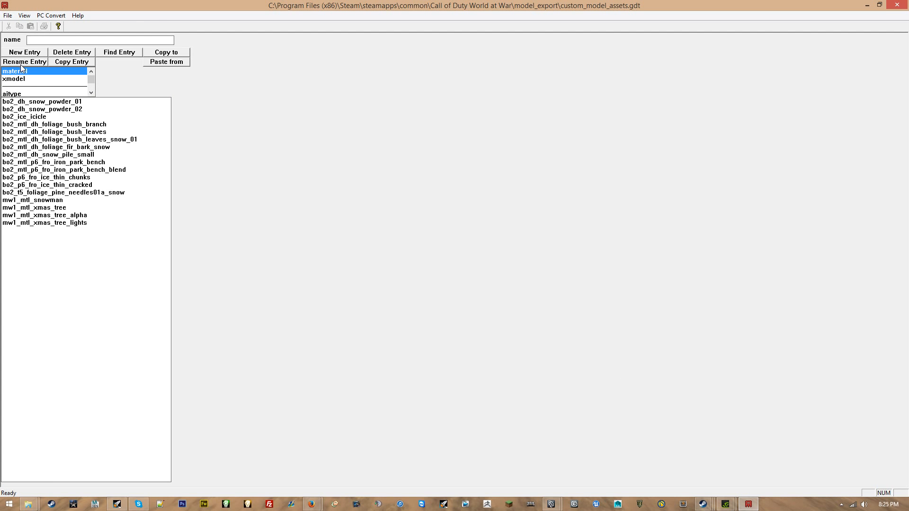
{"action": "left_click", "coordinate": [8, 16]}
{"action": "left_click", "coordinate": [145, 112]}
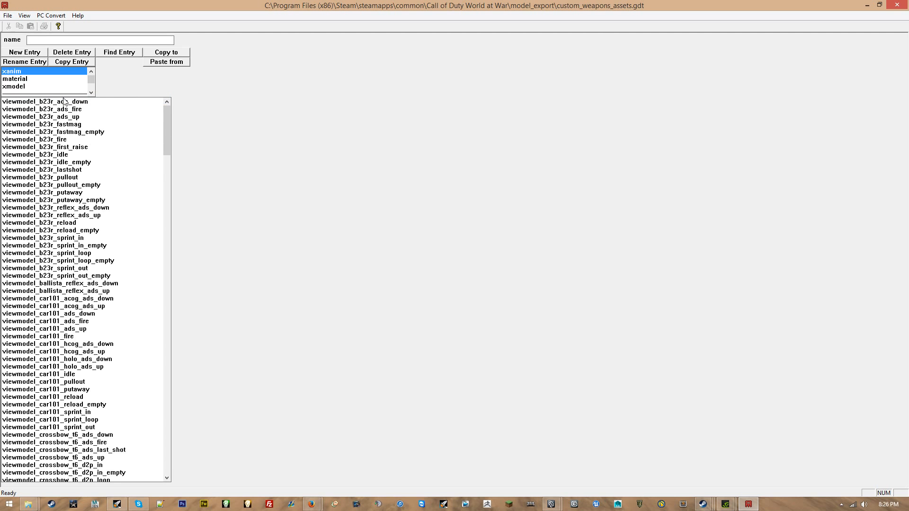
Find the tf_mtl_weapon_med_cylinder_silencer entry among the material assets and copy its name.
{"action": "left_click", "coordinate": [34, 79]}
{"action": "left_click_drag", "start_coordinate": [166, 134], "coordinate": [144, 379]}
{"action": "left_click", "coordinate": [95, 435]}
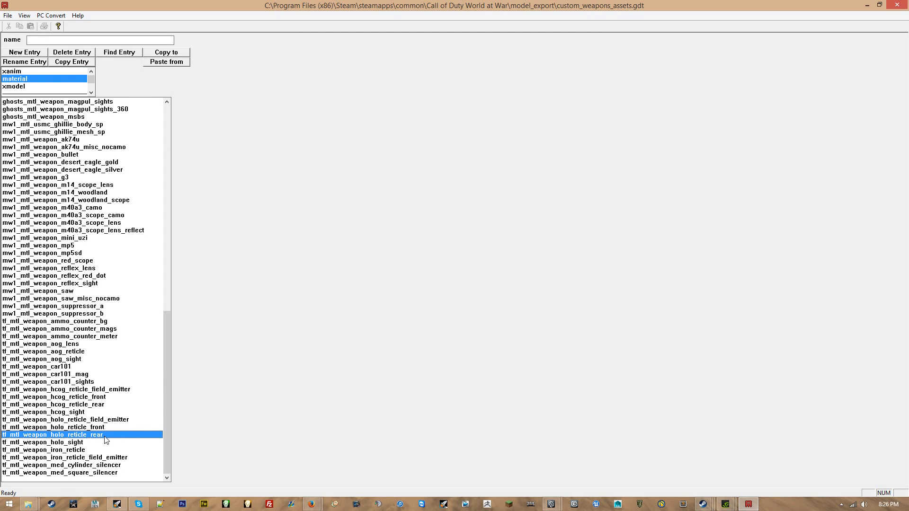
{"action": "left_click", "coordinate": [103, 466]}
{"action": "double_click", "coordinate": [153, 41]}
{"action": "key", "text": "ctrl+c"}
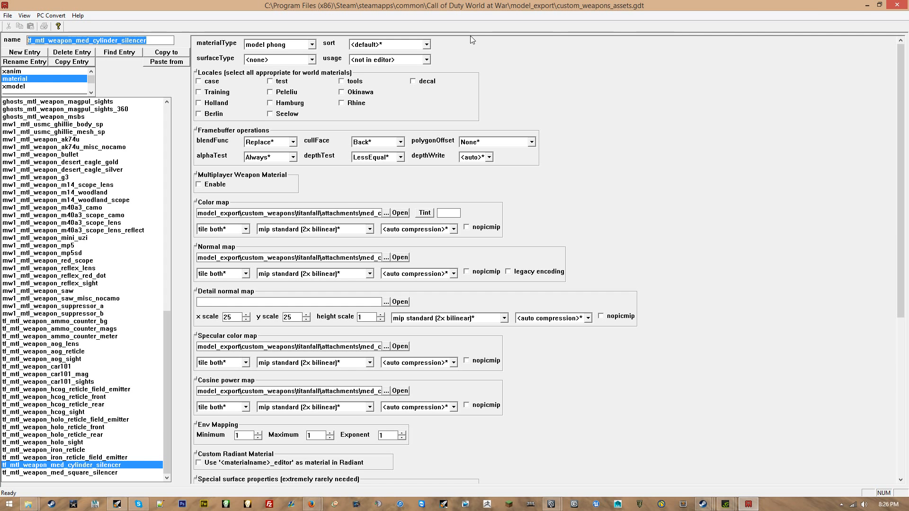
Return to Maya and name the new Phong material tf_mtl_weapon_sml_cylinder_silencer, based on the copied name.
{"action": "left_click", "coordinate": [867, 5]}
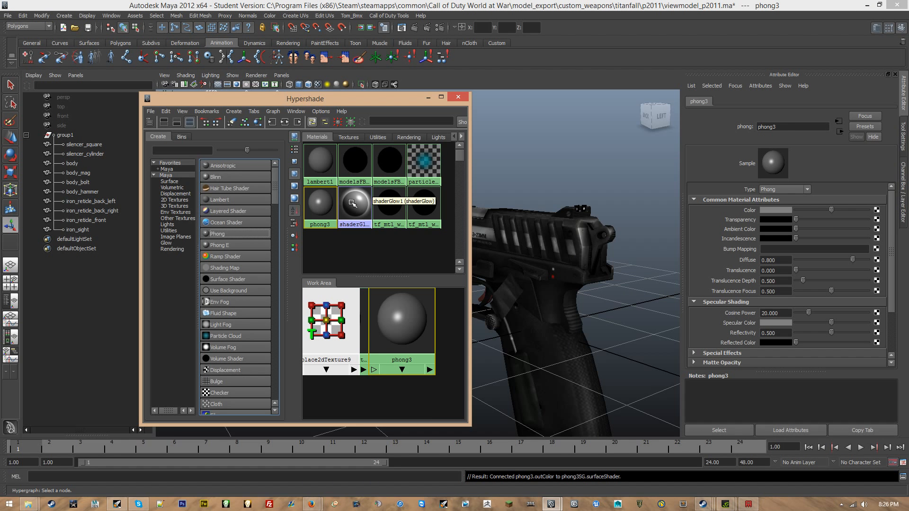
{"action": "double_click", "coordinate": [790, 127]}
{"action": "key", "text": "ctrl+v"}
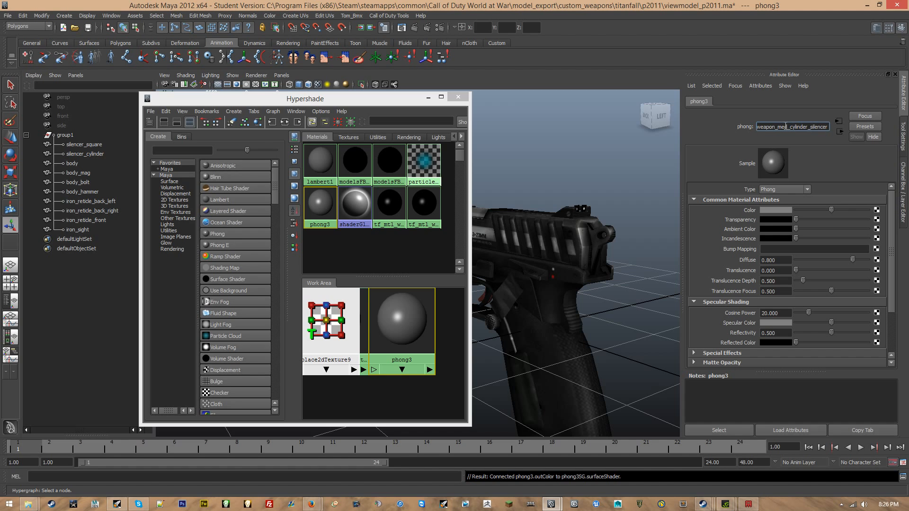
{"action": "type", "text": "sml"}
{"action": "left_click_drag", "start_coordinate": [813, 127], "coordinate": [850, 132]}
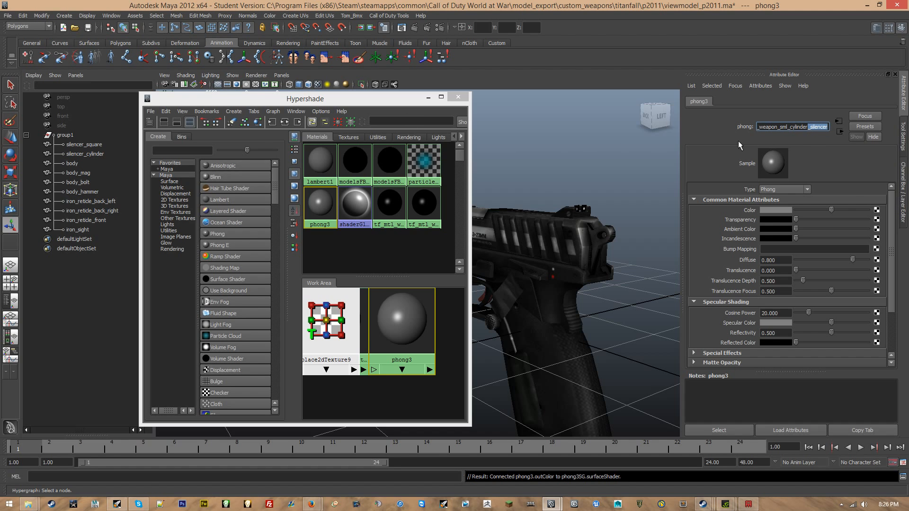
Try to connect a File texture with small_cylinder_suppressor_col.tga to the color of tf_mtl_weapon_sml_cylinder_silencer.
{"action": "left_click", "coordinate": [877, 210]}
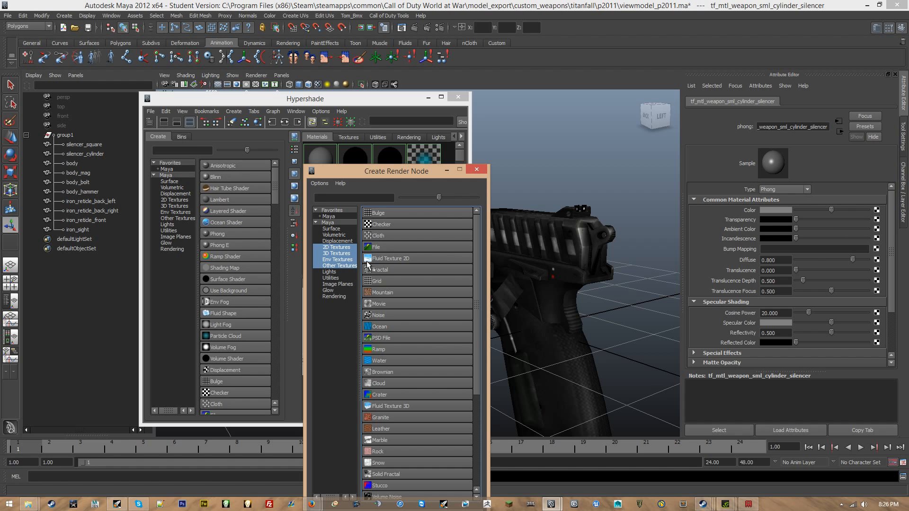
{"action": "left_click", "coordinate": [381, 250]}
{"action": "left_click", "coordinate": [866, 233]}
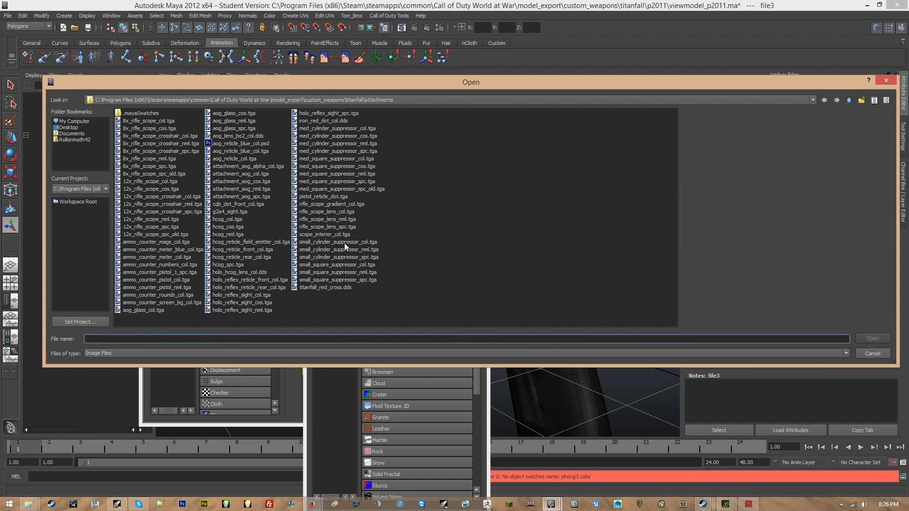
{"action": "double_click", "coordinate": [344, 243]}
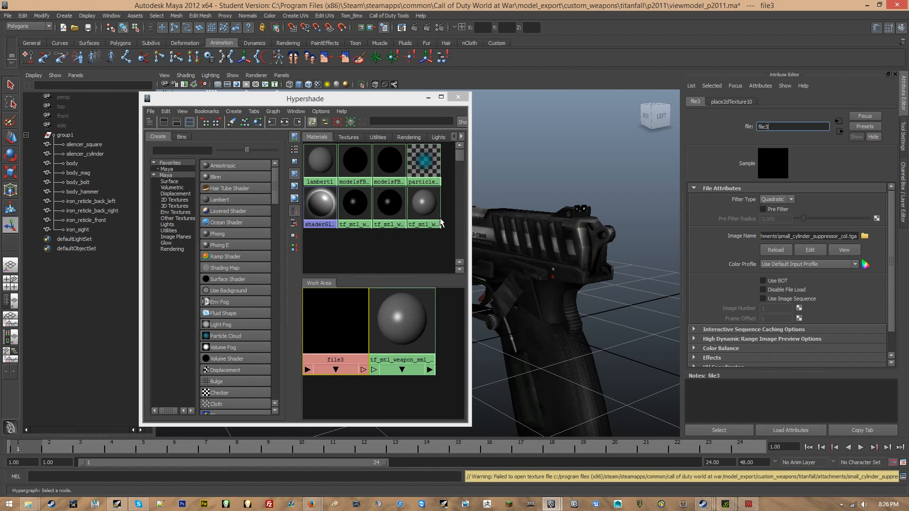
Assign the tf_mtl_weapon_sml_cylinder_silencer material to the silencer_cylinder mesh.
{"action": "left_click_drag", "start_coordinate": [374, 104], "coordinate": [448, 122]}
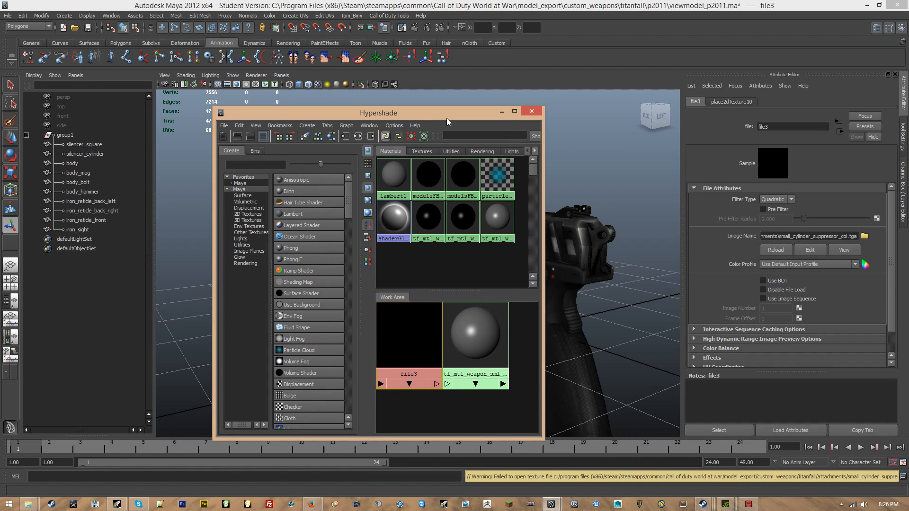
{"action": "left_click", "coordinate": [99, 154]}
{"action": "right_click_drag", "start_coordinate": [471, 218], "coordinate": [476, 199]}
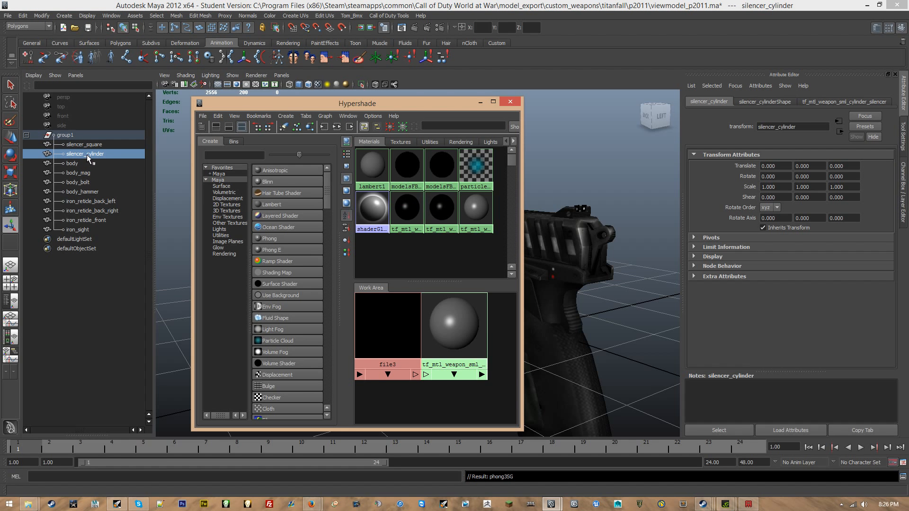
Connect a File texture with small_cylinder_suppressor_col.tga to the color of the tf_mtl_weapon_sml_cylinder_silencer material.
{"action": "left_click", "coordinate": [277, 238]}
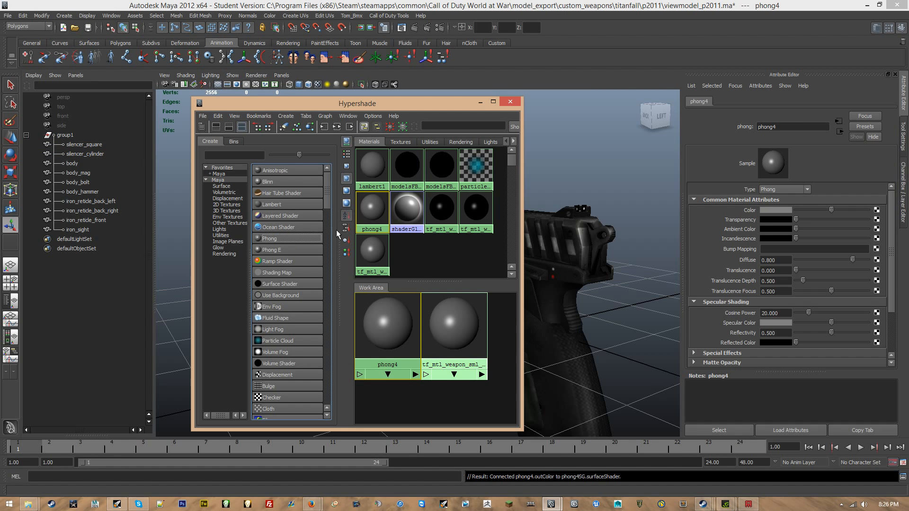
{"action": "left_click", "coordinate": [372, 251]}
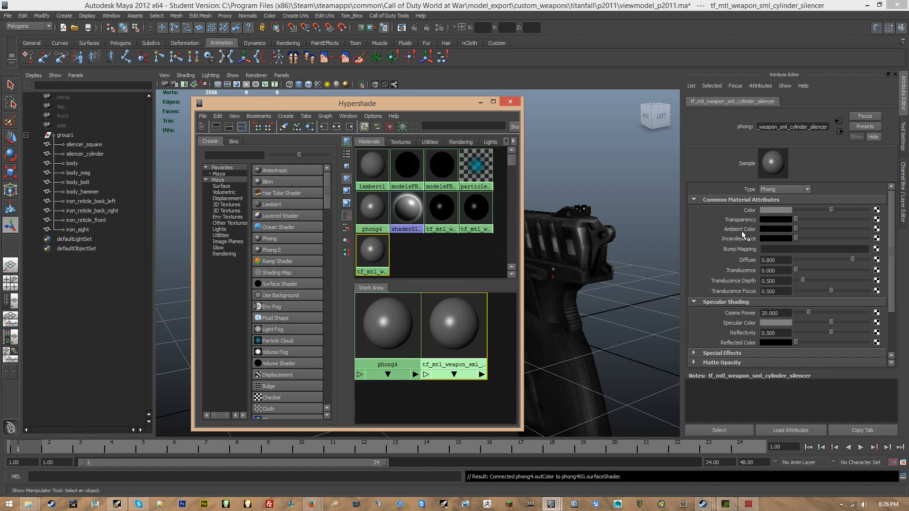
{"action": "left_click", "coordinate": [877, 211]}
{"action": "left_click", "coordinate": [401, 247]}
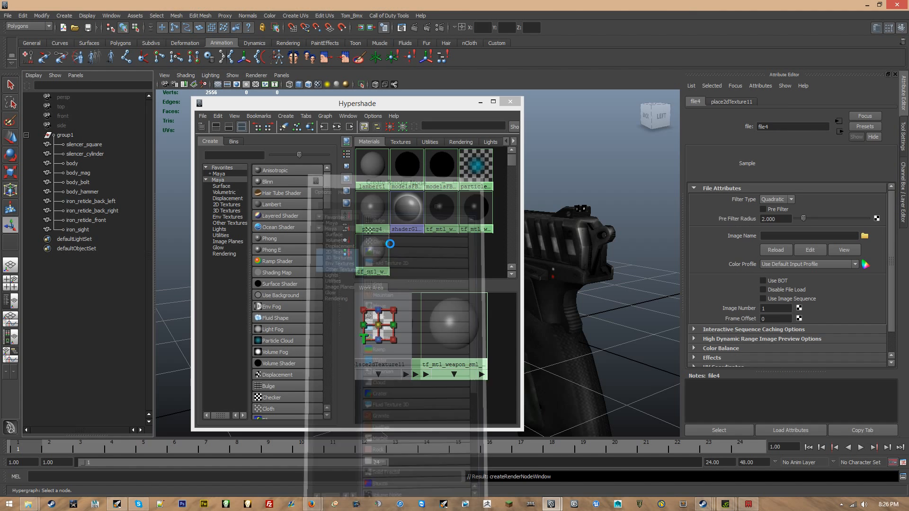
{"action": "left_click", "coordinate": [864, 236]}
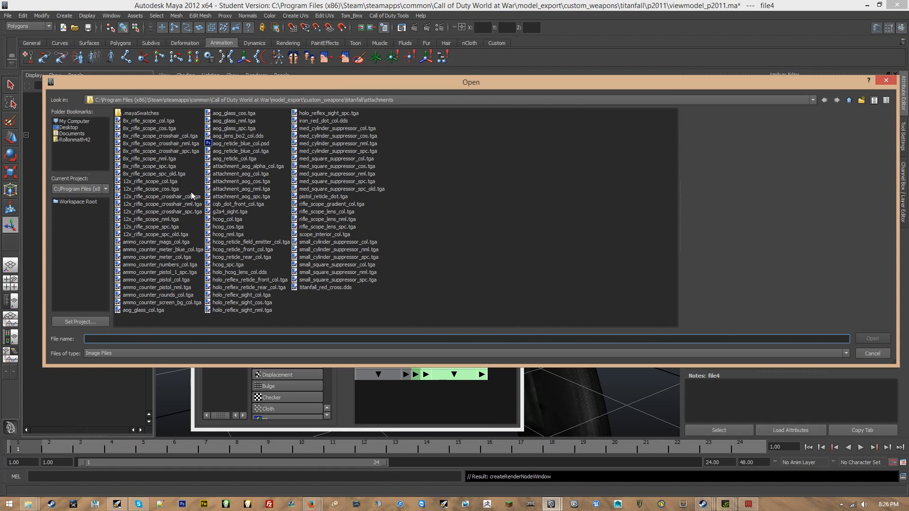
{"action": "left_click", "coordinate": [353, 242]}
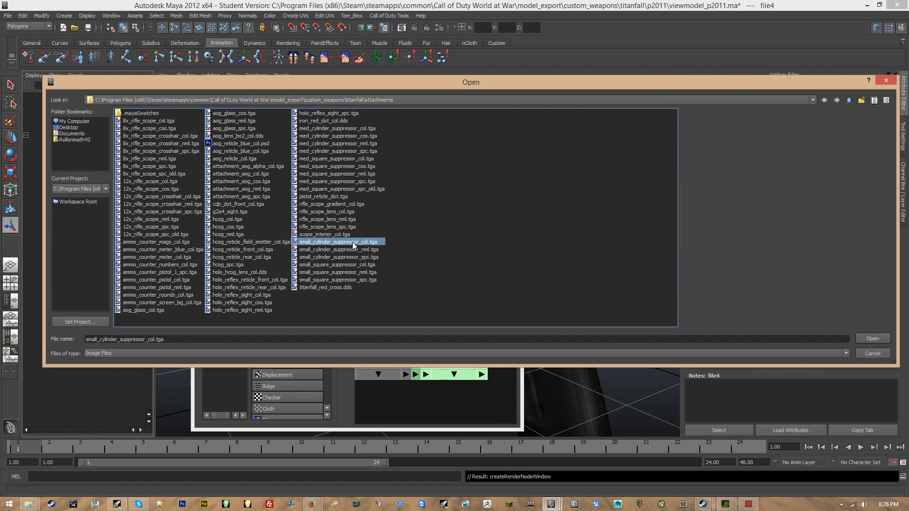
{"action": "double_click", "coordinate": [362, 242]}
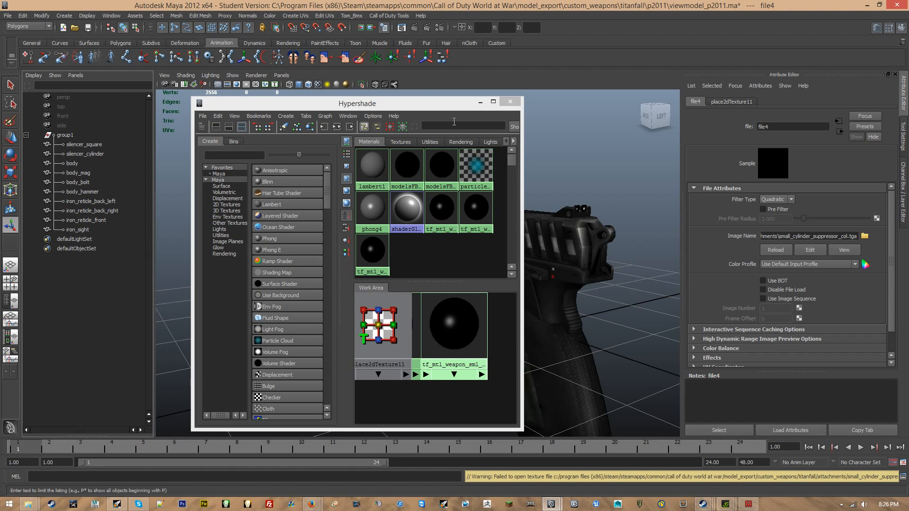
Reassign tf_mtl_weapon_sml_cylinder_silencer to the silencer_cylinder mesh and delete the unused shading nodes.
{"action": "left_click_drag", "start_coordinate": [386, 107], "coordinate": [619, 211]}
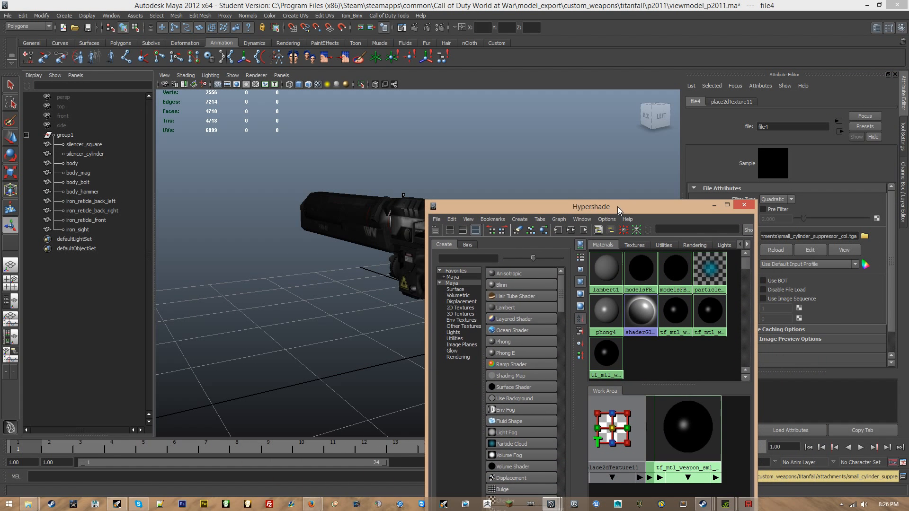
{"action": "left_click", "coordinate": [367, 214]}
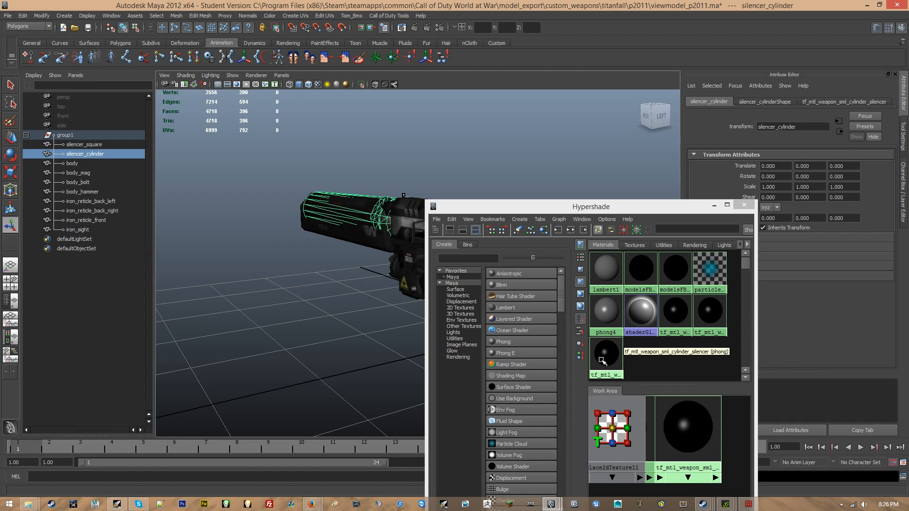
{"action": "right_click_drag", "start_coordinate": [603, 362], "coordinate": [603, 339]}
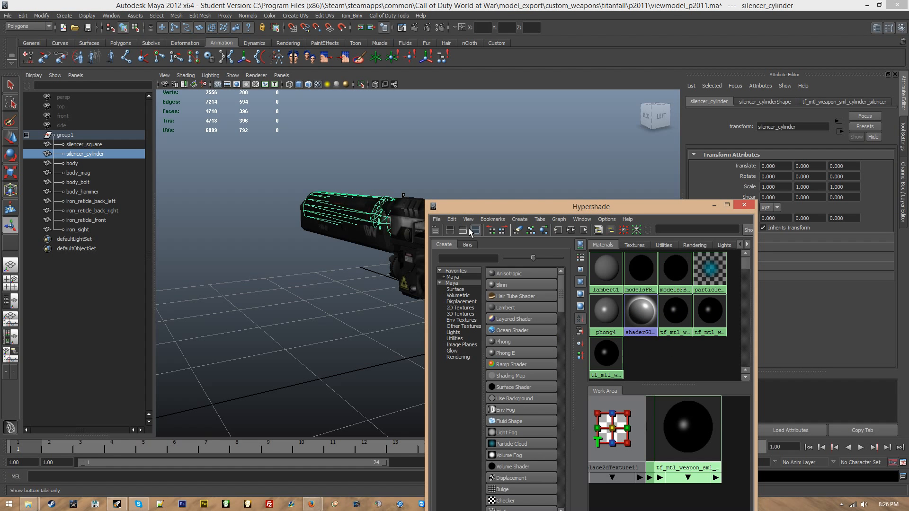
{"action": "left_click", "coordinate": [452, 219]}
{"action": "left_click", "coordinate": [474, 242]}
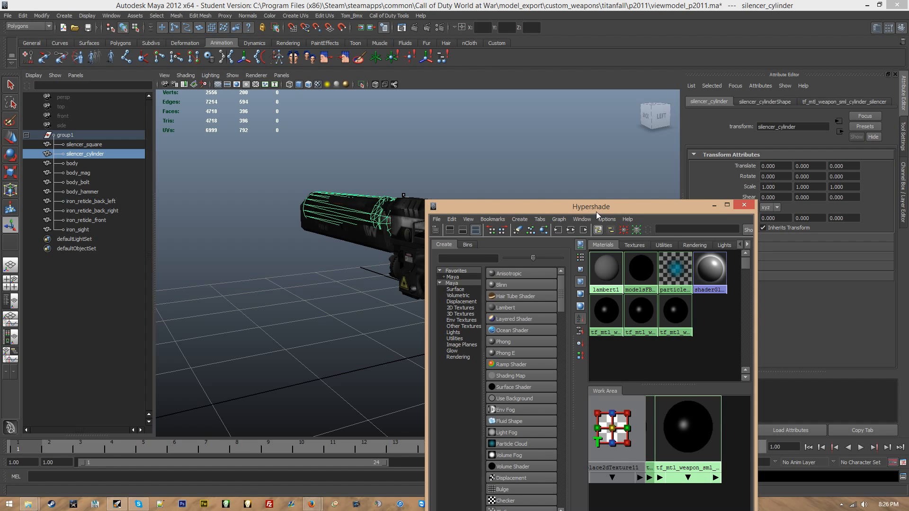
Create a Phong material and name it tf_mtl_weapon_sml_cylinder_square, adapting the copied cylinder silencer name.
{"action": "left_click_drag", "start_coordinate": [596, 208], "coordinate": [256, 95]}
{"action": "left_click_drag", "start_coordinate": [417, 188], "coordinate": [441, 188]}
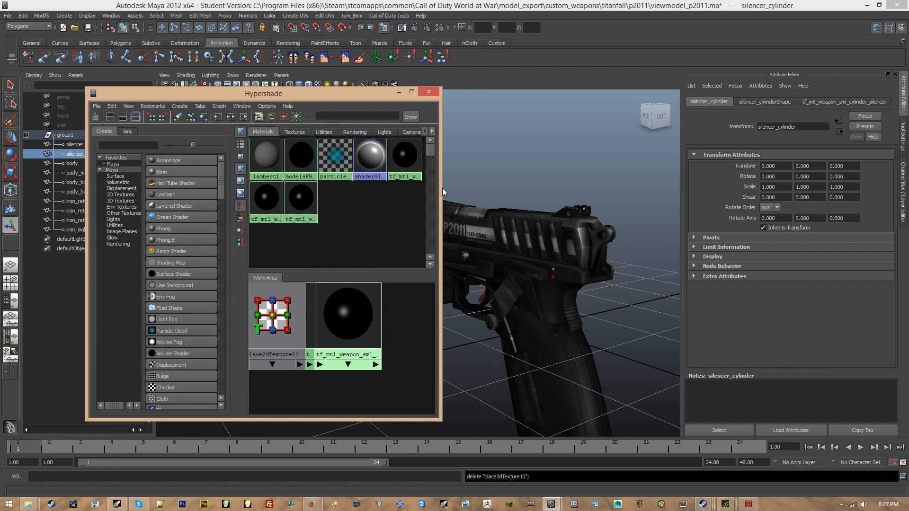
{"action": "left_click", "coordinate": [164, 229]}
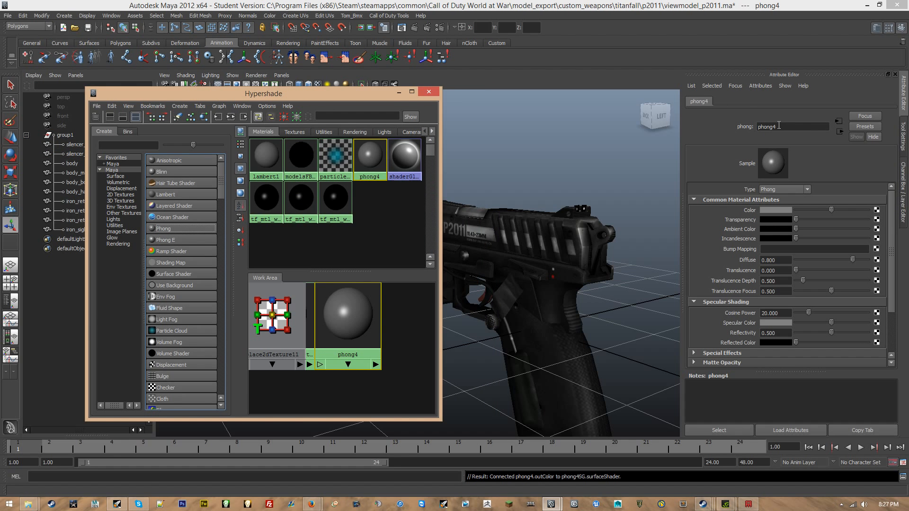
{"action": "left_click_drag", "start_coordinate": [779, 126], "coordinate": [682, 122]}
{"action": "key", "text": "ctrl+v"}
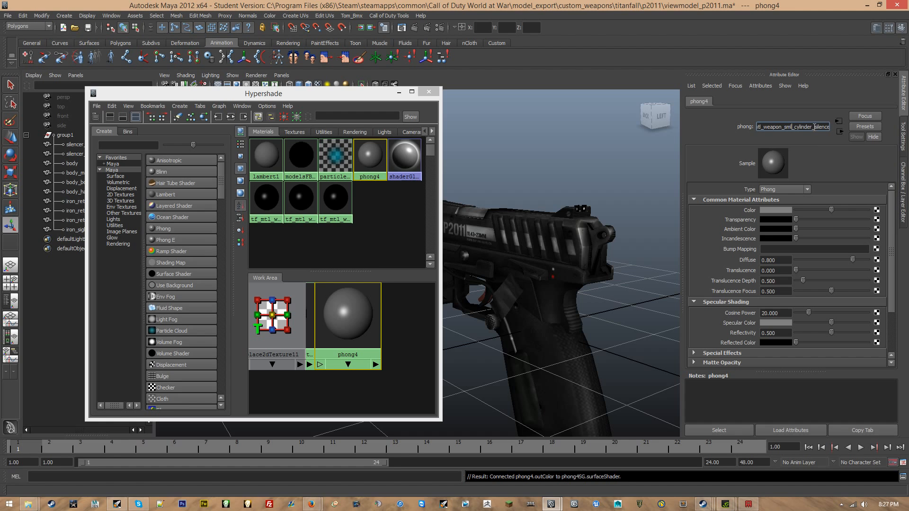
{"action": "left_click_drag", "start_coordinate": [815, 126], "coordinate": [846, 128]}
{"action": "type", "text": "square"}
{"action": "key", "text": "Return"}
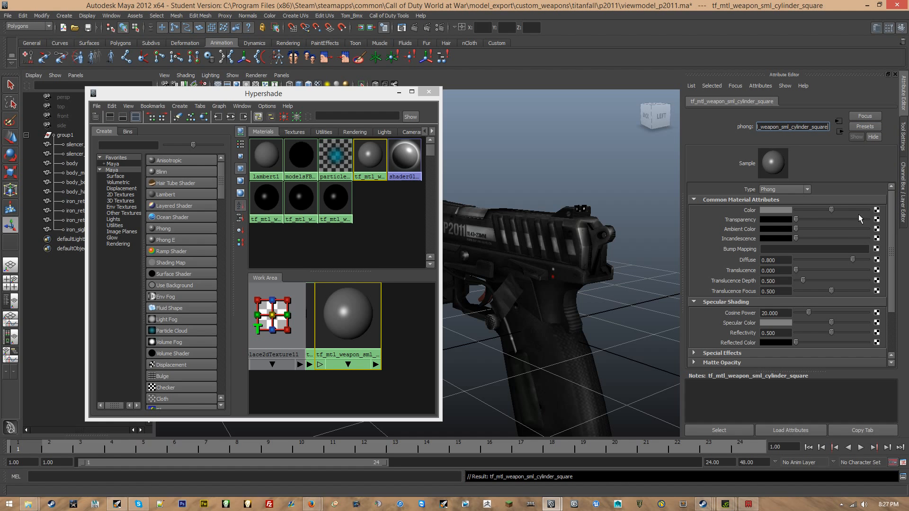
Connect a File texture with med_square_suppressor_col.tga to the color of tf_mtl_weapon_sml_cylinder_square.
{"action": "left_click", "coordinate": [877, 210]}
{"action": "left_click", "coordinate": [404, 243]}
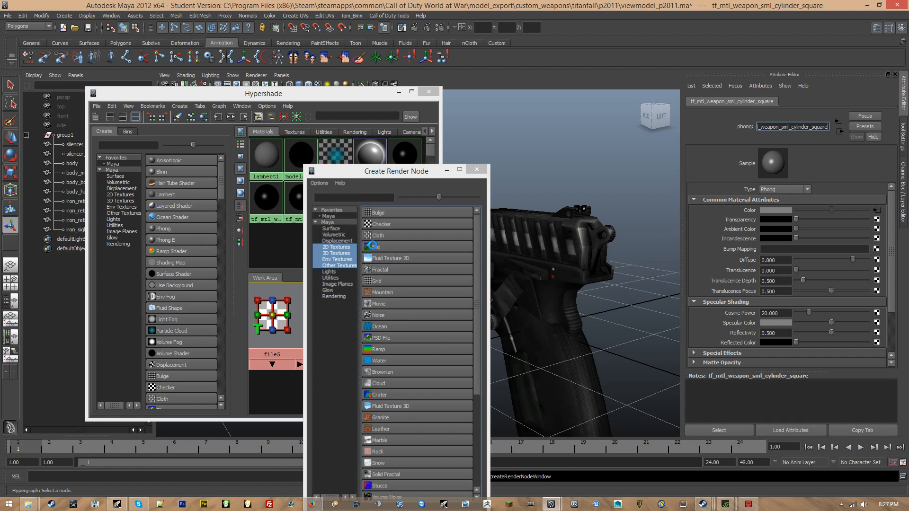
{"action": "left_click", "coordinate": [865, 235]}
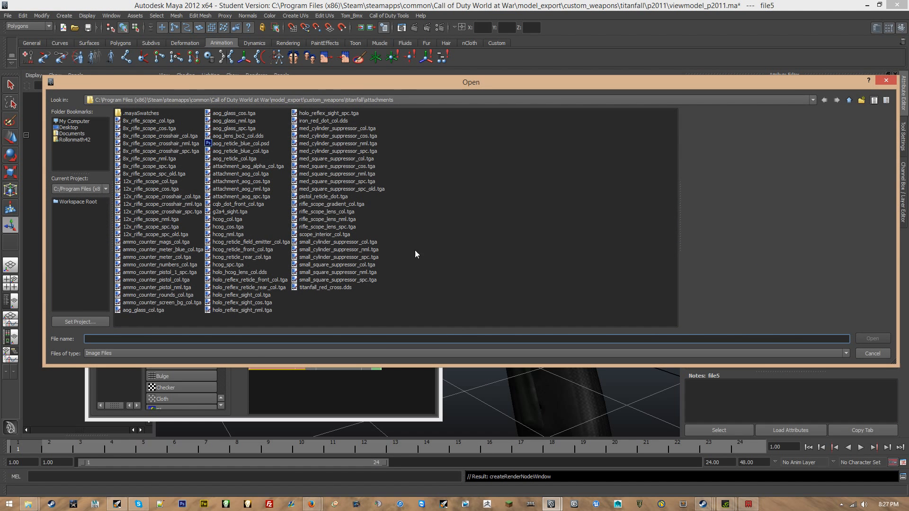
{"action": "double_click", "coordinate": [351, 160]}
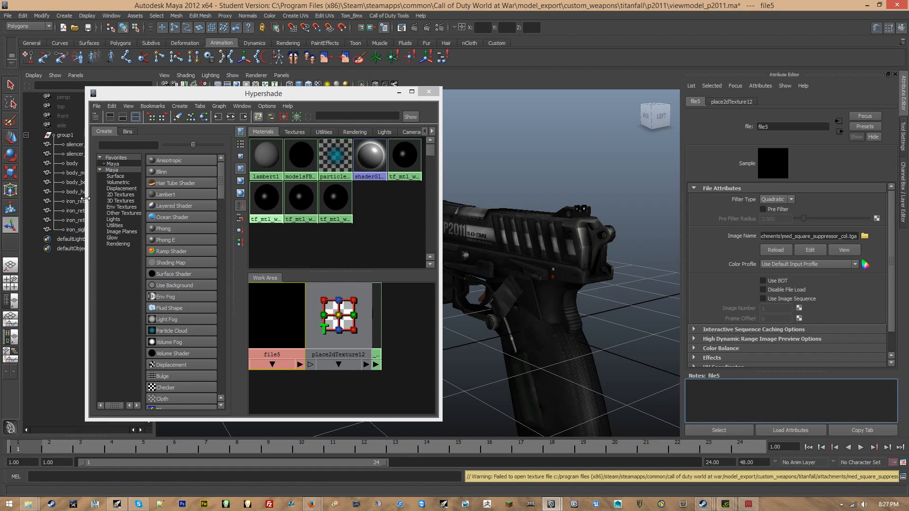
Assign the tf_mtl_weapon_p2011 material to the silencer_square mesh.
{"action": "left_click_drag", "start_coordinate": [180, 95], "coordinate": [305, 94]}
{"action": "left_click", "coordinate": [101, 146]}
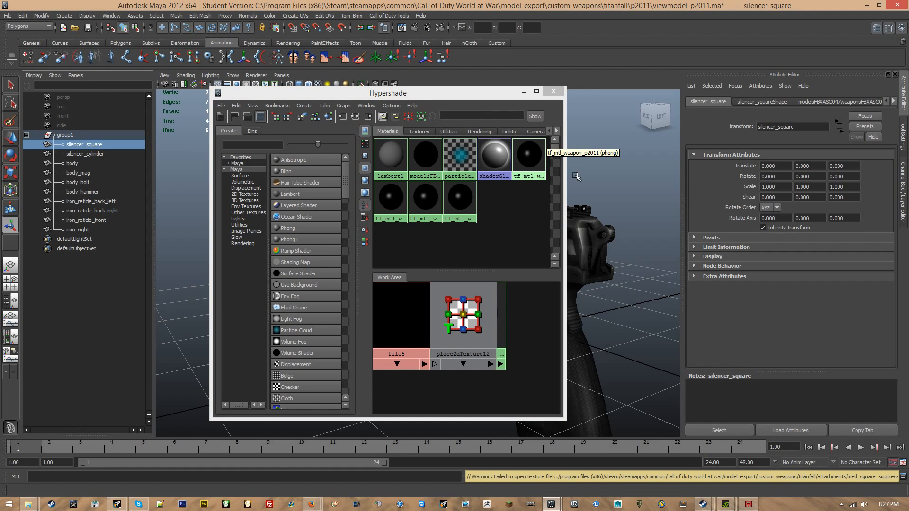
{"action": "right_click", "coordinate": [526, 155]}
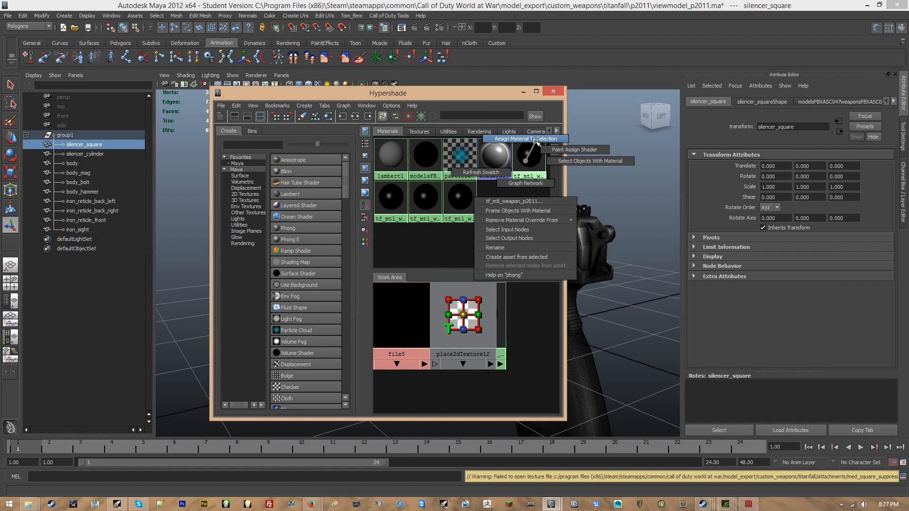
{"action": "left_click", "coordinate": [537, 139]}
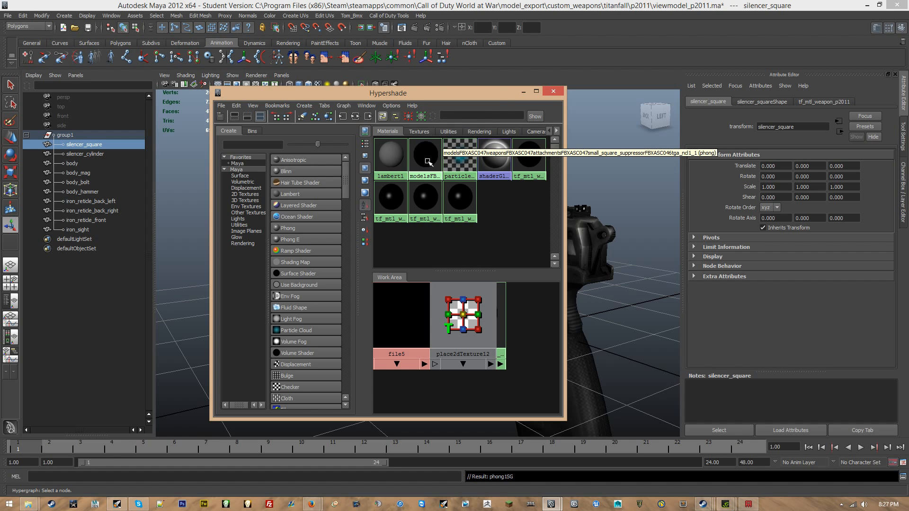
Delete the unused shading nodes, clear the selection and close the Hypershade.
{"action": "left_click", "coordinate": [238, 105]}
{"action": "left_click", "coordinate": [258, 127]}
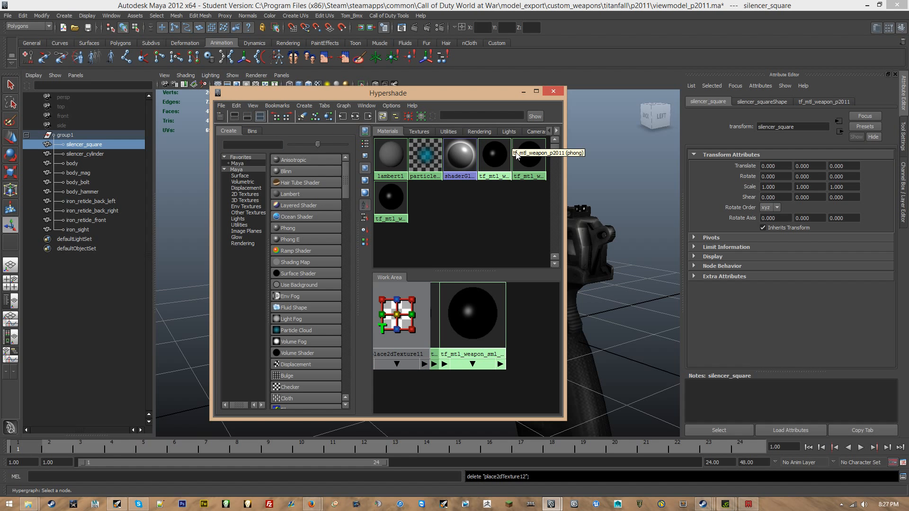
{"action": "left_click", "coordinate": [503, 231]}
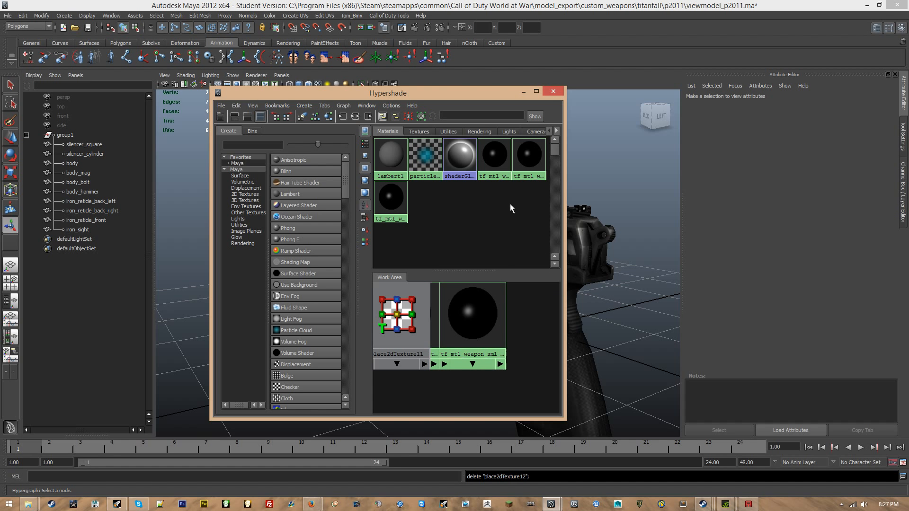
{"action": "left_click", "coordinate": [553, 91]}
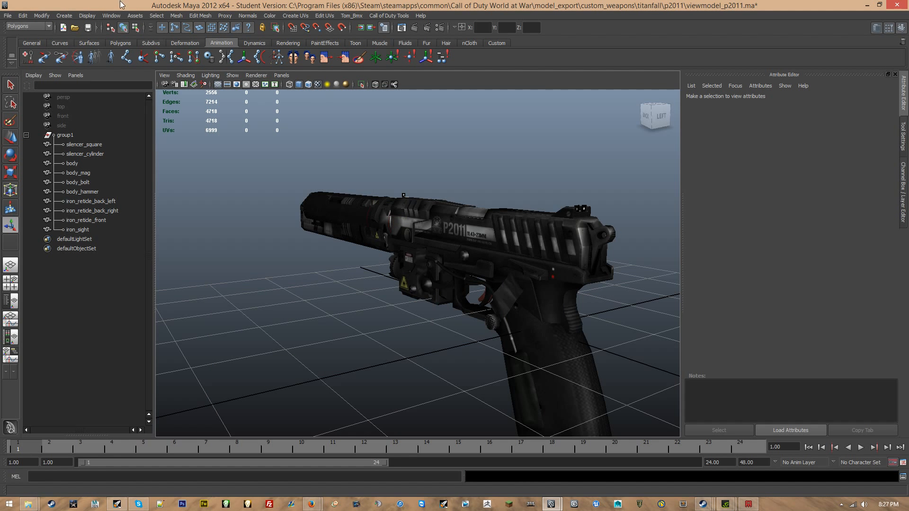
Reopen the Hypershade and create a new Phong material named tf_mtl_weapon_sml_cylinder_square.
{"action": "left_click", "coordinate": [118, 18]}
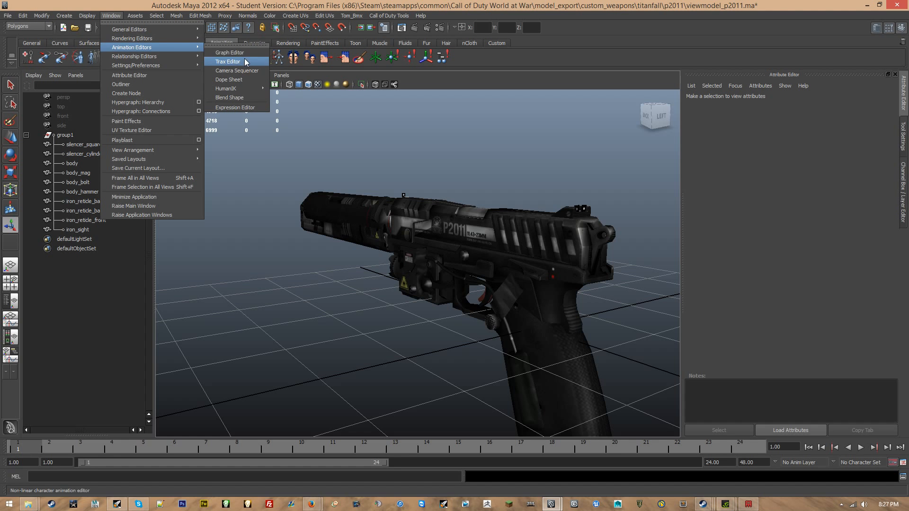
{"action": "mouse_move", "coordinate": [151, 38]}
{"action": "left_click", "coordinate": [245, 63]}
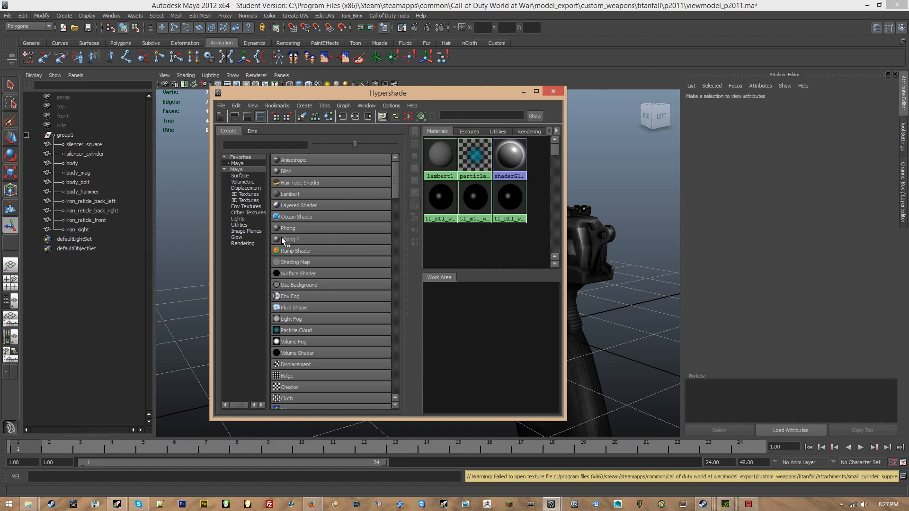
{"action": "left_click", "coordinate": [288, 228]}
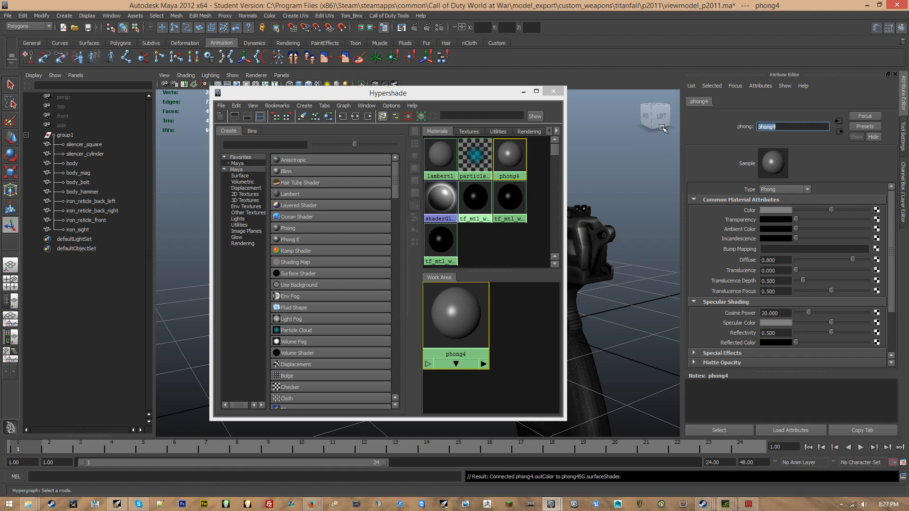
{"action": "type", "text": "weapon_mag_cylinder_silencer"}
{"action": "type", "text": "sml"}
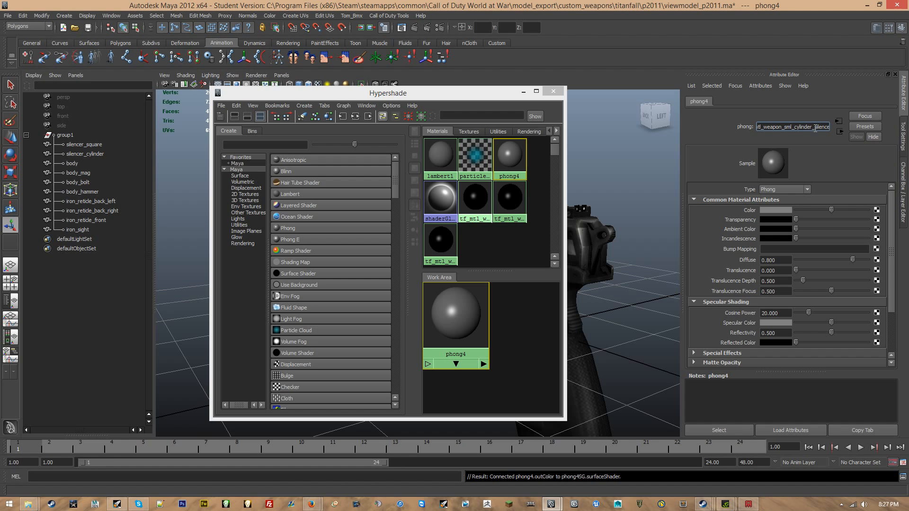
{"action": "left_click_drag", "start_coordinate": [816, 126], "coordinate": [834, 127]}
{"action": "type", "text": "squar"}
Try to connect a File texture with small_square_suppressor_col.tga to the color of the new square silencer material.
{"action": "left_click", "coordinate": [877, 210]}
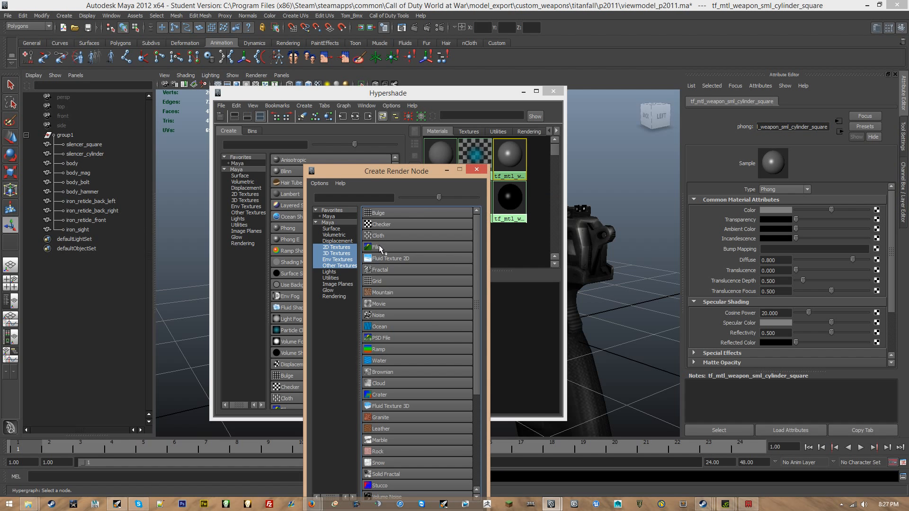
{"action": "left_click", "coordinate": [379, 247]}
{"action": "left_click", "coordinate": [867, 237]}
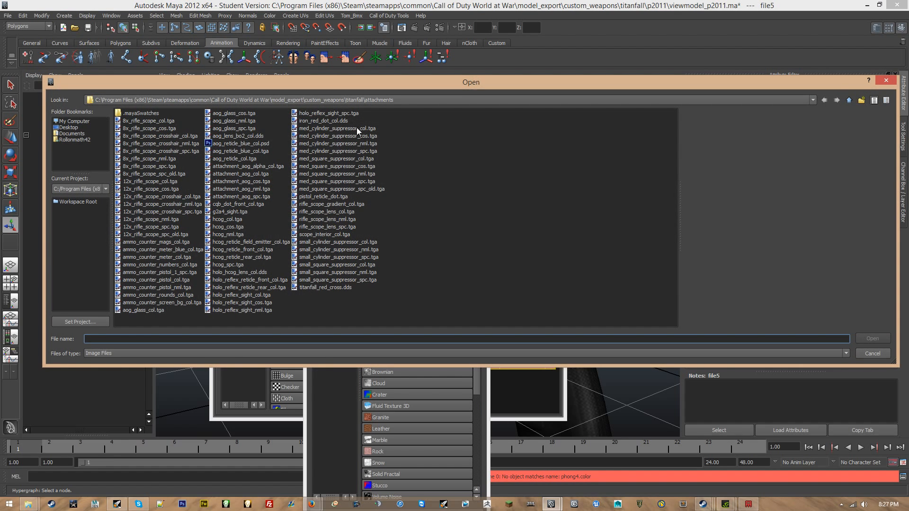
{"action": "double_click", "coordinate": [345, 265]}
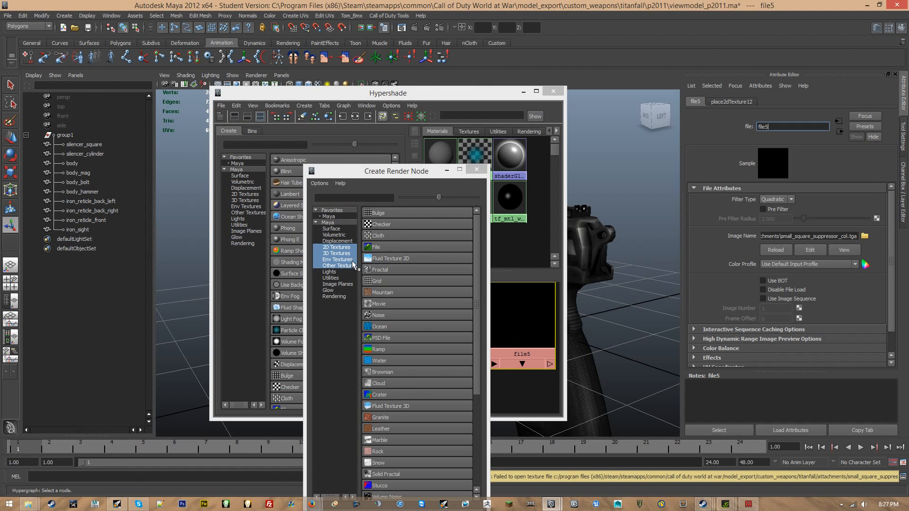
{"action": "left_click", "coordinate": [476, 170]}
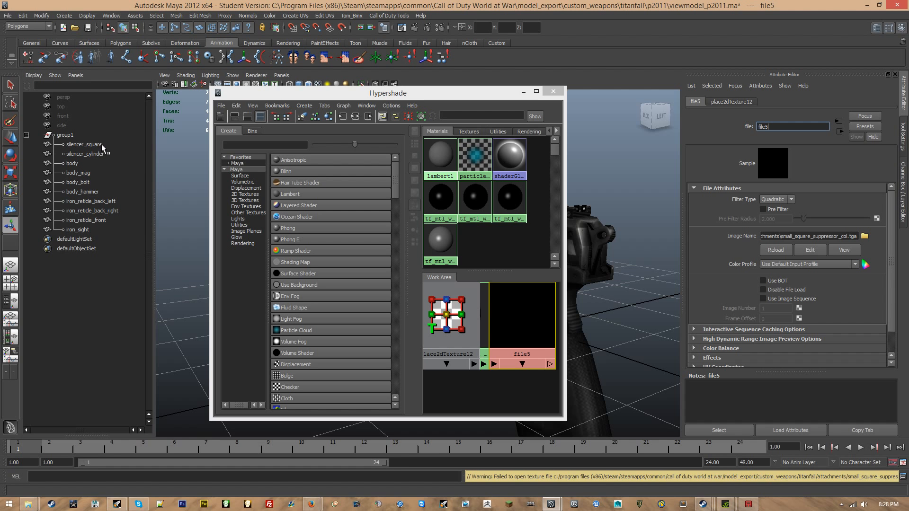
Assign tf_mtl_weapon_sml_cylinder_square to the silencer_square mesh and connect a File texture with small_square_suppressor_col.tga to the material's color.
{"action": "left_click", "coordinate": [84, 145]}
{"action": "right_click_drag", "start_coordinate": [437, 245], "coordinate": [443, 225]}
{"action": "left_click", "coordinate": [440, 241]}
{"action": "left_click", "coordinate": [876, 209]}
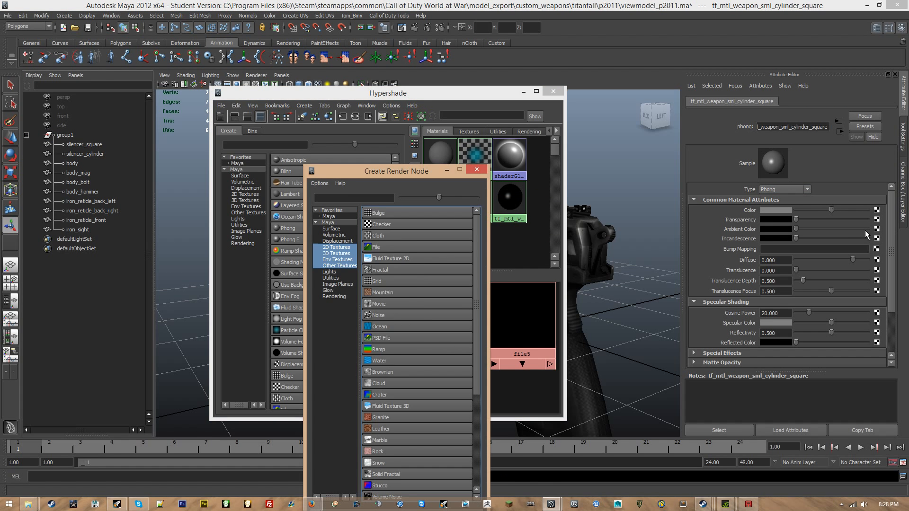
{"action": "left_click", "coordinate": [389, 246]}
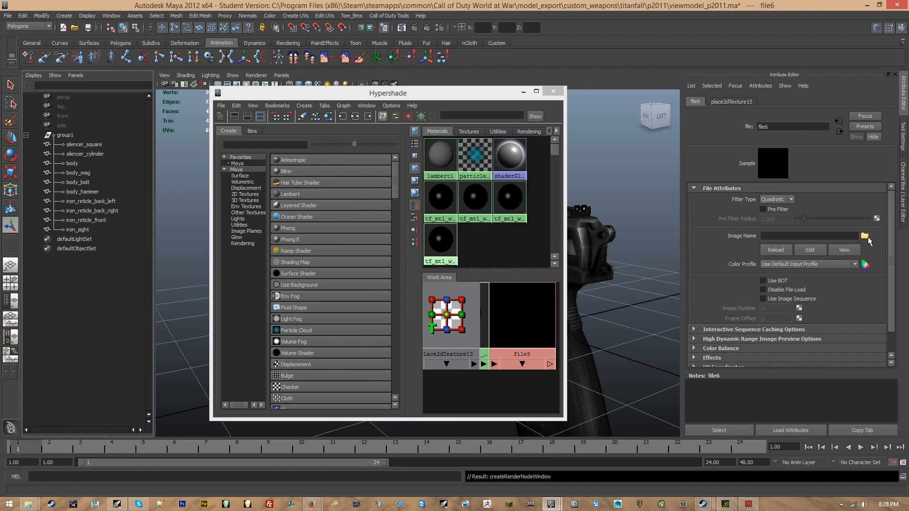
{"action": "left_click", "coordinate": [865, 236]}
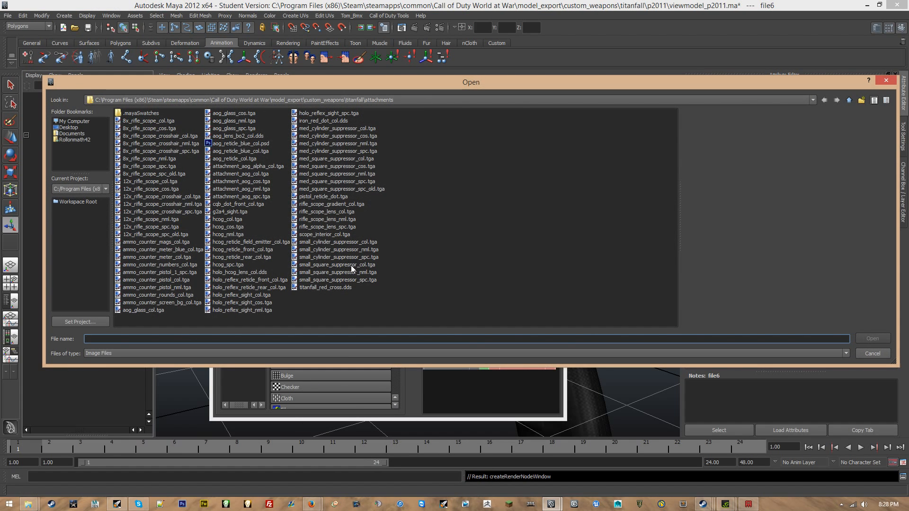
{"action": "double_click", "coordinate": [351, 265]}
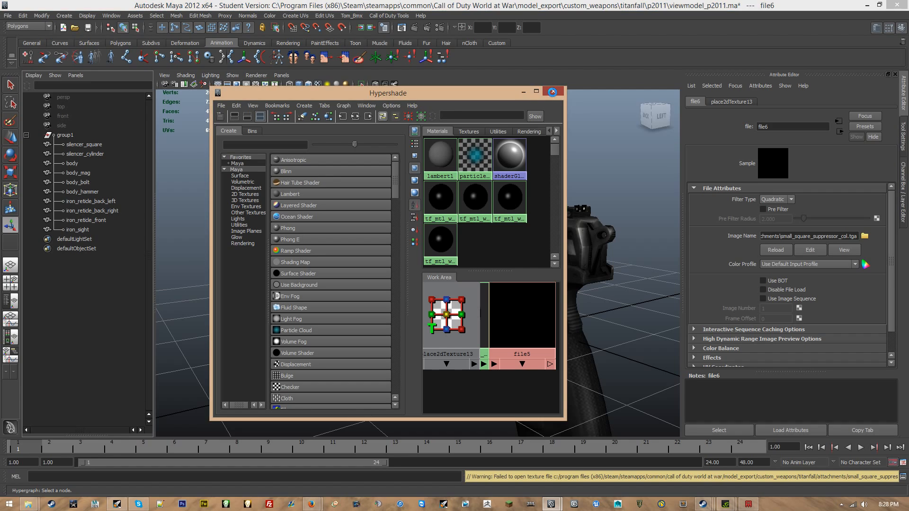
Close the Hypershade, clear the selection and inspect the textured pistol and silencer from the rear and the side.
{"action": "left_click", "coordinate": [552, 91]}
{"action": "left_click", "coordinate": [463, 156]}
{"action": "left_click_drag", "start_coordinate": [367, 212], "coordinate": [338, 268], "text": "alt"}
{"action": "scroll", "coordinate": [472, 207], "scroll_direction": "down", "scroll_amount": 5}
{"action": "scroll", "coordinate": [383, 215], "scroll_direction": "up", "scroll_amount": 6}
{"action": "scroll", "coordinate": [381, 216], "scroll_direction": "up", "scroll_amount": 4}
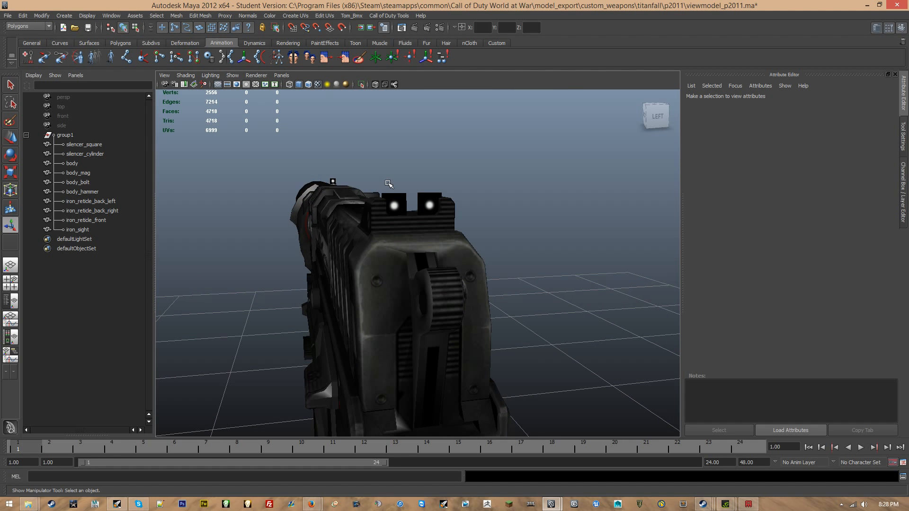
{"action": "scroll", "coordinate": [387, 185], "scroll_direction": "down", "scroll_amount": 5}
{"action": "left_click_drag", "start_coordinate": [383, 186], "coordinate": [470, 183], "text": "alt"}
{"action": "middle_click_drag", "start_coordinate": [450, 219], "coordinate": [497, 155], "text": "alt"}
{"action": "left_click_drag", "start_coordinate": [451, 185], "coordinate": [400, 206], "text": "alt"}
{"action": "scroll", "coordinate": [484, 175], "scroll_direction": "down", "scroll_amount": 5}
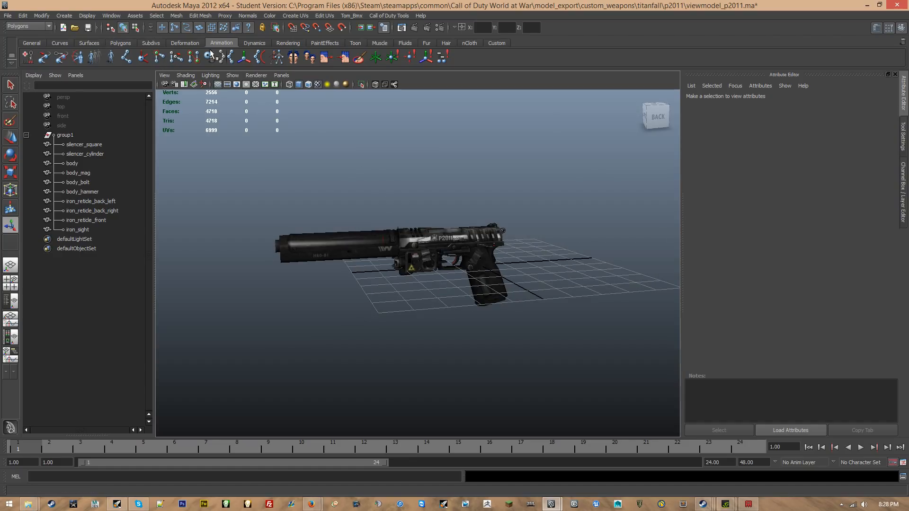
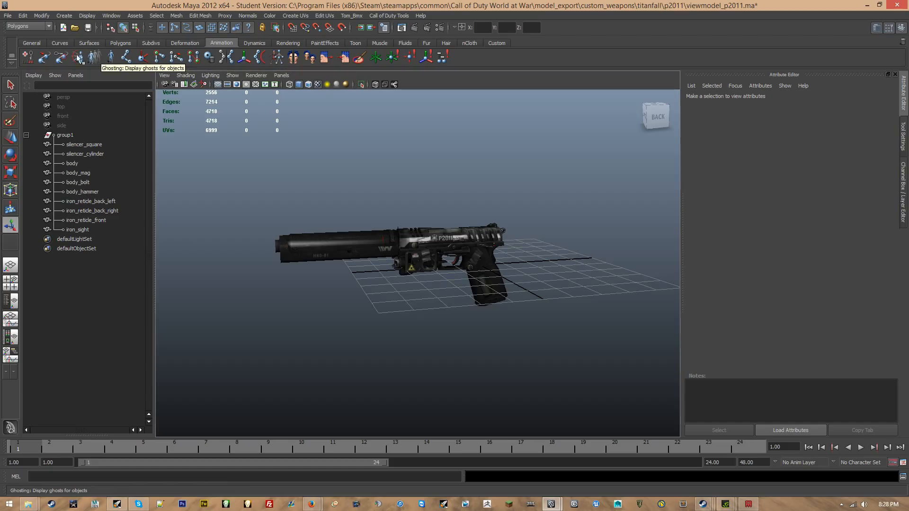
Place a new joint beneath the pistol with the Joint Tool and set its Translate X and Translate Y to 0.
{"action": "left_click", "coordinate": [125, 56]}
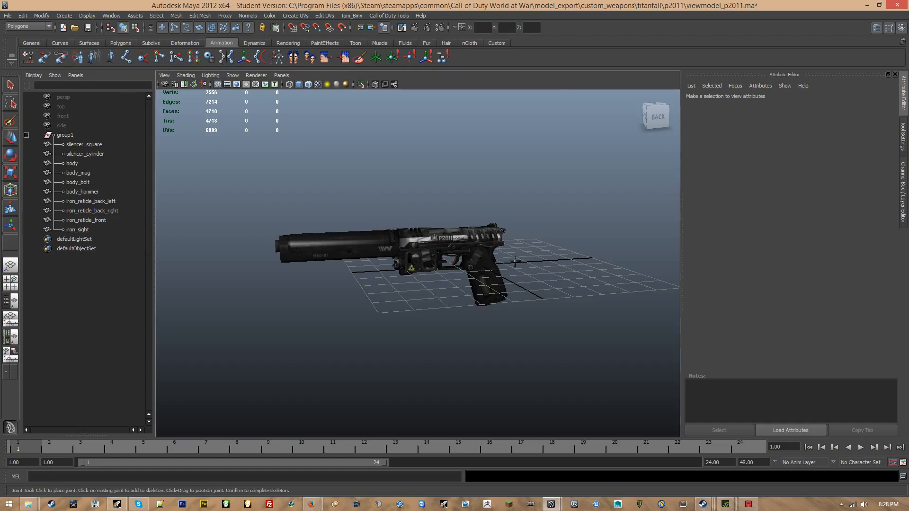
{"action": "middle_click_drag", "start_coordinate": [511, 257], "coordinate": [419, 265], "text": "alt"}
{"action": "key", "text": "ctrl+a"}
{"action": "scroll", "coordinate": [425, 249], "scroll_direction": "up", "scroll_amount": 6}
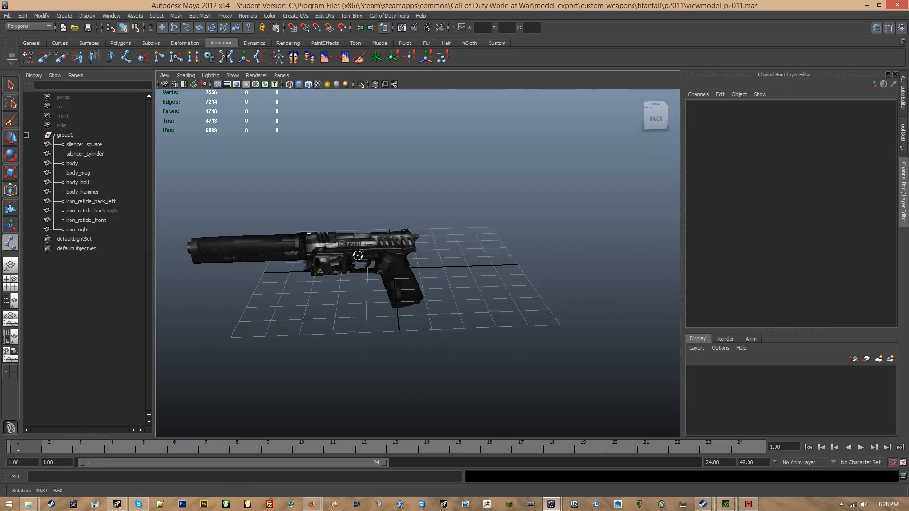
{"action": "left_click", "coordinate": [414, 268]}
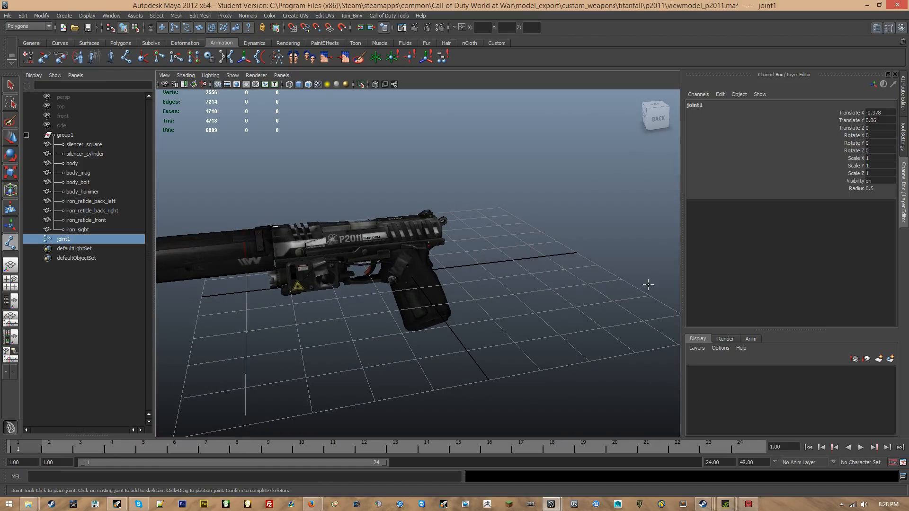
{"action": "key", "text": "t"}
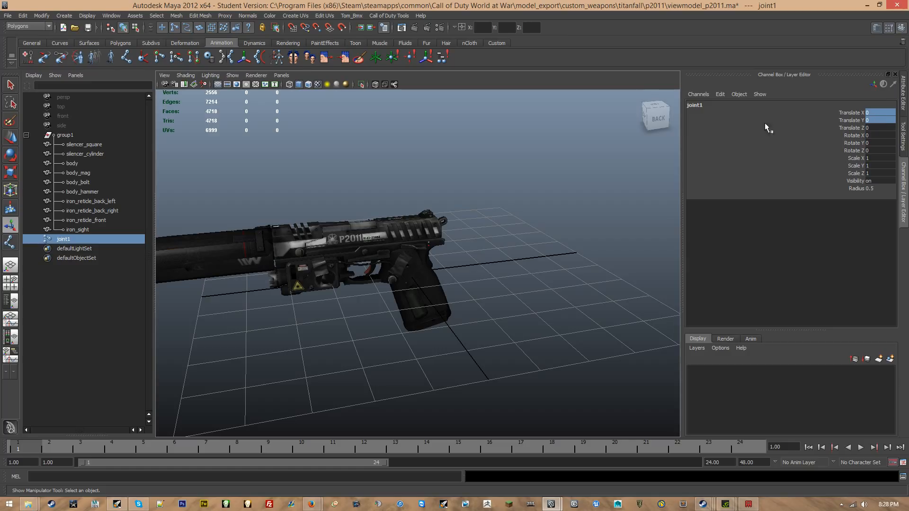
Rename the new joint j_gun and clear the selection.
{"action": "left_click", "coordinate": [740, 104]}
{"action": "type", "text": "j_gun"}
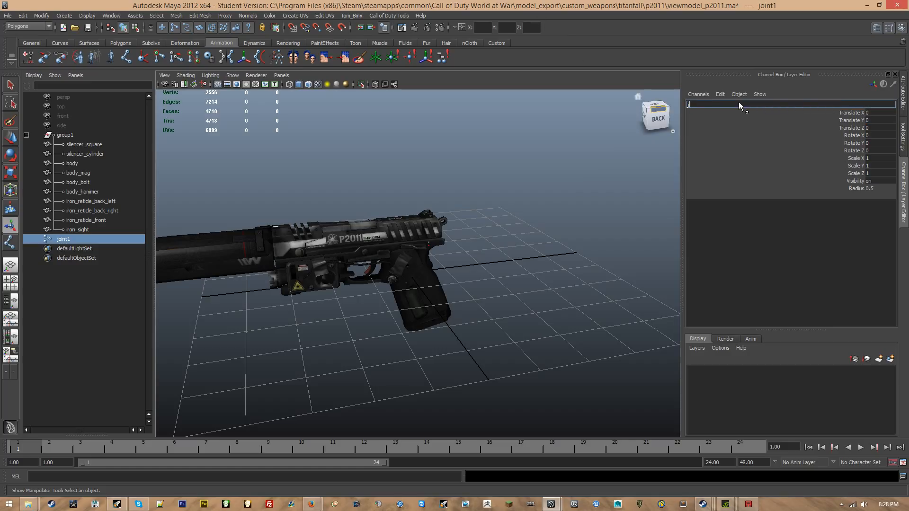
{"action": "key", "text": "Return"}
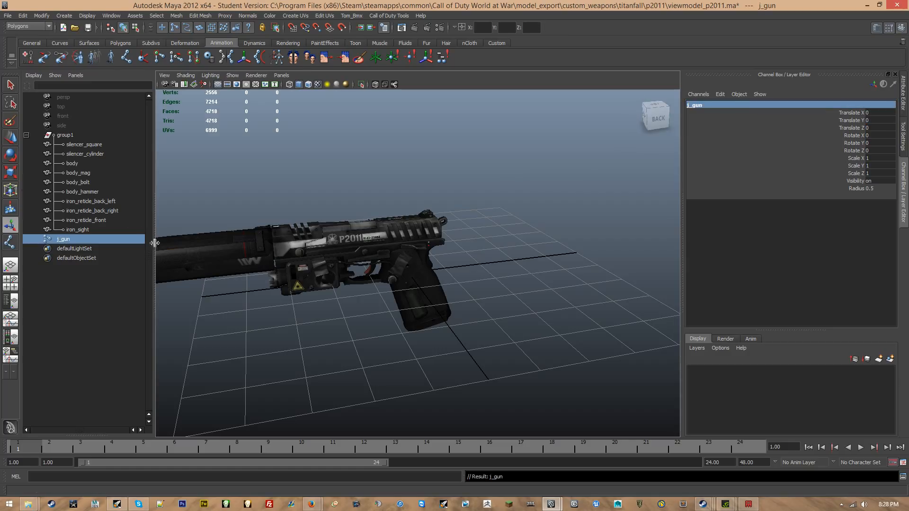
{"action": "left_click_drag", "start_coordinate": [285, 302], "coordinate": [268, 291], "text": "alt"}
{"action": "left_click", "coordinate": [118, 301]}
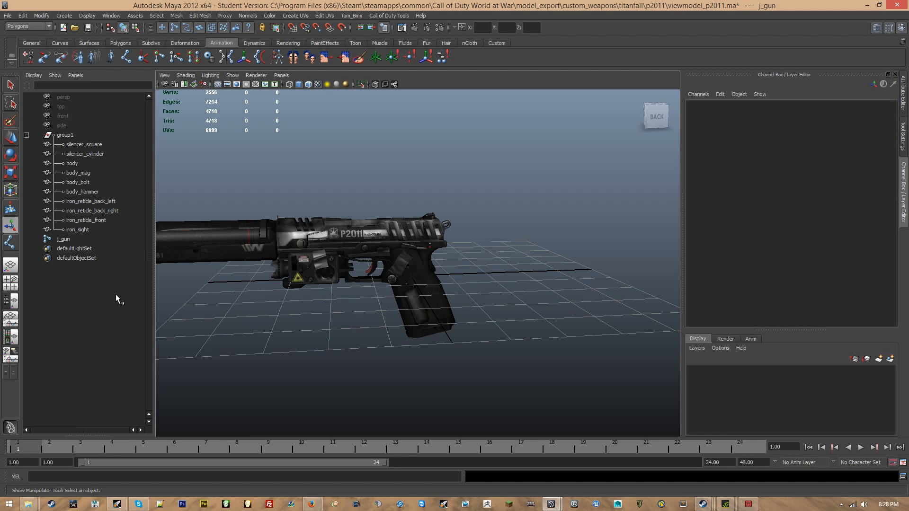
Place a second joint near the trigger guard, set its Translate Y to 0 and rename it tag_flash.
{"action": "left_click", "coordinate": [10, 244]}
{"action": "middle_click_drag", "start_coordinate": [257, 288], "coordinate": [379, 272], "text": "alt"}
{"action": "mouse_move", "coordinate": [379, 272]}
{"action": "left_mouse_down", "text": "alt"}
{"action": "mouse_move", "coordinate": [279, 278]}
{"action": "mouse_move", "coordinate": [368, 278]}
{"action": "left_mouse_up", "text": "alt"}
{"action": "left_click", "coordinate": [472, 277]}
{"action": "key", "text": "t"}
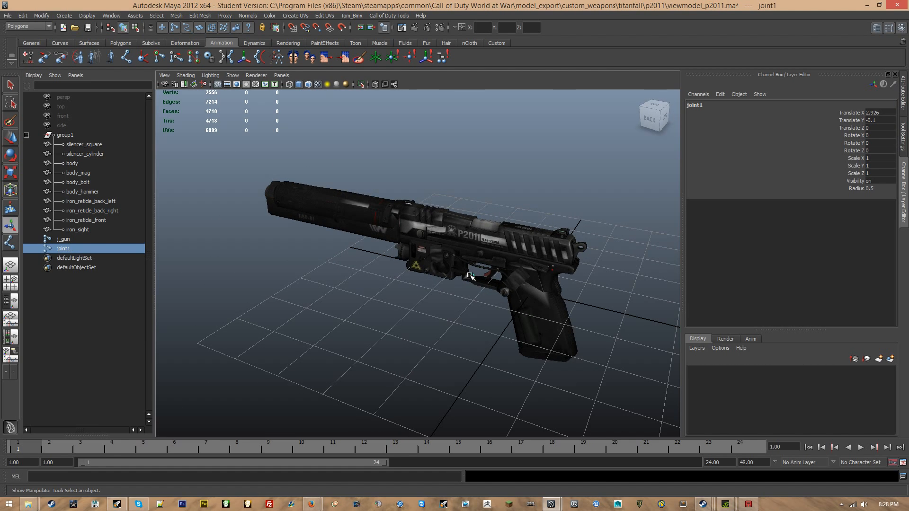
{"action": "left_click_drag", "start_coordinate": [464, 267], "coordinate": [408, 256], "text": "alt"}
{"action": "right_click_drag", "start_coordinate": [408, 255], "coordinate": [497, 239], "text": "alt"}
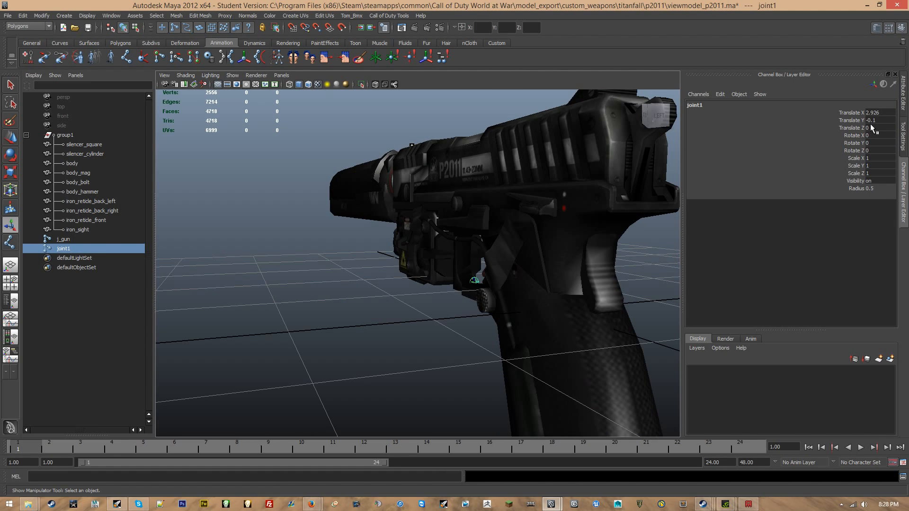
{"action": "type", "text": "0"}
{"action": "key", "text": "Return"}
{"action": "left_click", "coordinate": [723, 105]}
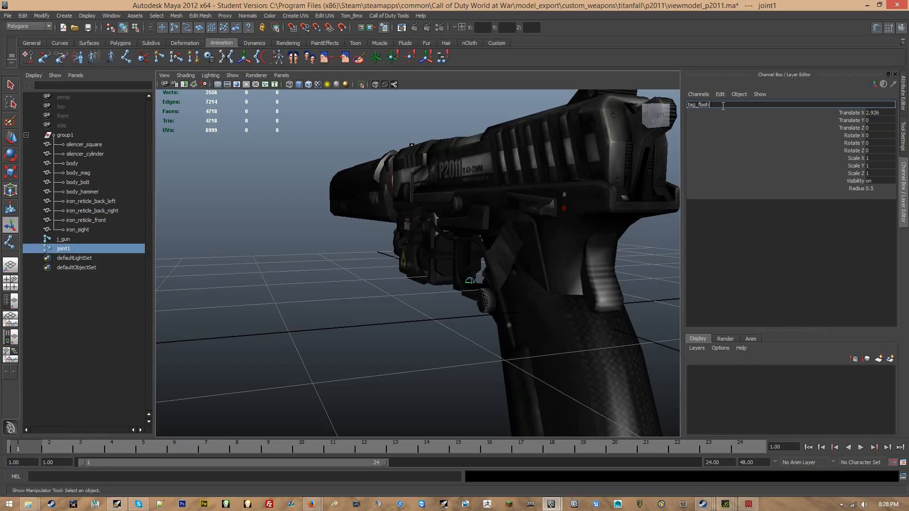
{"action": "key", "text": "Return"}
Move the tag_flash joint forward and up to the barrel in wireframe, to about Translate X 7.277 and Translate Z 2.656.
{"action": "left_click_drag", "start_coordinate": [277, 260], "coordinate": [379, 266], "text": "alt"}
{"action": "key", "text": "w"}
{"action": "left_click_drag", "start_coordinate": [473, 272], "coordinate": [445, 265], "text": "alt"}
{"action": "left_click_drag", "start_coordinate": [382, 251], "coordinate": [383, 179]}
{"action": "key", "text": "4"}
{"action": "scroll", "coordinate": [361, 189], "scroll_direction": "up", "scroll_amount": 3}
{"action": "middle_click_drag", "start_coordinate": [361, 189], "coordinate": [462, 323], "text": "alt"}
{"action": "scroll", "coordinate": [415, 325], "scroll_direction": "up", "scroll_amount": 1}
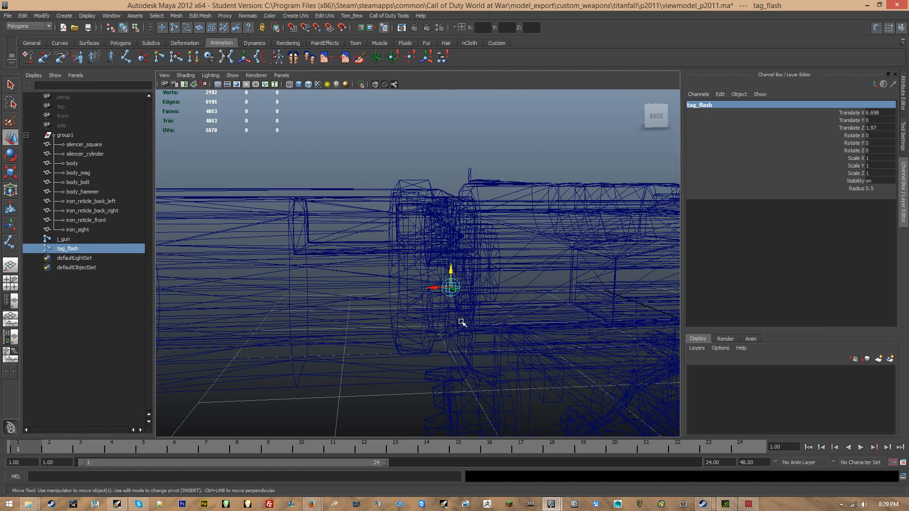
{"action": "left_click_drag", "start_coordinate": [453, 283], "coordinate": [318, 251]}
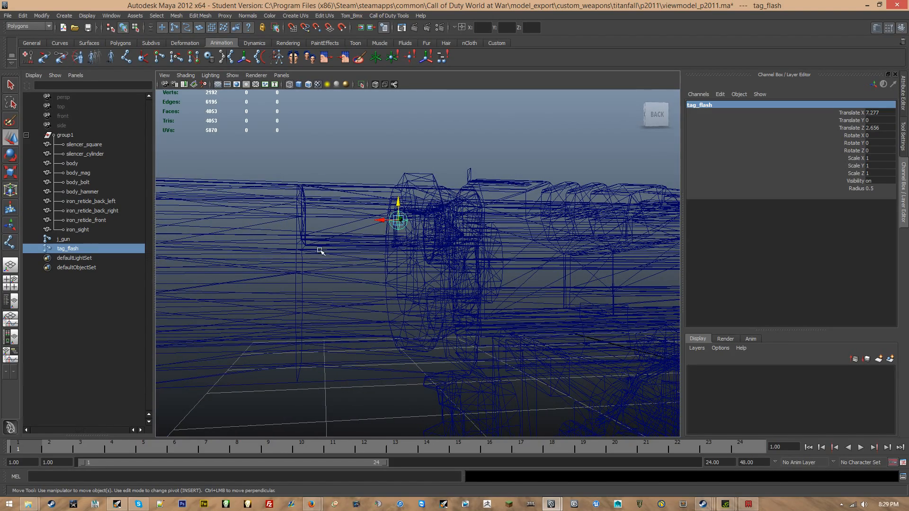
Temporarily move the silencer_square and silencer_cylinder meshes off the barrel to inspect the muzzle, and undo the move.
{"action": "left_click", "coordinate": [314, 263]}
{"action": "left_click", "coordinate": [312, 341], "text": "shift"}
{"action": "left_click_drag", "start_coordinate": [313, 365], "coordinate": [402, 379], "text": "alt"}
{"action": "left_click_drag", "start_coordinate": [355, 311], "coordinate": [280, 308]}
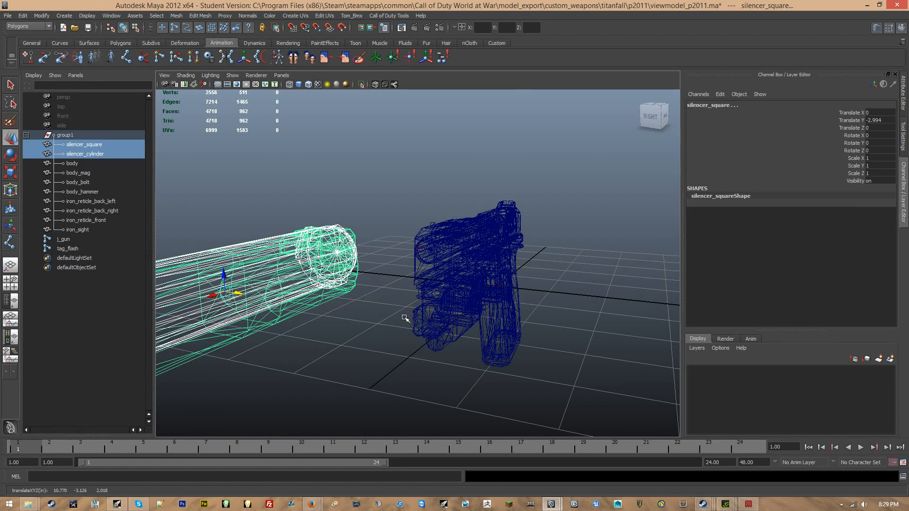
{"action": "key", "text": "6"}
{"action": "scroll", "coordinate": [395, 322], "scroll_direction": "up", "scroll_amount": 3}
{"action": "mouse_move", "coordinate": [395, 322]}
{"action": "left_mouse_down", "text": "alt"}
{"action": "mouse_move", "coordinate": [410, 316]}
{"action": "mouse_move", "coordinate": [335, 315]}
{"action": "left_mouse_up", "text": "alt"}
{"action": "key", "text": "ctrl+z"}
{"action": "scroll", "coordinate": [374, 301], "scroll_direction": "up", "scroll_amount": 3}
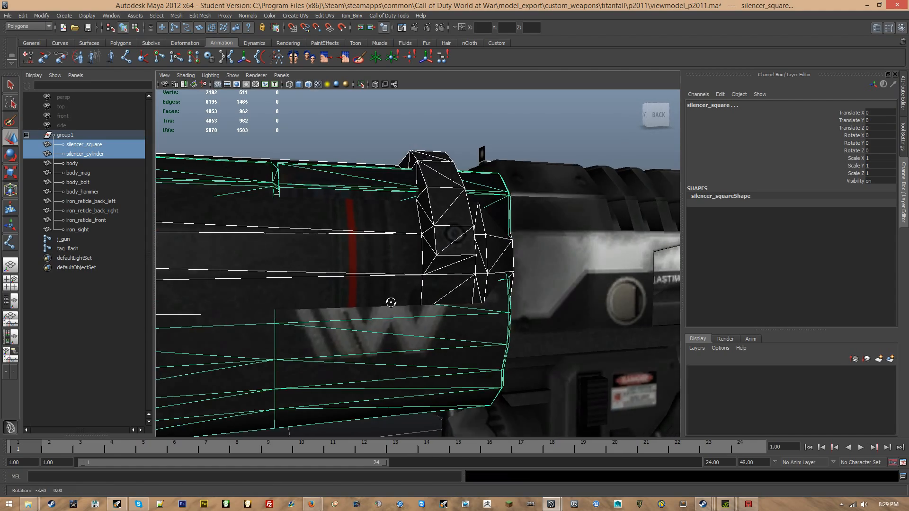
Fine-tune the tag_flash joint's position at the muzzle to about Translate X 7.005 and Translate Z 2.545.
{"action": "key", "text": "4"}
{"action": "scroll", "coordinate": [403, 300], "scroll_direction": "up", "scroll_amount": 3}
{"action": "left_click_drag", "start_coordinate": [397, 279], "coordinate": [429, 266], "text": "alt"}
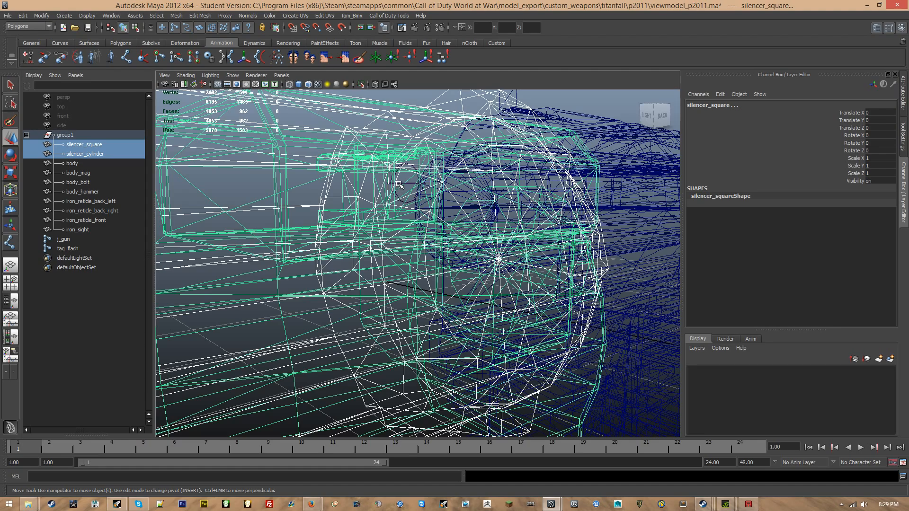
{"action": "left_click", "coordinate": [399, 184]}
{"action": "left_click_drag", "start_coordinate": [398, 185], "coordinate": [439, 193], "text": "alt"}
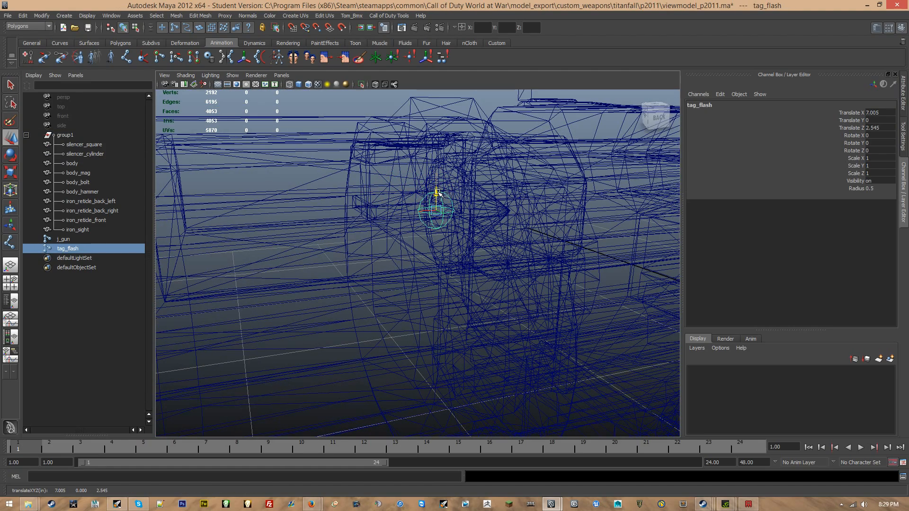
{"action": "left_click_drag", "start_coordinate": [395, 253], "coordinate": [349, 274], "text": "alt"}
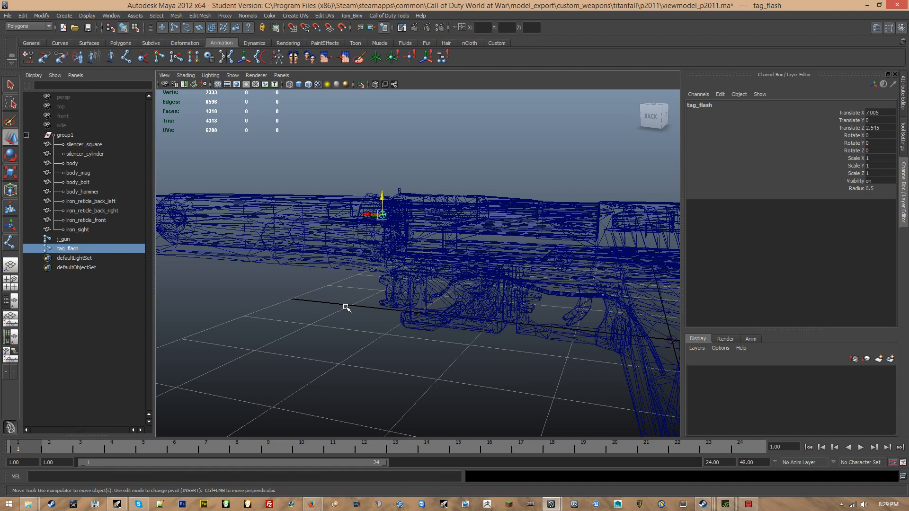
Duplicate the tag_flash joint twice and rename the copies tag_silencer_cylinder and tag_silencer_square.
{"action": "key", "text": "ctrl+d"}
{"action": "key", "text": "ctrl+d"}
{"action": "left_click", "coordinate": [90, 258]}
{"action": "double_click", "coordinate": [90, 258]}
{"action": "type", "text": "t"}
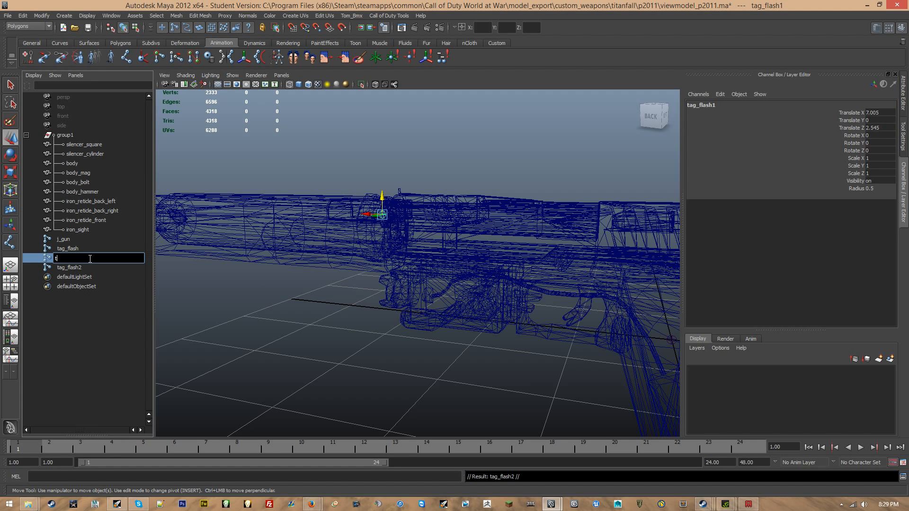
{"action": "type", "text": "ag_silencer_cylinder"}
{"action": "key", "text": "Return"}
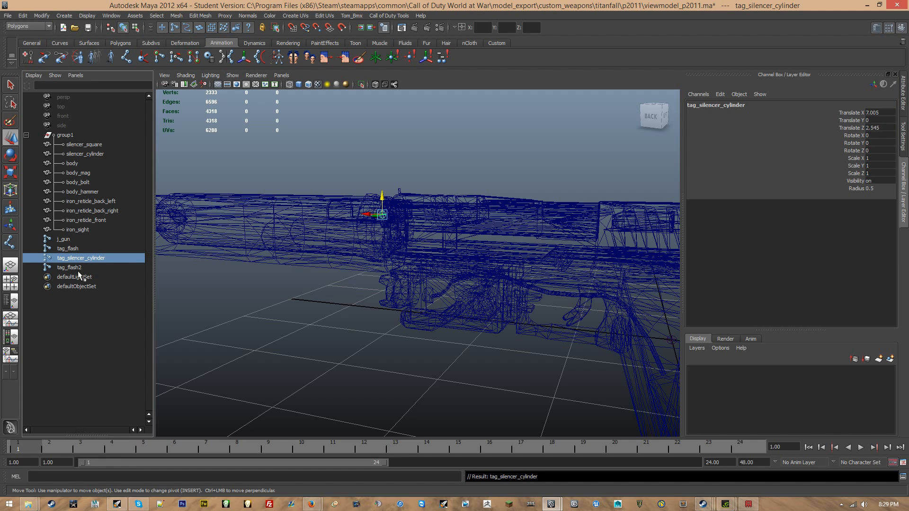
{"action": "double_click", "coordinate": [78, 268]}
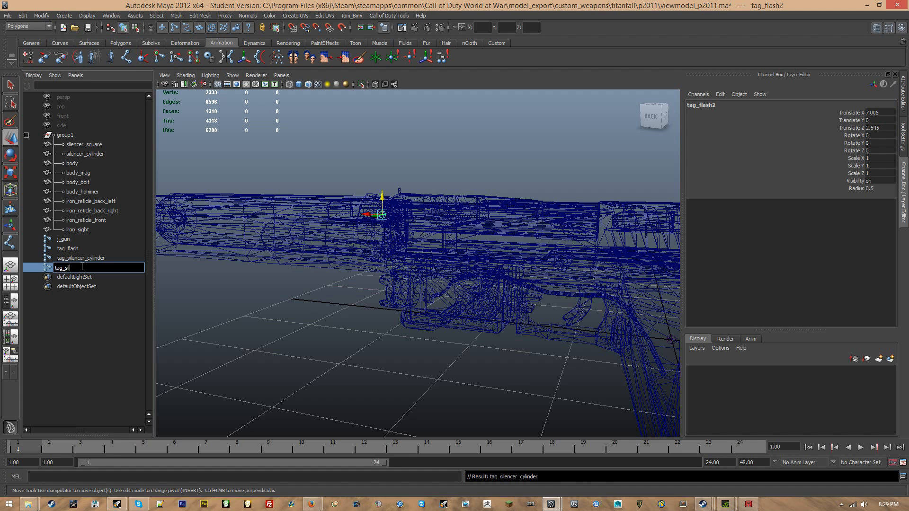
{"action": "type", "text": "tag_silencer_square"}
{"action": "key", "text": "Return"}
Duplicate tag_silencer_square and move the copy to the magazine in the grip, at about Translate X -0.236 and Translate Z -0.332.
{"action": "key", "text": "ctrl+d"}
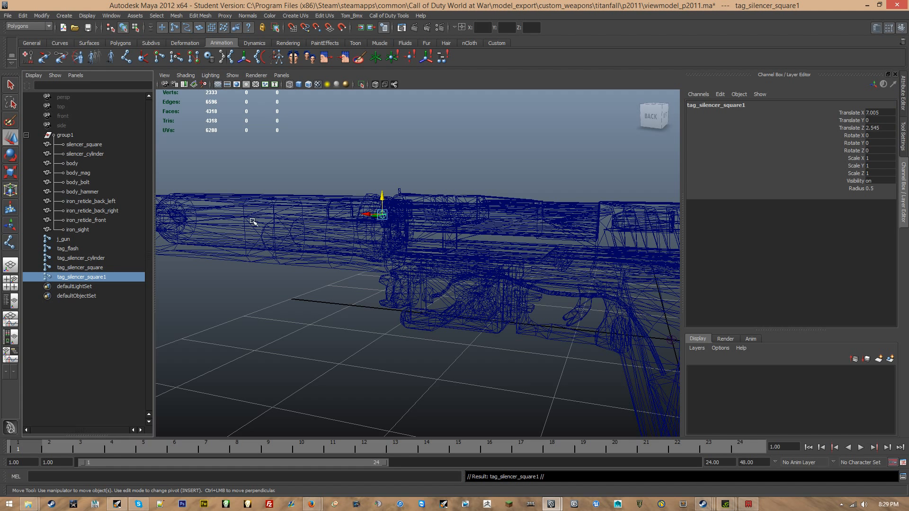
{"action": "middle_click_drag", "start_coordinate": [450, 265], "coordinate": [331, 224], "text": "alt"}
{"action": "left_click_drag", "start_coordinate": [331, 223], "coordinate": [362, 225], "text": "alt"}
{"action": "left_click_drag", "start_coordinate": [233, 176], "coordinate": [432, 267]}
{"action": "left_click_drag", "start_coordinate": [488, 226], "coordinate": [457, 222], "text": "alt"}
{"action": "left_click_drag", "start_coordinate": [532, 177], "coordinate": [482, 203]}
{"action": "left_click_drag", "start_coordinate": [502, 166], "coordinate": [499, 342]}
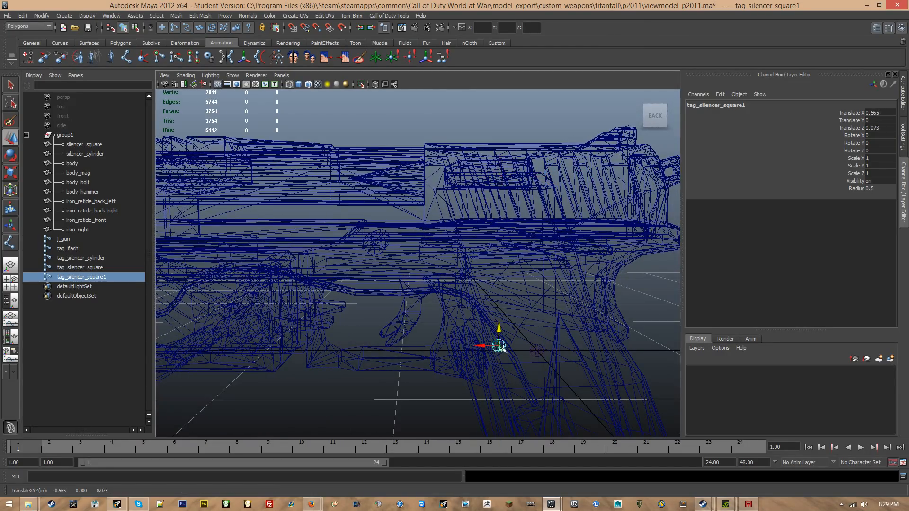
{"action": "middle_click_drag", "start_coordinate": [500, 342], "coordinate": [471, 277], "text": "alt"}
{"action": "left_click_drag", "start_coordinate": [451, 283], "coordinate": [485, 281]}
{"action": "scroll", "coordinate": [495, 277], "scroll_direction": "down", "scroll_amount": 3}
{"action": "middle_click_drag", "start_coordinate": [497, 276], "coordinate": [484, 263], "text": "alt"}
{"action": "scroll", "coordinate": [484, 263], "scroll_direction": "up", "scroll_amount": 1}
{"action": "left_click_drag", "start_coordinate": [477, 255], "coordinate": [476, 288]}
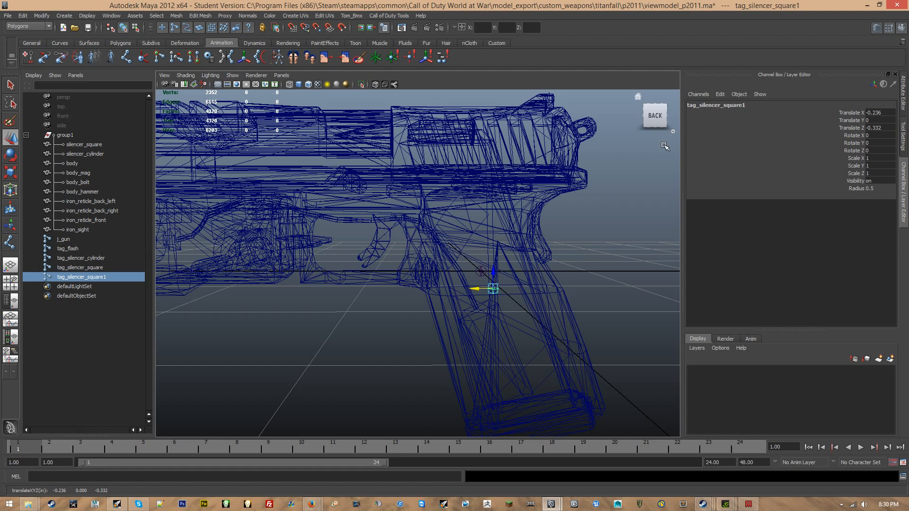
Rename the joint at the magazine tag_clip.
{"action": "double_click", "coordinate": [708, 106]}
{"action": "type", "text": "tag_cl"}
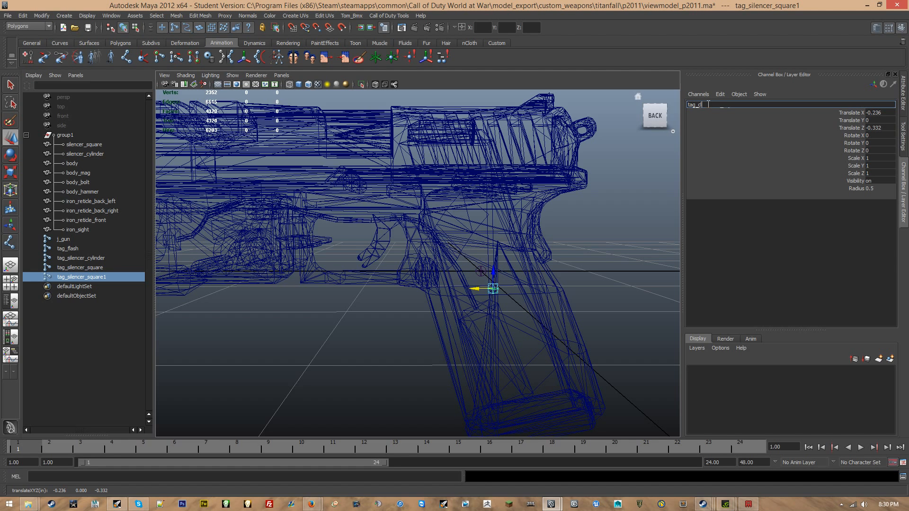
{"action": "type", "text": "ip"}
{"action": "key", "text": "Return"}
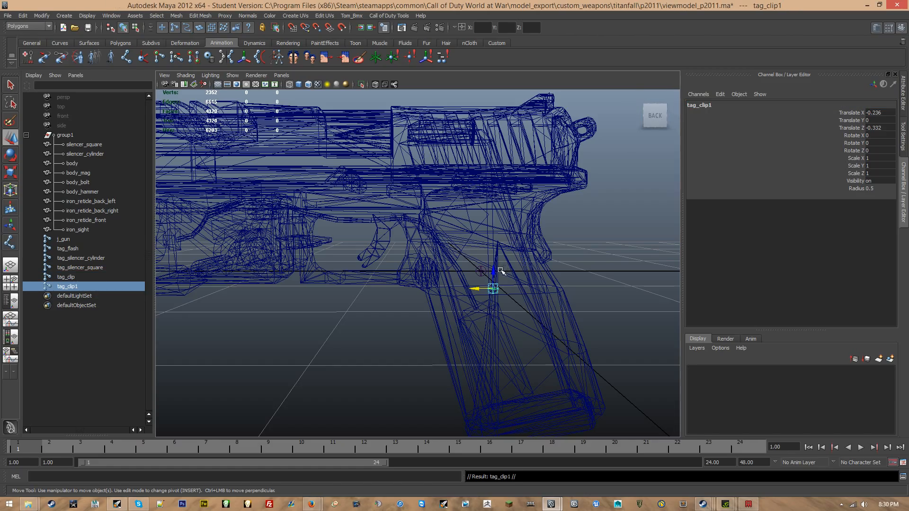
Duplicate tag_clip and move the copy up into the pistol's slide, to about Translate Z 2.552.
{"action": "left_click_drag", "start_coordinate": [496, 270], "coordinate": [493, 129]}
{"action": "scroll", "coordinate": [479, 133], "scroll_direction": "up", "scroll_amount": 3}
{"action": "middle_click_drag", "start_coordinate": [479, 155], "coordinate": [456, 223], "text": "alt"}
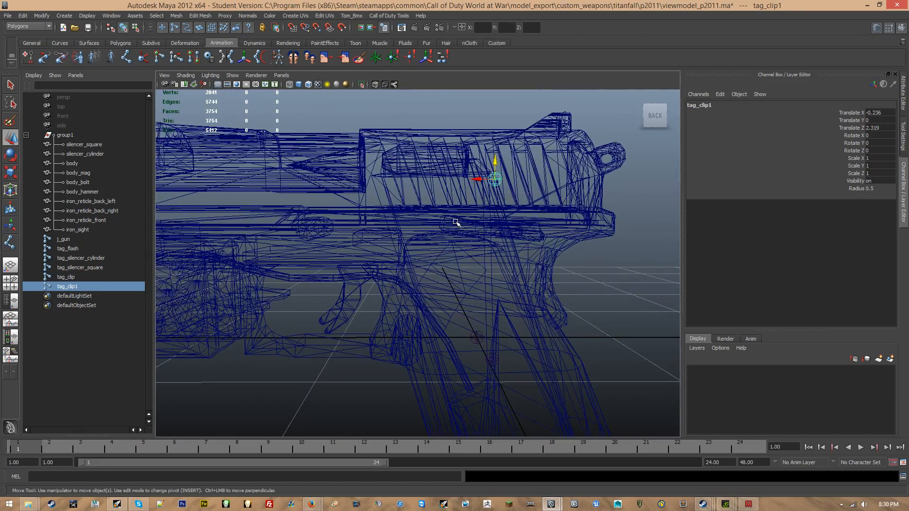
{"action": "left_click_drag", "start_coordinate": [456, 222], "coordinate": [447, 205], "text": "alt"}
{"action": "left_click_drag", "start_coordinate": [451, 160], "coordinate": [471, 185]}
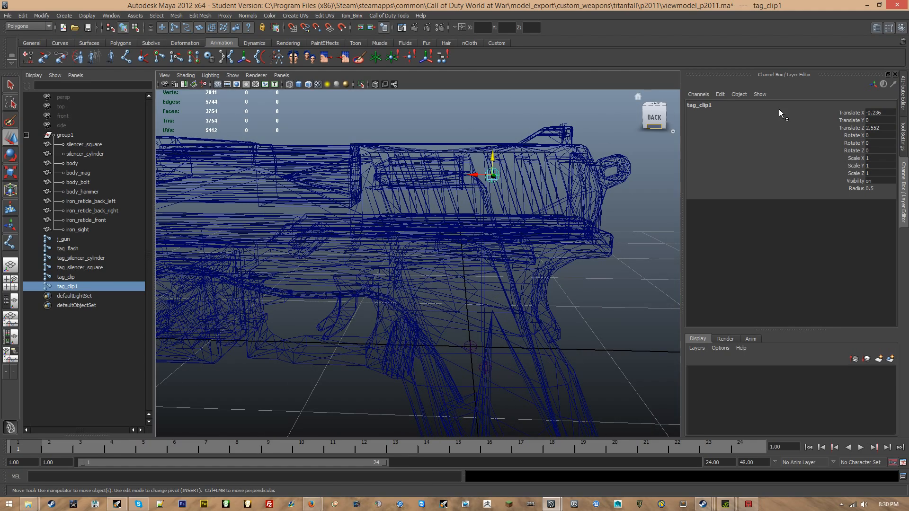
Rename the joint in the slide j_bolt.
{"action": "left_click", "coordinate": [734, 102]}
{"action": "type", "text": "j_b"}
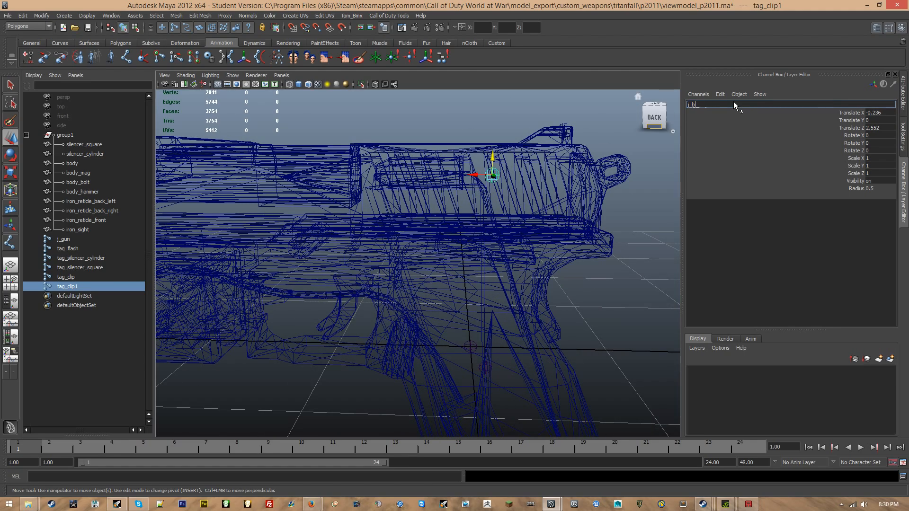
{"action": "type", "text": "olt"}
{"action": "key", "text": "Return"}
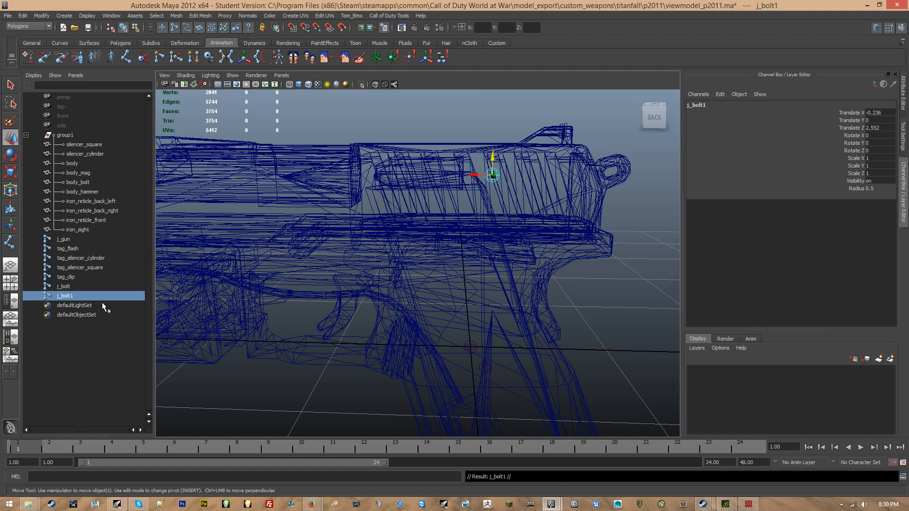
Name a duplicate of j_bolt tag_hammer and move it back to the pistol's hammer, at about Translate X -1.649.
{"action": "double_click", "coordinate": [70, 296]}
{"action": "type", "text": "tag"}
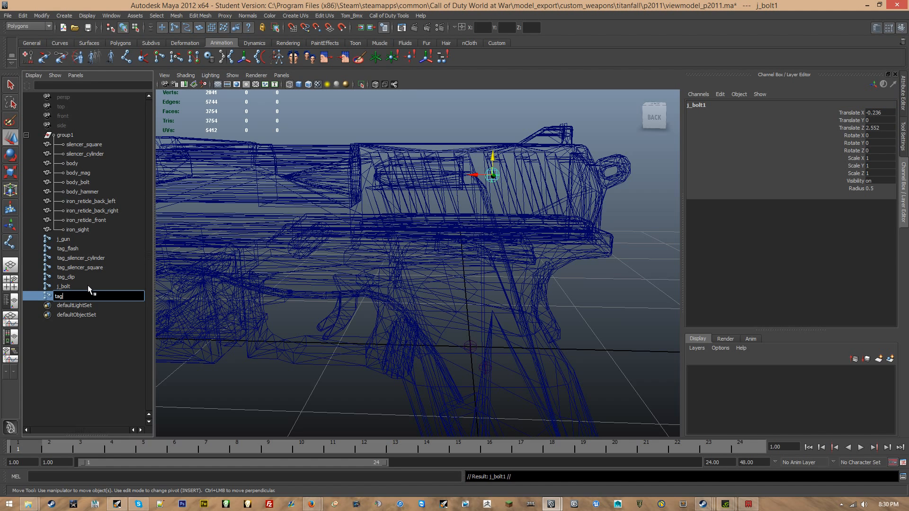
{"action": "type", "text": "_hammer"}
{"action": "key", "text": "Return"}
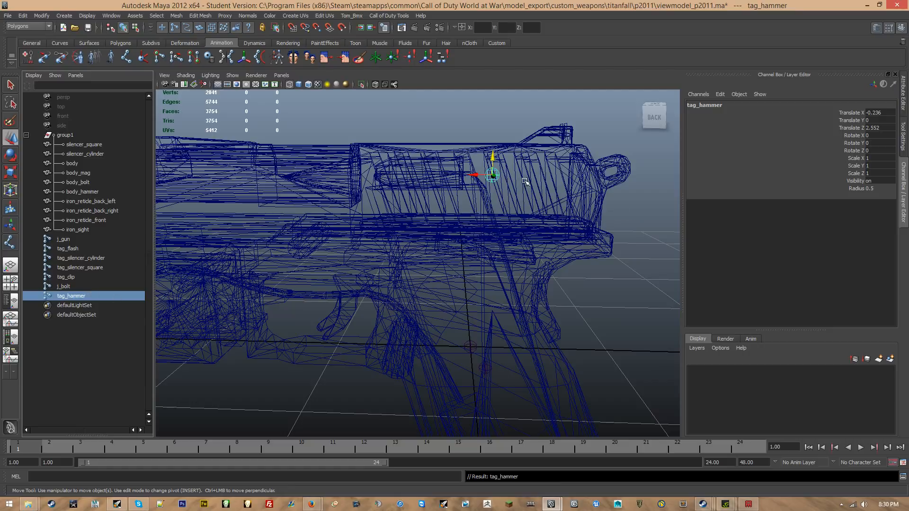
{"action": "left_click_drag", "start_coordinate": [472, 176], "coordinate": [377, 283]}
Duplicate tag_hammer, move the copy to the rear sight at about Translate X -1.088 and Z 3.038, and name it tag_sights.
{"action": "key", "text": "ctrl+d"}
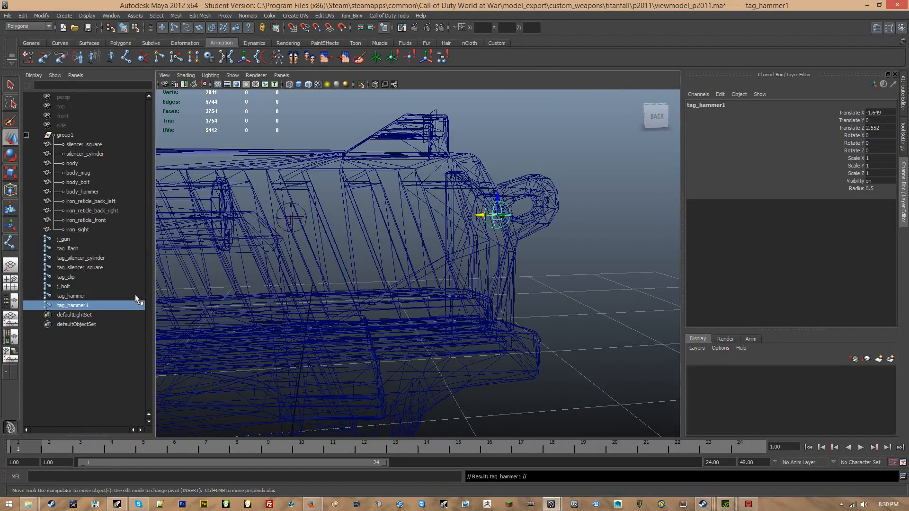
{"action": "left_click_drag", "start_coordinate": [498, 197], "coordinate": [499, 102]}
{"action": "middle_click_drag", "start_coordinate": [482, 121], "coordinate": [505, 157], "text": "alt"}
{"action": "left_click_drag", "start_coordinate": [508, 158], "coordinate": [442, 167]}
{"action": "left_click", "coordinate": [715, 106]}
{"action": "type", "text": "tag_sights"}
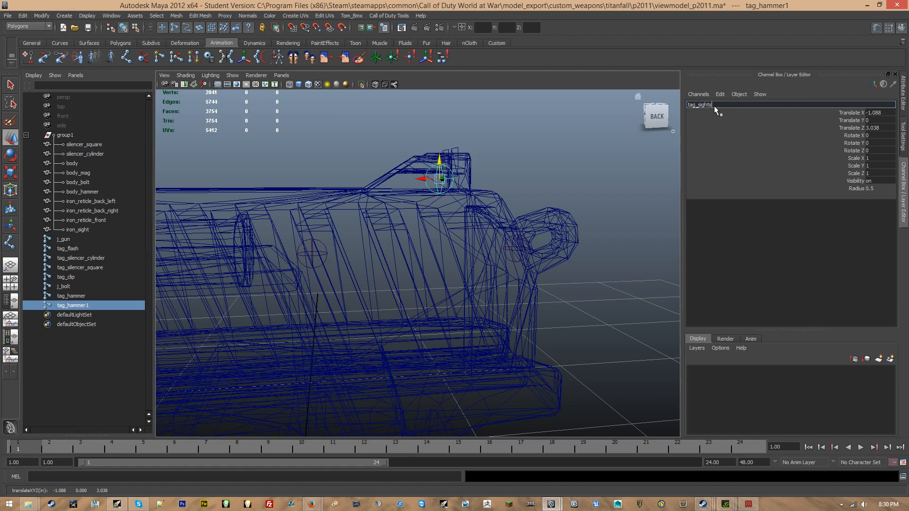
{"action": "key", "text": "Return"}
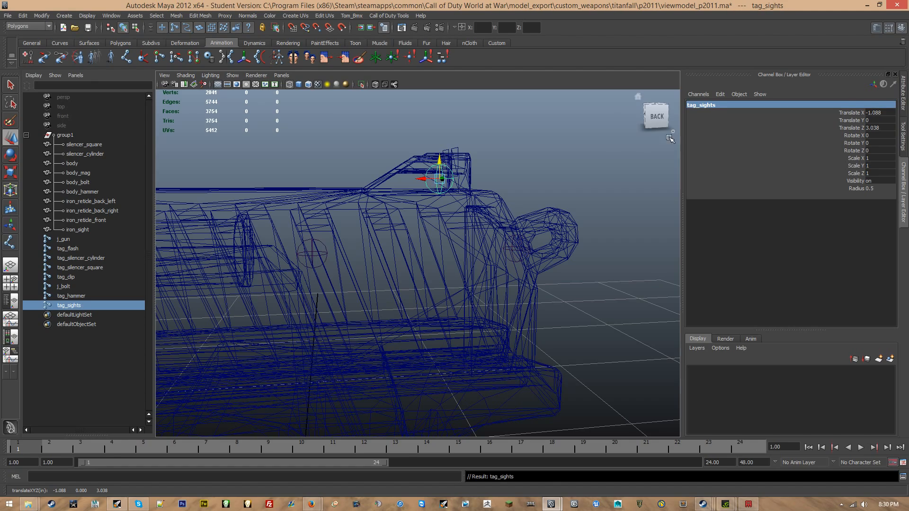
Examine the placement of tag_sights and the other joints on the pistol from several angles.
{"action": "left_click_drag", "start_coordinate": [466, 191], "coordinate": [279, 205], "text": "alt"}
{"action": "middle_click_drag", "start_coordinate": [279, 205], "coordinate": [294, 245], "text": "alt"}
{"action": "left_click_drag", "start_coordinate": [293, 244], "coordinate": [410, 265], "text": "alt"}
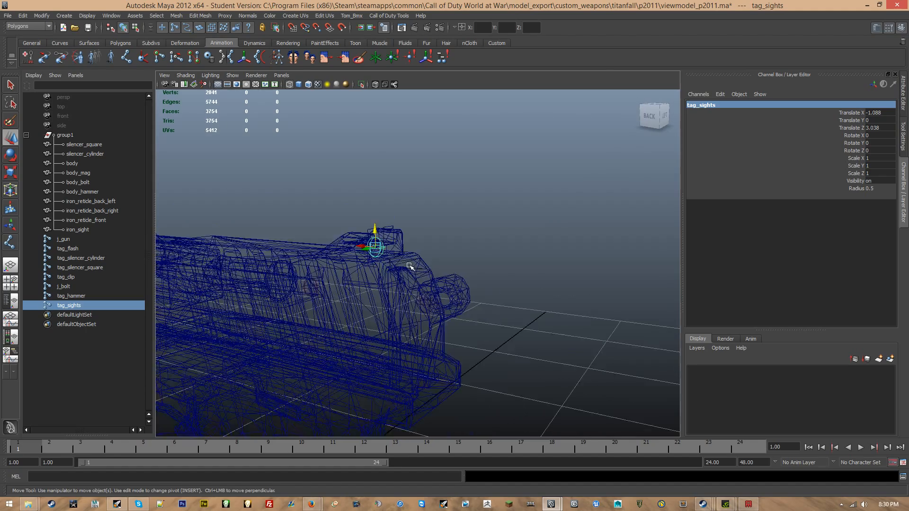
{"action": "middle_click_drag", "start_coordinate": [410, 266], "coordinate": [578, 268], "text": "alt"}
{"action": "left_click_drag", "start_coordinate": [429, 244], "coordinate": [388, 164], "text": "alt"}
{"action": "left_click_drag", "start_coordinate": [367, 289], "coordinate": [387, 197], "text": "alt"}
{"action": "scroll", "coordinate": [386, 197], "scroll_direction": "up", "scroll_amount": 3}
{"action": "middle_click_drag", "start_coordinate": [395, 259], "coordinate": [398, 373], "text": "alt"}
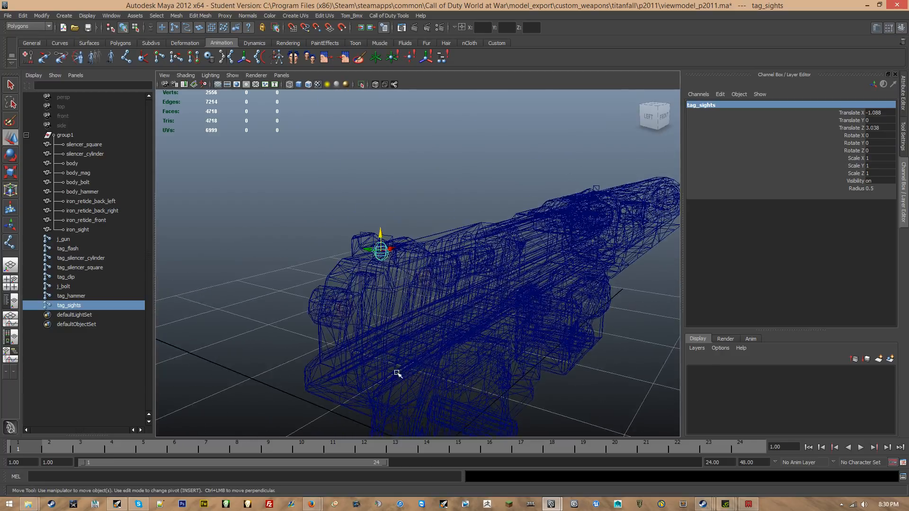
{"action": "scroll", "coordinate": [336, 339], "scroll_direction": "up", "scroll_amount": 3}
{"action": "left_click_drag", "start_coordinate": [257, 305], "coordinate": [336, 270], "text": "alt"}
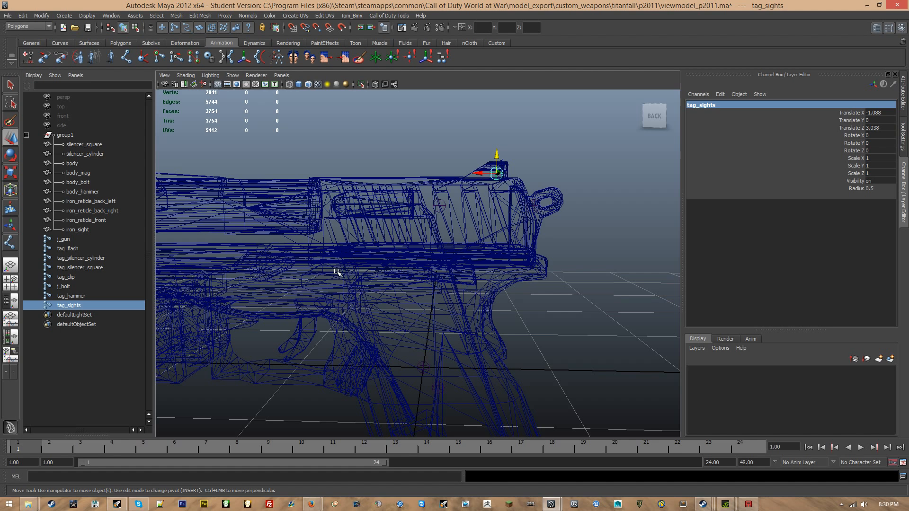
{"action": "left_click", "coordinate": [75, 295]}
{"action": "left_click", "coordinate": [76, 304]}
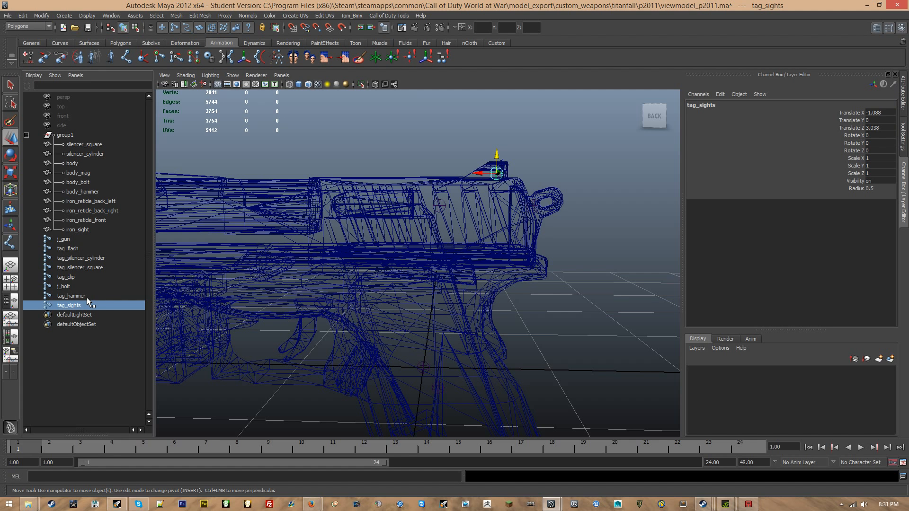
{"action": "left_click", "coordinate": [87, 297], "text": "ctrl"}
{"action": "left_click", "coordinate": [81, 249]}
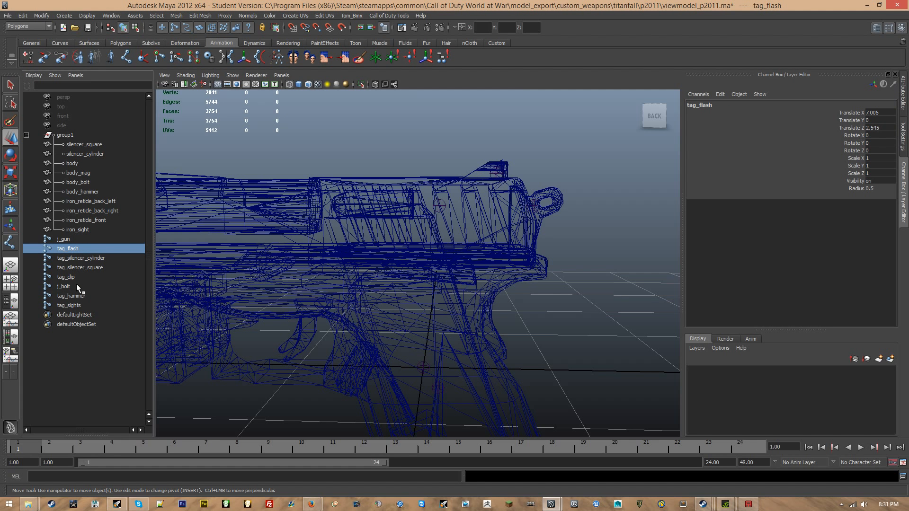
{"action": "left_click", "coordinate": [82, 307], "text": "shift"}
{"action": "key", "text": "f"}
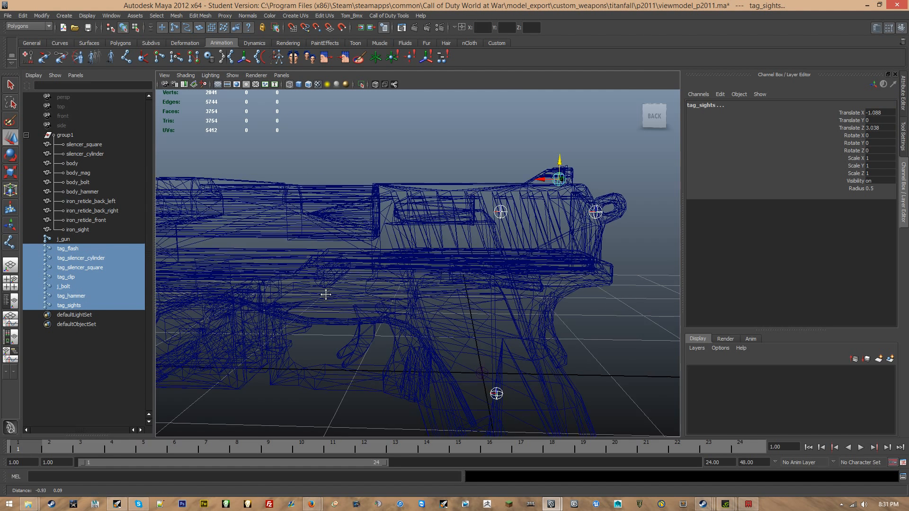
Duplicate the tag_flash joint and rename the copy tag_brass.
{"action": "left_click", "coordinate": [64, 251]}
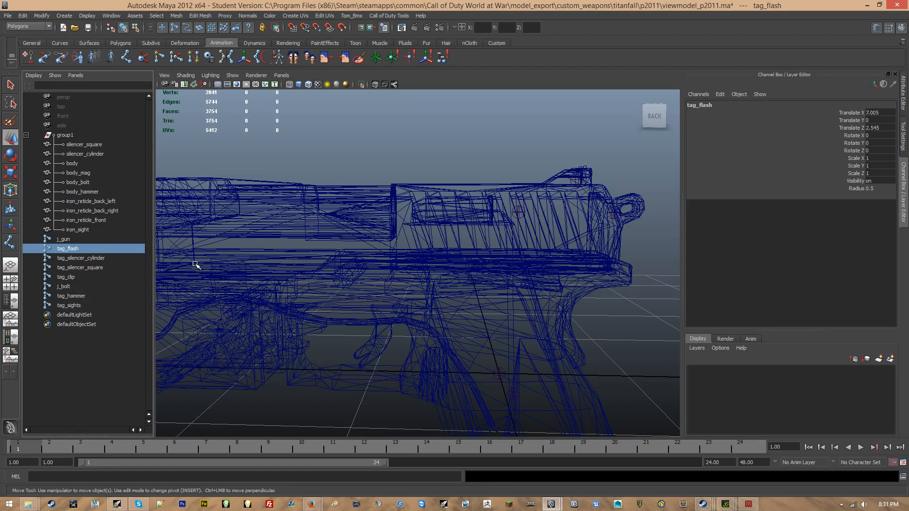
{"action": "key", "text": "ctrl+d"}
{"action": "left_click_drag", "start_coordinate": [318, 266], "coordinate": [171, 300], "text": "alt"}
{"action": "double_click", "coordinate": [95, 315]}
{"action": "type", "text": "ta"}
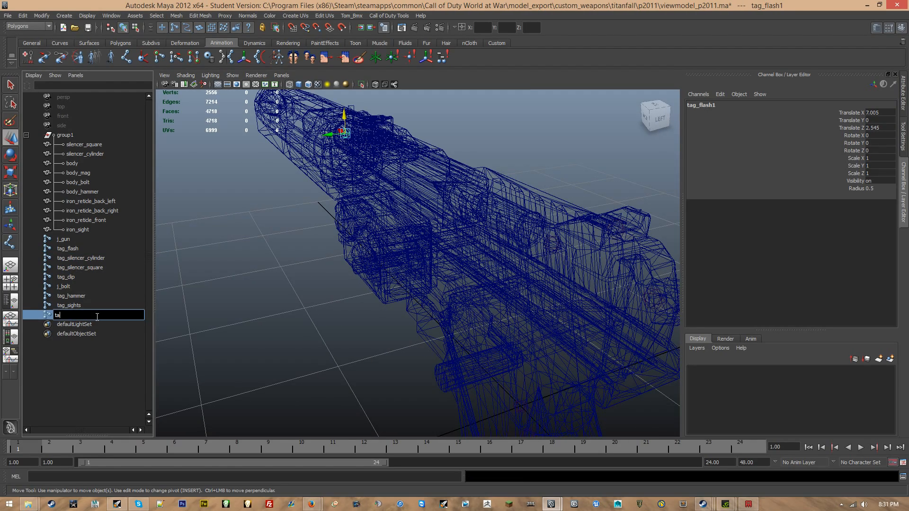
{"action": "type", "text": "g_brass"}
{"action": "key", "text": "Return"}
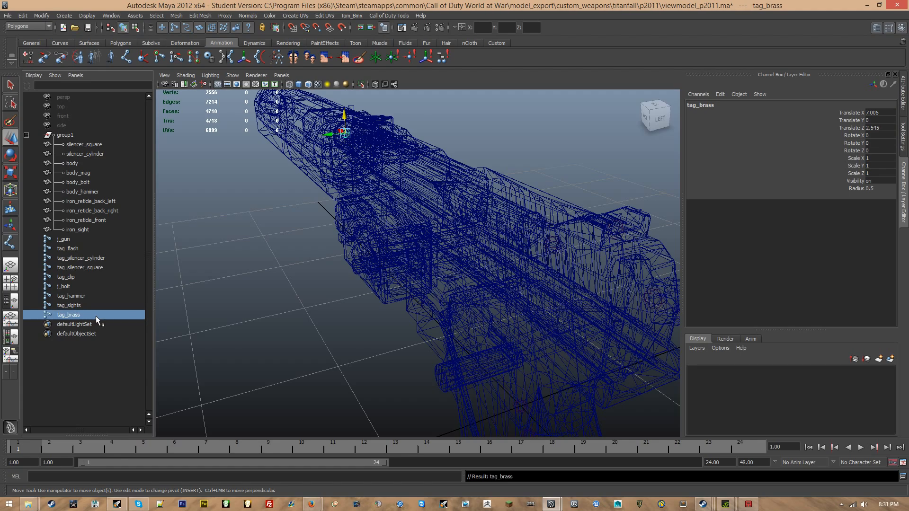
With the textured model displayed, move tag_brass back along the slide to about Translate X 2.247 and Translate Y -0.318.
{"action": "mouse_move", "coordinate": [399, 125]}
{"action": "left_mouse_down", "text": "alt"}
{"action": "mouse_move", "coordinate": [482, 223]}
{"action": "mouse_move", "coordinate": [552, 259]}
{"action": "mouse_move", "coordinate": [347, 251]}
{"action": "left_mouse_up", "text": "alt"}
{"action": "key", "text": "6"}
{"action": "left_click_drag", "start_coordinate": [341, 218], "coordinate": [333, 226]}
{"action": "left_click_drag", "start_coordinate": [333, 233], "coordinate": [448, 245], "text": "alt"}
Parent all joints from tag_flash through tag_brass under j_gun, and nest tag_hammer and tag_sights under j_bolt.
{"action": "left_click", "coordinate": [78, 248], "text": "shift"}
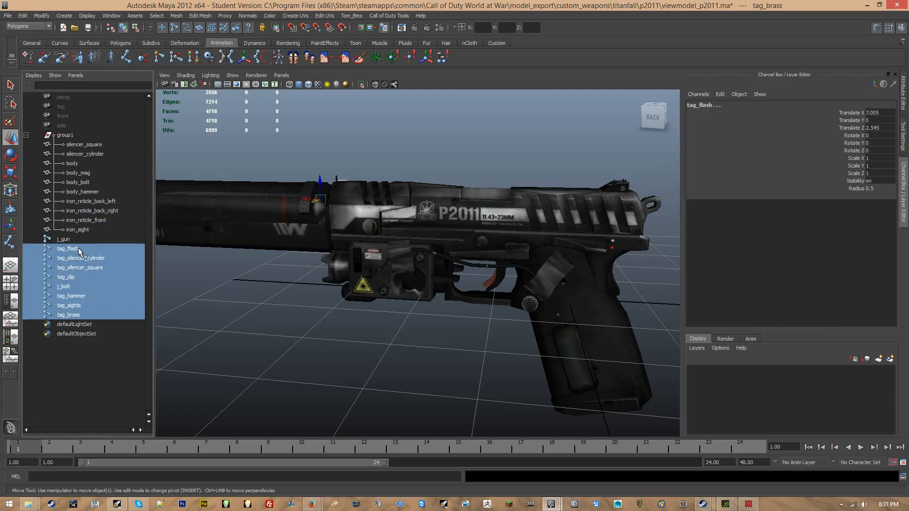
{"action": "middle_click_drag", "start_coordinate": [78, 248], "coordinate": [59, 241]}
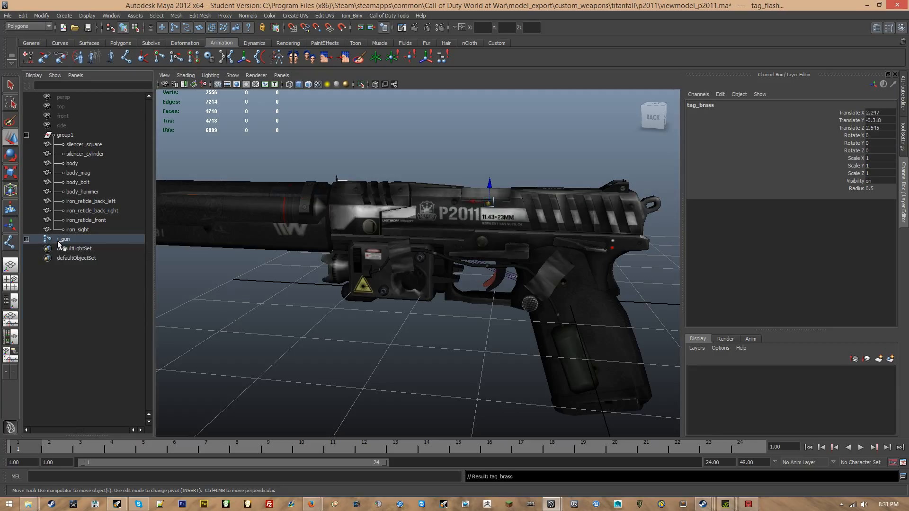
{"action": "left_click", "coordinate": [88, 296]}
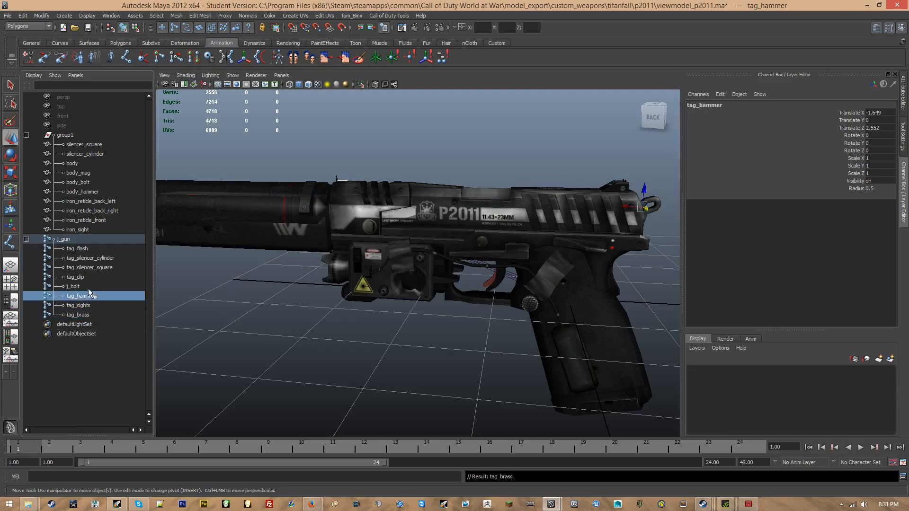
{"action": "left_click", "coordinate": [86, 287]}
{"action": "middle_click_drag", "start_coordinate": [450, 285], "coordinate": [289, 306], "text": "alt"}
{"action": "left_click", "coordinate": [98, 296]}
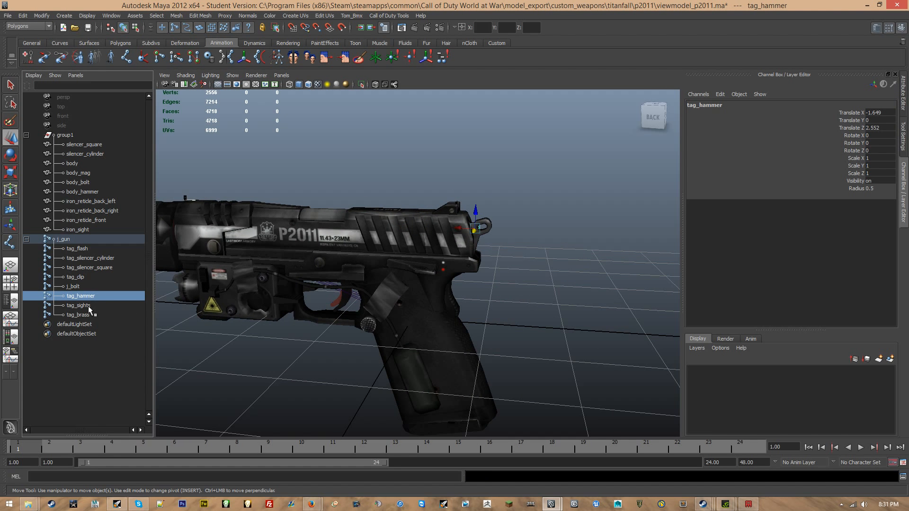
{"action": "left_click", "coordinate": [88, 306], "text": "shift"}
{"action": "middle_click_drag", "start_coordinate": [80, 306], "coordinate": [74, 288]}
Freeze the transformations of group1 and all the meshes inside it.
{"action": "left_click", "coordinate": [95, 203]}
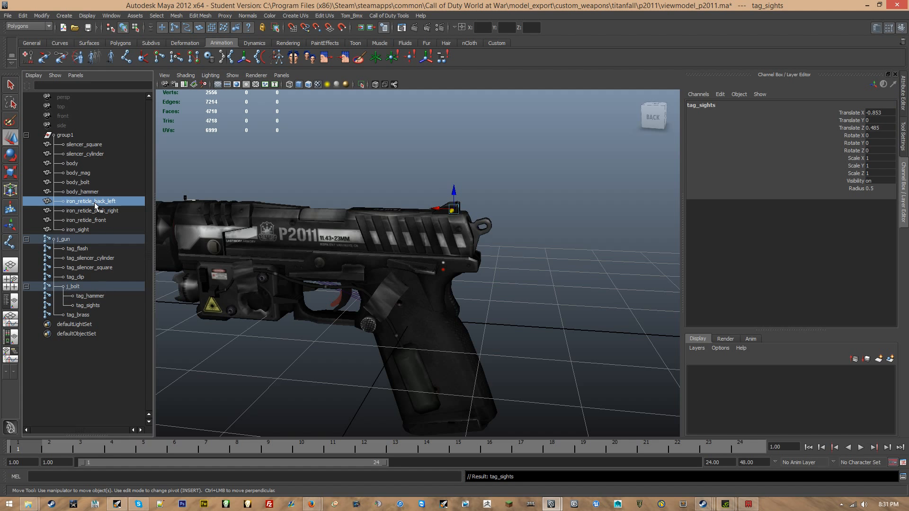
{"action": "left_click", "coordinate": [84, 231]}
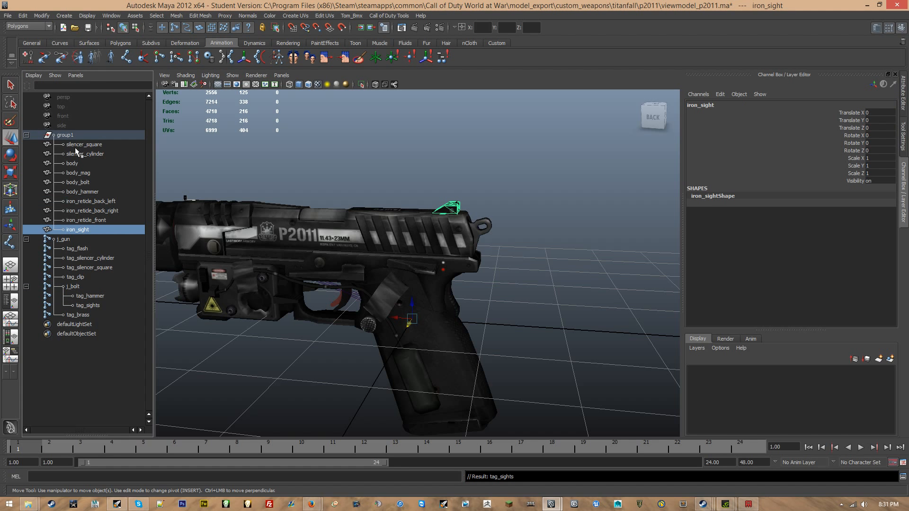
{"action": "left_click", "coordinate": [76, 146], "text": "shift"}
{"action": "left_click", "coordinate": [75, 135]}
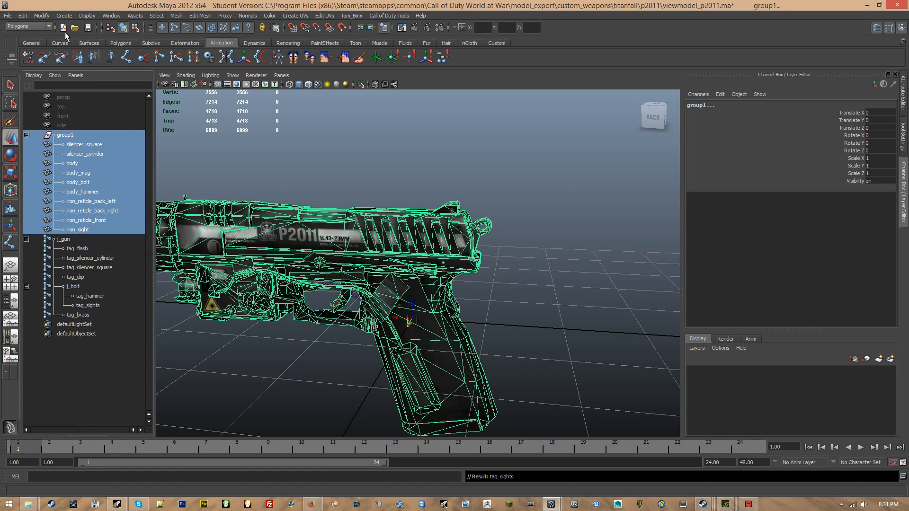
{"action": "left_click", "coordinate": [42, 16]}
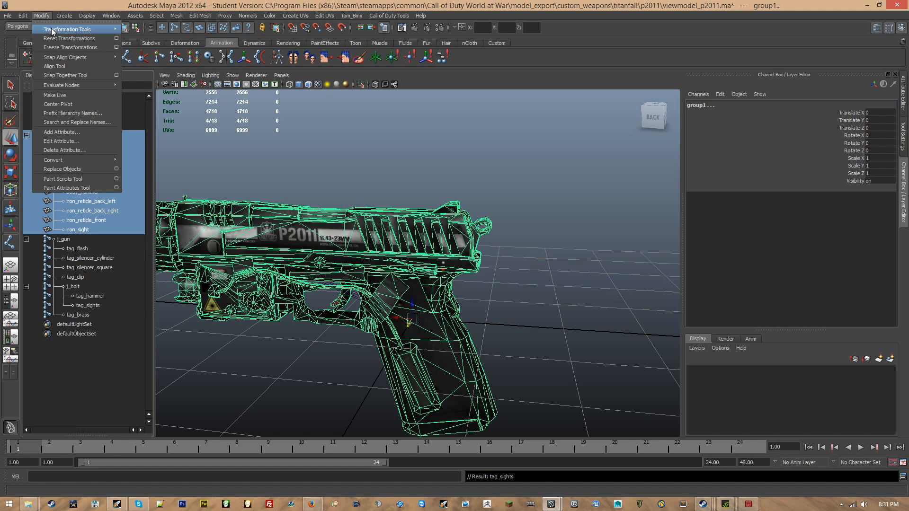
{"action": "left_click", "coordinate": [59, 48]}
{"action": "left_click", "coordinate": [324, 168]}
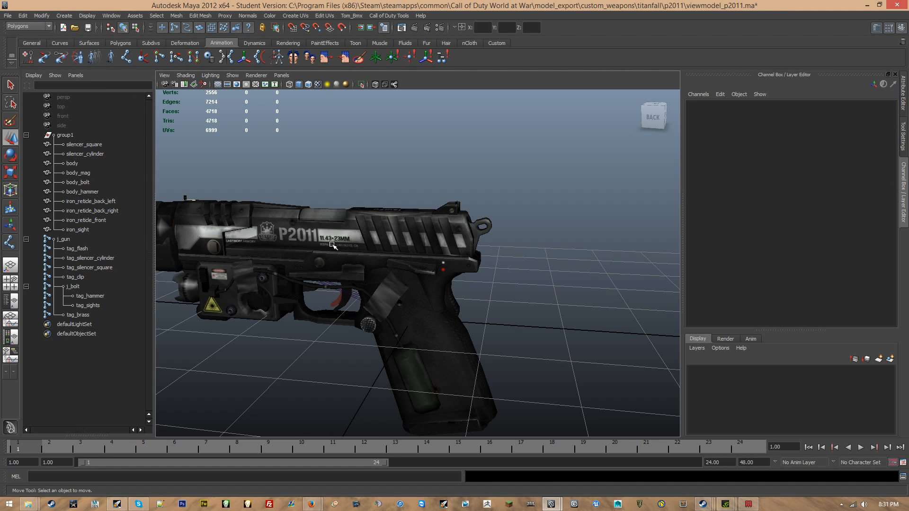
Smooth-bind the body_hammer mesh to the tag_hammer joint, using Selected joints and Max influences 1.
{"action": "middle_click_drag", "start_coordinate": [333, 246], "coordinate": [381, 211], "text": "alt"}
{"action": "left_click", "coordinate": [73, 240]}
{"action": "middle_click_drag", "start_coordinate": [361, 303], "coordinate": [374, 270], "text": "alt"}
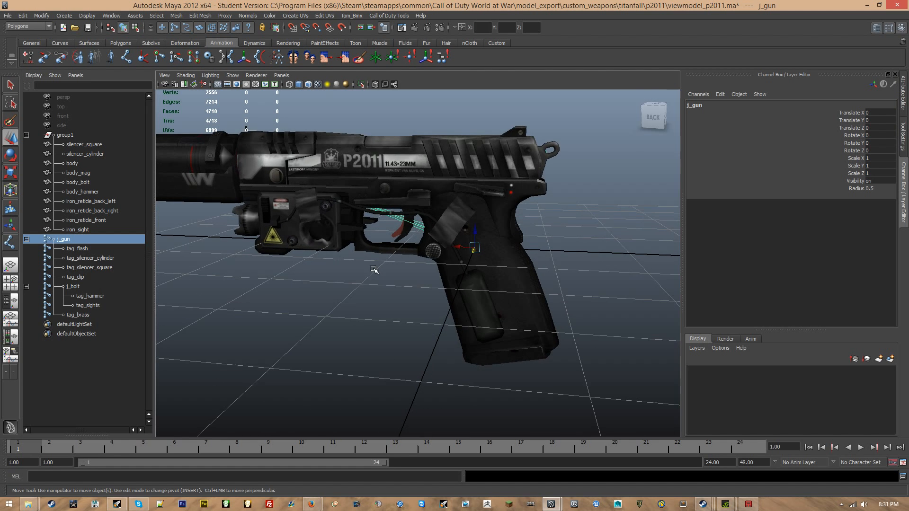
{"action": "left_click_drag", "start_coordinate": [374, 269], "coordinate": [416, 284], "text": "alt"}
{"action": "left_click", "coordinate": [100, 296]}
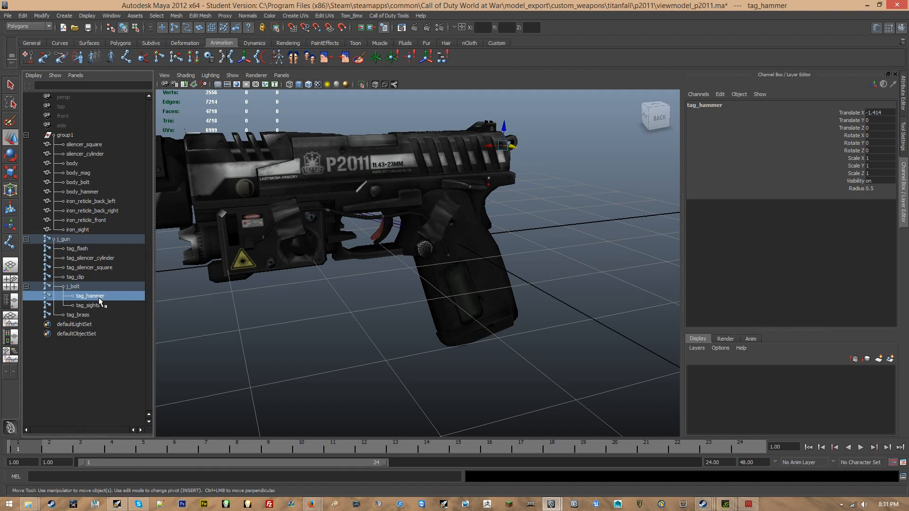
{"action": "key", "text": "f"}
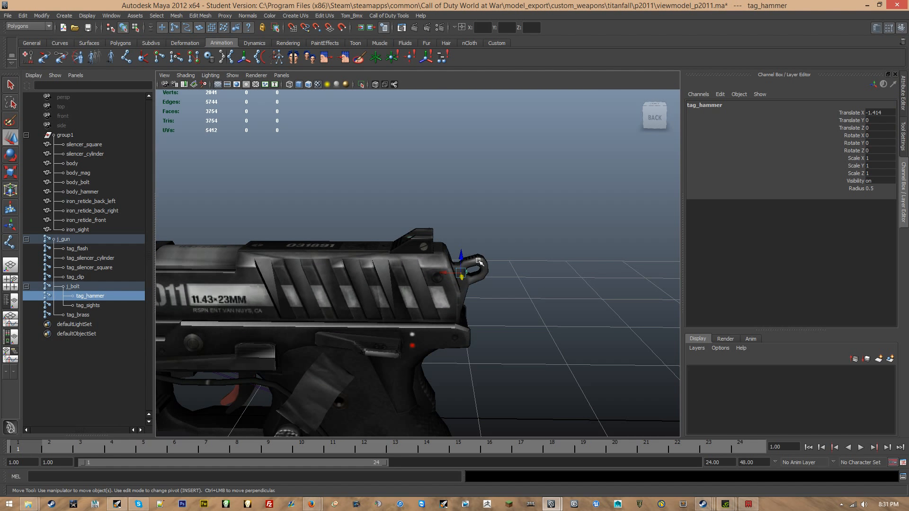
{"action": "left_click", "coordinate": [81, 192], "text": "ctrl"}
{"action": "key", "text": "f"}
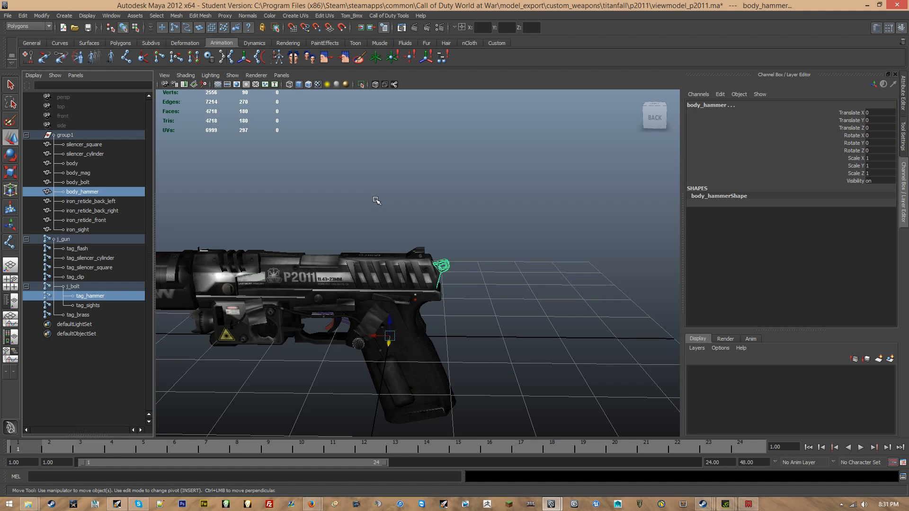
{"action": "left_click", "coordinate": [29, 26]}
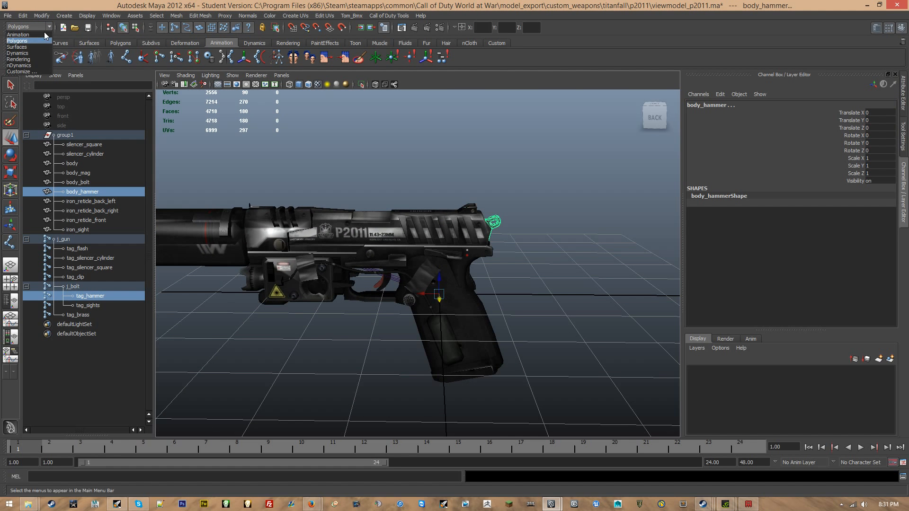
{"action": "left_click", "coordinate": [21, 35]}
{"action": "left_click", "coordinate": [339, 16]}
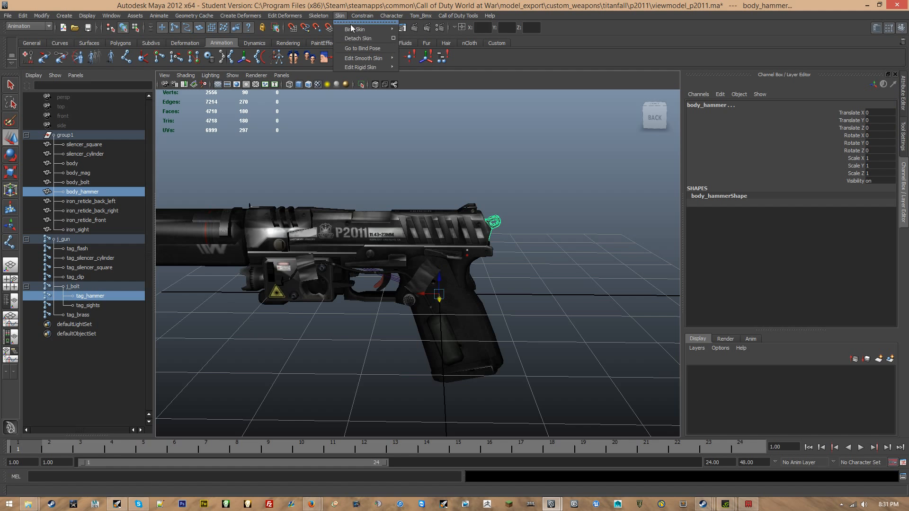
{"action": "mouse_move", "coordinate": [374, 29]}
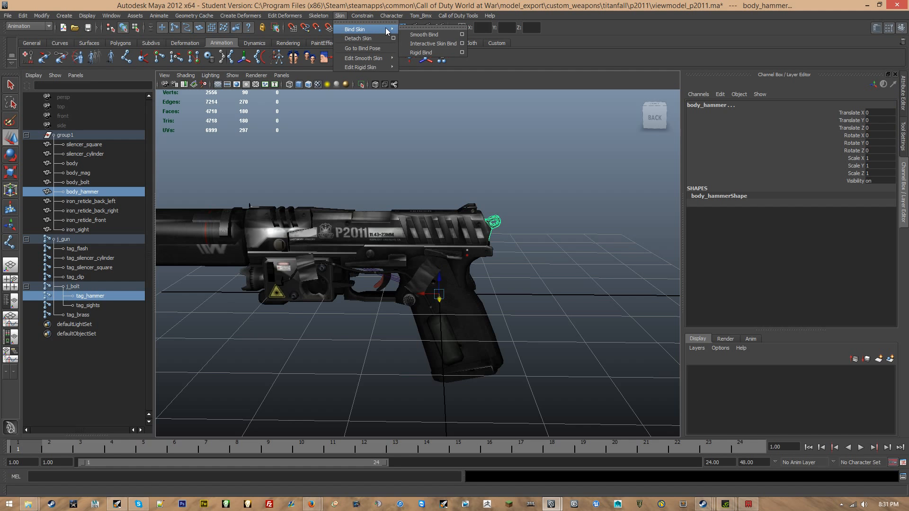
{"action": "left_click", "coordinate": [462, 35]}
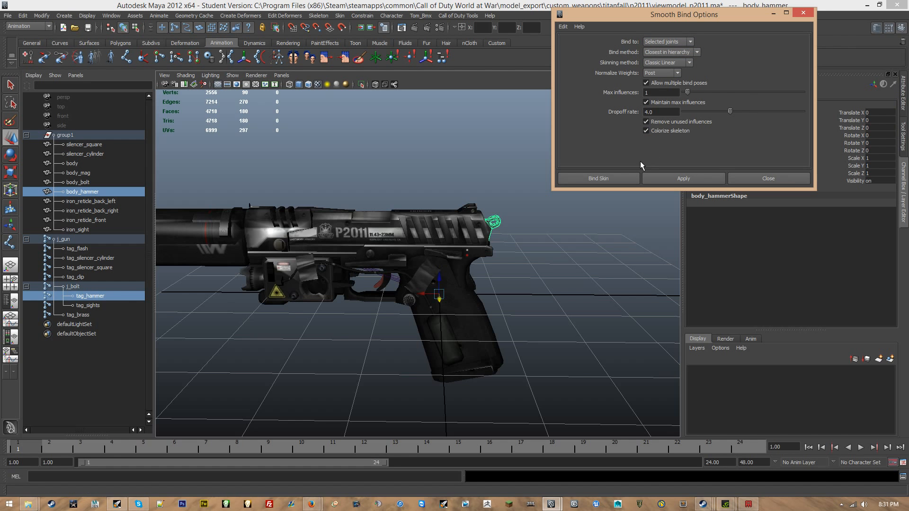
{"action": "left_click", "coordinate": [673, 176]}
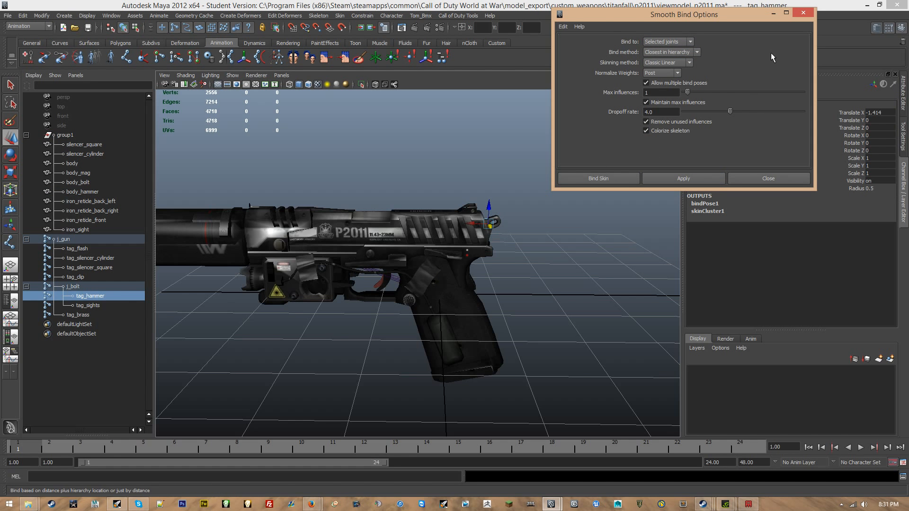
{"action": "left_click", "coordinate": [809, 15]}
Smooth-bind iron_reticle_back_left, iron_reticle_back_right, iron_reticle_front and iron_sight to the tag_sights joint.
{"action": "left_click_drag", "start_coordinate": [368, 164], "coordinate": [327, 153], "text": "alt"}
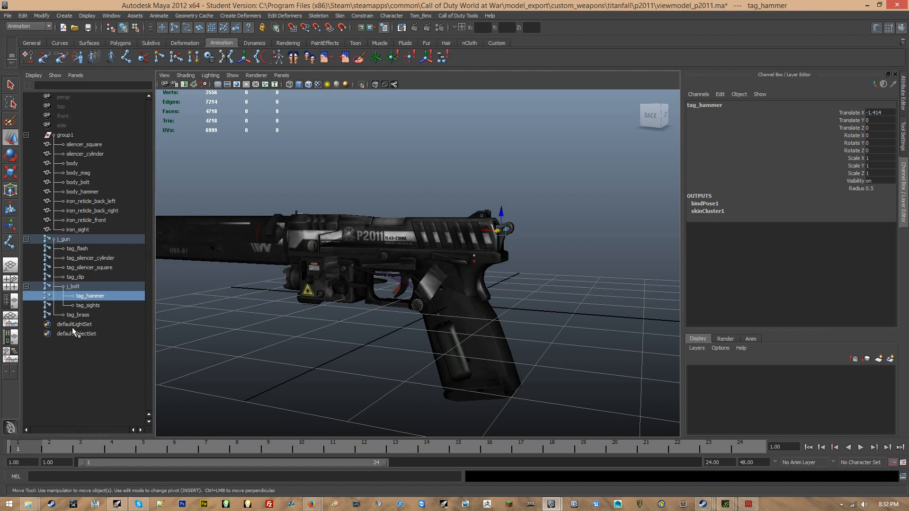
{"action": "left_click", "coordinate": [95, 306]}
{"action": "scroll", "coordinate": [412, 263], "scroll_direction": "up", "scroll_amount": 3}
{"action": "left_click_drag", "start_coordinate": [413, 263], "coordinate": [359, 262], "text": "alt"}
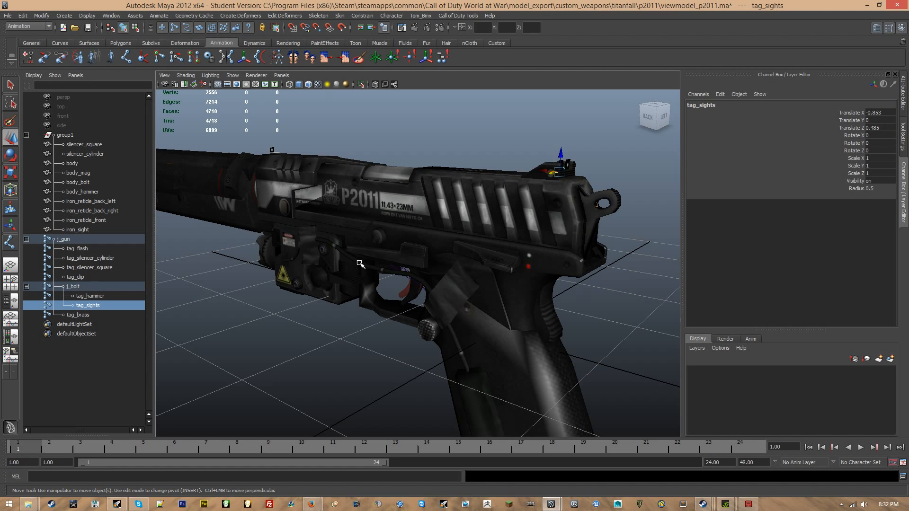
{"action": "left_click", "coordinate": [111, 201], "text": "ctrl"}
{"action": "left_click", "coordinate": [114, 211], "text": "ctrl"}
{"action": "left_click", "coordinate": [94, 220], "text": "ctrl"}
{"action": "left_click", "coordinate": [88, 230], "text": "ctrl"}
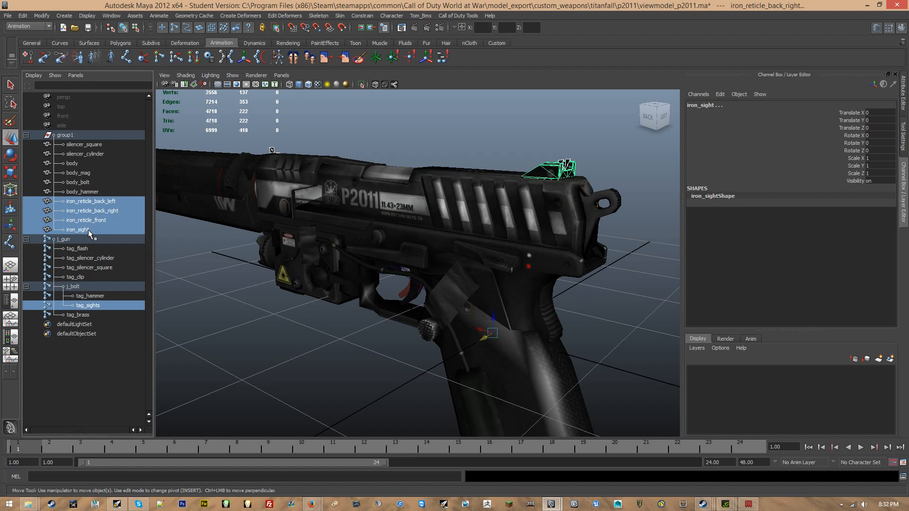
{"action": "left_click", "coordinate": [340, 16]}
{"action": "mouse_move", "coordinate": [379, 29]}
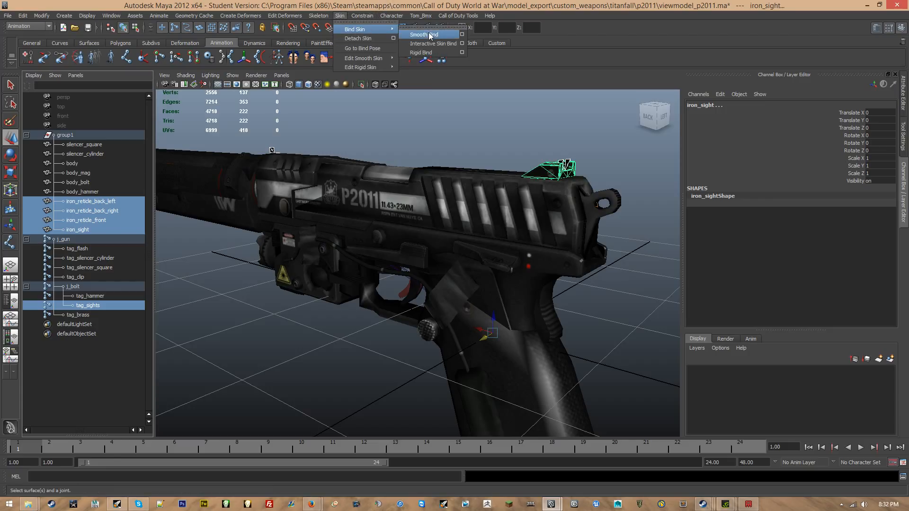
{"action": "left_click", "coordinate": [429, 35]}
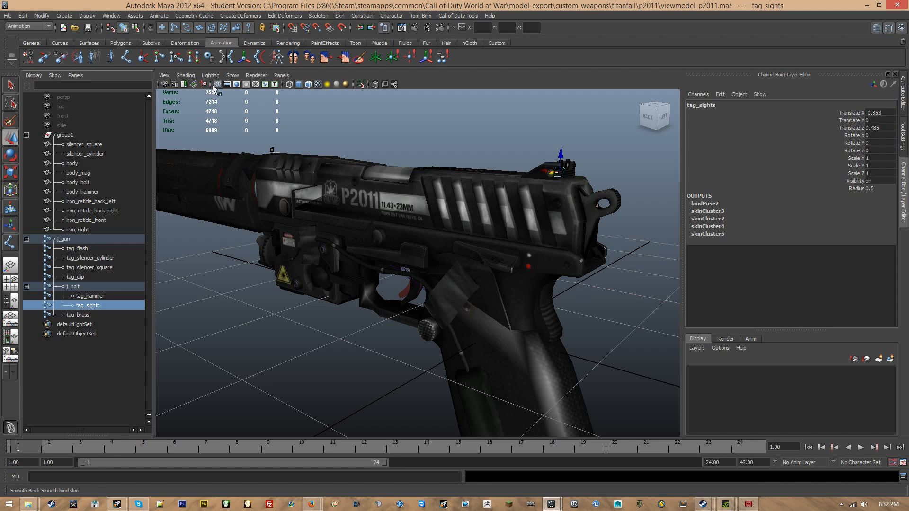
Smooth-bind the body_mag mesh at the bottom of the grip to the tag_clip joint.
{"action": "left_click", "coordinate": [109, 277]}
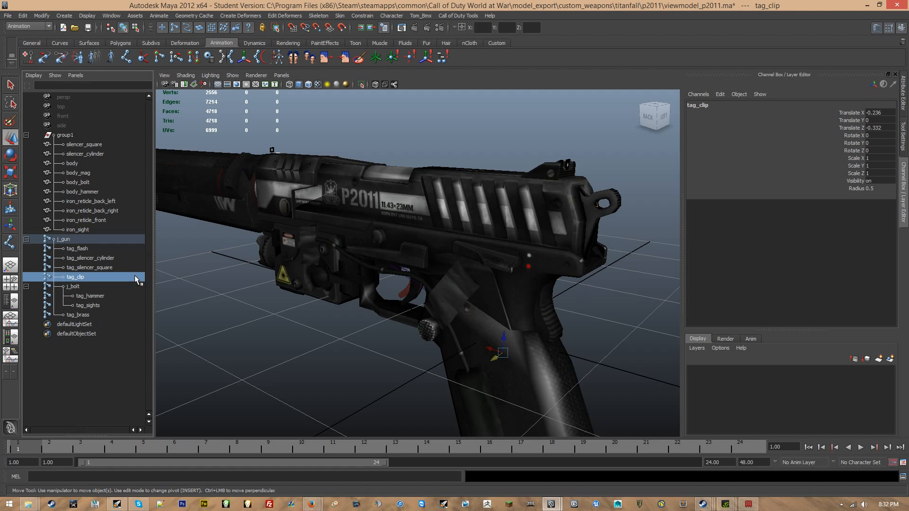
{"action": "middle_click_drag", "start_coordinate": [497, 389], "coordinate": [492, 229], "text": "alt"}
{"action": "left_click", "coordinate": [502, 280], "text": "shift"}
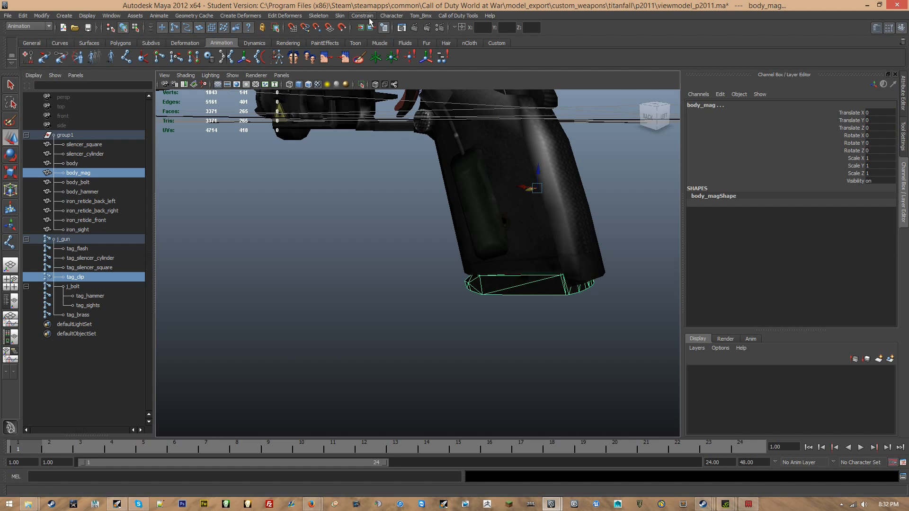
{"action": "left_click", "coordinate": [340, 16]}
{"action": "mouse_move", "coordinate": [369, 30]}
{"action": "left_click", "coordinate": [428, 35]}
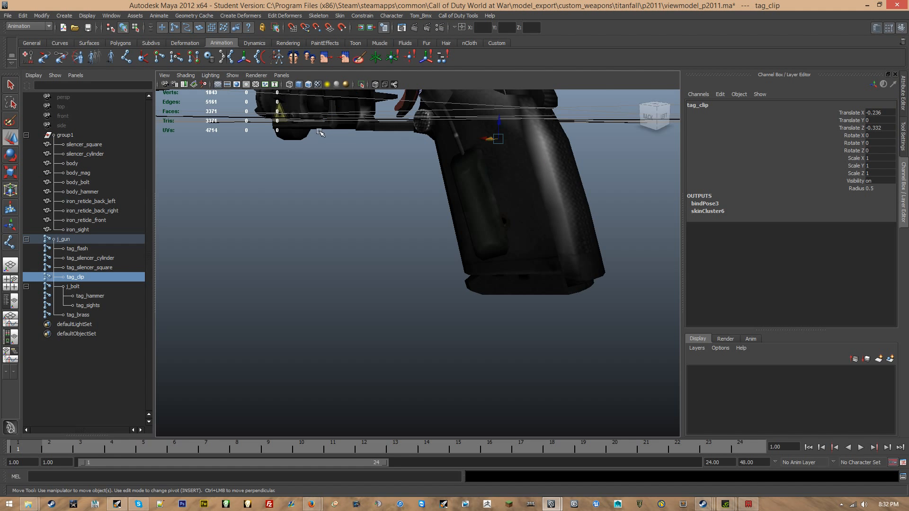
{"action": "middle_click_drag", "start_coordinate": [362, 190], "coordinate": [379, 350], "text": "alt"}
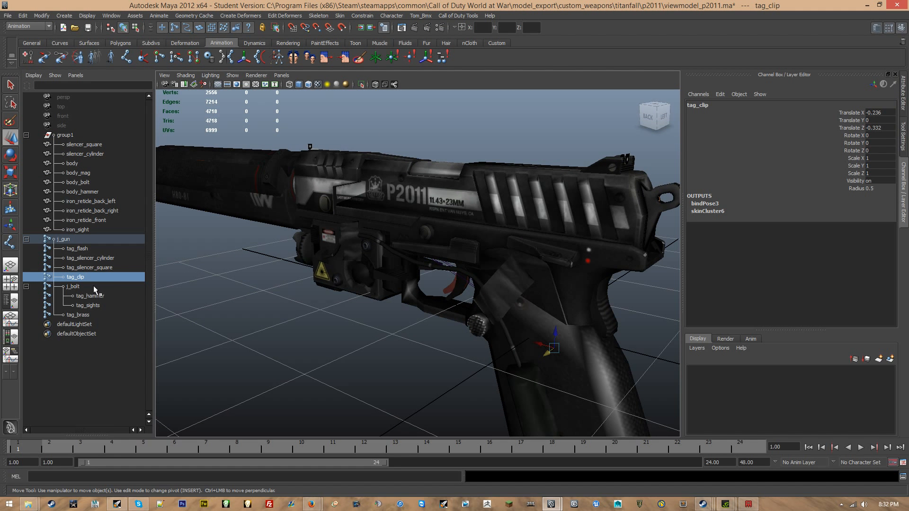
Smooth-bind the silencer_cylinder mesh to the tag_silencer_cylinder joint.
{"action": "left_click", "coordinate": [108, 258]}
{"action": "left_click", "coordinate": [85, 154], "text": "ctrl"}
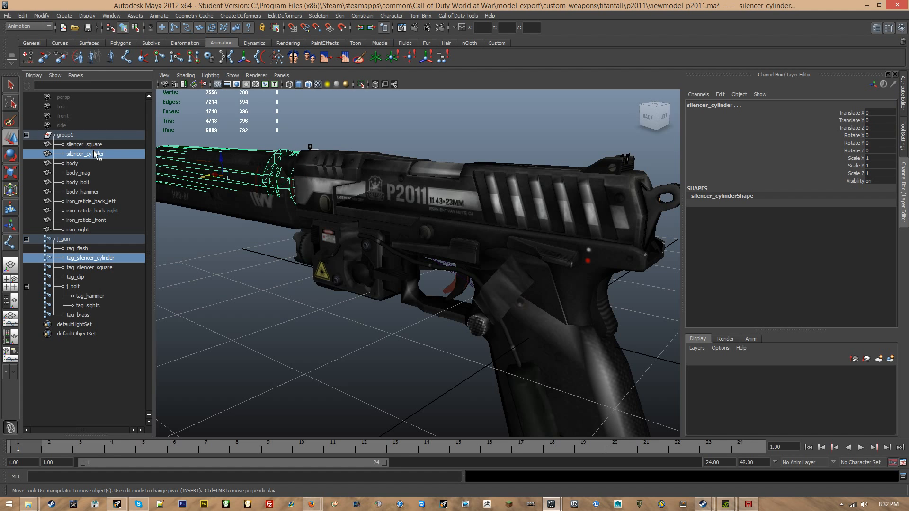
{"action": "left_click", "coordinate": [340, 15]}
{"action": "mouse_move", "coordinate": [391, 30]}
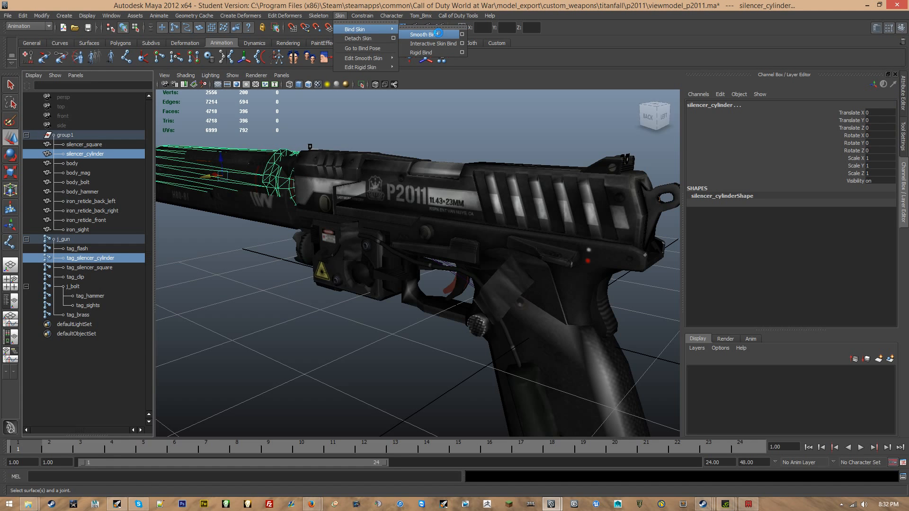
{"action": "left_click", "coordinate": [424, 35]}
Smooth-bind the silencer_square mesh to the tag_silencer_square joint.
{"action": "left_click", "coordinate": [95, 267]}
{"action": "left_click", "coordinate": [102, 143], "text": "ctrl"}
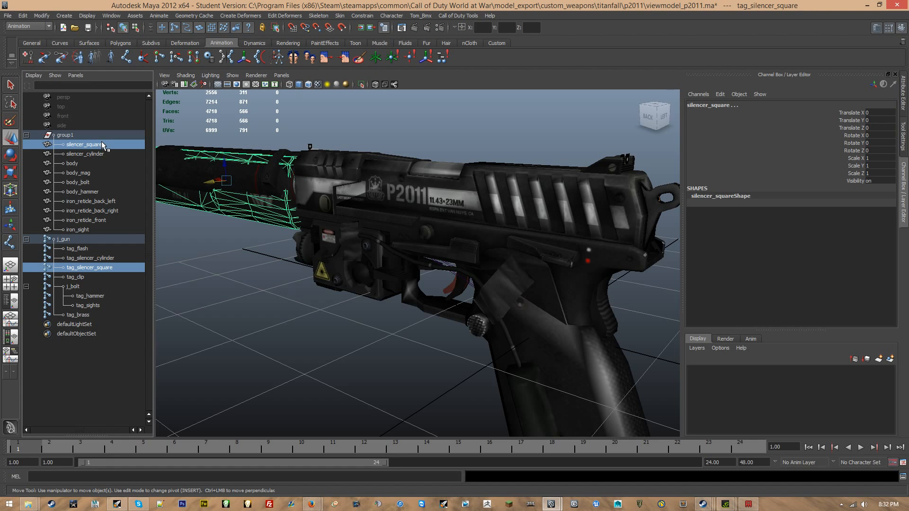
{"action": "left_click", "coordinate": [340, 15]}
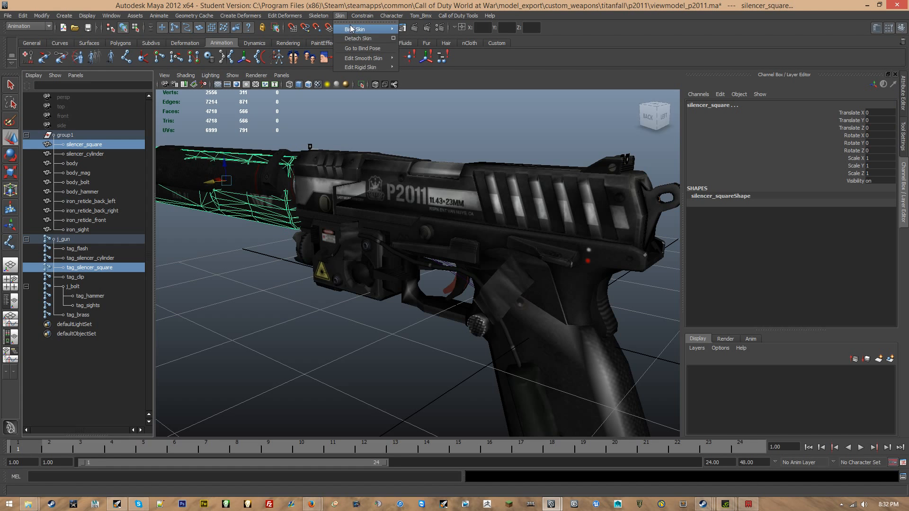
{"action": "mouse_move", "coordinate": [391, 30]}
{"action": "left_click", "coordinate": [424, 35]}
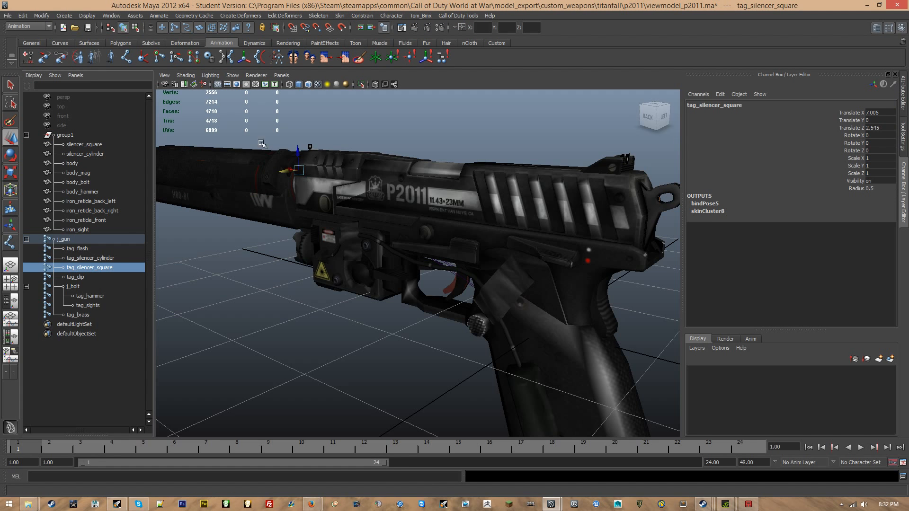
Check in wireframe display which meshes are driven by the j_gun joint hierarchy.
{"action": "left_click", "coordinate": [90, 238]}
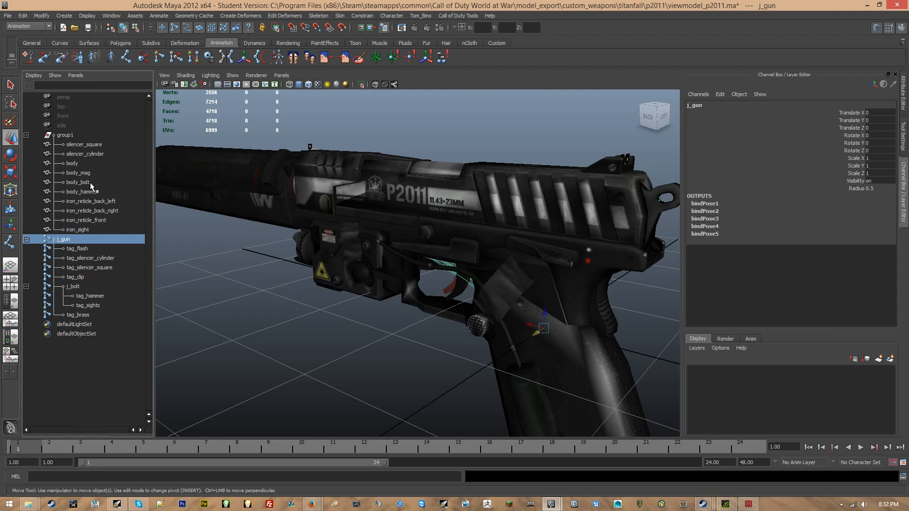
{"action": "left_click", "coordinate": [89, 164], "text": "ctrl"}
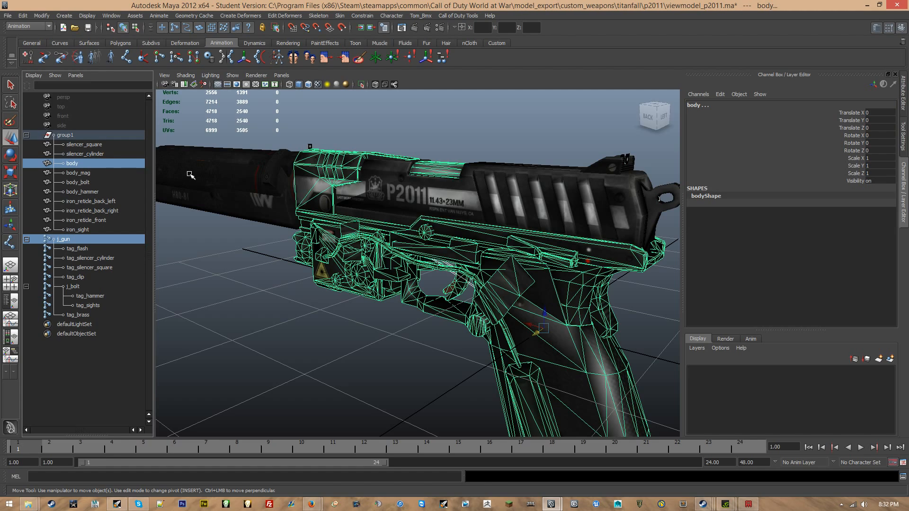
{"action": "left_click", "coordinate": [257, 288]}
{"action": "left_click", "coordinate": [53, 241]}
{"action": "key", "text": "4"}
{"action": "scroll", "coordinate": [415, 310], "scroll_direction": "down", "scroll_amount": 3}
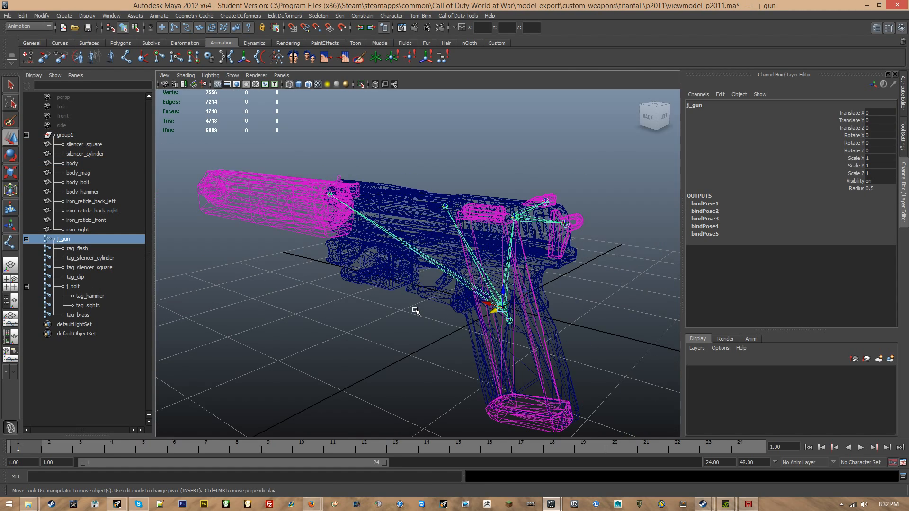
{"action": "left_click_drag", "start_coordinate": [415, 311], "coordinate": [470, 297], "text": "alt"}
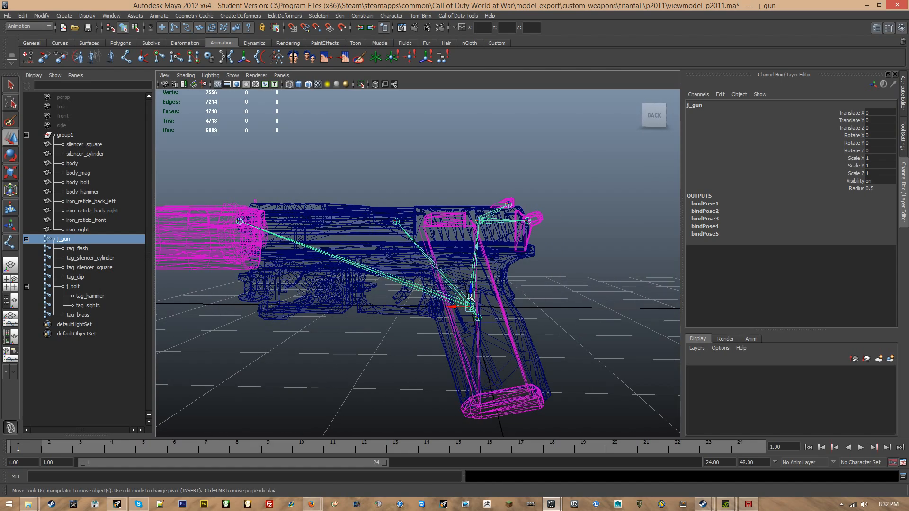
Smooth-bind the body_bolt slide mesh to the j_bolt joint.
{"action": "left_click", "coordinate": [495, 238]}
{"action": "scroll", "coordinate": [460, 305], "scroll_direction": "up", "scroll_amount": 2}
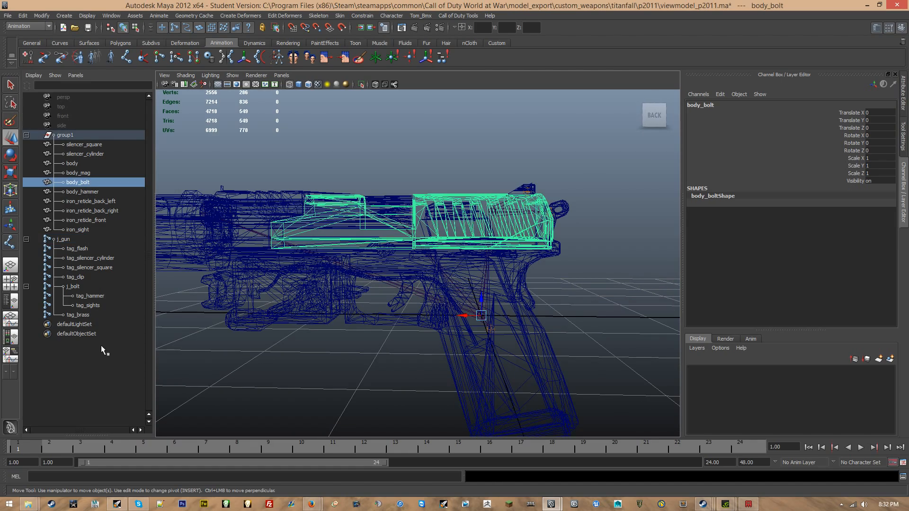
{"action": "left_click", "coordinate": [80, 283], "text": "ctrl"}
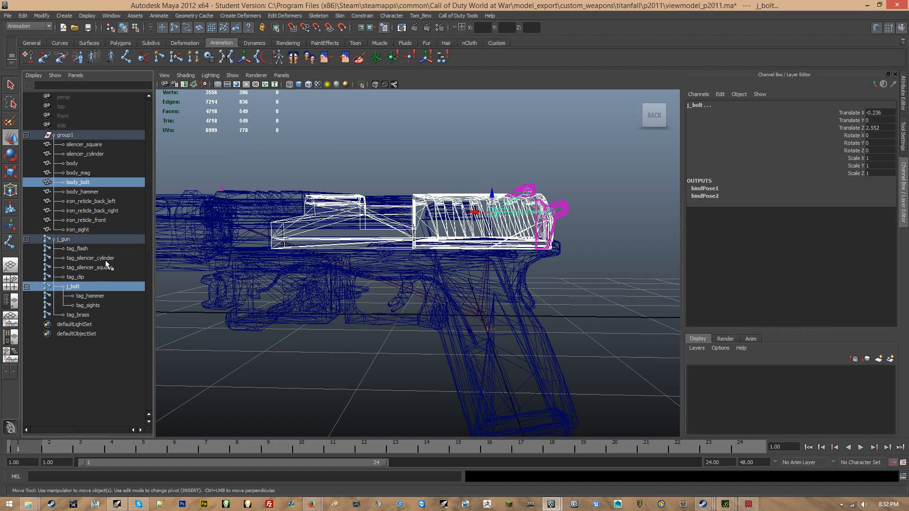
{"action": "left_click", "coordinate": [341, 16]}
{"action": "mouse_move", "coordinate": [356, 26]}
{"action": "left_click", "coordinate": [416, 34]}
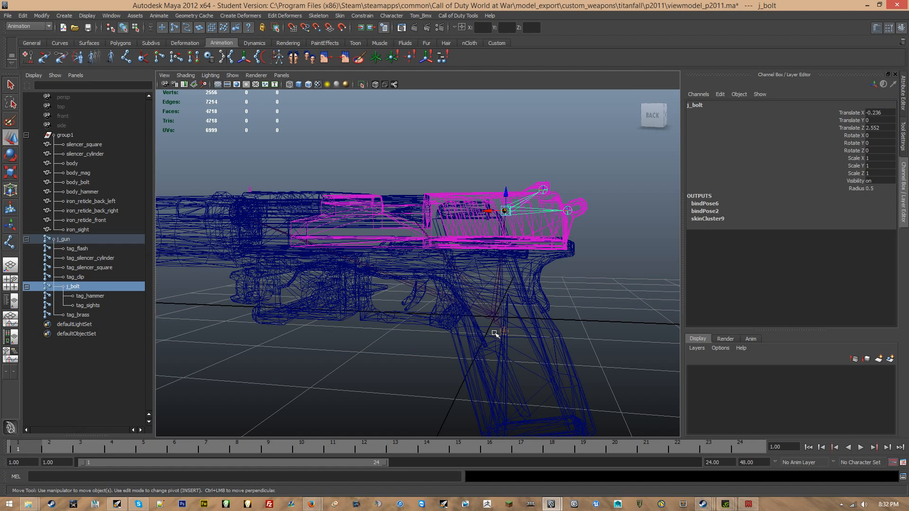
Test the binding by moving the j_gun joint about 11.6 units along negative Y, and undo the move.
{"action": "key", "text": "Up"}
{"action": "key", "text": "f"}
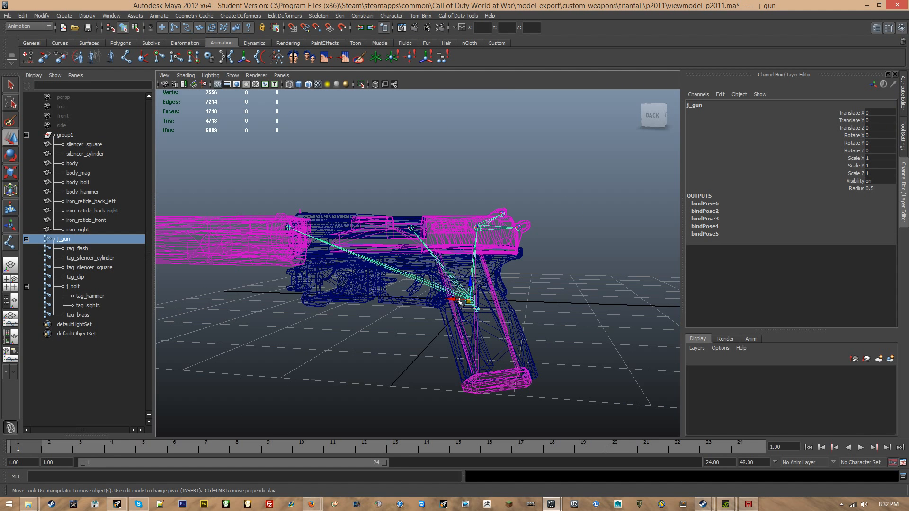
{"action": "left_click_drag", "start_coordinate": [470, 307], "coordinate": [647, 299], "text": "alt"}
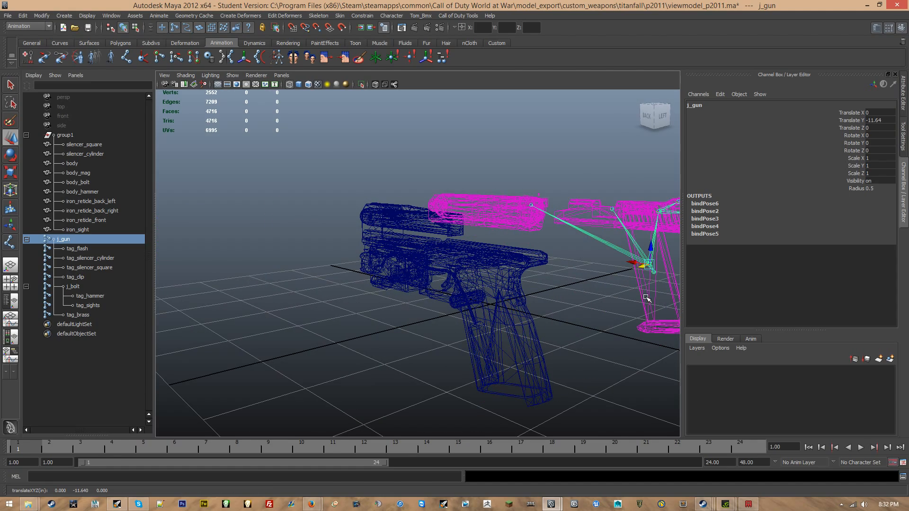
{"action": "left_click", "coordinate": [448, 263]}
{"action": "left_click_drag", "start_coordinate": [450, 285], "coordinate": [484, 310], "text": "alt"}
{"action": "key", "text": "ctrl+z"}
{"action": "key", "text": "ctrl+z"}
{"action": "scroll", "coordinate": [440, 313], "scroll_direction": "up", "scroll_amount": 3}
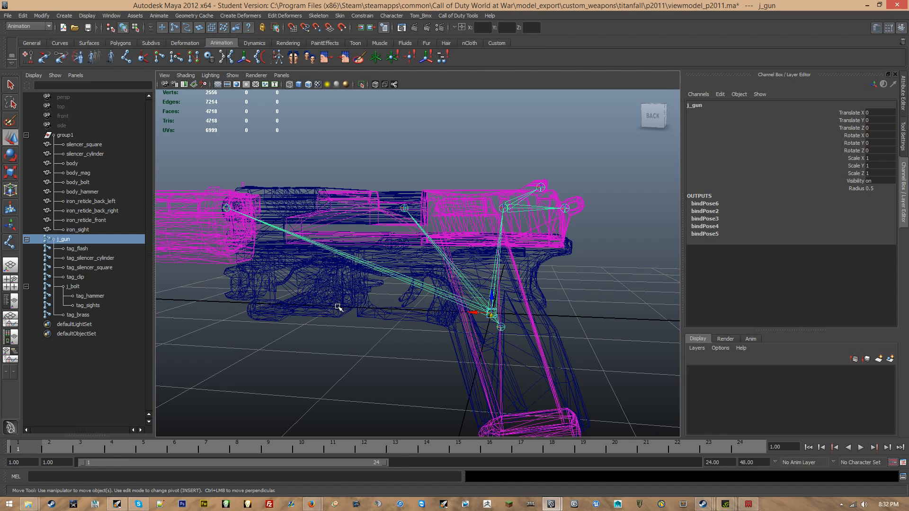
Smooth-bind the body mesh to the j_gun joint and return the viewport to textured display.
{"action": "left_click", "coordinate": [346, 300], "text": "shift"}
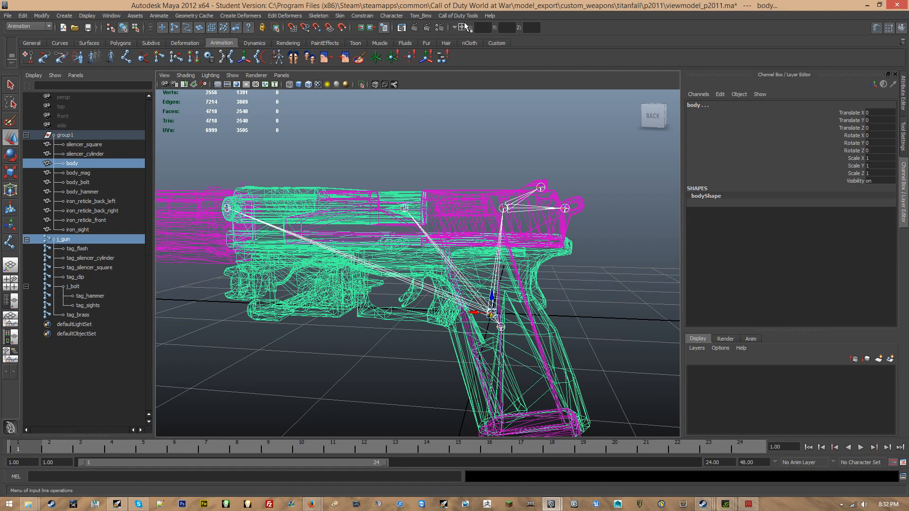
{"action": "left_click", "coordinate": [340, 15]}
{"action": "mouse_move", "coordinate": [367, 33]}
{"action": "left_click", "coordinate": [427, 33]}
{"action": "left_click", "coordinate": [469, 213]}
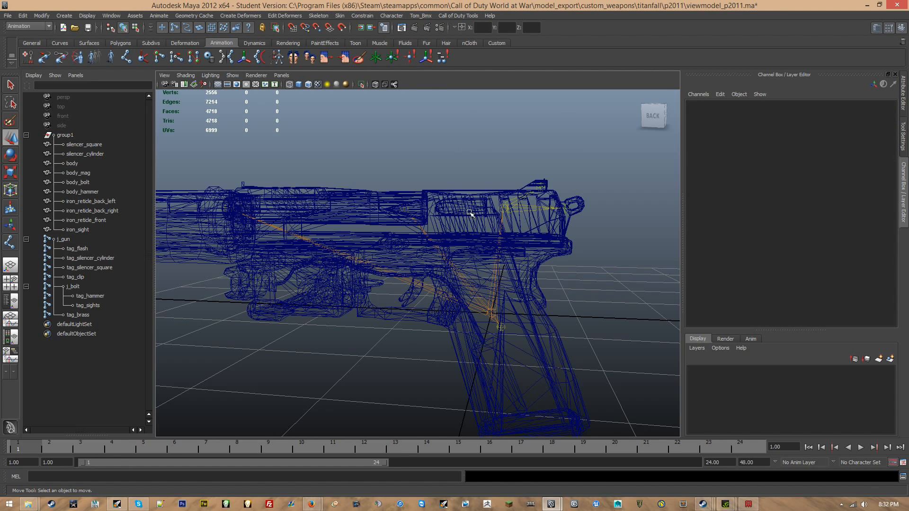
{"action": "mouse_move", "coordinate": [470, 212]}
{"action": "left_mouse_down", "text": "alt"}
{"action": "mouse_move", "coordinate": [398, 220]}
{"action": "mouse_move", "coordinate": [442, 219]}
{"action": "left_mouse_up", "text": "alt"}
{"action": "key", "text": "5"}
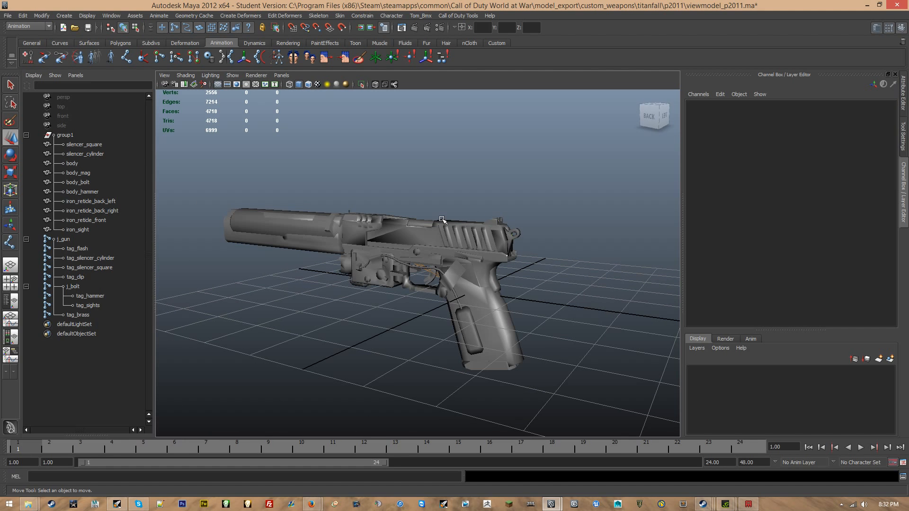
{"action": "scroll", "coordinate": [442, 219], "scroll_direction": "down", "scroll_amount": 5}
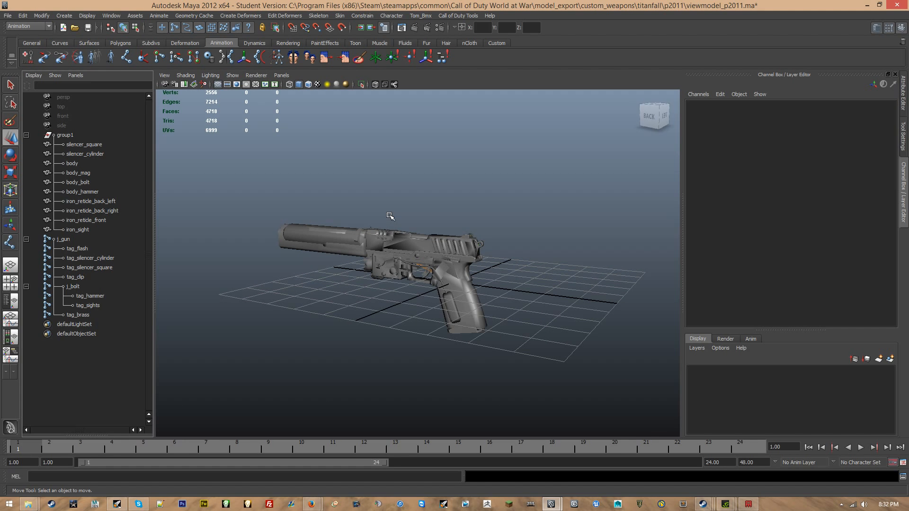
{"action": "key", "text": "6"}
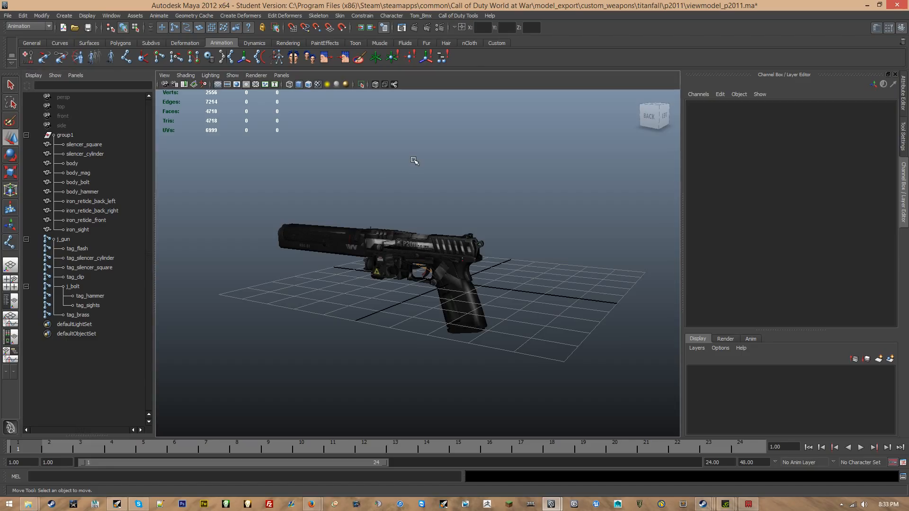
Apply white vertex color with alpha 1.0 to group1 and all its meshes, using Replace color on all channels.
{"action": "key", "text": "5"}
{"action": "left_click", "coordinate": [51, 134]}
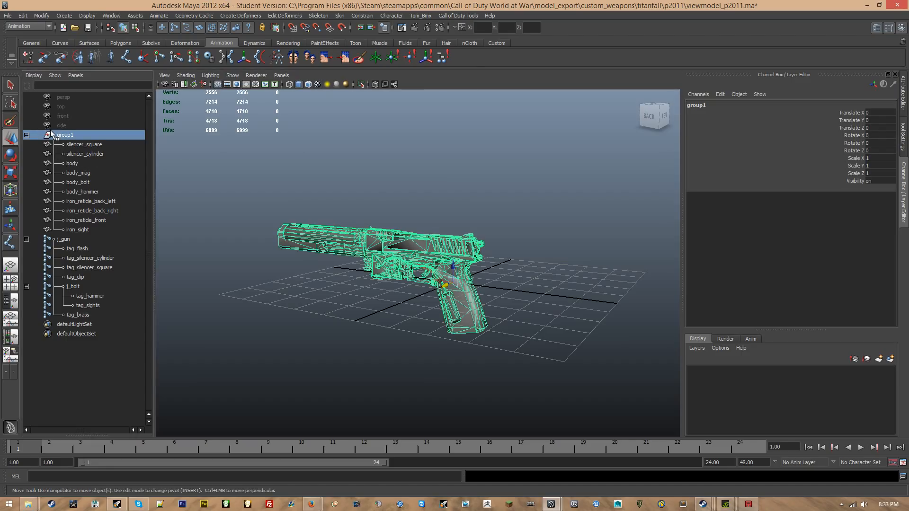
{"action": "left_click", "coordinate": [81, 229], "text": "shift"}
{"action": "left_click", "coordinate": [28, 26]}
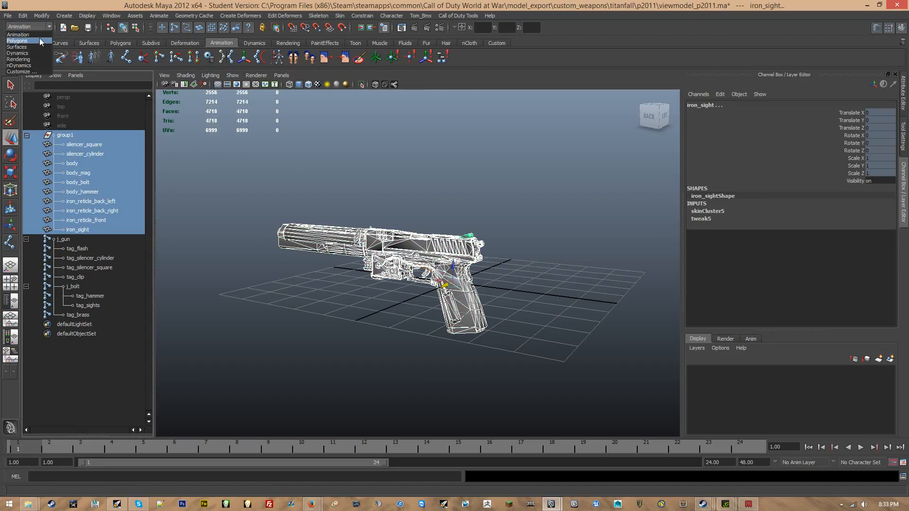
{"action": "left_click", "coordinate": [39, 39]}
{"action": "left_click", "coordinate": [270, 16]}
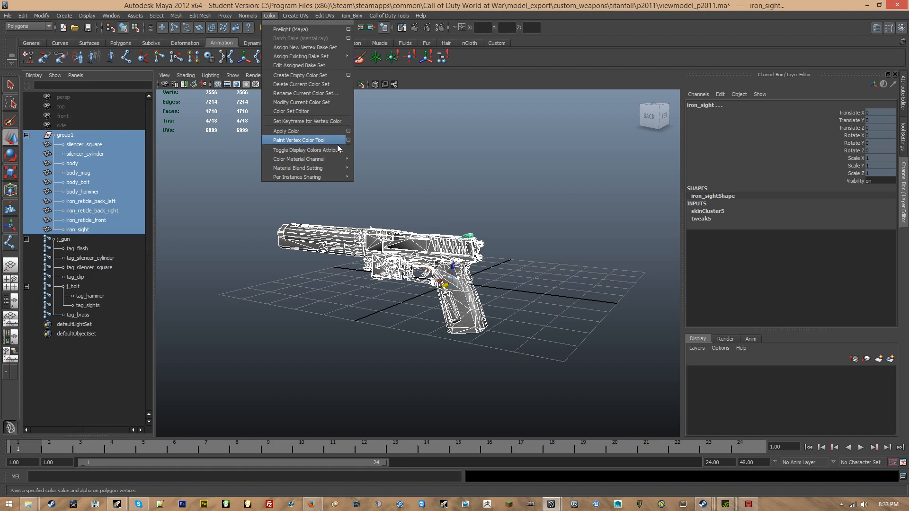
{"action": "left_click", "coordinate": [348, 131]}
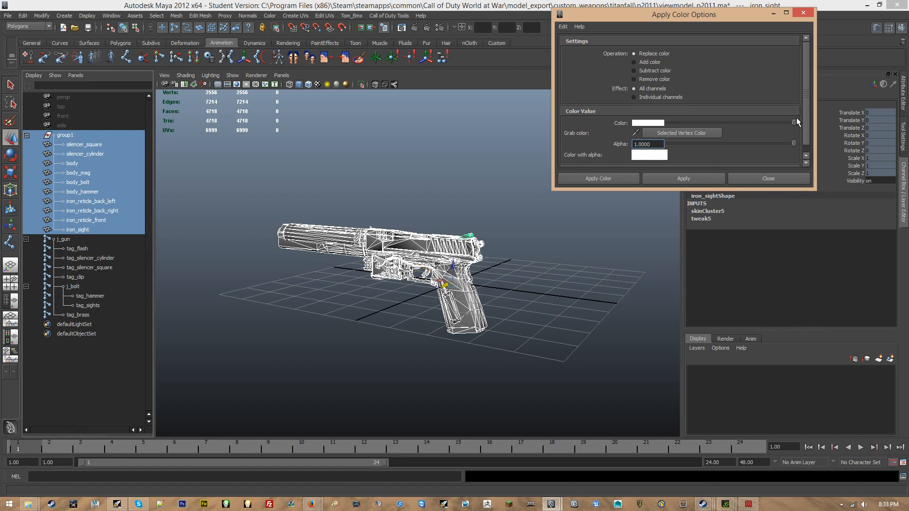
{"action": "left_click", "coordinate": [648, 123]}
{"action": "left_click", "coordinate": [622, 177]}
{"action": "left_click", "coordinate": [508, 196]}
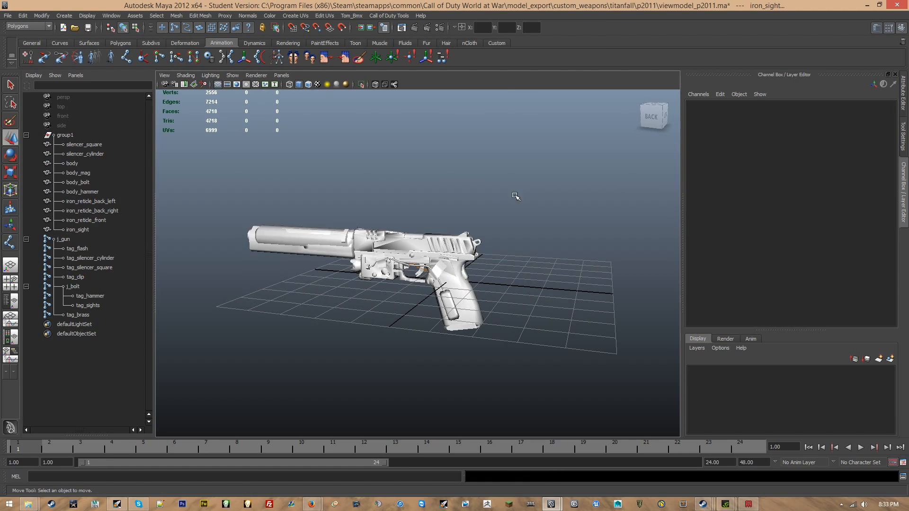
Examine the rigged pistol in textured display from several angles, checking the brightness and shading of its surfaces.
{"action": "left_click_drag", "start_coordinate": [513, 197], "coordinate": [438, 235], "text": "alt"}
{"action": "key", "text": "6"}
{"action": "scroll", "coordinate": [377, 247], "scroll_direction": "up", "scroll_amount": 3}
{"action": "left_click", "coordinate": [103, 237]}
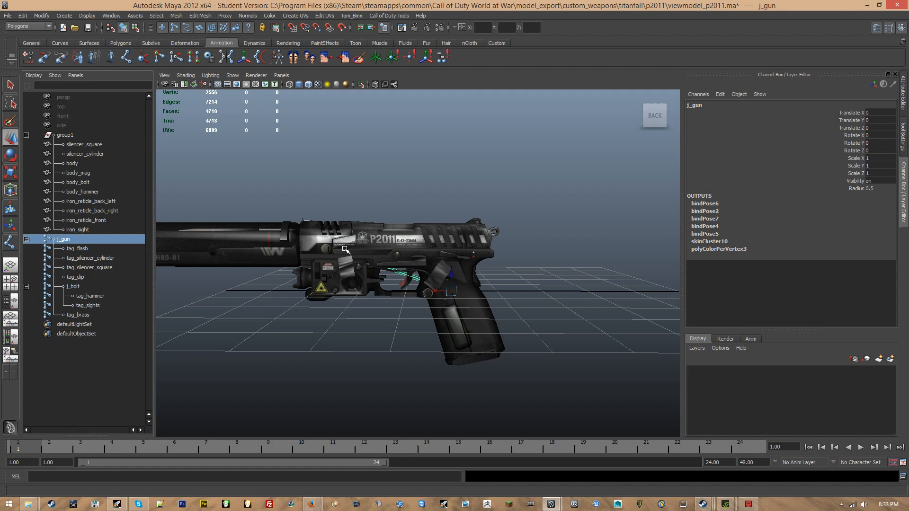
{"action": "left_click_drag", "start_coordinate": [525, 182], "coordinate": [482, 260], "text": "alt"}
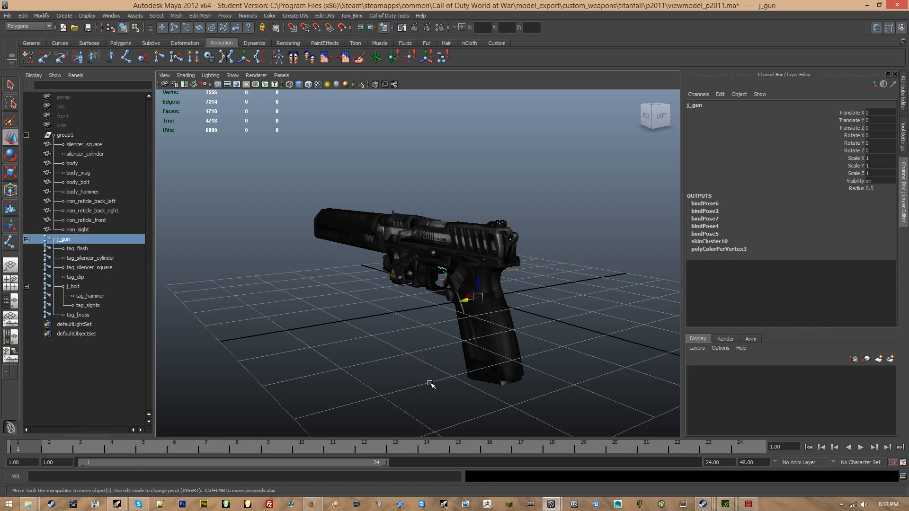
{"action": "left_click_drag", "start_coordinate": [430, 383], "coordinate": [629, 296], "text": "alt"}
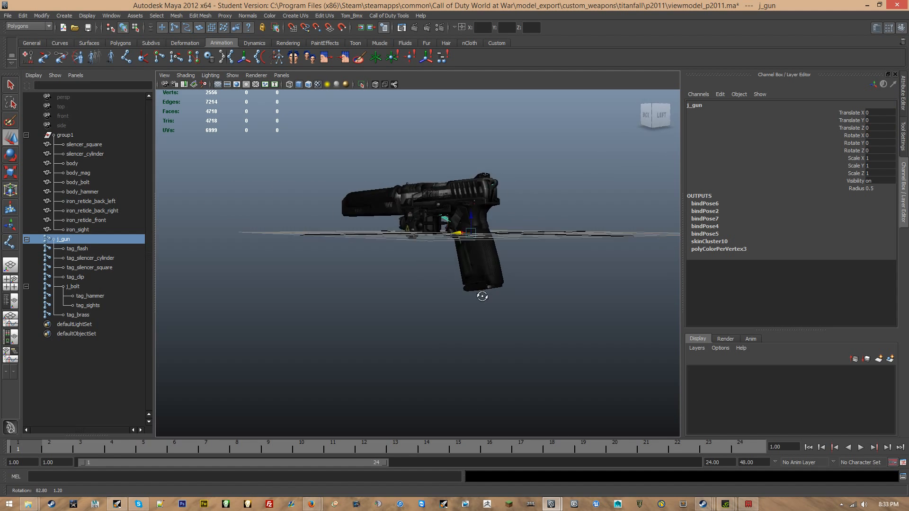
{"action": "left_click_drag", "start_coordinate": [483, 296], "coordinate": [506, 314], "text": "alt"}
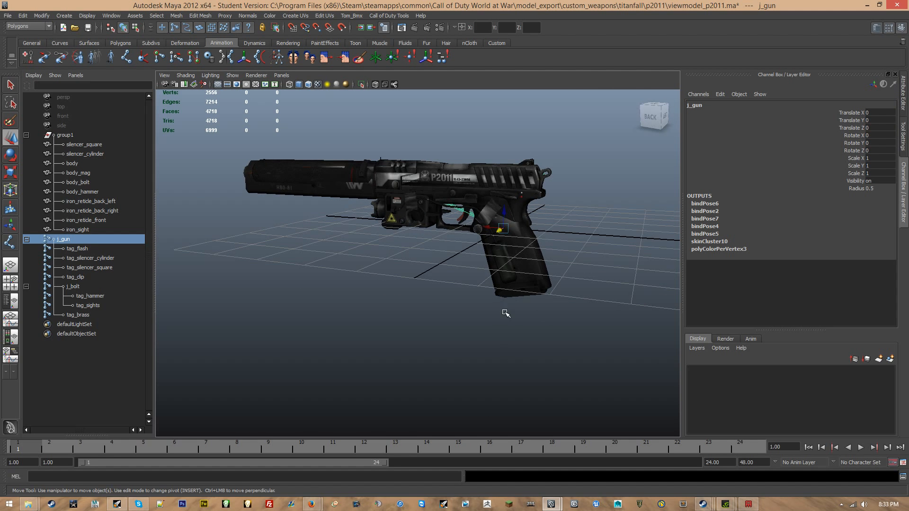
{"action": "left_click", "coordinate": [506, 313]}
{"action": "left_click_drag", "start_coordinate": [442, 301], "coordinate": [438, 325], "text": "alt"}
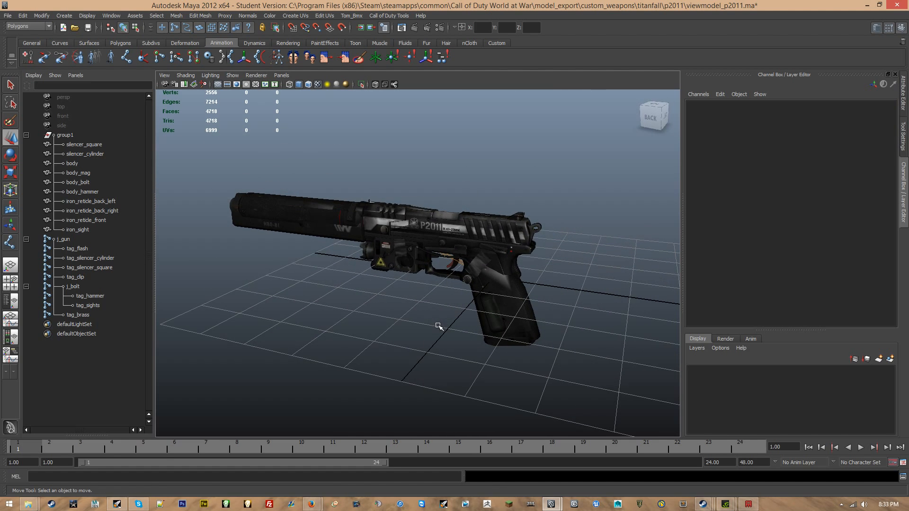
{"action": "right_click_drag", "start_coordinate": [421, 294], "coordinate": [430, 323], "text": "alt"}
{"action": "middle_click_drag", "start_coordinate": [431, 322], "coordinate": [448, 297], "text": "alt"}
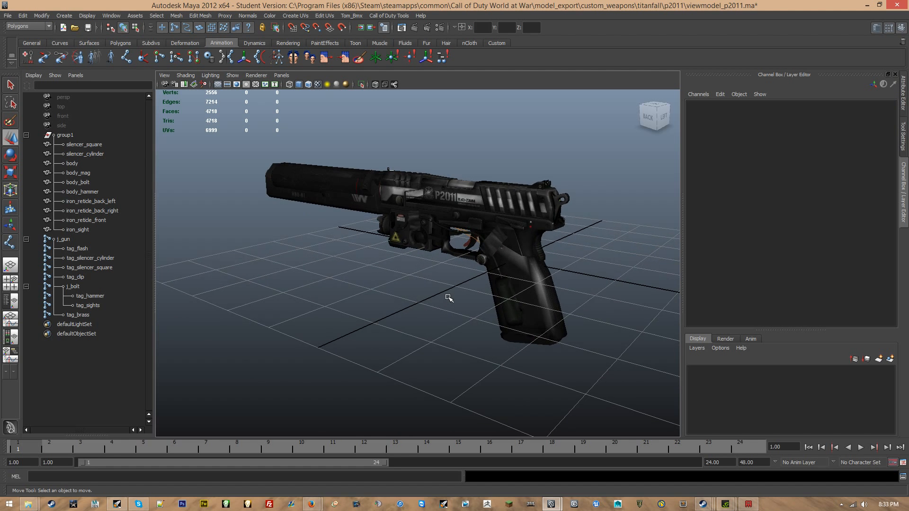
{"action": "scroll", "coordinate": [448, 297], "scroll_direction": "up", "scroll_amount": 2}
{"action": "mouse_move", "coordinate": [449, 296]}
{"action": "left_mouse_down", "text": "alt"}
{"action": "mouse_move", "coordinate": [476, 300]}
{"action": "mouse_move", "coordinate": [451, 297]}
{"action": "left_mouse_up", "text": "alt"}
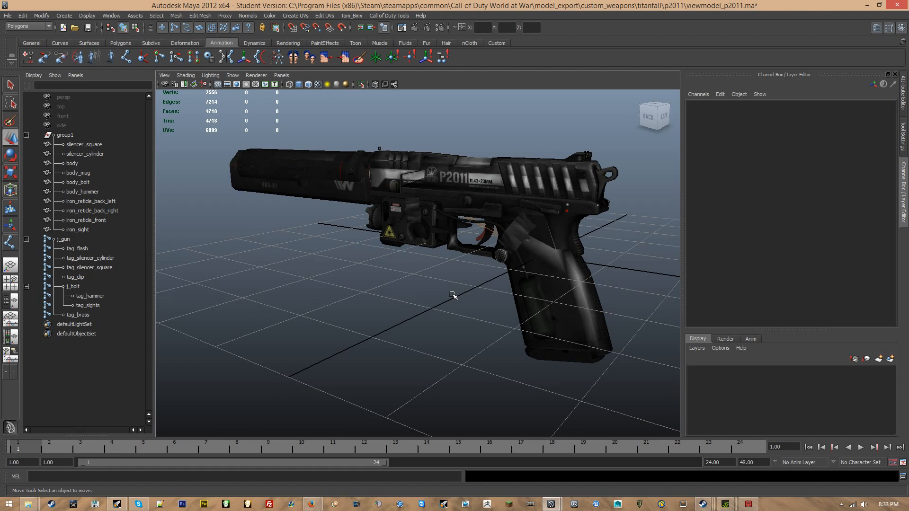